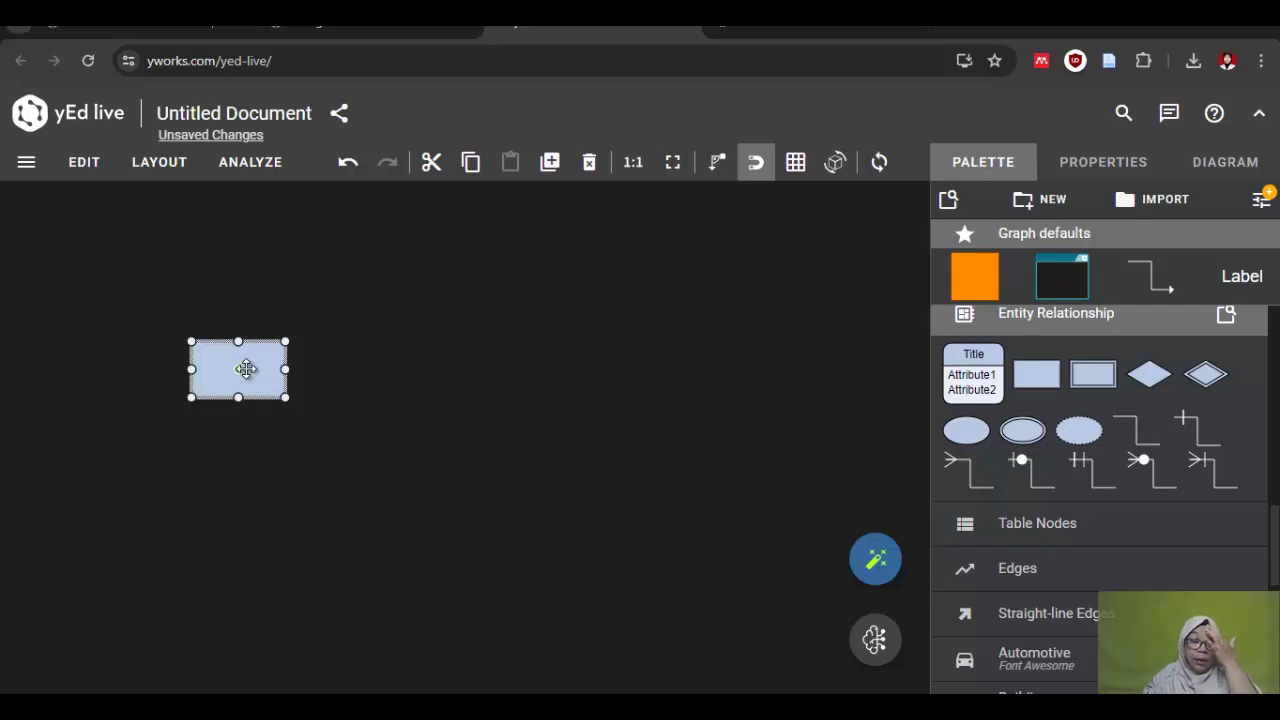
Step: Label the first entity MAHASISWA
double_click(246, 369)
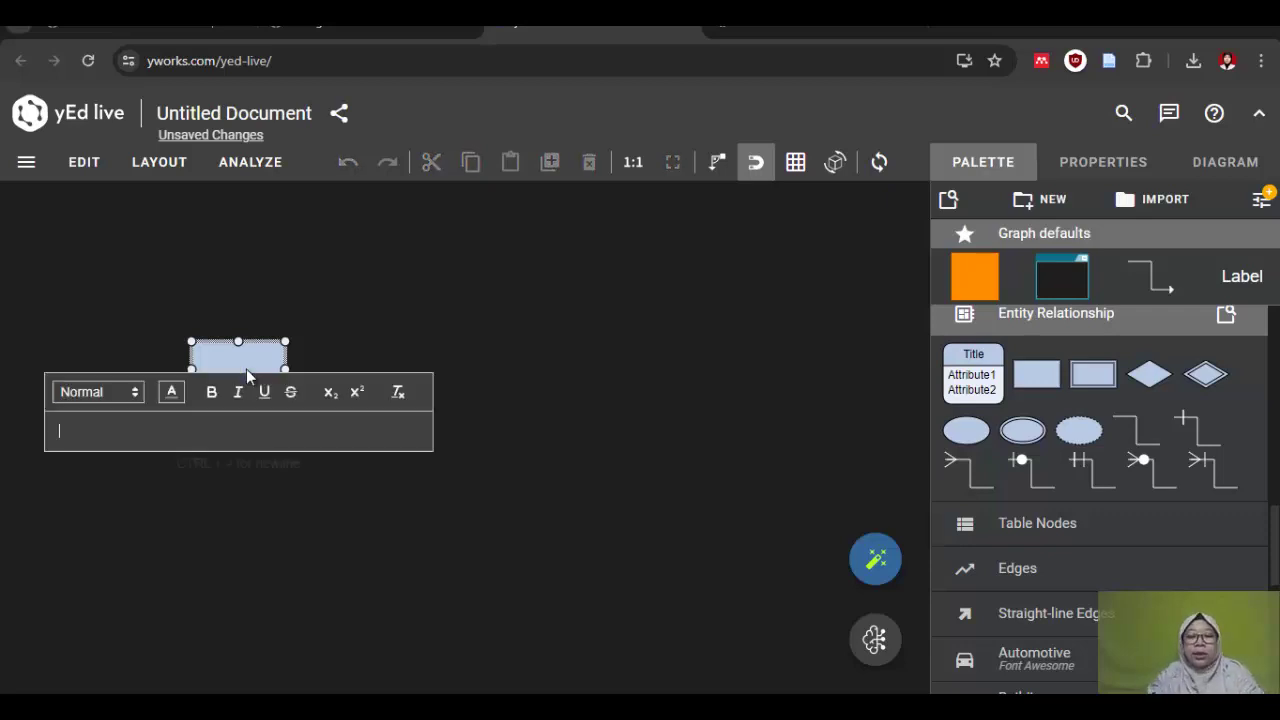
text(MAHAS)
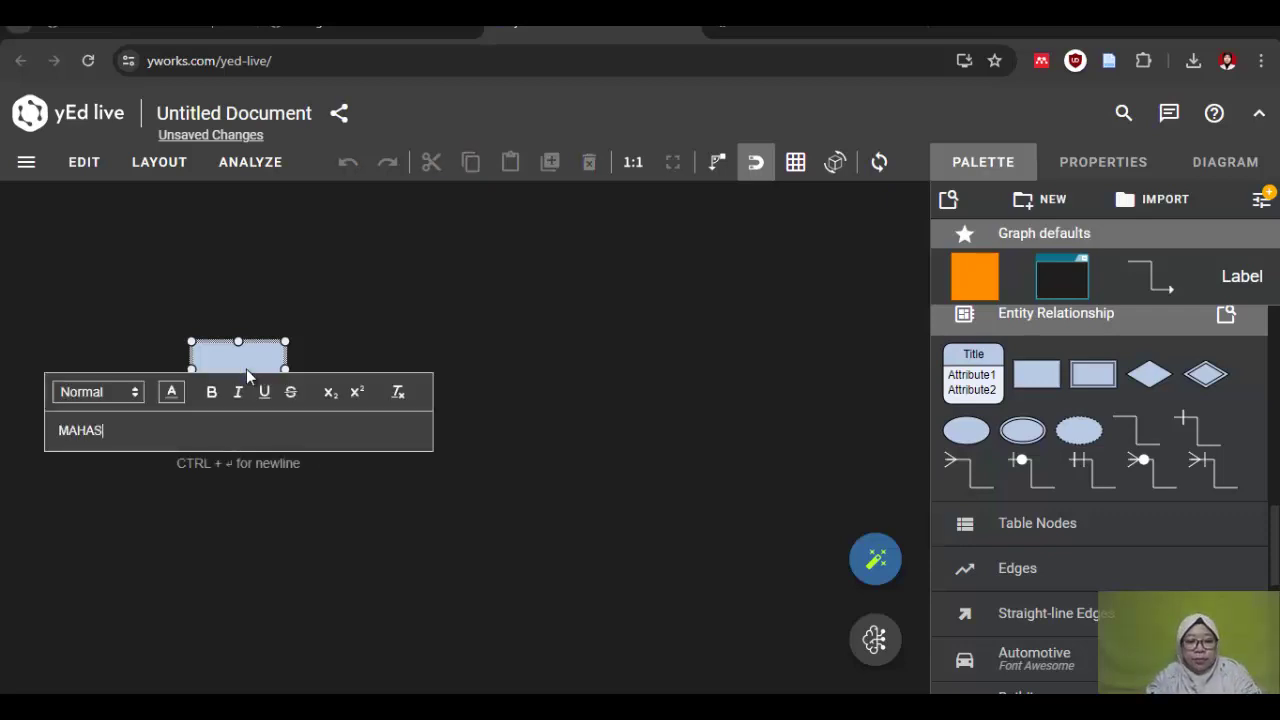
text(ISWA)
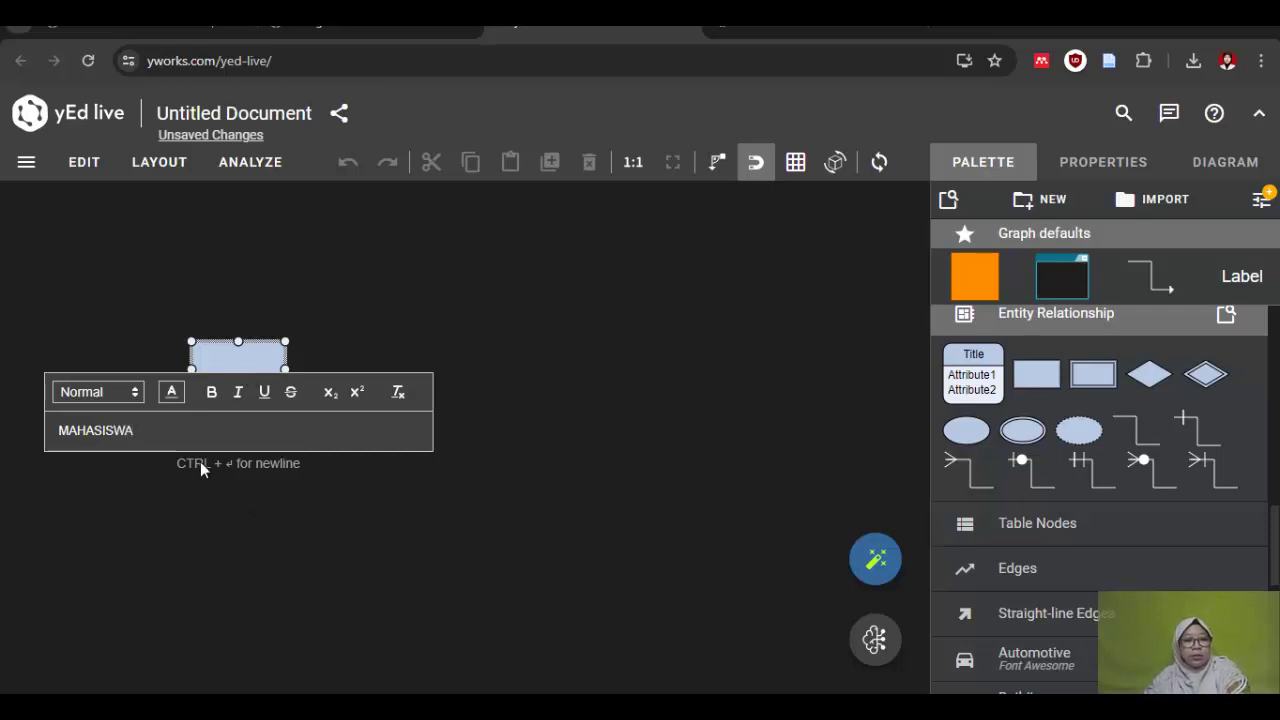
click(303, 525)
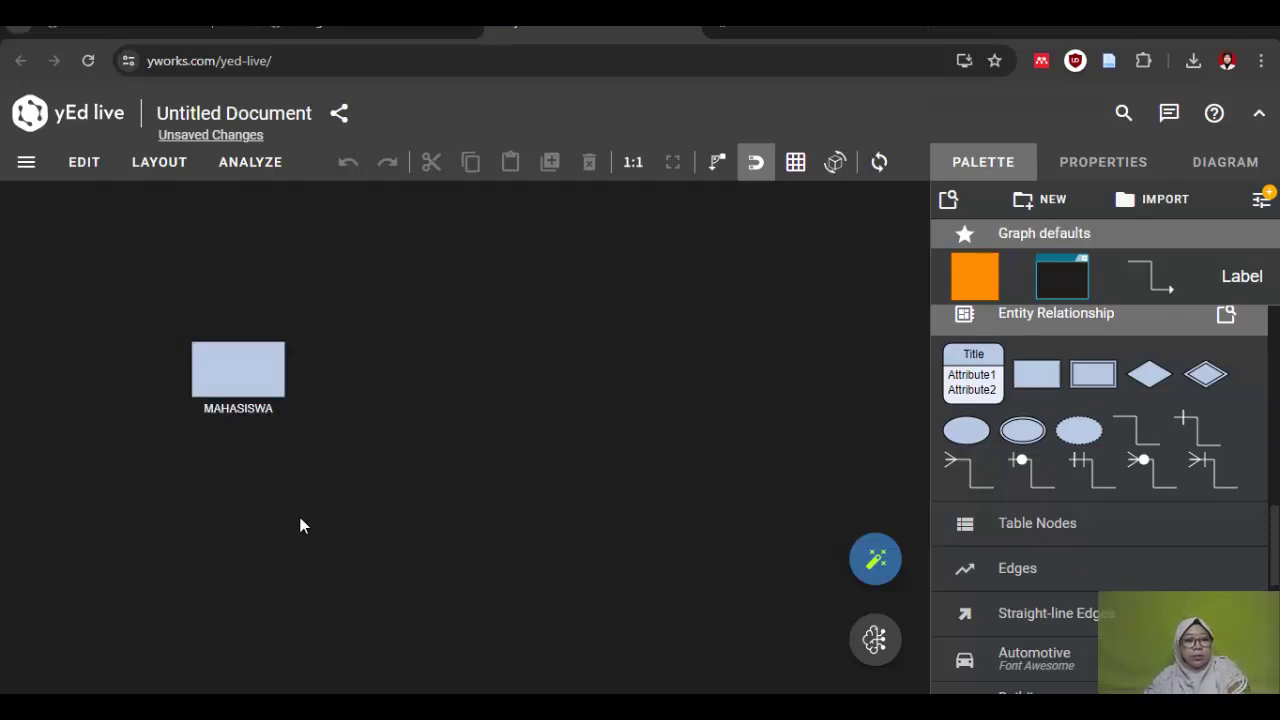
Step: Centre the MAHASISWA label in its box and place a second entity rectangle to its right
click(236, 384)
click(220, 409)
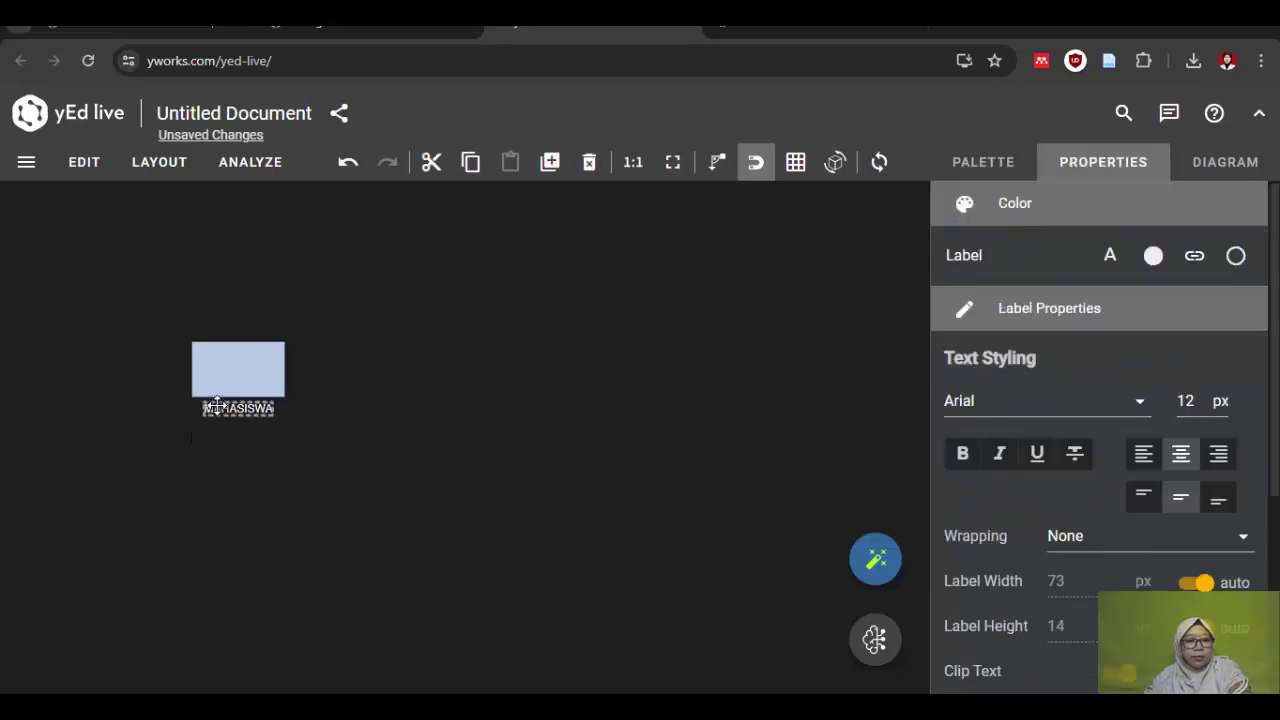
drag(220, 409, 240, 369)
click(208, 449)
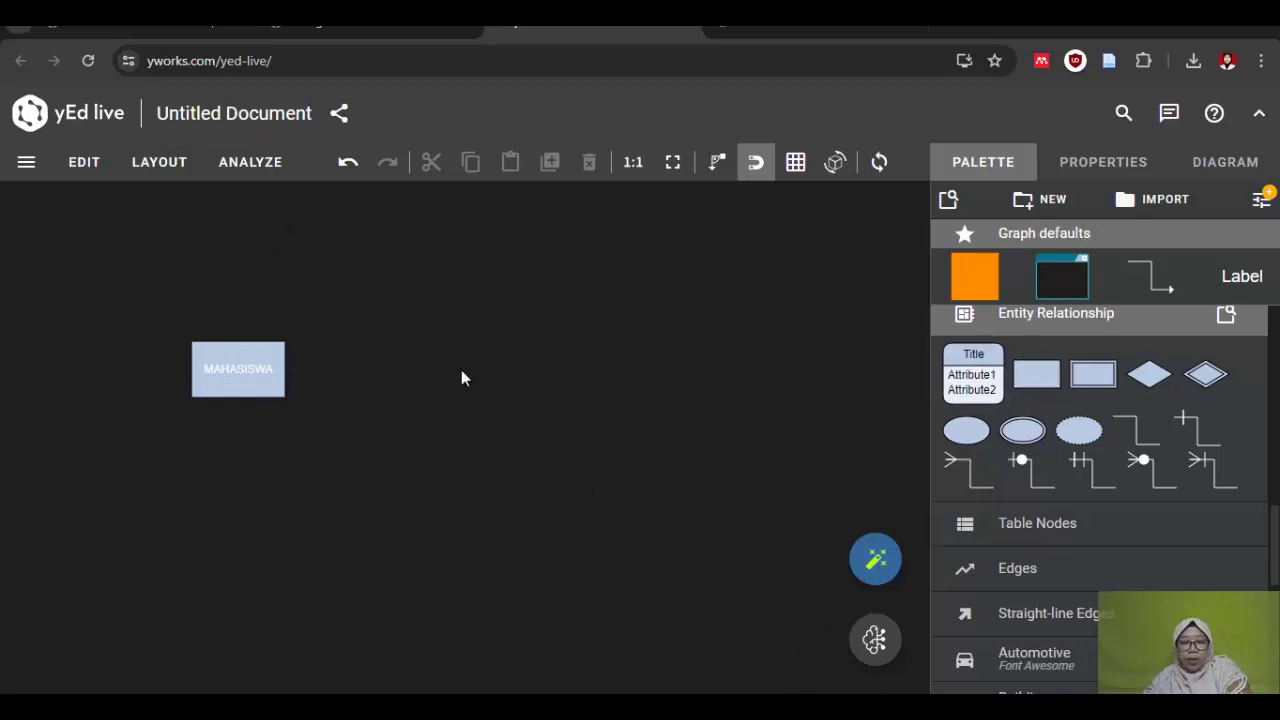
drag(1040, 382, 718, 371)
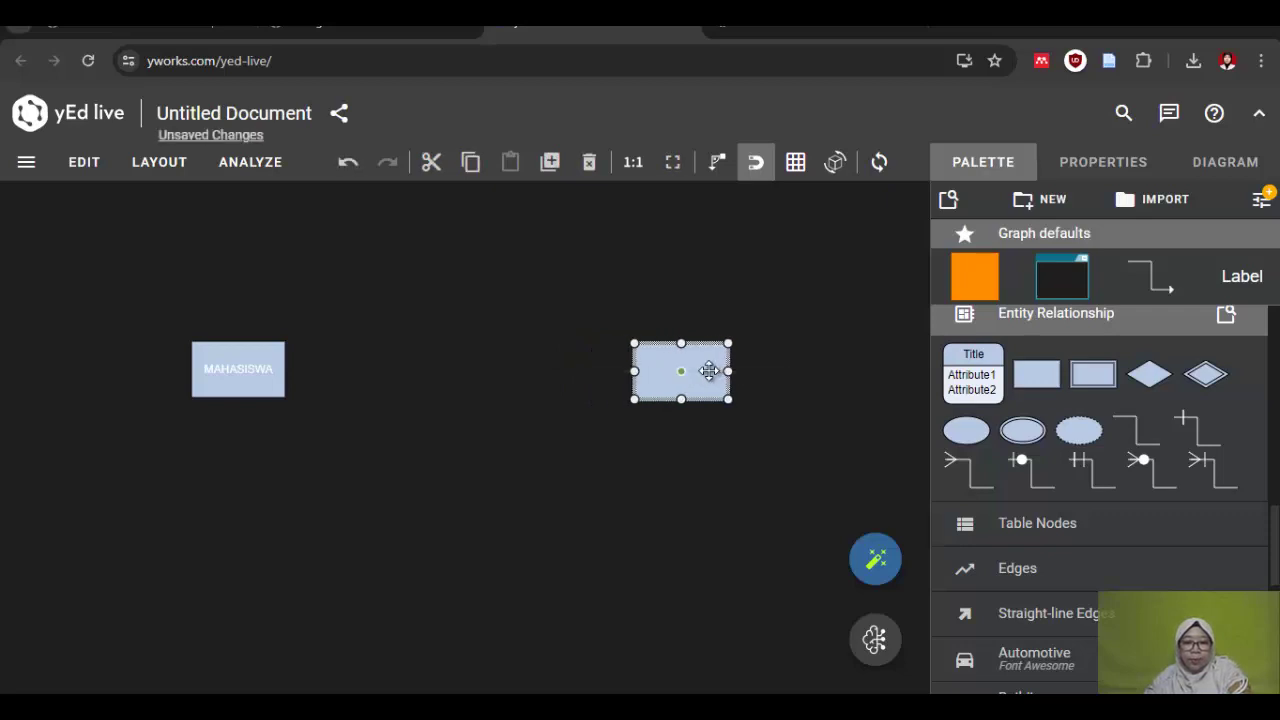
Step: Name the second entity MATAKULIAH and centre the label inside its box
double_click(700, 370)
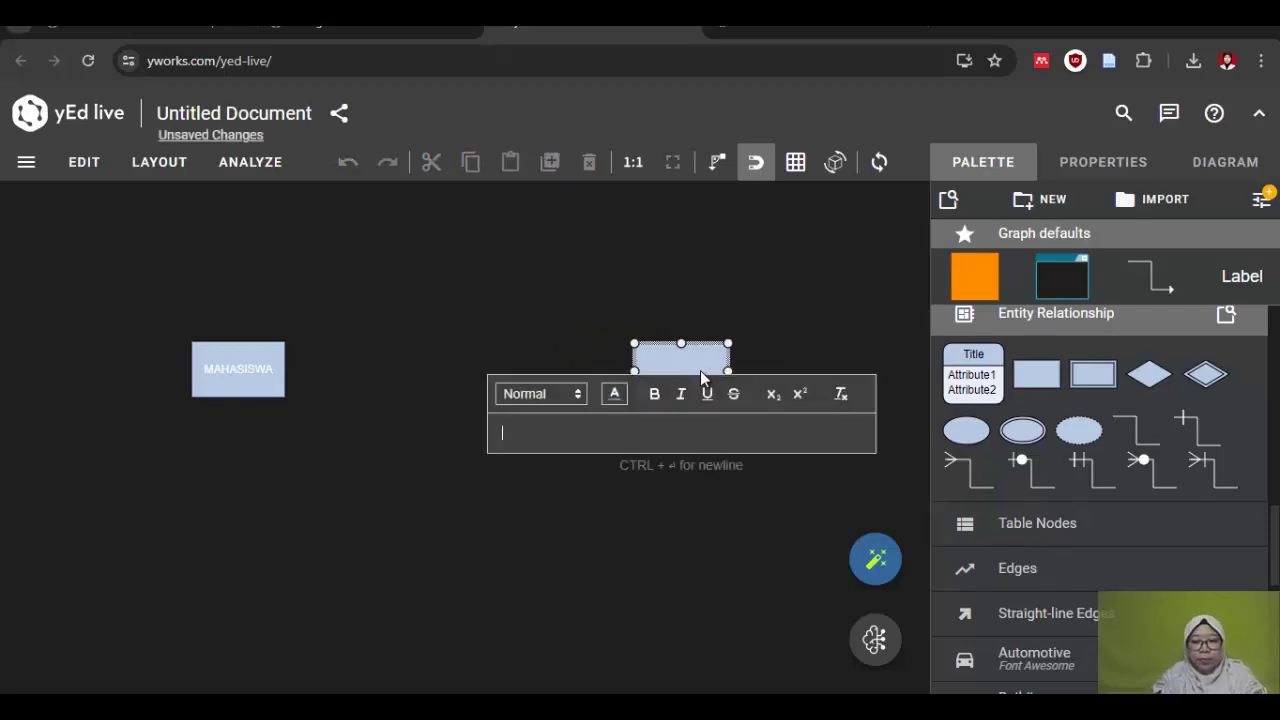
text(MATA)
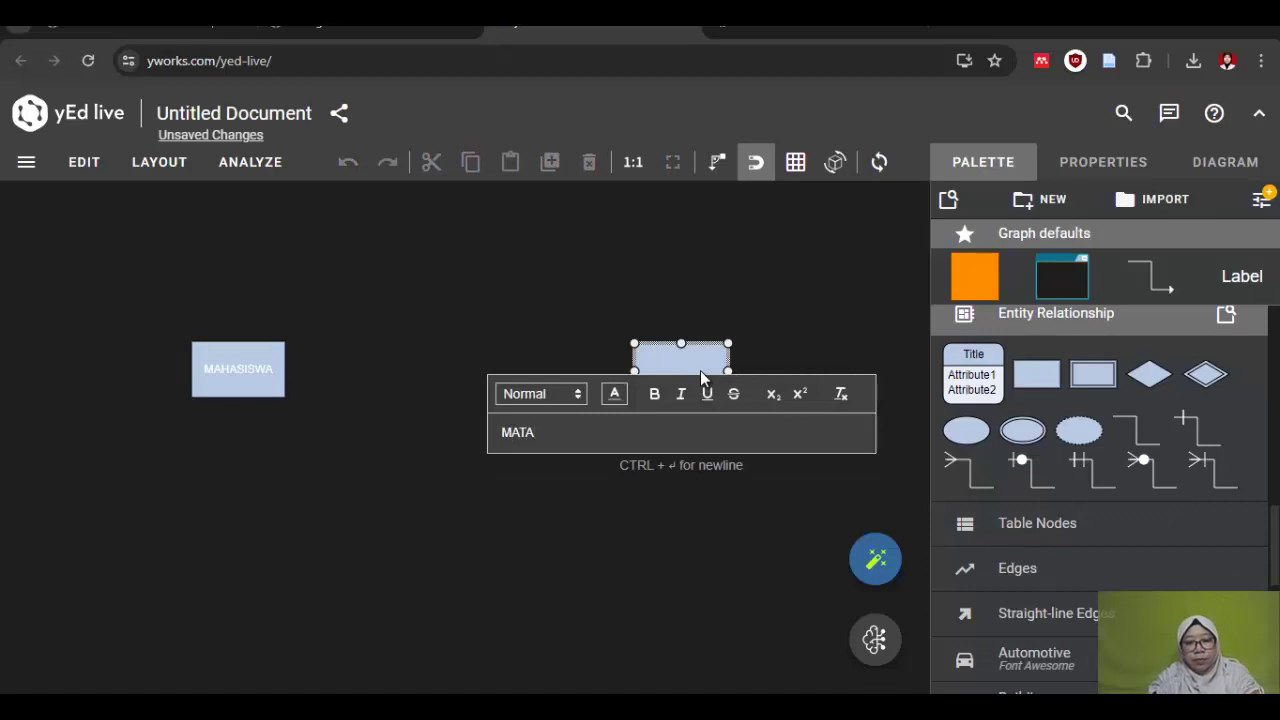
text(KULIAH)
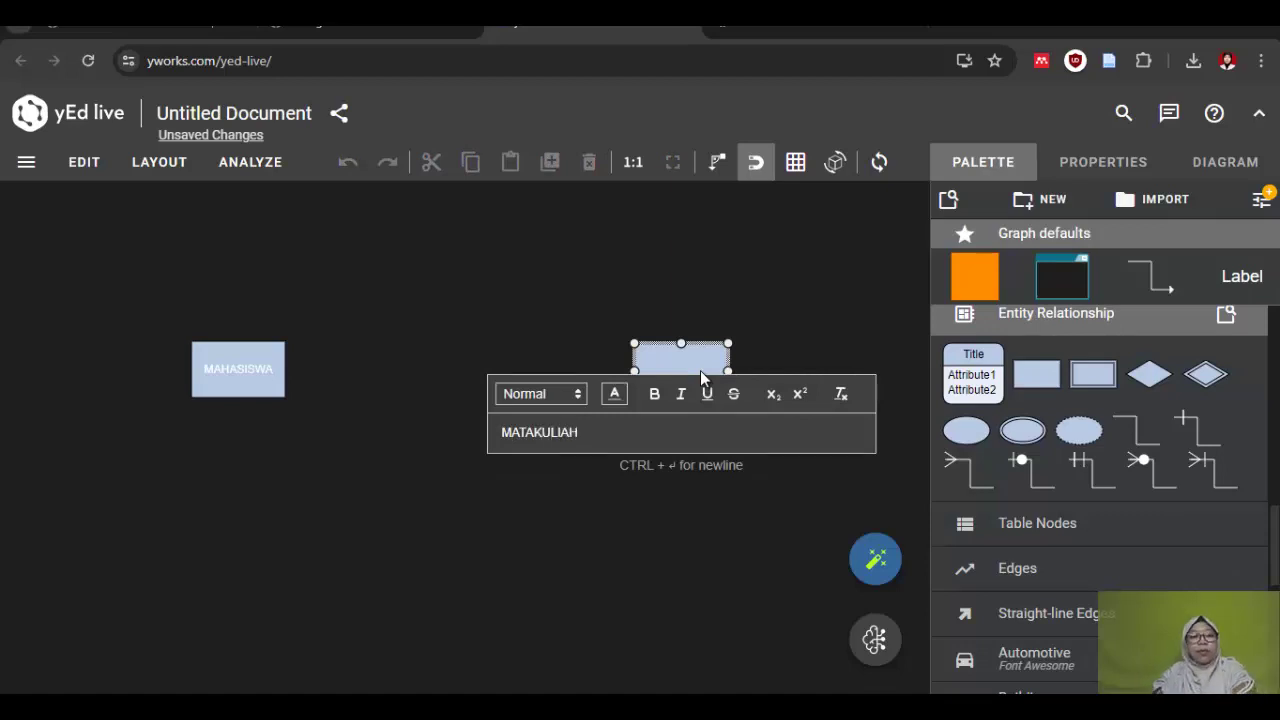
click(676, 566)
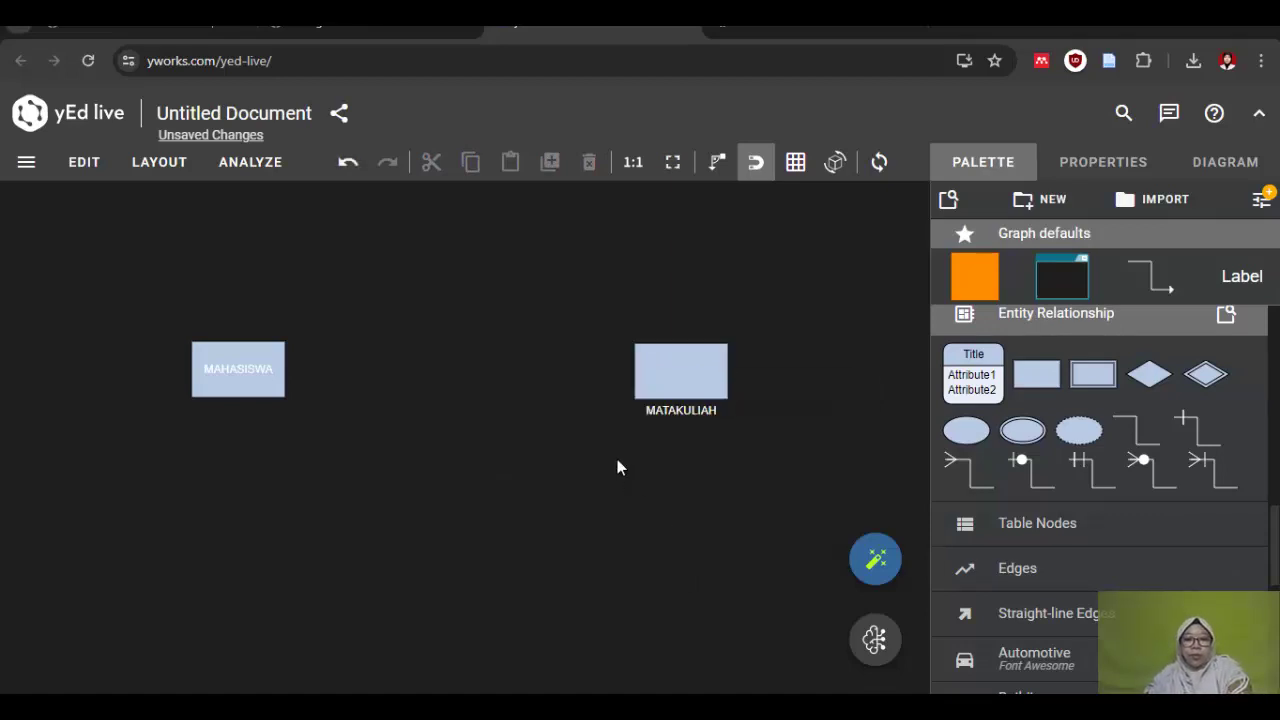
click(688, 414)
drag(688, 414, 681, 371)
click(640, 528)
Step: Reposition the MATAKULIAH entity so it lines up level with MAHASISWA
click(686, 372)
click(705, 378)
click(697, 371)
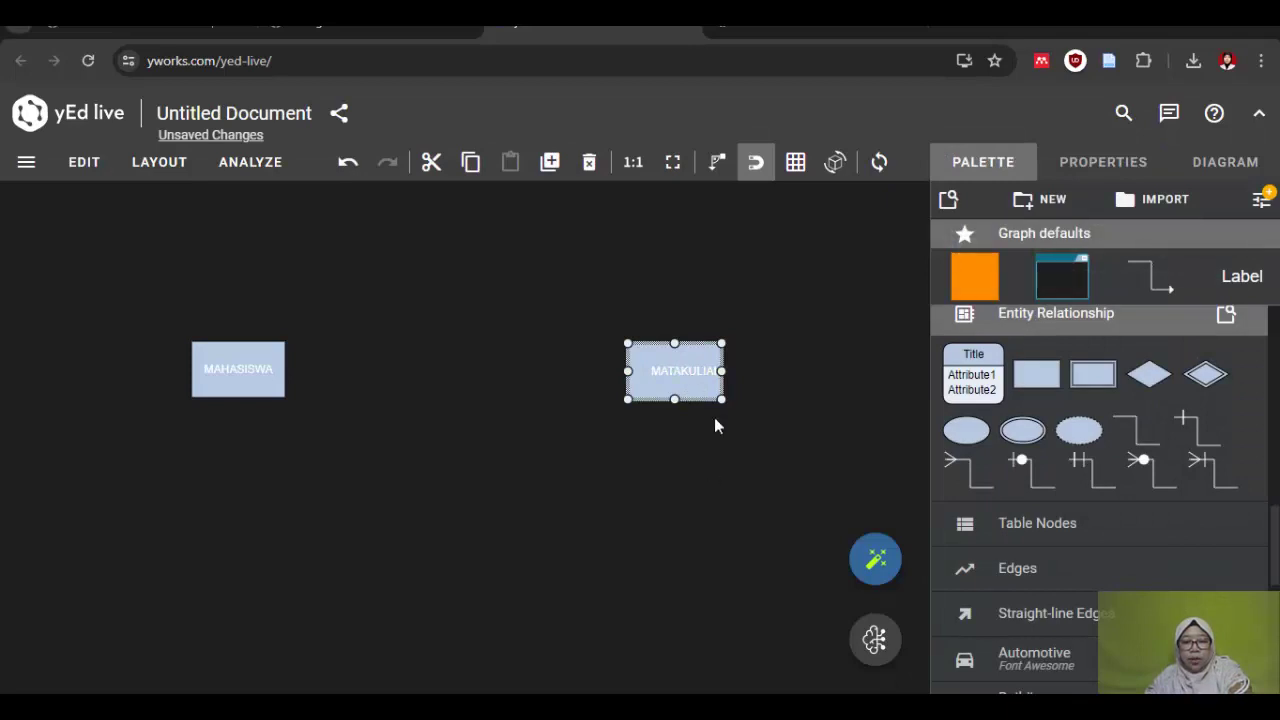
click(691, 418)
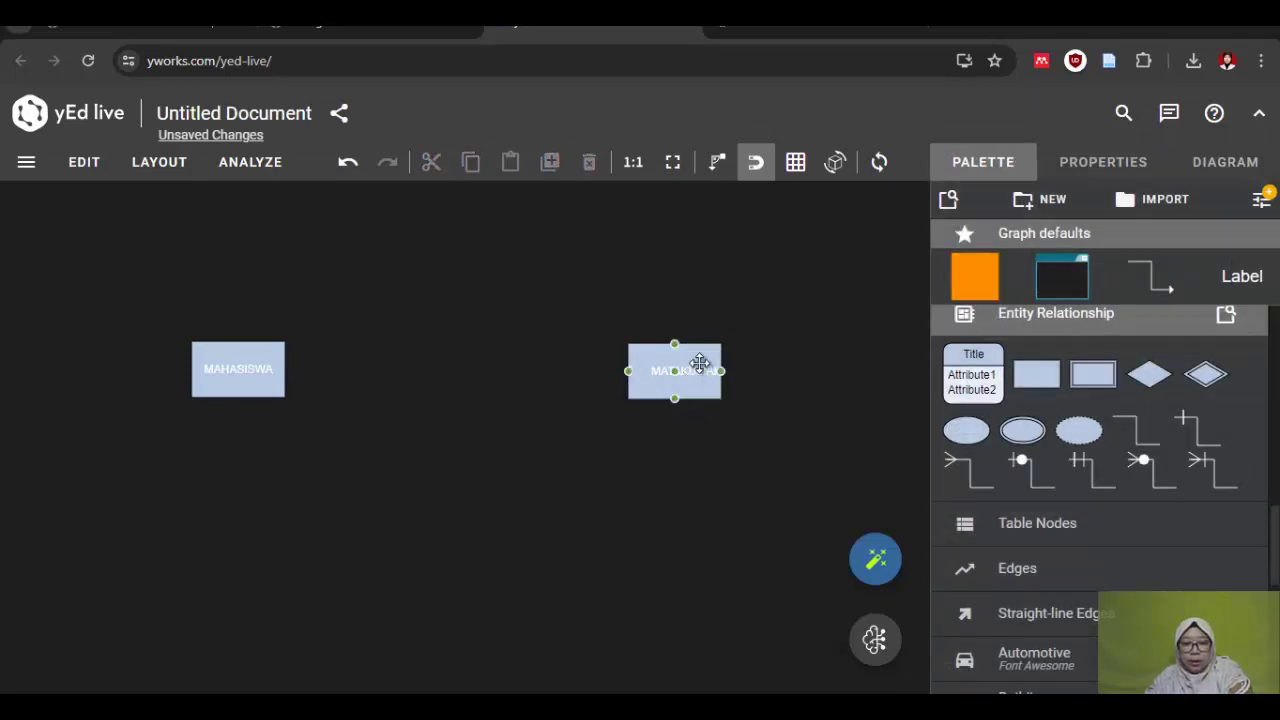
drag(687, 386, 730, 371)
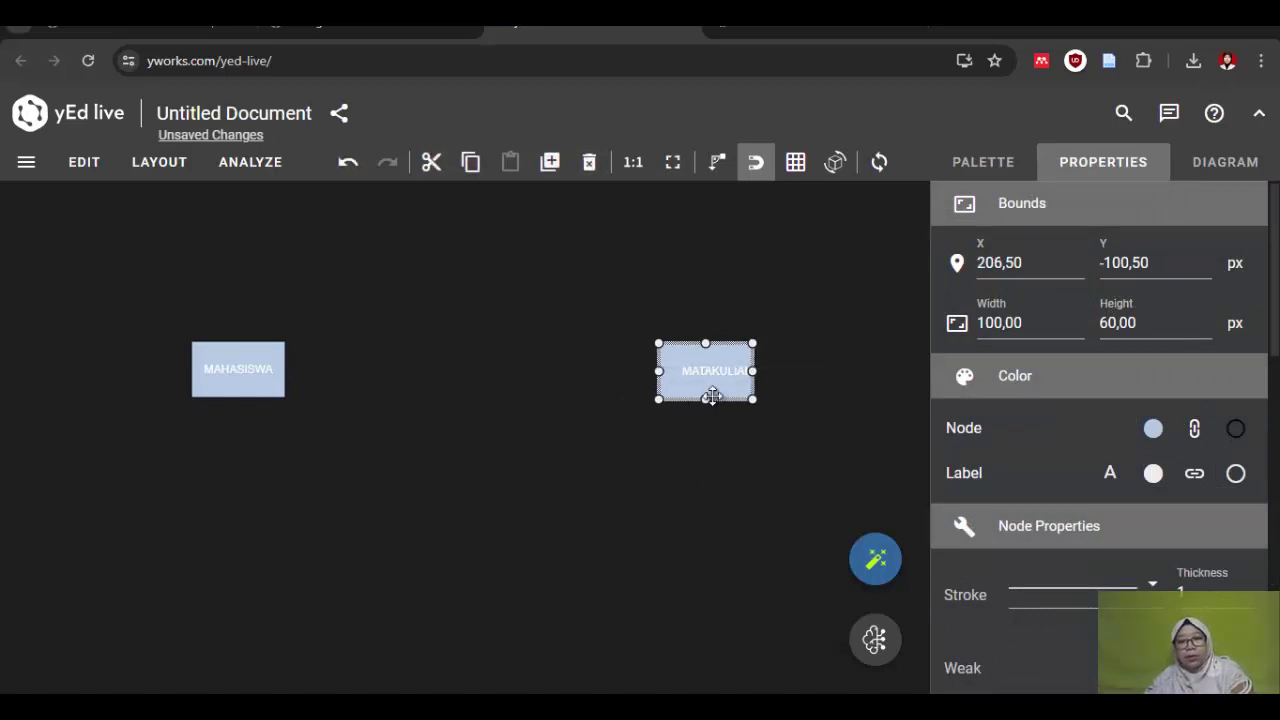
drag(729, 370, 755, 370)
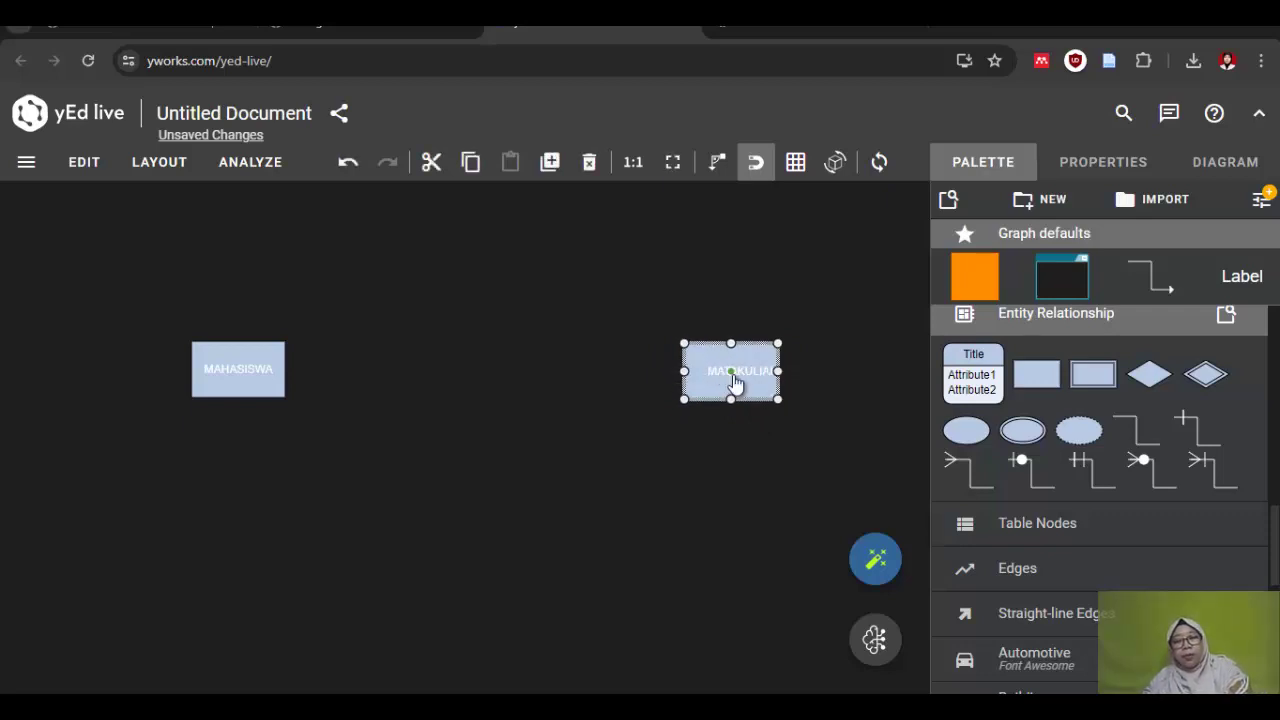
double_click(737, 377)
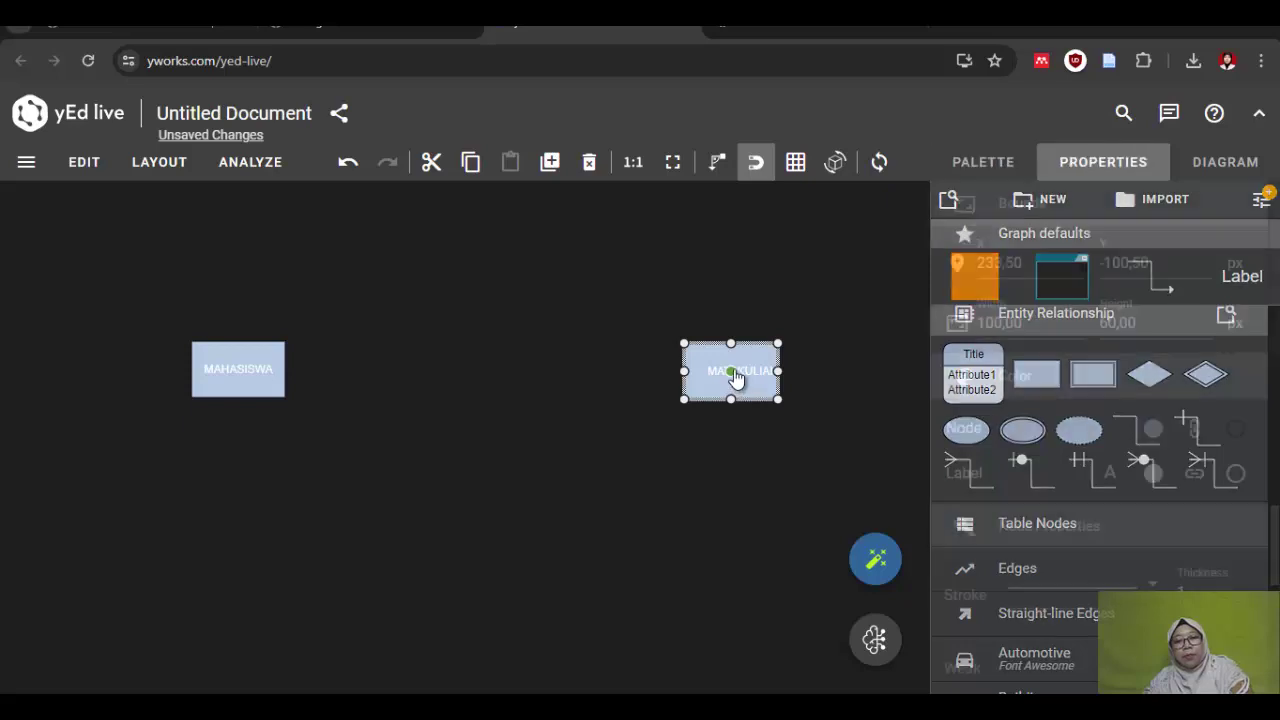
drag(734, 372, 720, 372)
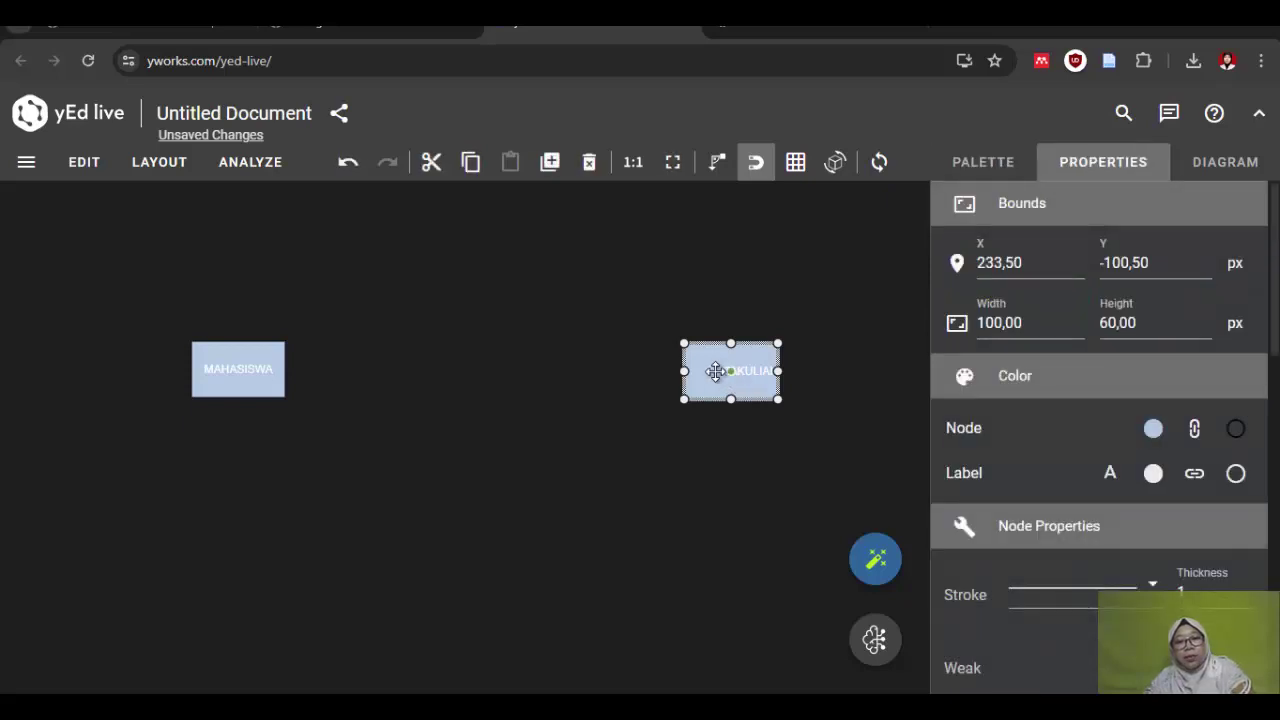
drag(716, 373, 704, 374)
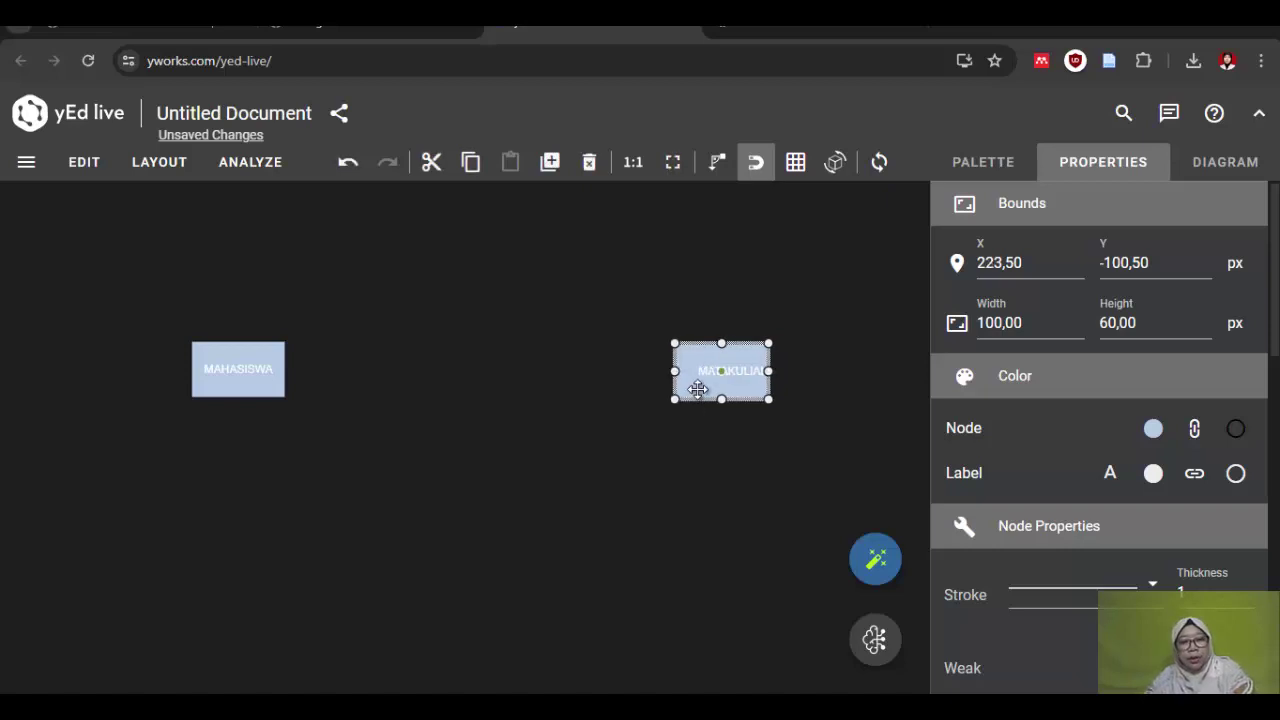
click(597, 475)
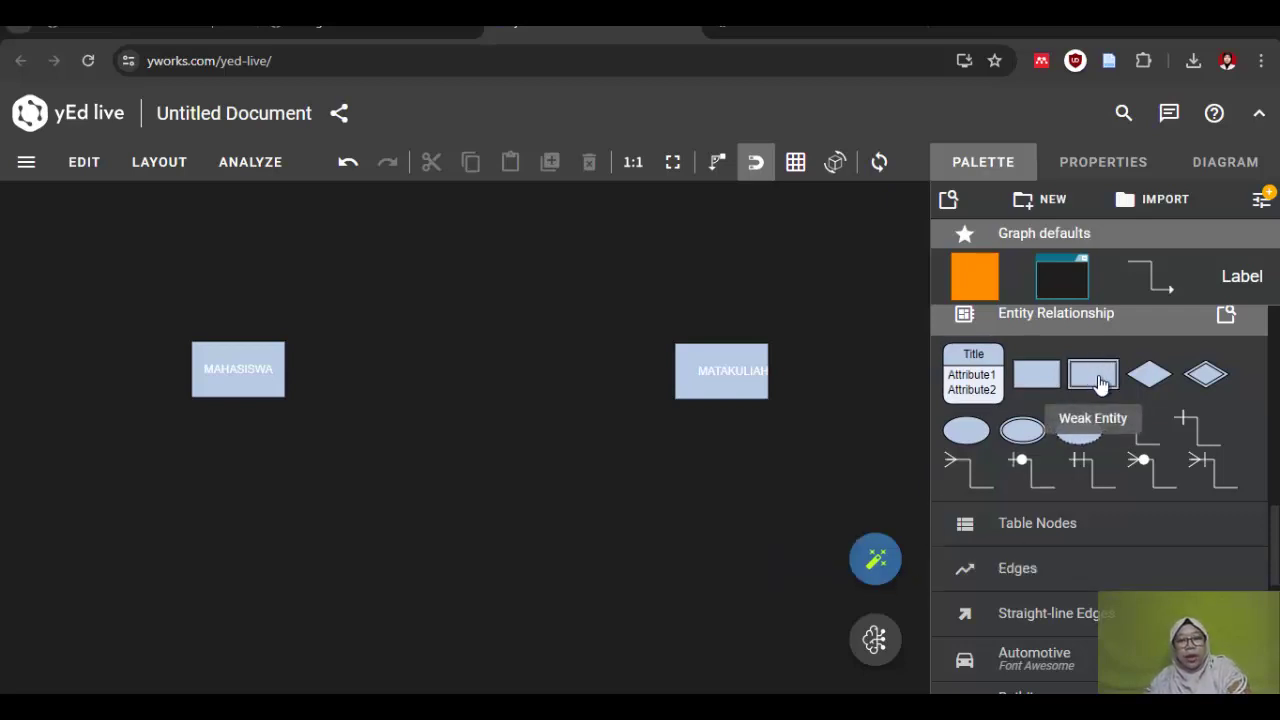
Step: Place a weak entity below, between the two entities, and label it ORTU
drag(1100, 383, 452, 580)
double_click(474, 580)
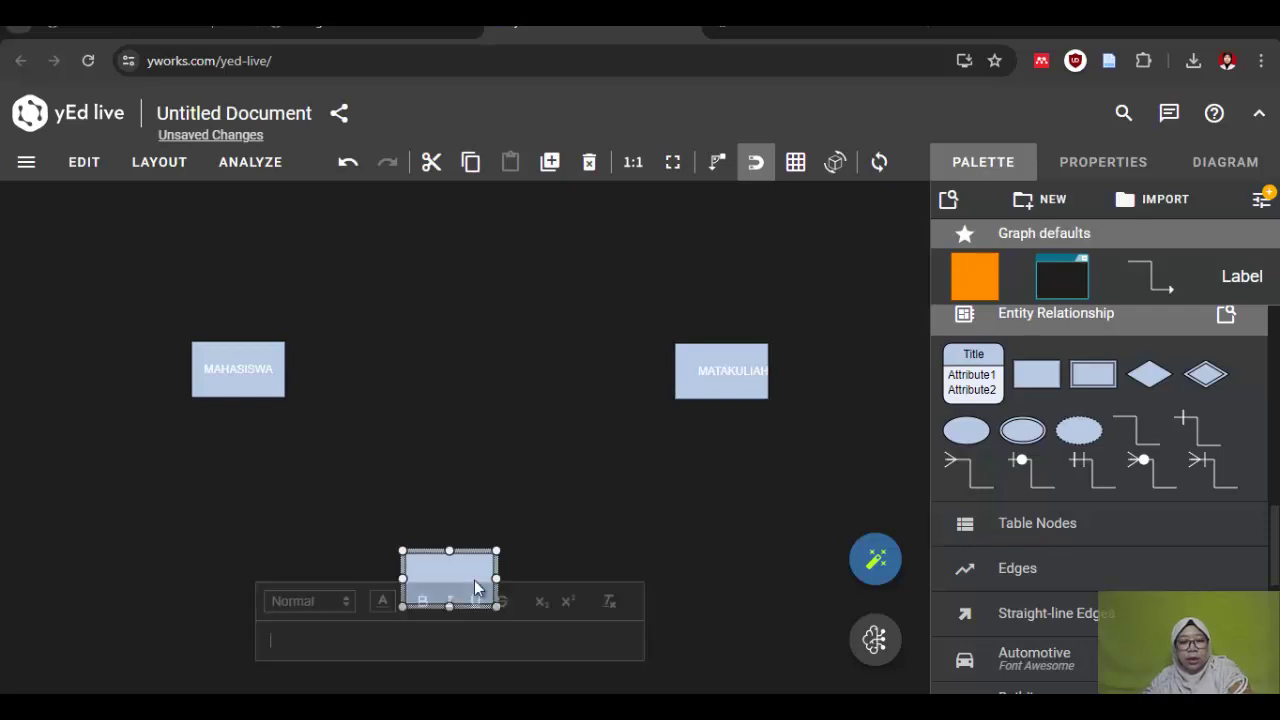
text(ORTU)
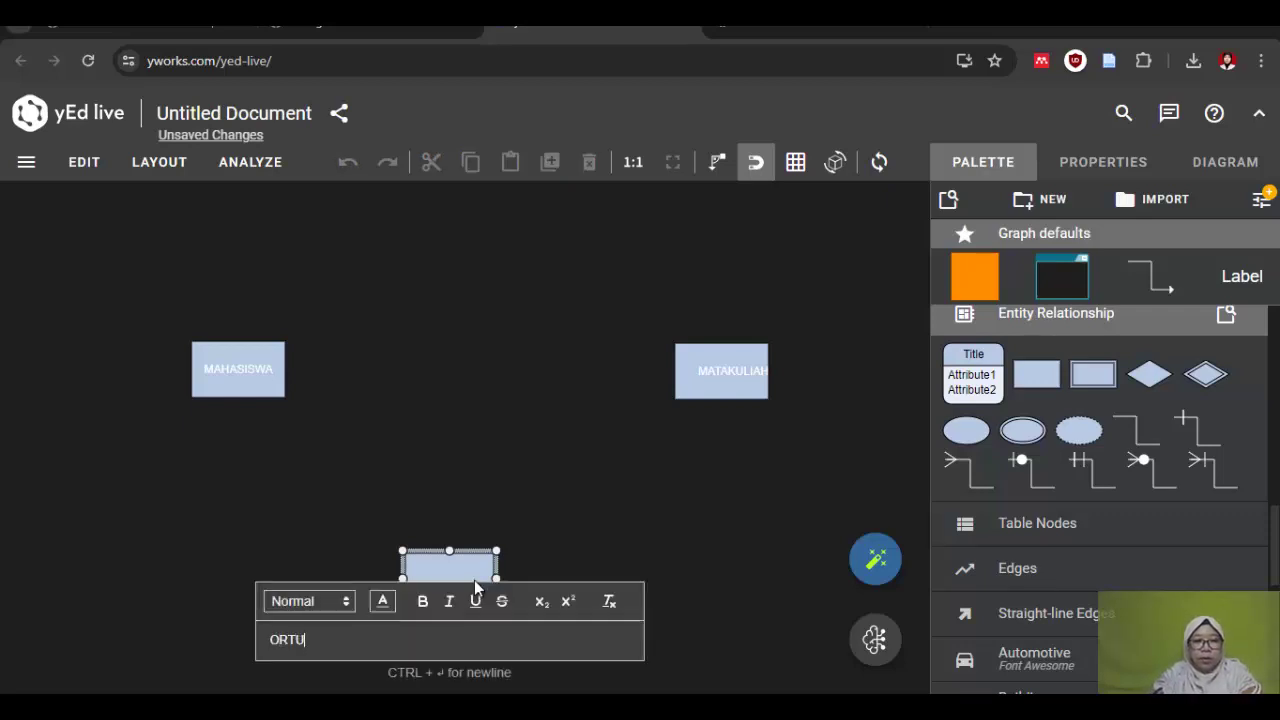
key(Return)
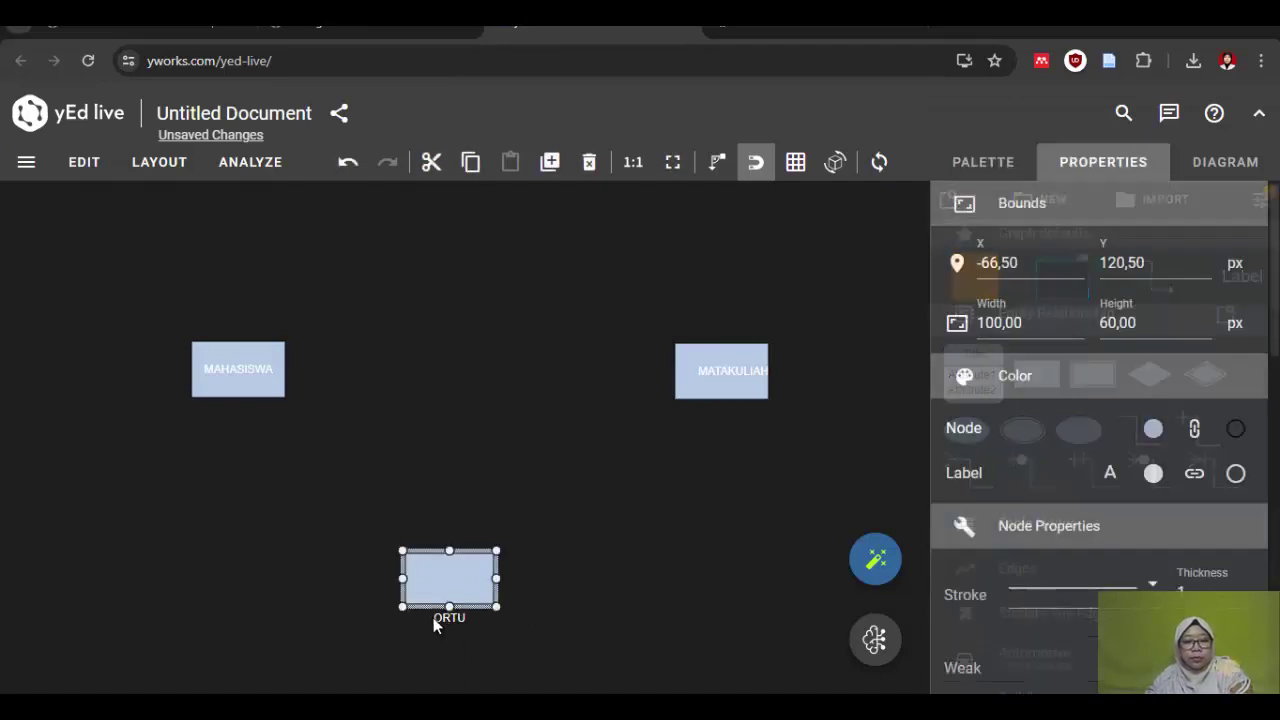
double_click(443, 614)
key(Return)
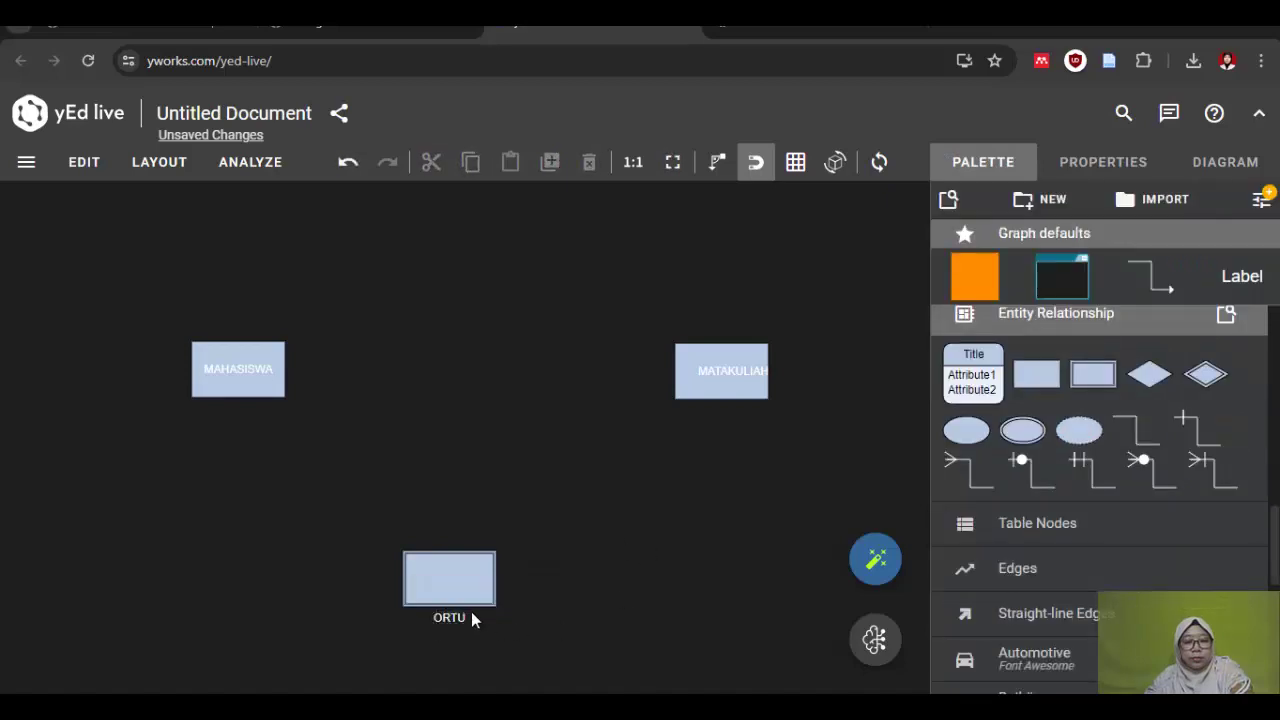
Step: Centre the ORTU name inside its box and nudge the MATAKULIAH entity slightly
drag(443, 618, 446, 586)
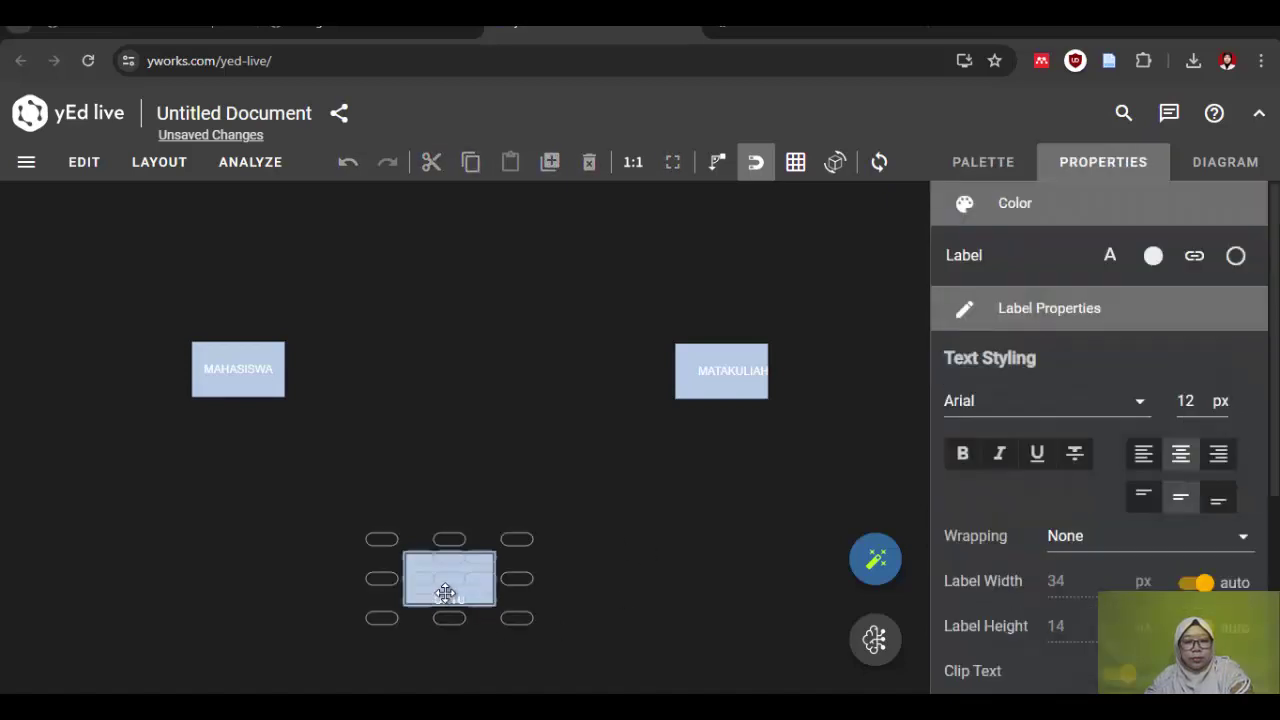
double_click(705, 372)
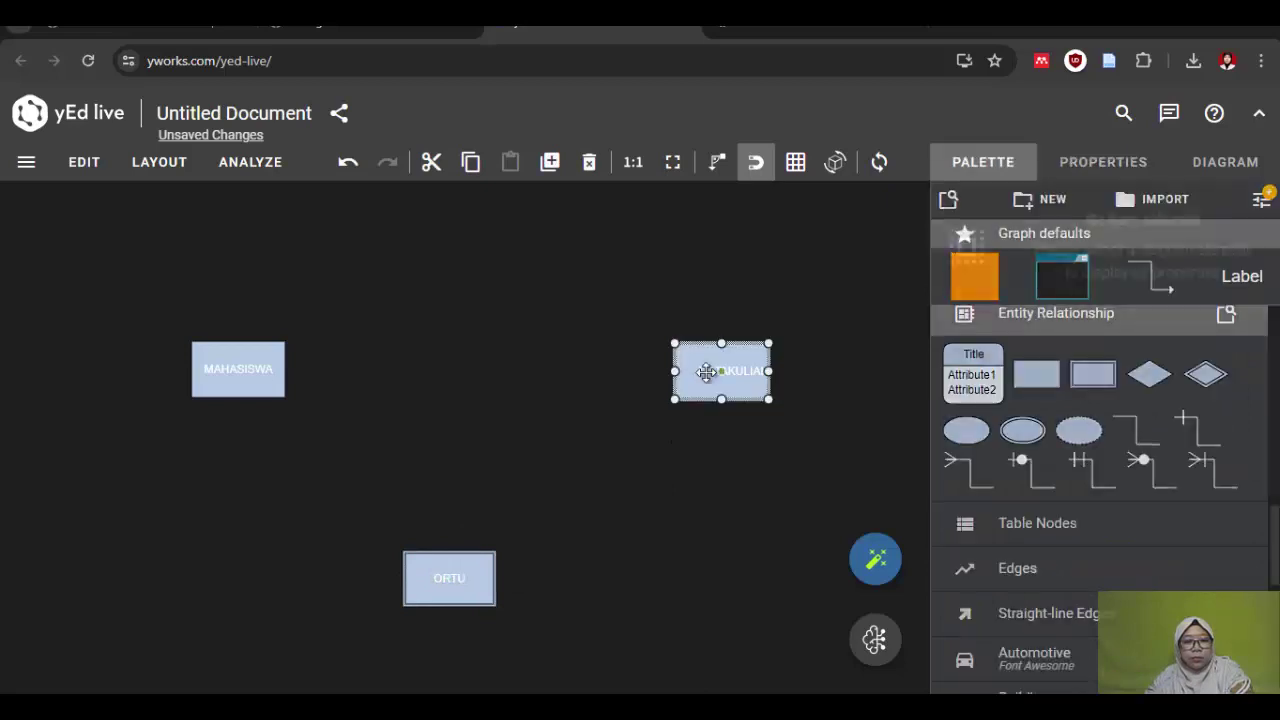
click(642, 394)
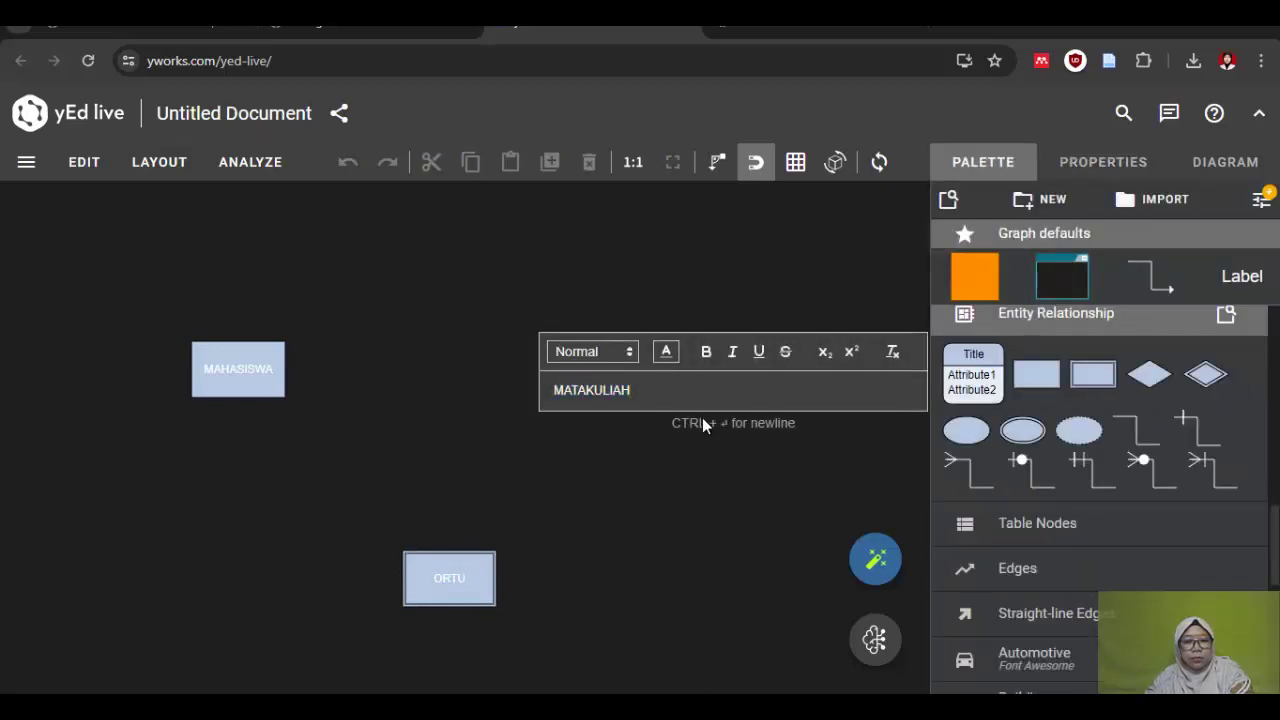
key(Return)
mouse_move(706, 372)
mouse_down()
mouse_move(702, 382)
mouse_move(697, 371)
mouse_up()
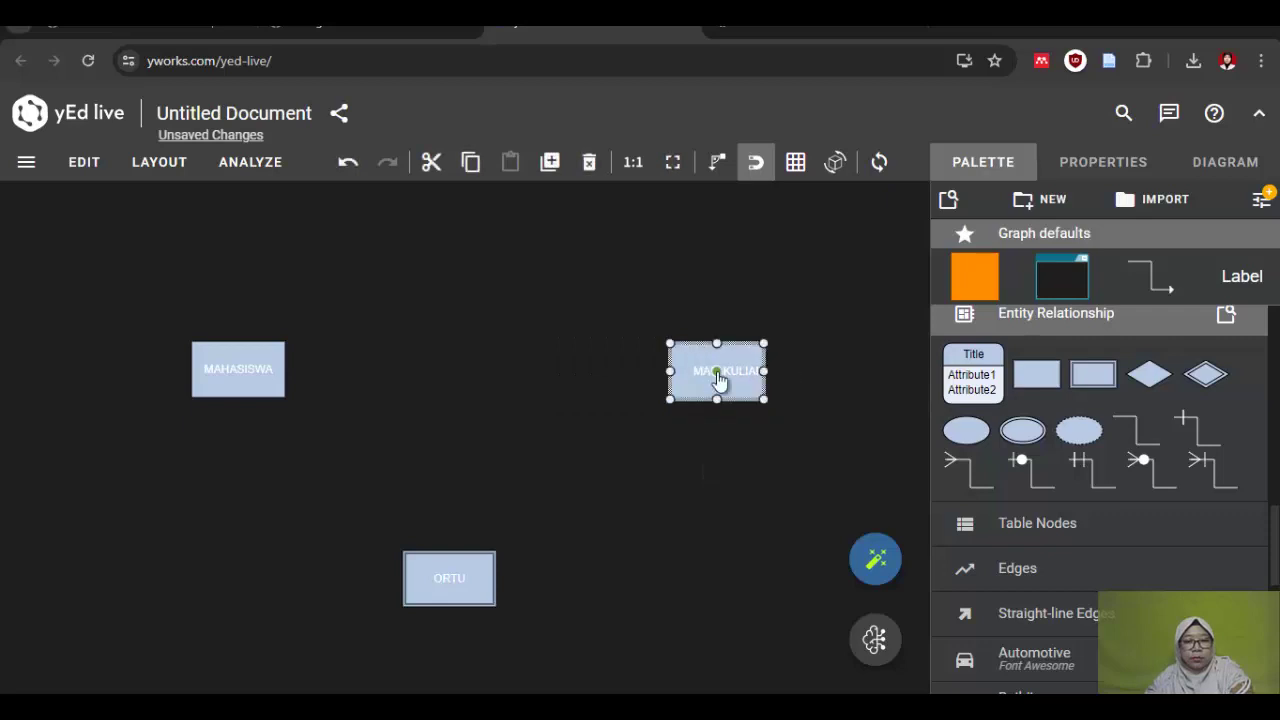
Step: Open the MATAKULIAH label's text colour choices, then deselect the nodes
double_click(718, 372)
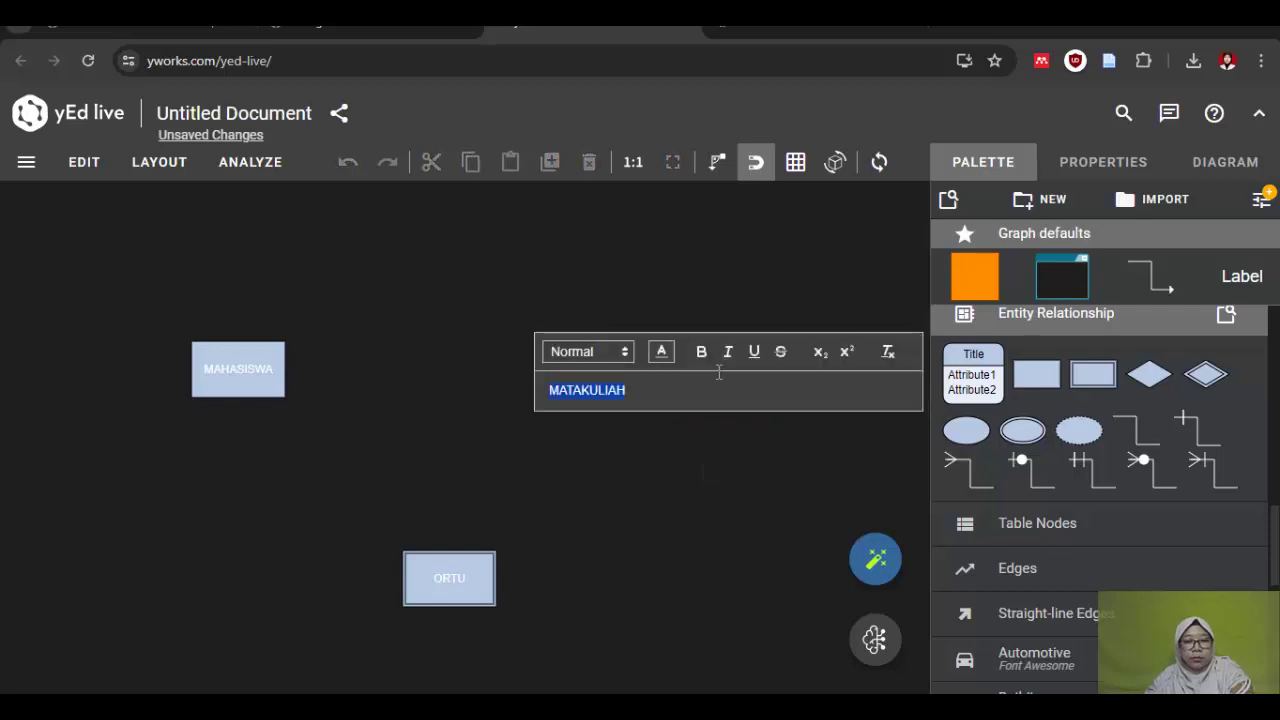
click(664, 354)
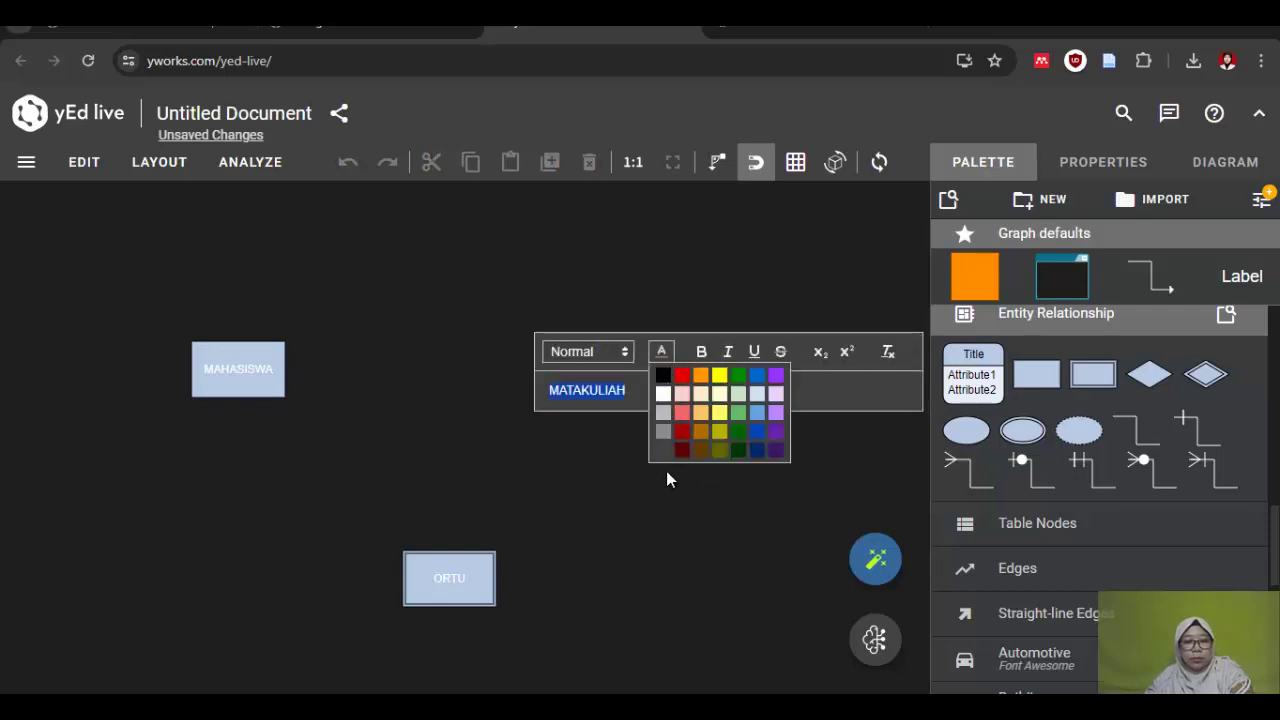
click(670, 476)
double_click(704, 374)
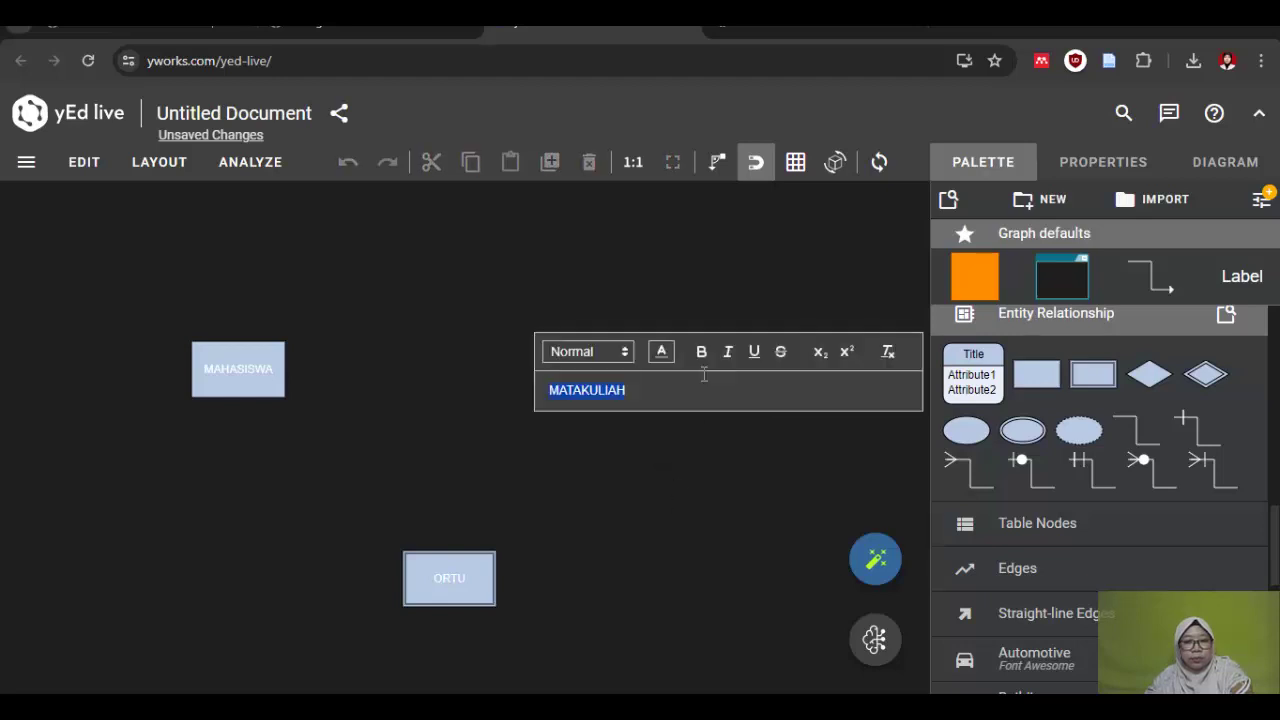
click(664, 354)
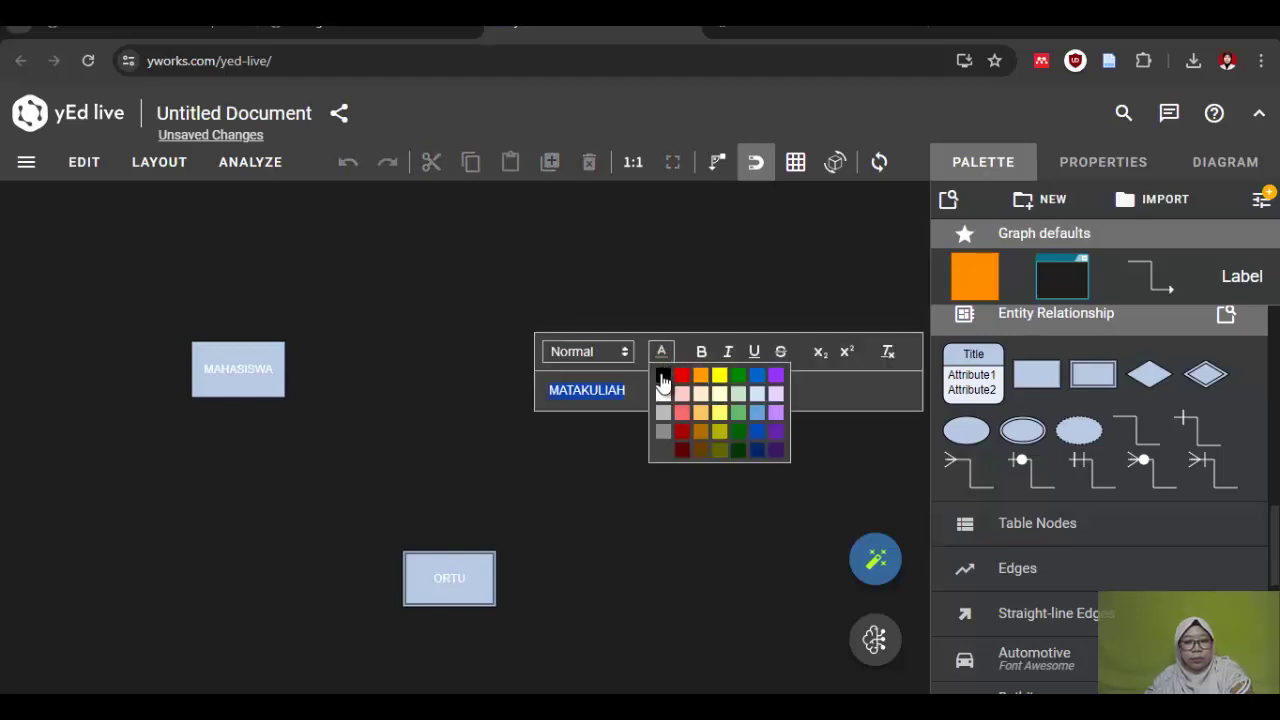
click(679, 551)
click(714, 371)
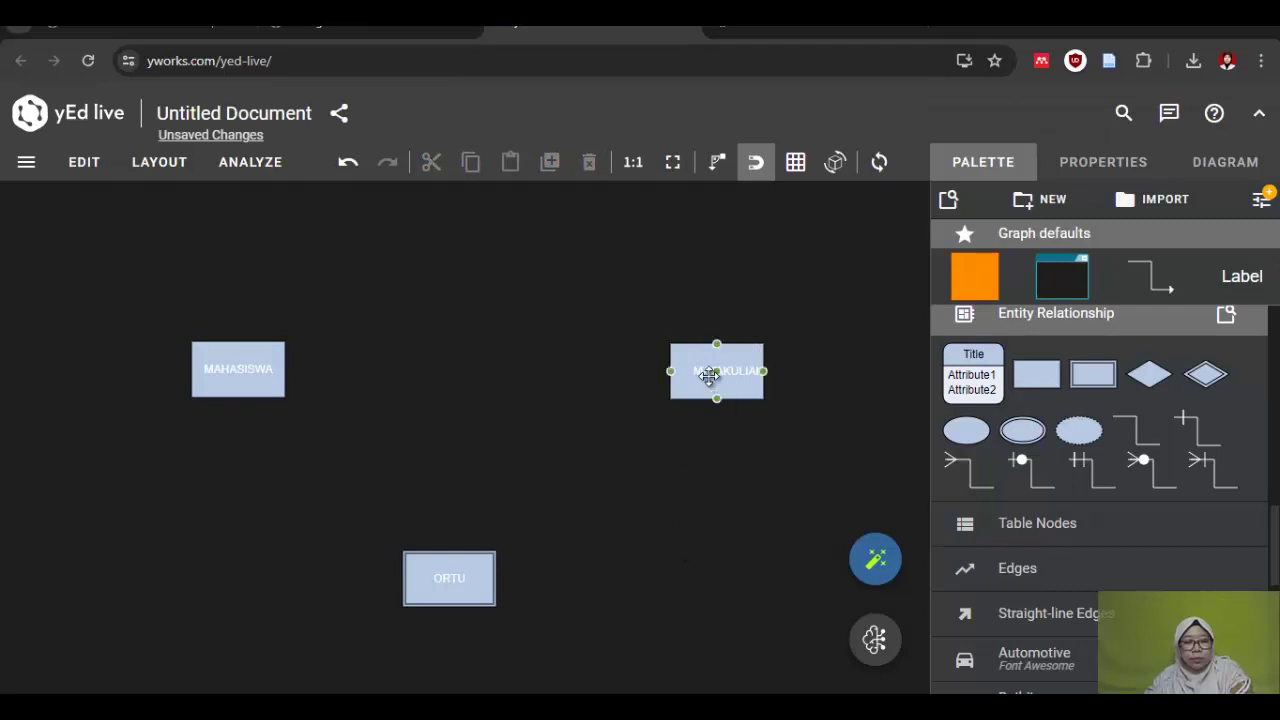
click(649, 628)
click(441, 579)
click(543, 388)
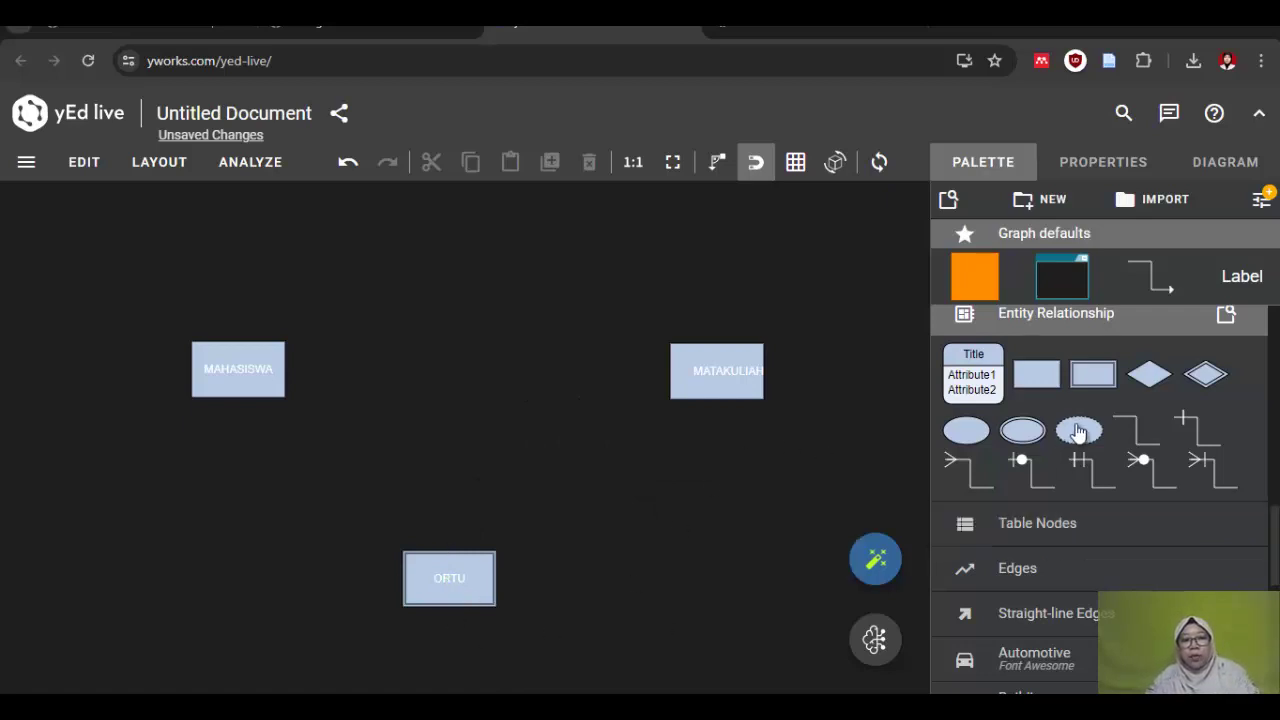
Step: Add an attribute ellipse at the top-left and label it NIM, correcting the initial NIP
drag(856, 438, 128, 268)
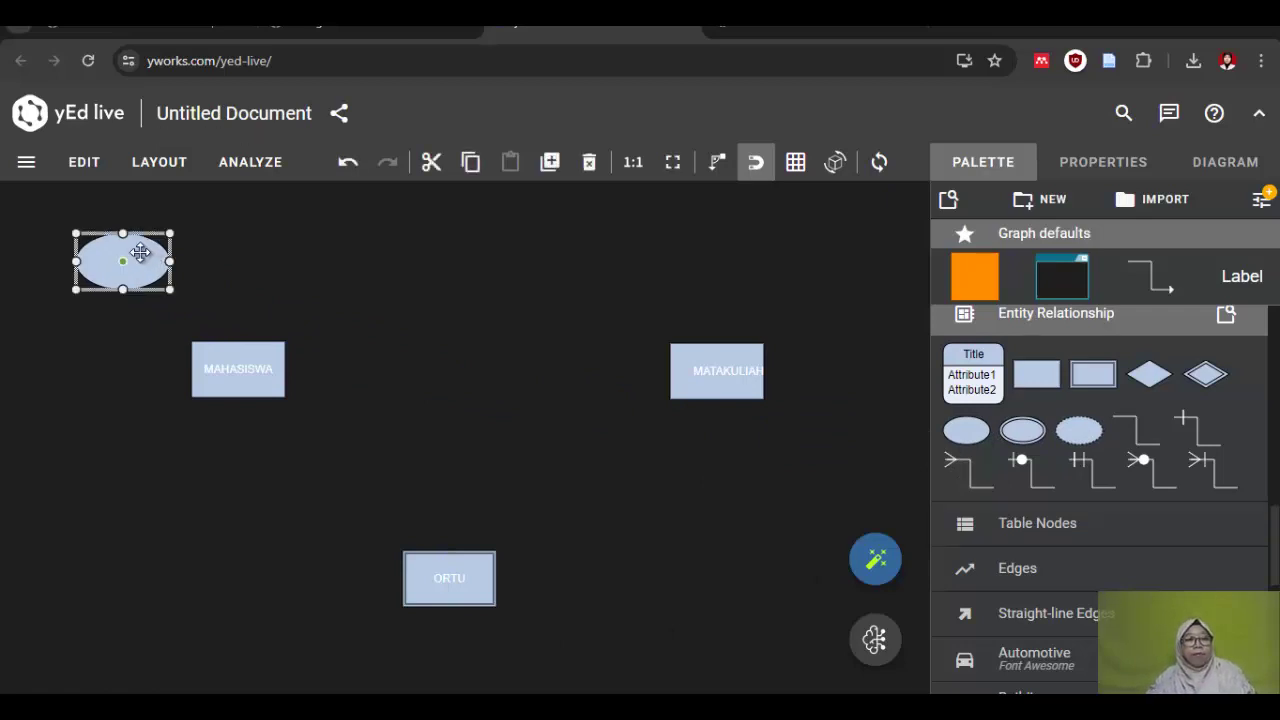
double_click(140, 252)
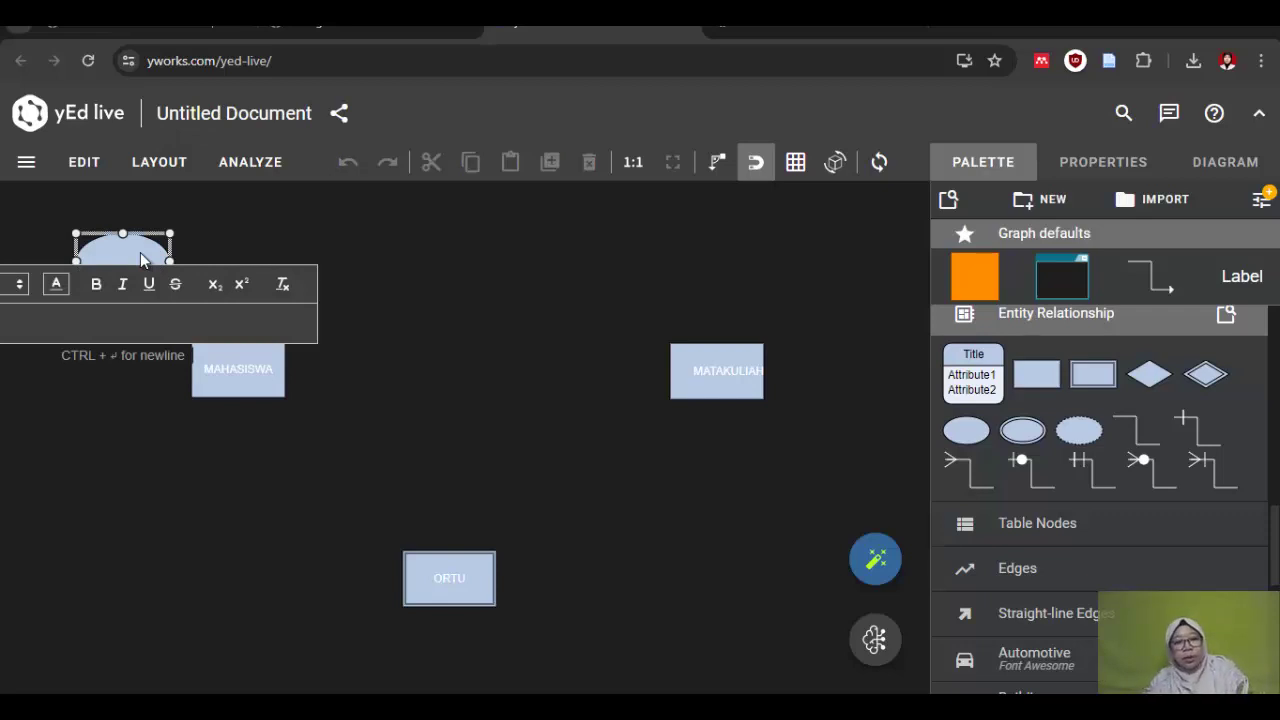
text(NIP)
click(175, 506)
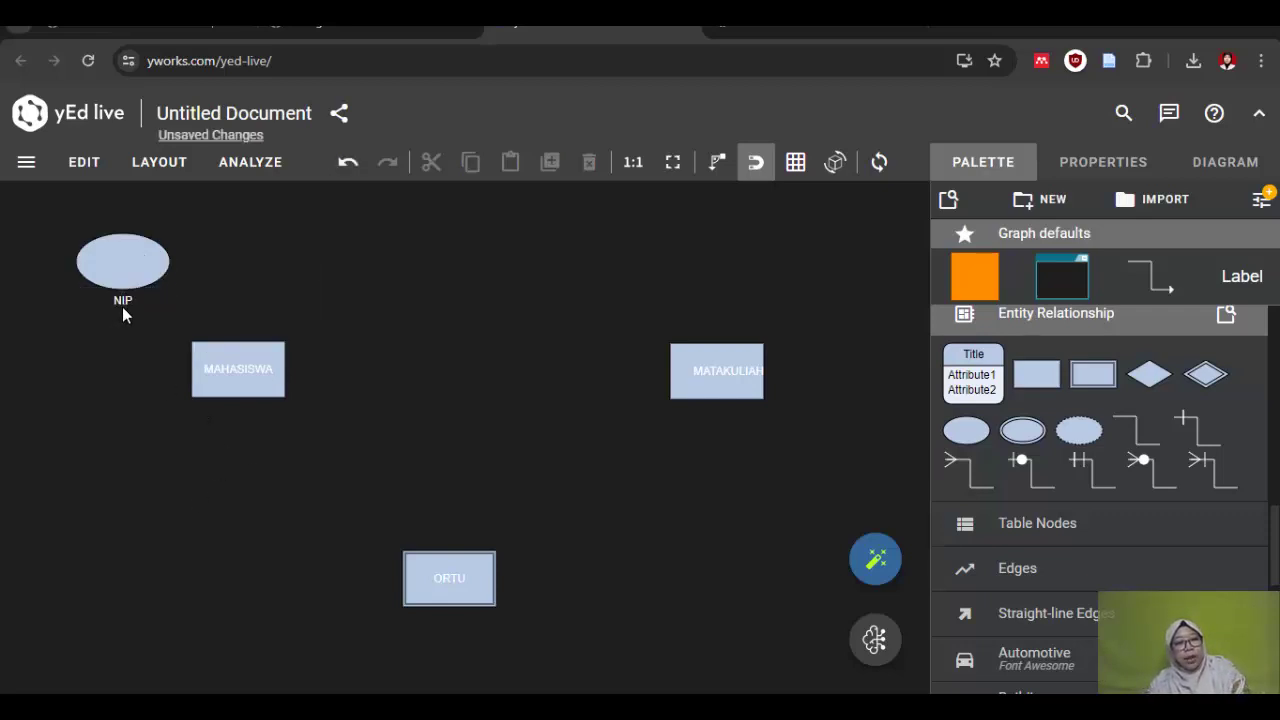
double_click(122, 301)
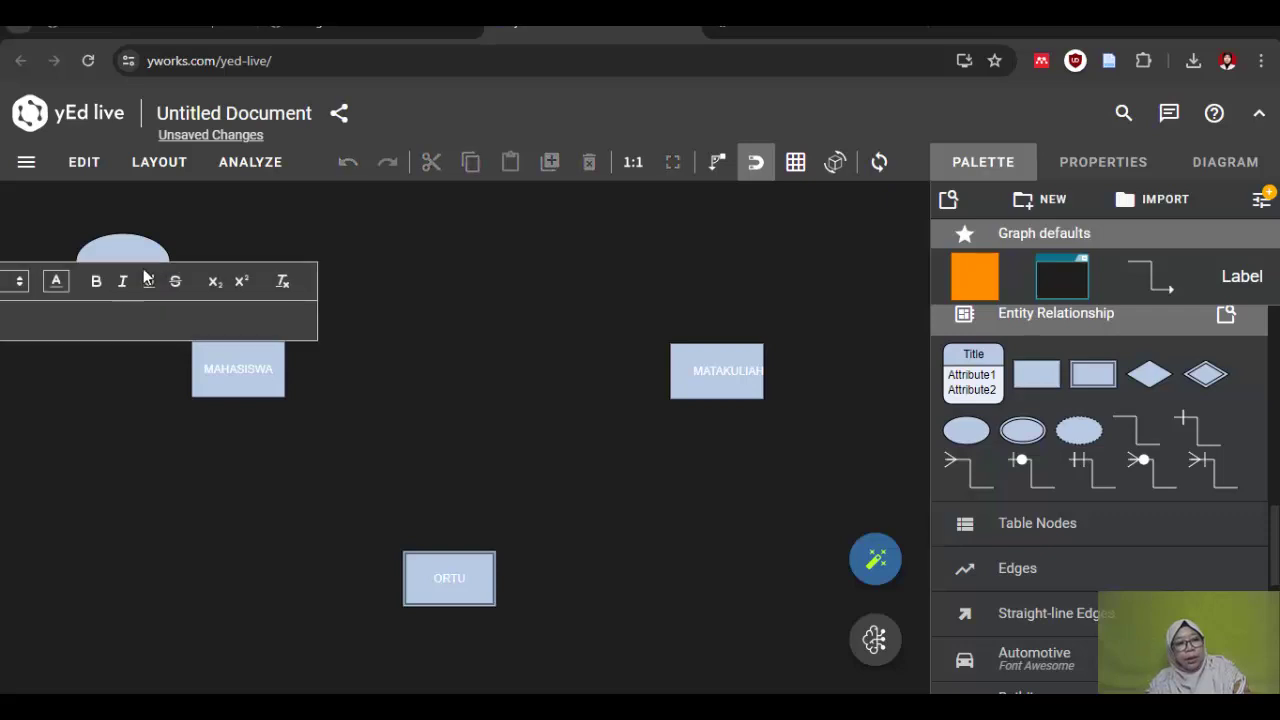
click(215, 281)
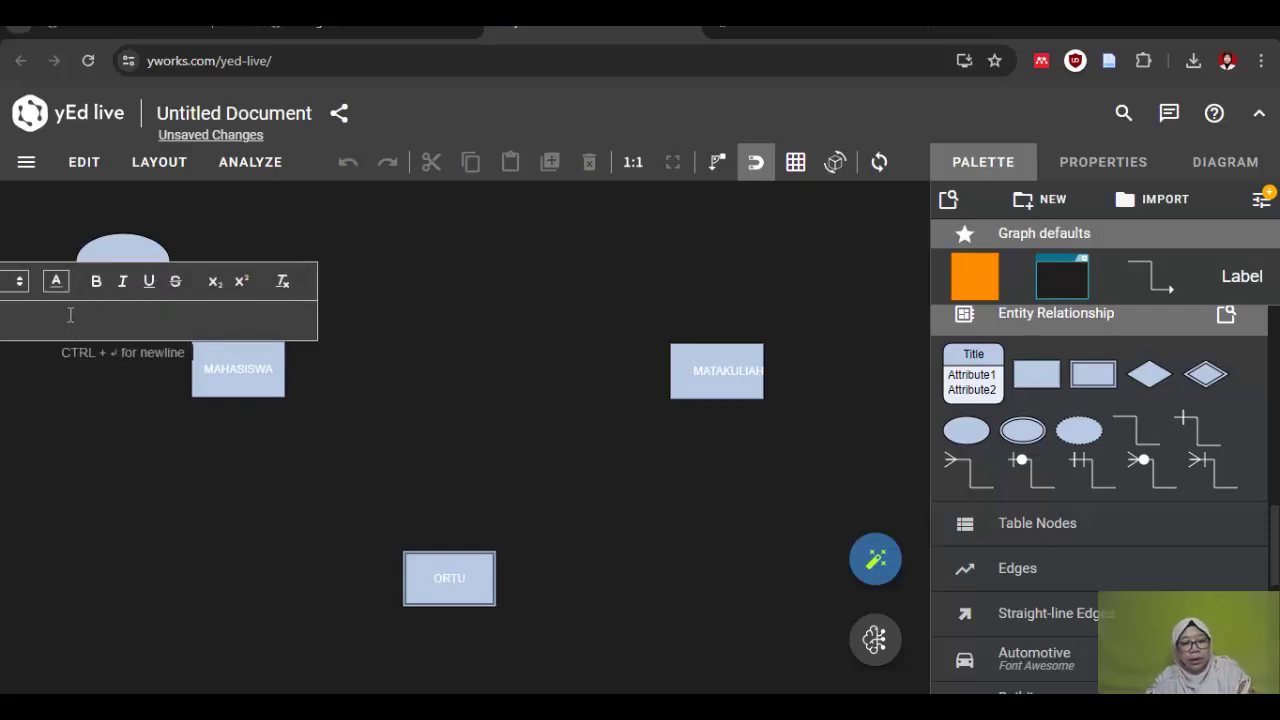
text(NIM)
key(Return)
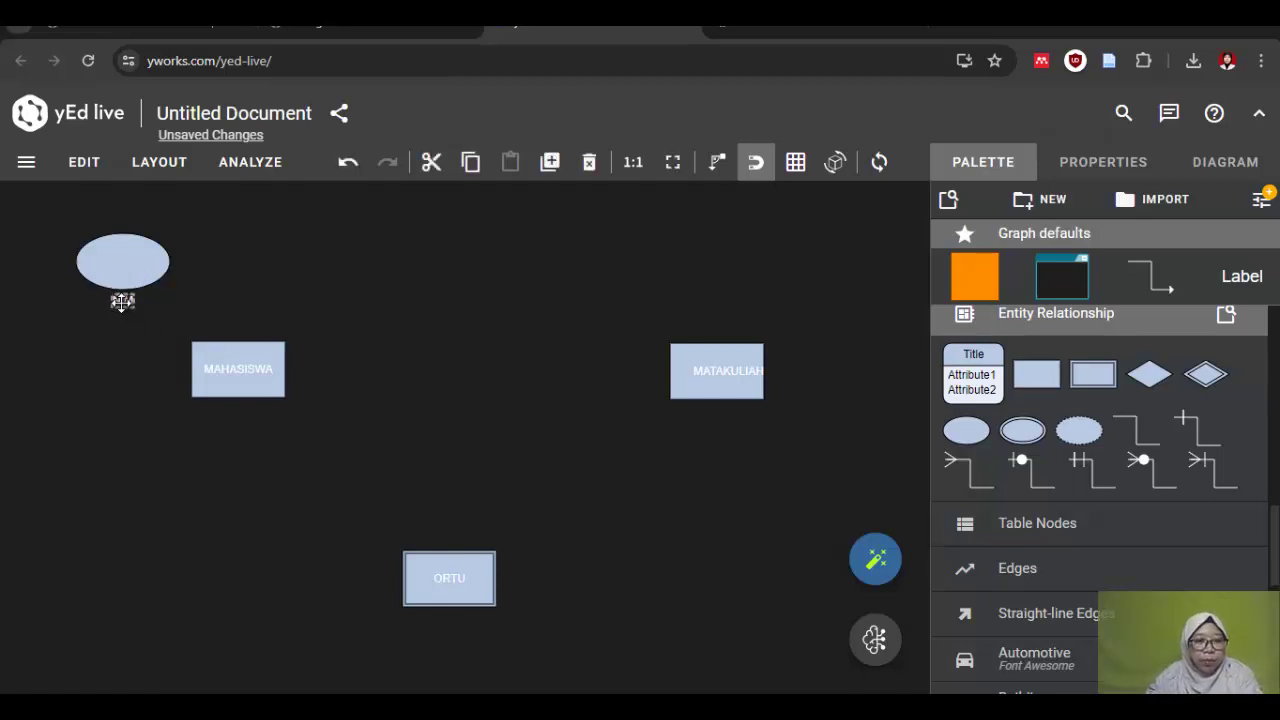
Step: Centre the NIM label inside its ellipse, adjust its text colour, and switch to Word
drag(122, 301, 120, 262)
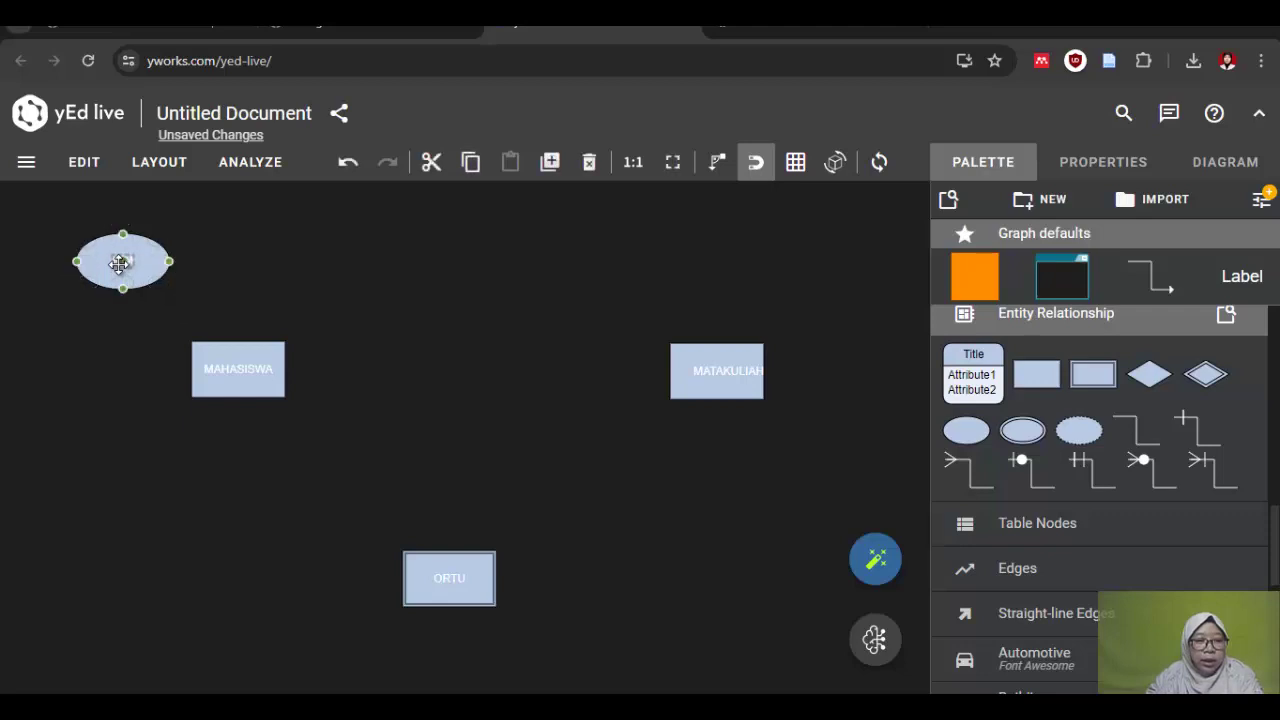
click(147, 424)
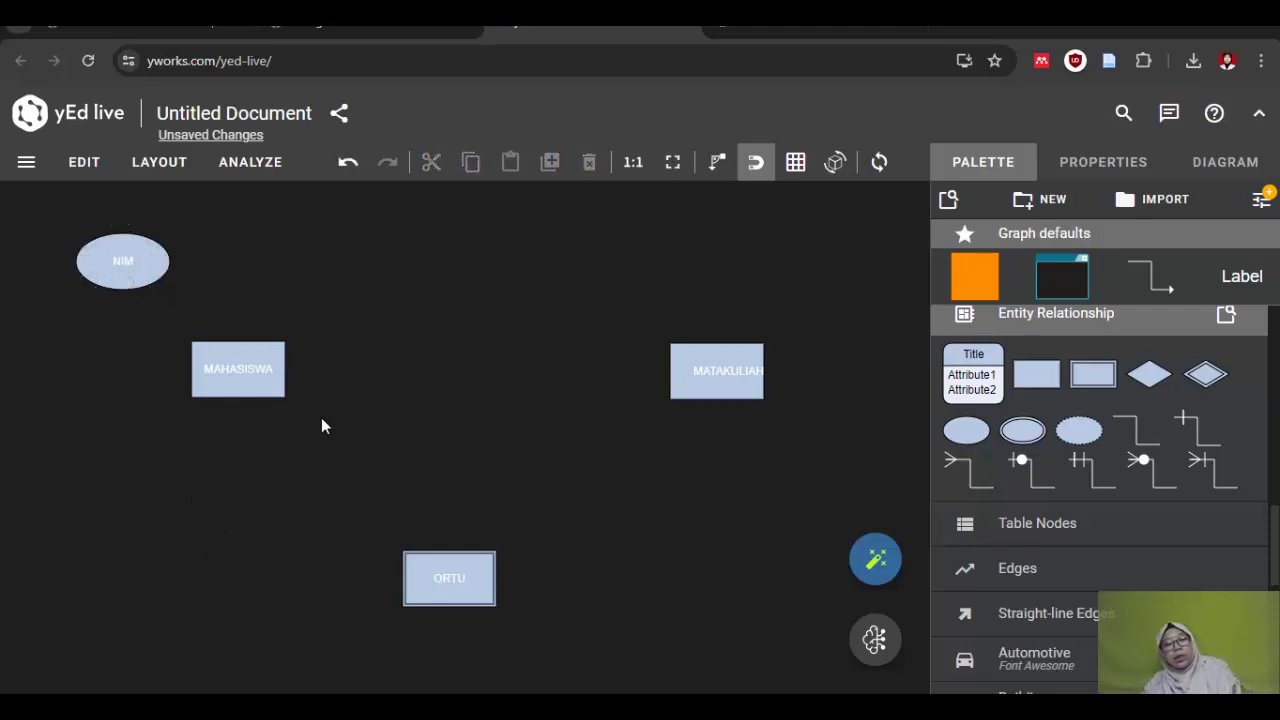
click(126, 261)
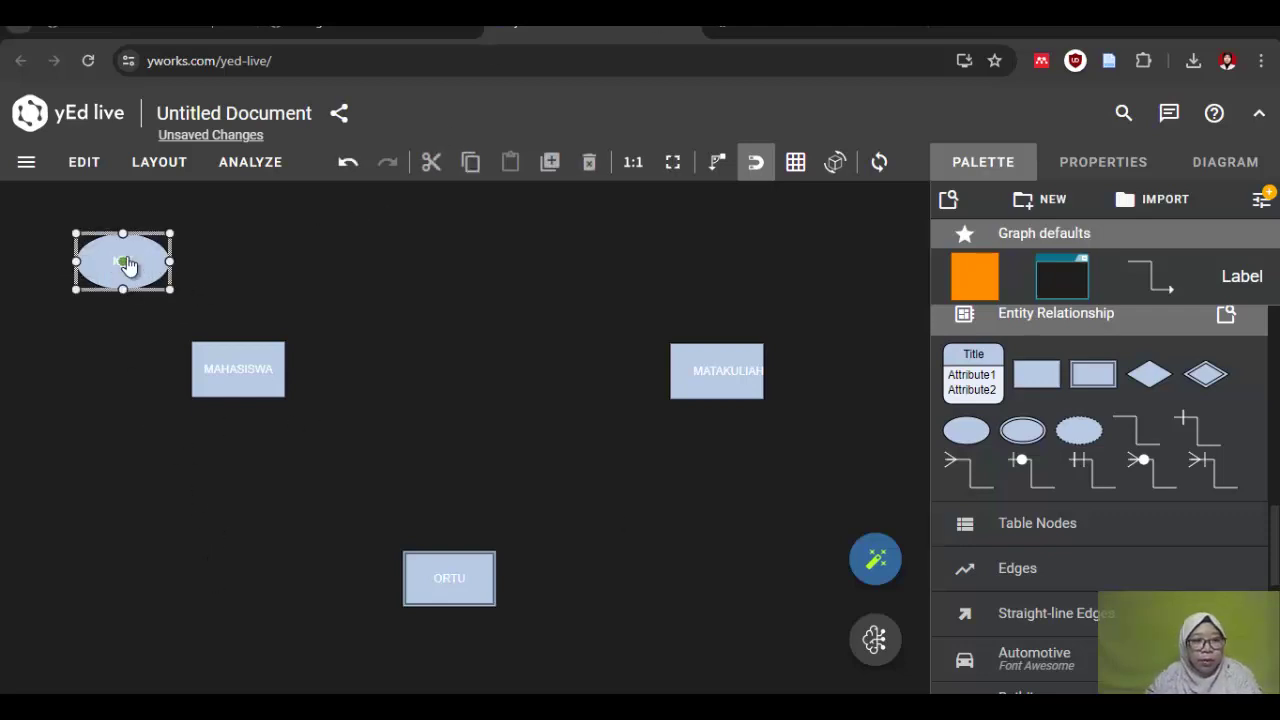
double_click(126, 261)
click(57, 243)
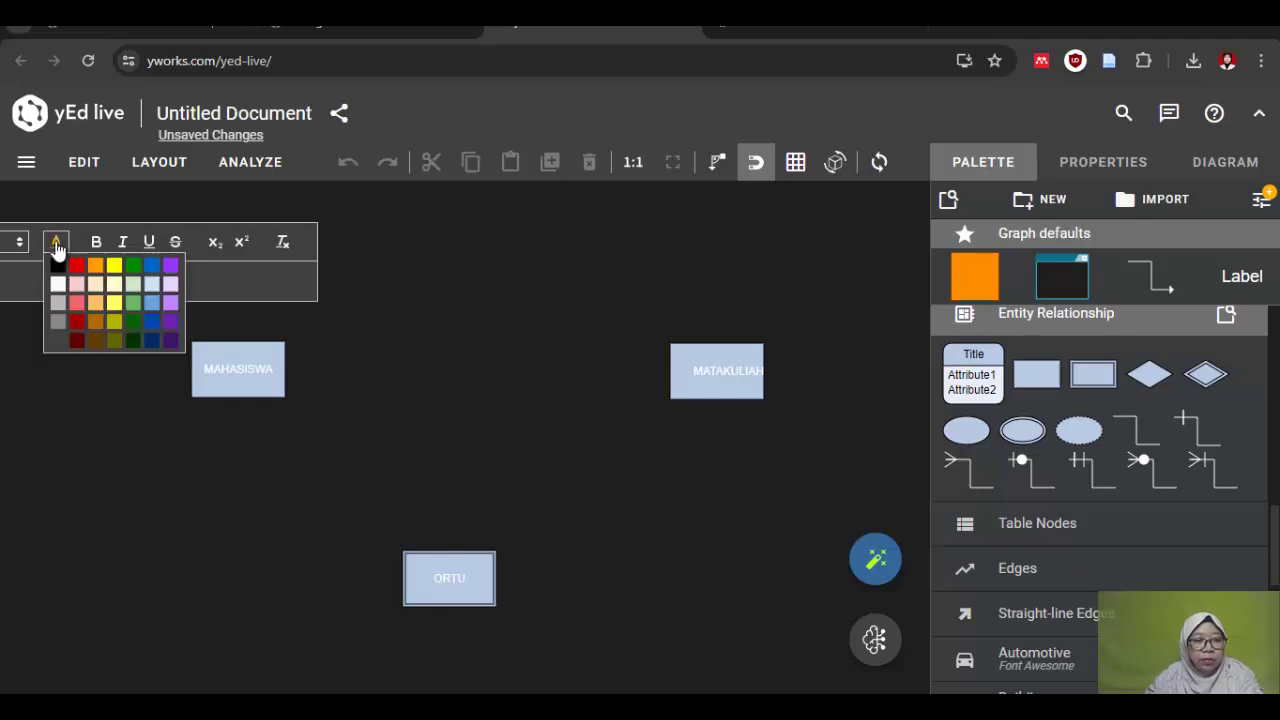
click(121, 476)
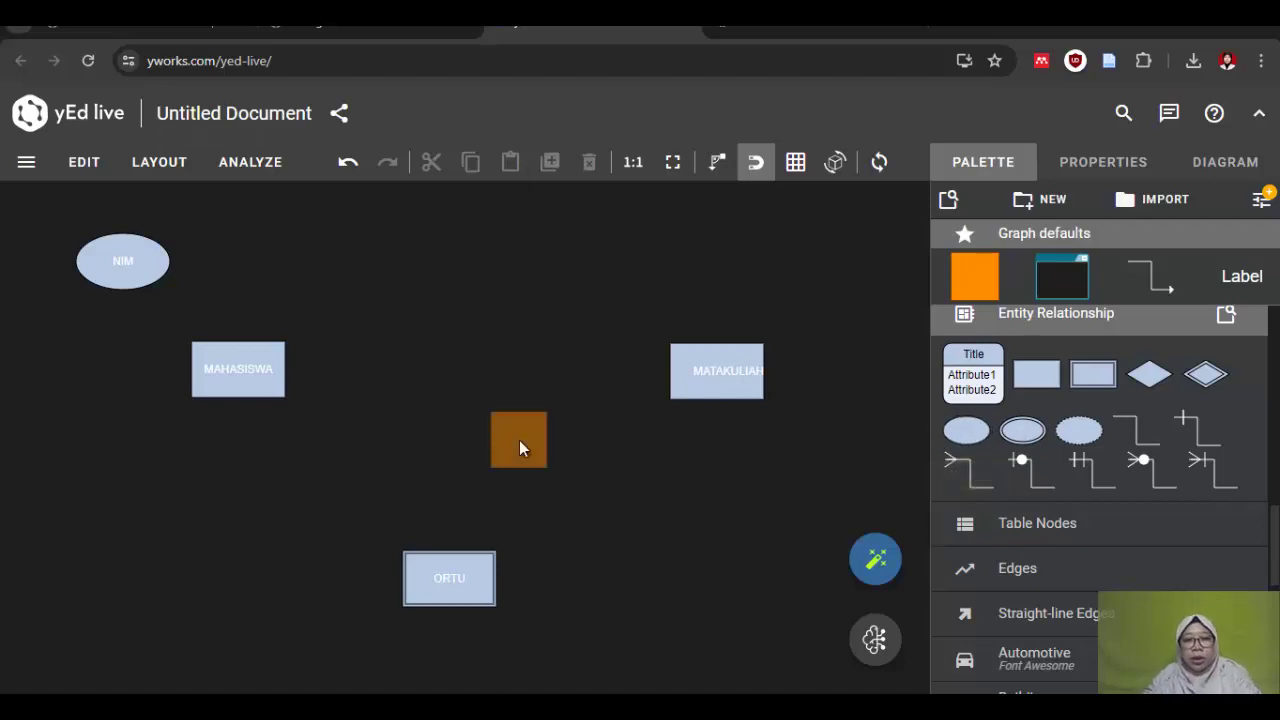
key(alt+Tab)
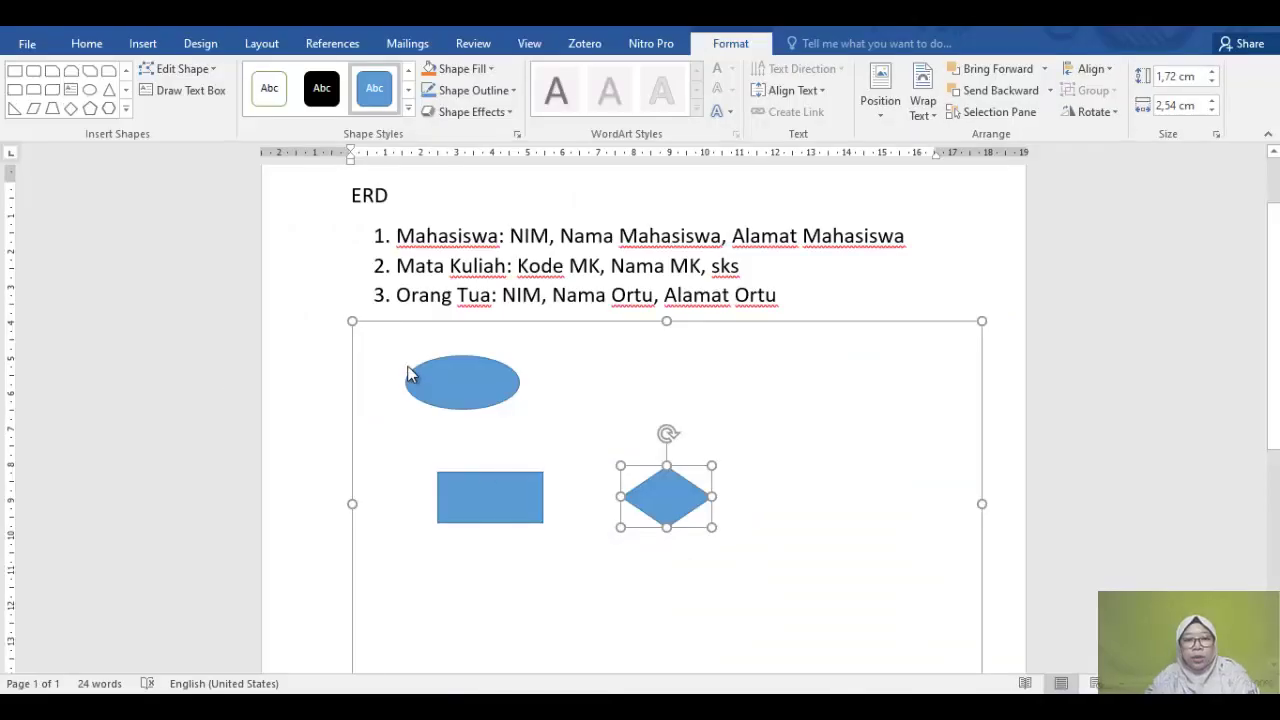
Step: Delete the sample-shapes drawing canvas from Word and highlight 'Nama Mahasiswa' in item 1
click(378, 356)
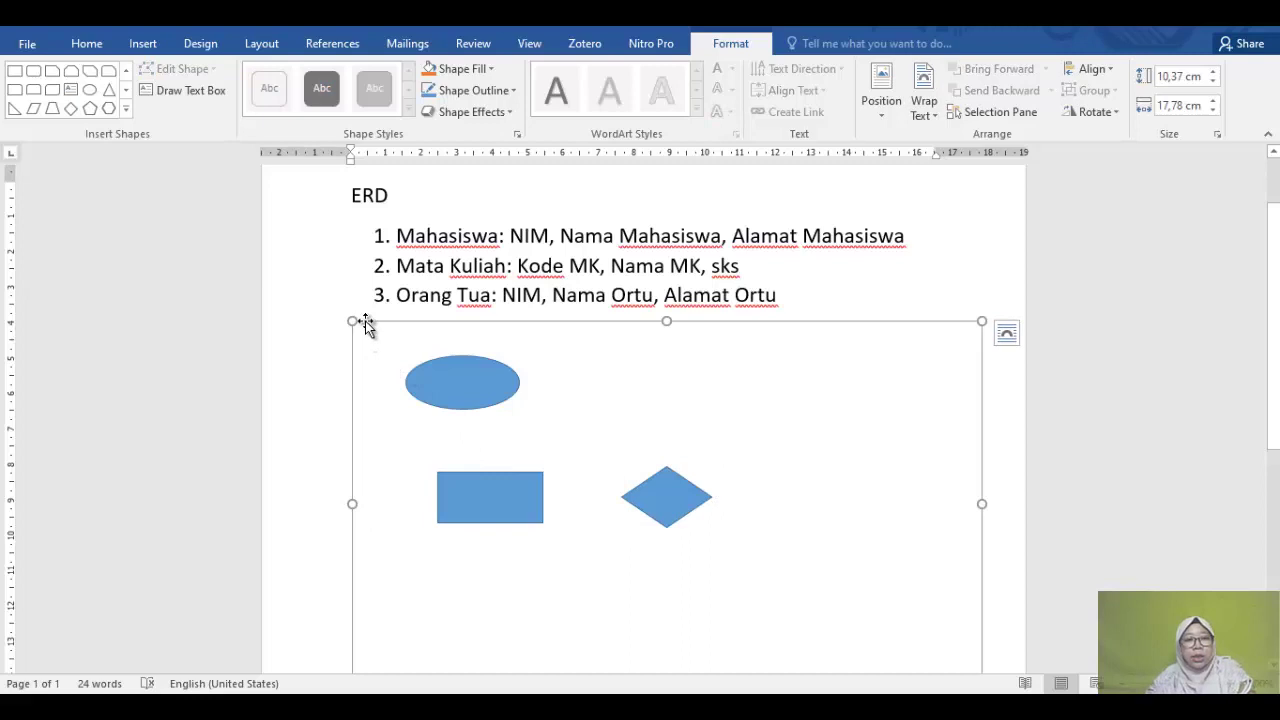
key(Delete)
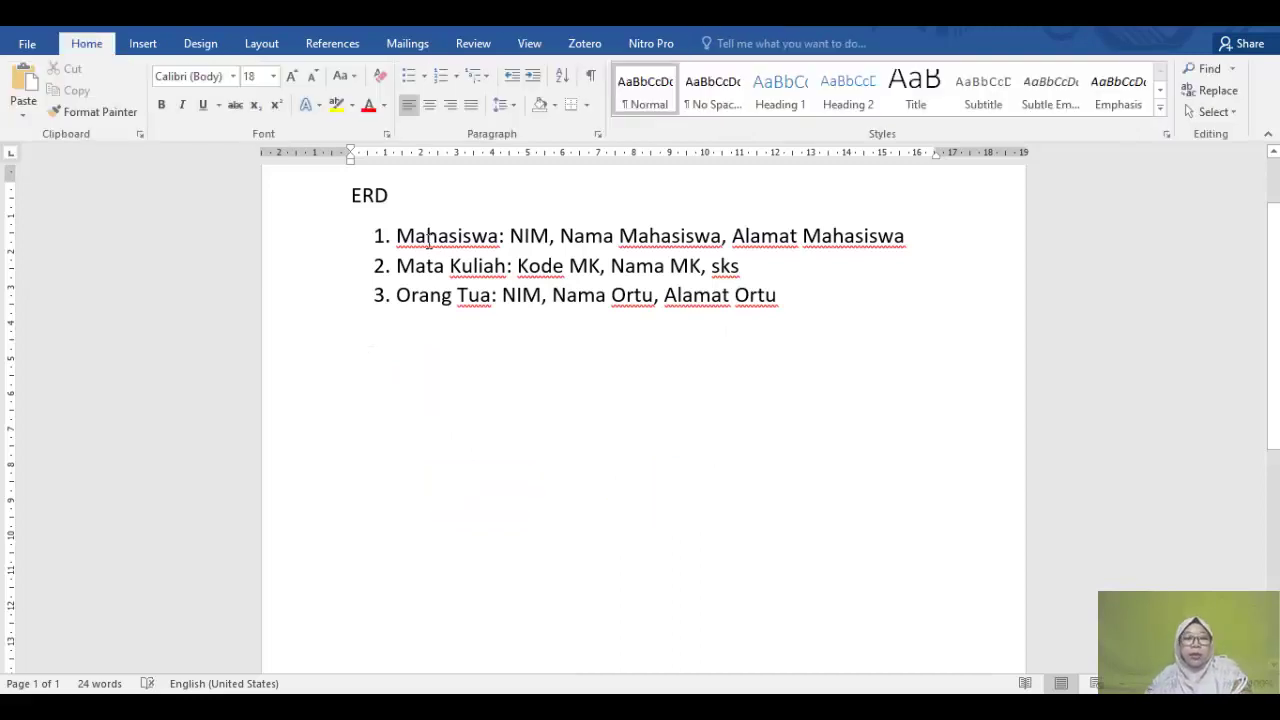
drag(511, 234, 725, 234)
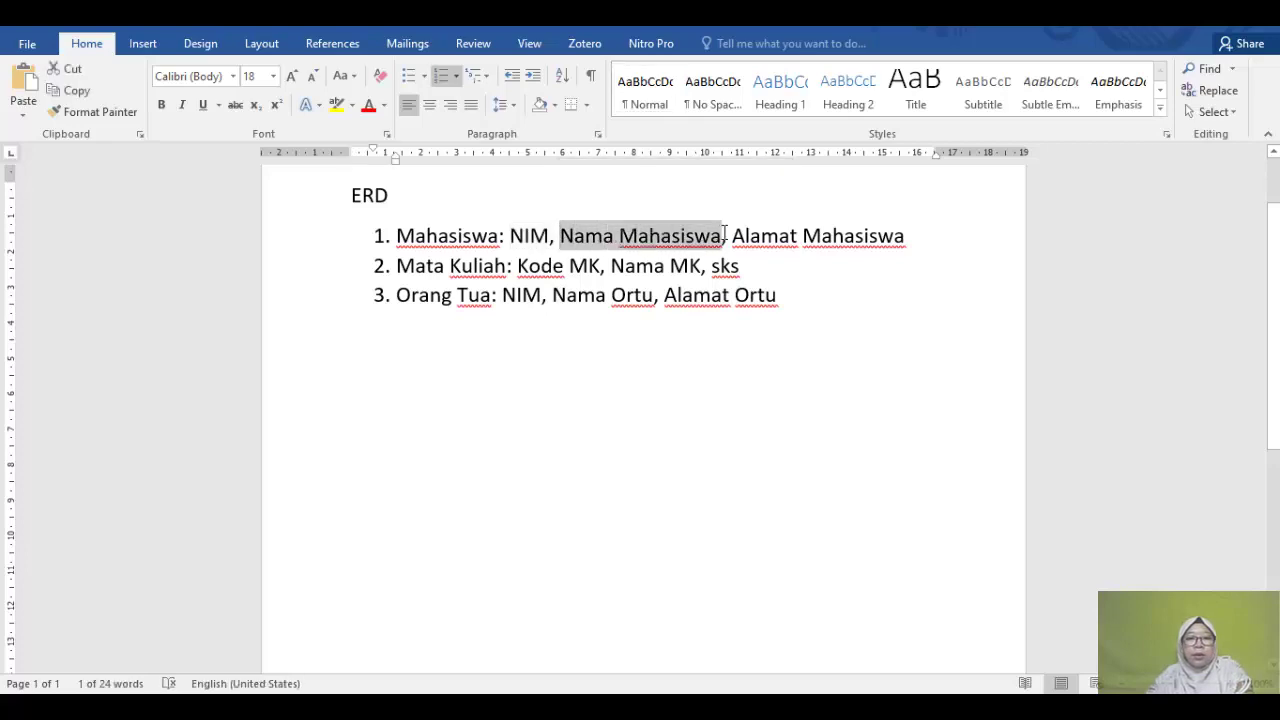
key(alt+Tab)
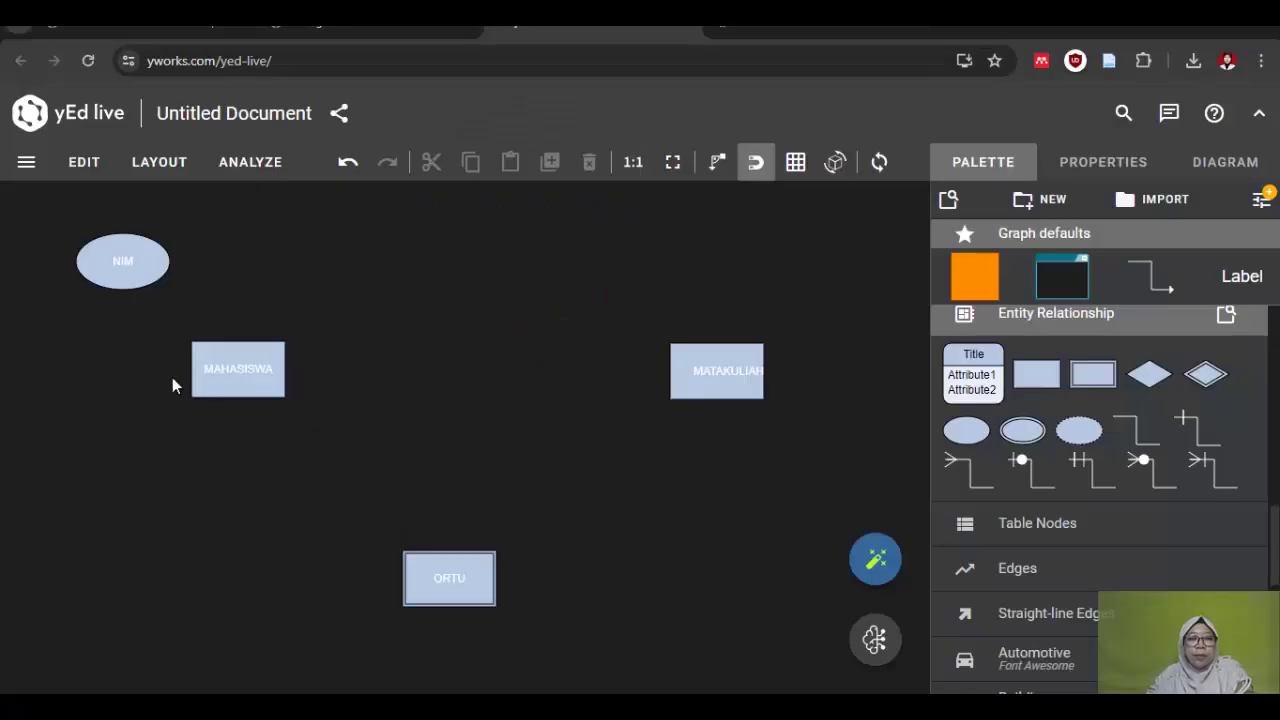
Step: Add a second attribute ellipse beside NIM
click(141, 264)
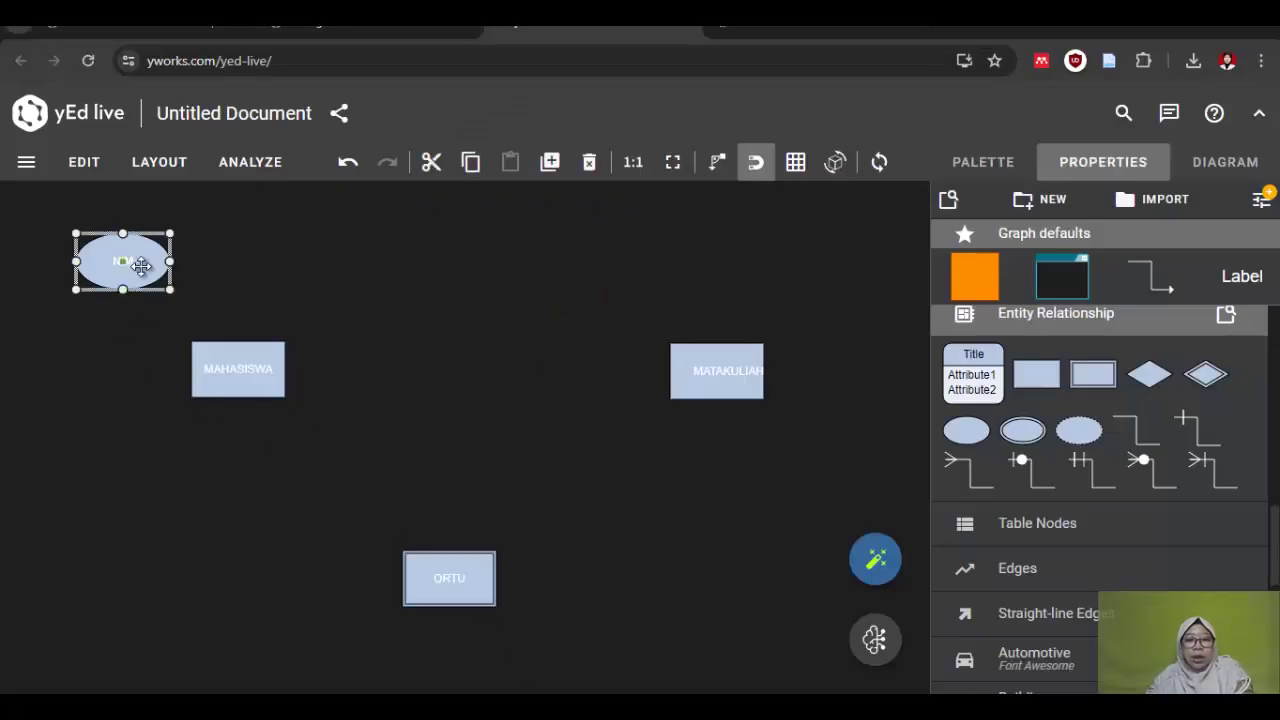
click(301, 291)
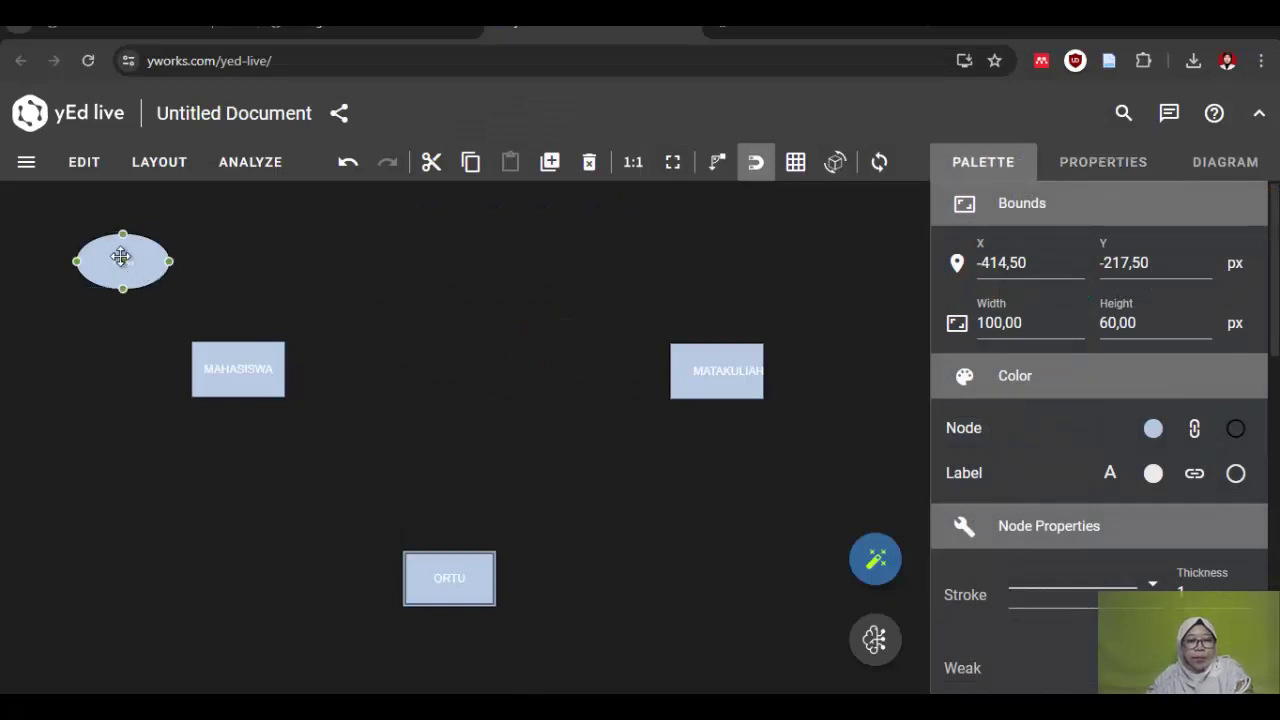
click(120, 258)
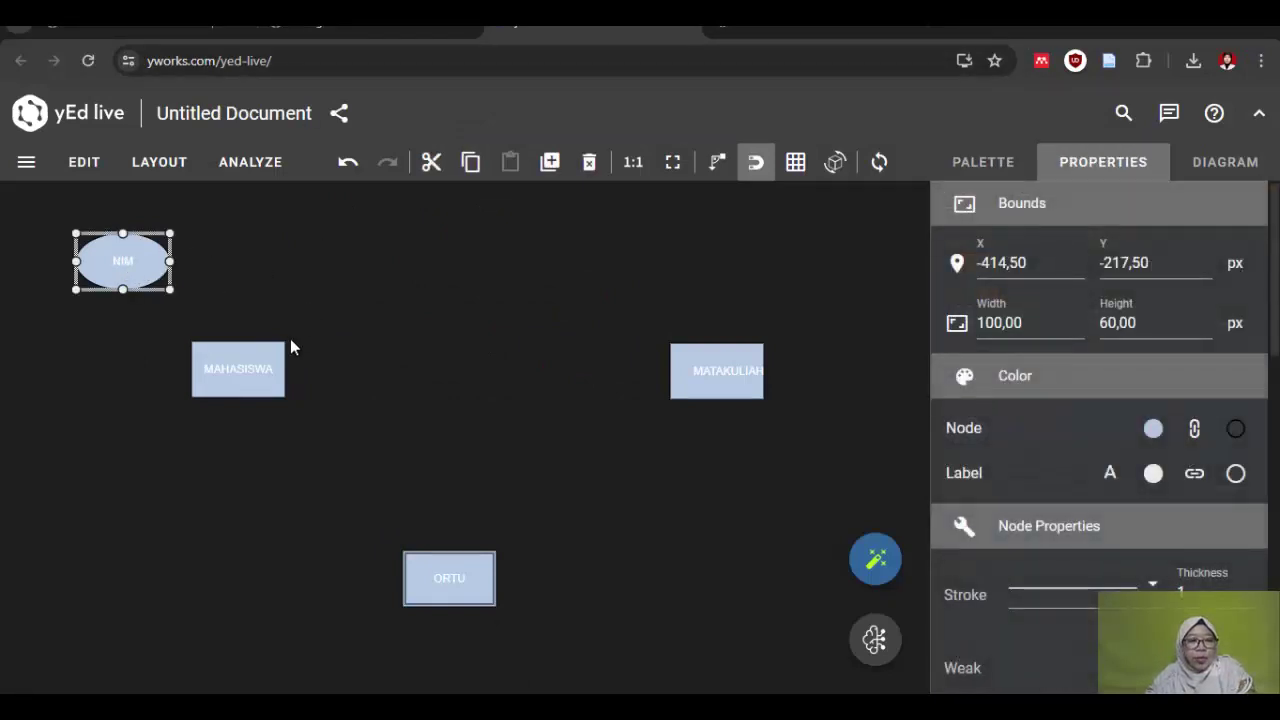
click(268, 324)
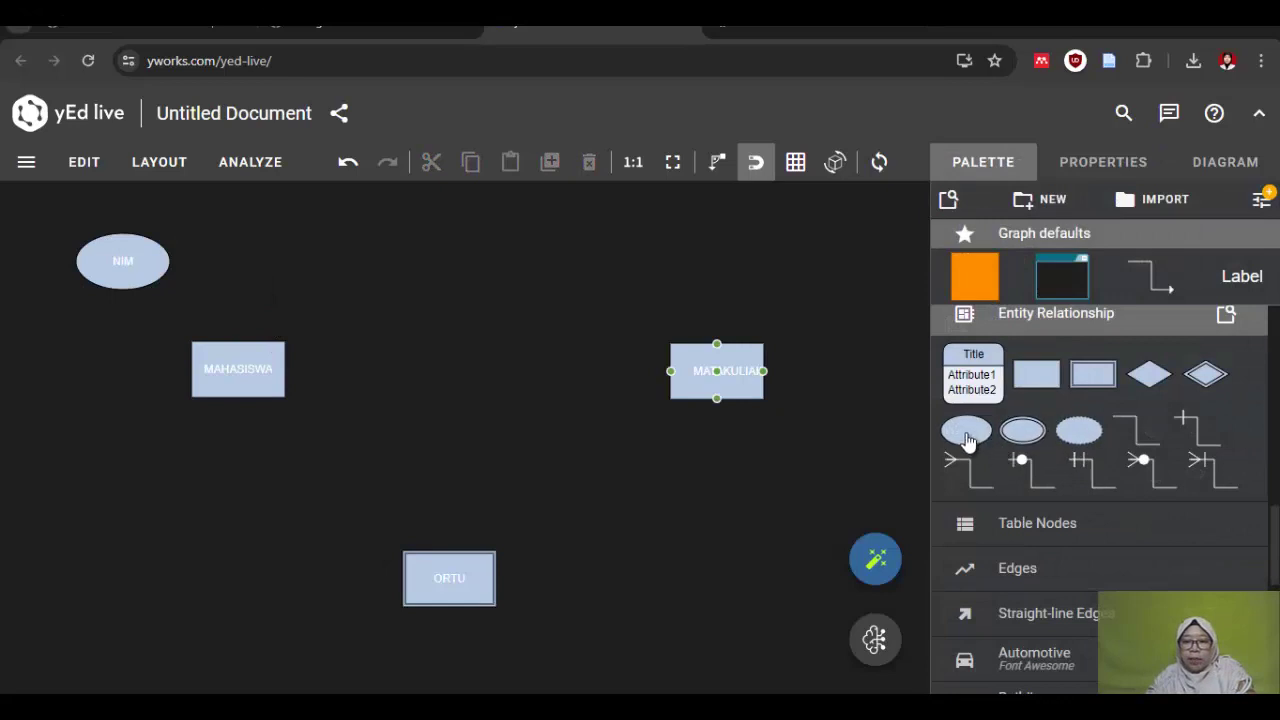
drag(966, 432, 224, 244)
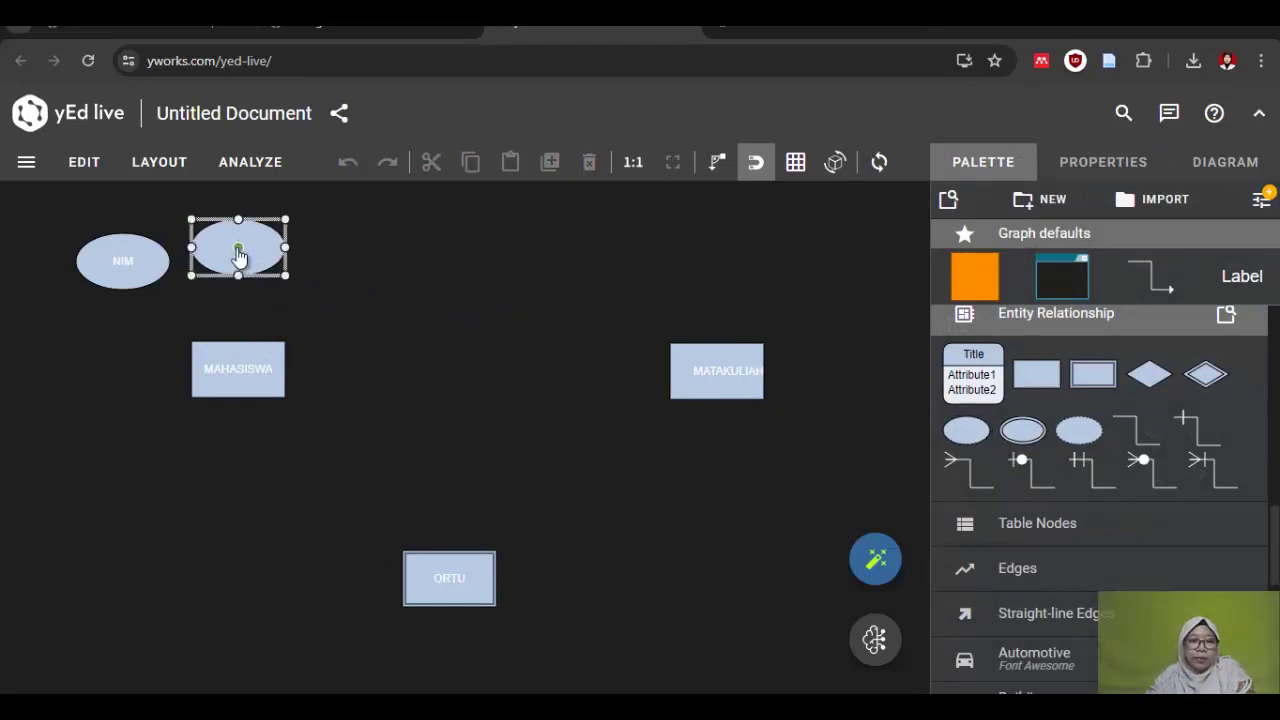
Step: Label the new ellipse Nama Mahasiswa, keeping the Normal paragraph style
double_click(225, 250)
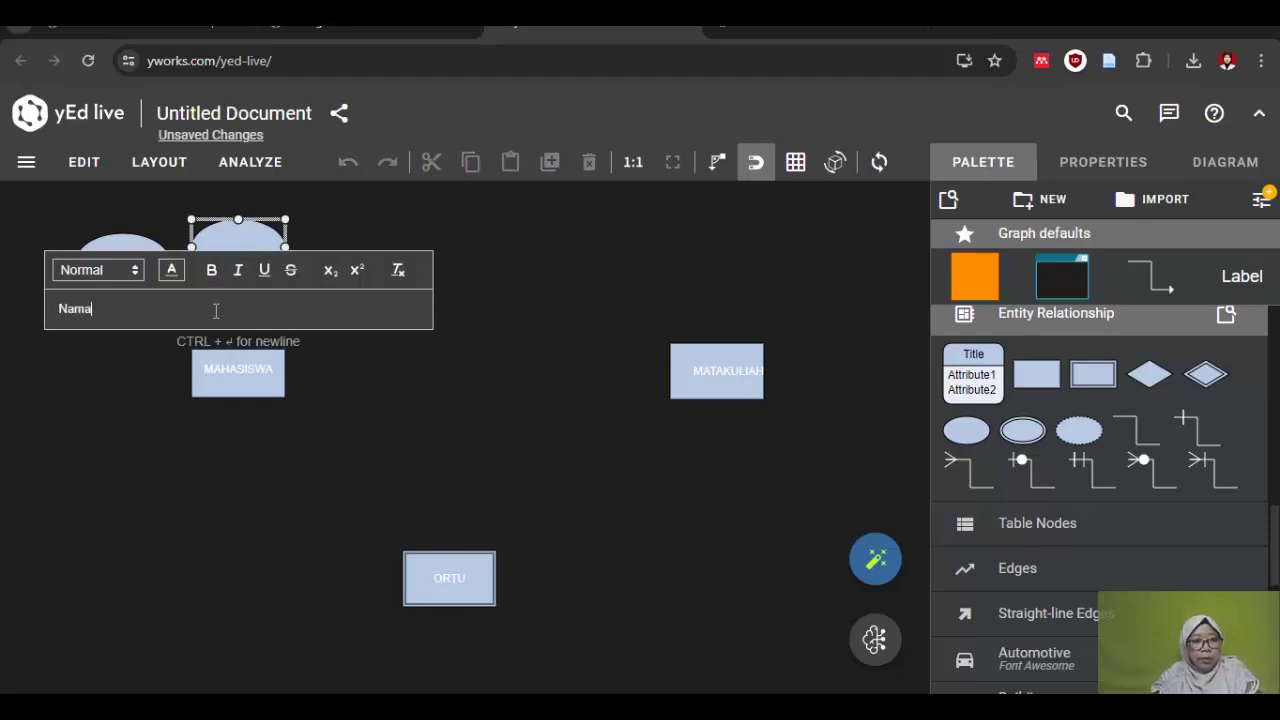
text(iswa)
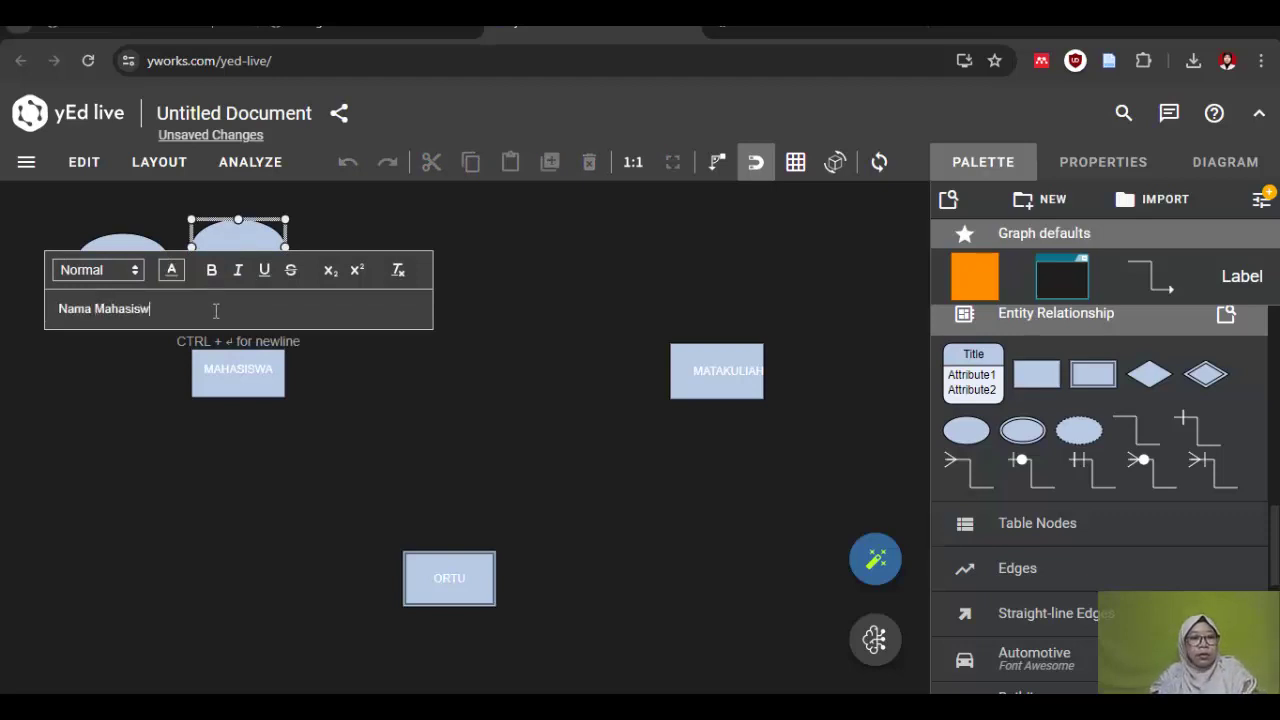
click(170, 272)
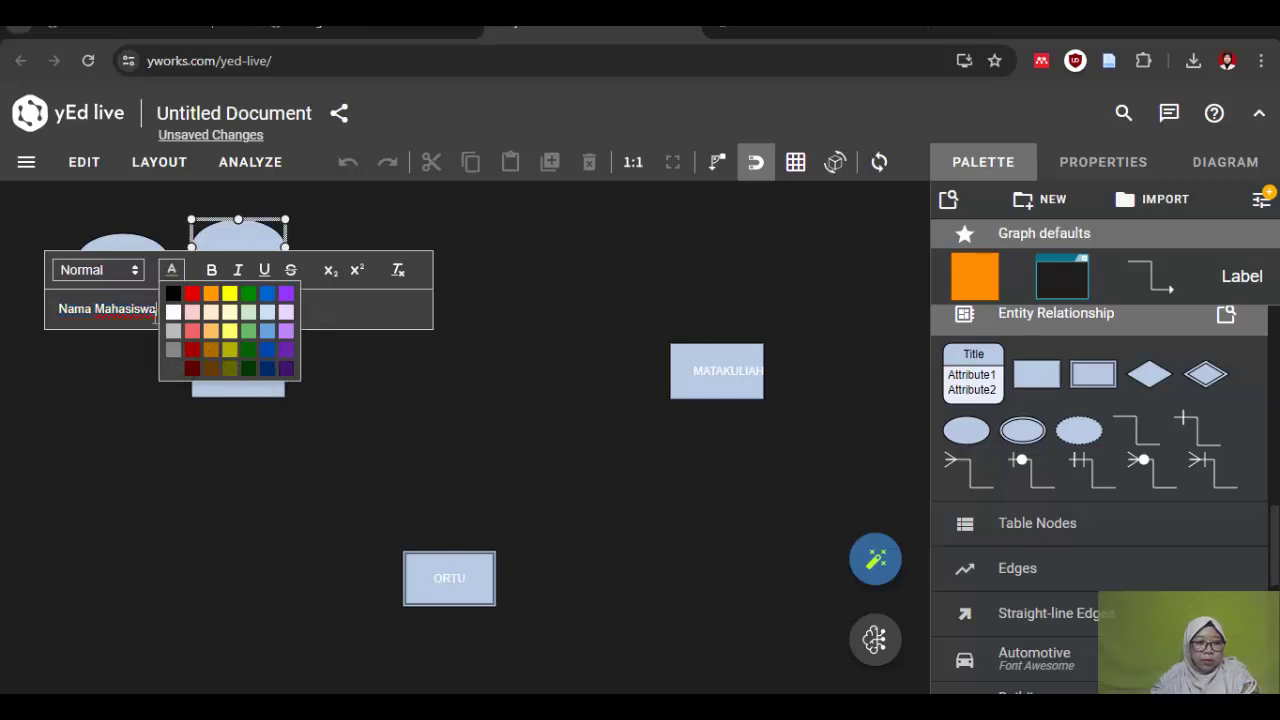
click(136, 274)
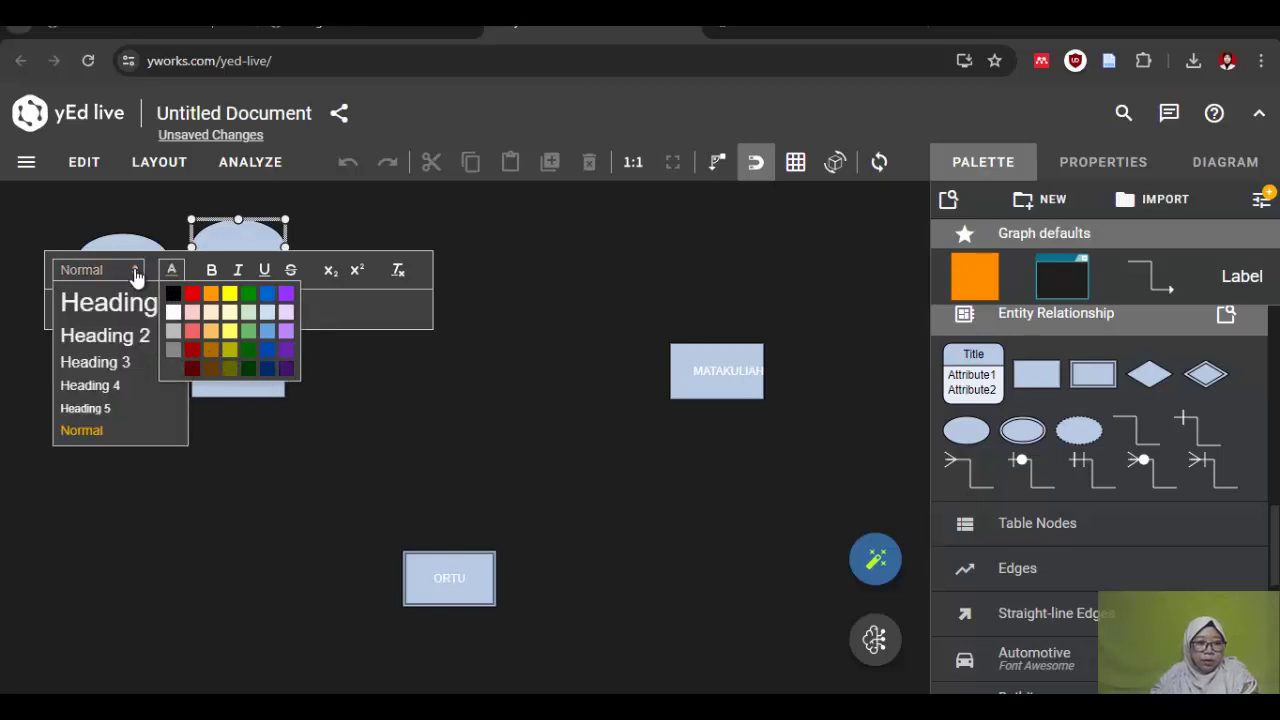
click(136, 274)
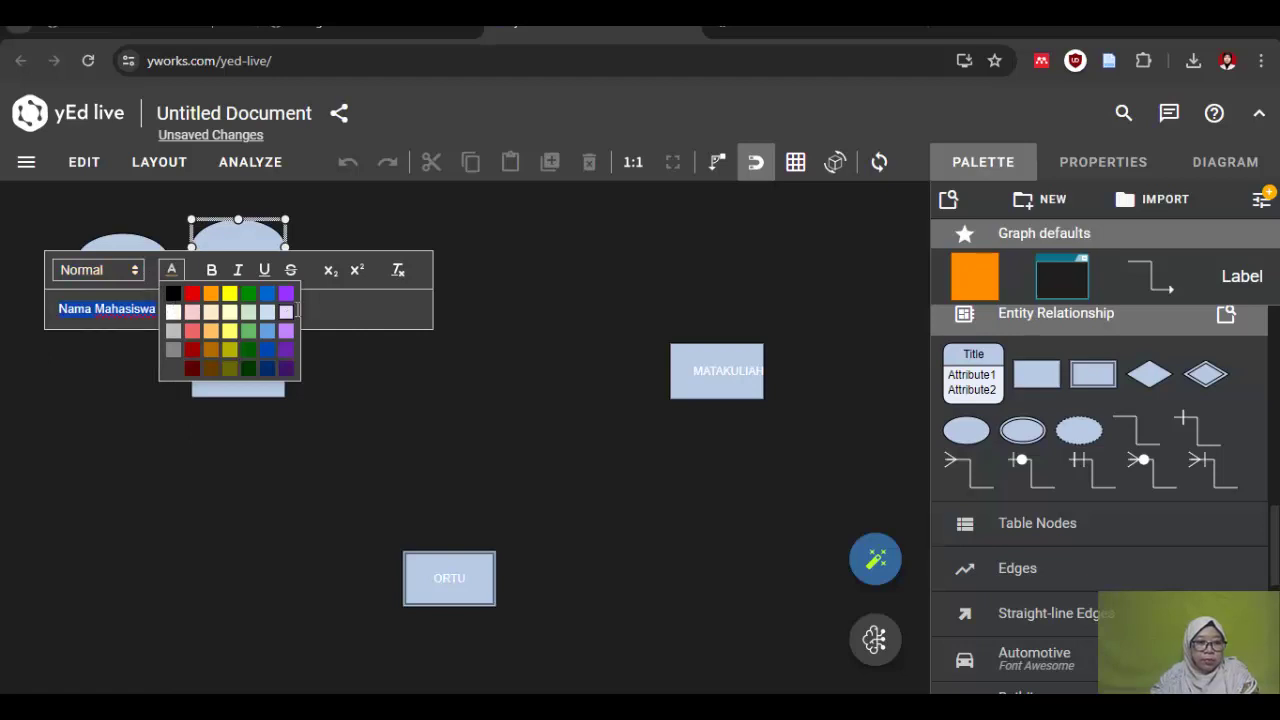
click(404, 500)
click(238, 287)
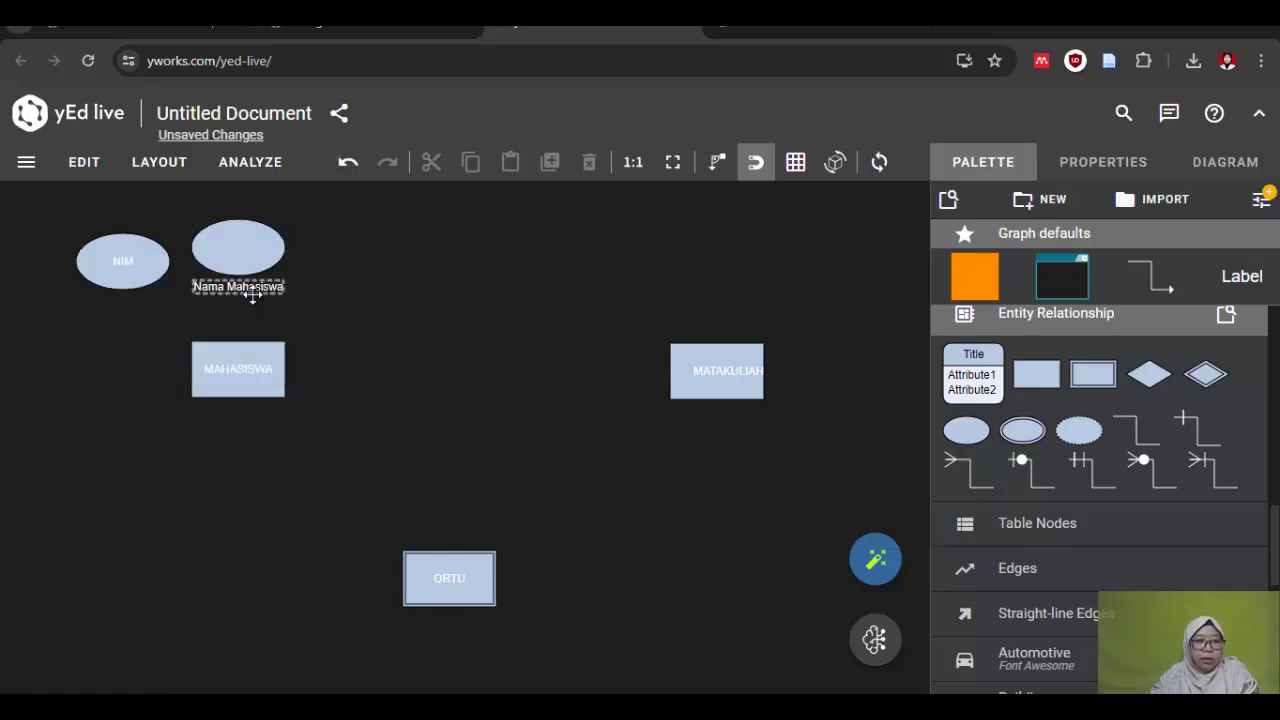
Step: Set the Nama Mahasiswa label colour to black in Properties
double_click(220, 290)
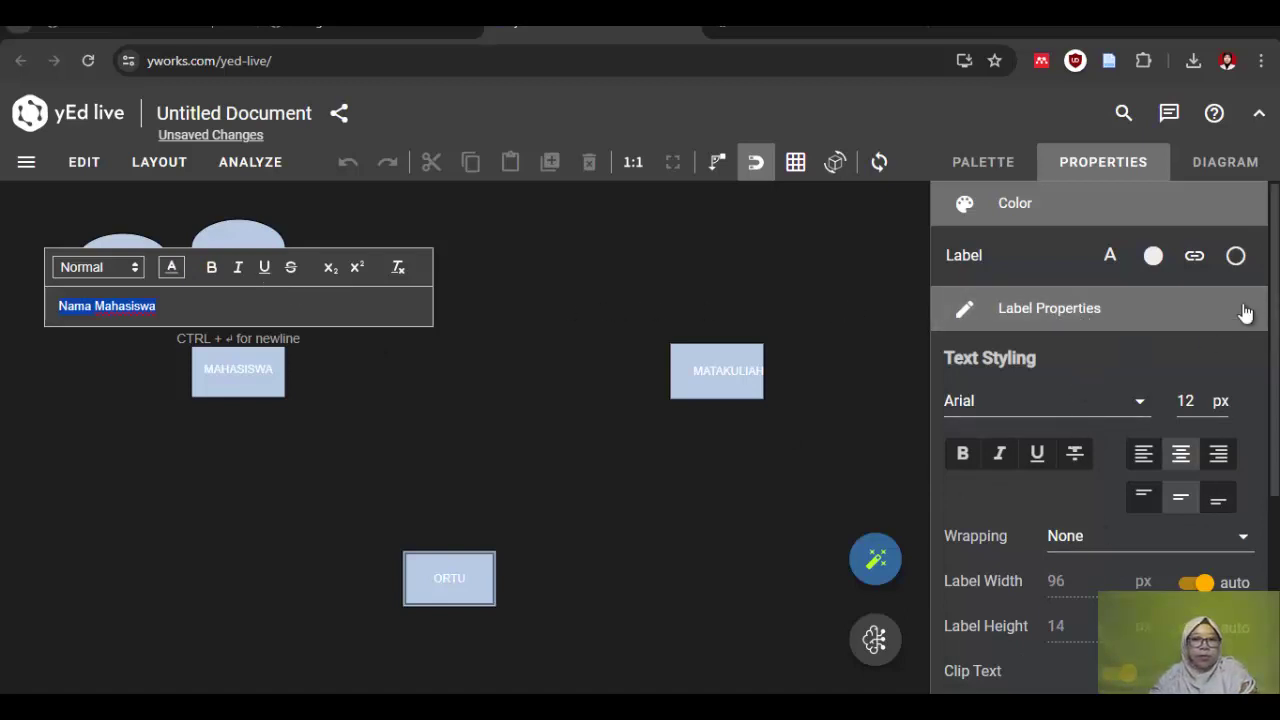
click(1155, 262)
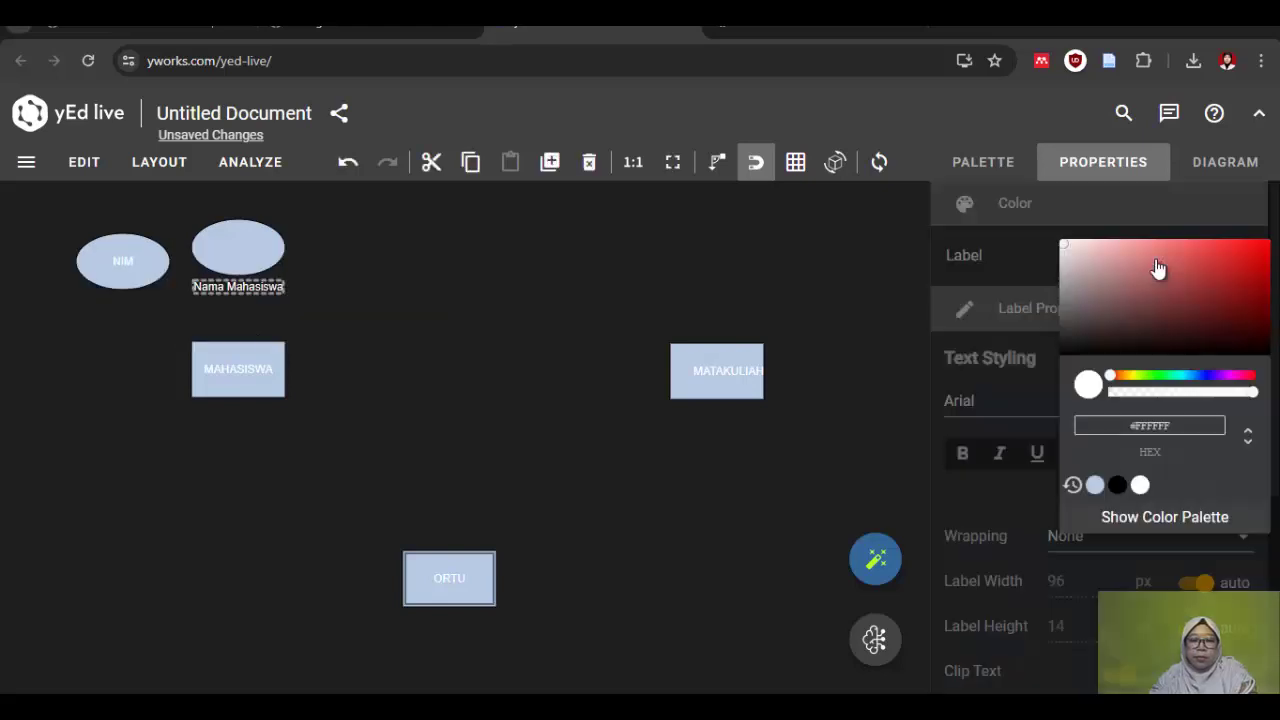
click(1117, 485)
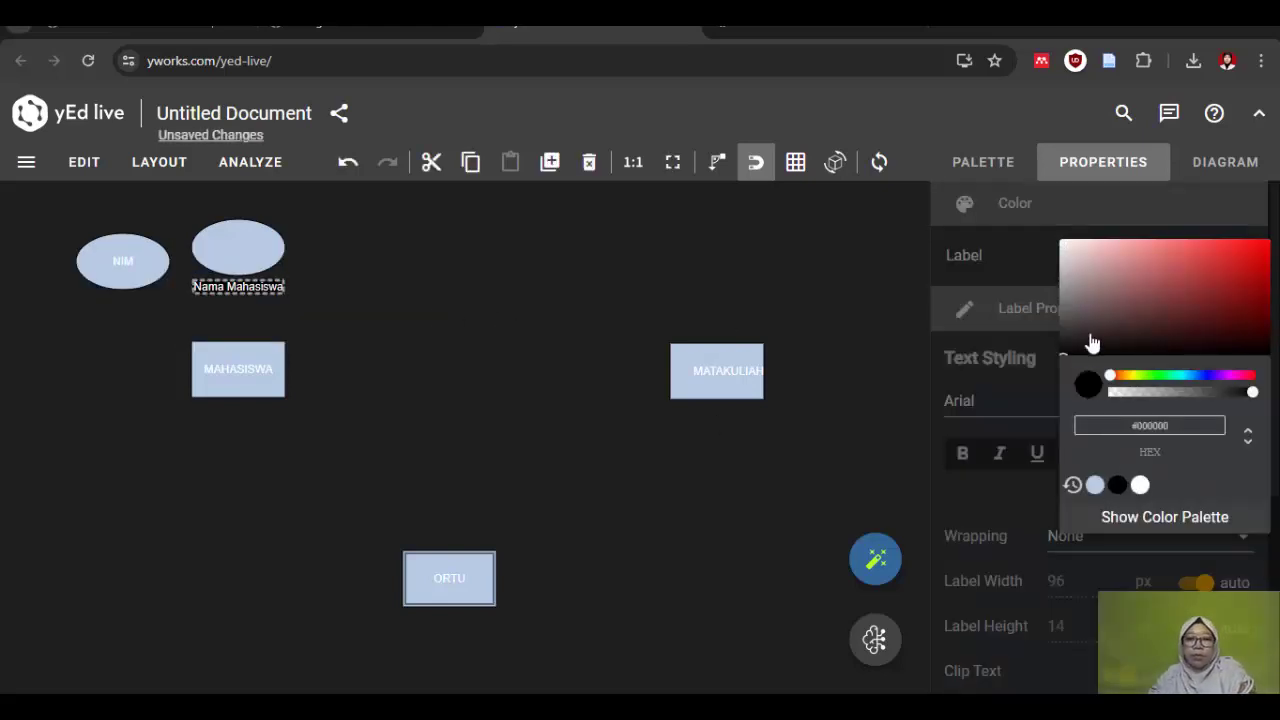
click(233, 293)
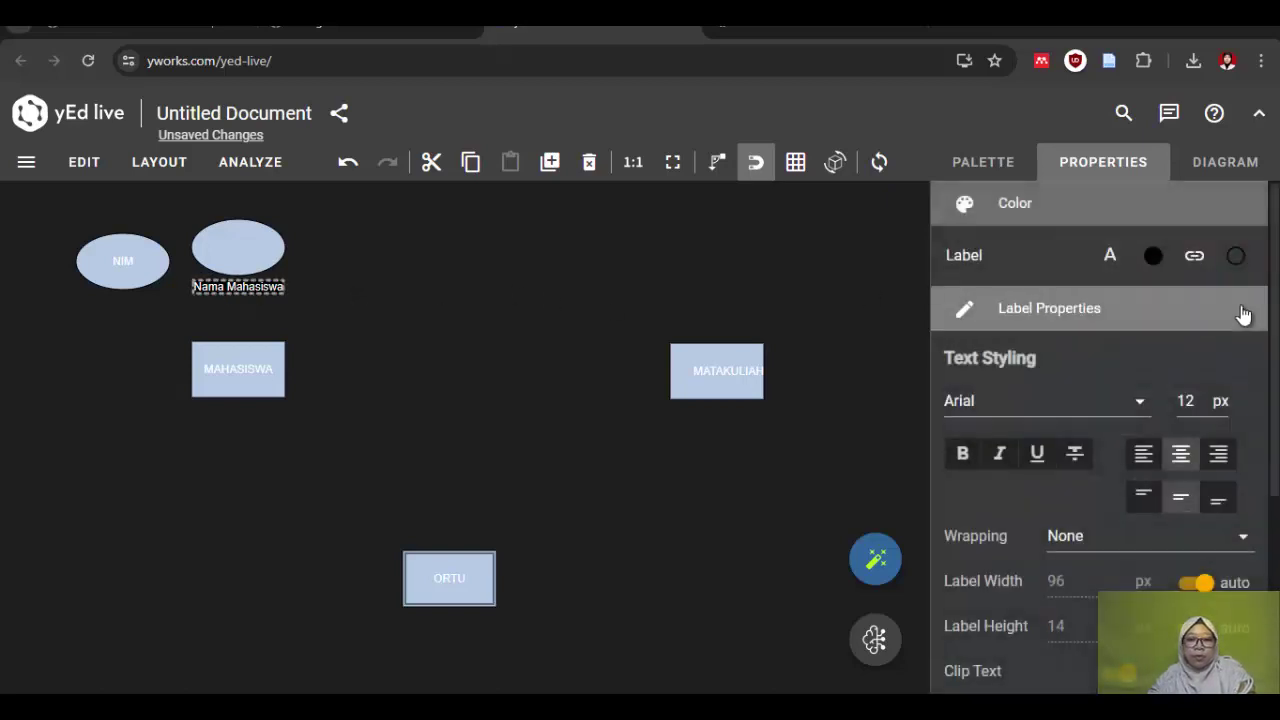
click(224, 272)
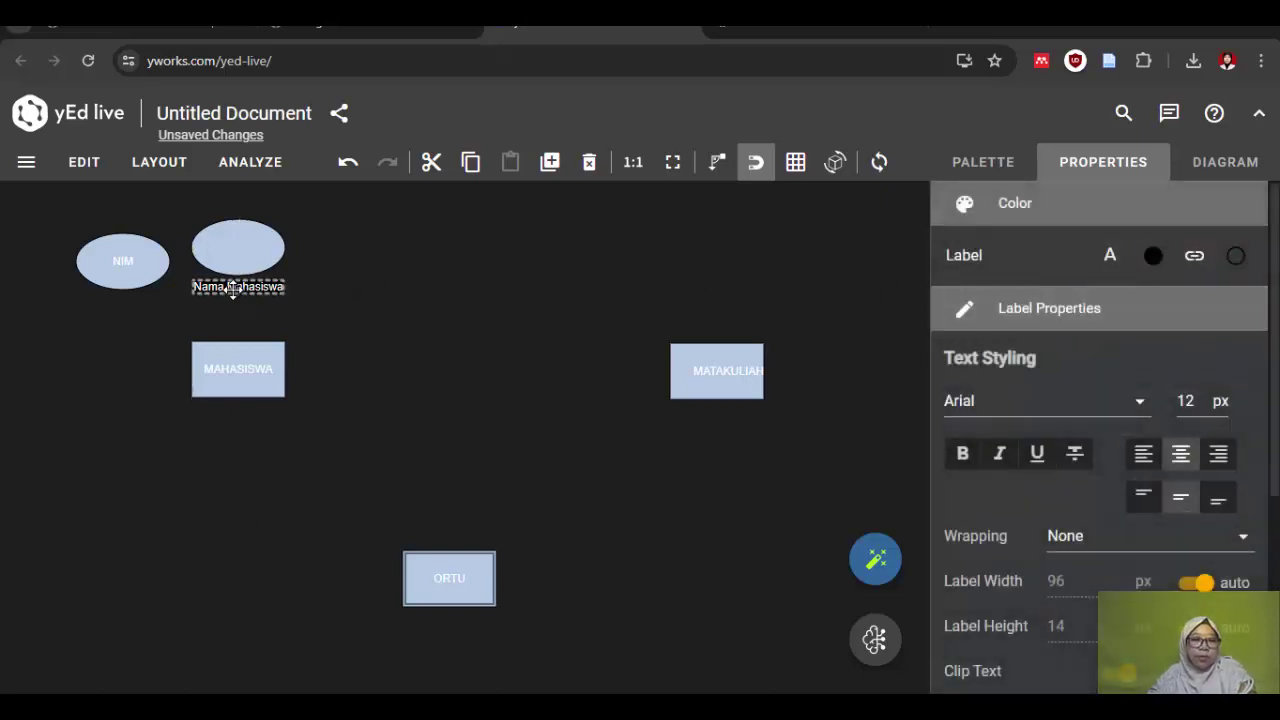
double_click(234, 287)
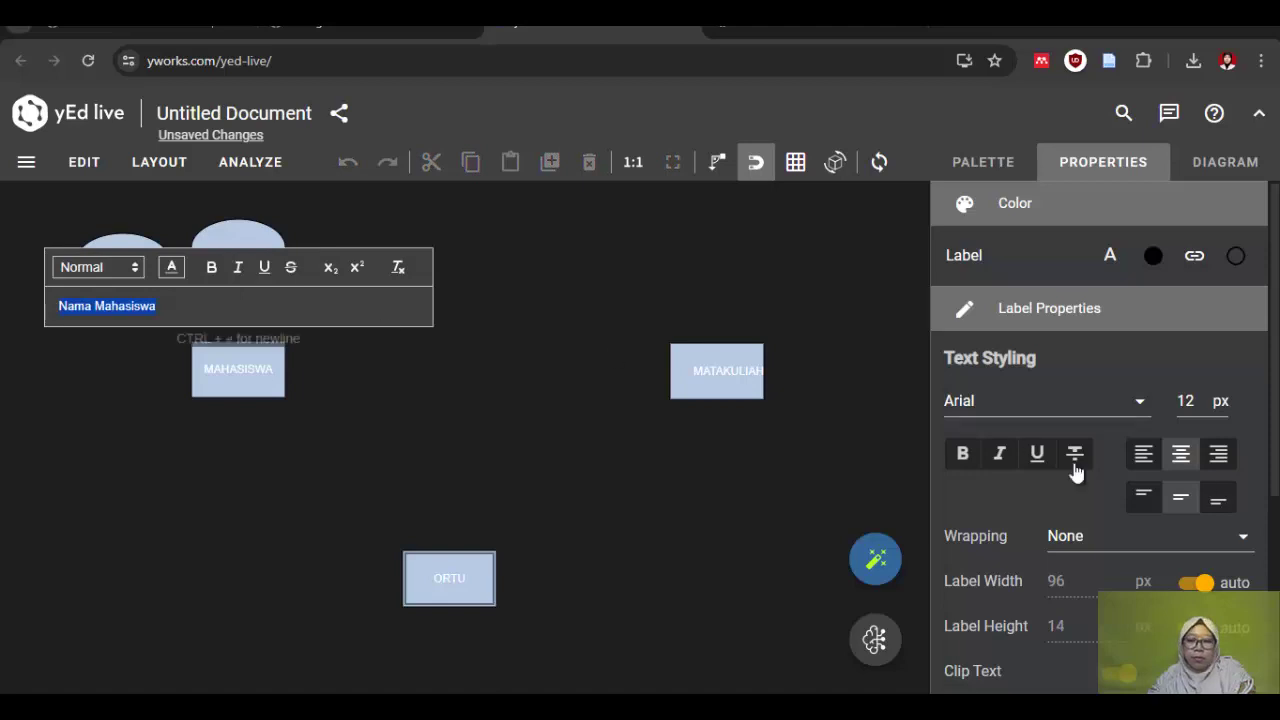
click(1153, 255)
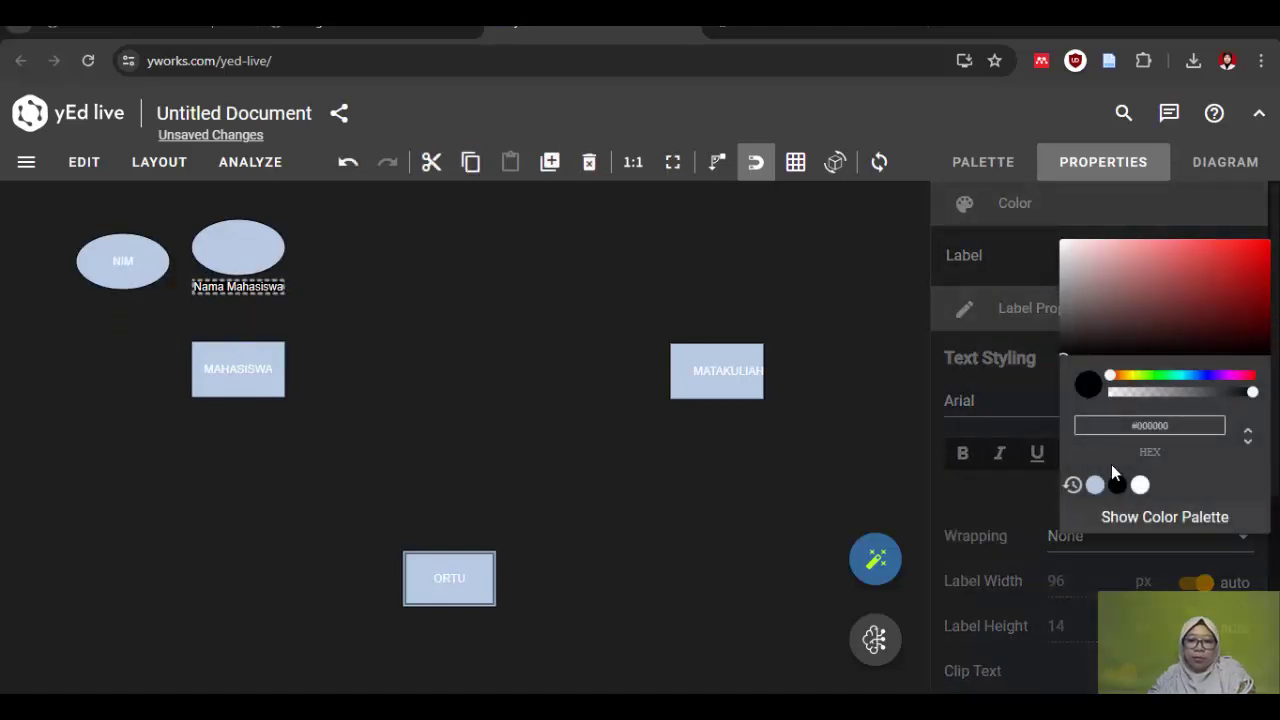
click(316, 305)
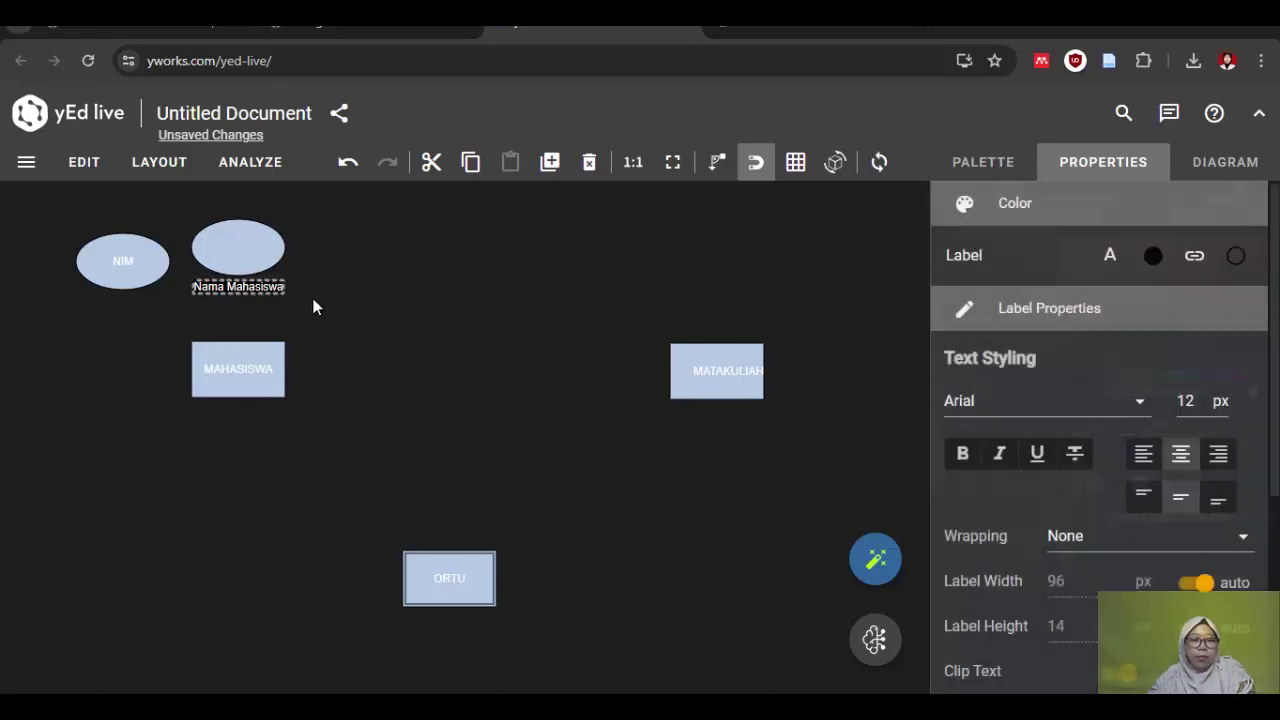
Step: Move the Nama Mahasiswa label into its ellipse and widen the ellipse to fit
drag(268, 284, 270, 248)
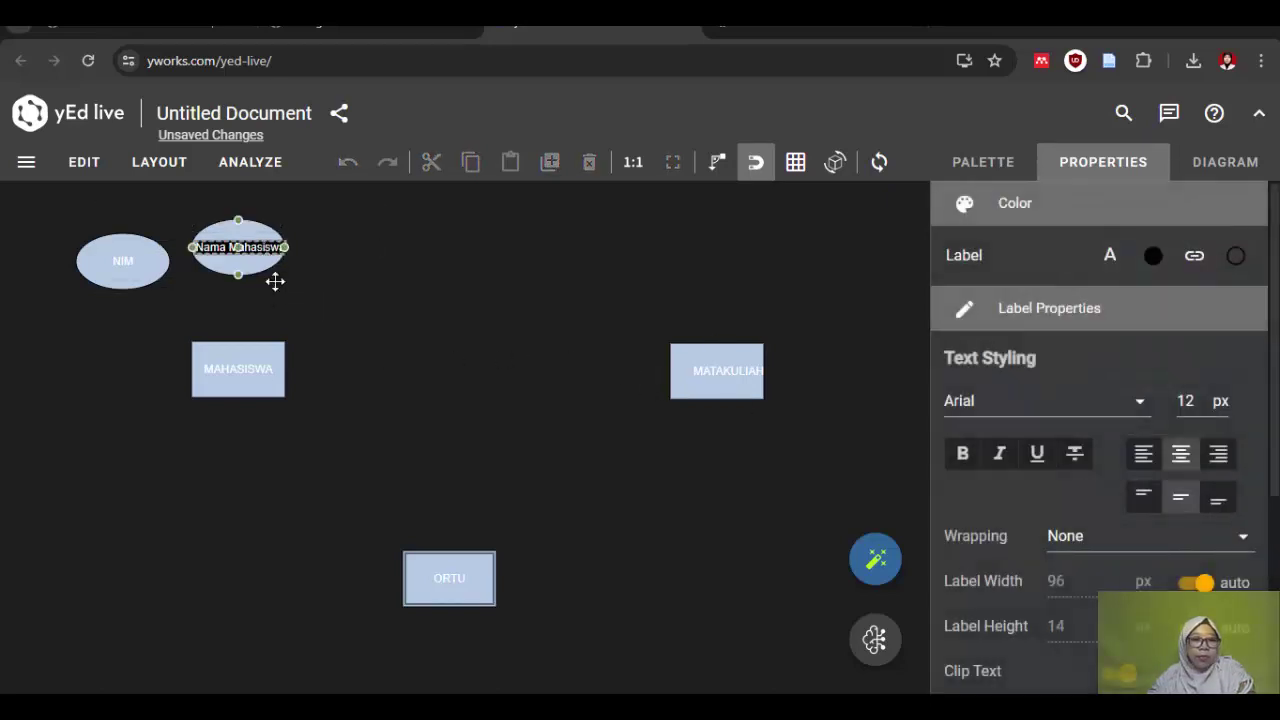
click(316, 300)
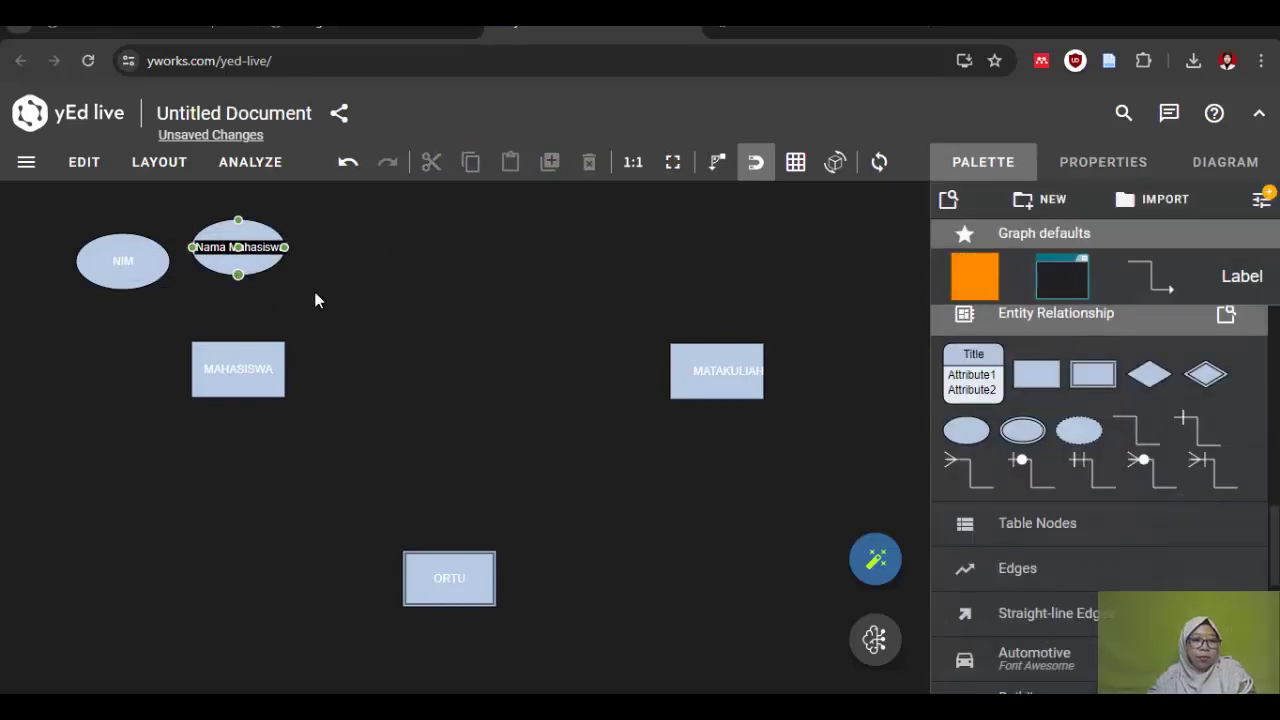
click(222, 260)
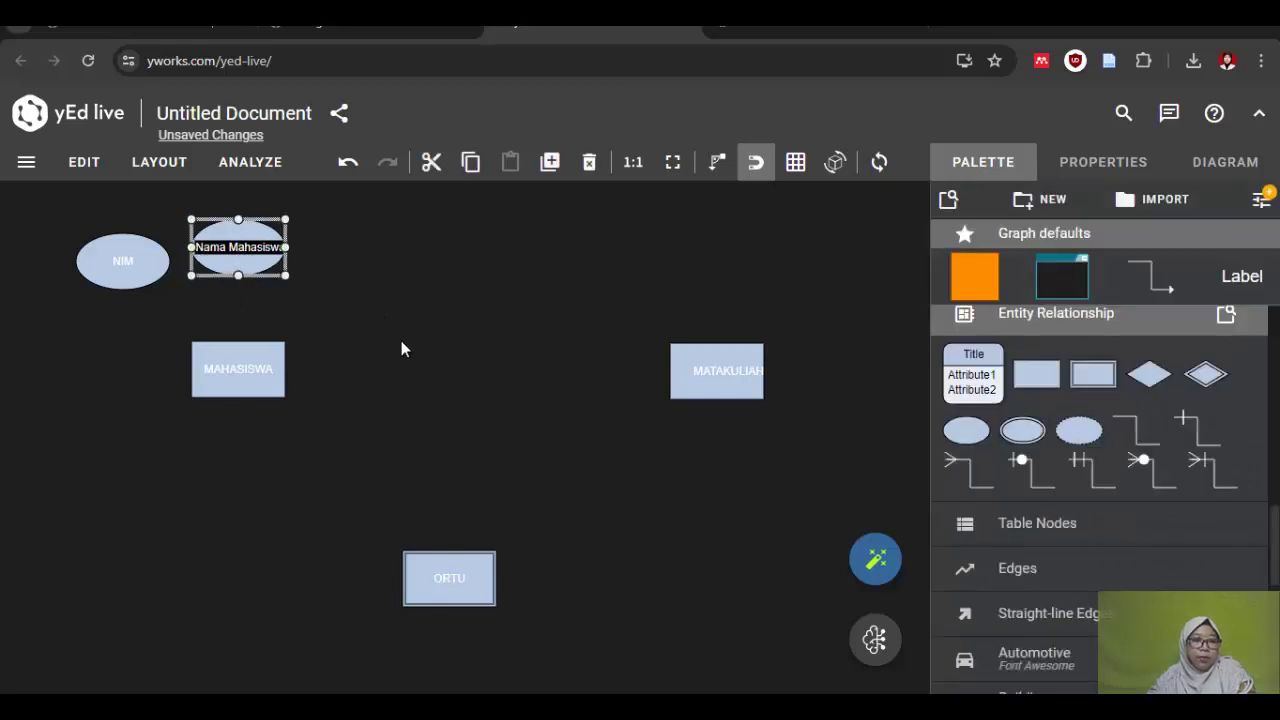
click(262, 268)
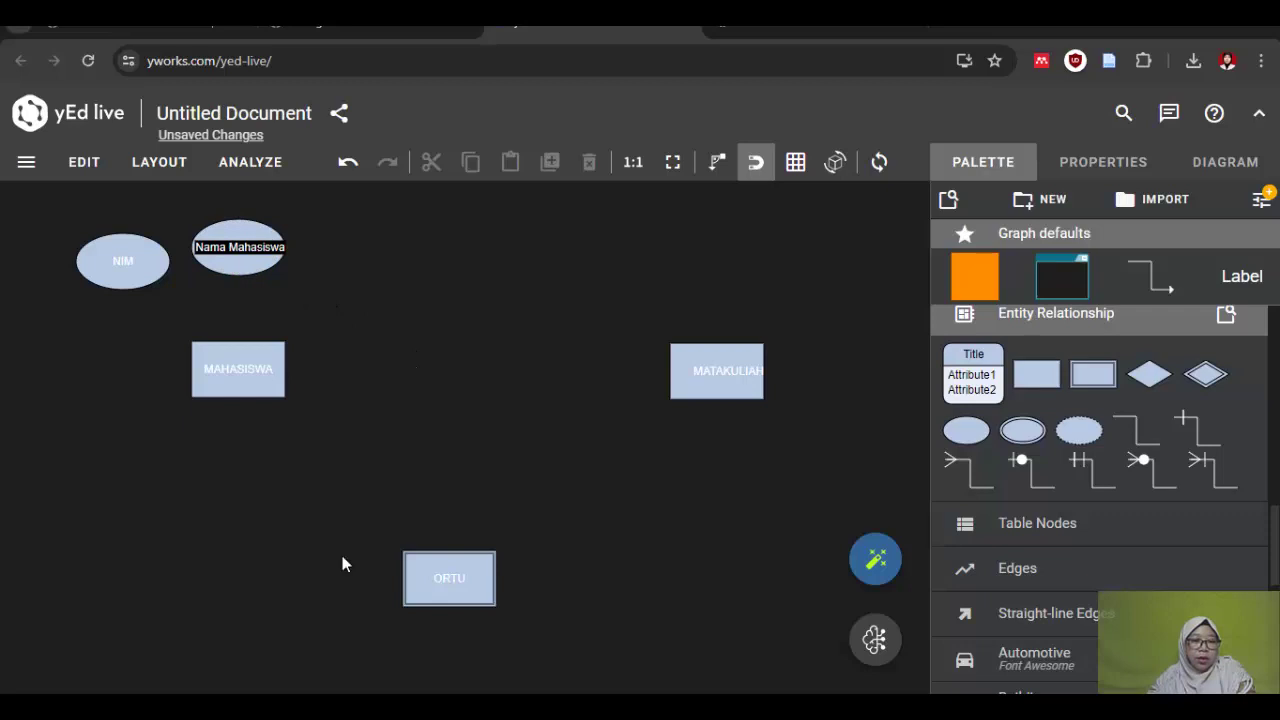
click(248, 256)
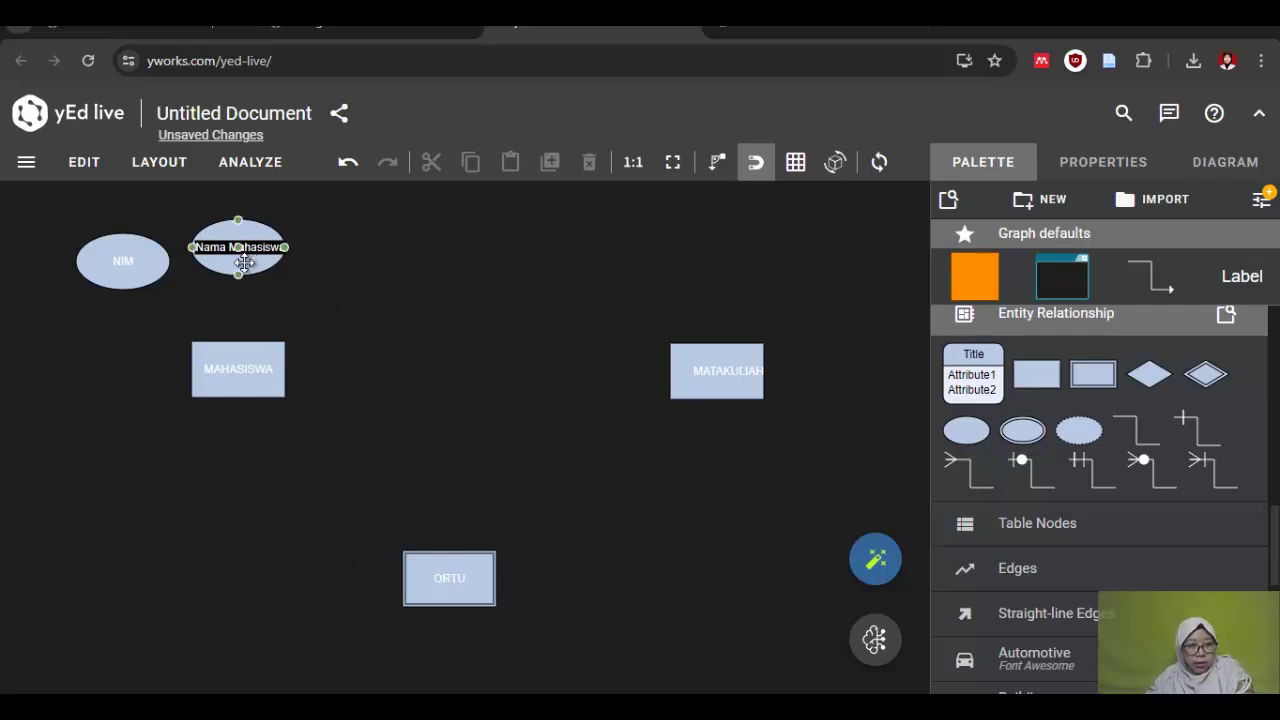
click(244, 262)
drag(288, 249, 299, 248)
click(302, 316)
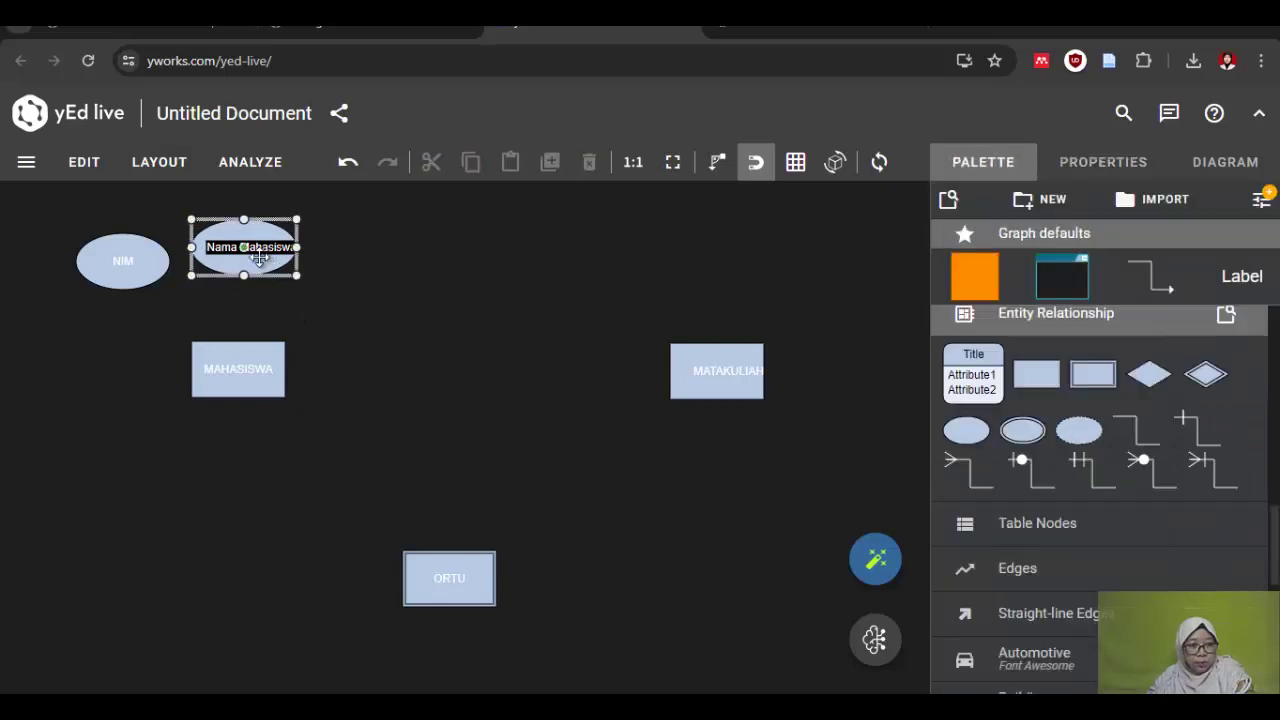
Step: Check the Word attribute list and reselect the Nama Mahasiswa ellipse
double_click(259, 257)
key(Return)
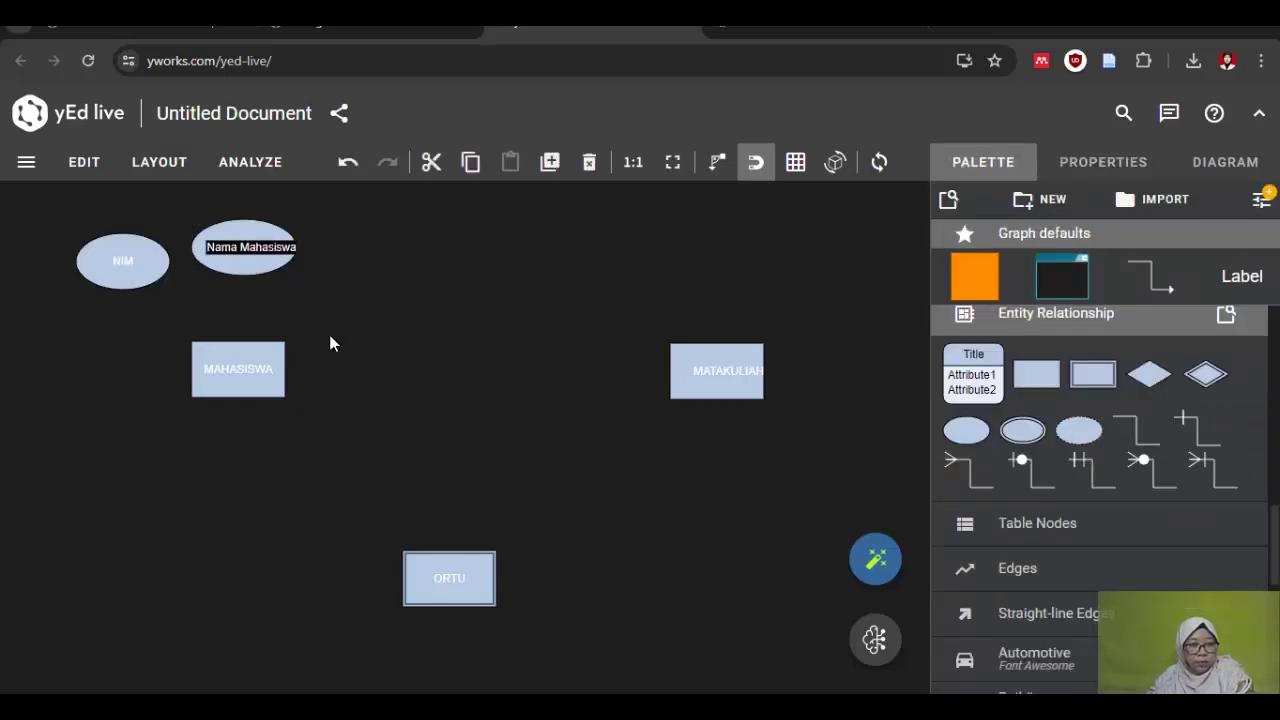
click(381, 418)
key(alt+Tab)
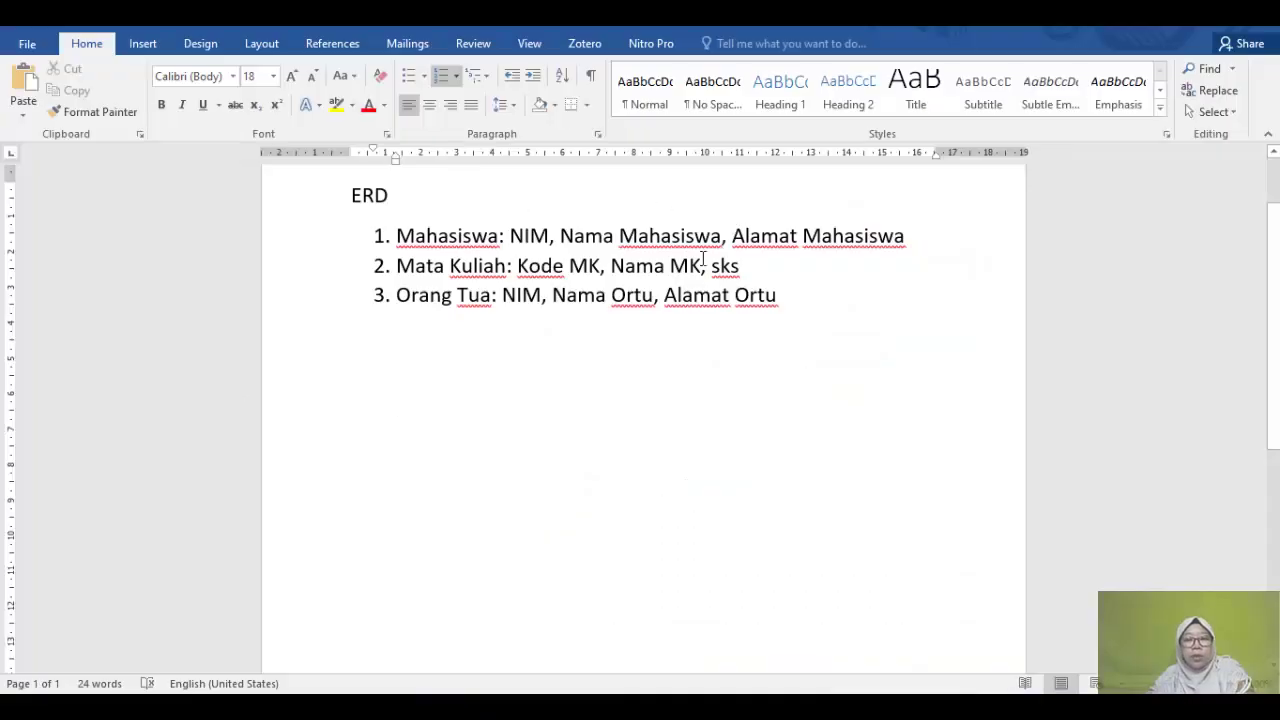
key(alt+Tab)
click(248, 268)
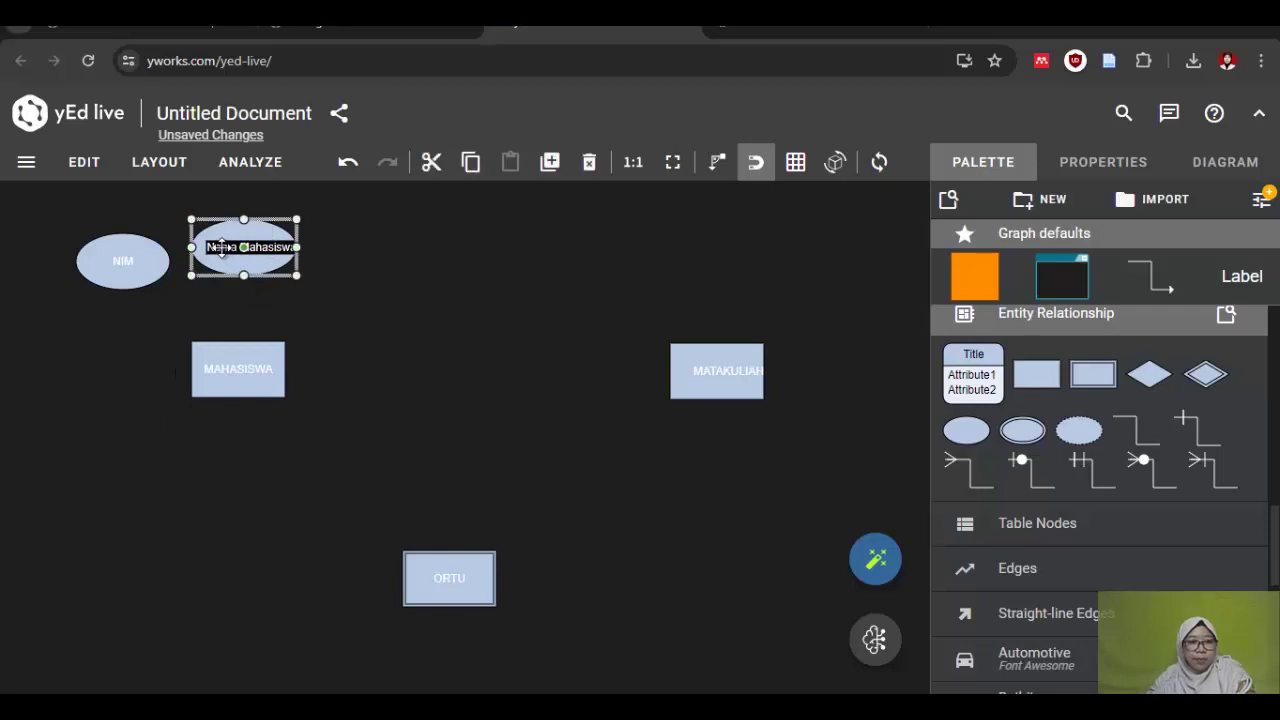
Step: Change the Nama Mahasiswa label background from black to the ellipse's light blue #B7C9E3
double_click(223, 247)
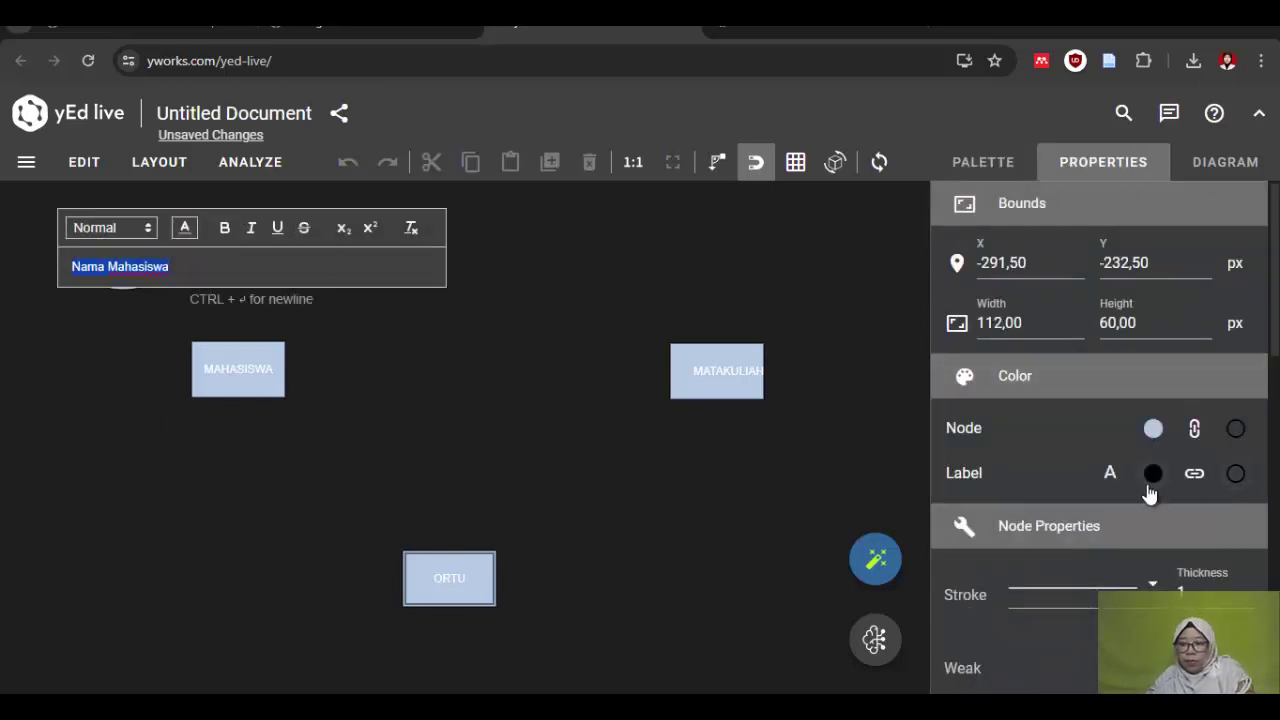
click(1116, 478)
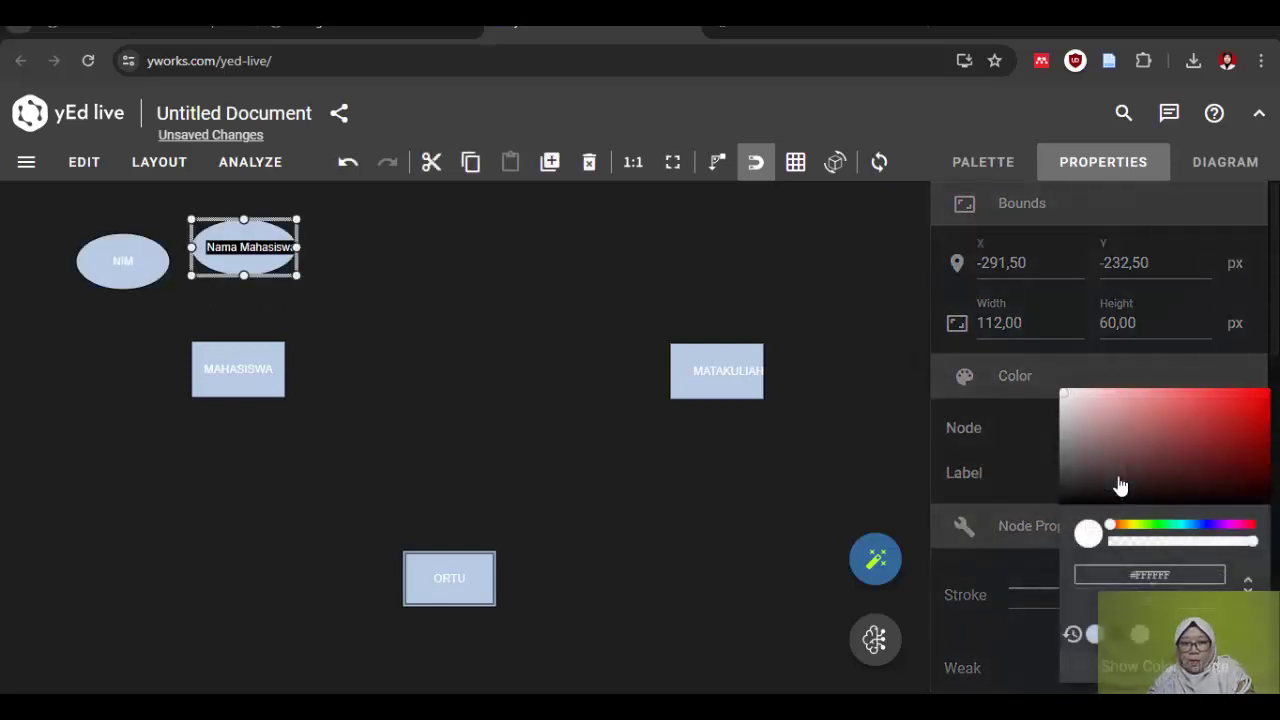
click(1119, 637)
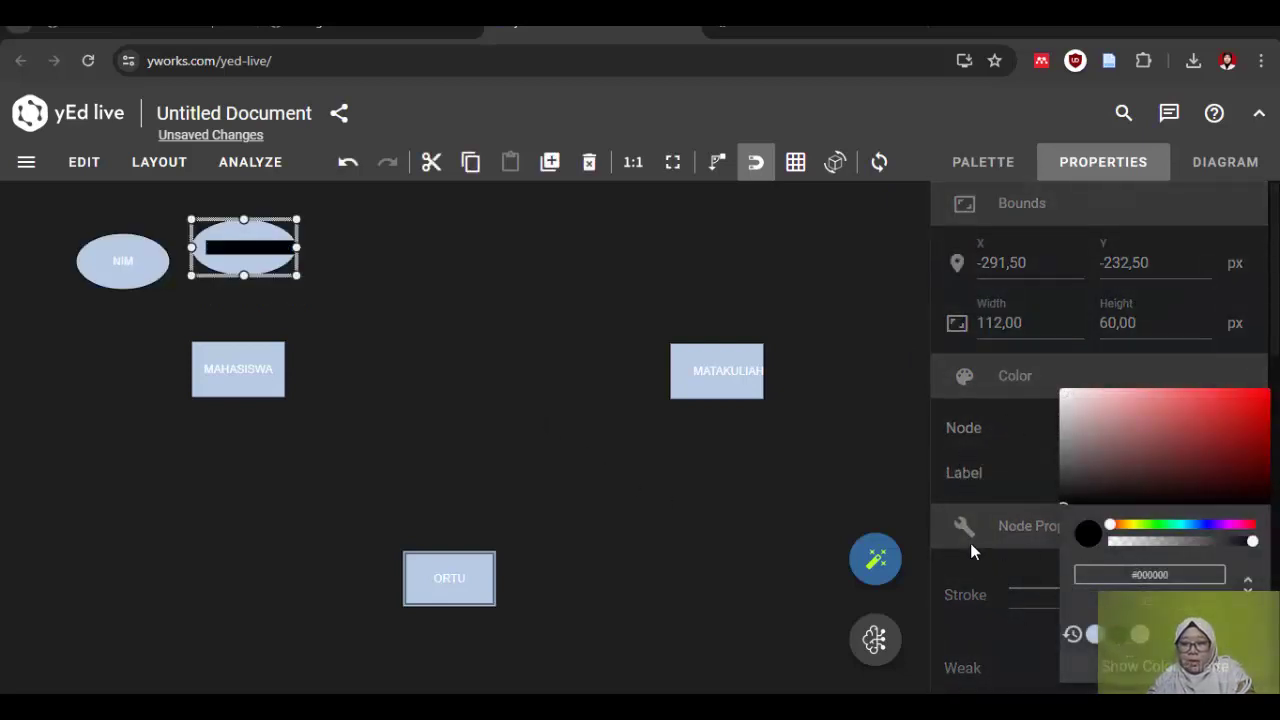
click(1005, 476)
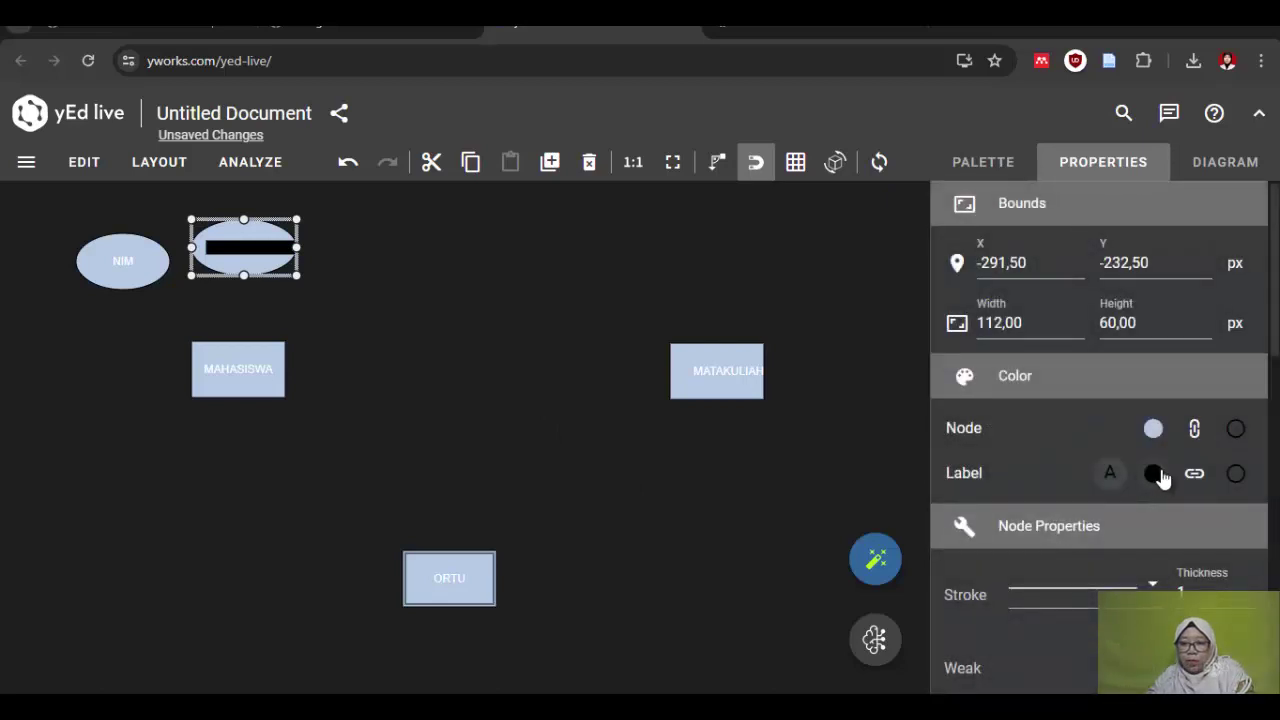
click(1155, 473)
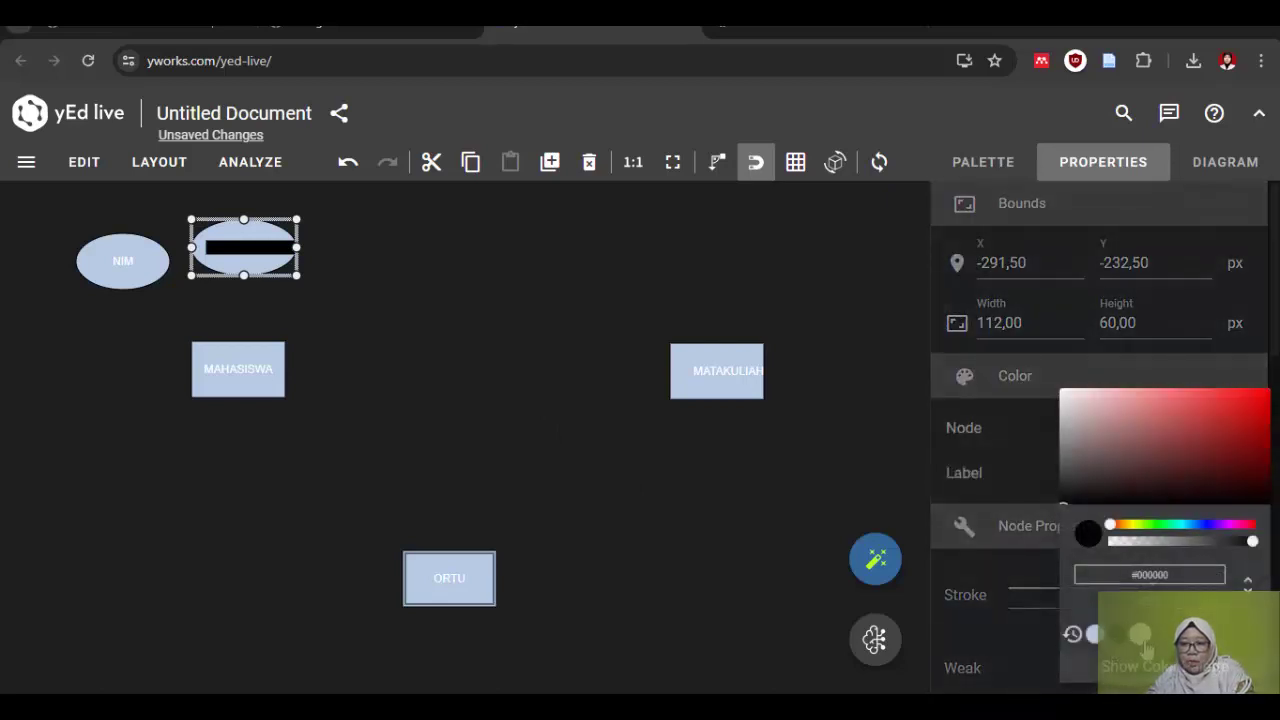
click(1093, 640)
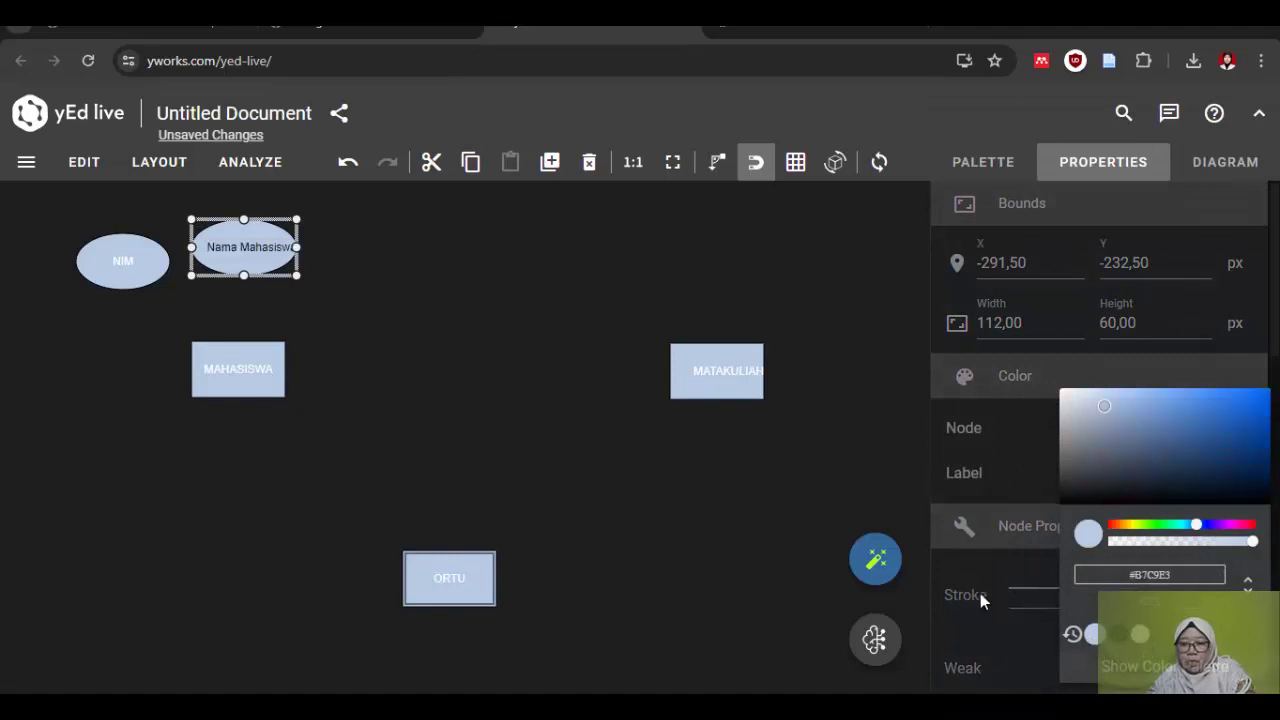
click(352, 316)
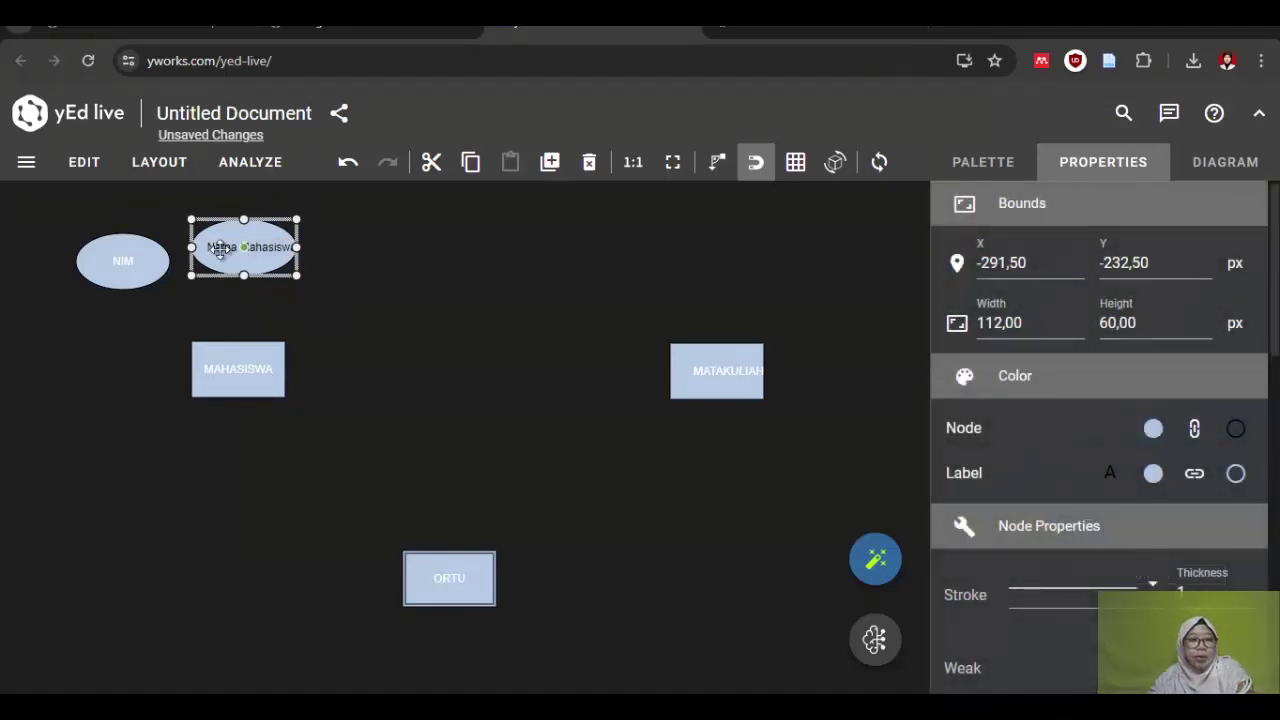
Step: Nudge the Nama Mahasiswa ellipse slightly left and add a new ellipse to its right
double_click(217, 249)
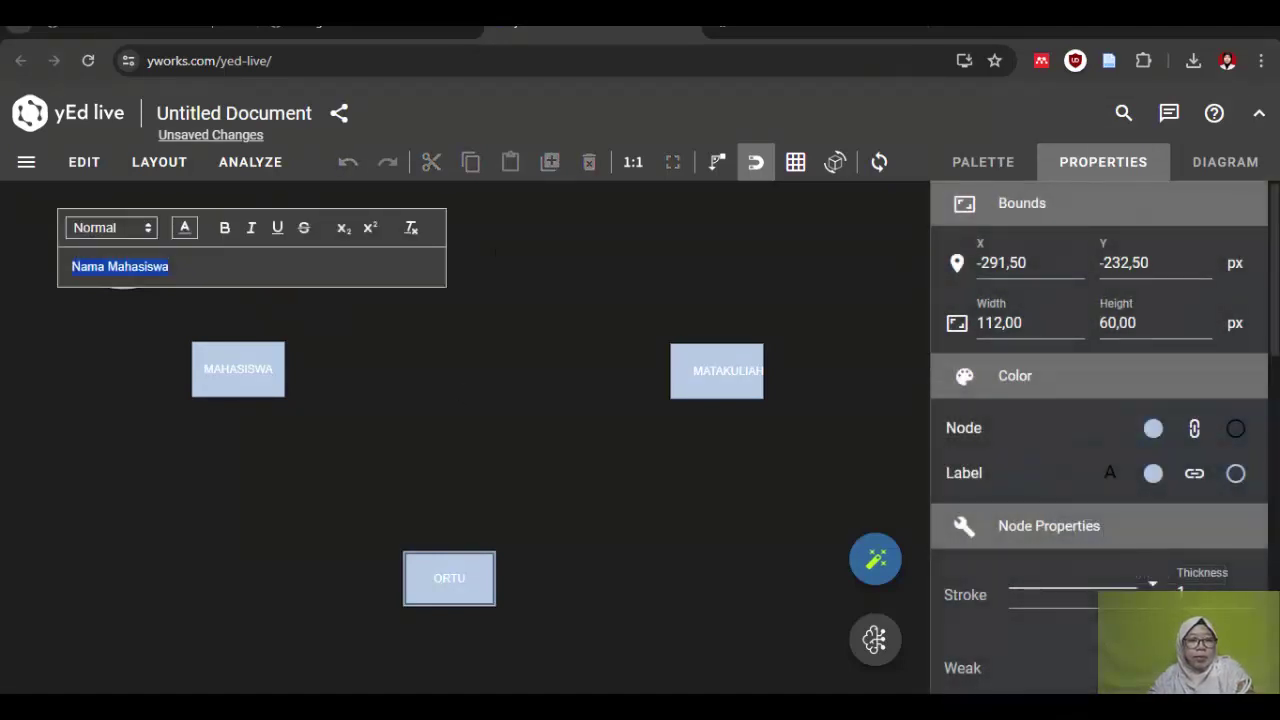
key(Return)
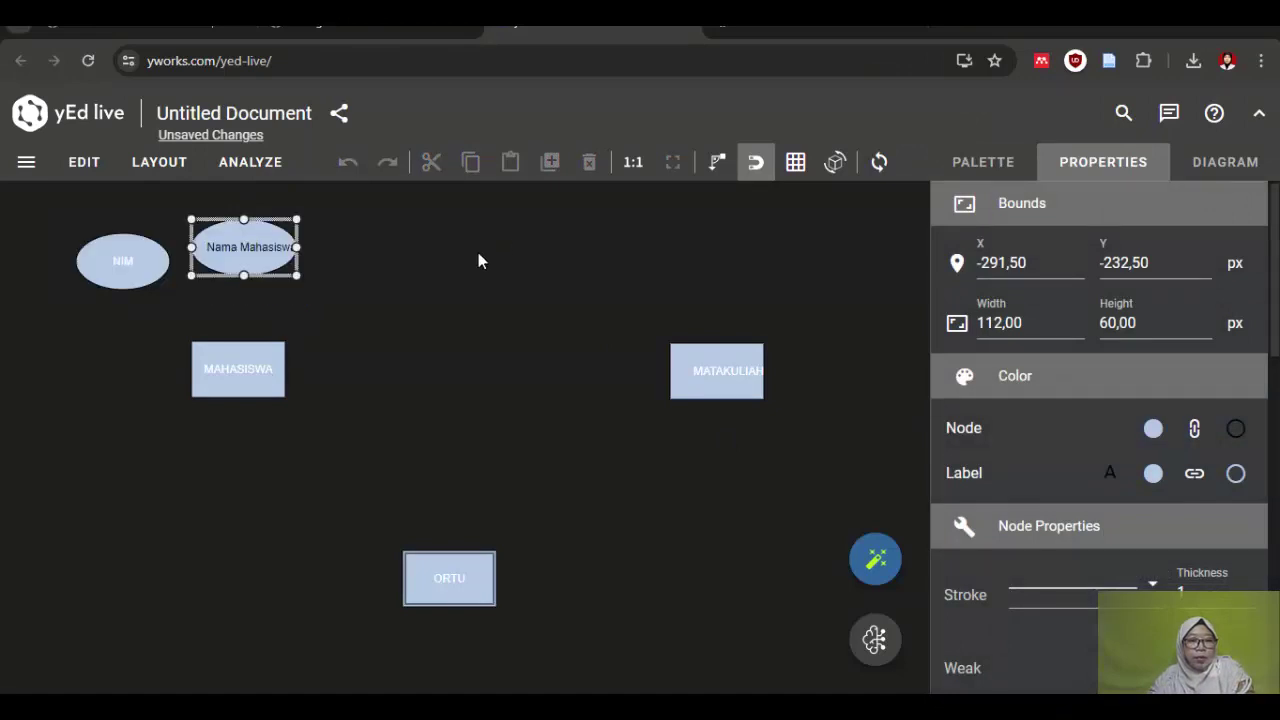
click(257, 245)
drag(253, 248, 252, 249)
click(307, 312)
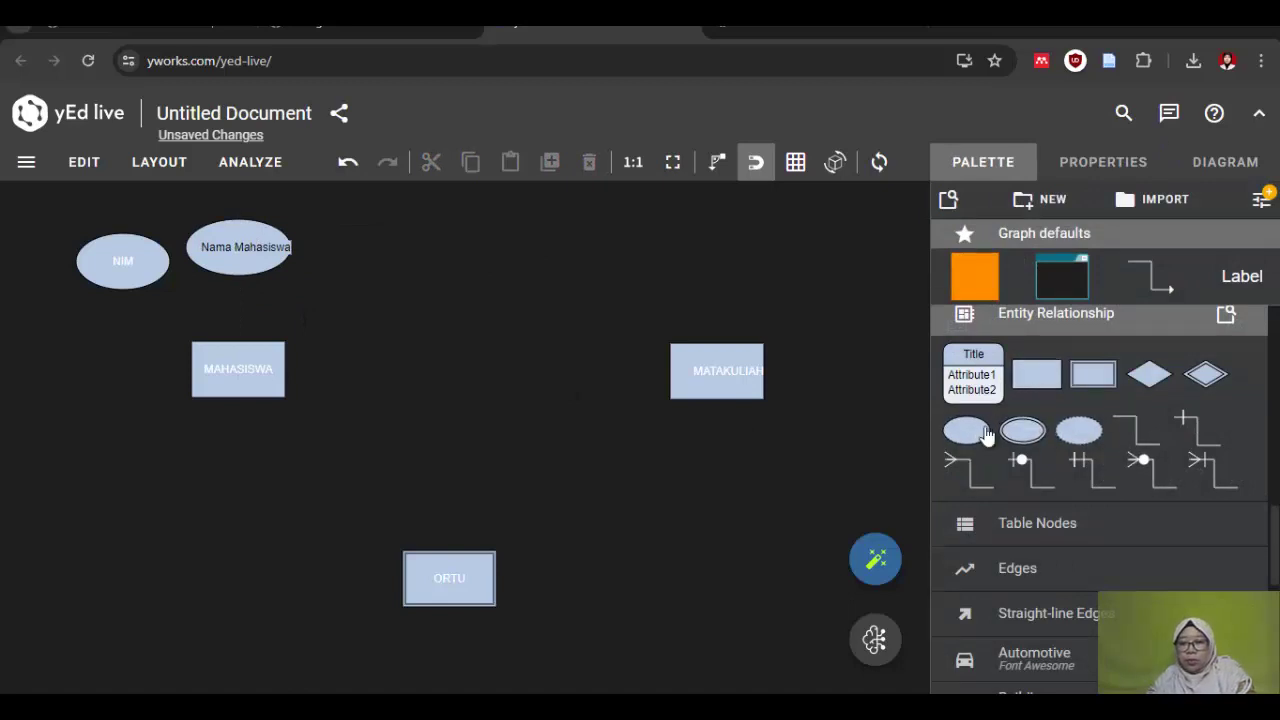
drag(966, 430, 366, 273)
Step: Label the third ellipse Alamat Mahasiswa
double_click(346, 280)
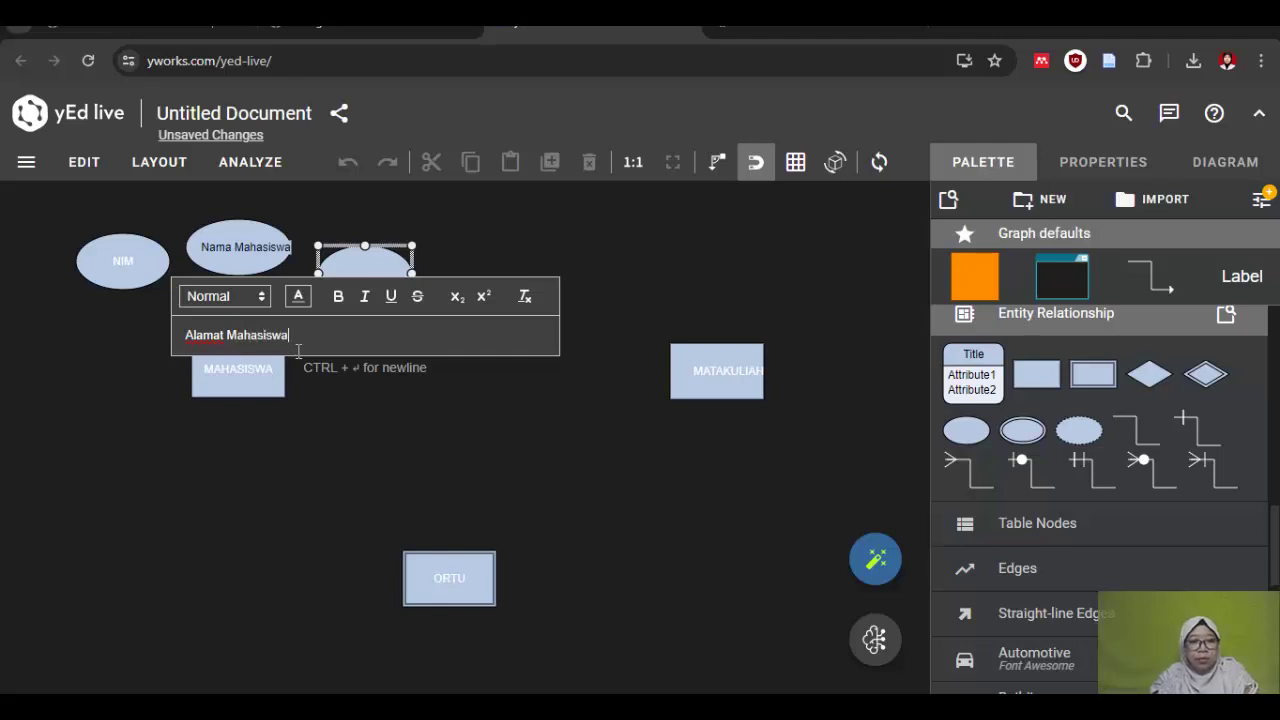
key(Return)
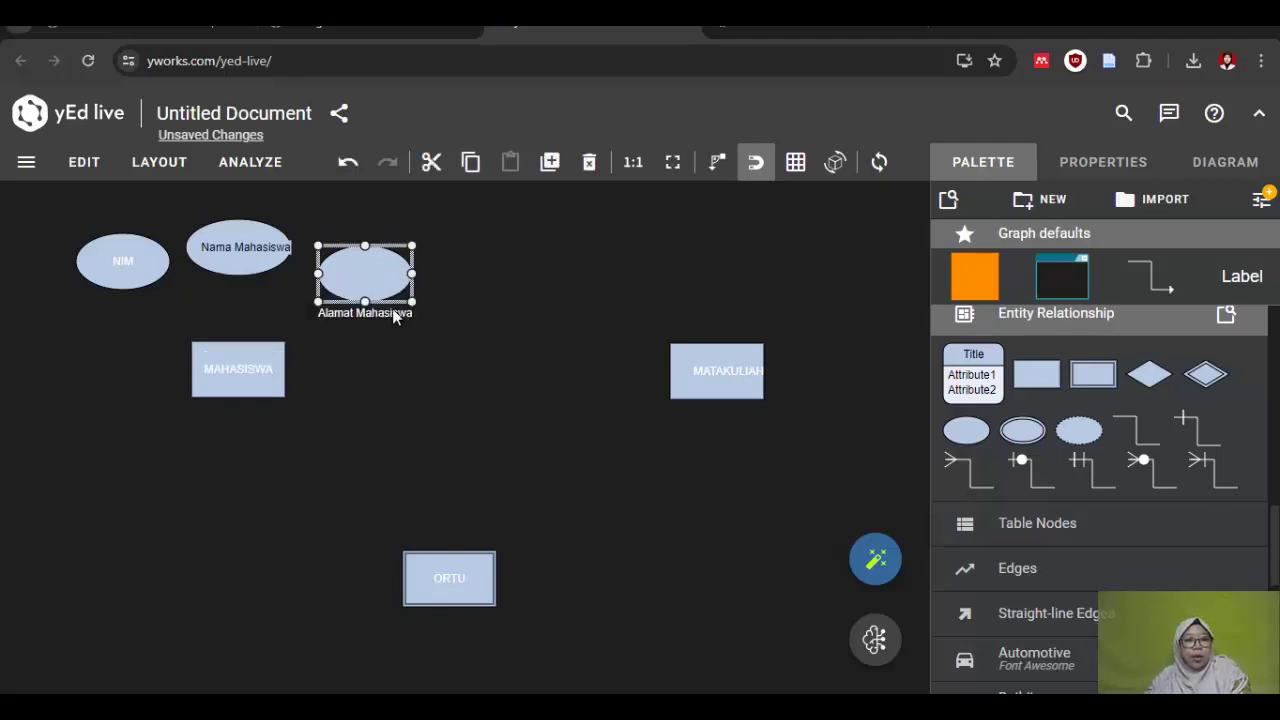
click(389, 314)
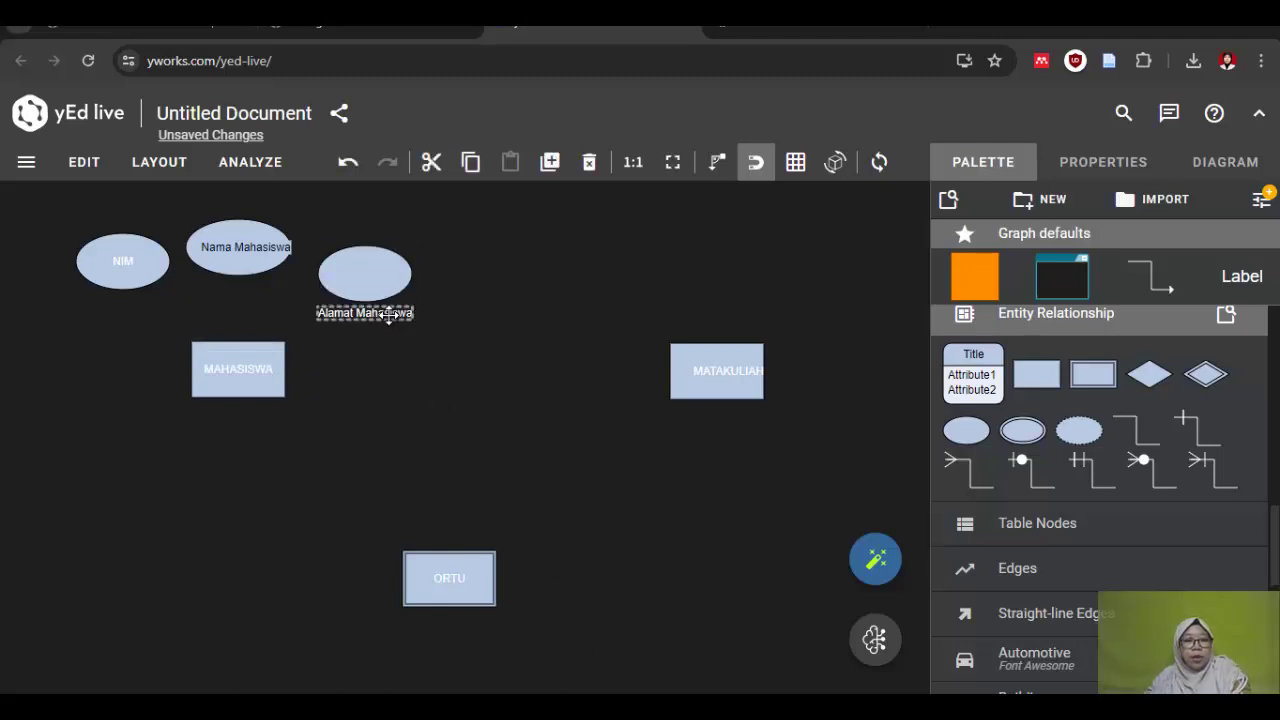
double_click(389, 314)
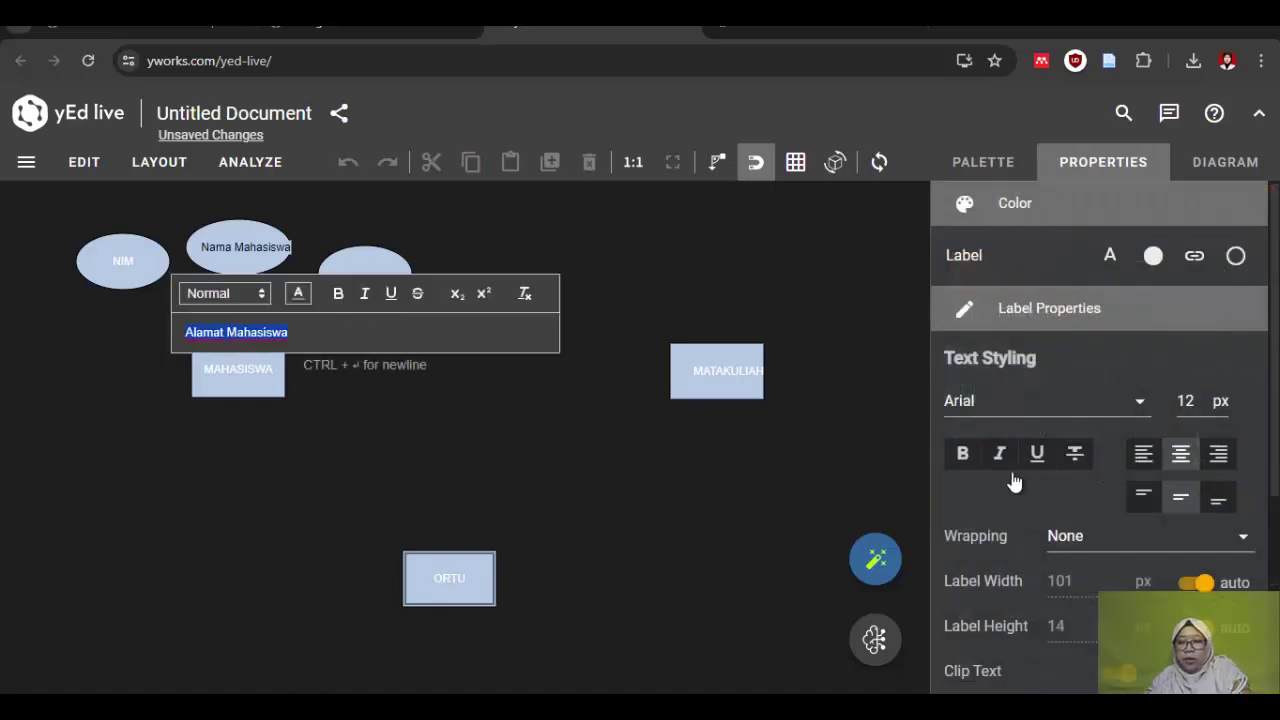
click(1014, 327)
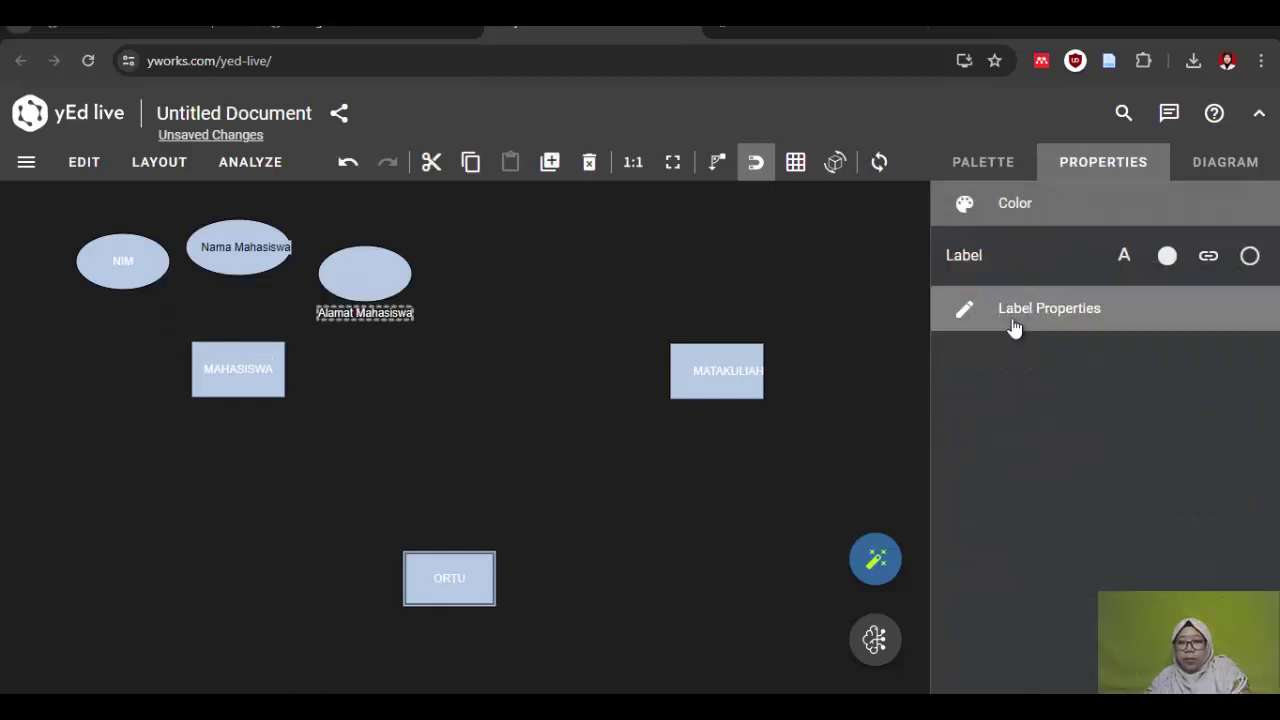
Step: Make the Alamat Mahasiswa text black and move the label inside its ellipse
click(1014, 327)
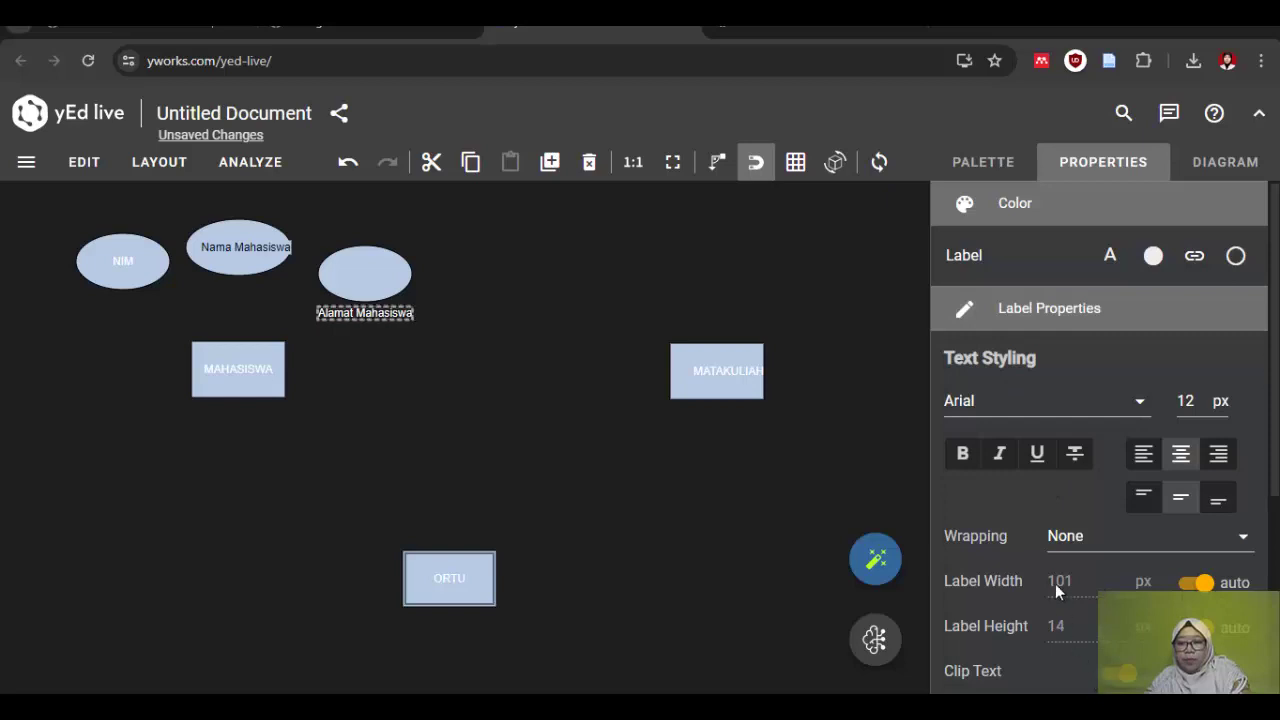
click(1110, 256)
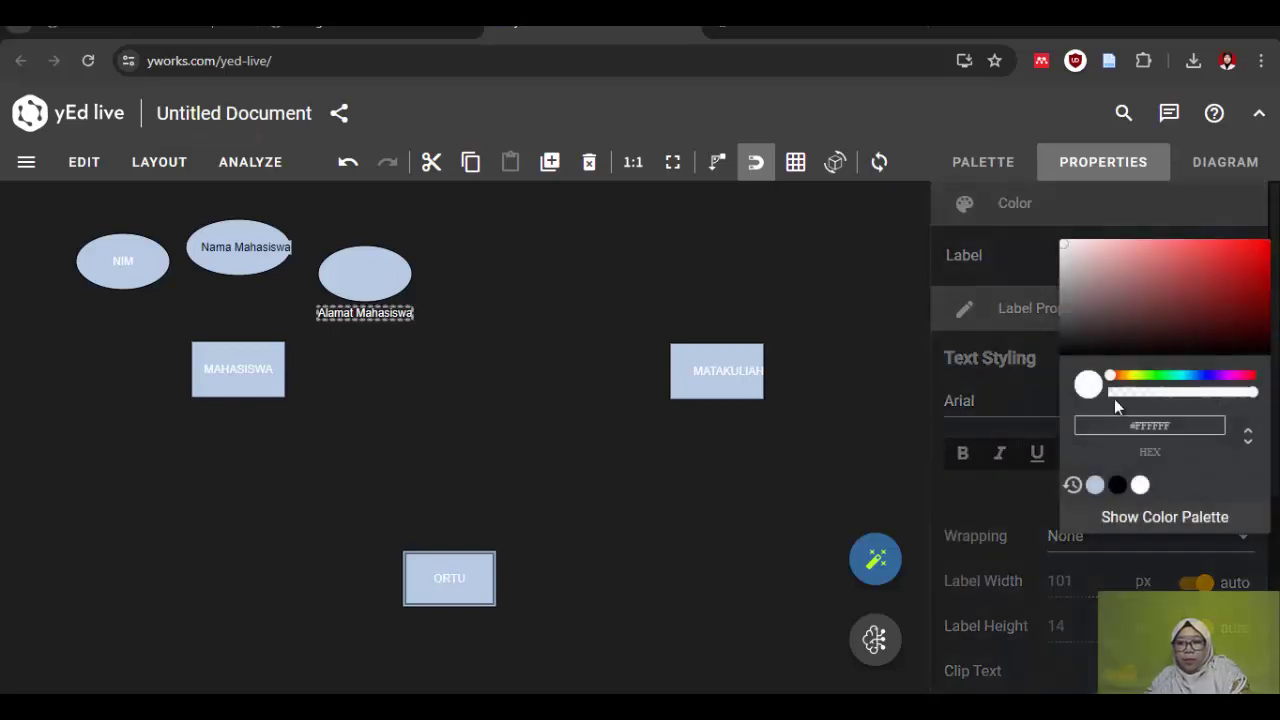
click(1118, 486)
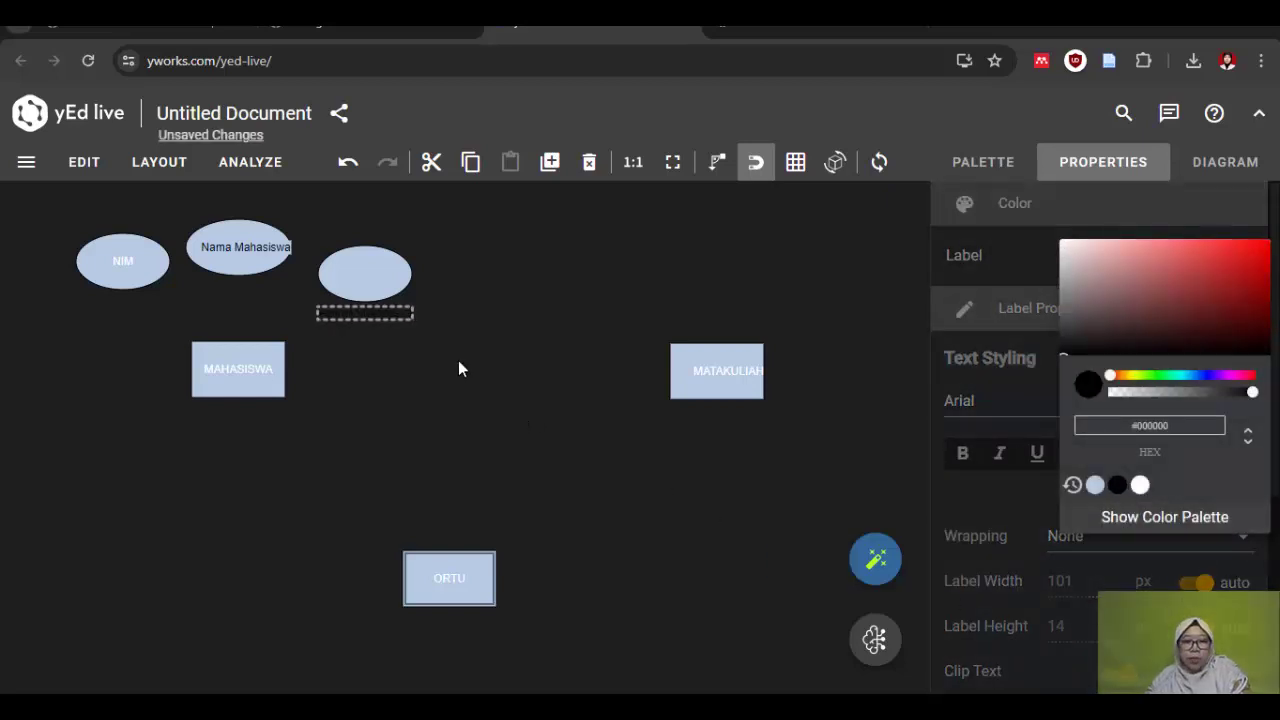
drag(360, 307, 363, 276)
click(351, 386)
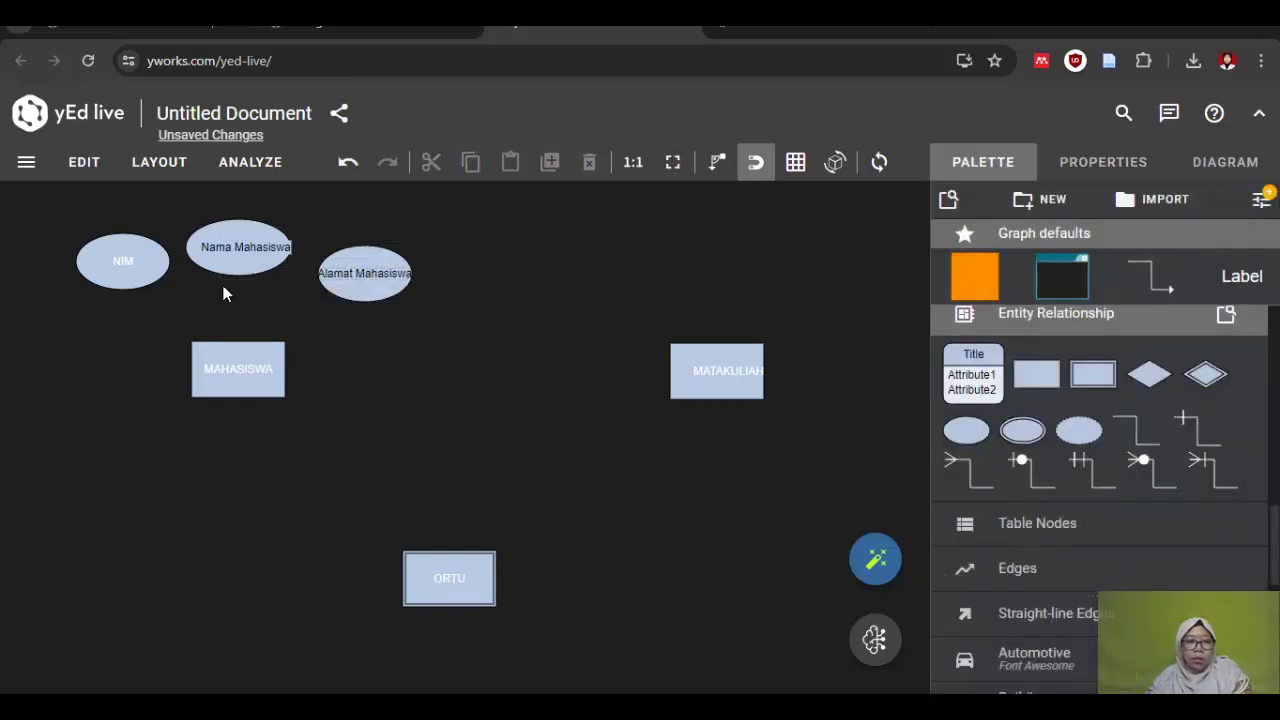
click(362, 284)
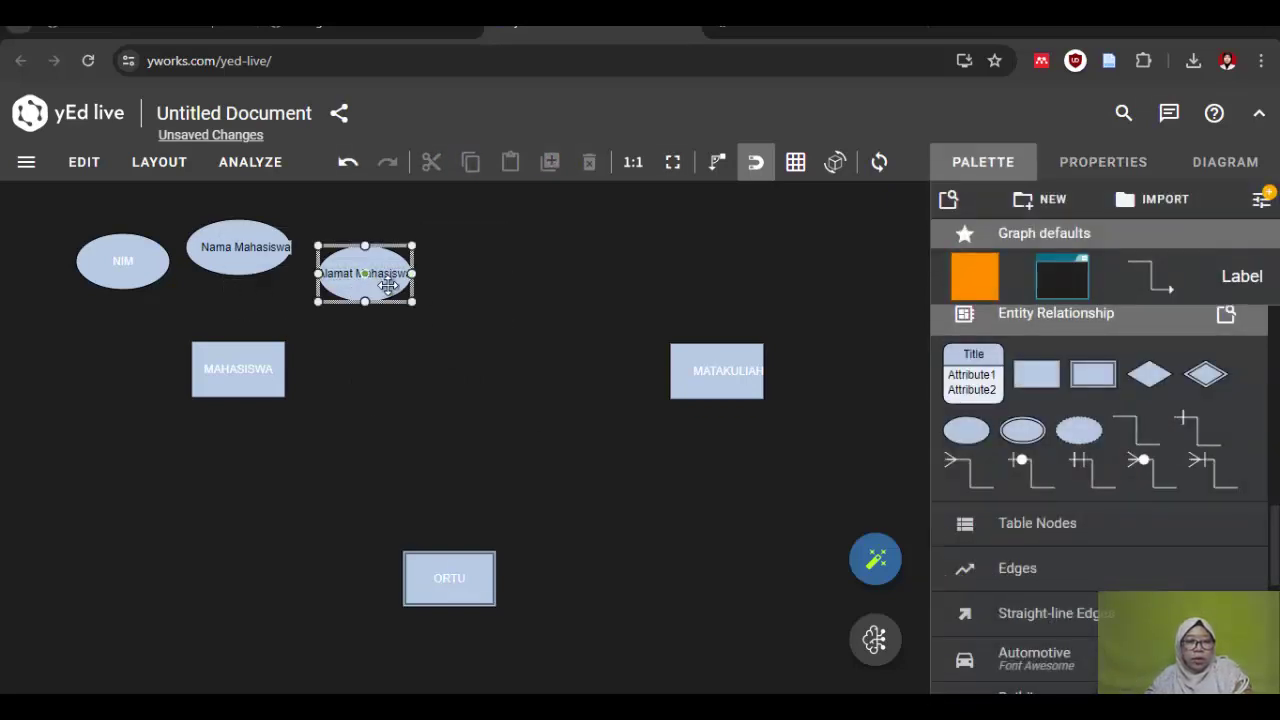
Step: Widen the Alamat Mahasiswa ellipse from 100 to 112 so its label fits, then review the NIM label
drag(412, 273, 422, 274)
click(337, 356)
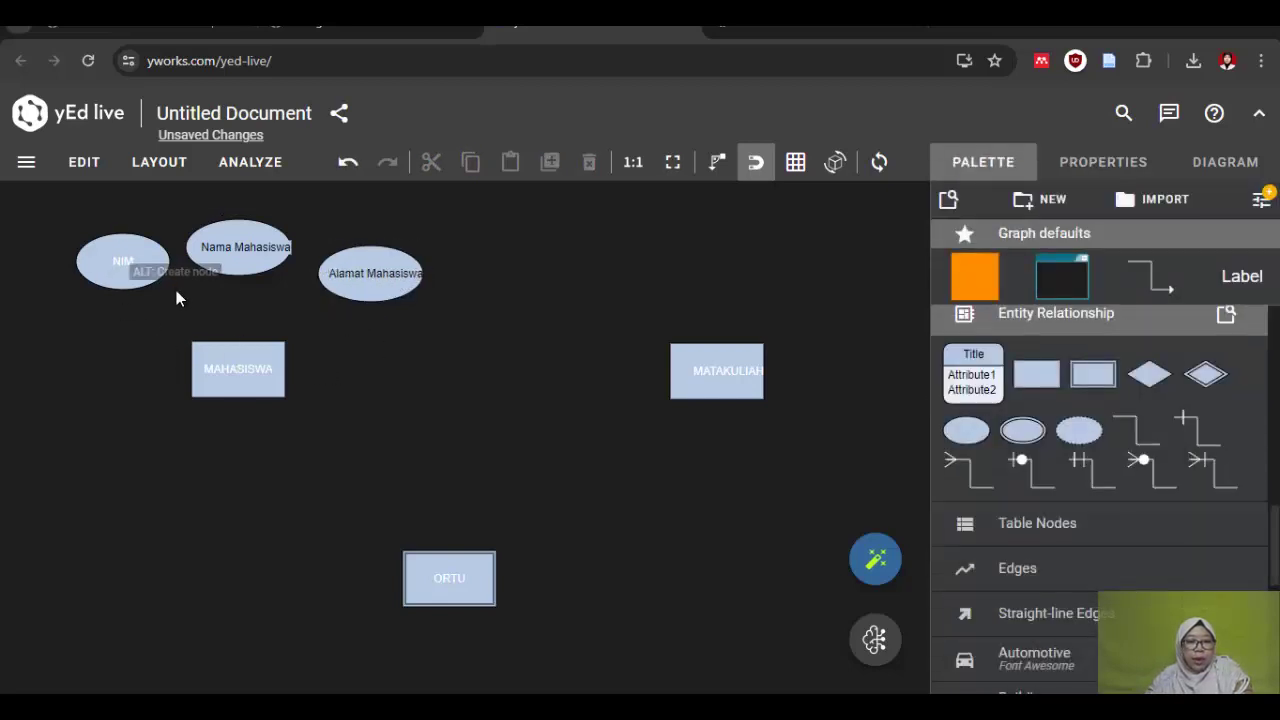
double_click(125, 266)
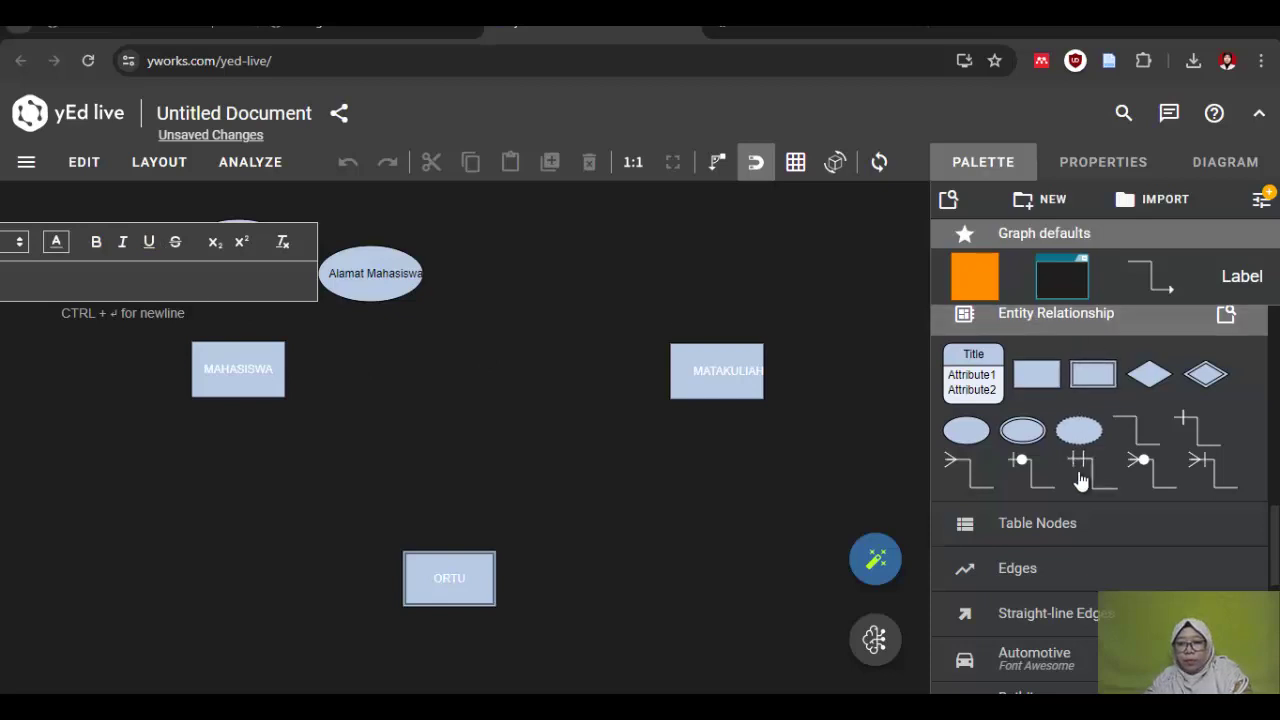
scroll(434, 338, up, 2)
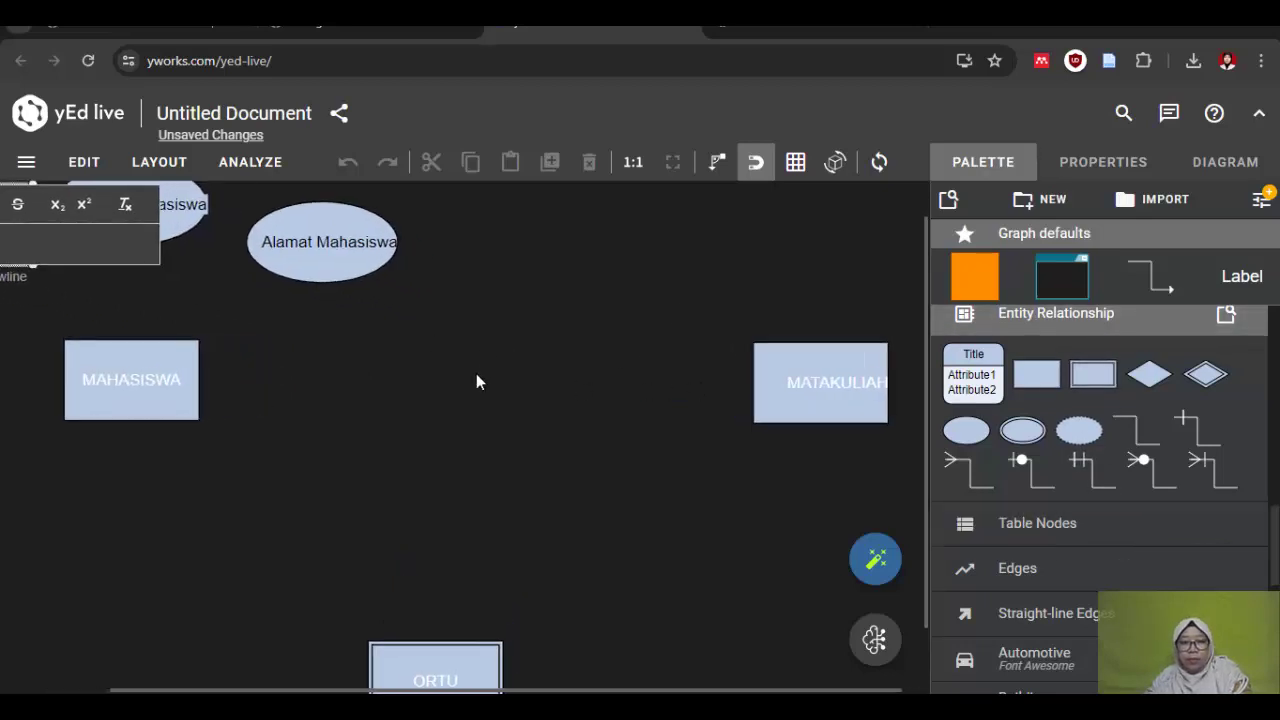
scroll(476, 373, down, 4)
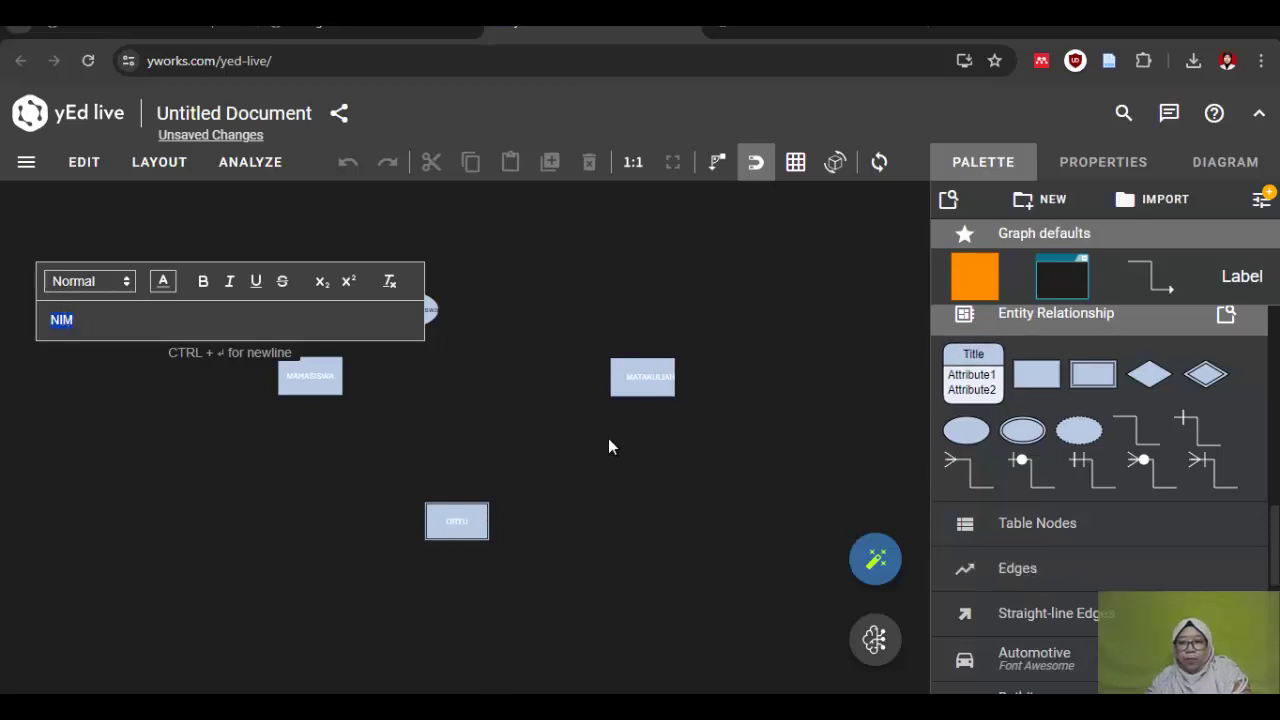
click(531, 505)
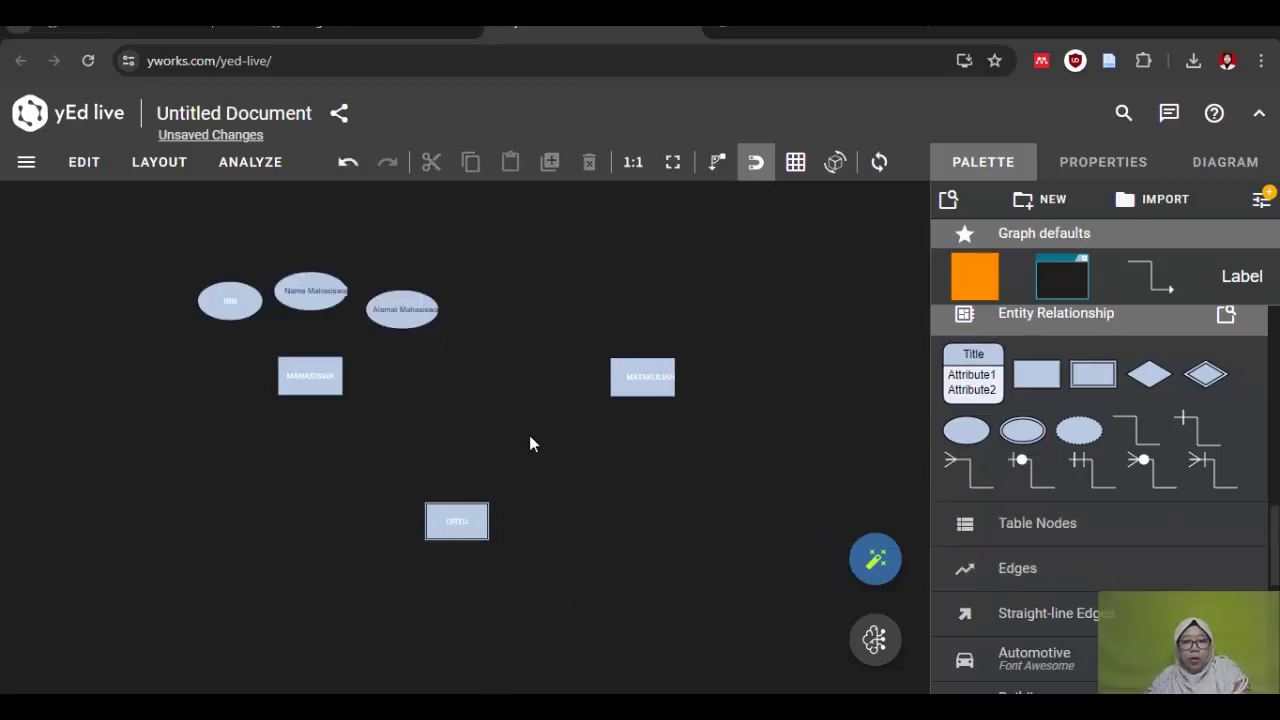
scroll(366, 434, up, 4)
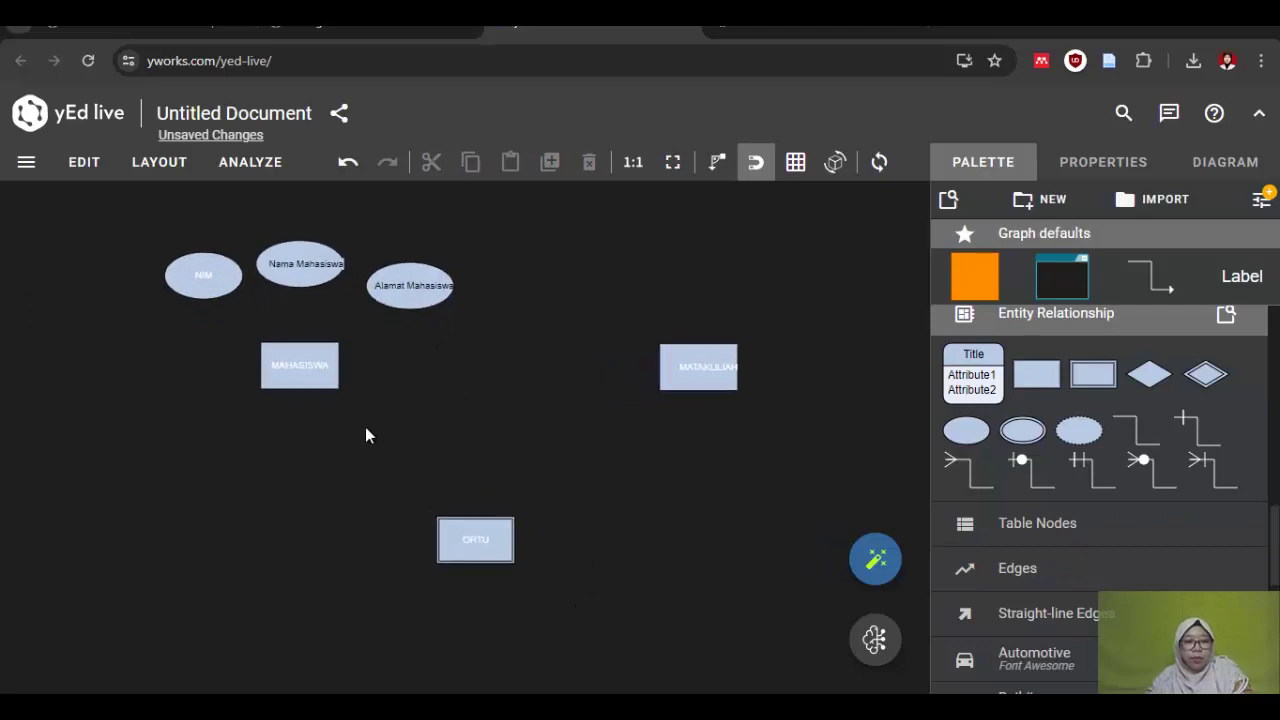
drag(564, 302, 508, 410)
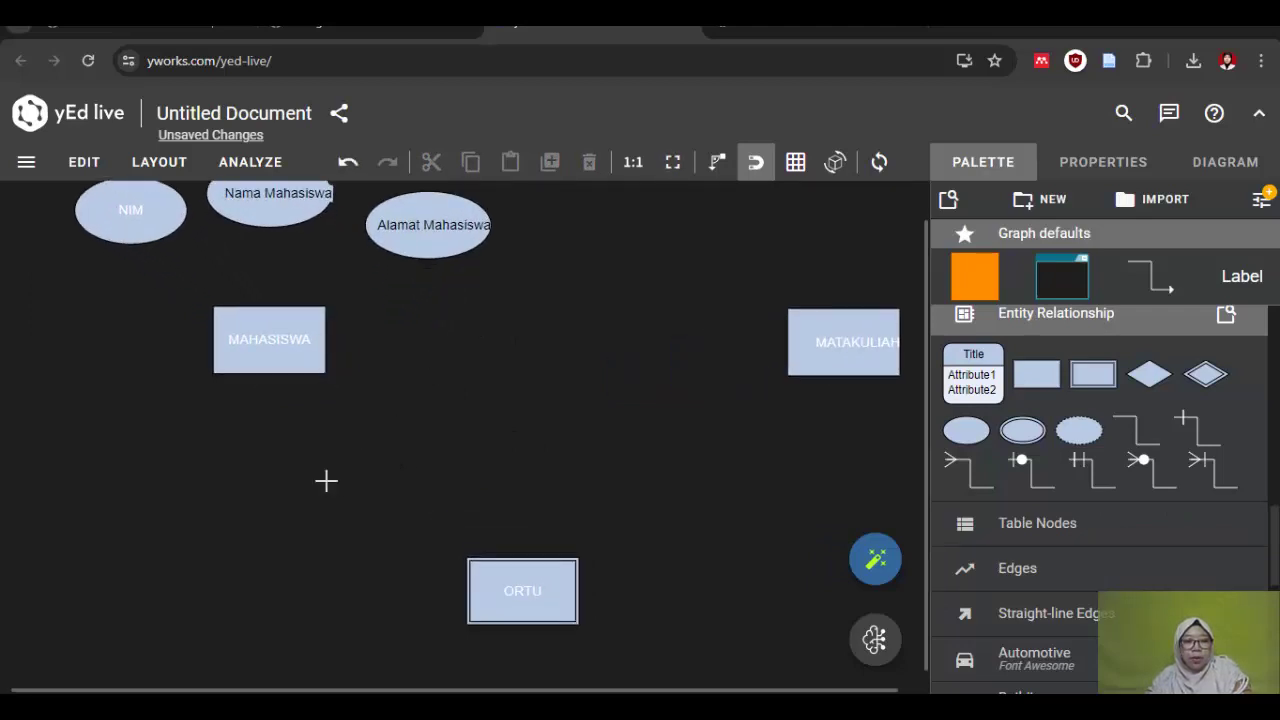
scroll(519, 365, up, 2)
scroll(530, 290, down, 2)
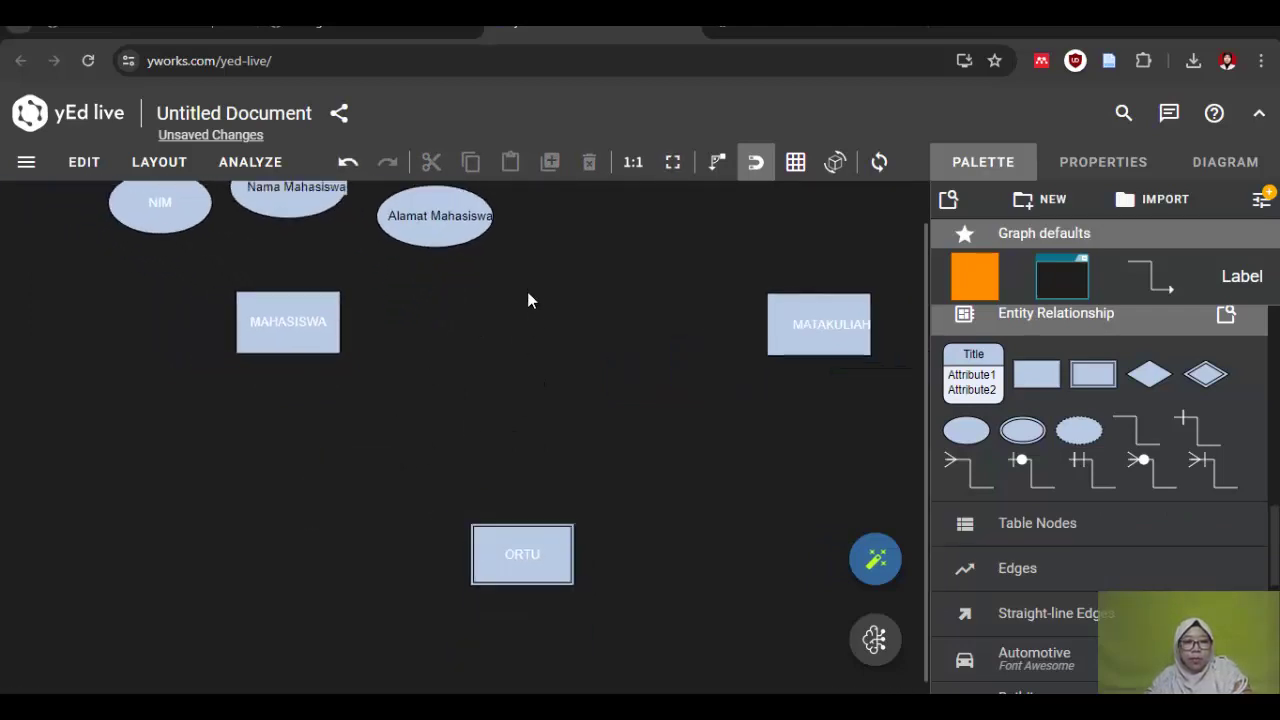
drag(518, 277, 510, 356)
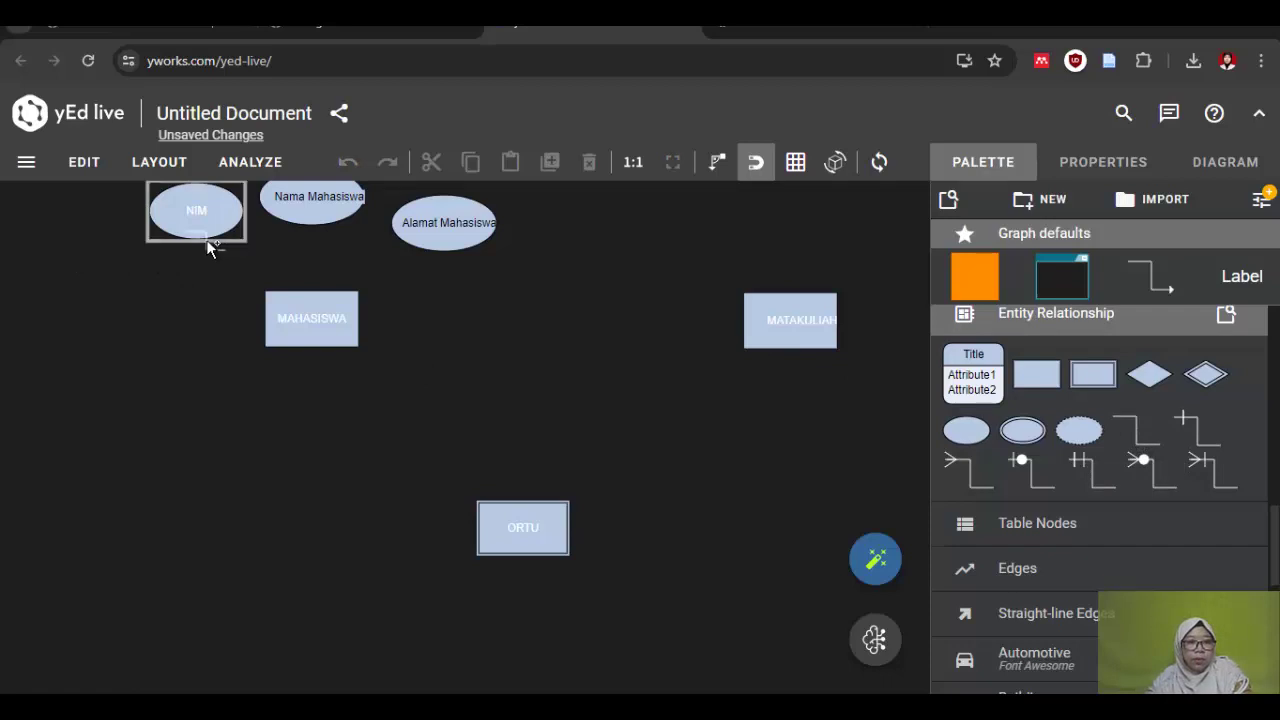
Step: Connect the NIM, Nama Mahasiswa and Alamat Mahasiswa ellipses to MAHASISWA with lines
drag(214, 250, 284, 312)
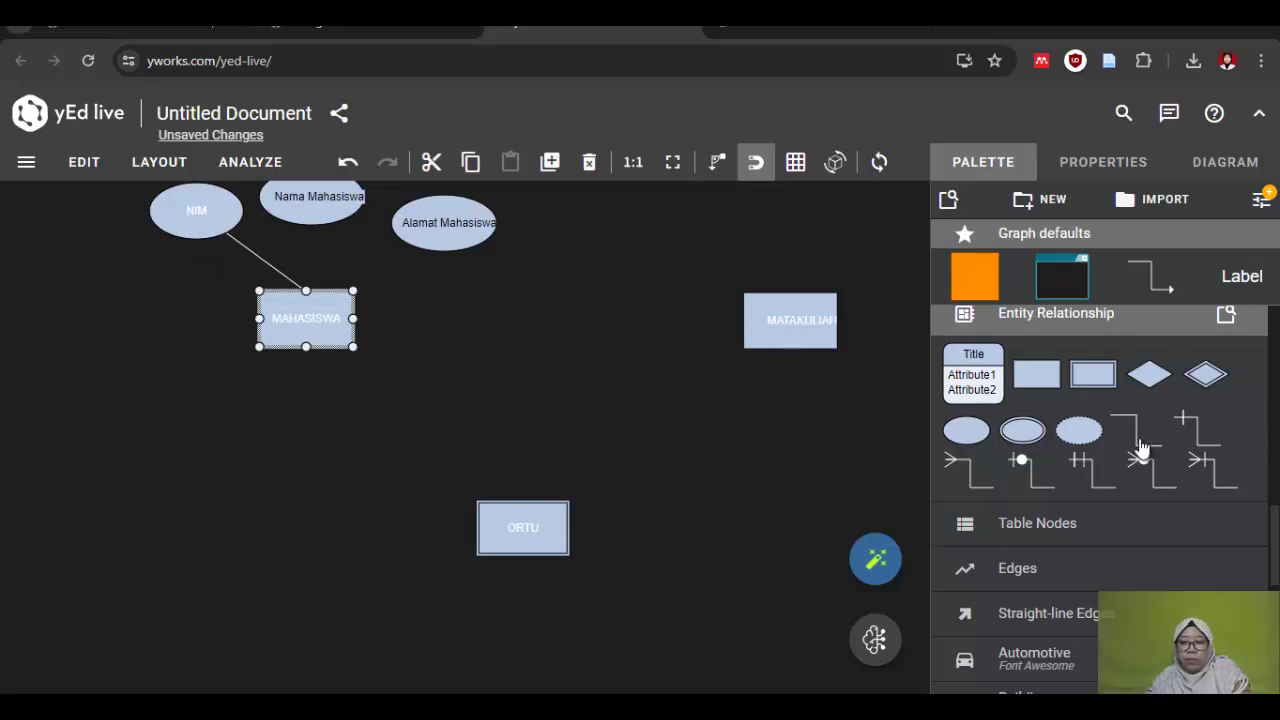
drag(1140, 435, 310, 308)
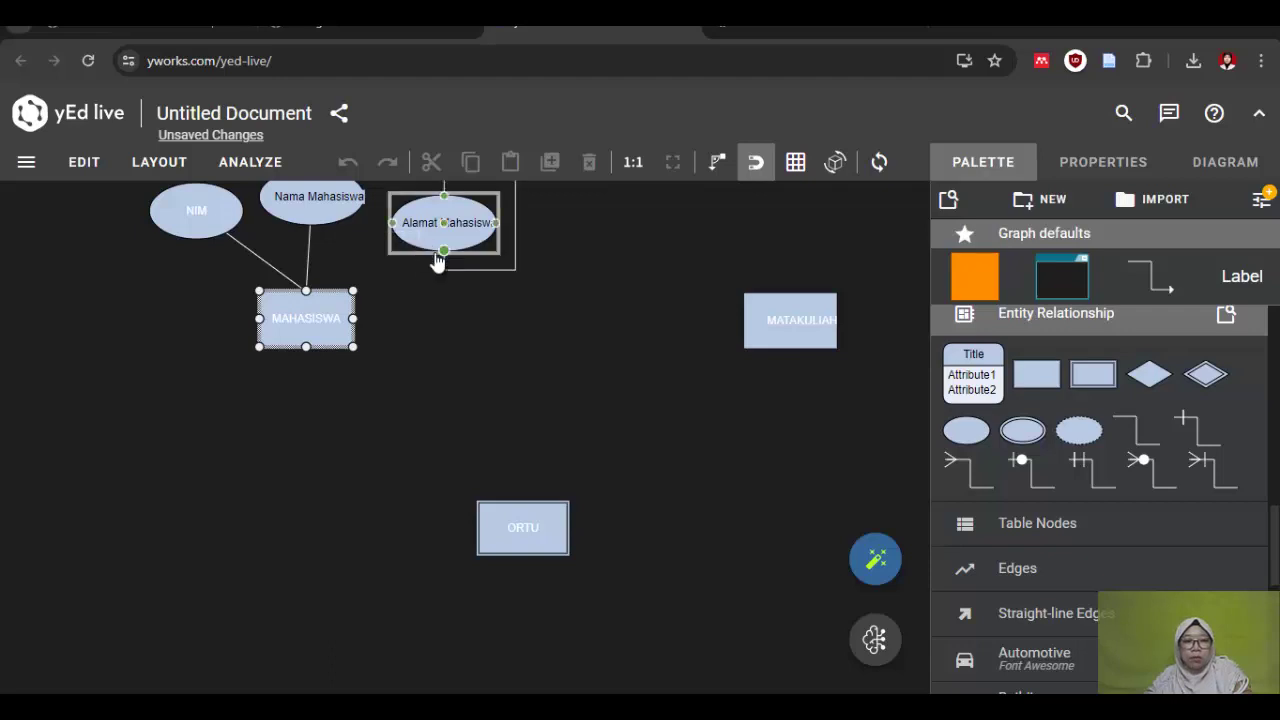
drag(440, 250, 309, 323)
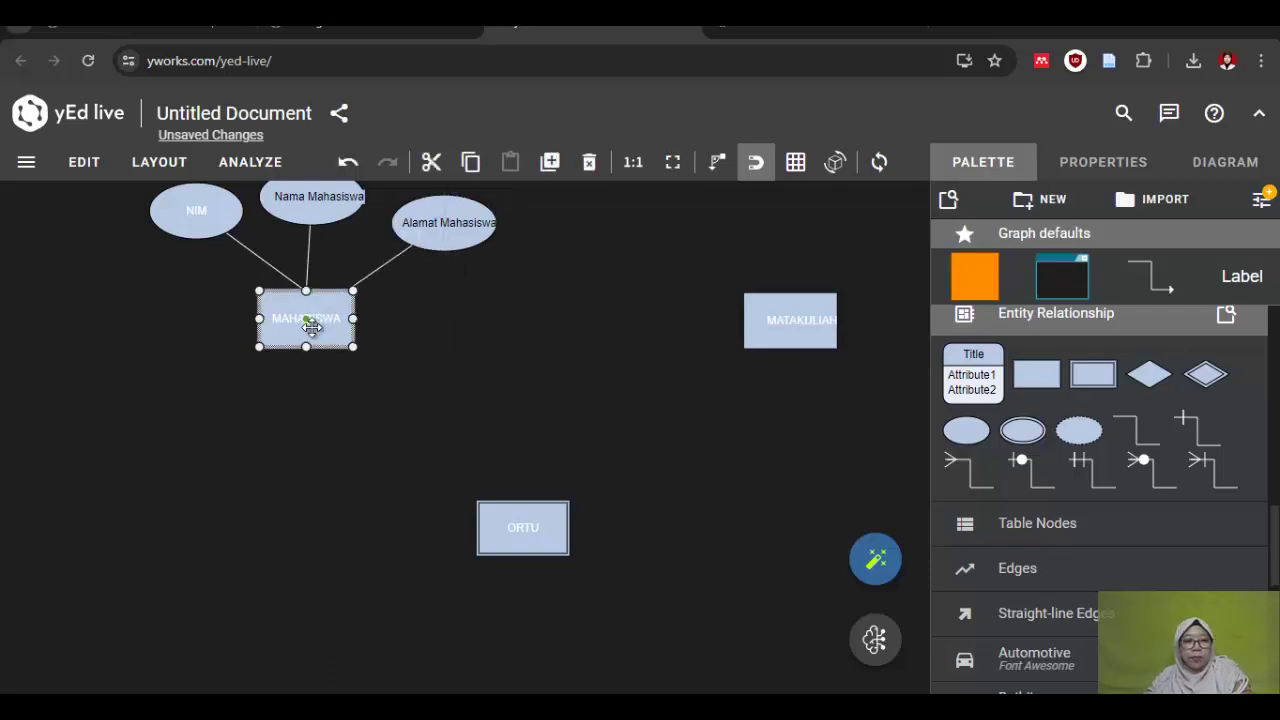
click(422, 298)
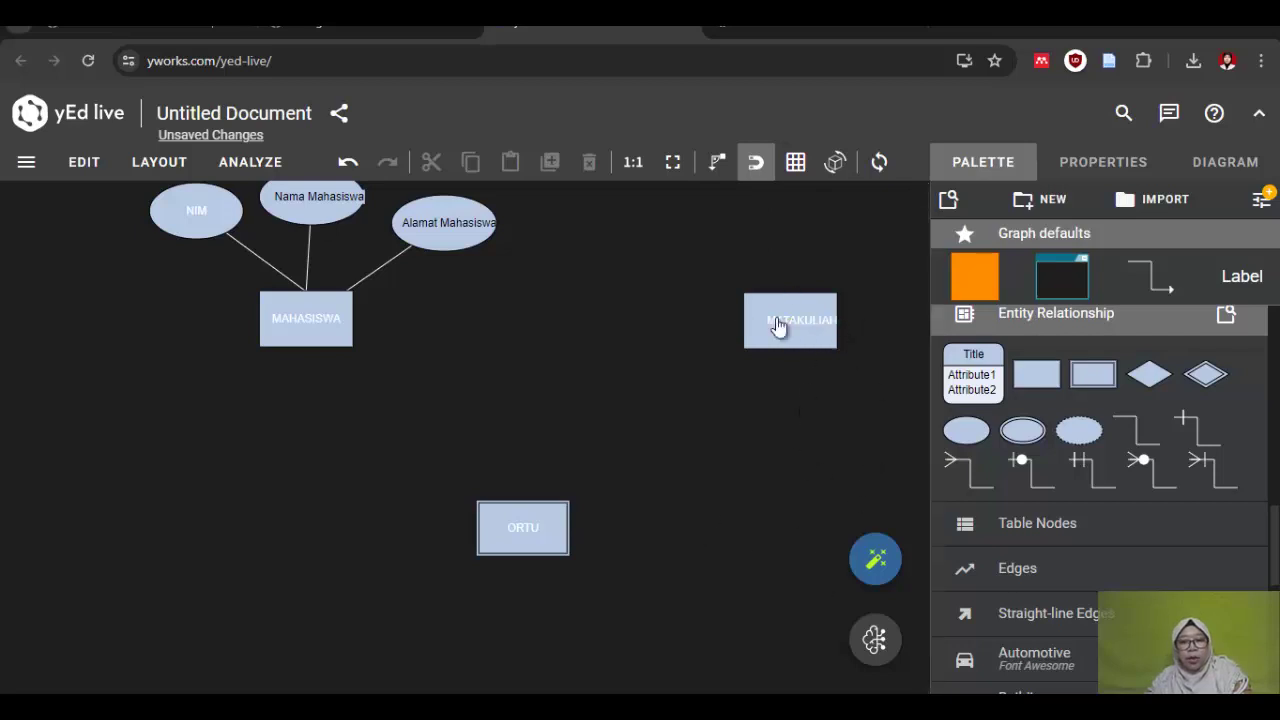
drag(479, 335, 476, 335)
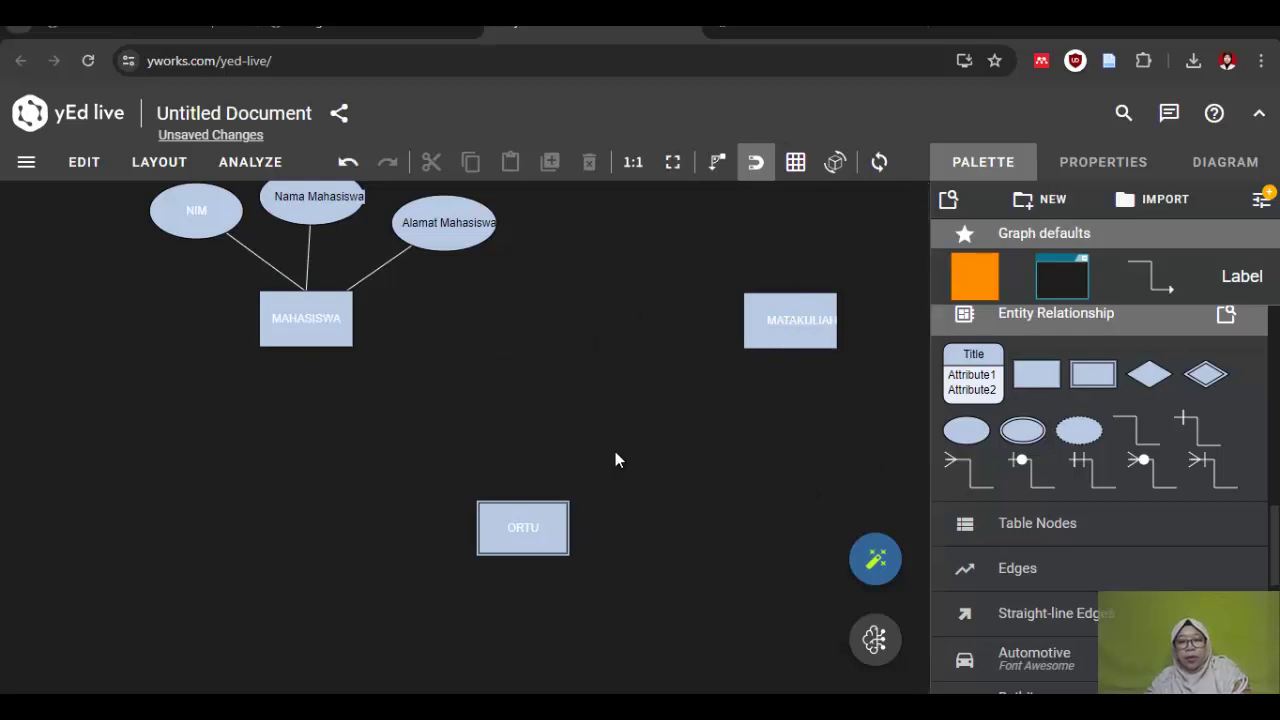
Step: Check the Mata Kuliah attributes Kode MK, Nama MK and sks in the Word notes
key(alt+Tab)
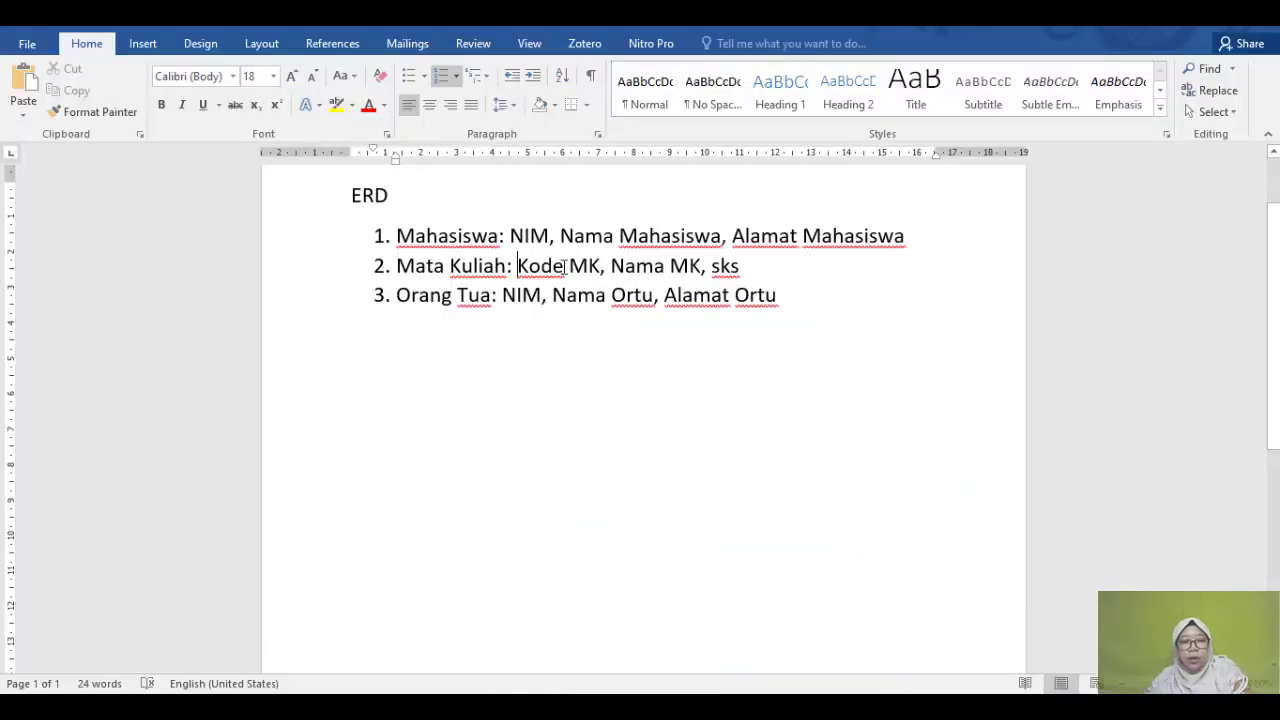
drag(566, 266, 740, 266)
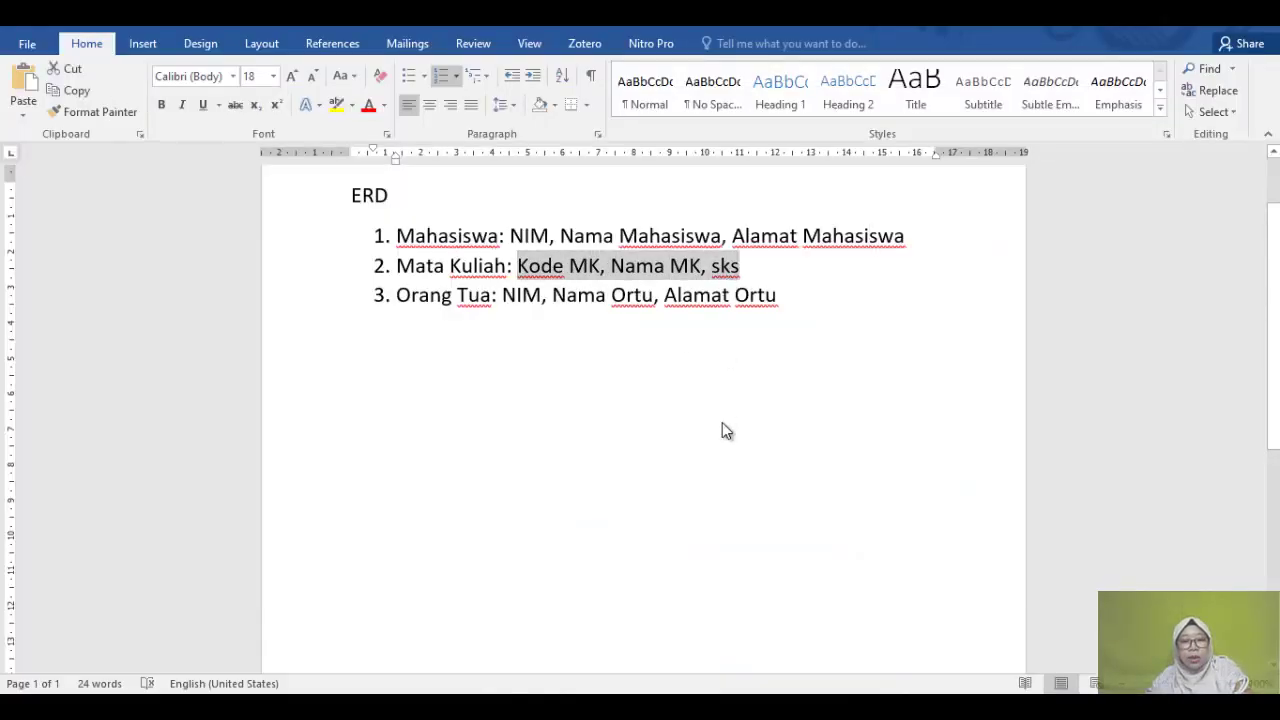
key(alt+Tab)
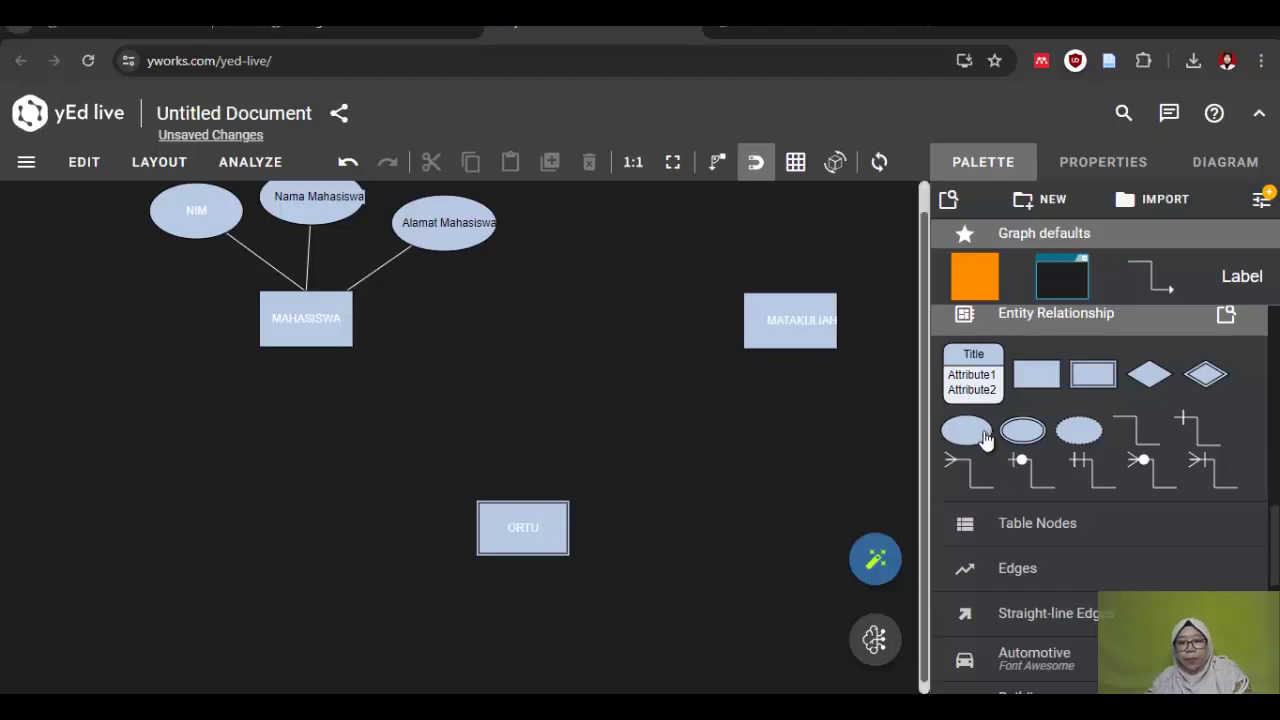
Step: Add an attribute ellipse labelled 'Kode MK' left of MATAKULIAH
drag(966, 430, 622, 260)
double_click(622, 260)
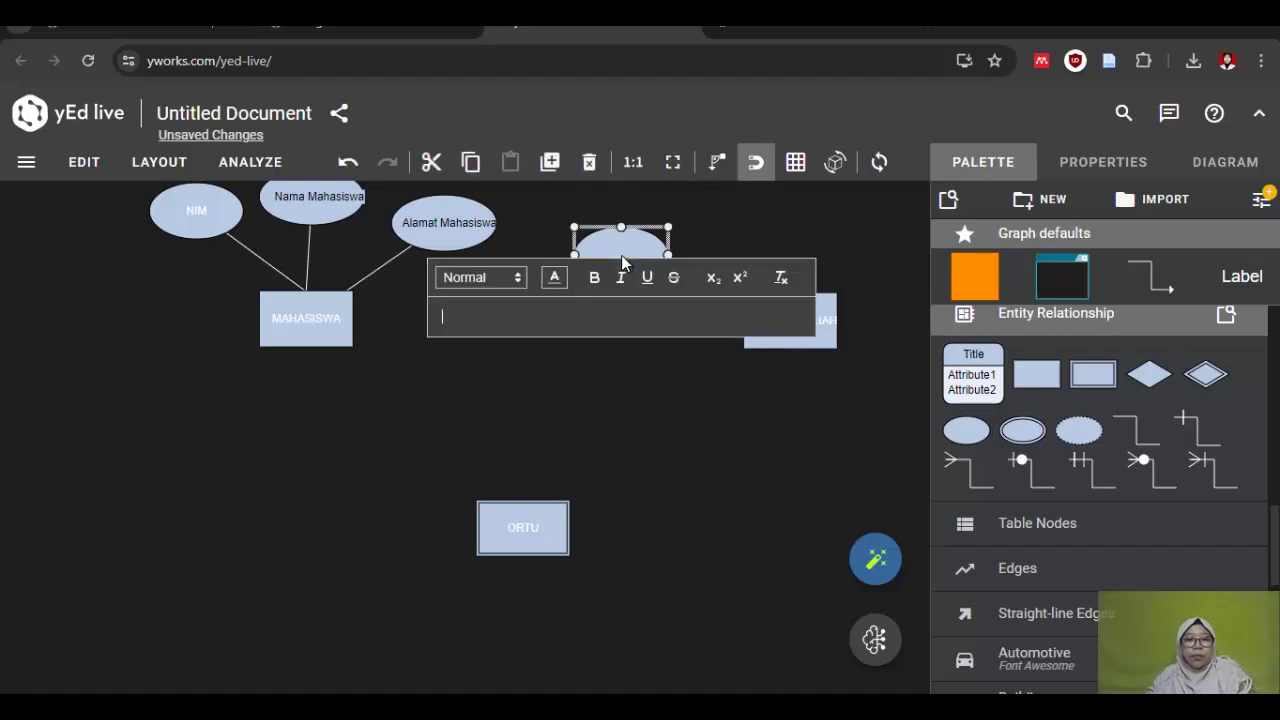
text(Kode )
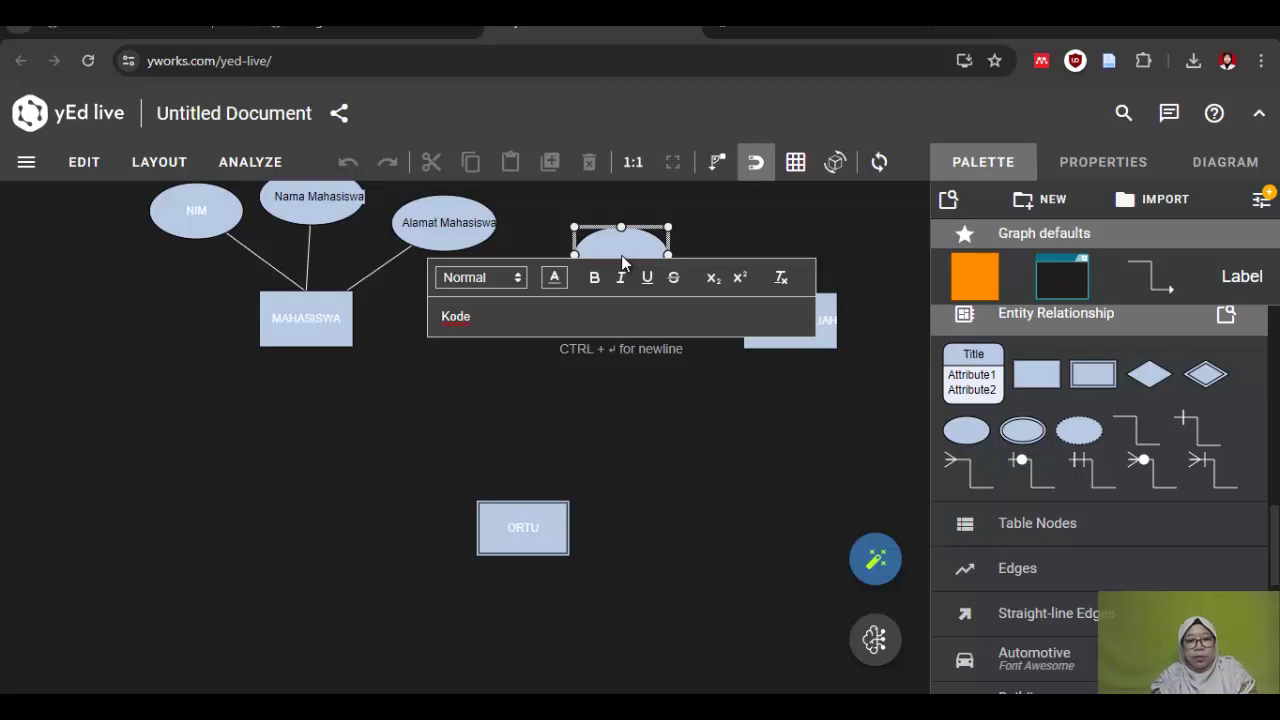
text(MK)
key(ctrl+a)
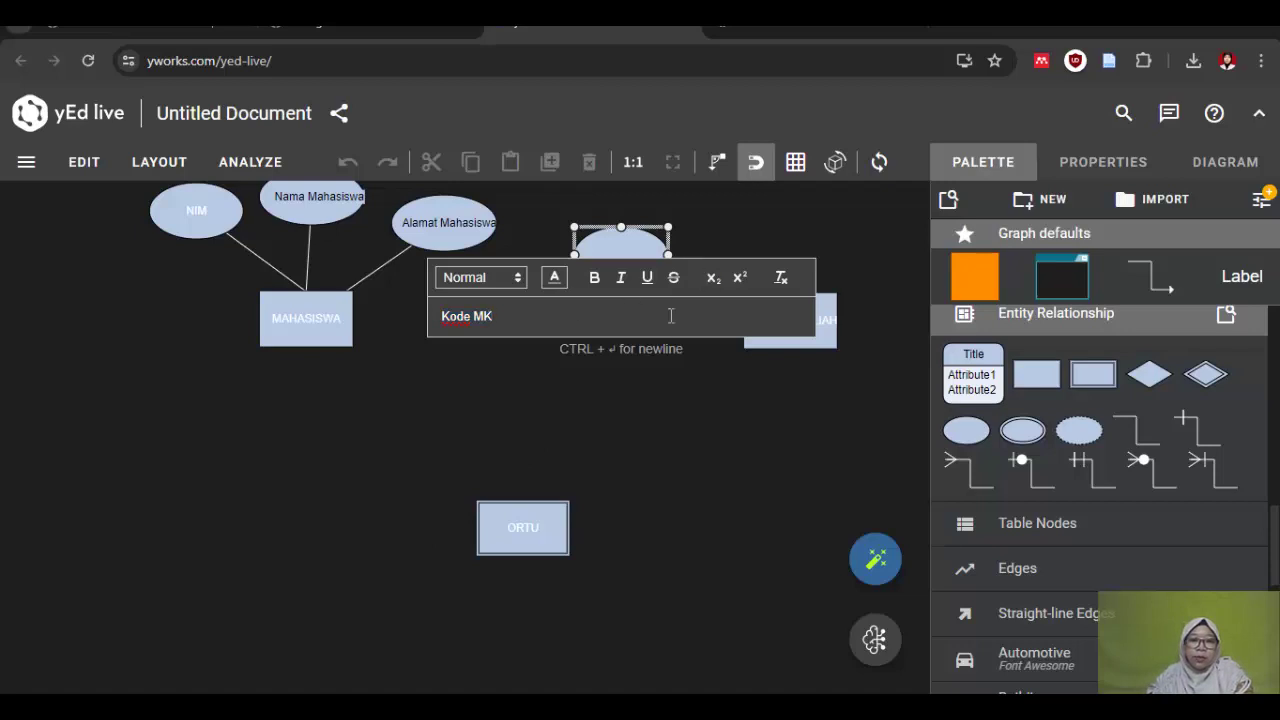
click(554, 285)
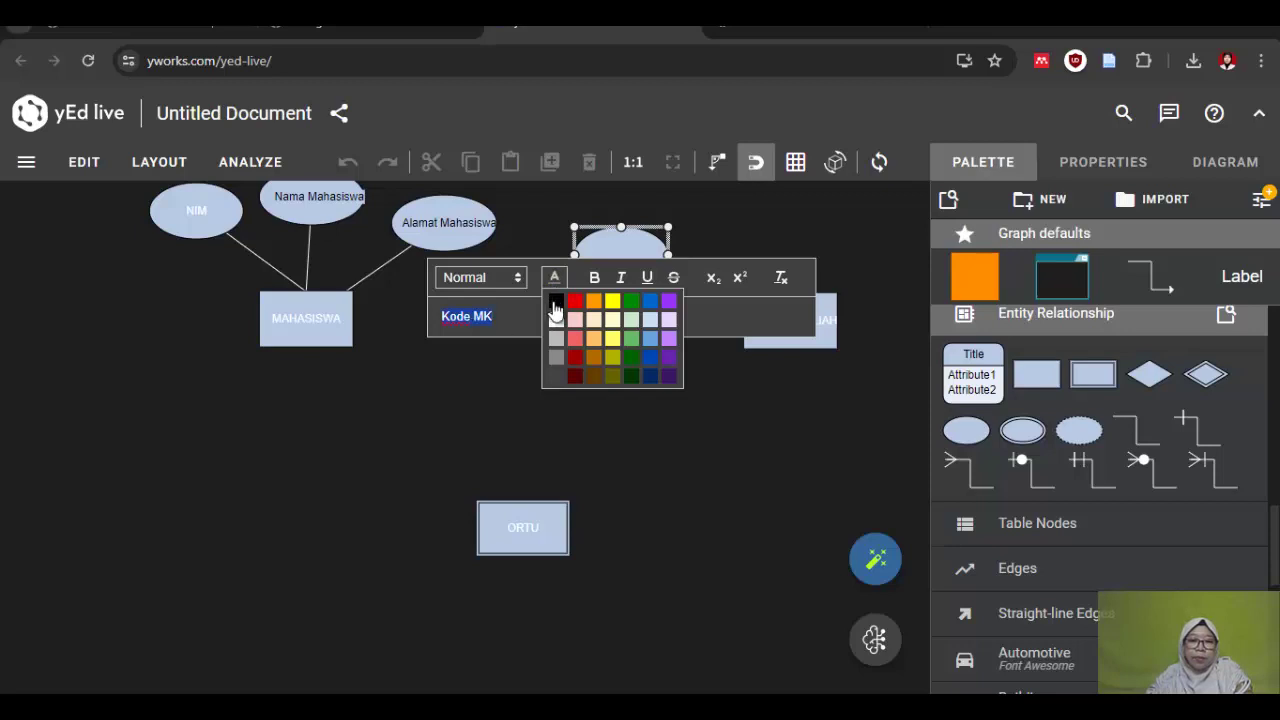
click(741, 242)
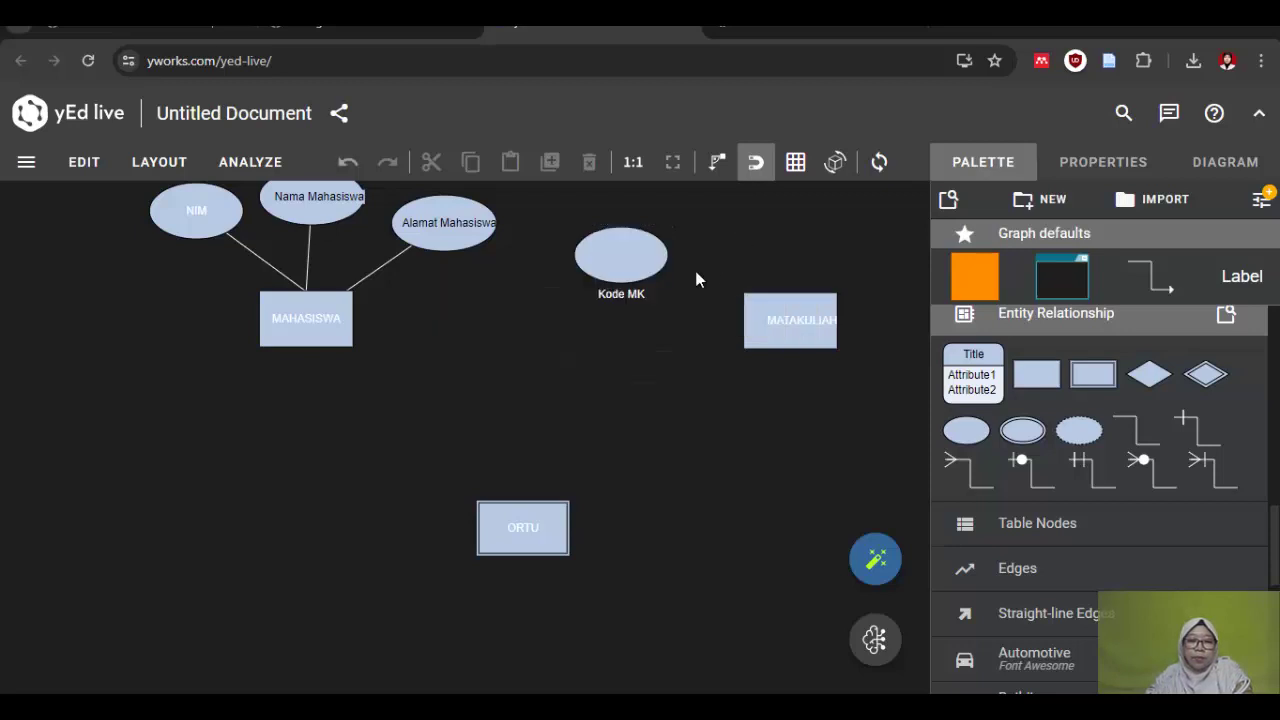
Step: Make the Kode MK label black (#000000) and centre it inside the ellipse
click(628, 293)
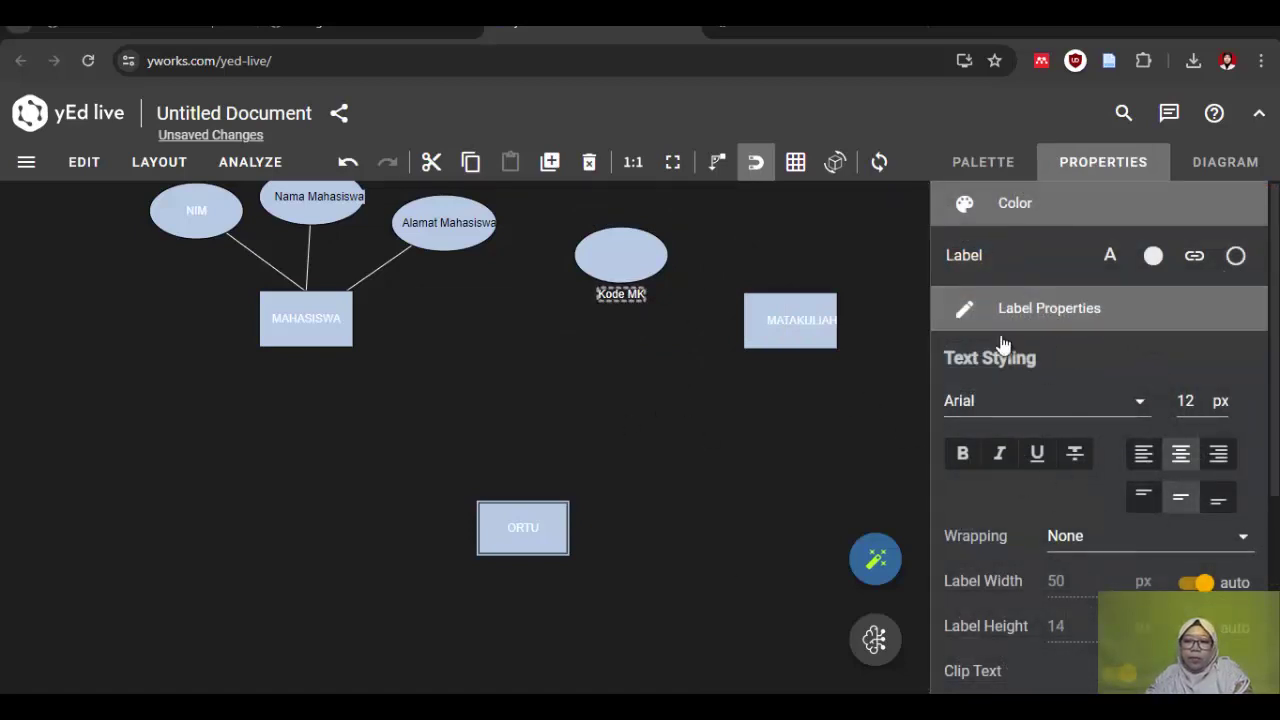
click(1110, 258)
click(1118, 486)
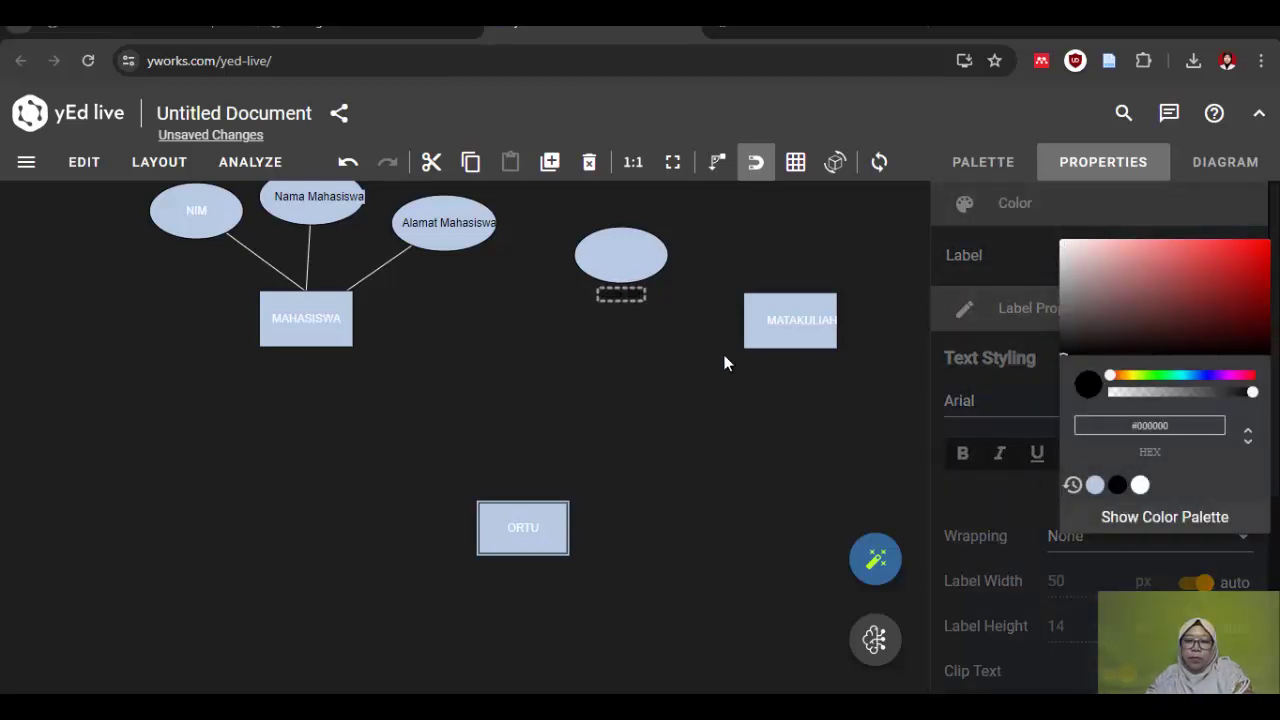
click(621, 294)
drag(621, 294, 614, 256)
click(983, 161)
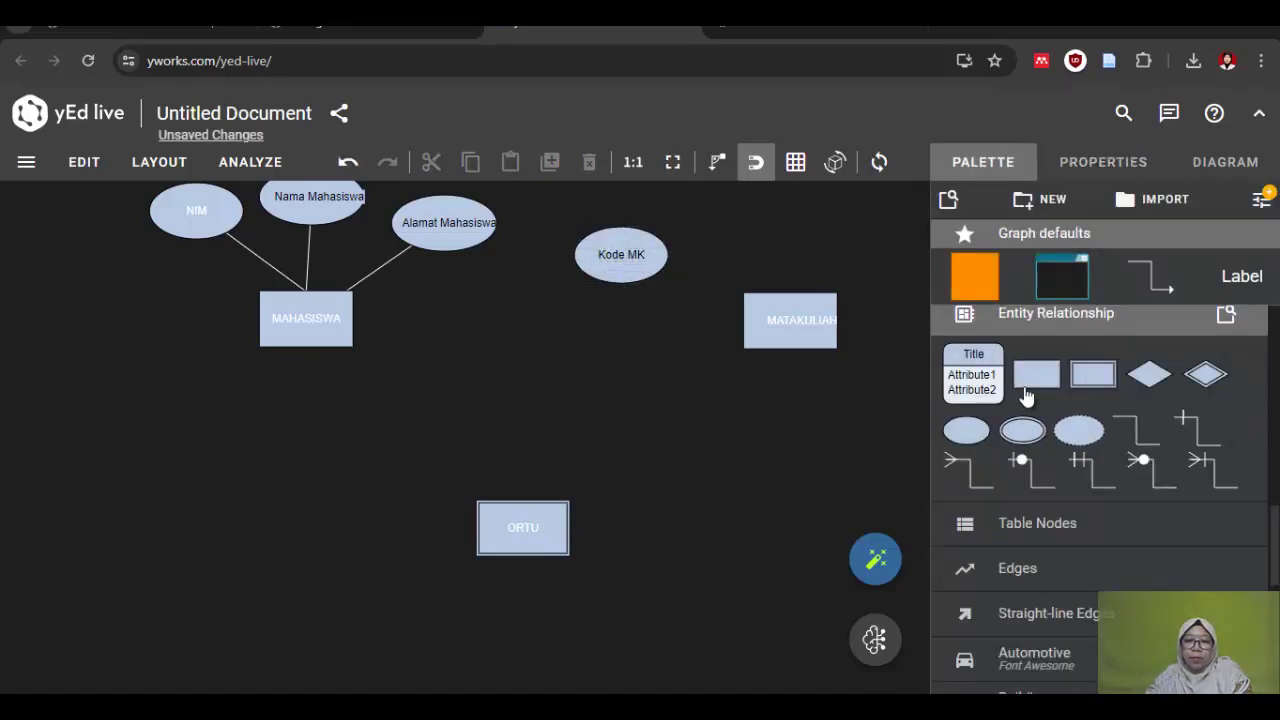
Step: Add an attribute ellipse labelled 'Nama MK' to the right of Kode MK
drag(975, 437, 733, 215)
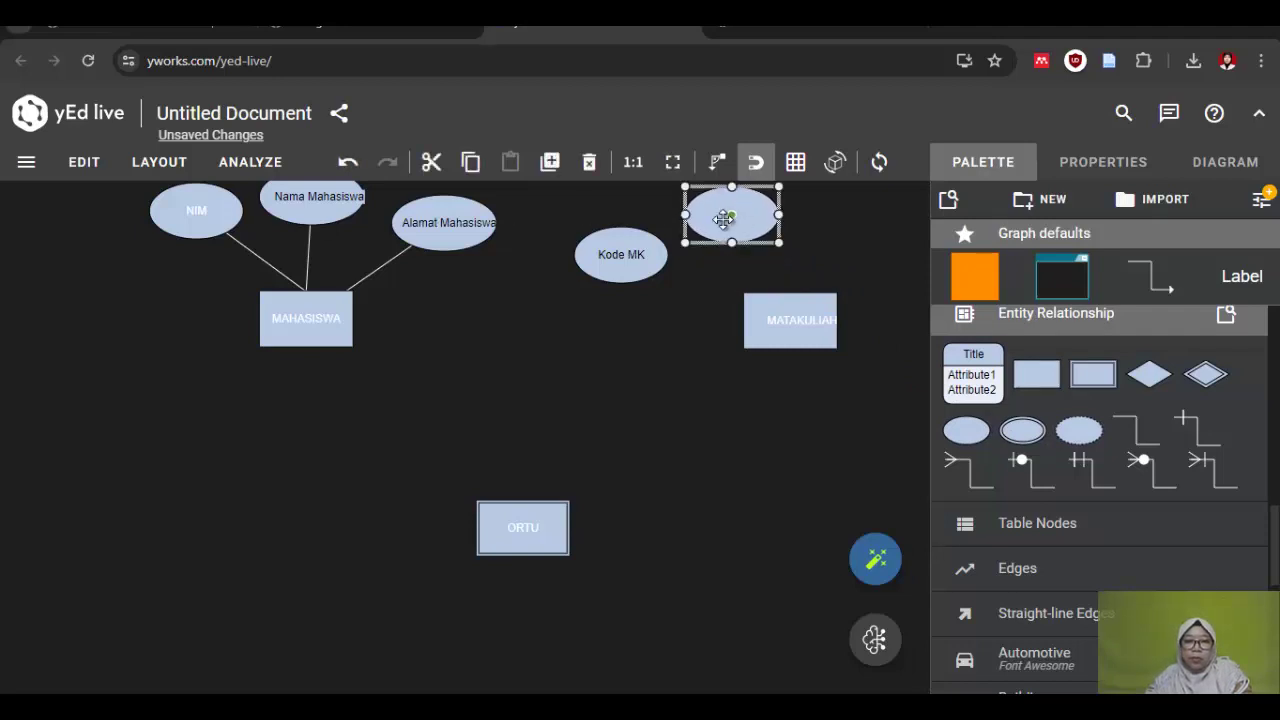
double_click(718, 211)
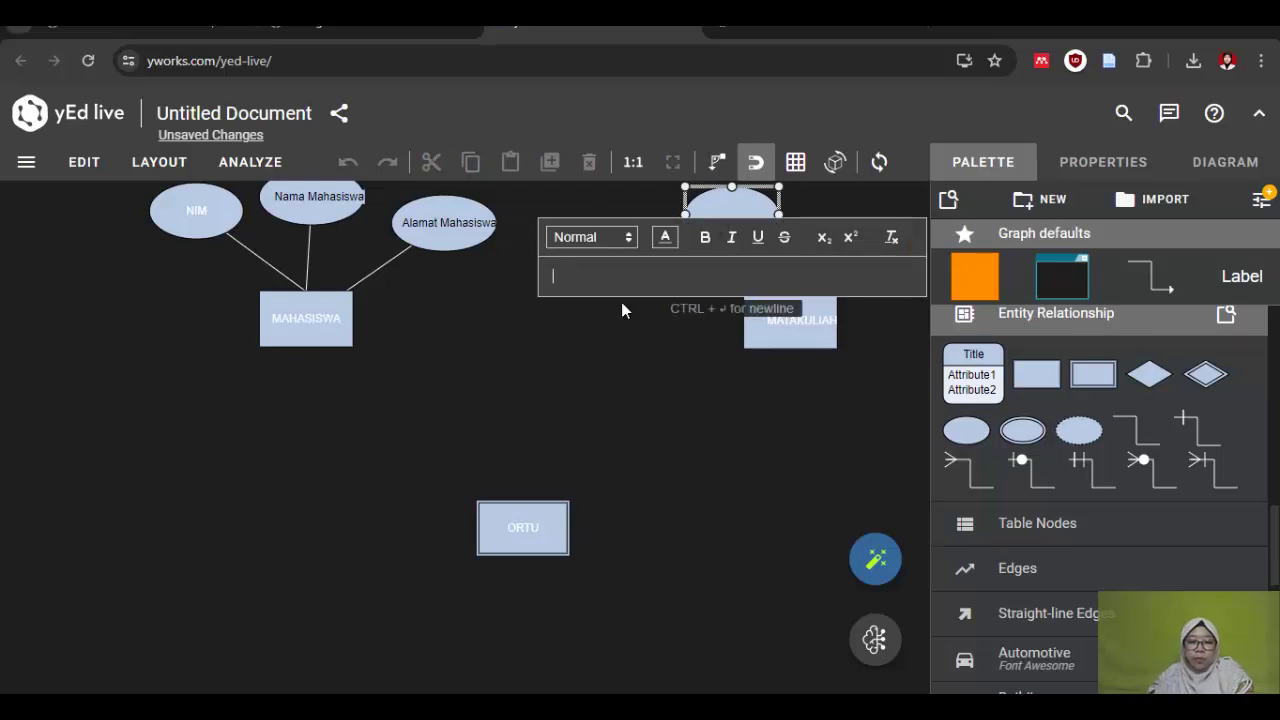
text(Nama M)
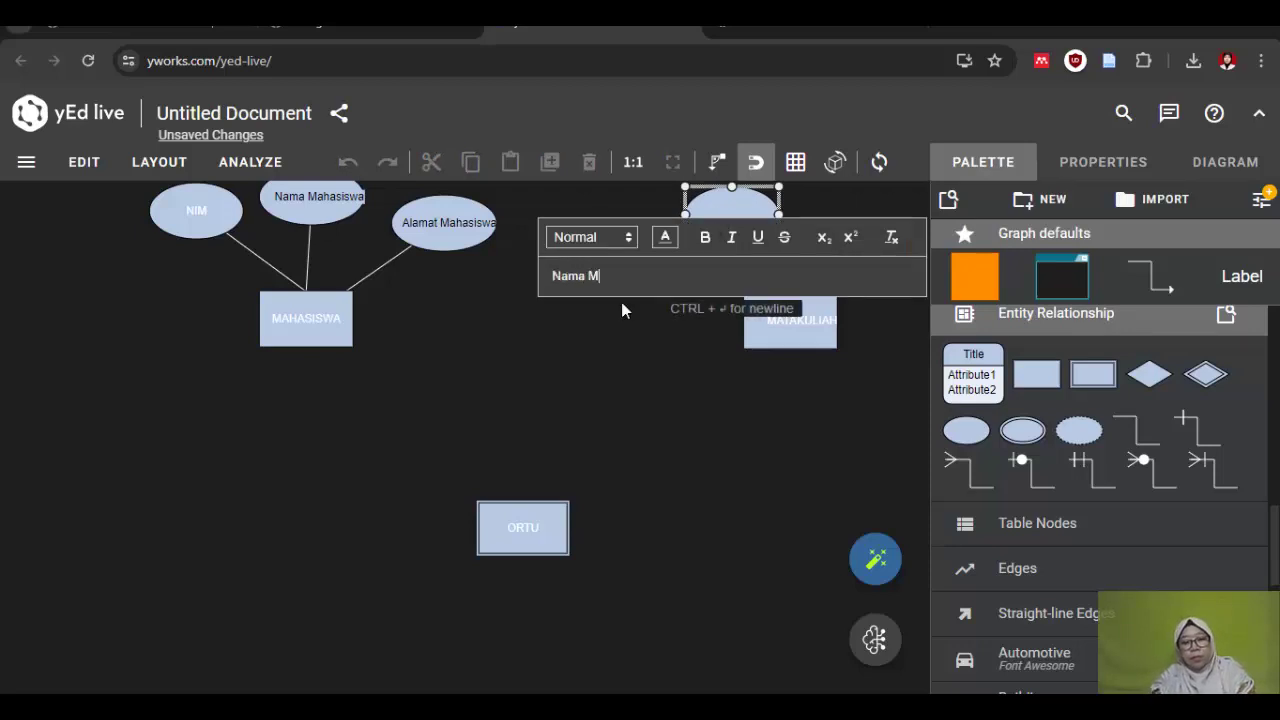
text(K)
key(Return)
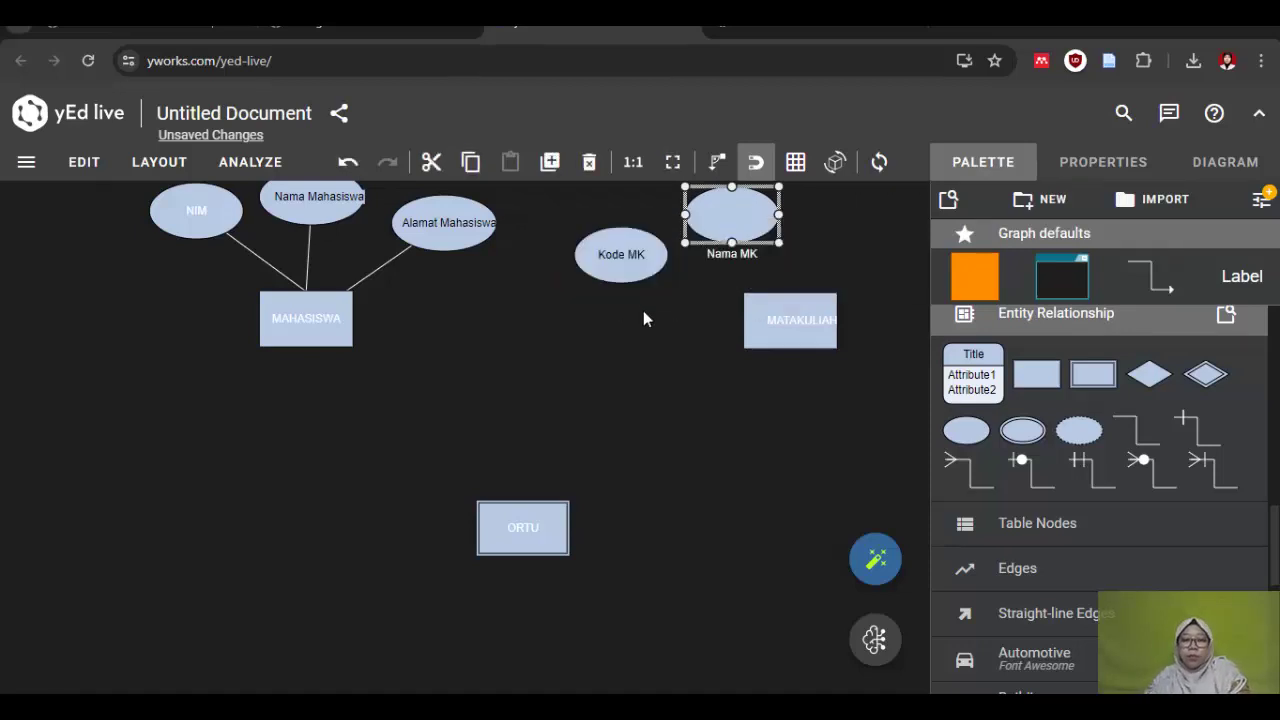
Step: Make the Nama MK label text black and move it inside its ellipse
double_click(721, 251)
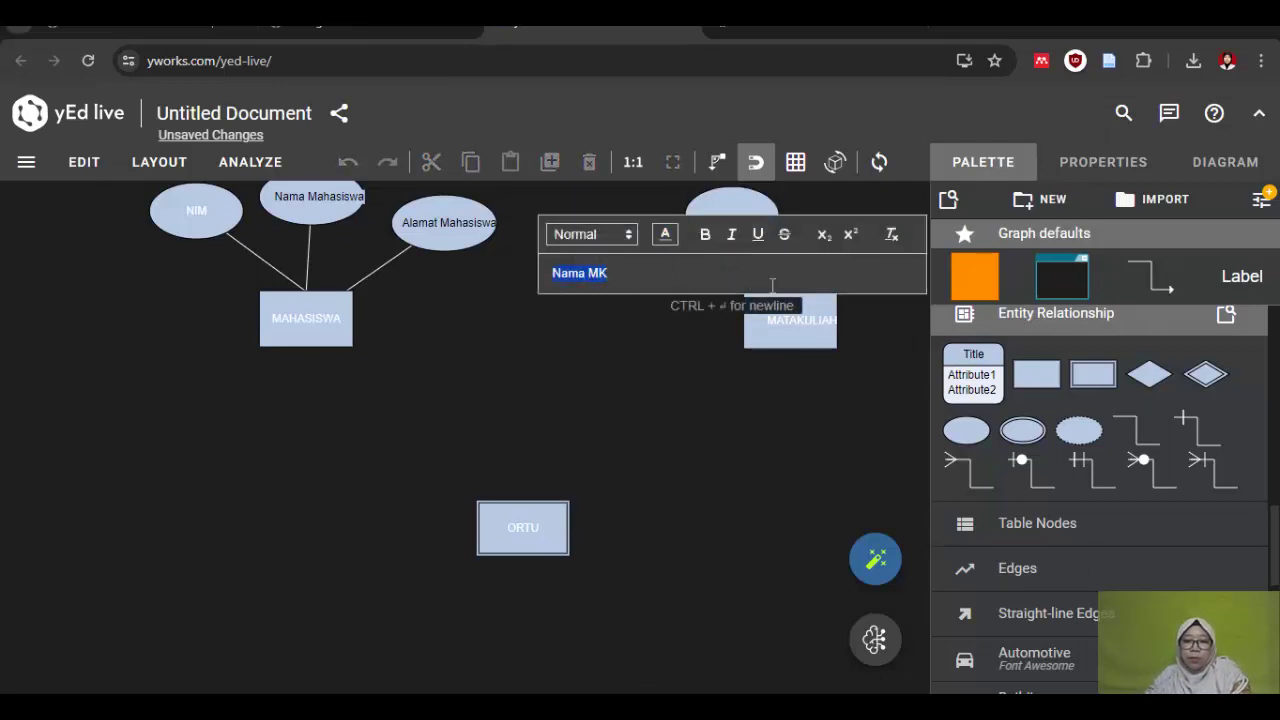
click(664, 236)
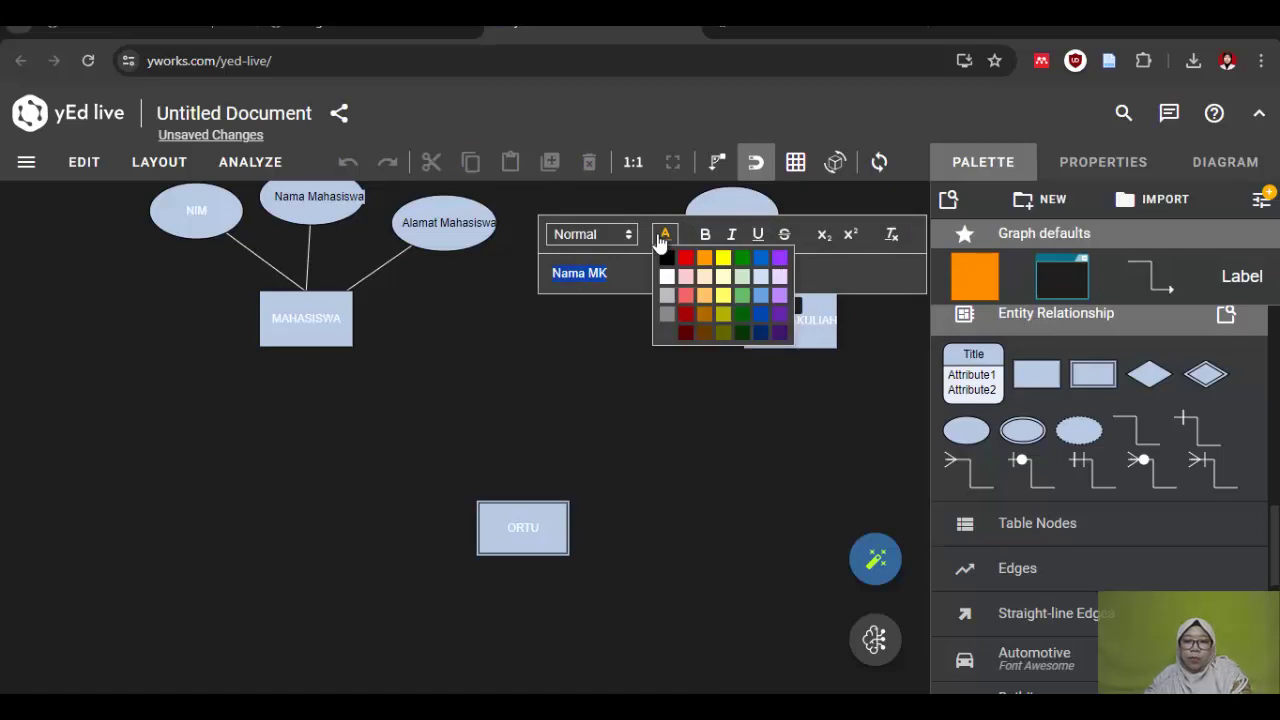
click(753, 425)
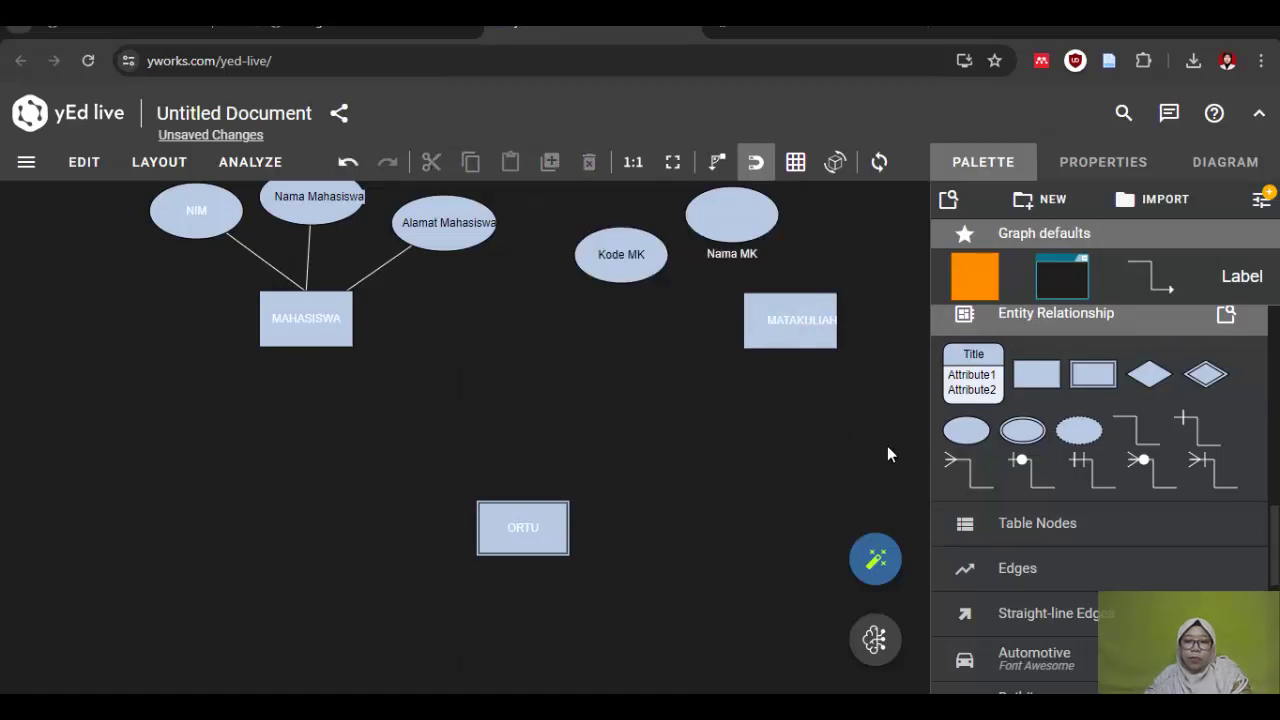
click(728, 257)
double_click(728, 257)
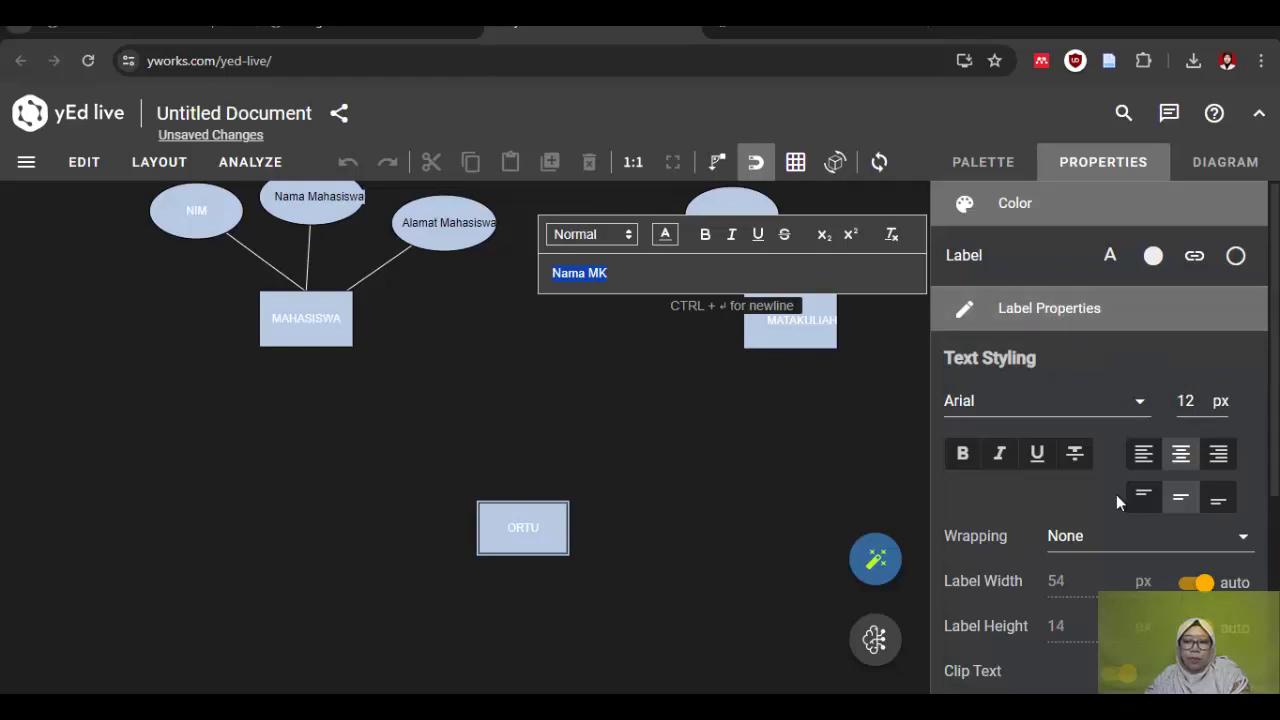
click(1111, 260)
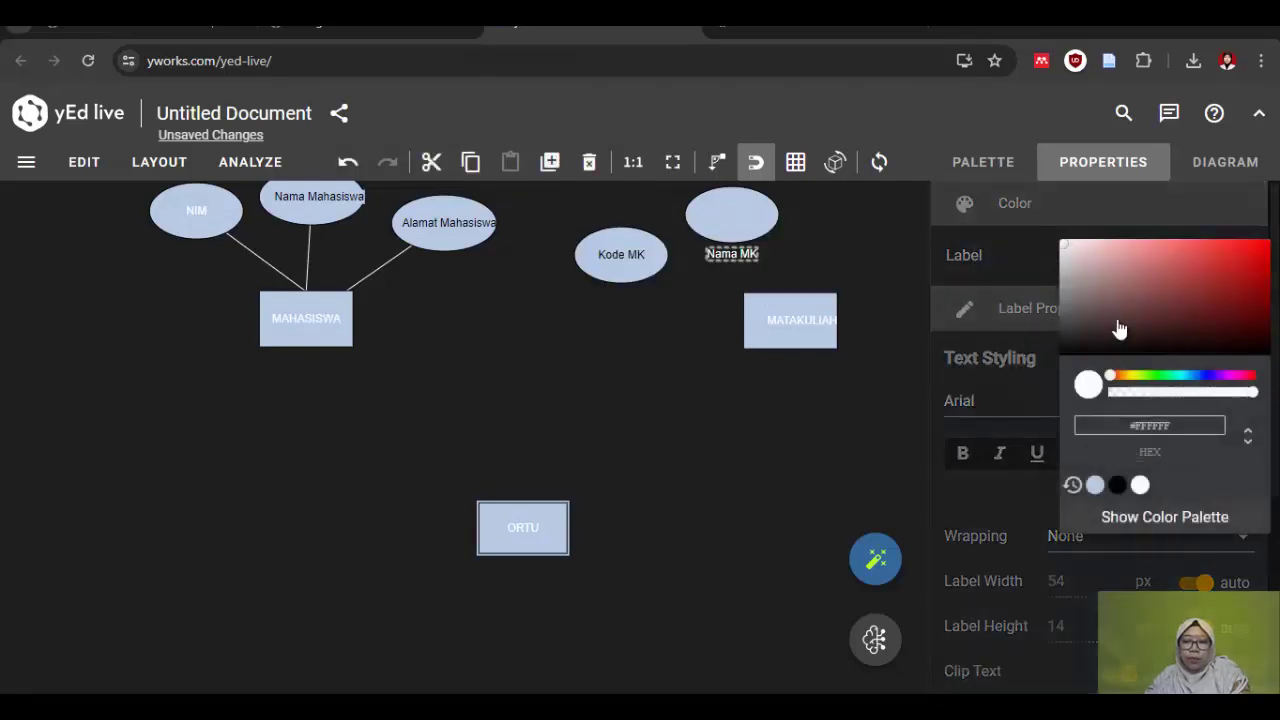
click(1117, 484)
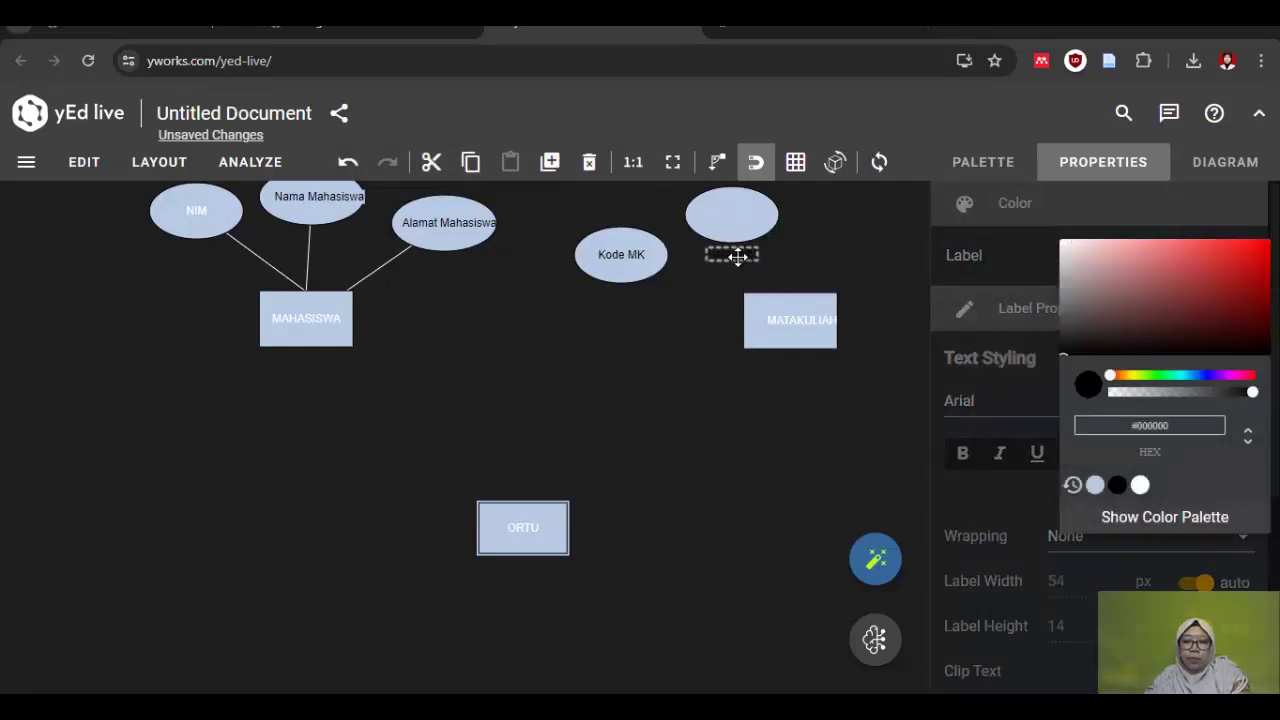
drag(737, 253, 740, 215)
click(983, 161)
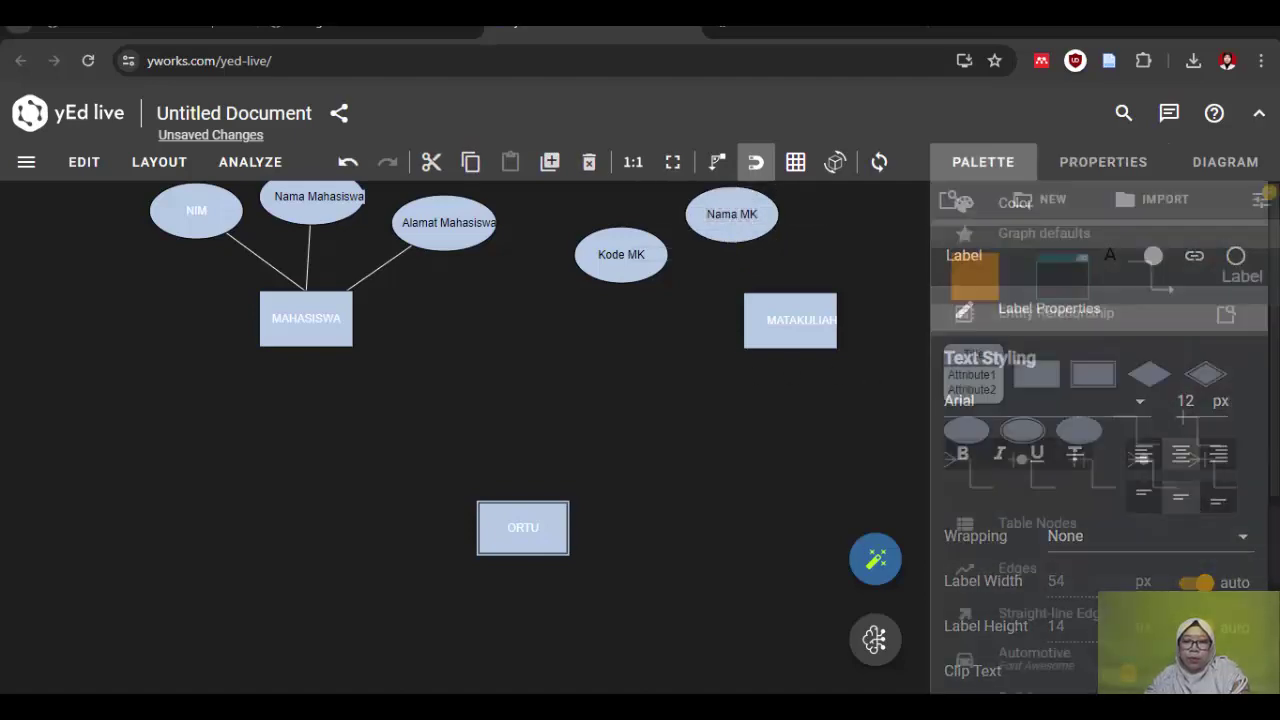
Step: Clear the selected attributes in the Word notes and return to yEd Live
key(alt+Tab)
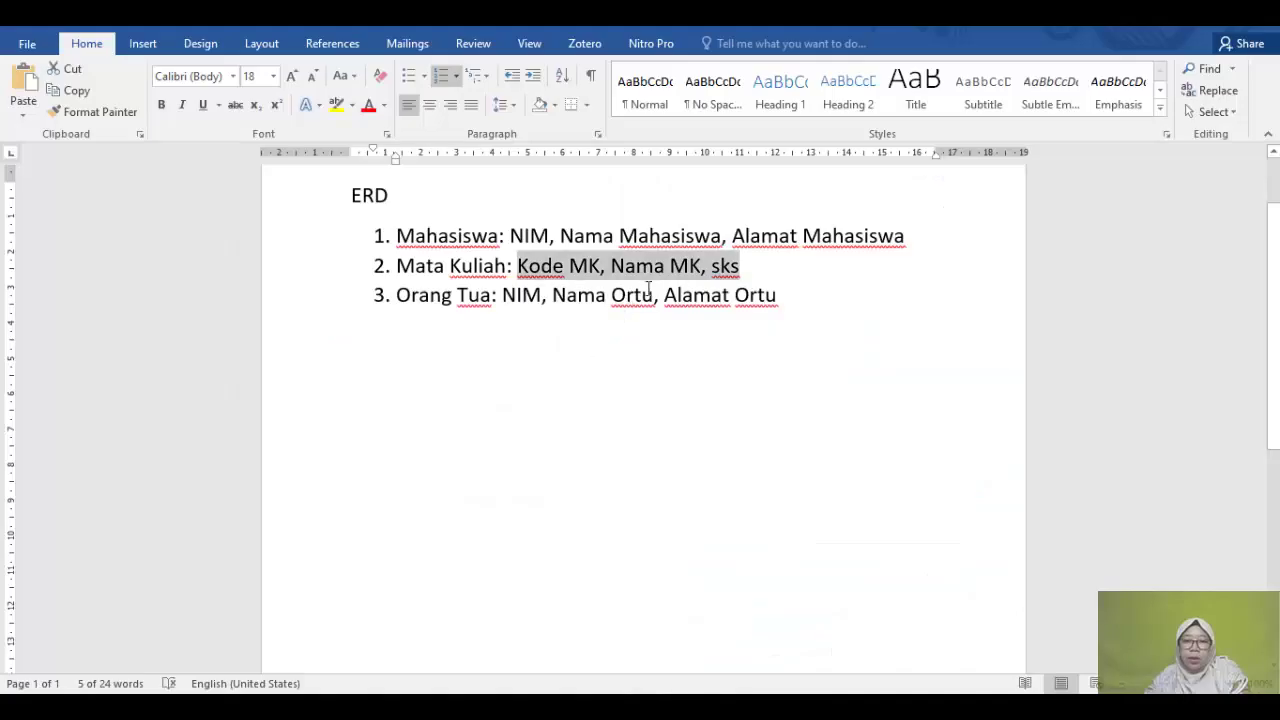
click(803, 517)
key(alt+Tab)
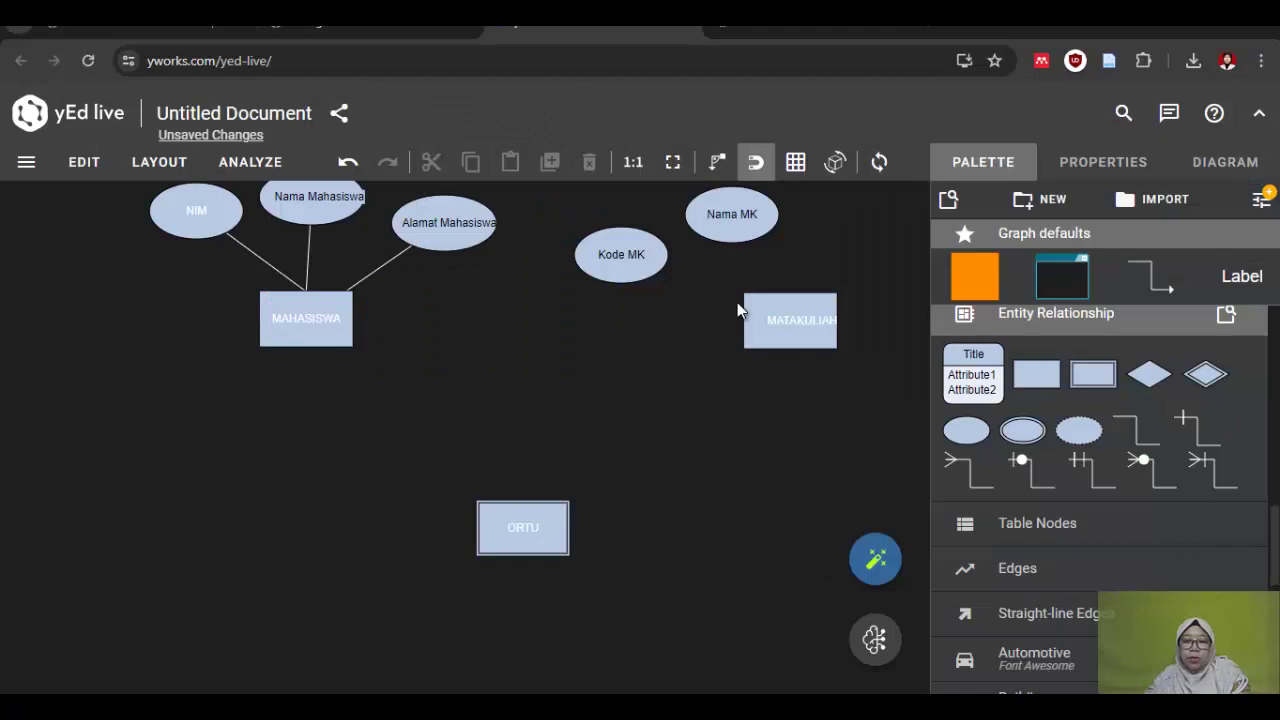
Step: Add an attribute ellipse labelled 'sks' right of Nama MK, with black label text
drag(966, 430, 863, 247)
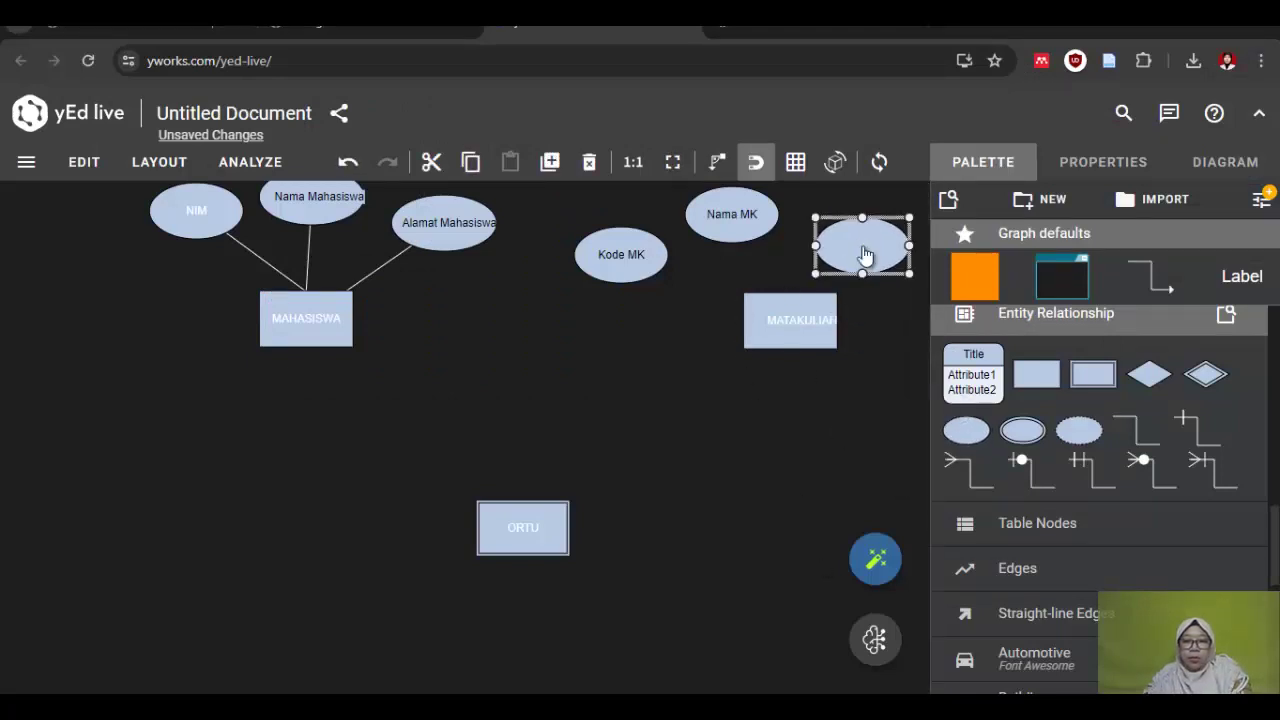
double_click(865, 256)
text(sks)
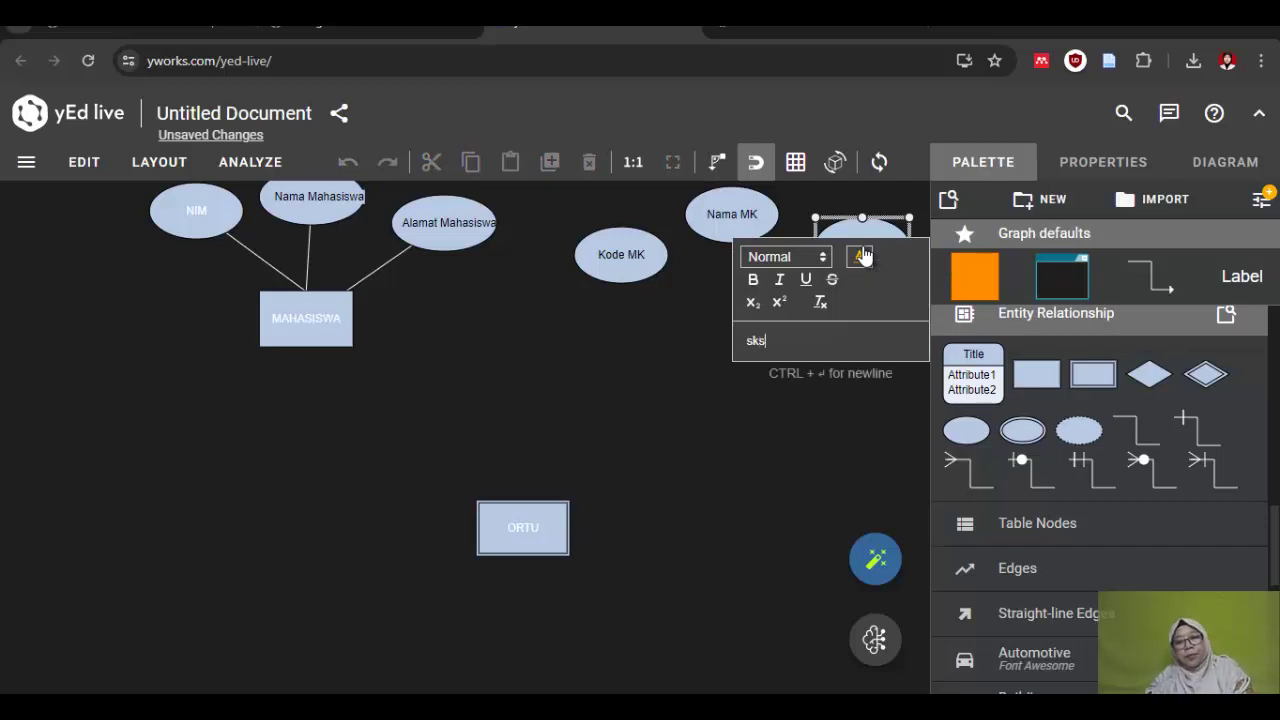
click(1103, 161)
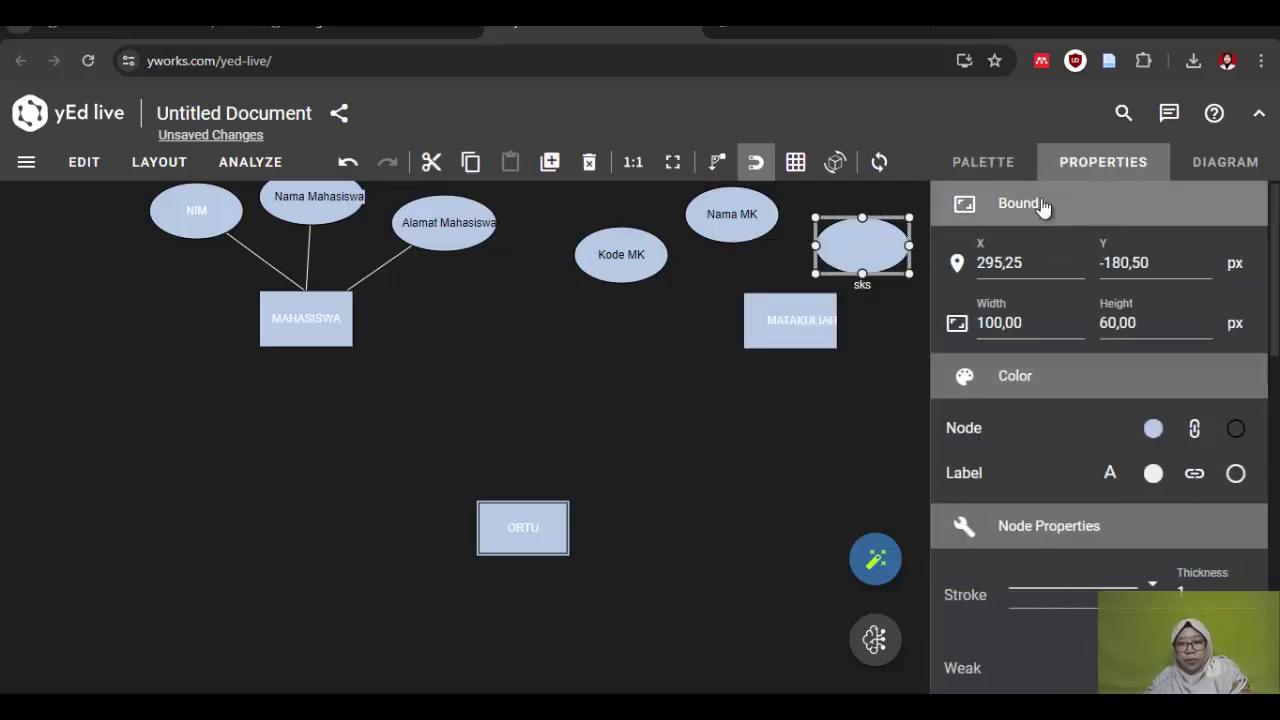
click(1110, 478)
click(1119, 636)
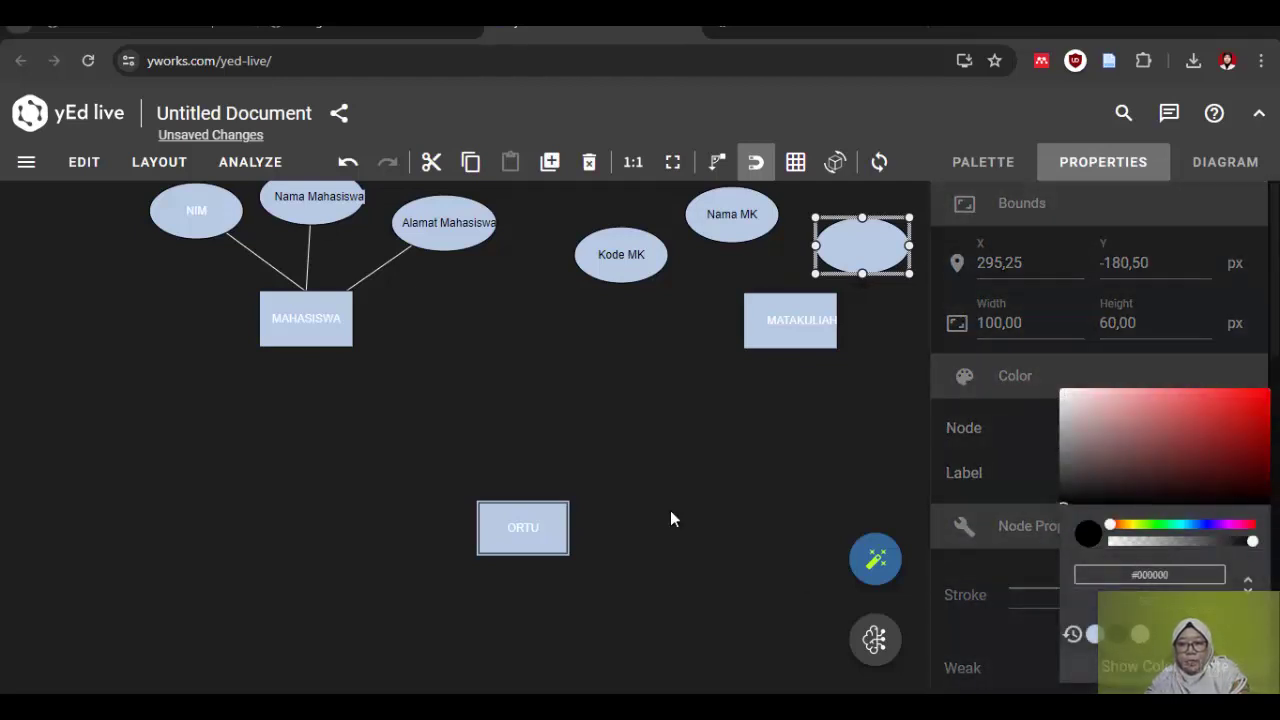
click(671, 516)
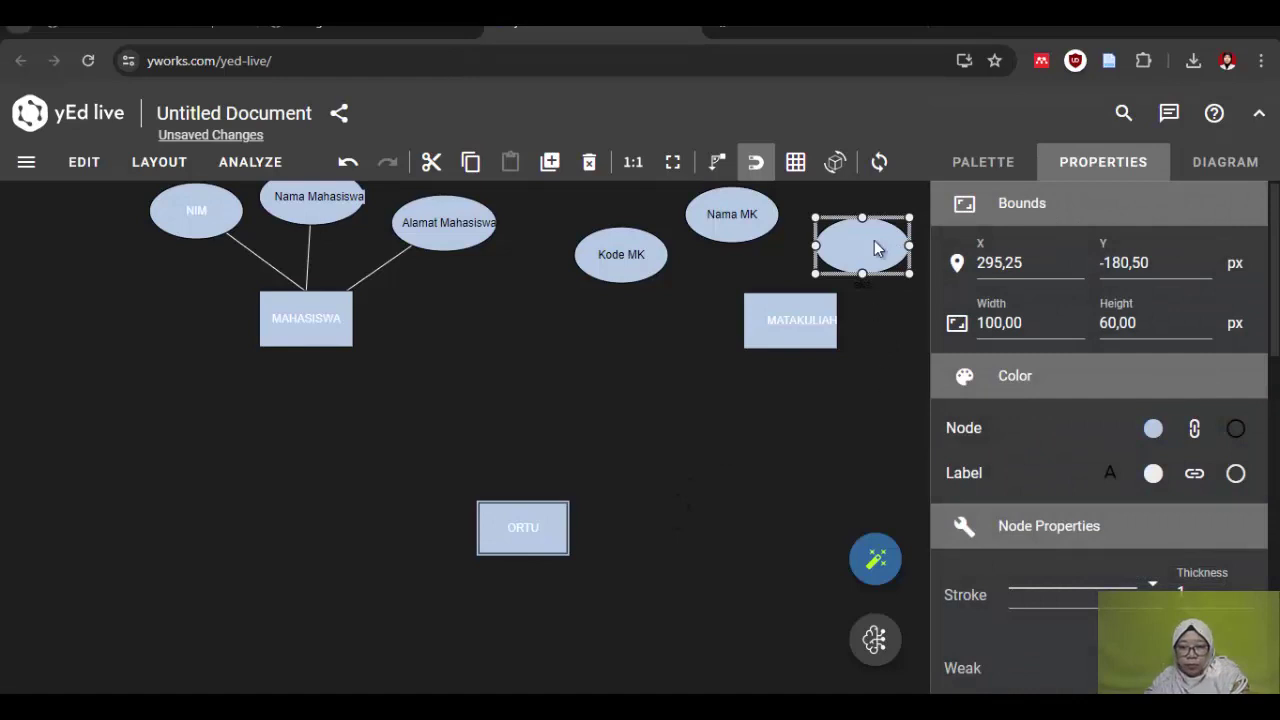
Step: Re-confirm the sks label text and select the label sitting under the ellipse
click(870, 244)
double_click(862, 256)
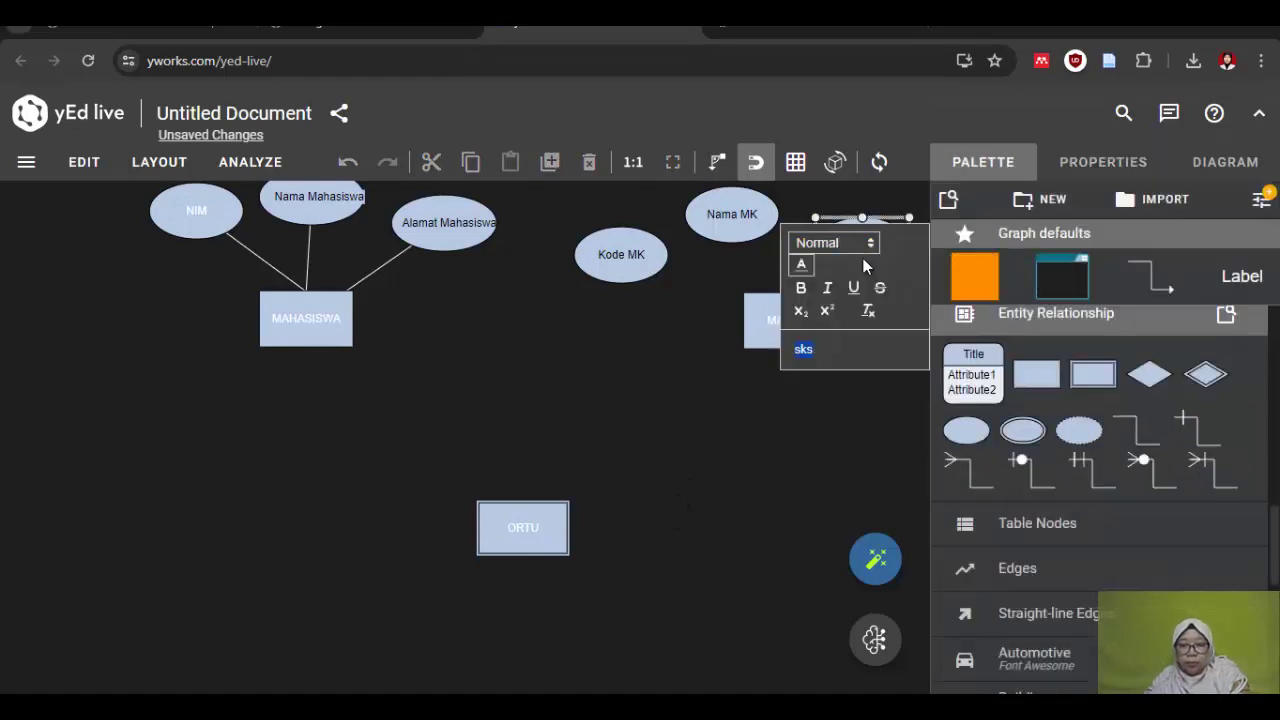
click(743, 409)
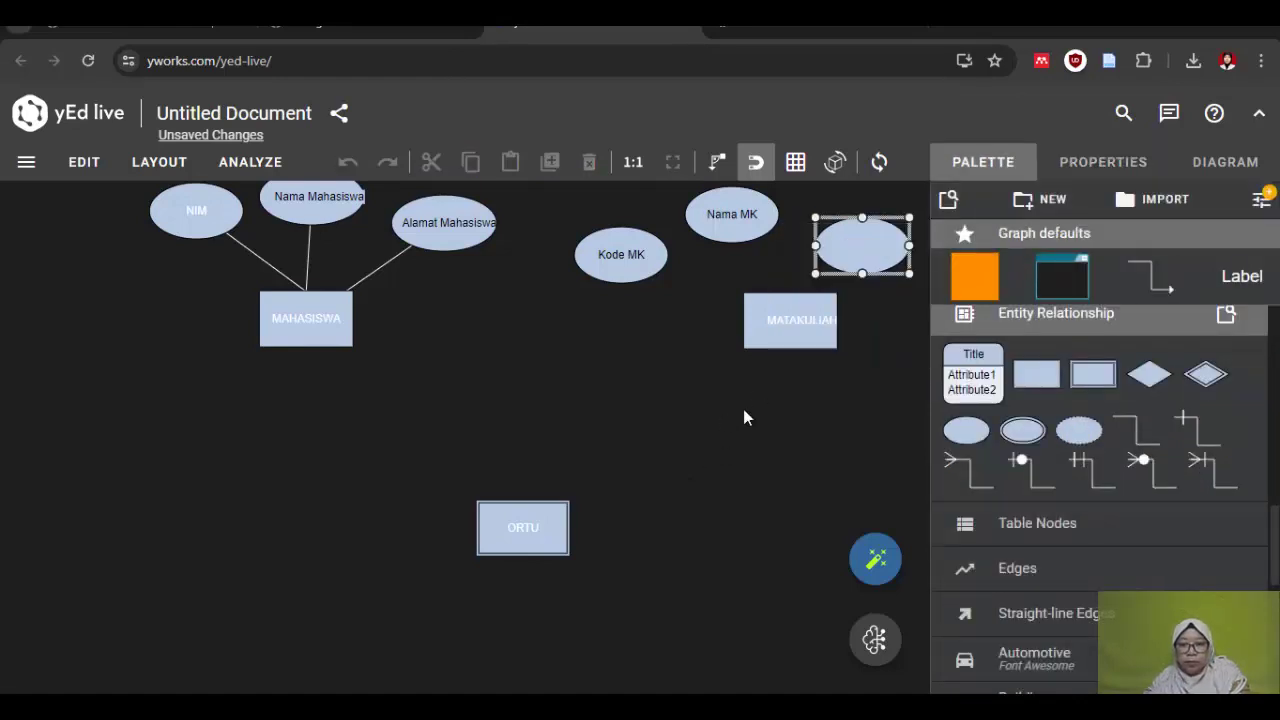
double_click(853, 249)
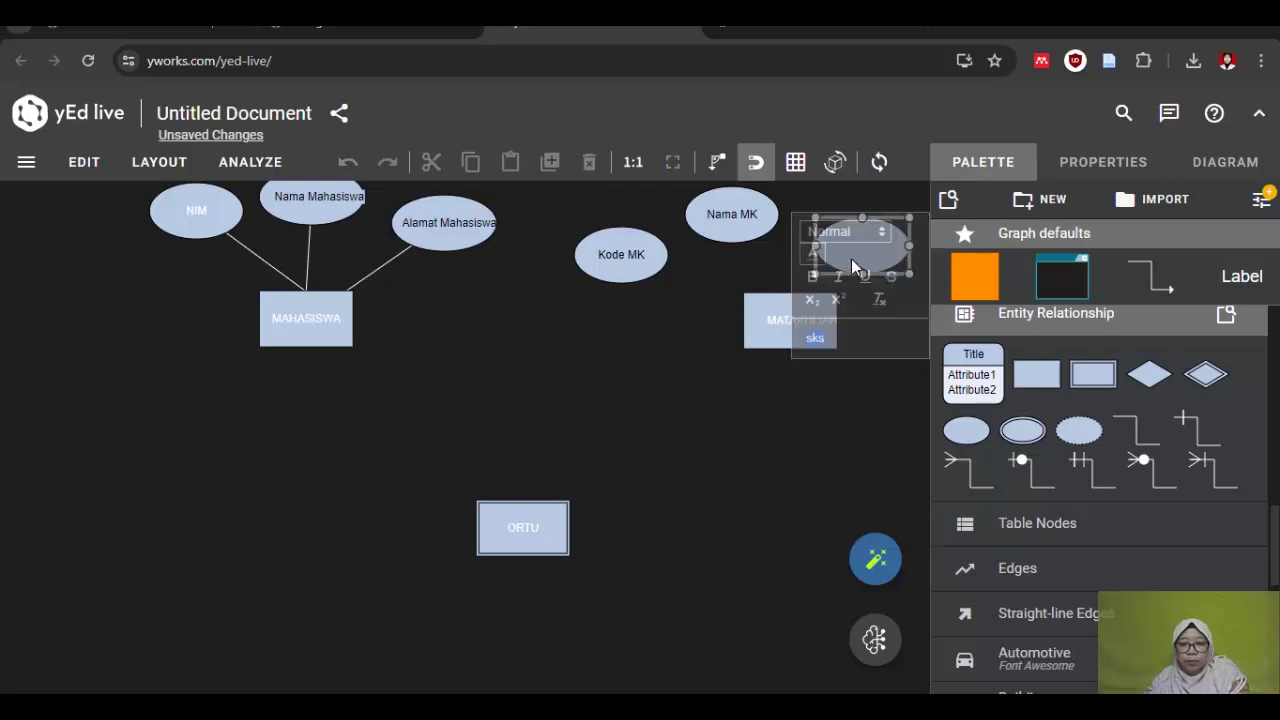
click(836, 339)
key(Return)
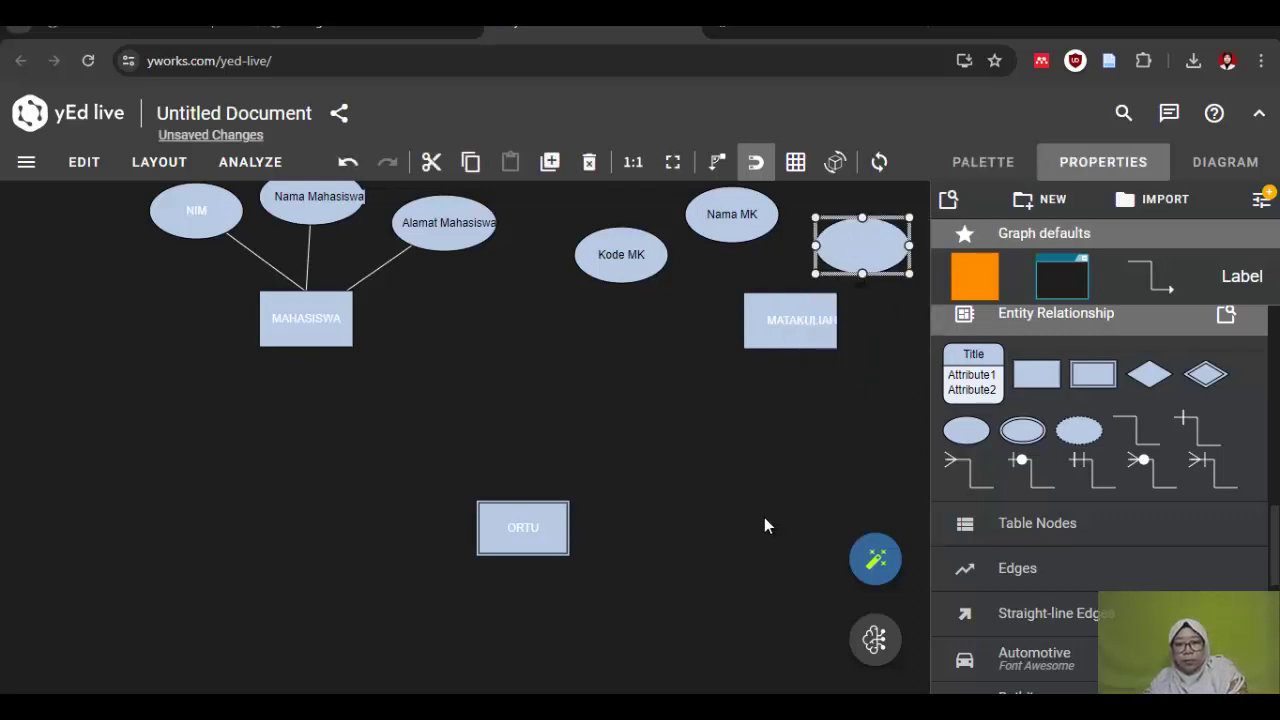
scroll(764, 520, down, 3)
click(848, 396)
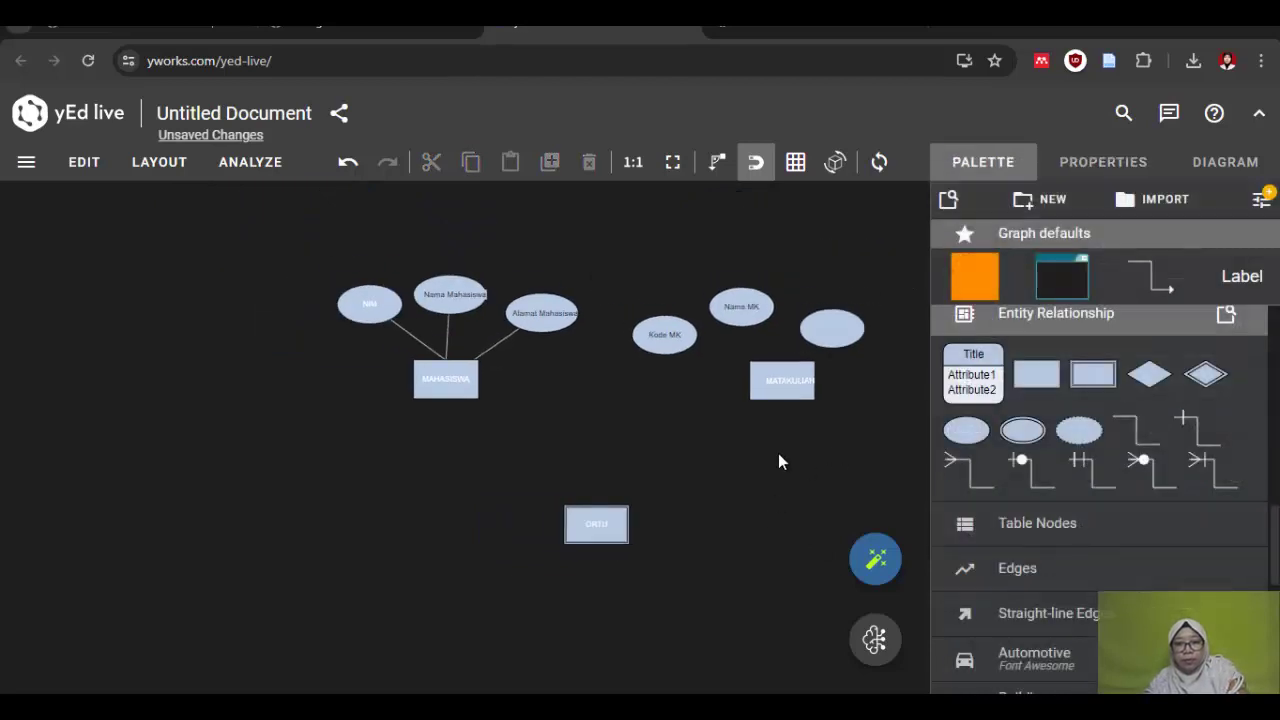
scroll(851, 420, up, 5)
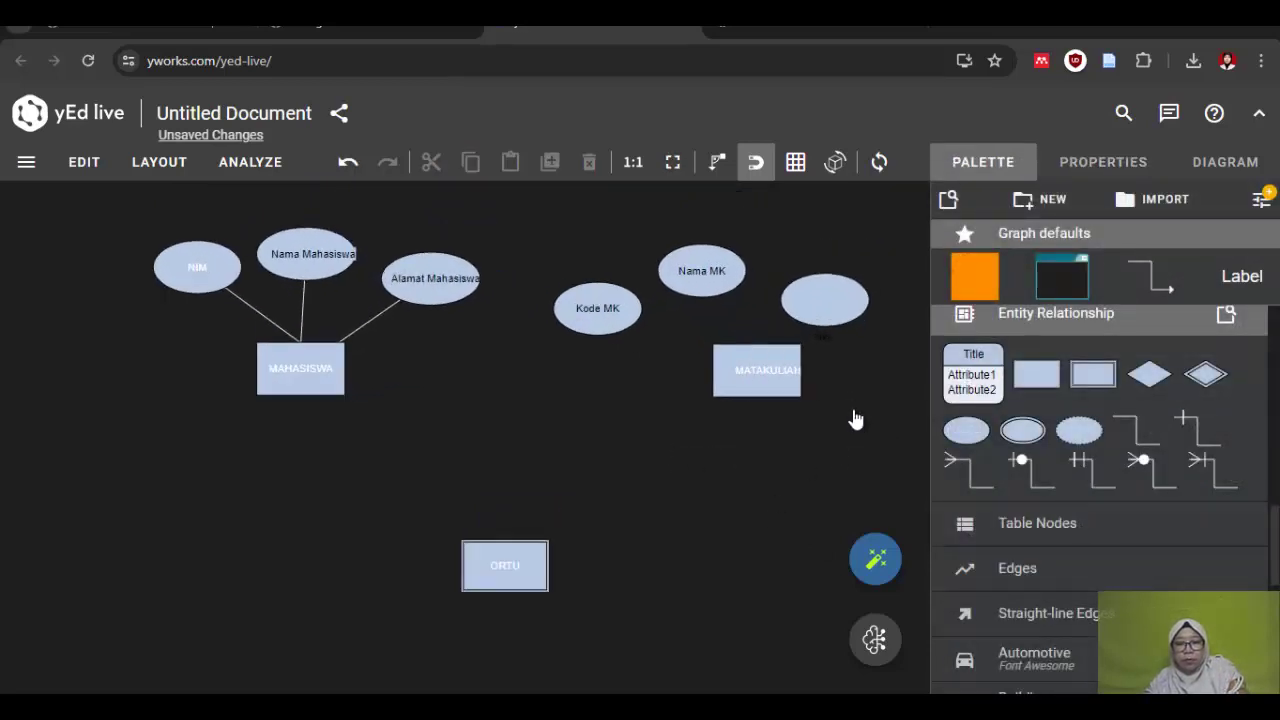
click(829, 253)
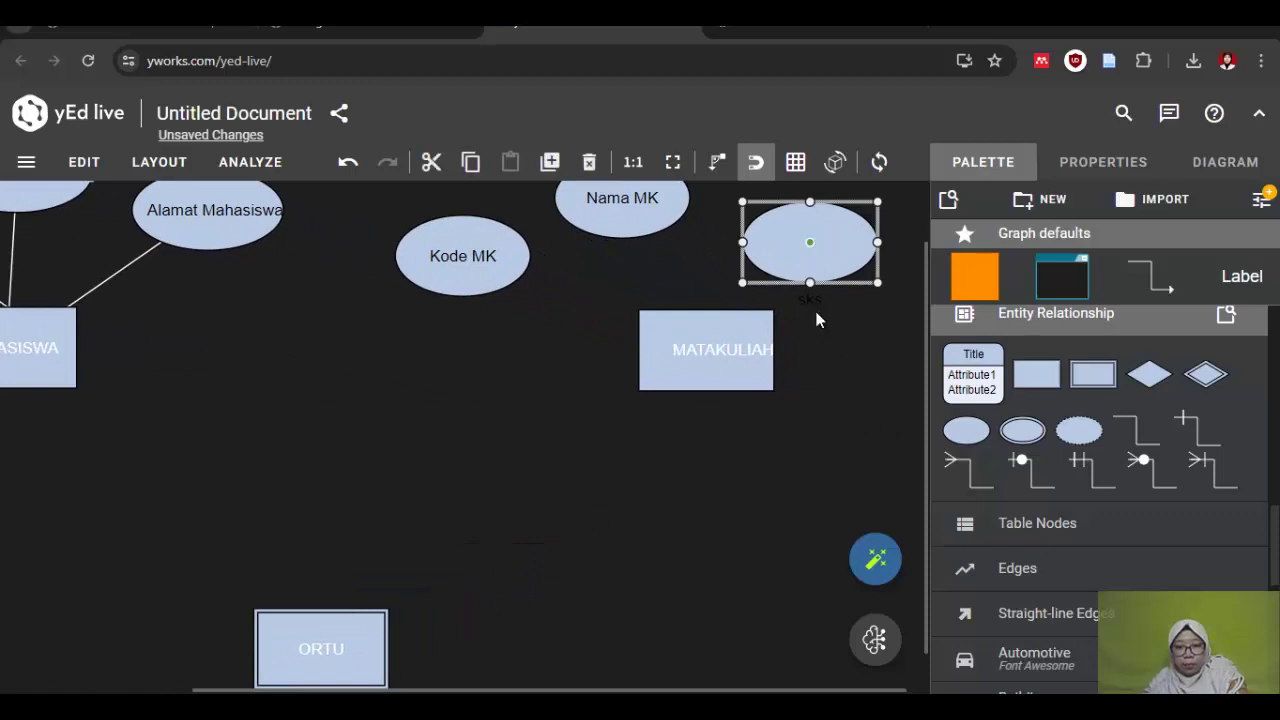
click(809, 299)
Step: Centre the sks label in its ellipse and shift MATAKULIAH slightly left
drag(809, 298, 809, 242)
click(757, 443)
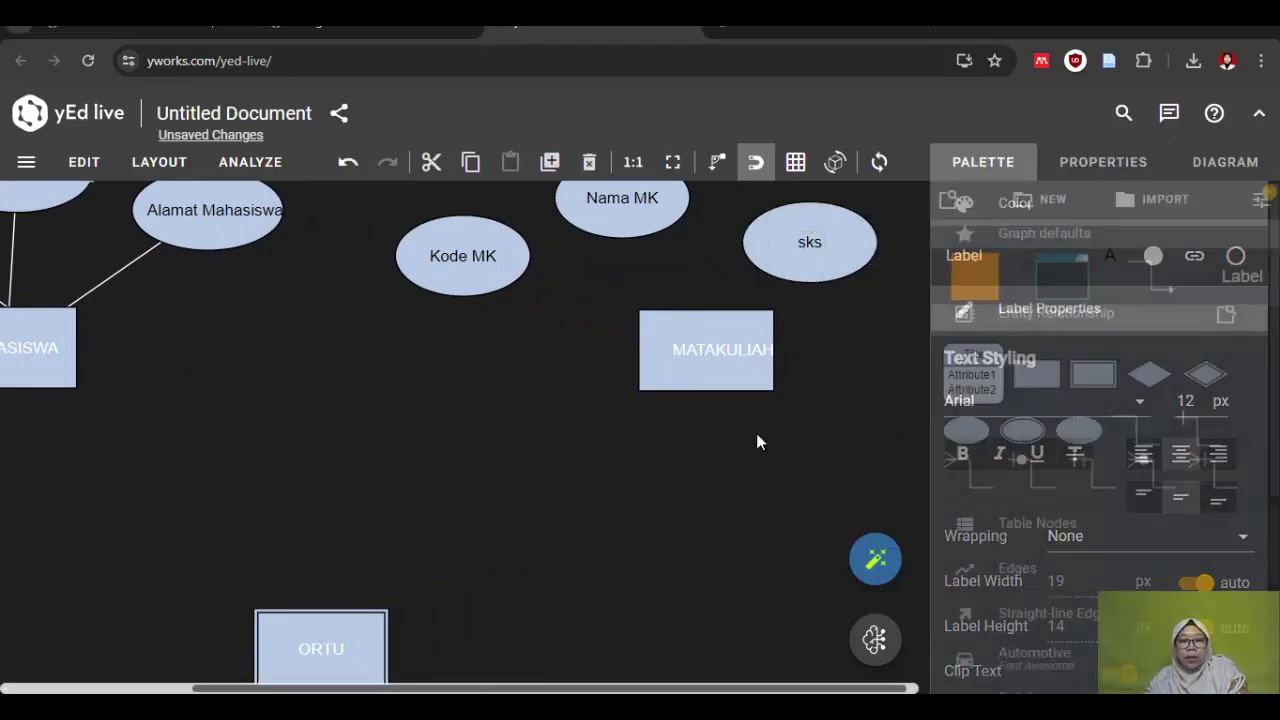
click(709, 370)
drag(709, 370, 654, 371)
click(879, 473)
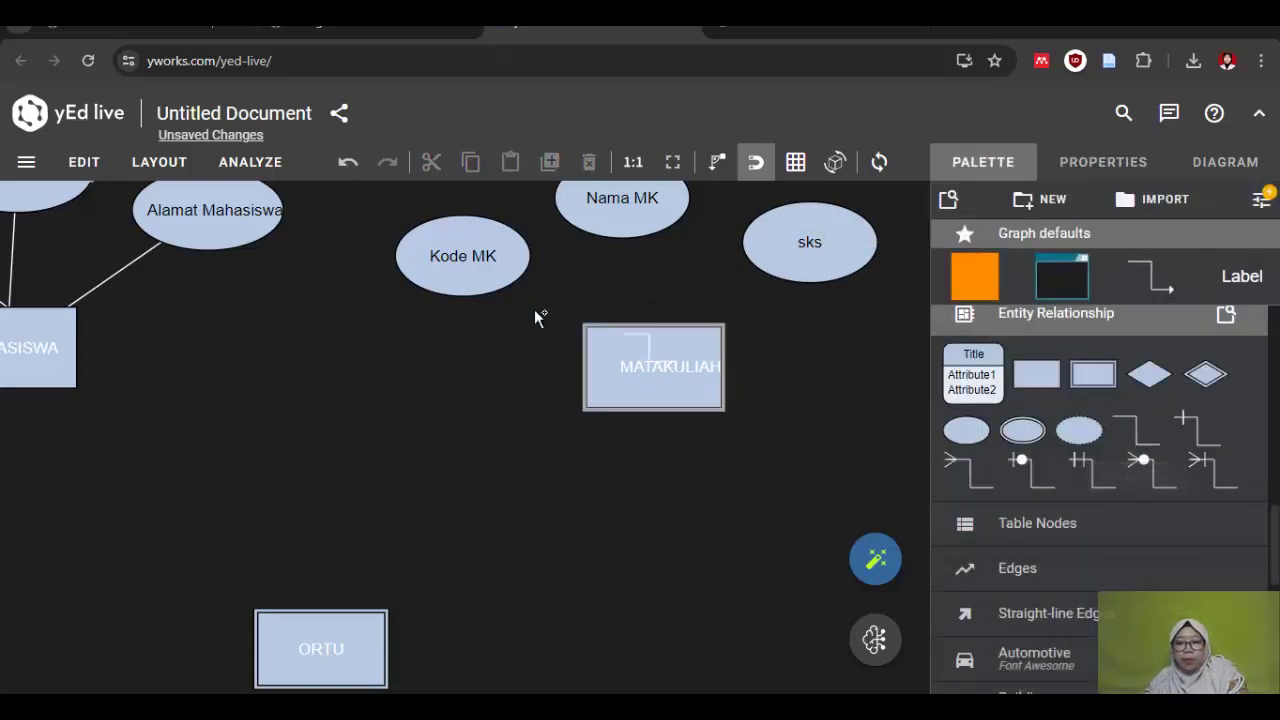
Step: Connect Kode MK to the top of MATAKULIAH with a line
drag(458, 275, 603, 358)
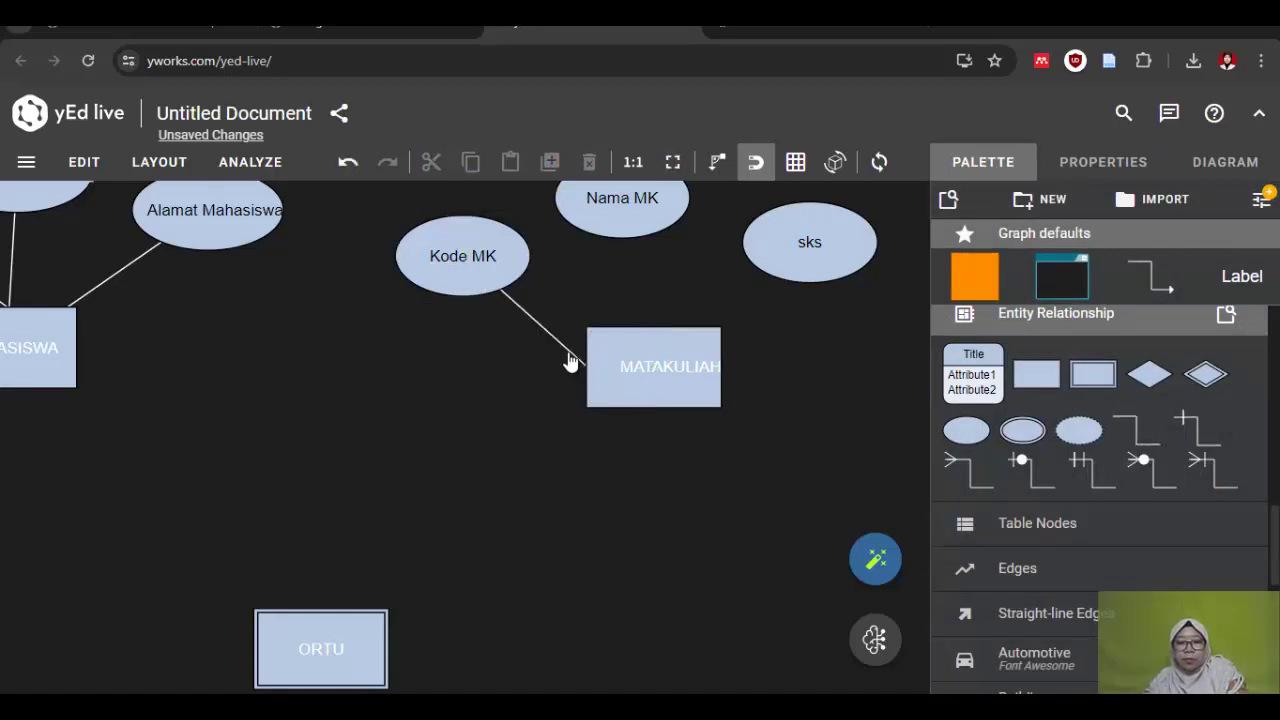
click(584, 366)
drag(584, 366, 623, 336)
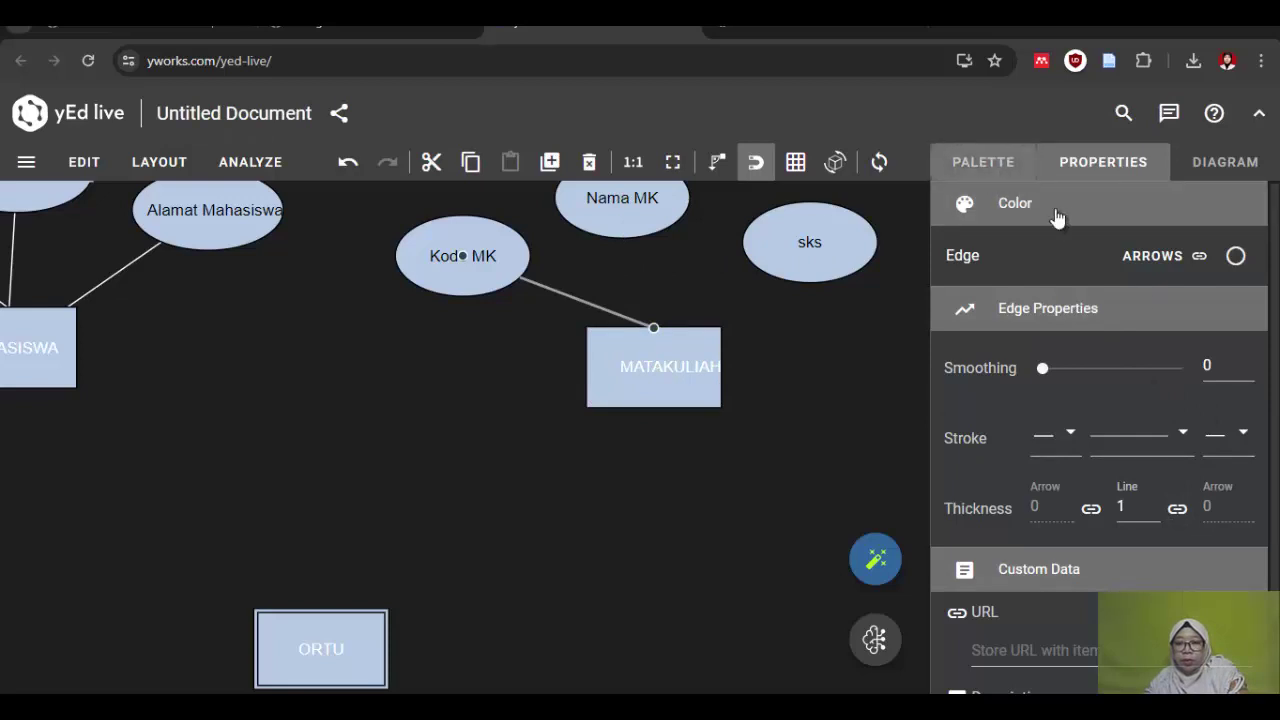
click(995, 165)
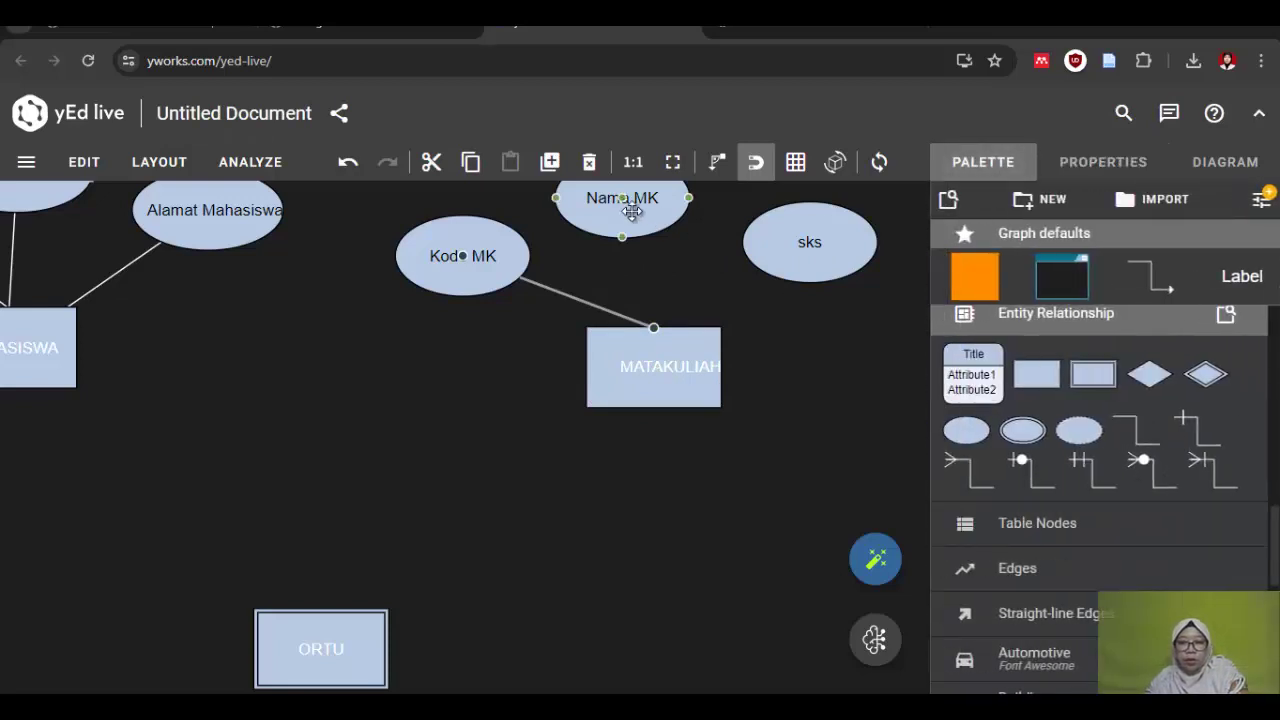
Step: Nudge Nama MK into place and connect sks and Nama MK to MATAKULIAH
mouse_move(634, 201)
mouse_down()
mouse_move(634, 306)
mouse_move(640, 220)
mouse_up()
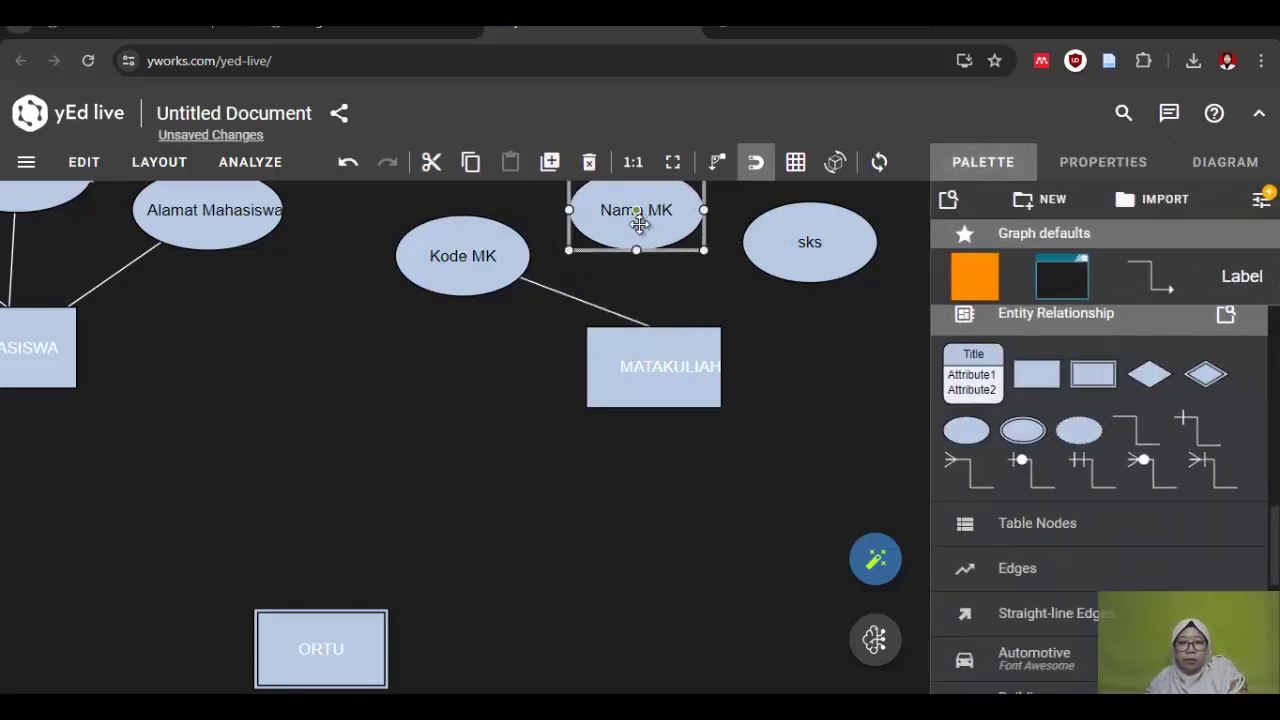
click(1155, 420)
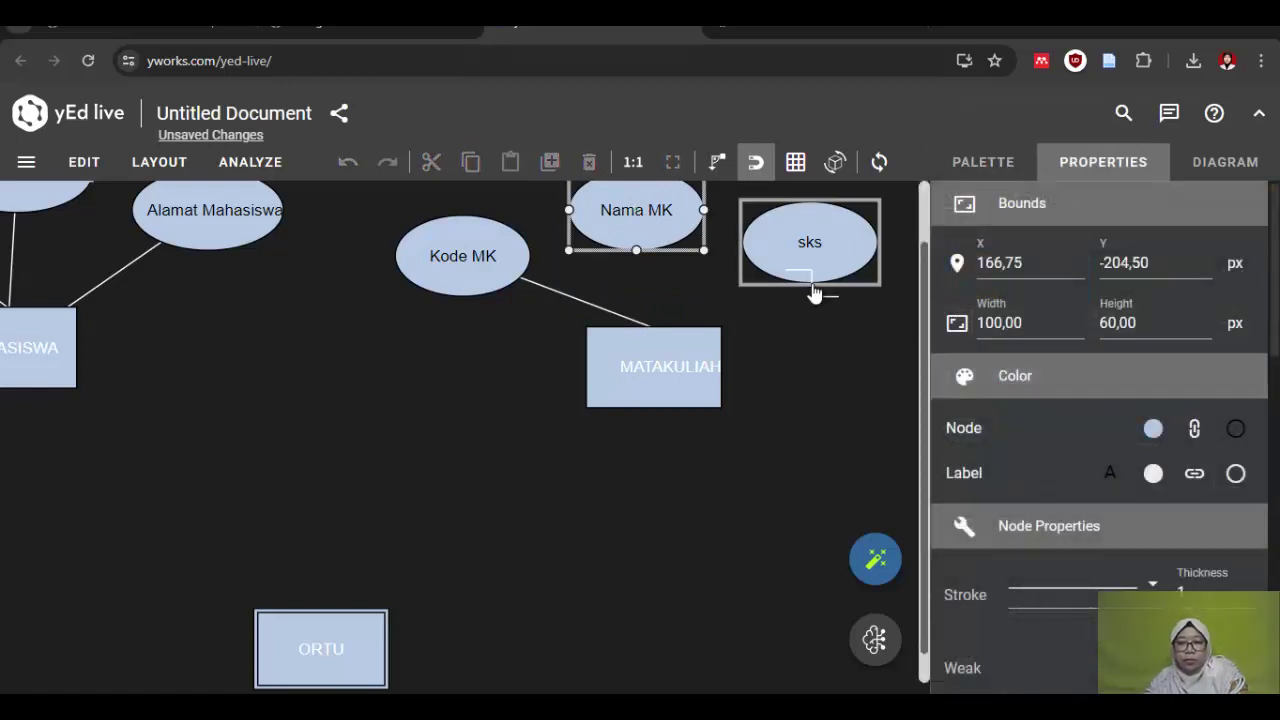
drag(814, 289, 662, 364)
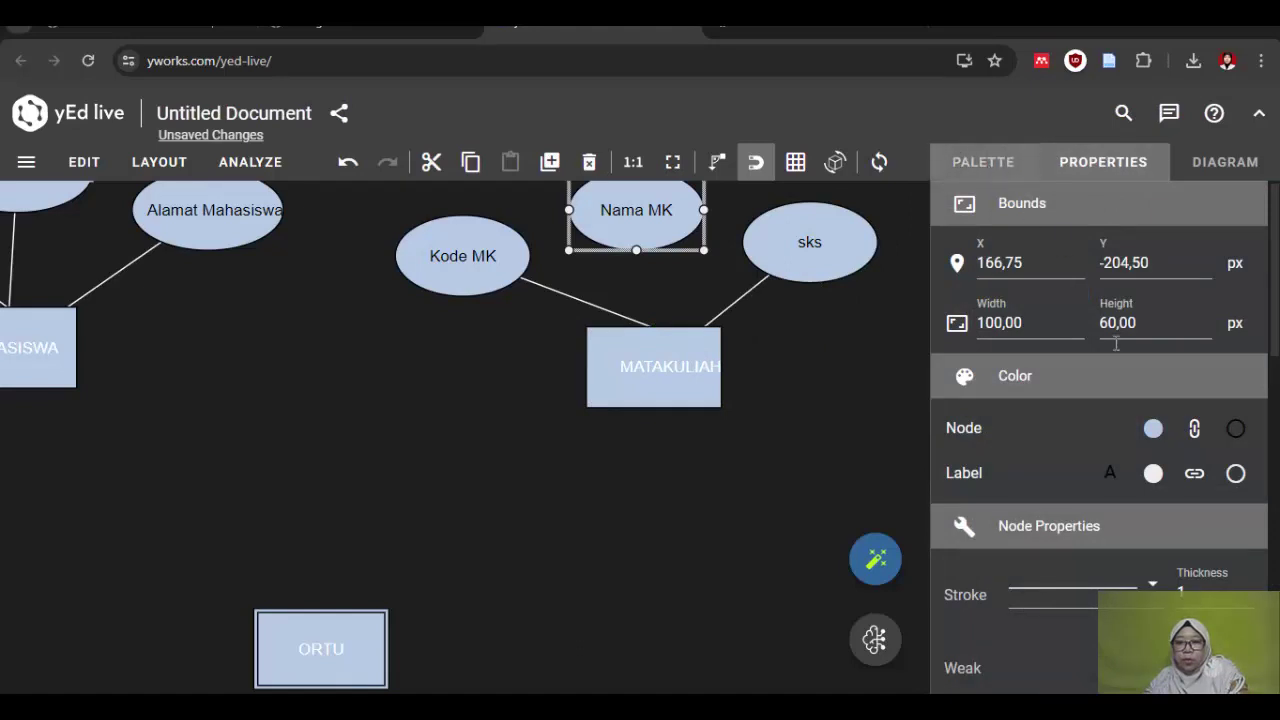
click(986, 164)
drag(636, 250, 648, 362)
click(634, 583)
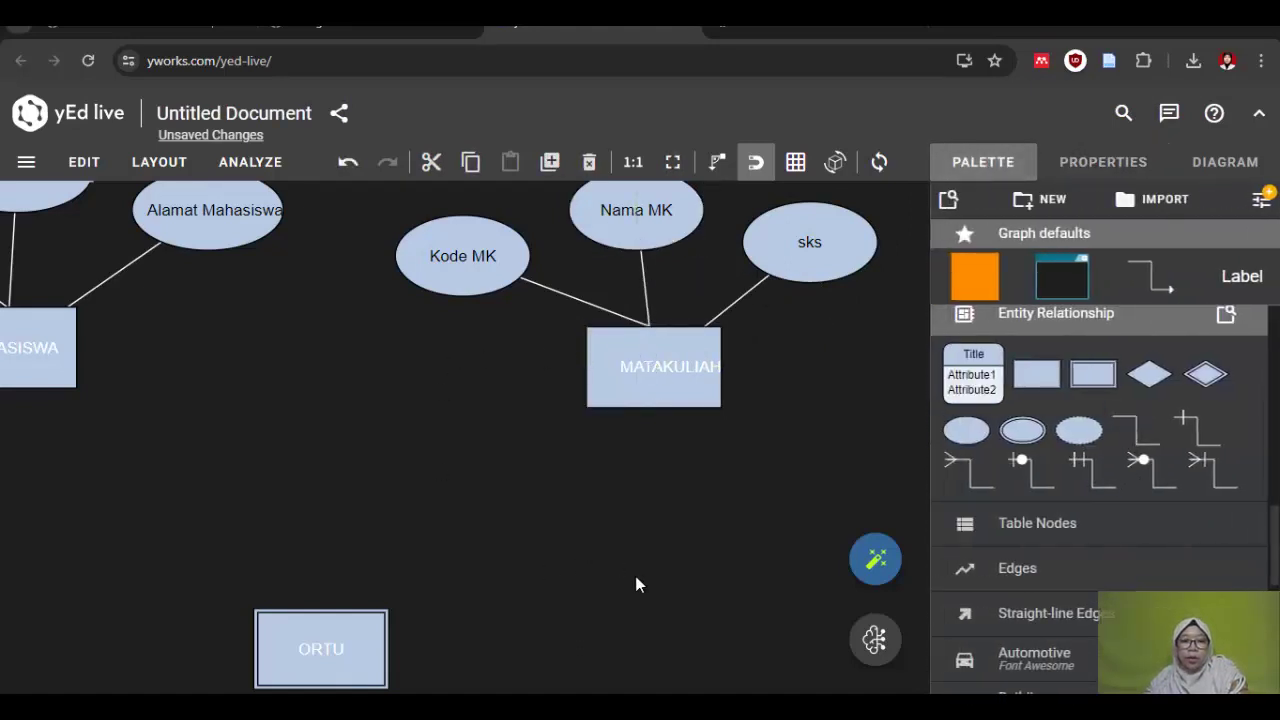
click(339, 610)
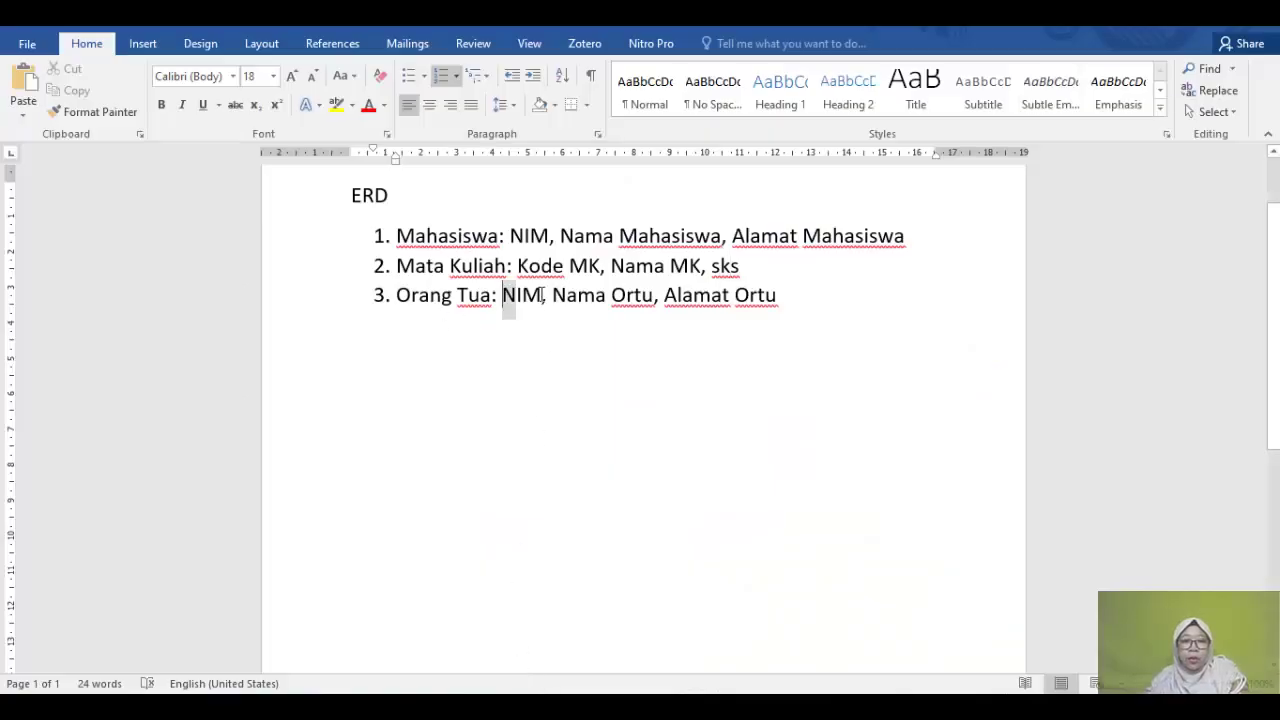
Step: Check the Orang Tua attributes (NIM, Nama Ortu, Alamat Ortu) in Word, then select ORTU in yEd Live
drag(543, 294, 760, 316)
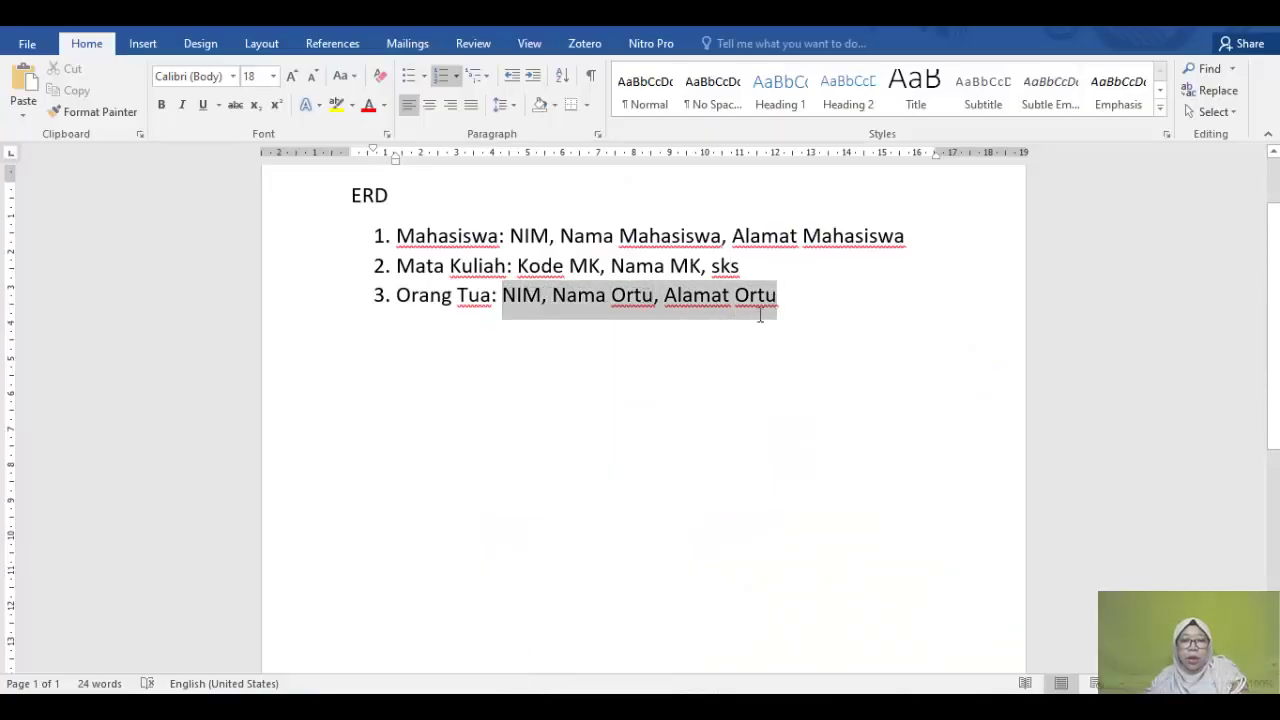
key(alt+Tab)
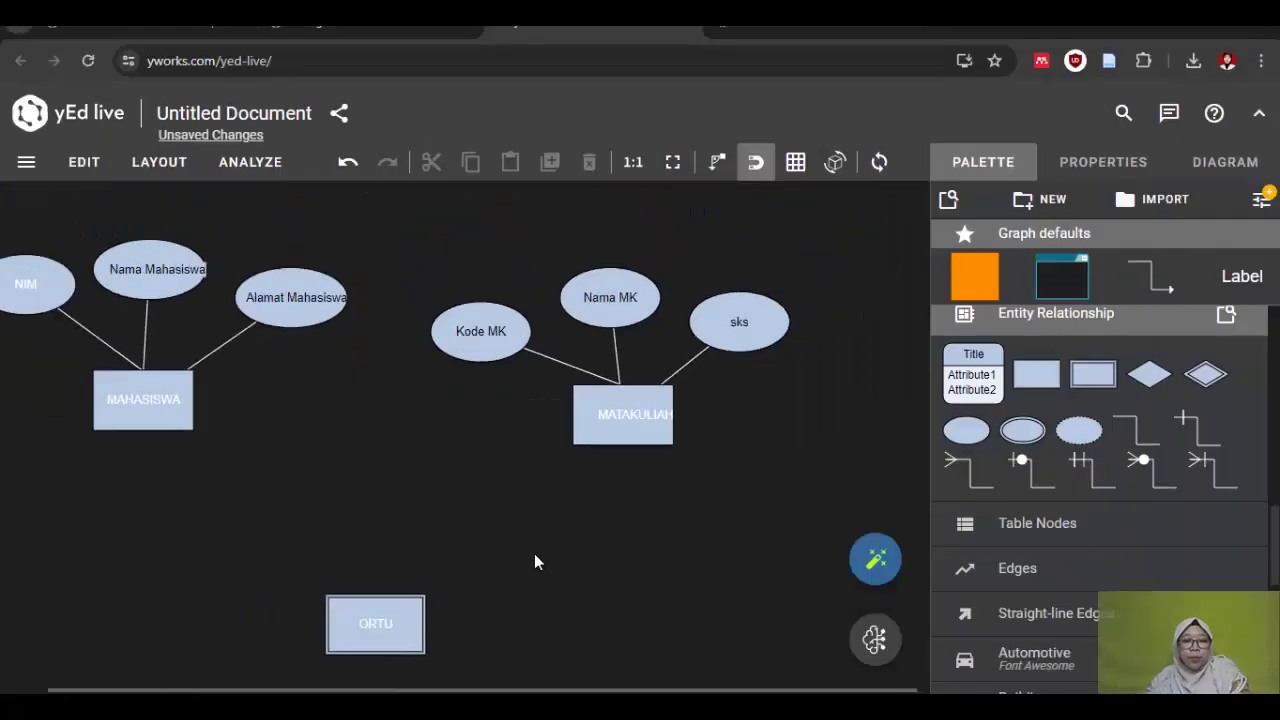
scroll(535, 557, down, 2)
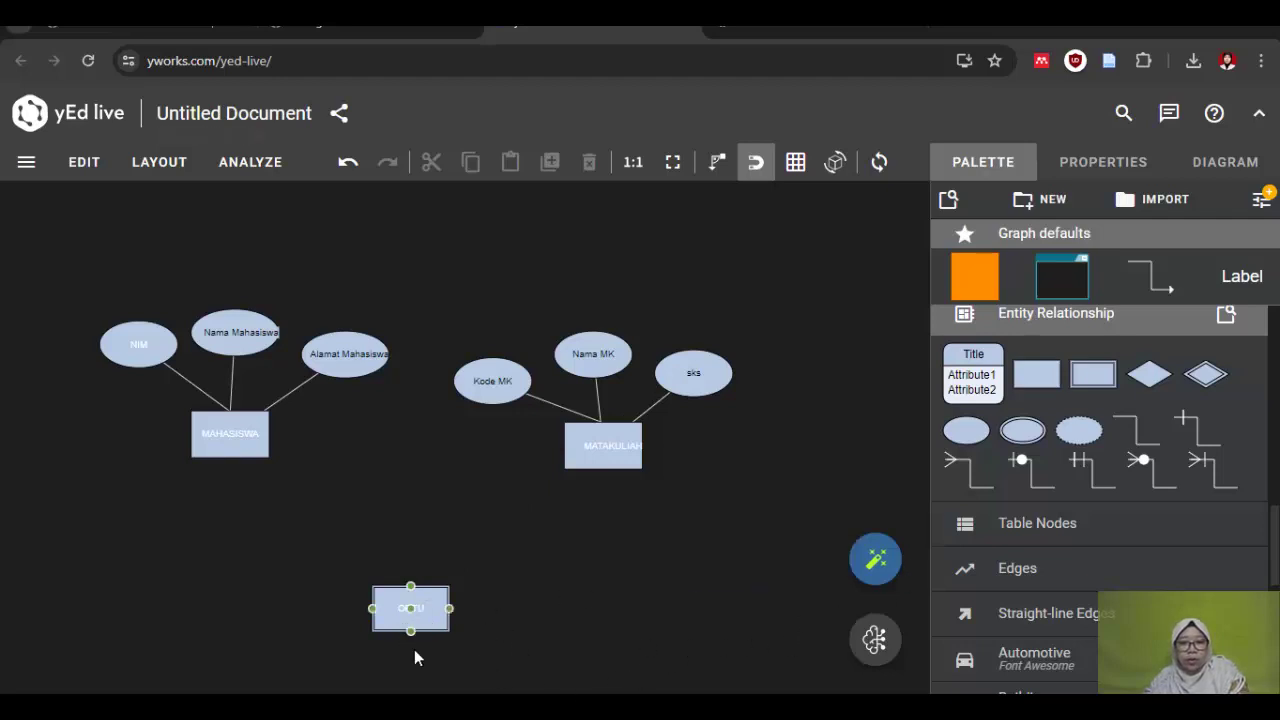
scroll(410, 658, down, 5)
scroll(404, 664, up, 5)
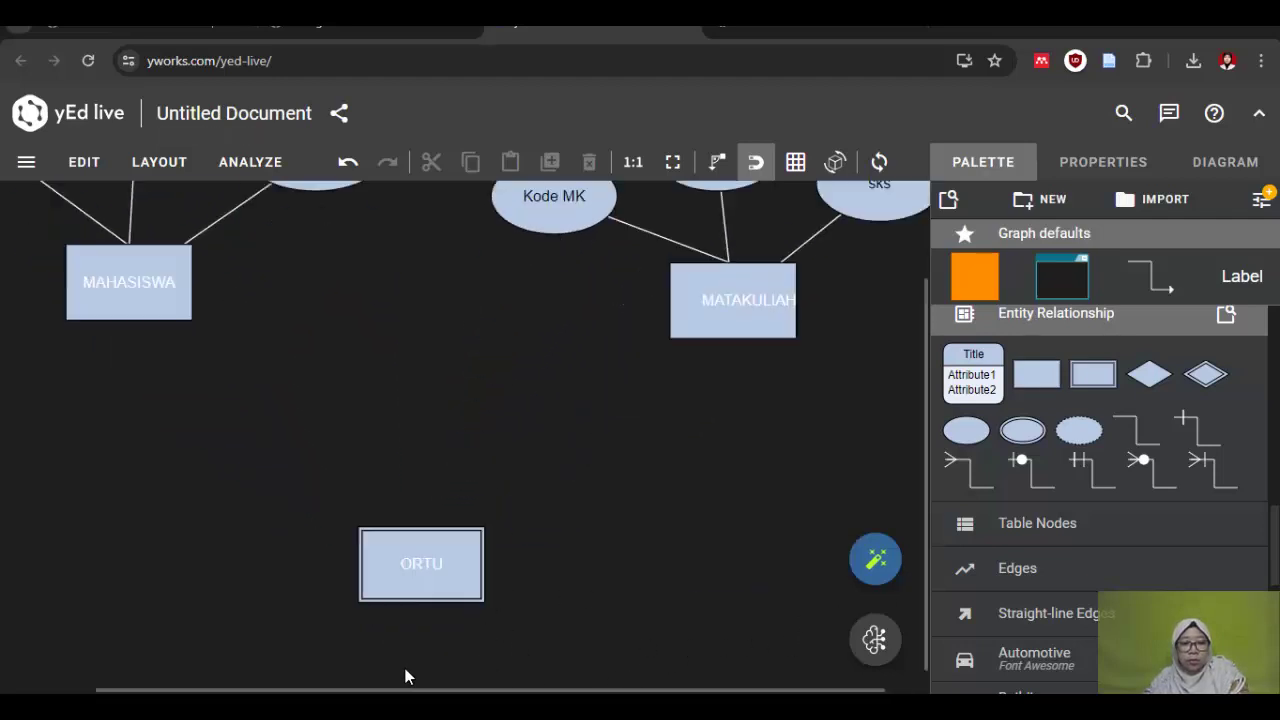
scroll(411, 645, down, 3)
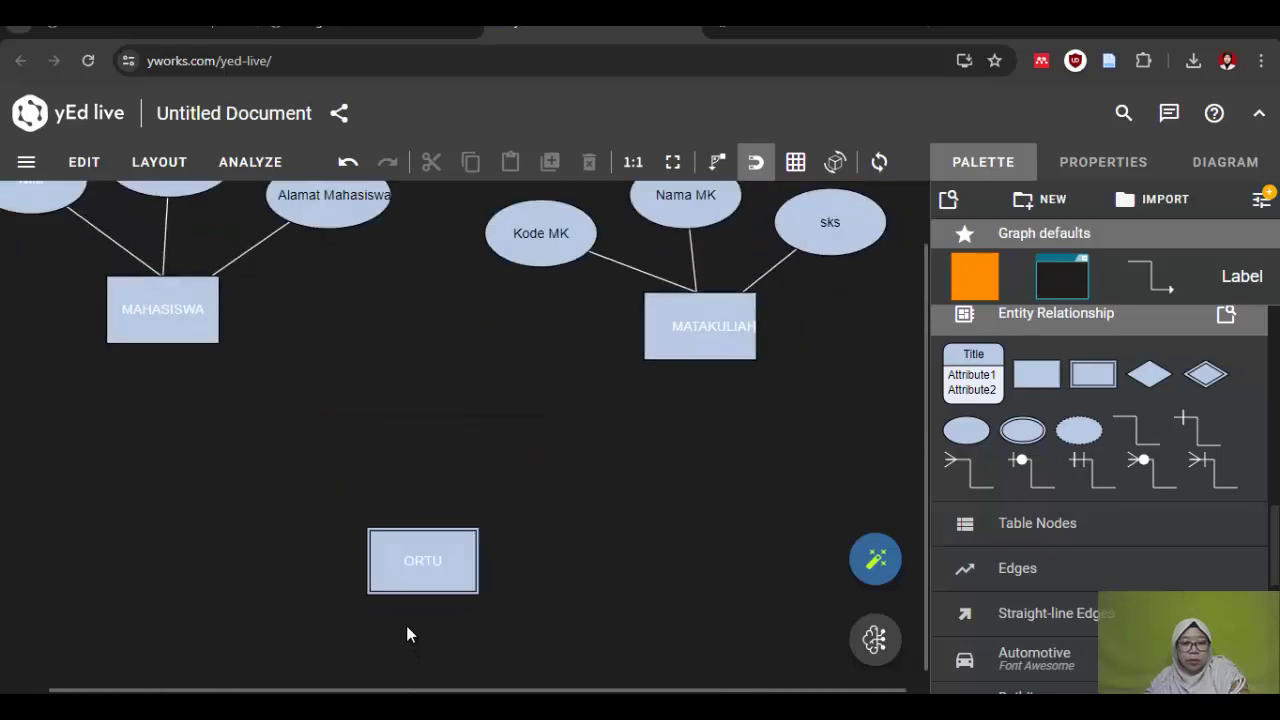
scroll(451, 632, down, 1)
scroll(430, 636, up, 2)
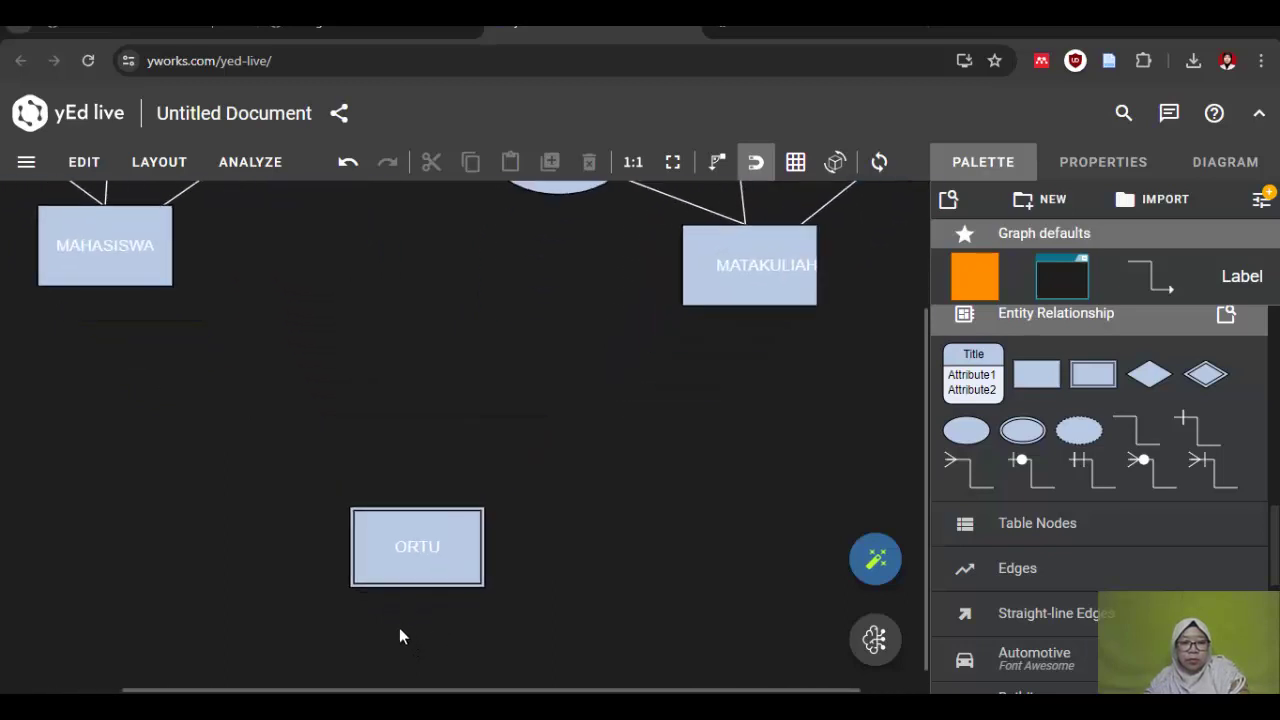
click(402, 575)
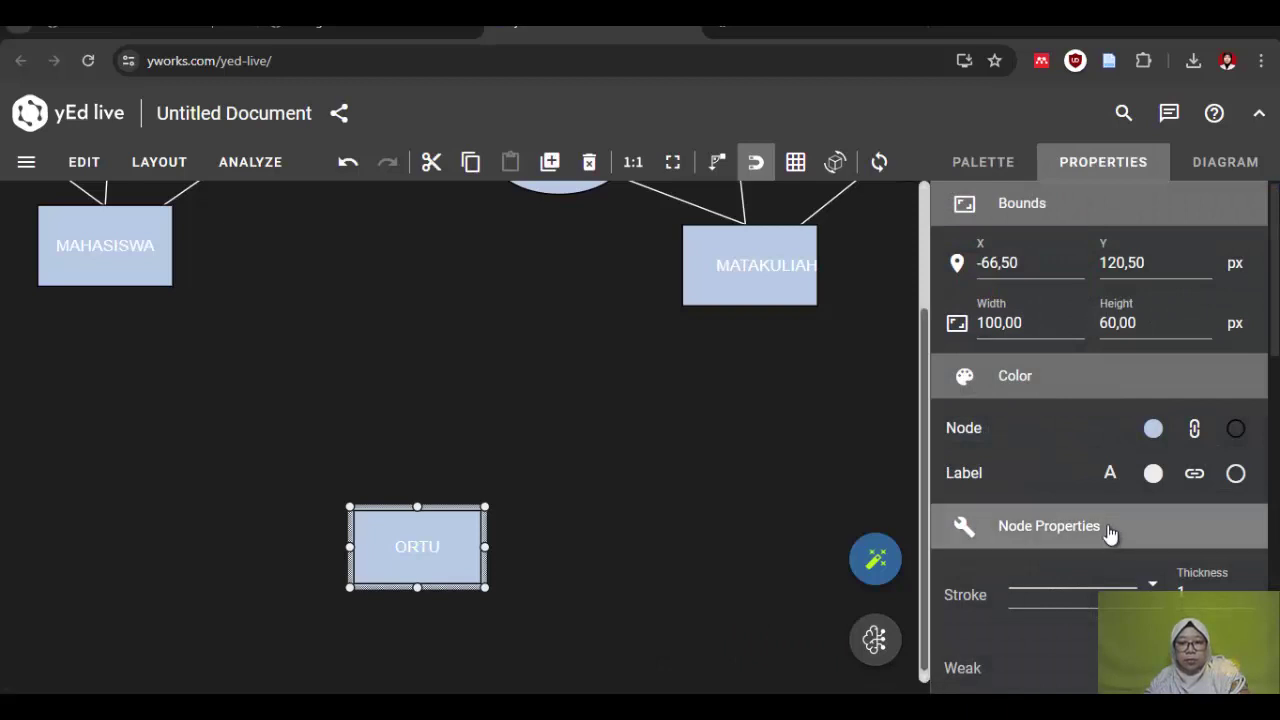
click(975, 162)
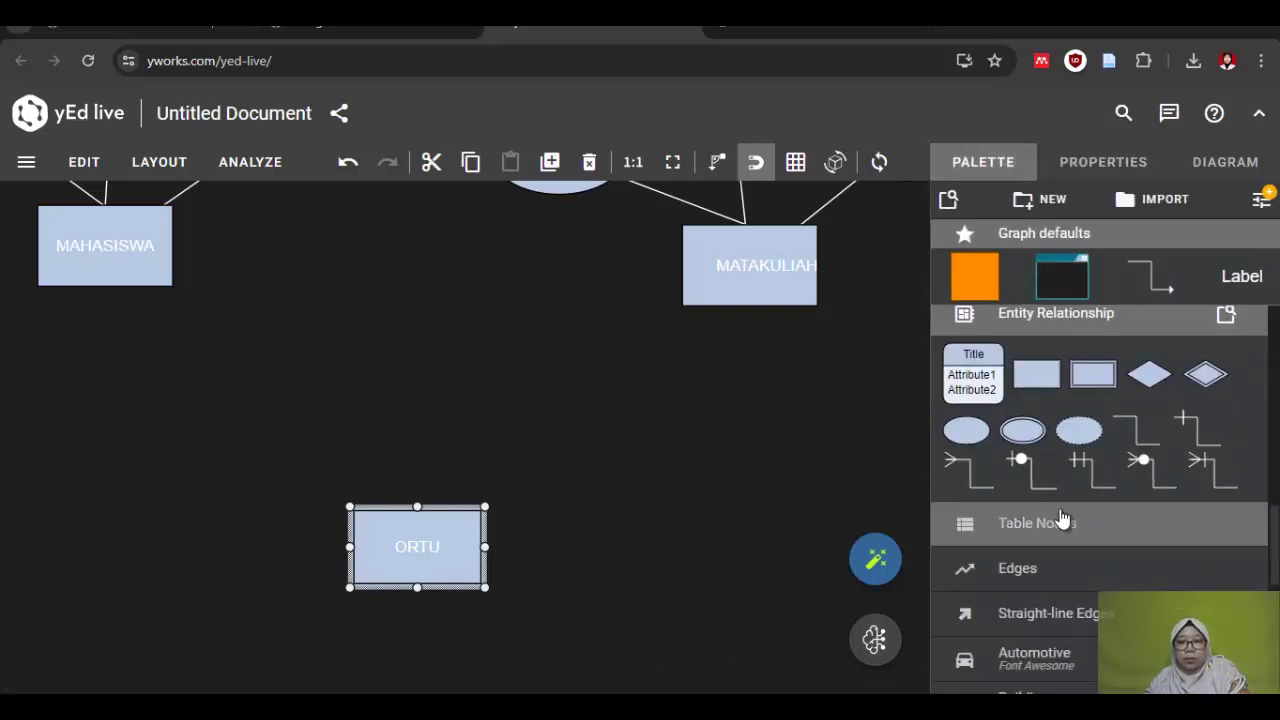
Step: Add a NIM attribute ellipse below ORTU with its label inside
drag(958, 442, 122, 631)
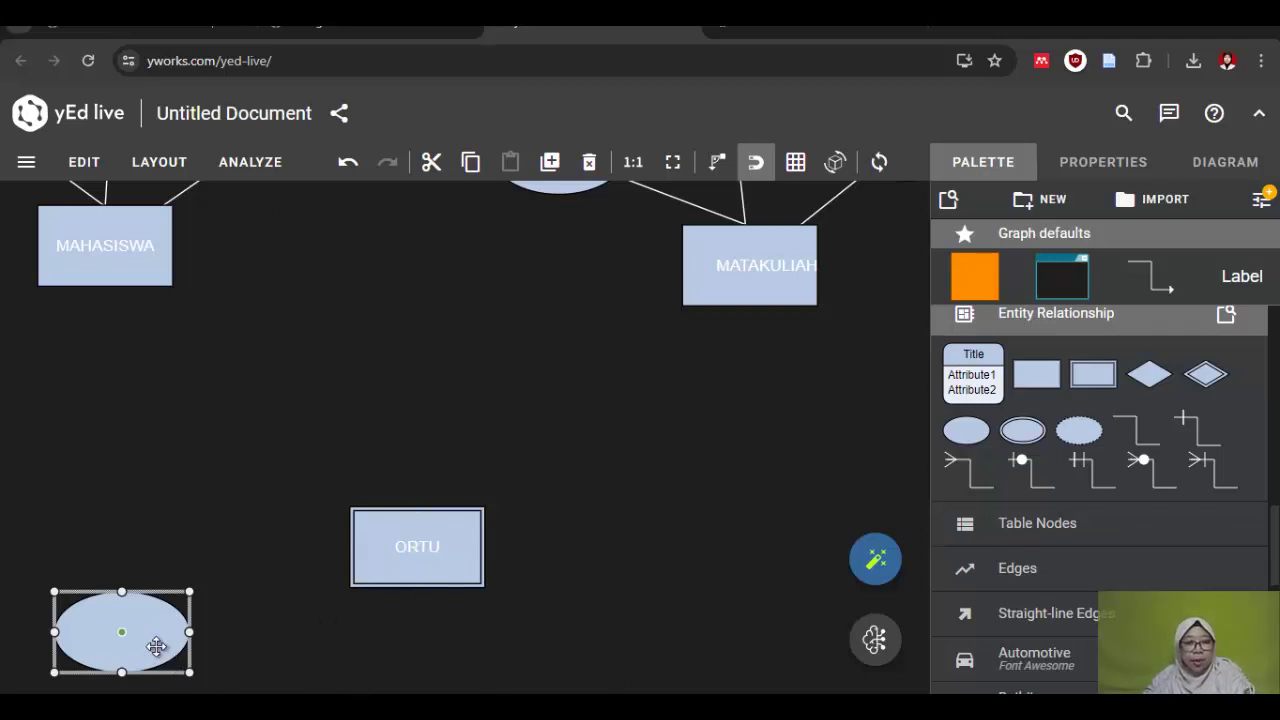
drag(80, 631, 128, 640)
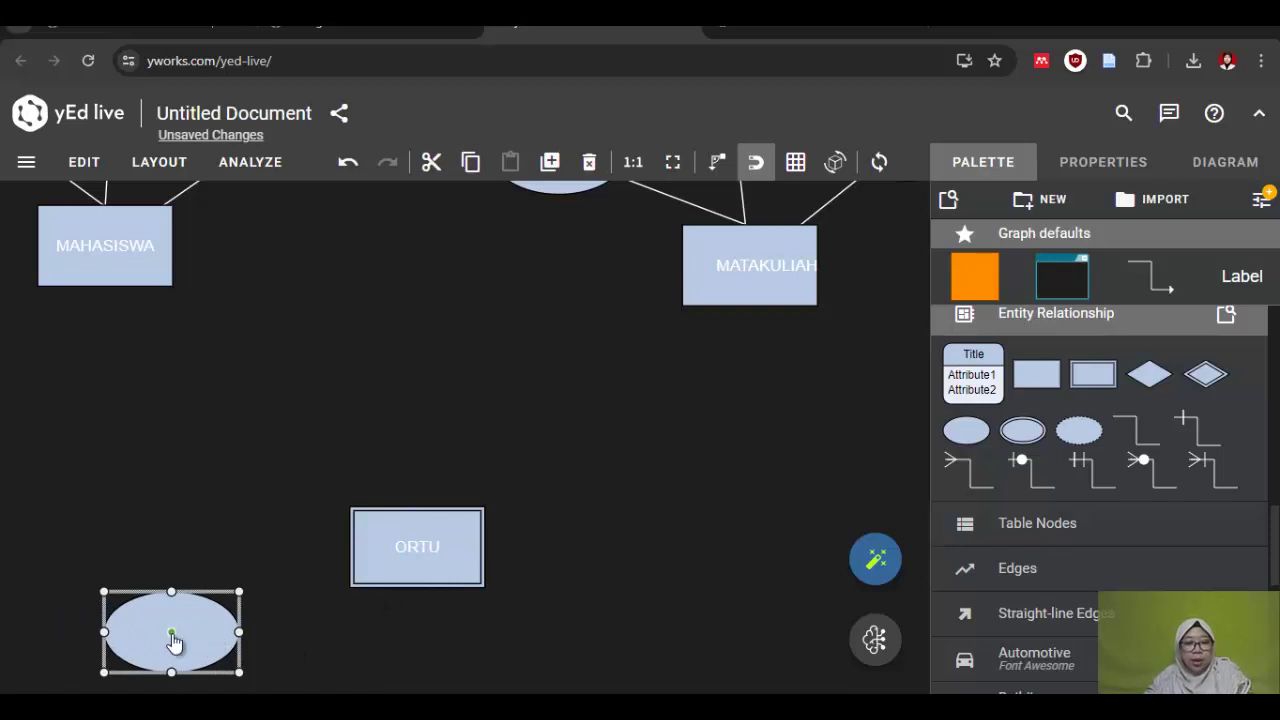
double_click(139, 632)
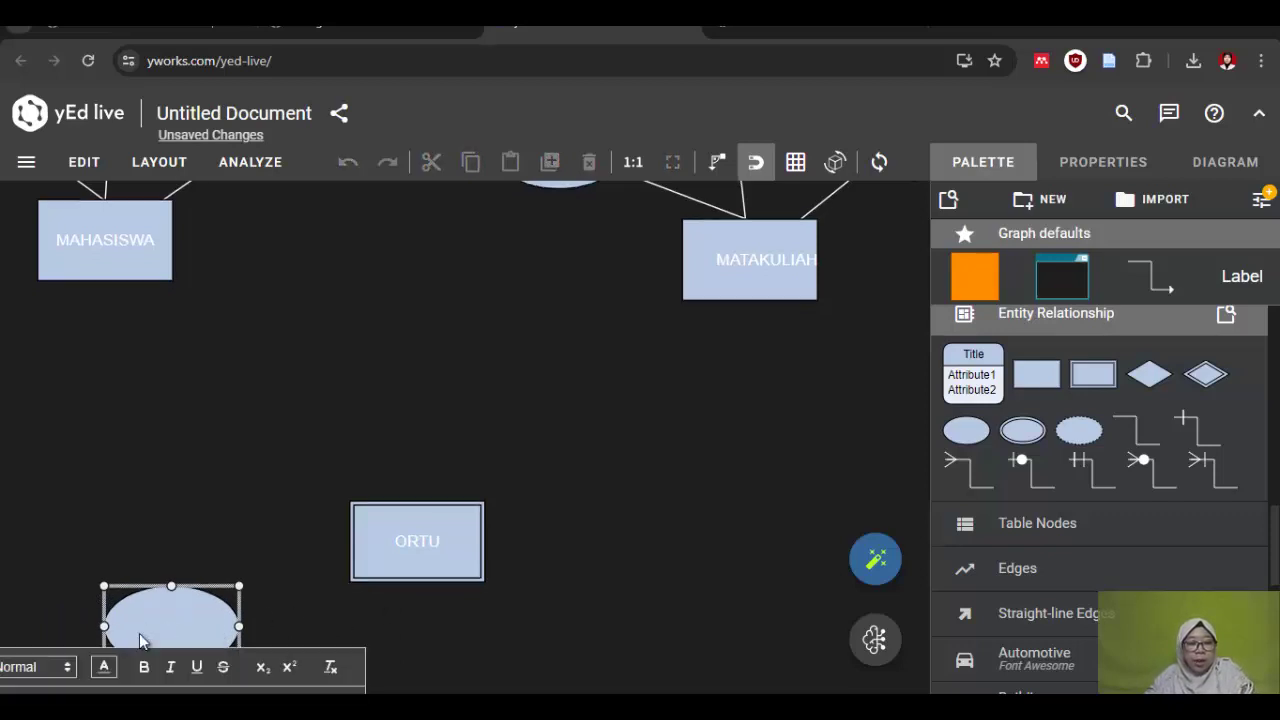
scroll(354, 597, down, 3)
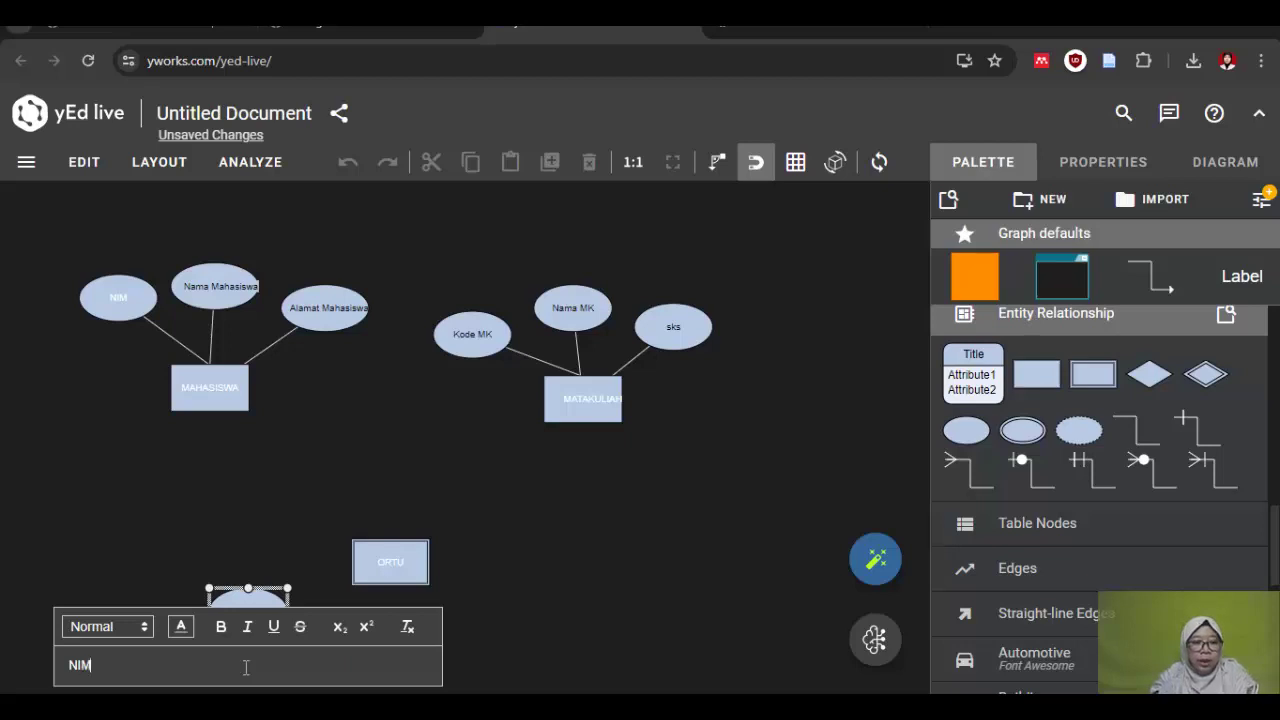
key(Return)
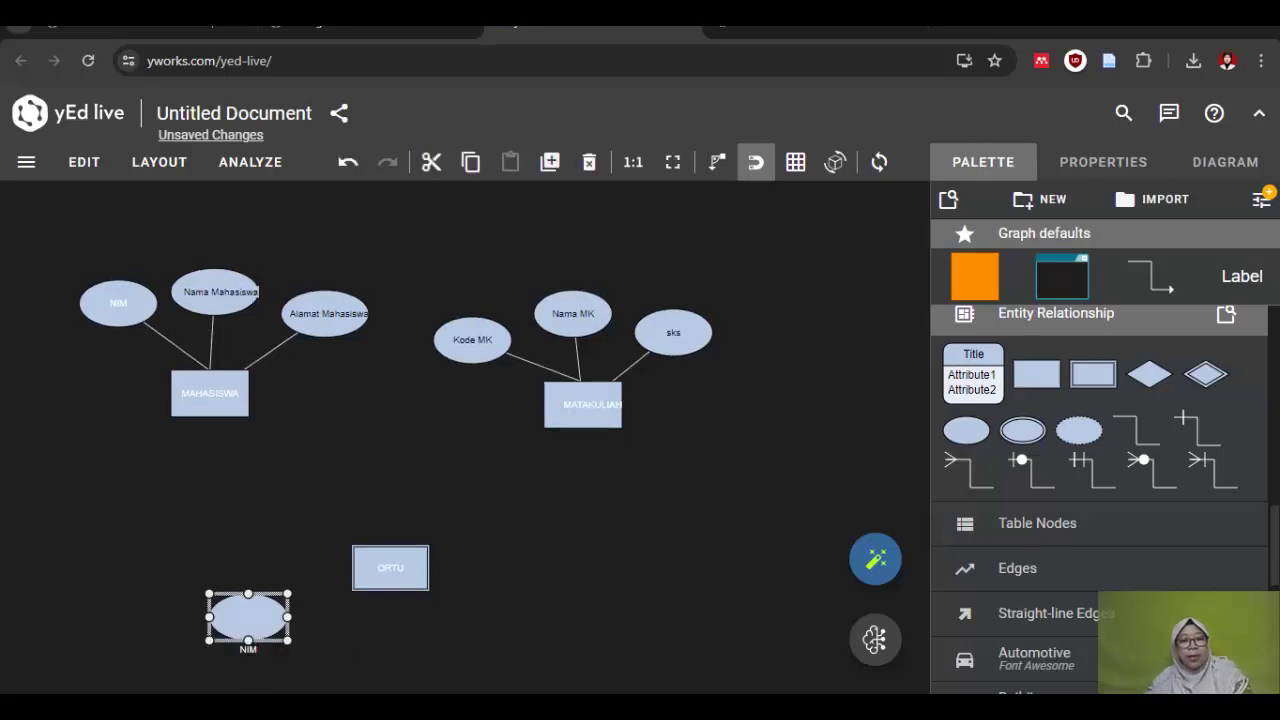
click(246, 651)
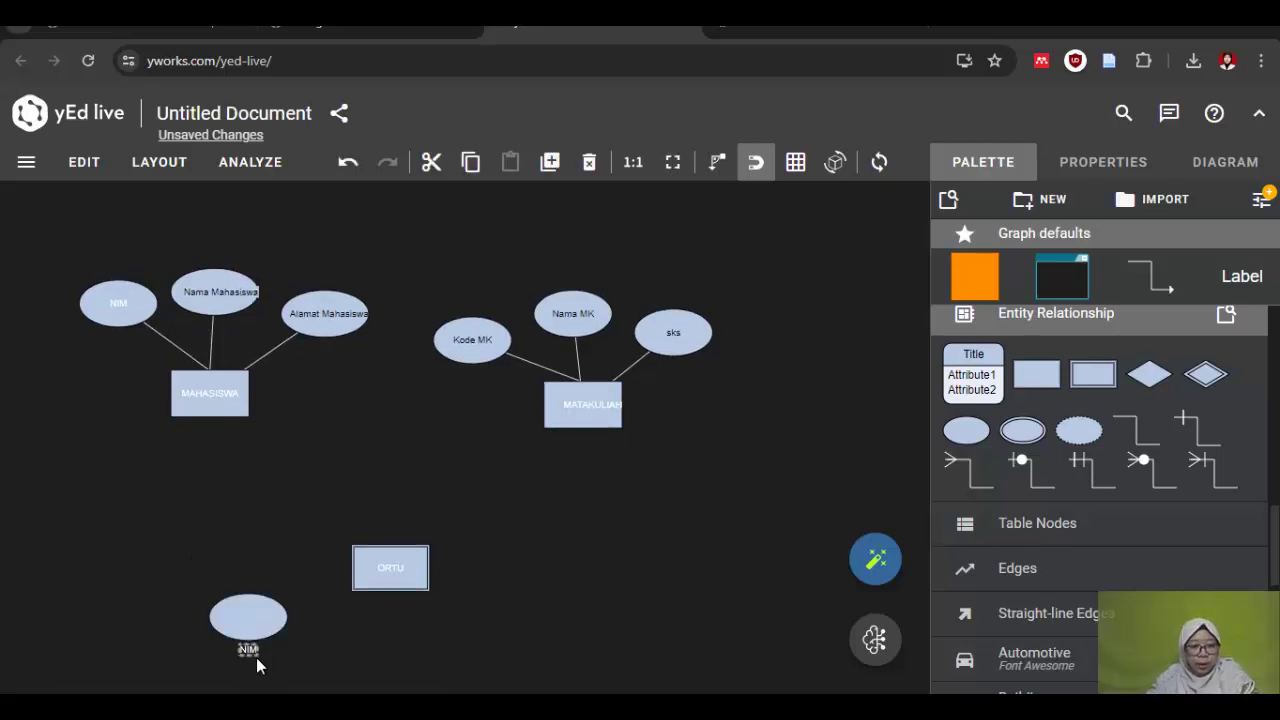
drag(250, 652, 248, 617)
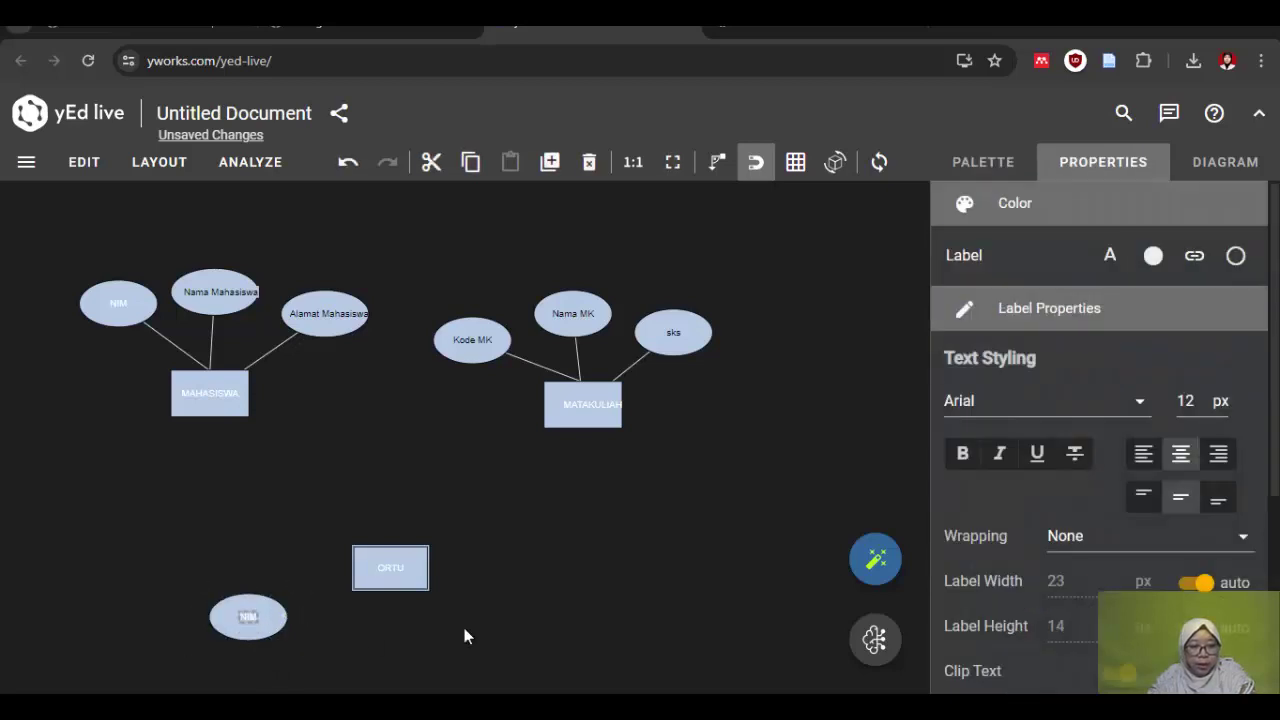
click(465, 641)
Step: Add a second attribute ellipse labelled 'Nama Ortu' below ORTU
drag(975, 428, 373, 663)
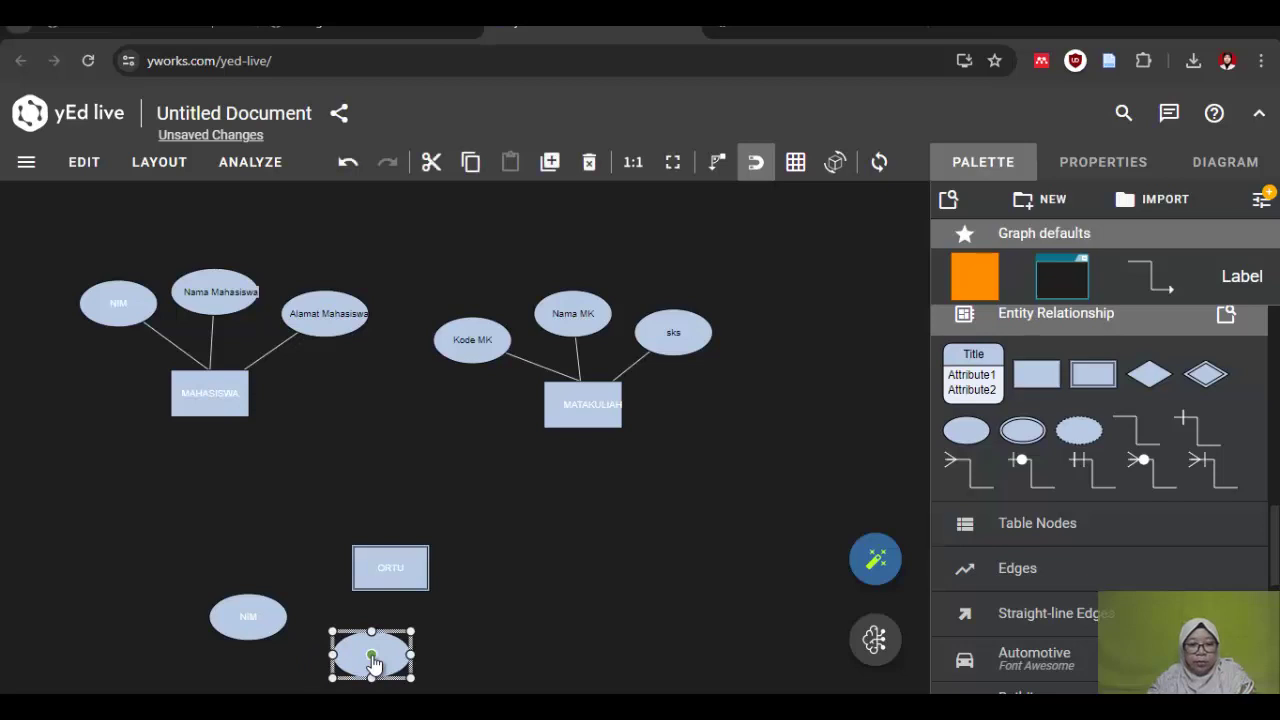
double_click(372, 660)
text(Nama Ortu)
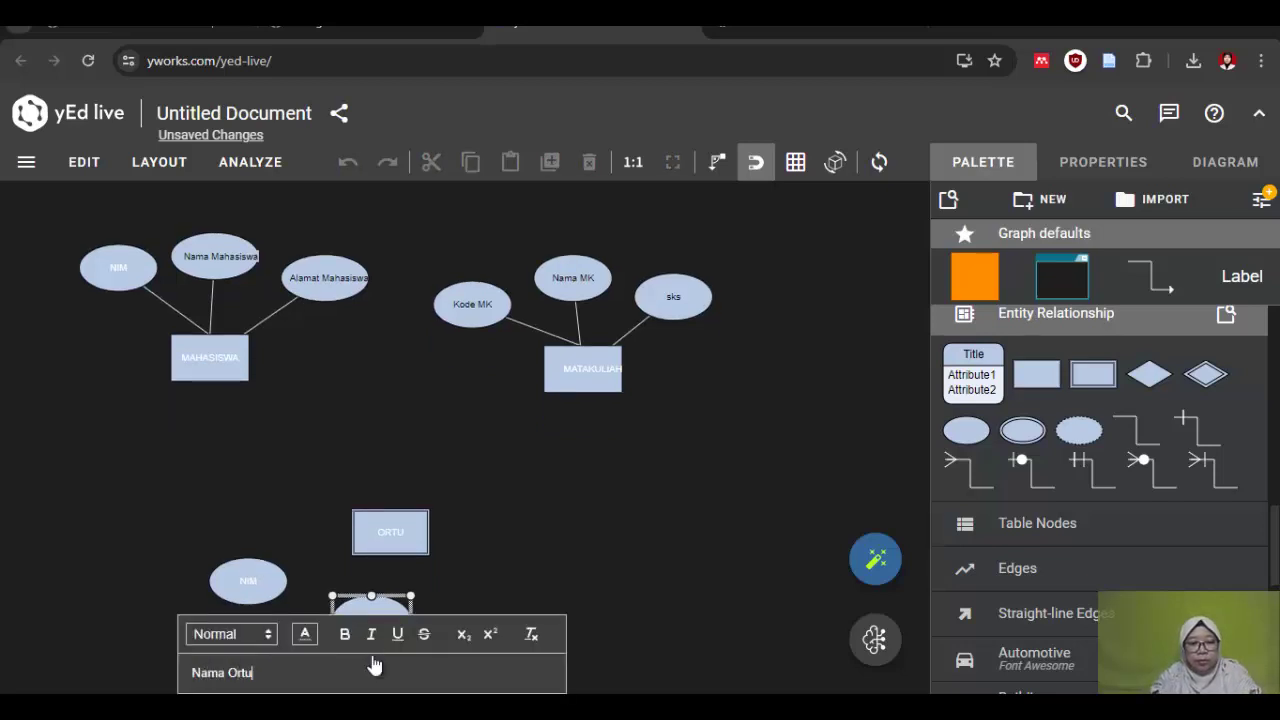
key(Return)
scroll(467, 645, down, 1)
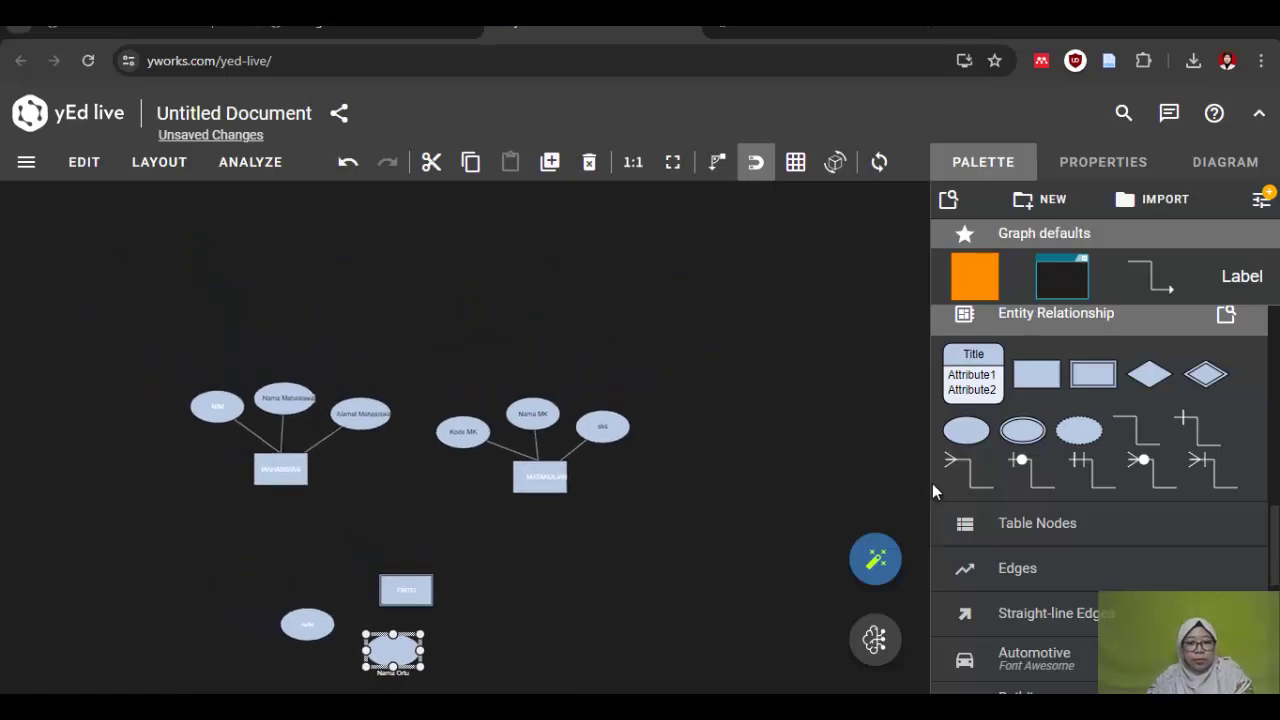
Step: Add a third ellipse labelled 'Alamat Ortu' beside Nama Ortu, label inside
drag(966, 430, 481, 638)
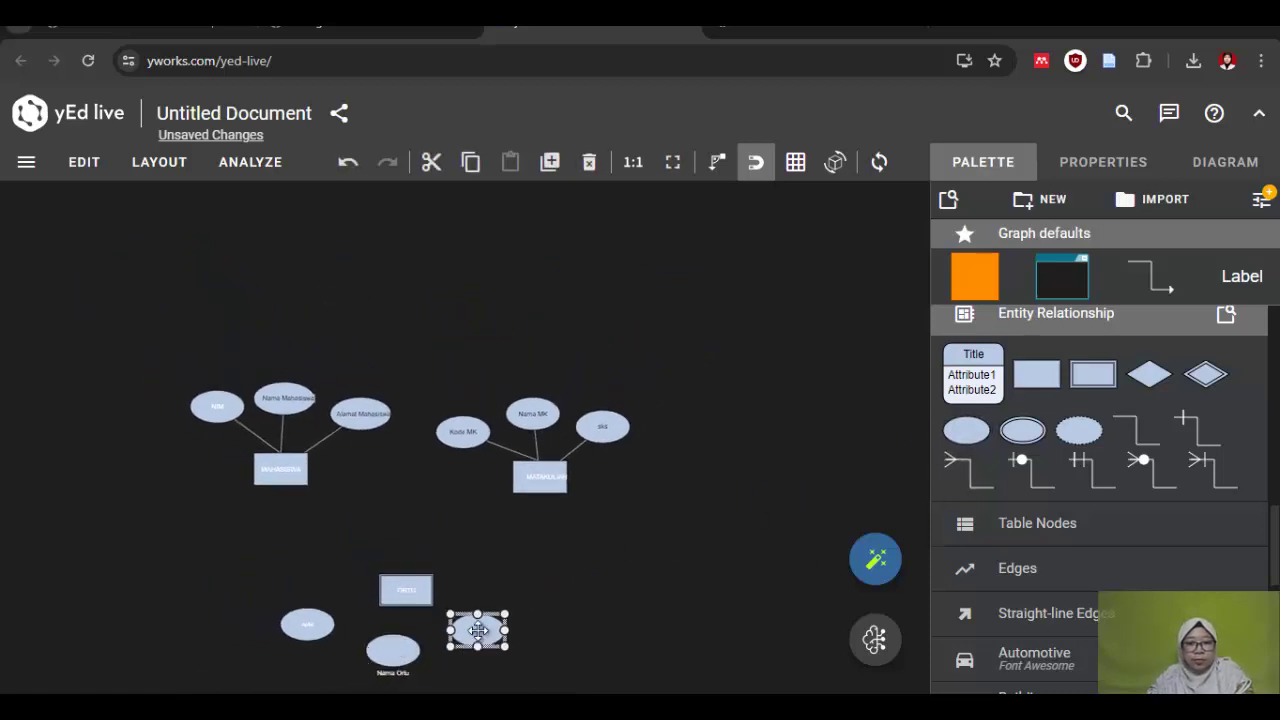
double_click(479, 632)
text(Alama)
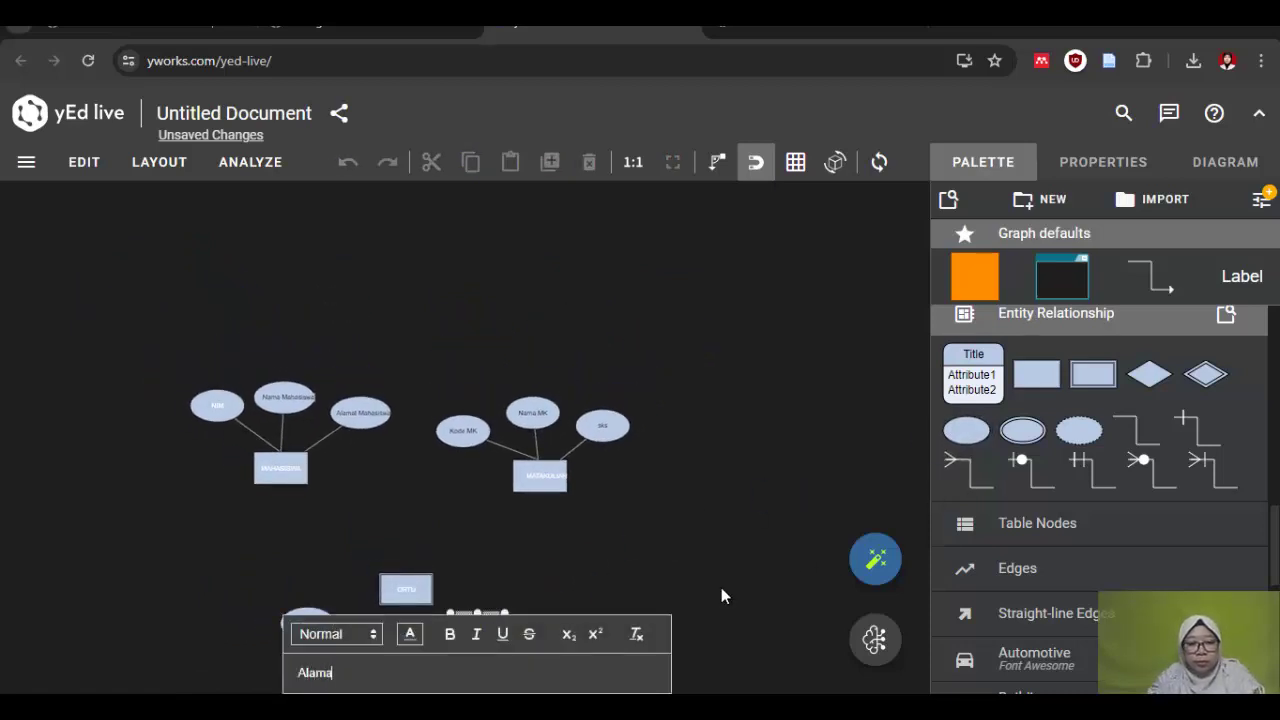
text(t Ortu)
key(Return)
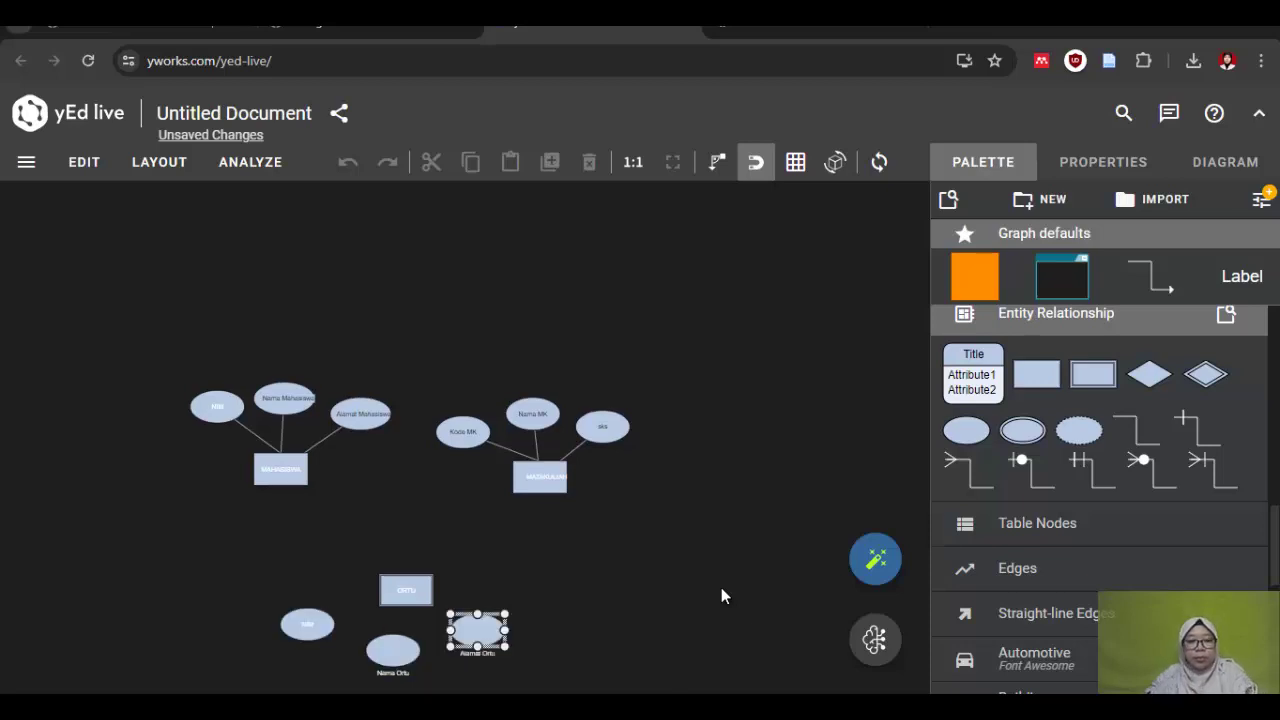
scroll(428, 656, up, 5)
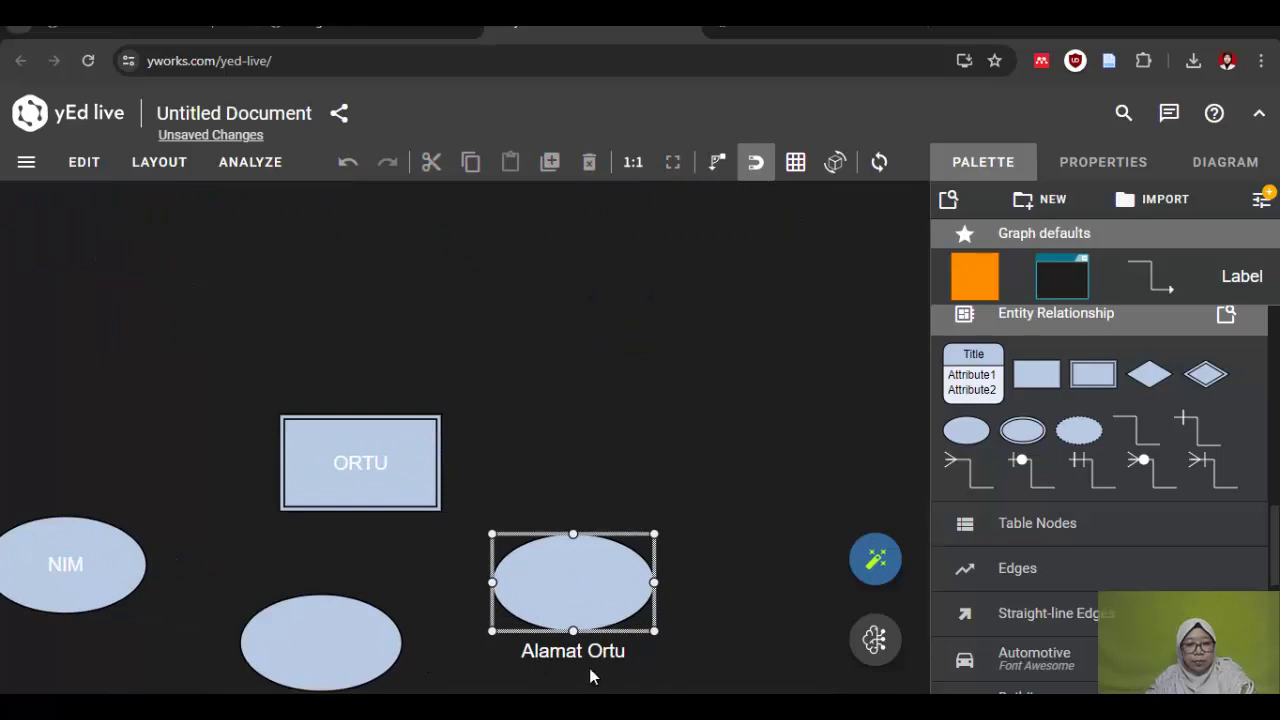
click(548, 665)
drag(541, 652, 572, 586)
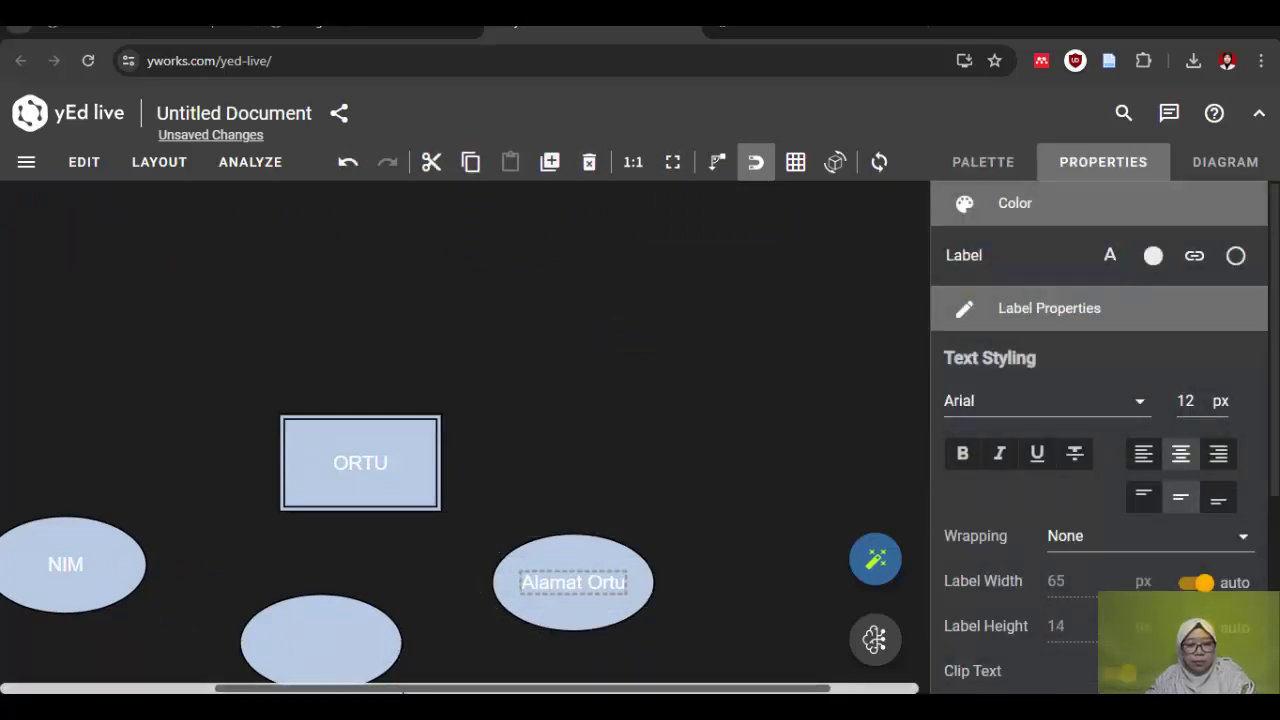
click(403, 691)
Step: Move the Nama Ortu label into the centre of its ellipse
drag(924, 655, 923, 672)
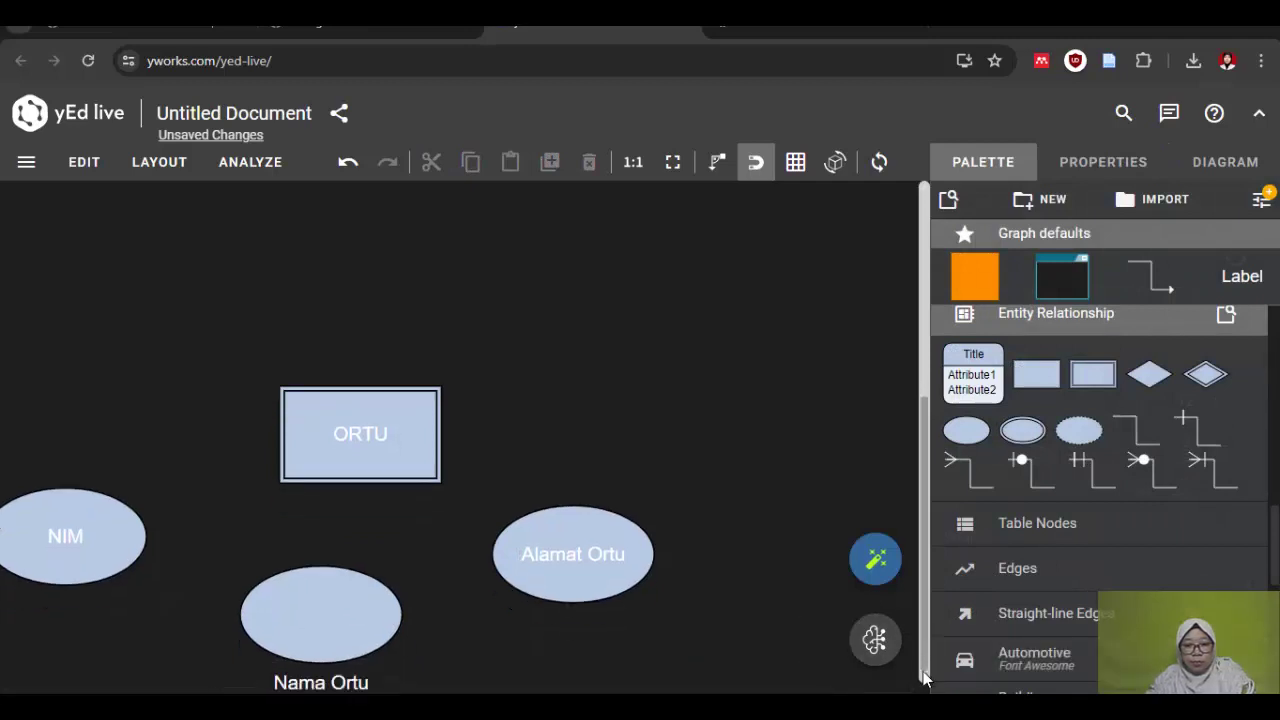
click(305, 678)
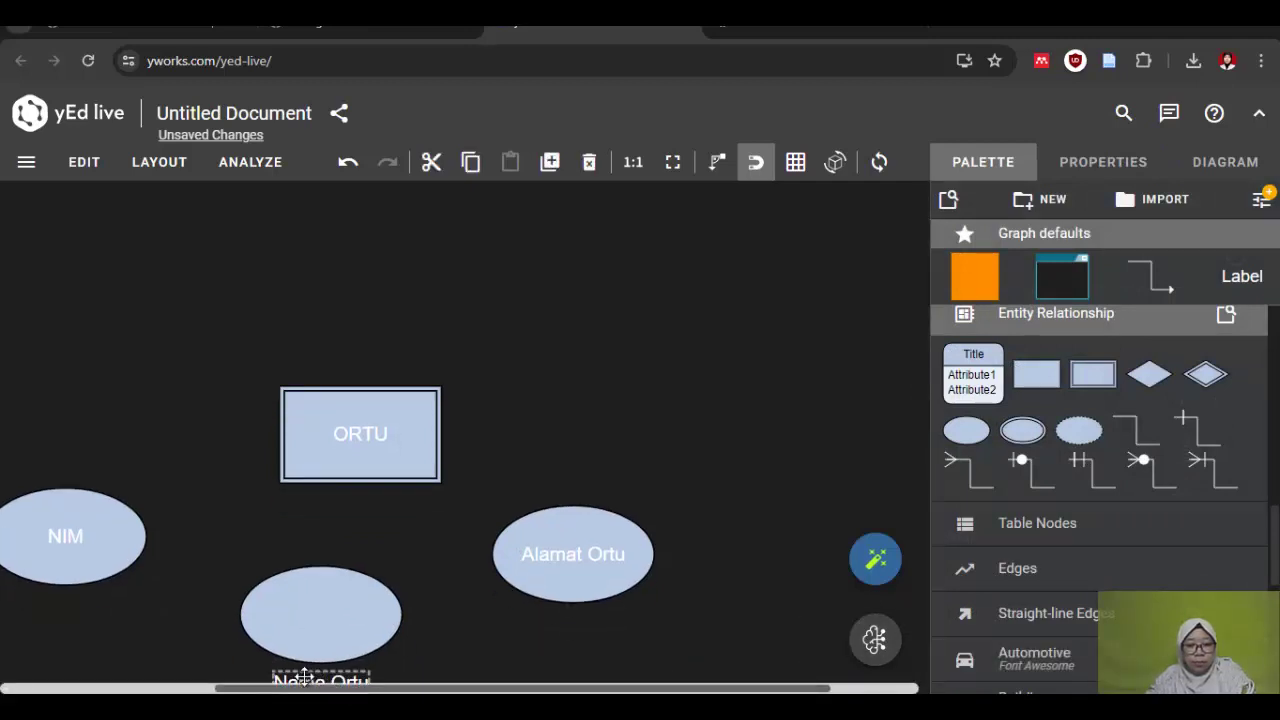
drag(305, 678, 320, 612)
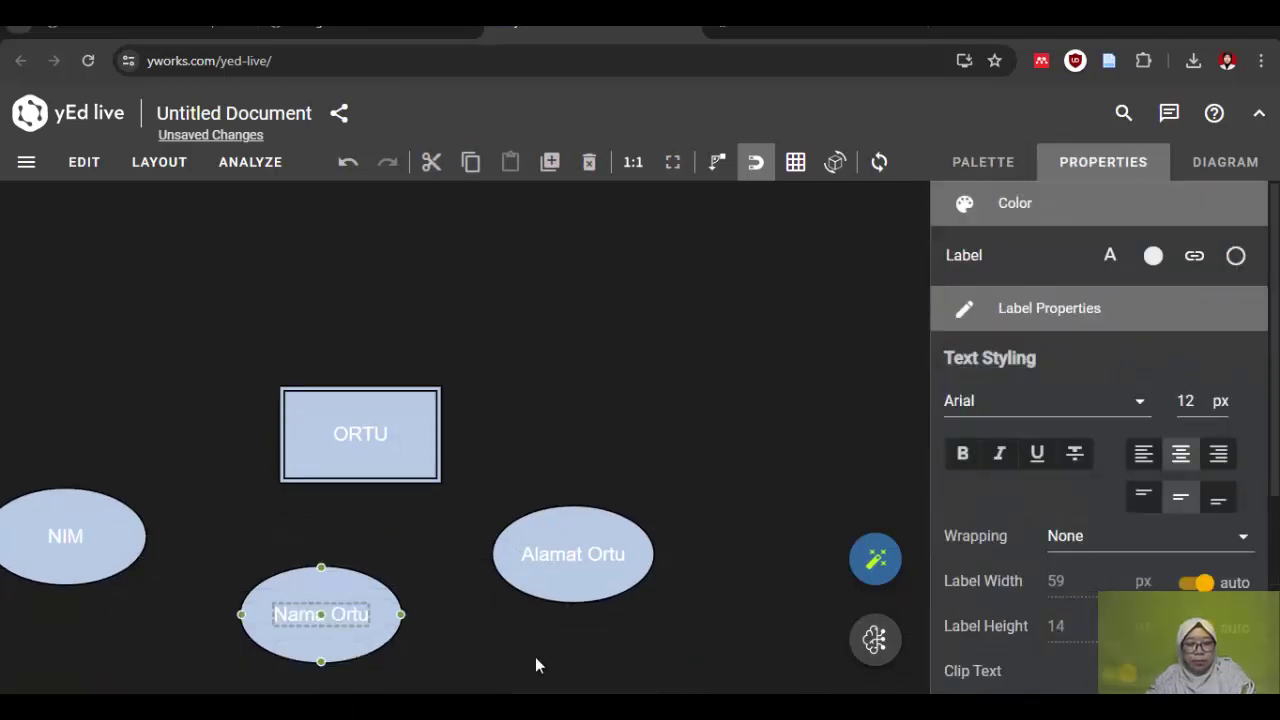
click(612, 652)
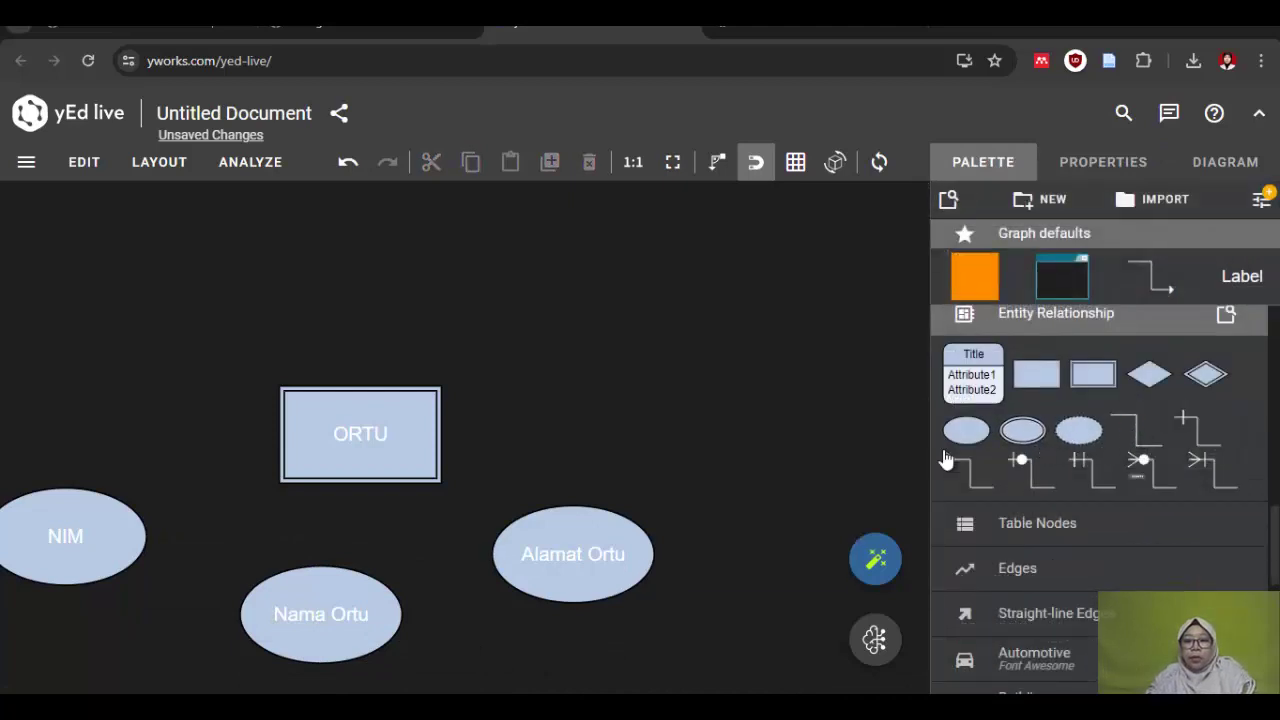
Step: Connect ORTU to Alamat Ortu and nudge the Nama Ortu ellipse slightly right
drag(947, 460, 371, 443)
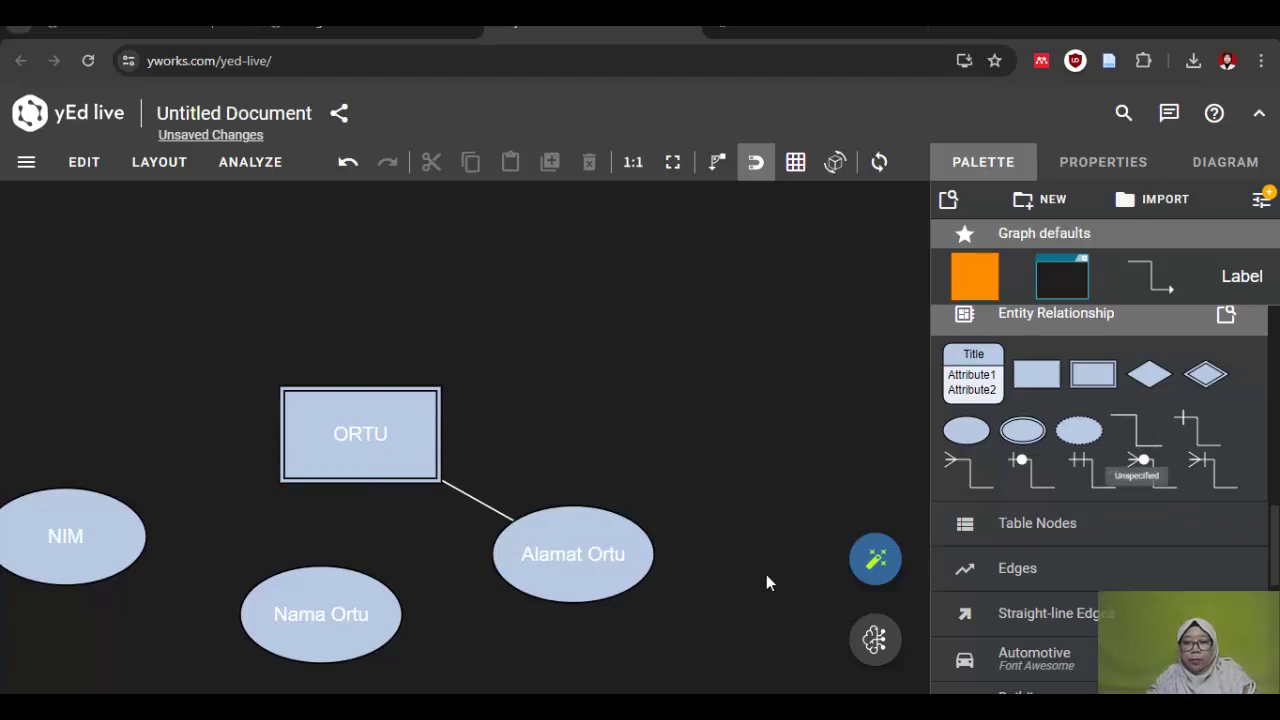
click(277, 622)
mouse_move(337, 560)
mouse_down()
mouse_move(408, 455)
mouse_move(360, 560)
mouse_up()
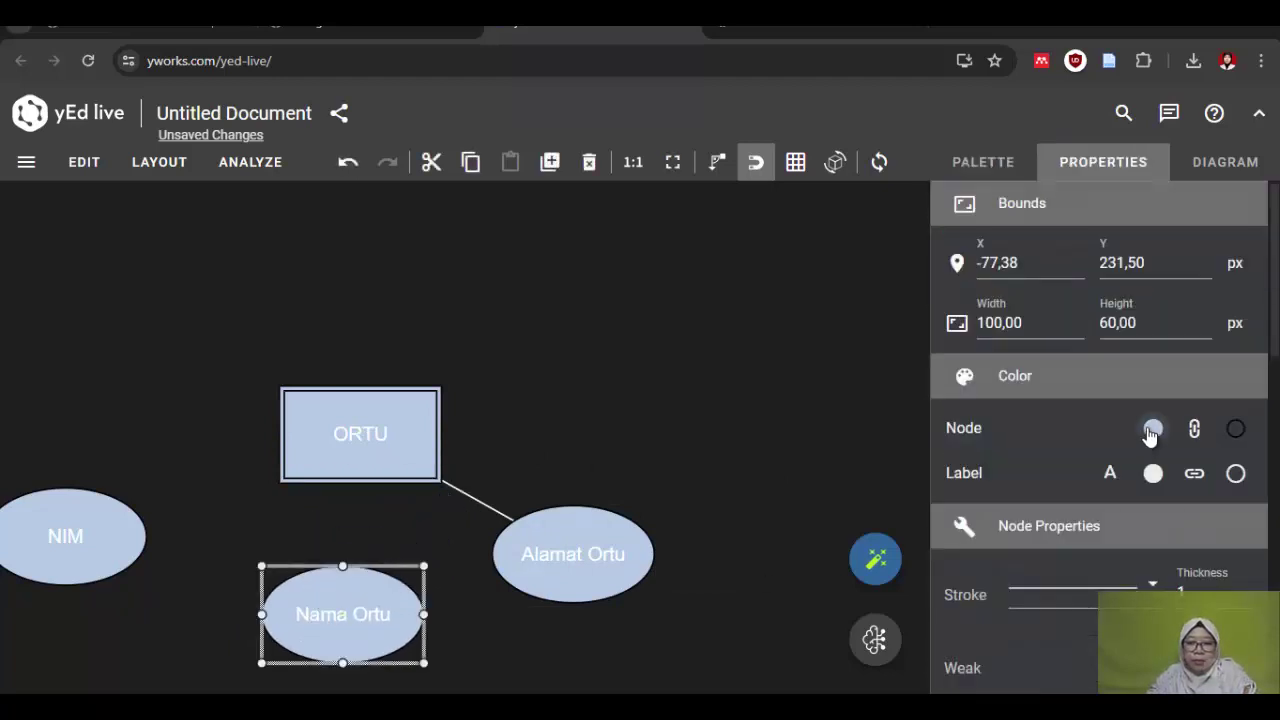
Step: Connect Nama Ortu and NIM to ORTU with lines
click(985, 162)
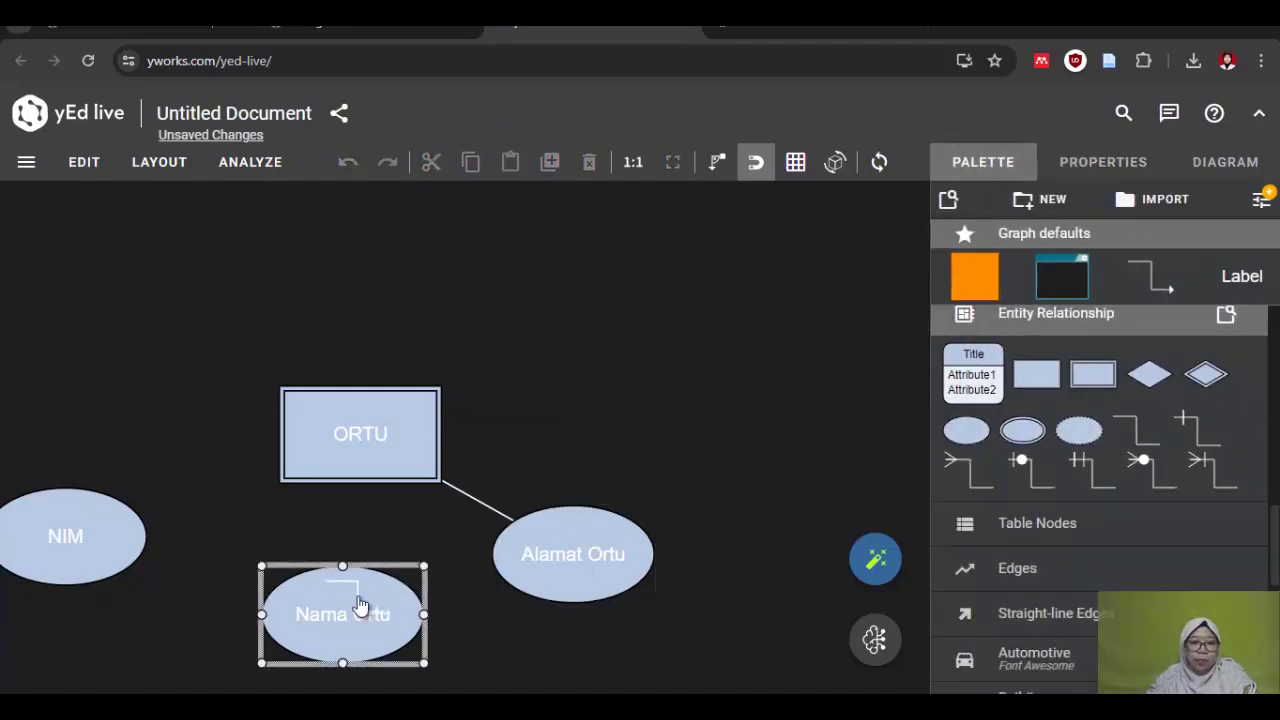
drag(363, 600, 366, 446)
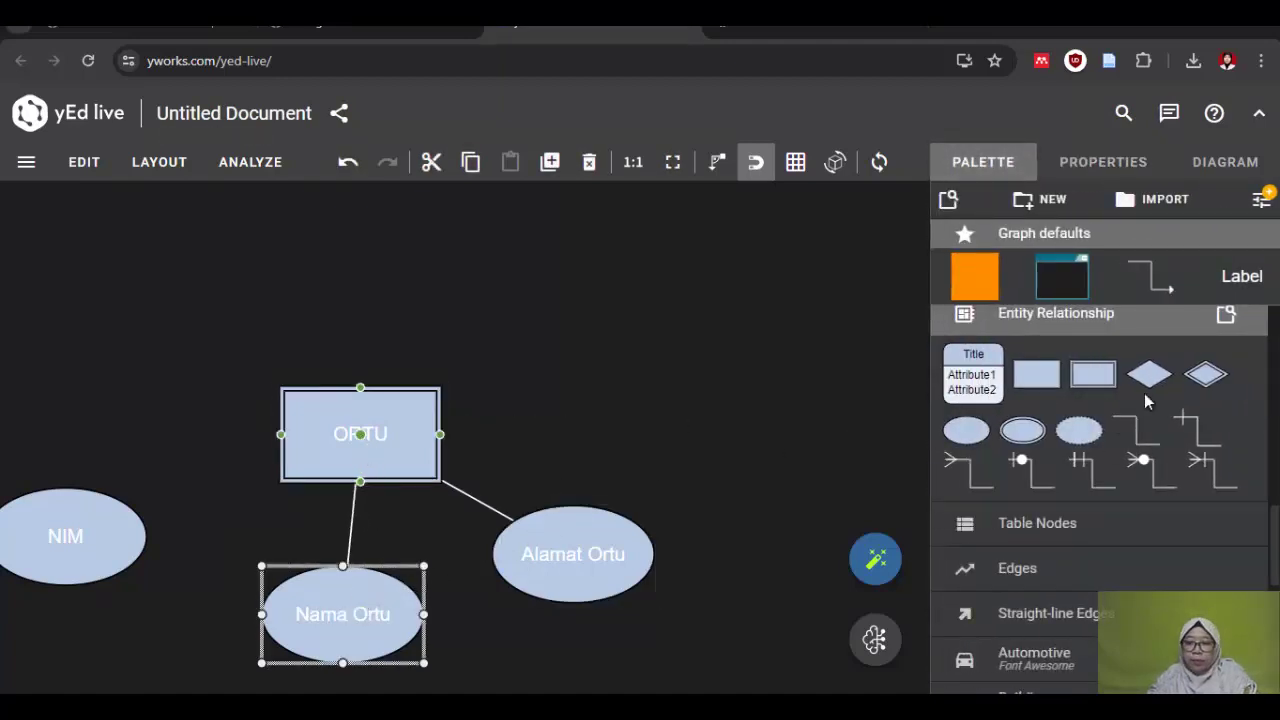
drag(1130, 440, 312, 455)
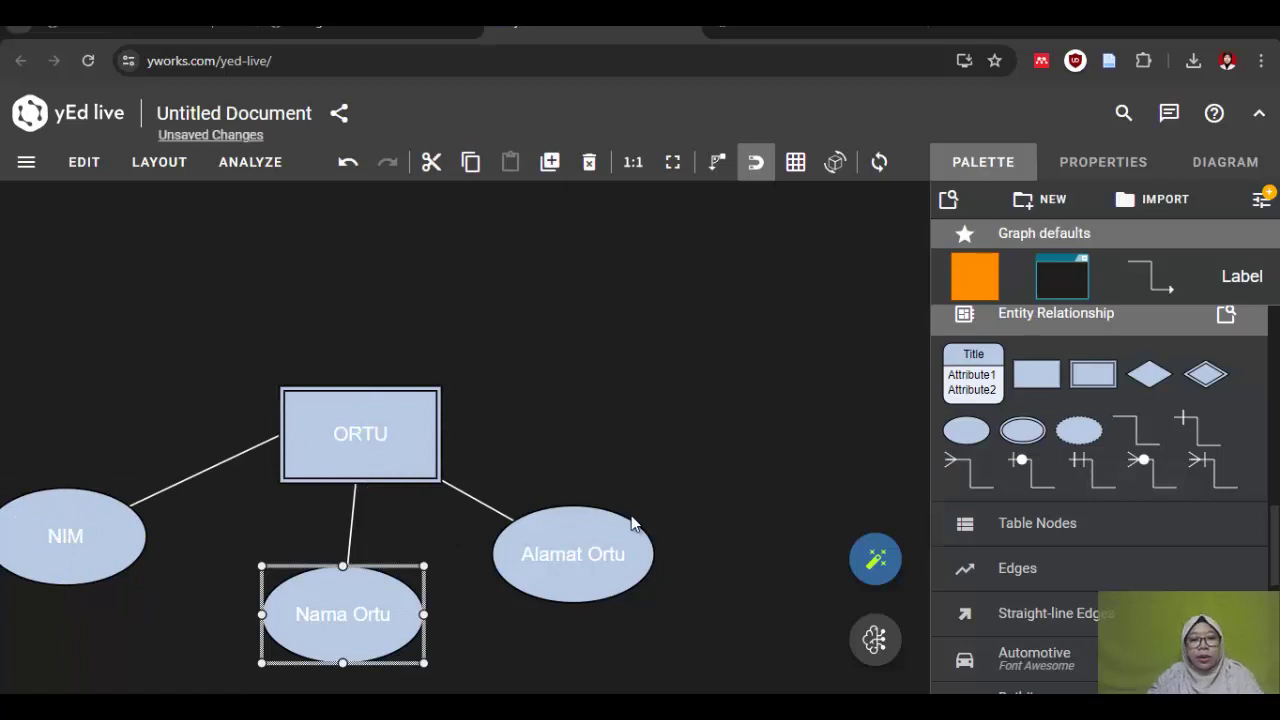
scroll(634, 475, down, 3)
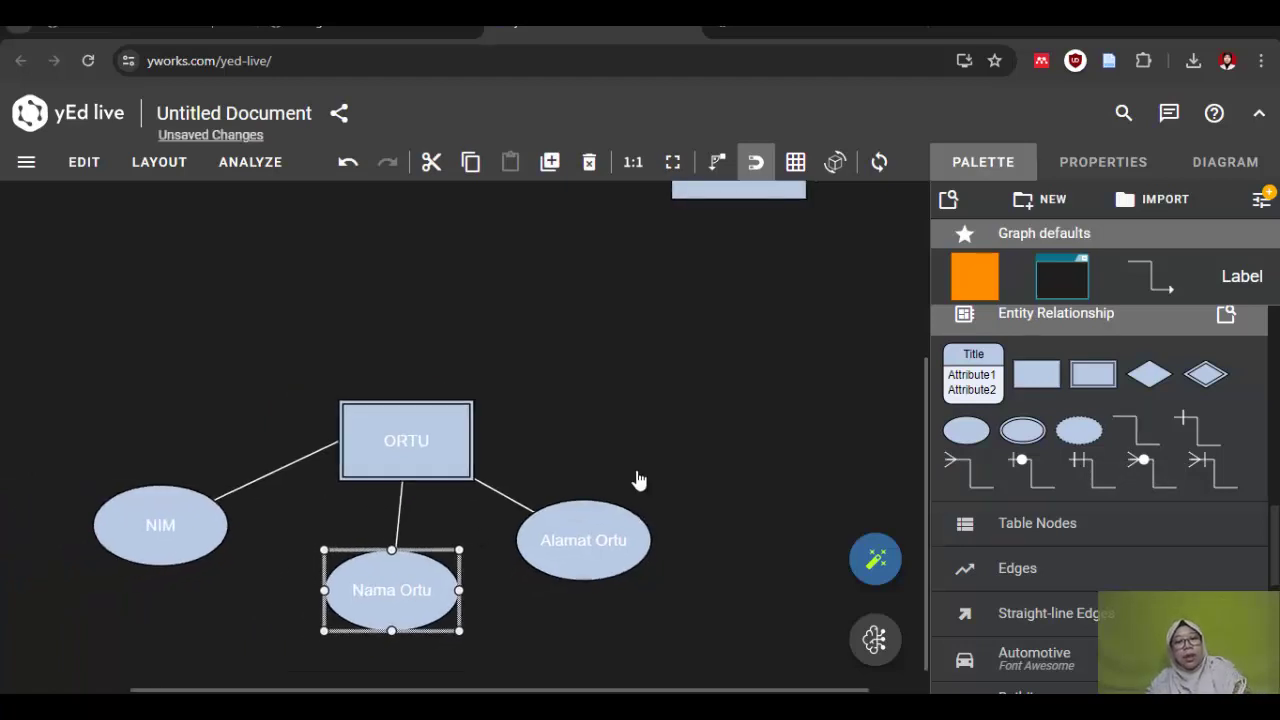
scroll(638, 481, down, 2)
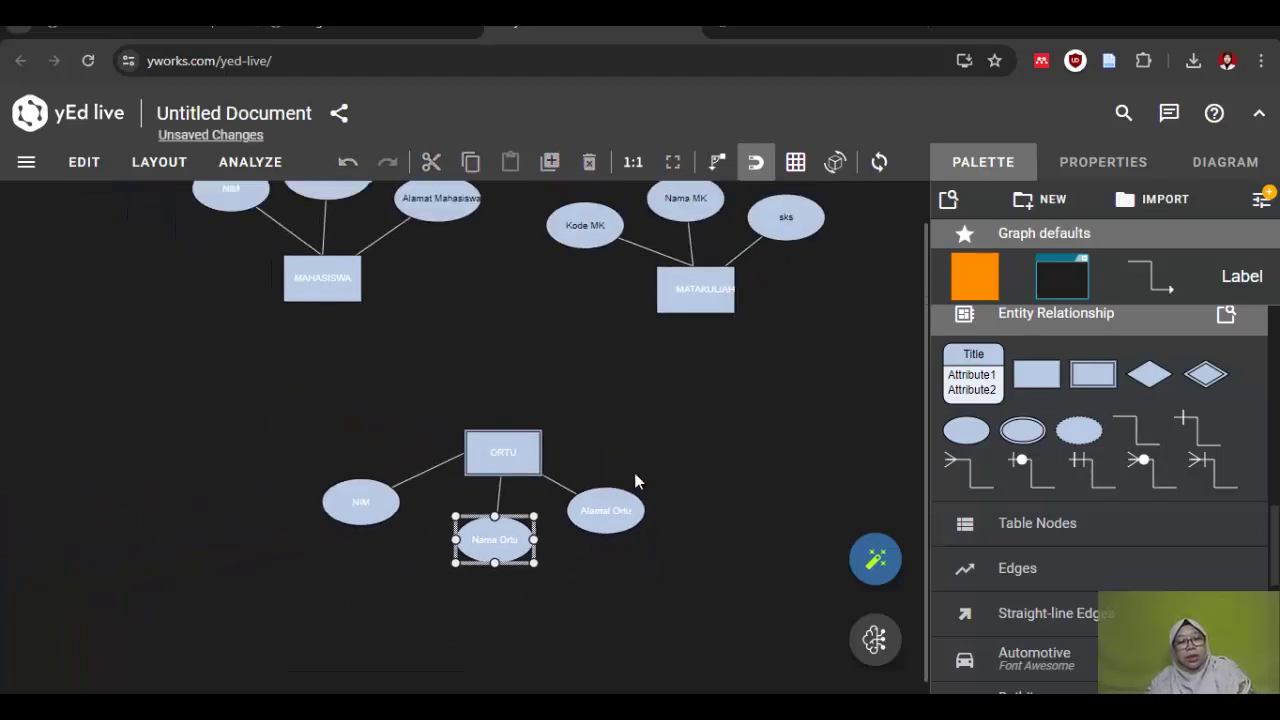
key(alt+Tab)
Step: Review the Mahasiswa, Mata Kuliah and Orang Tua entity lines in the Word ERD notes
click(258, 231)
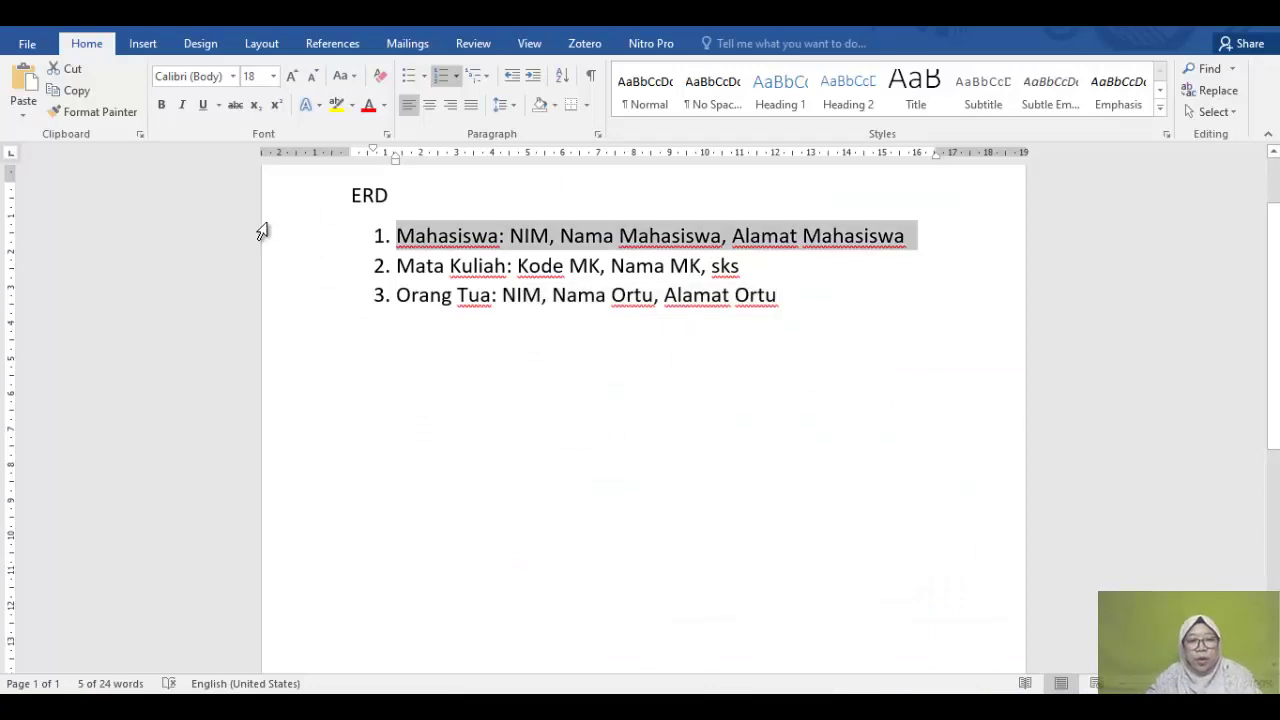
click(815, 329)
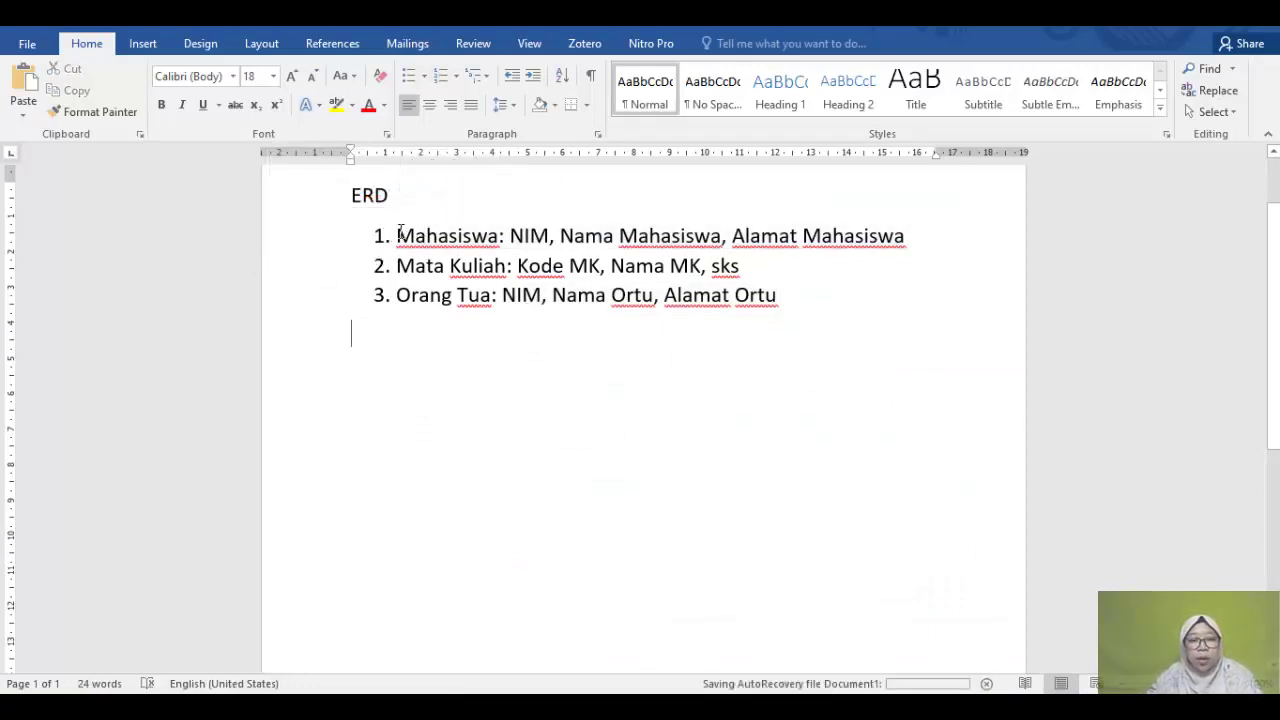
drag(400, 231, 867, 302)
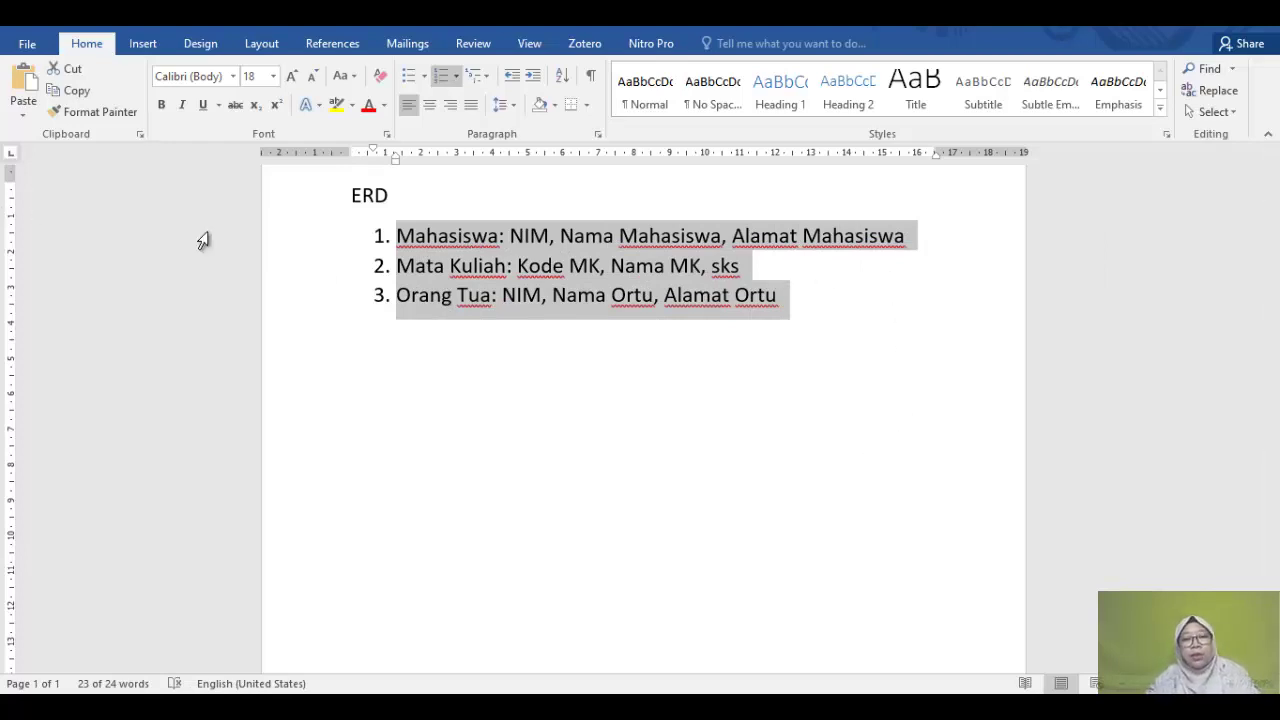
click(552, 513)
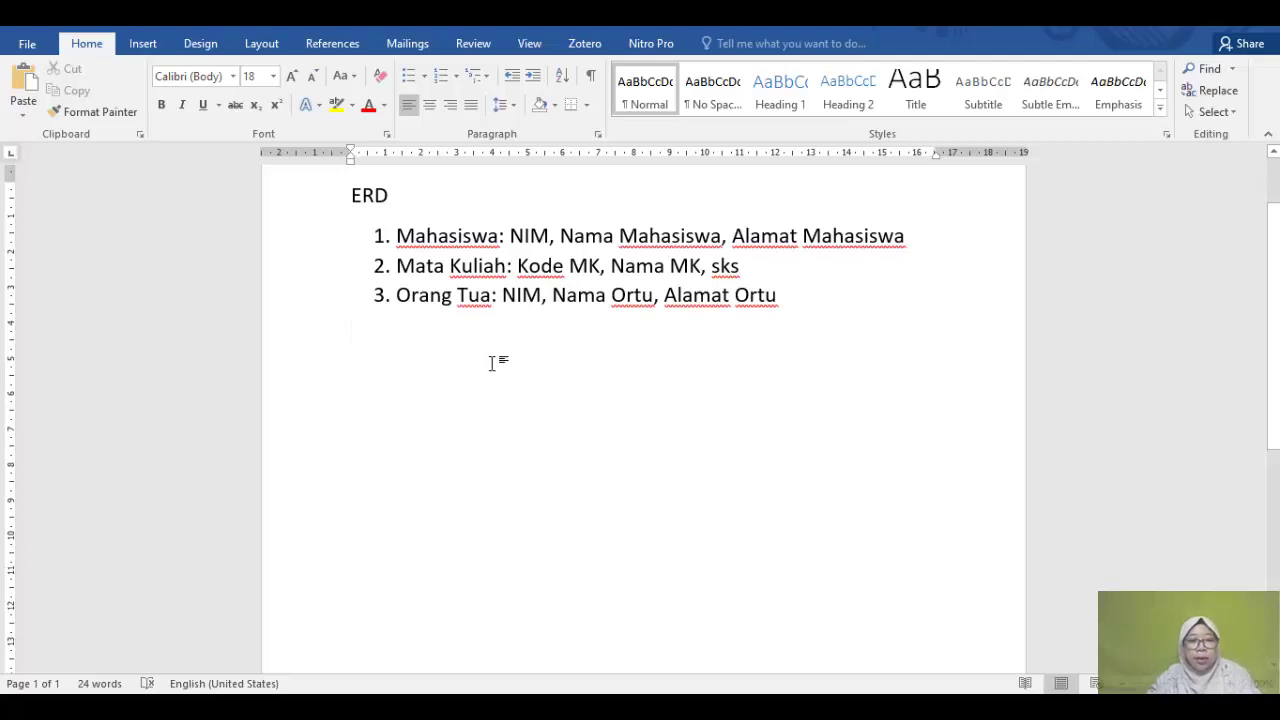
double_click(425, 238)
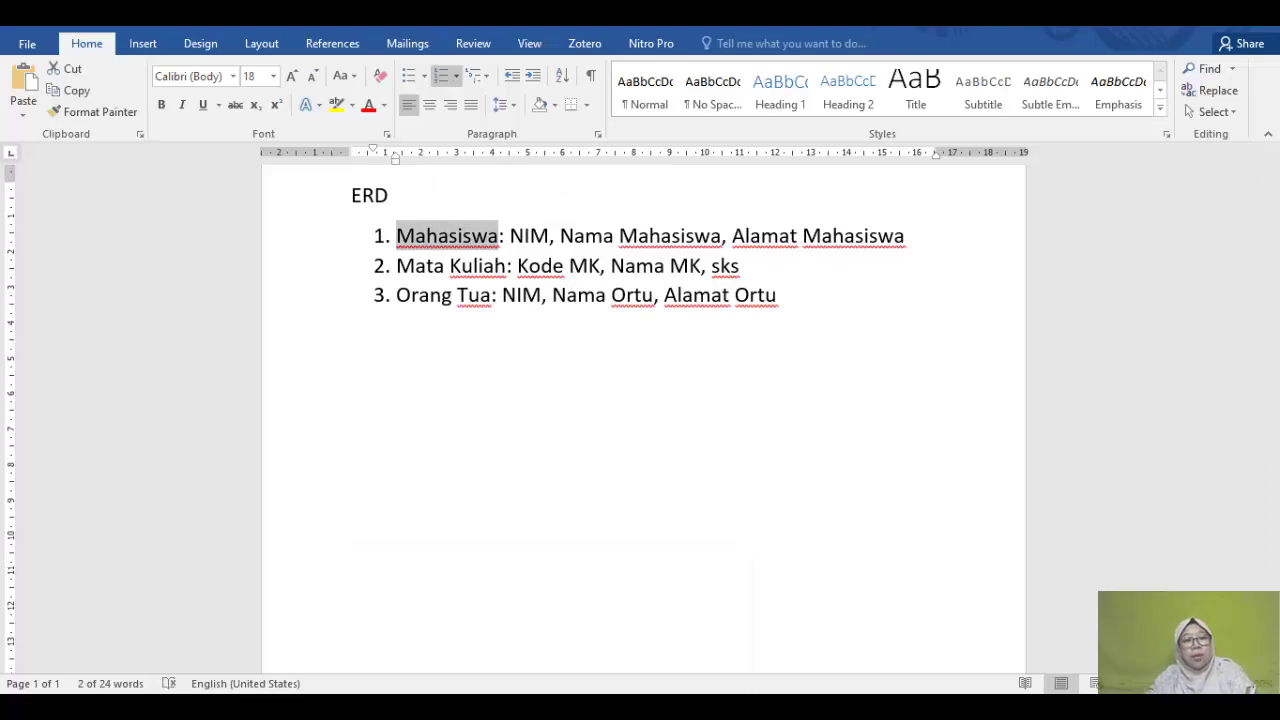
key(alt+Tab)
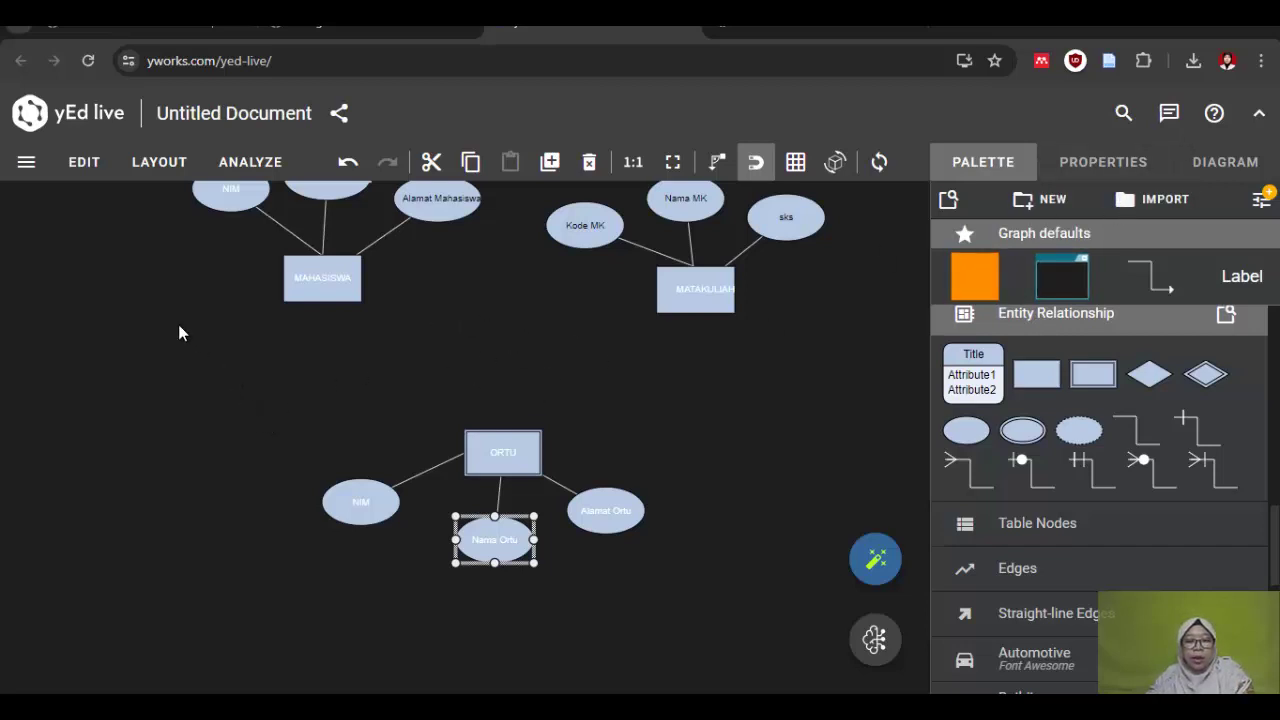
click(177, 409)
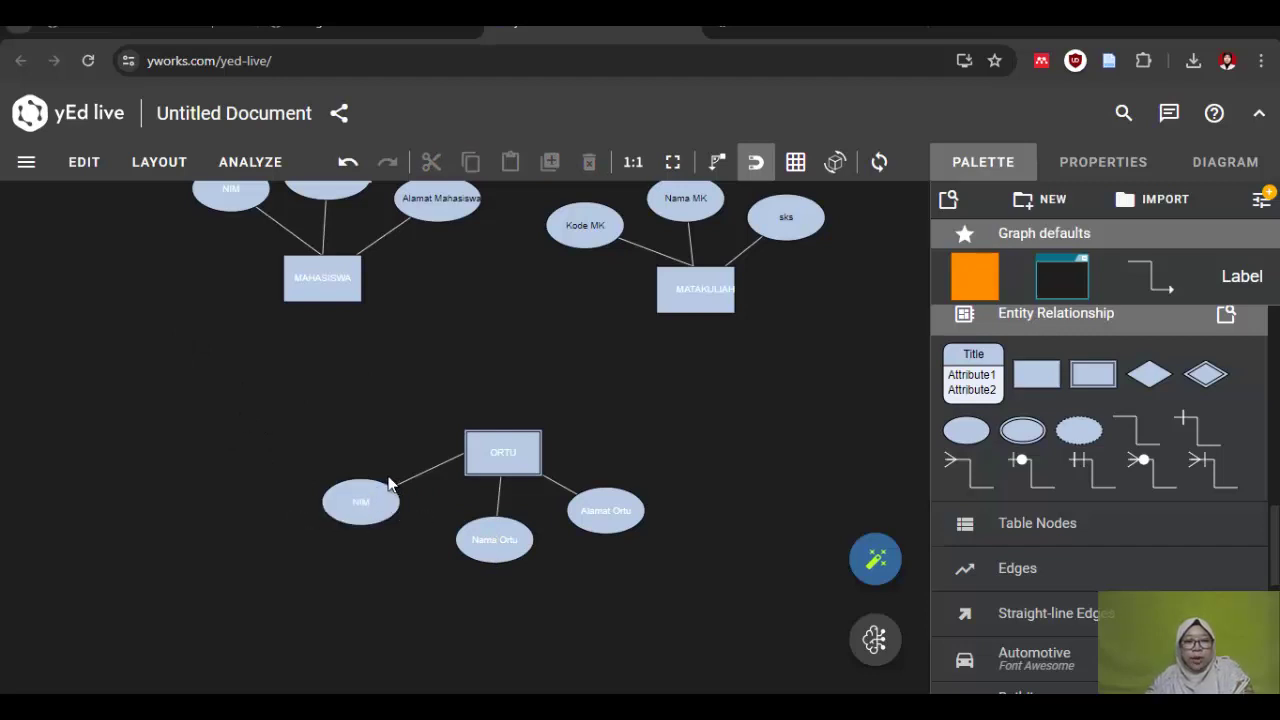
scroll(230, 428, up, 1)
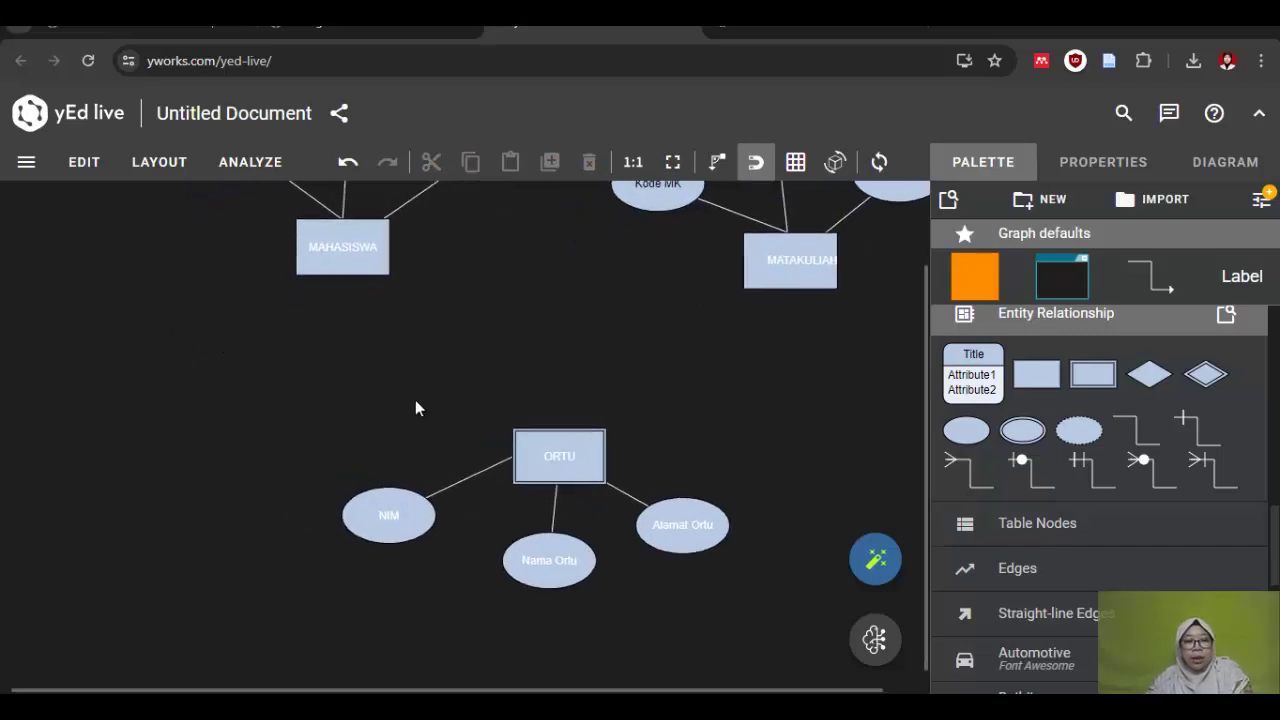
scroll(415, 398, down, 2)
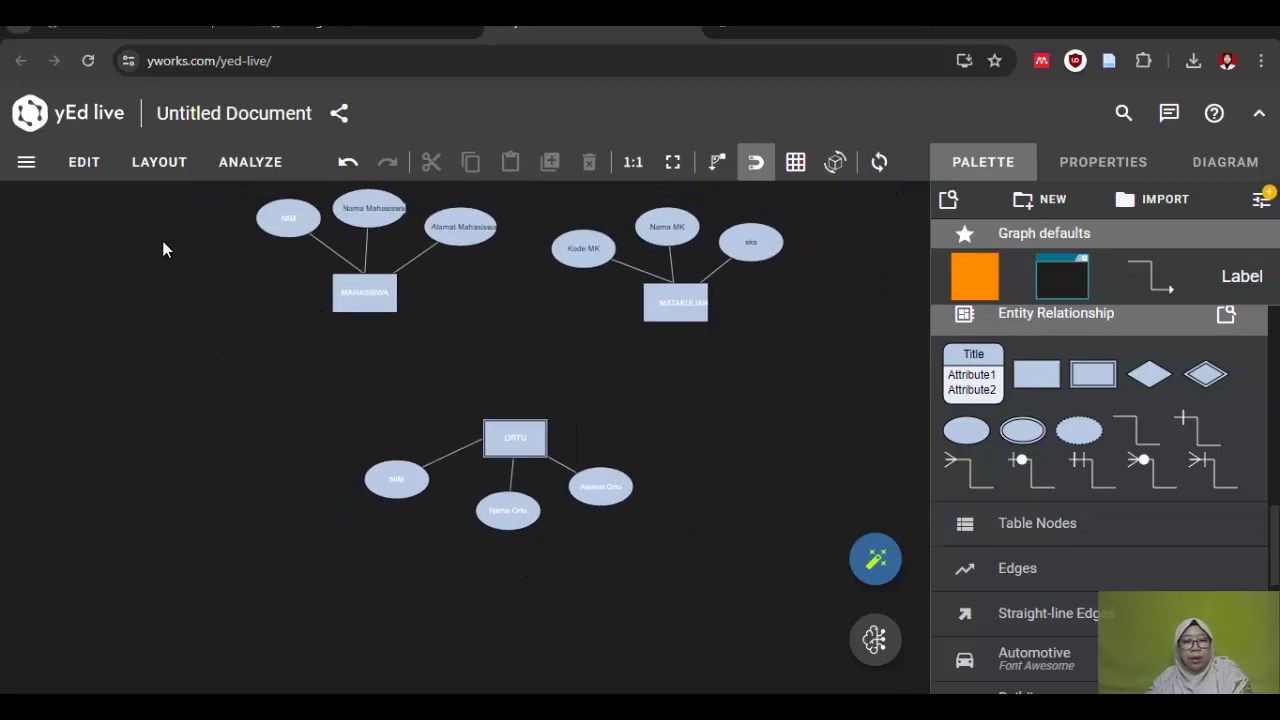
scroll(274, 272, up, 1)
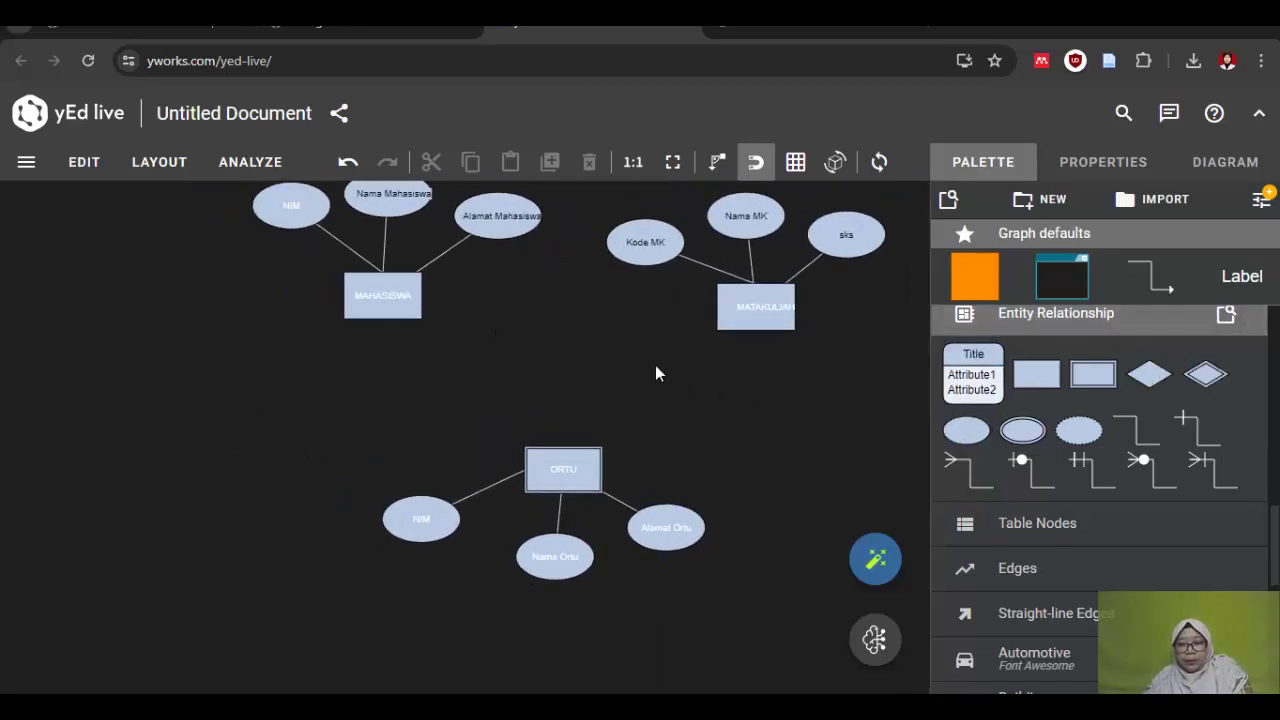
scroll(93, 375, up, 2)
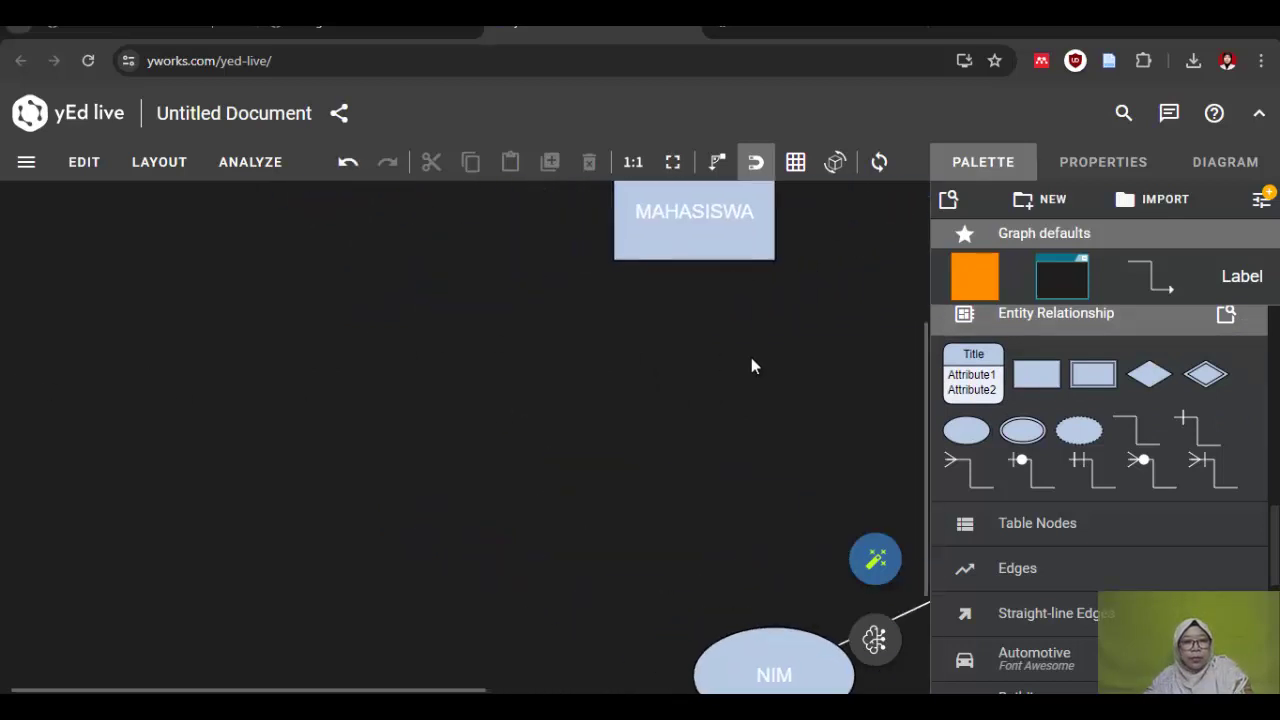
scroll(745, 362, down, 3)
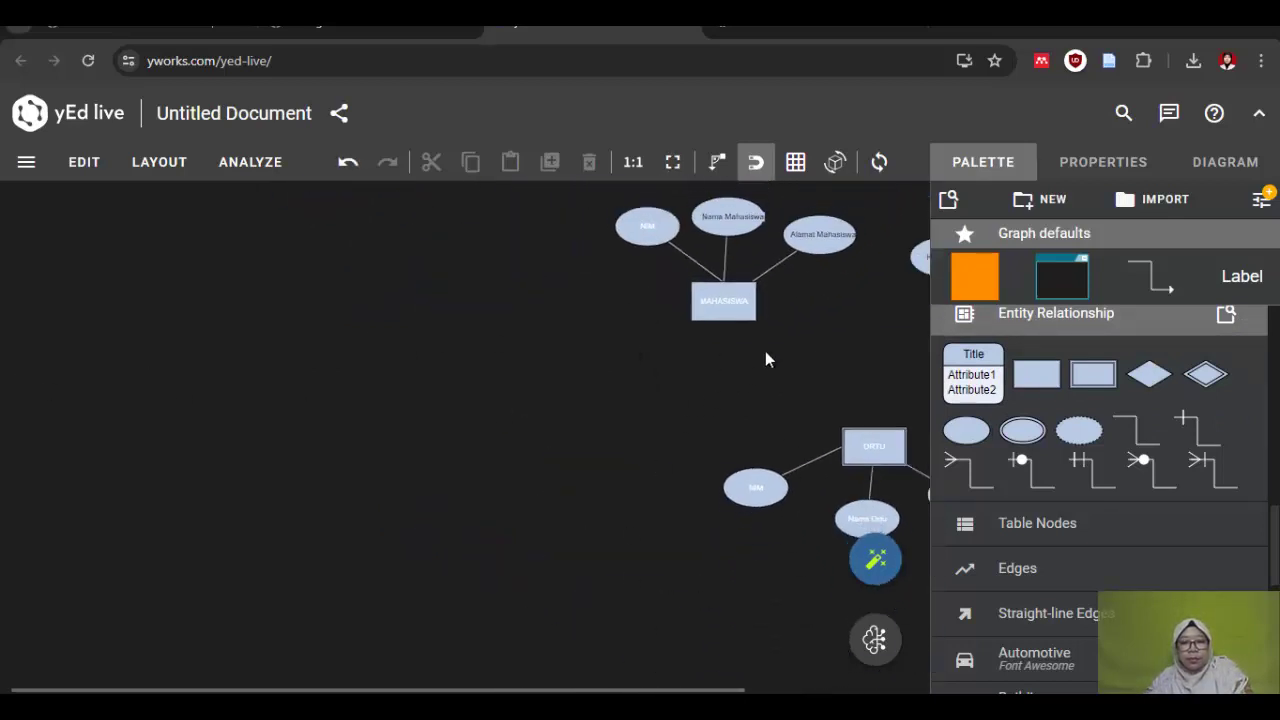
scroll(886, 330, up, 3)
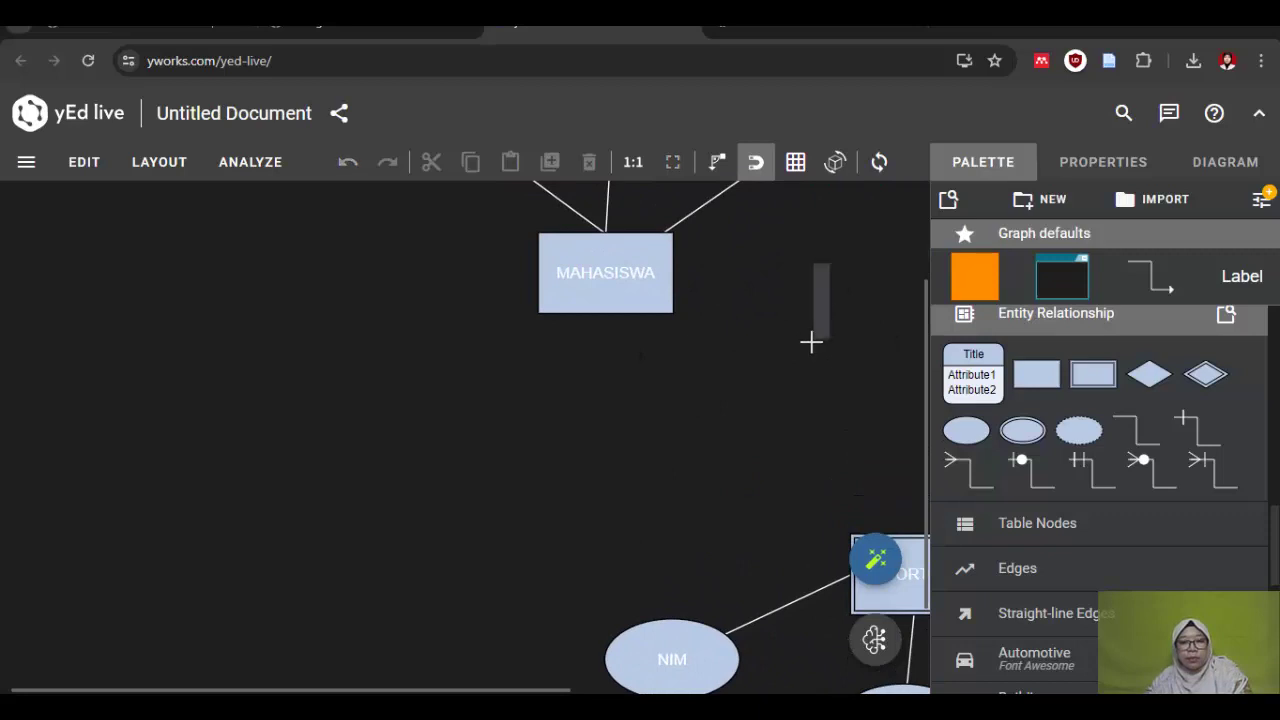
scroll(811, 342, up, 3)
click(434, 242)
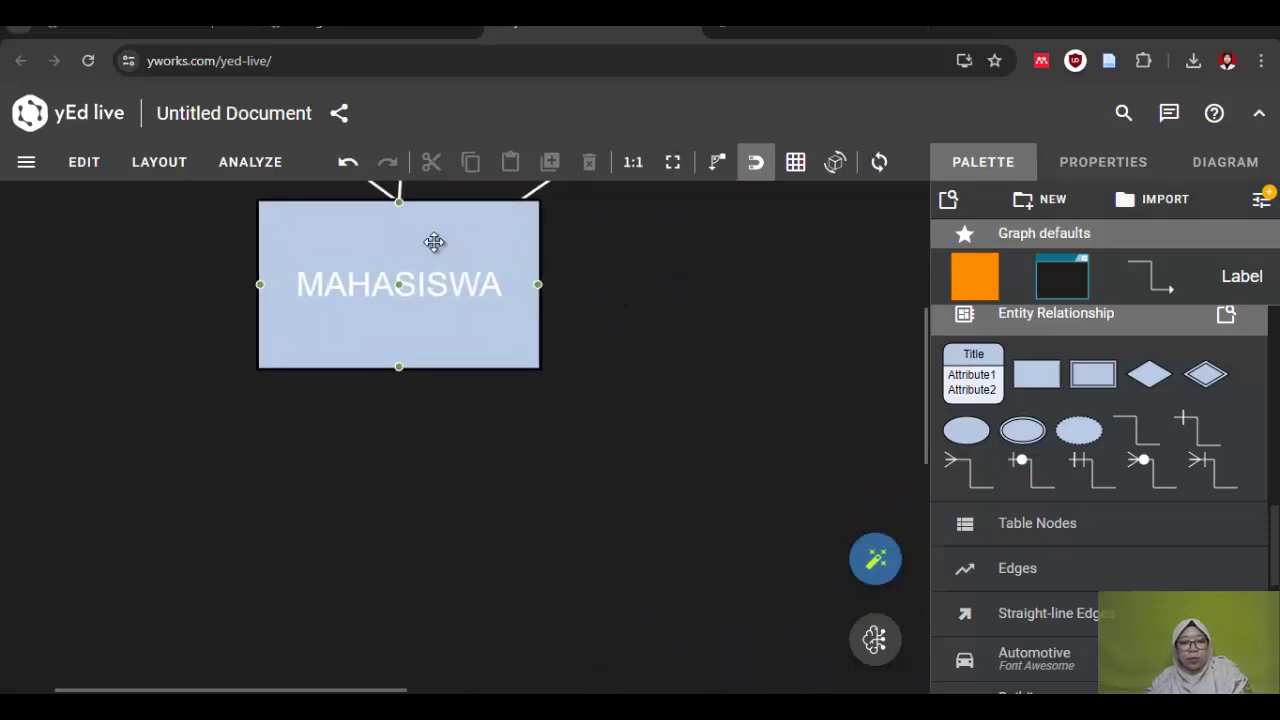
scroll(434, 242, up, 1)
scroll(414, 254, down, 5)
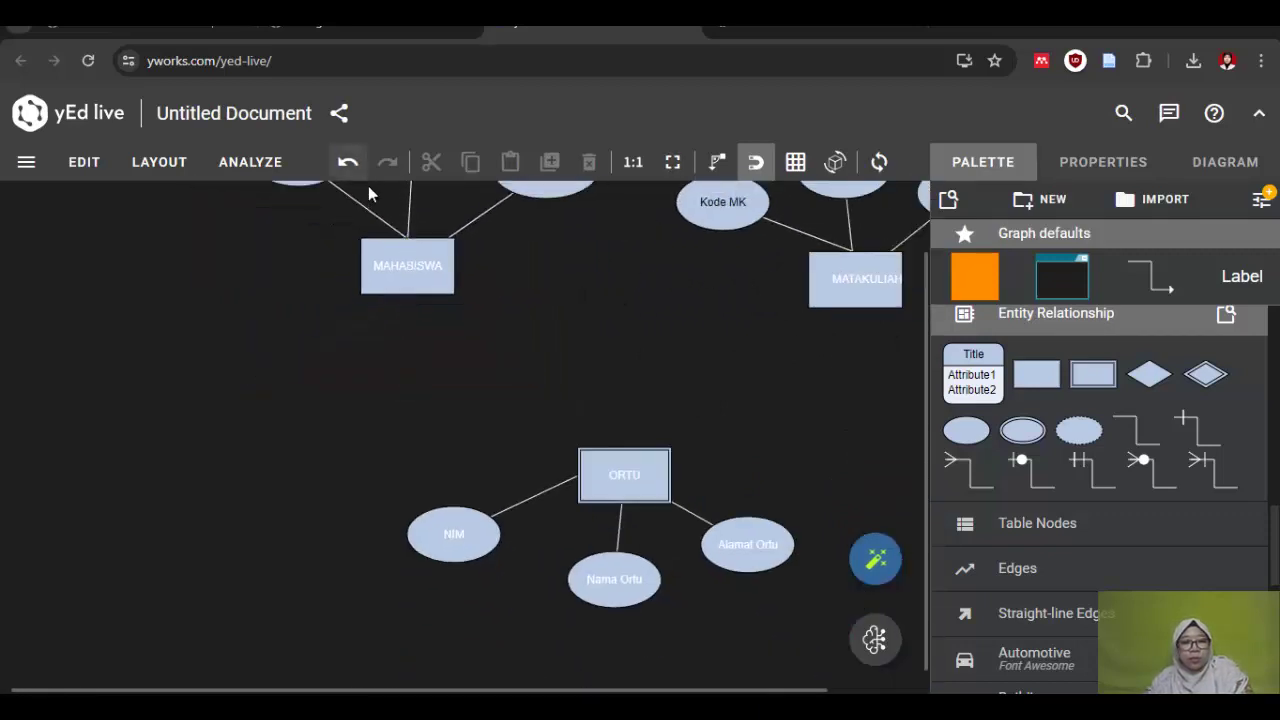
scroll(368, 186, down, 3)
scroll(375, 186, up, 1)
scroll(380, 185, up, 2)
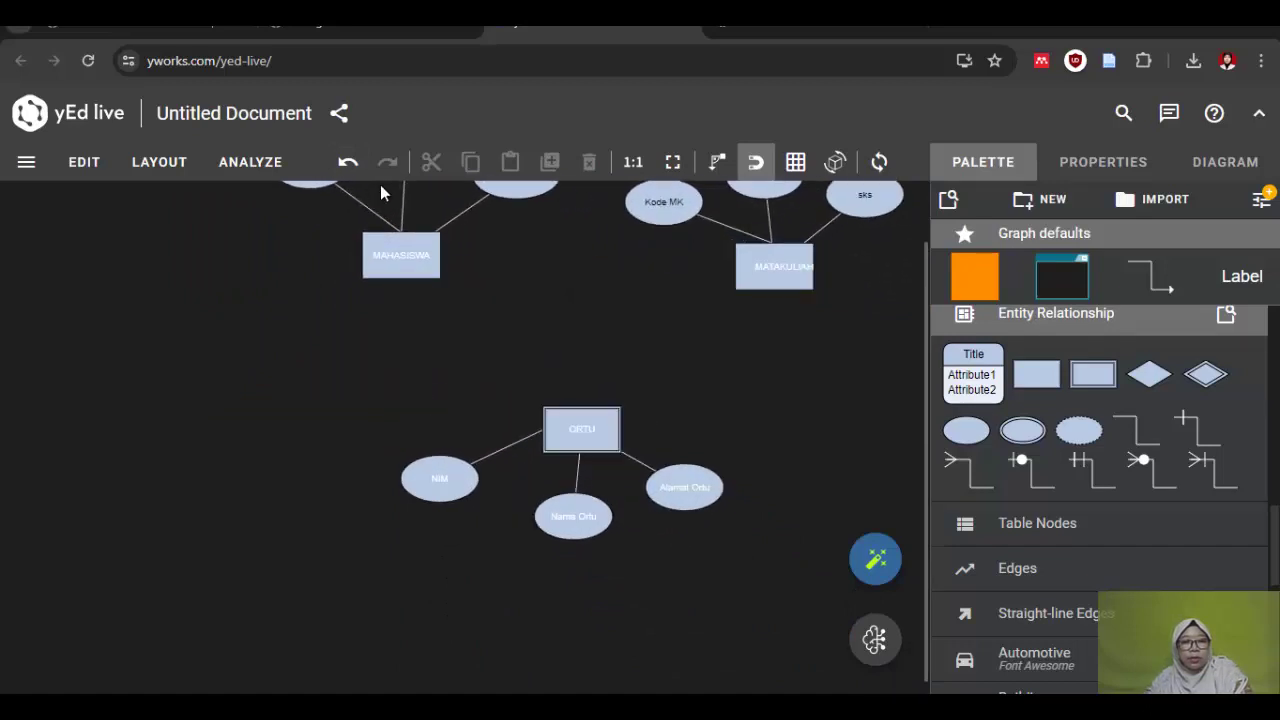
click(371, 212)
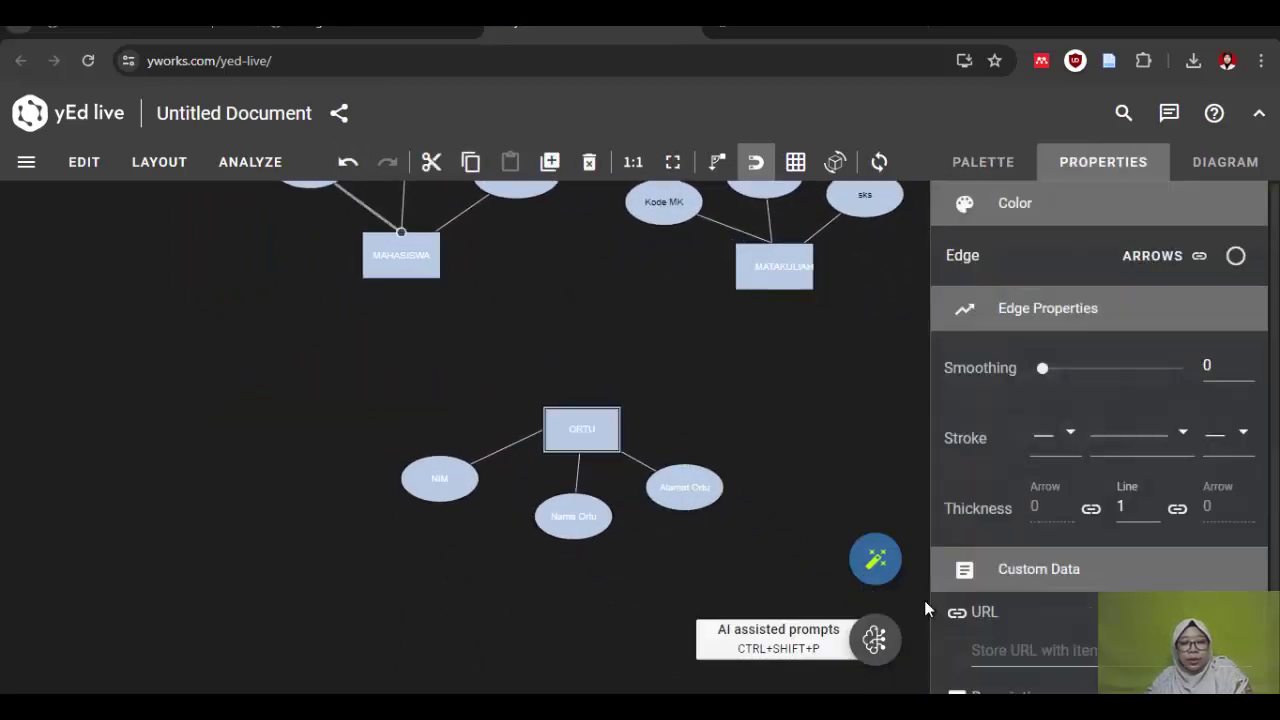
drag(920, 247, 928, 156)
click(322, 220)
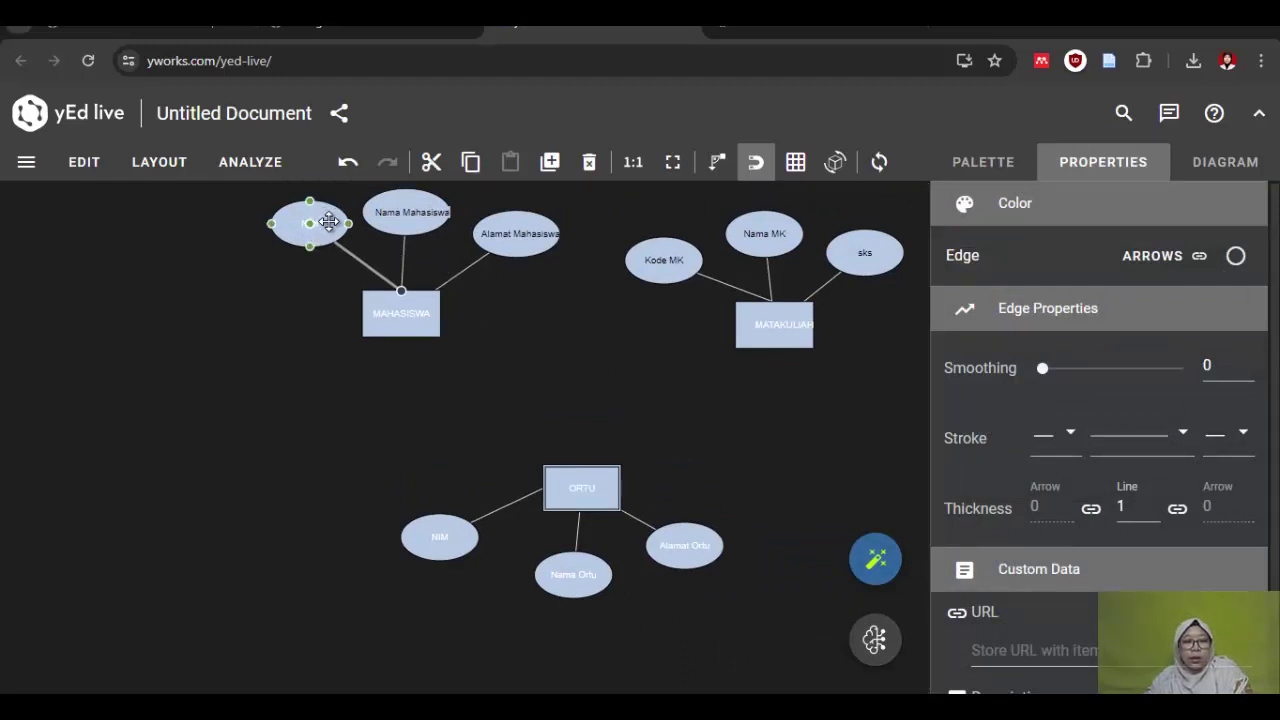
Step: Make the NIM attribute's label text black (#000000)
double_click(322, 220)
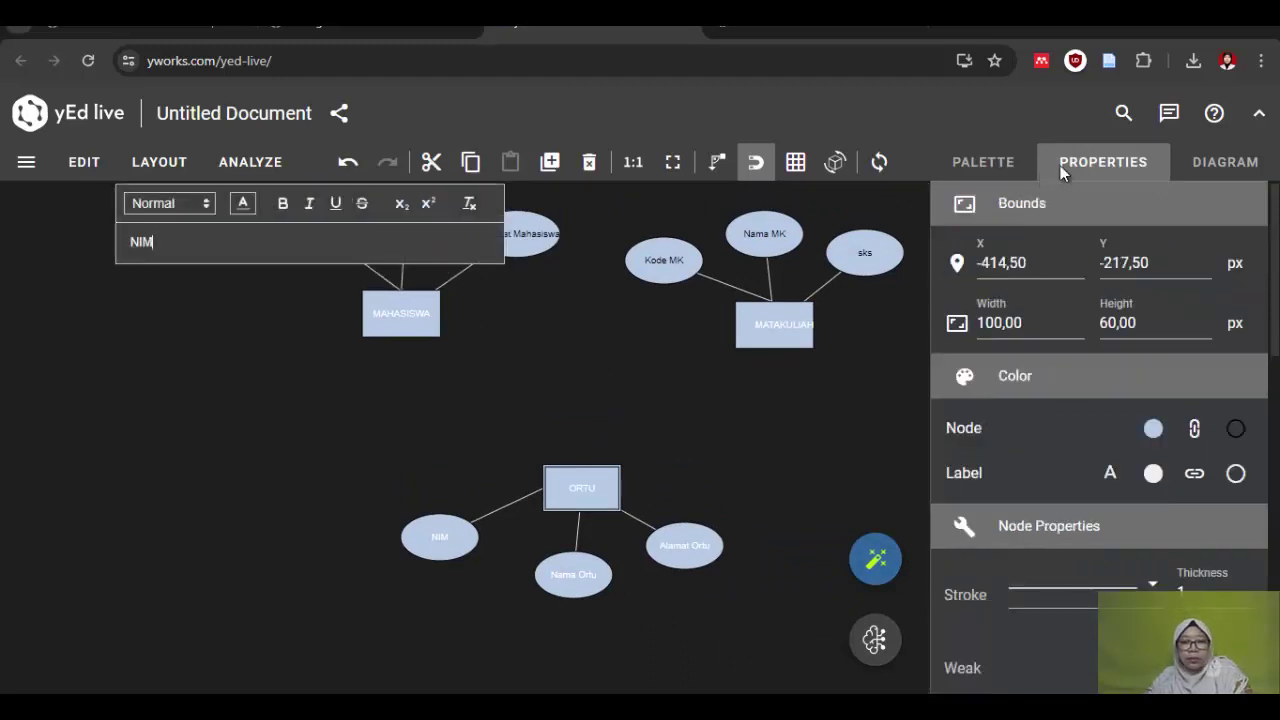
click(1110, 474)
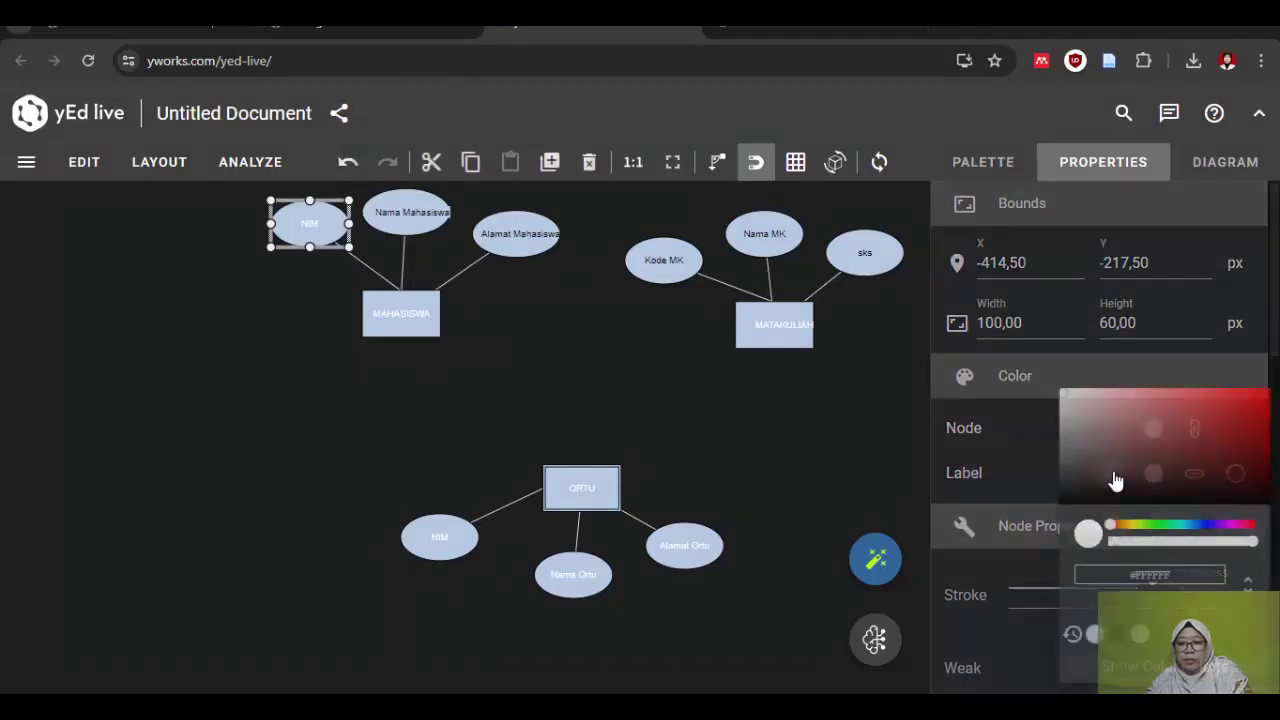
click(1064, 503)
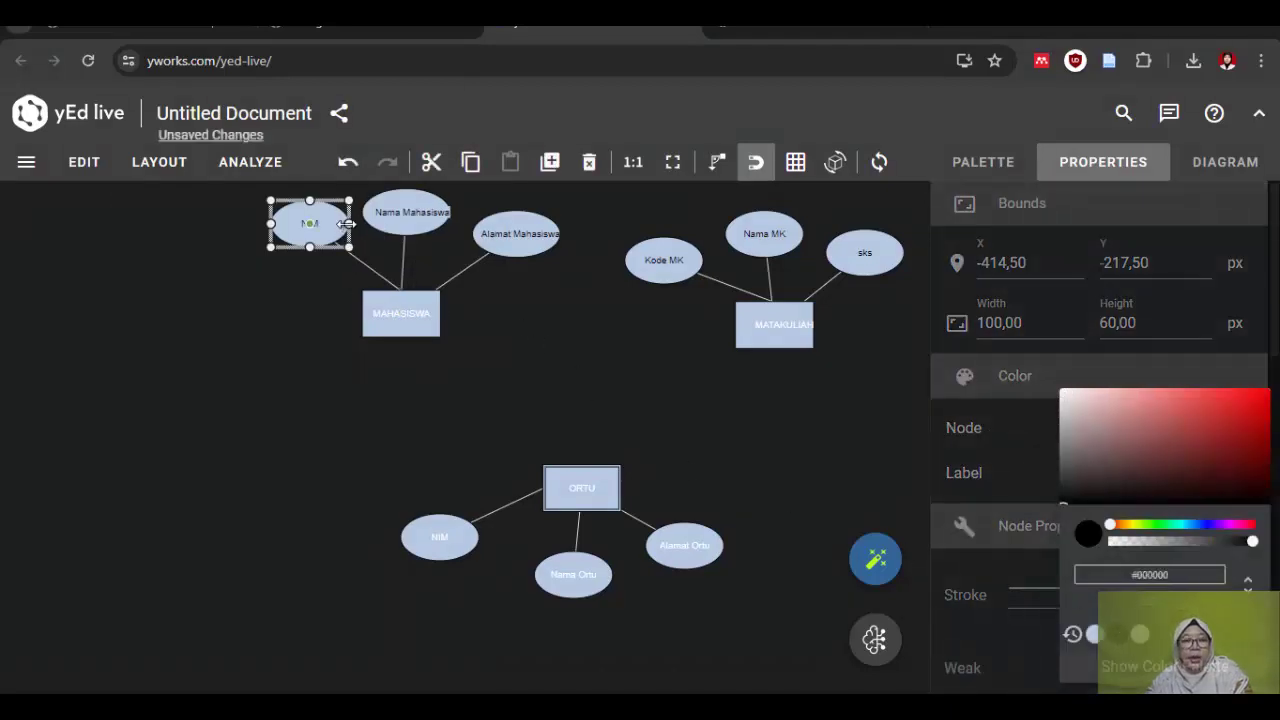
scroll(337, 257, up, 2)
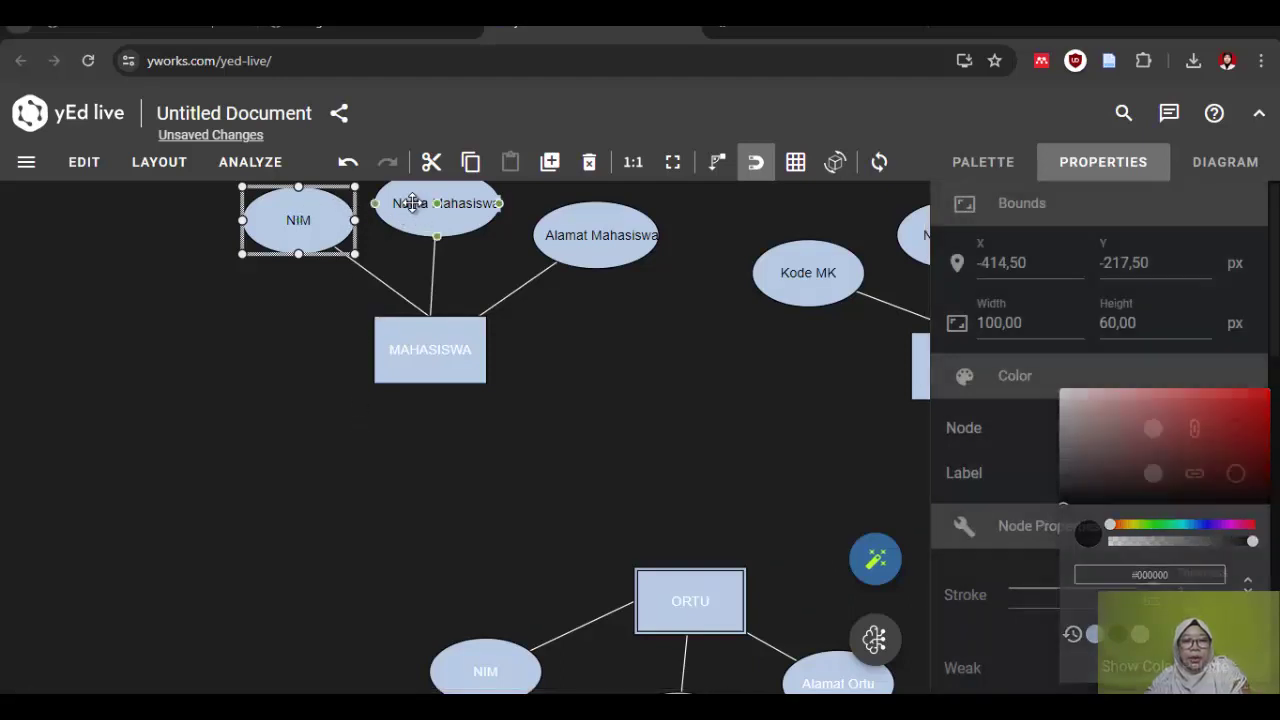
Step: Underline the NIM label to mark it as MAHASISWA's key
click(432, 205)
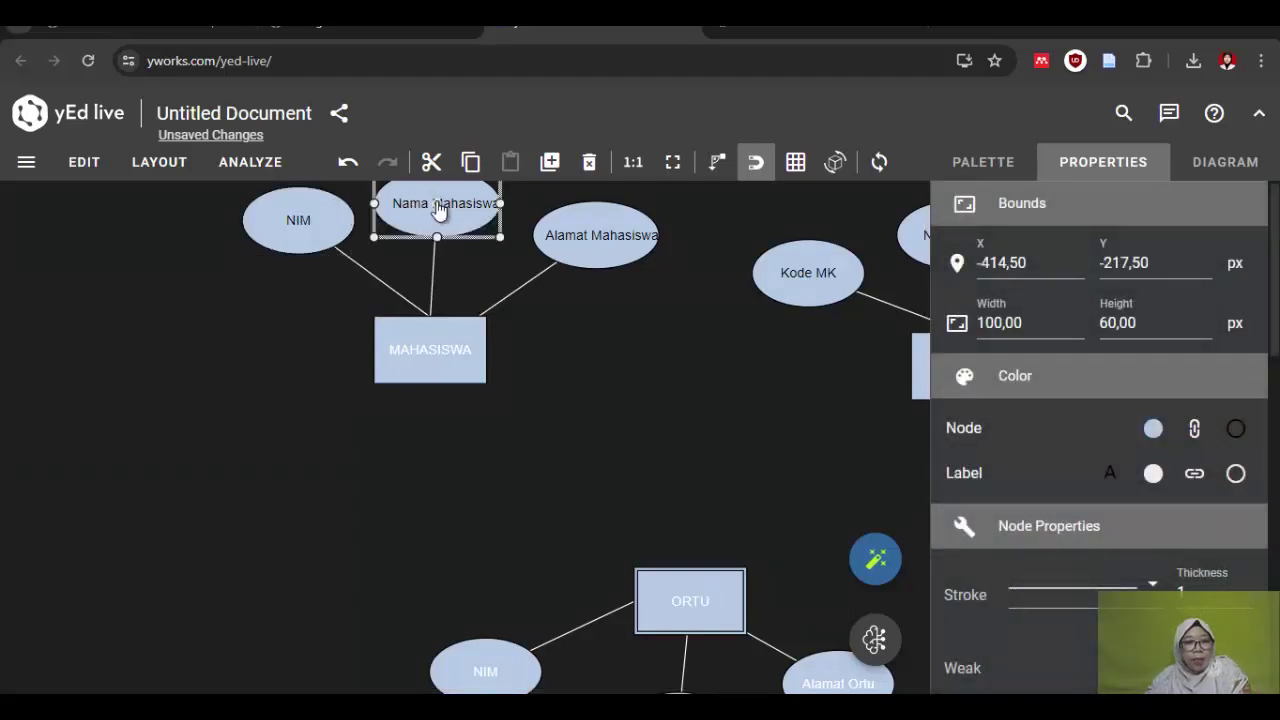
double_click(474, 203)
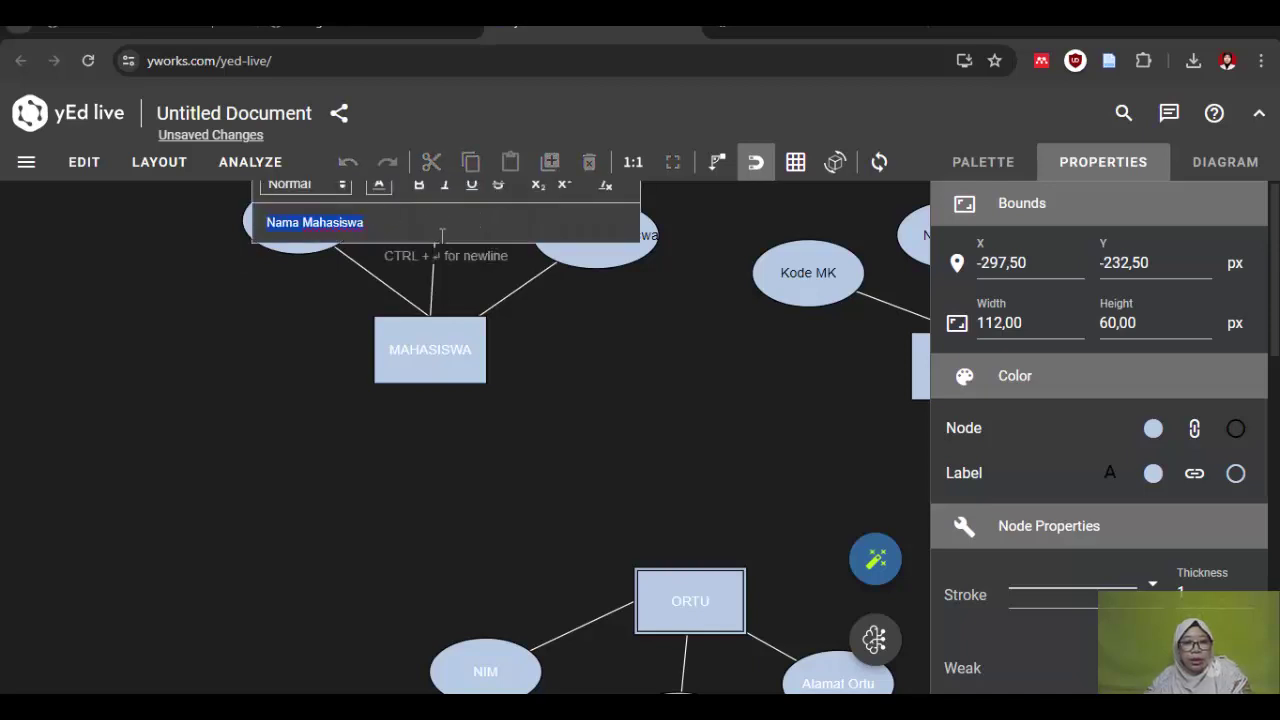
click(220, 339)
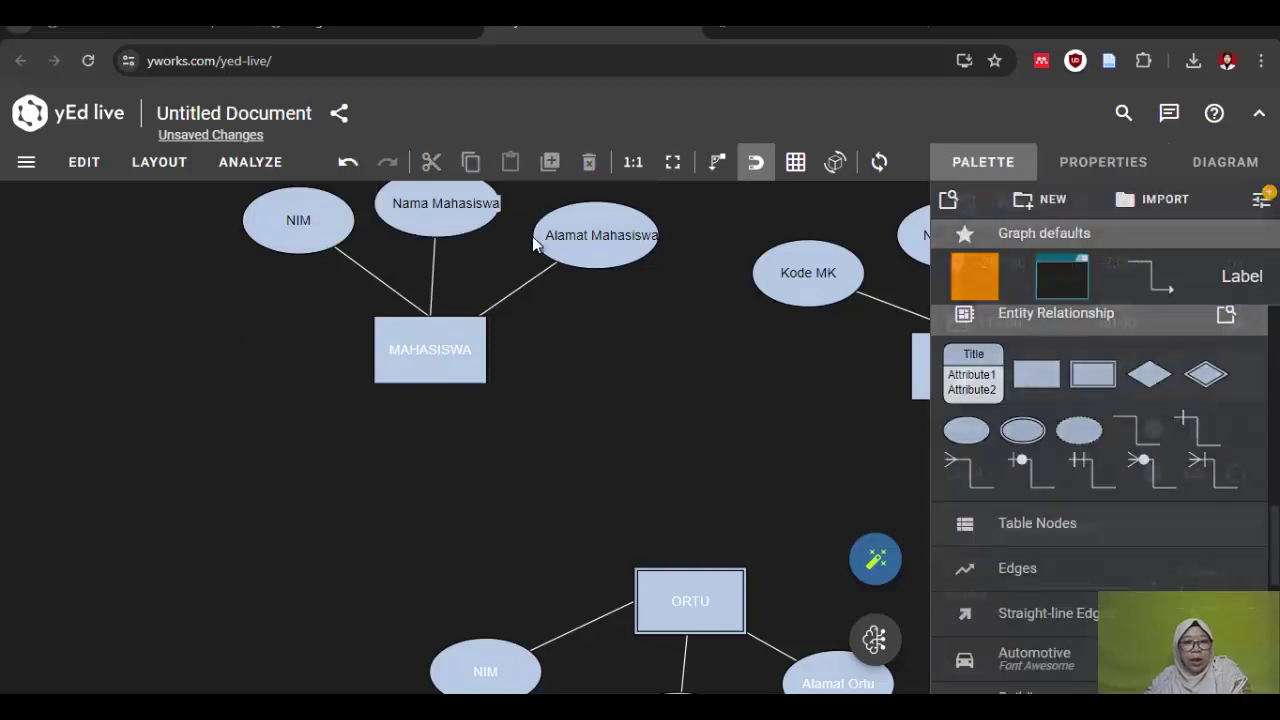
click(313, 220)
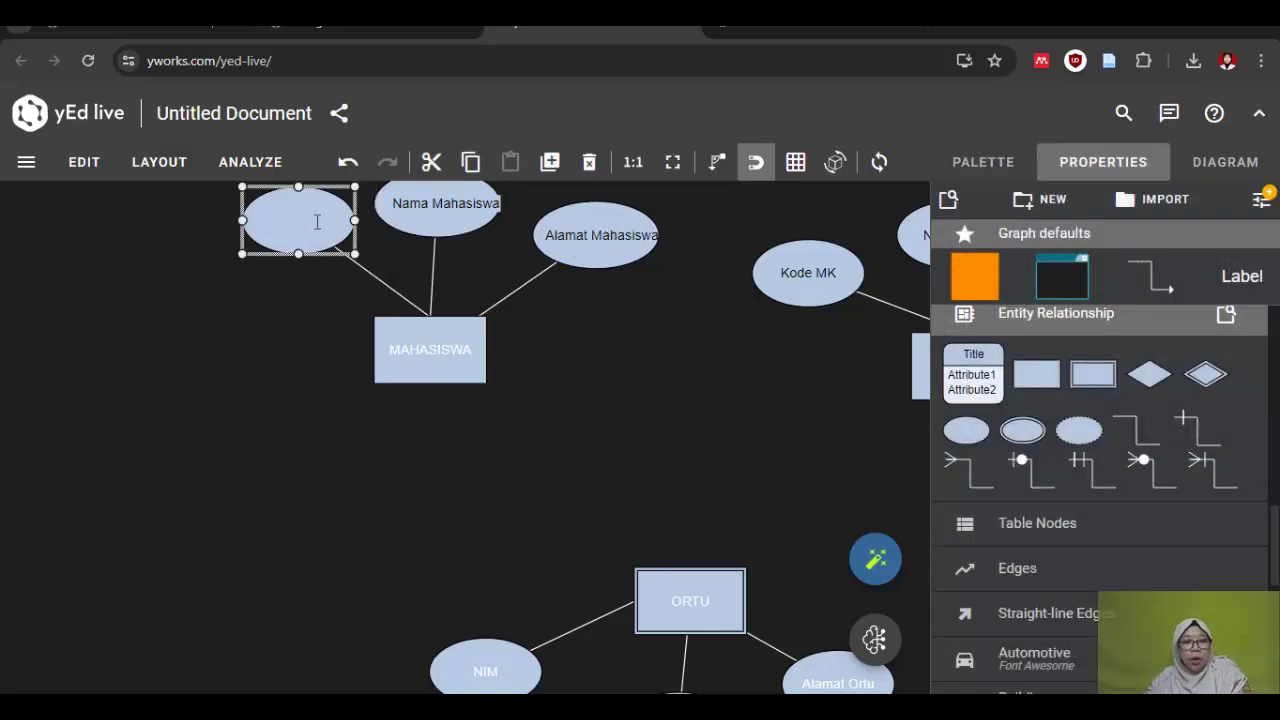
double_click(313, 220)
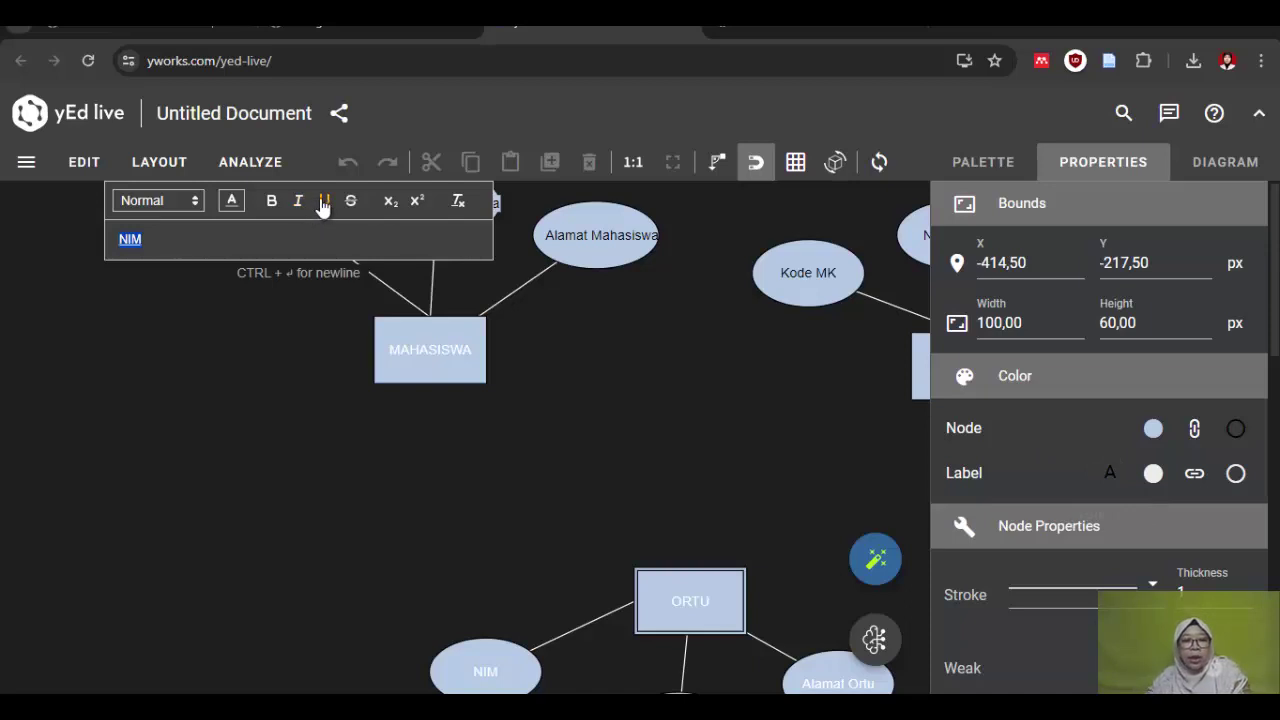
click(186, 420)
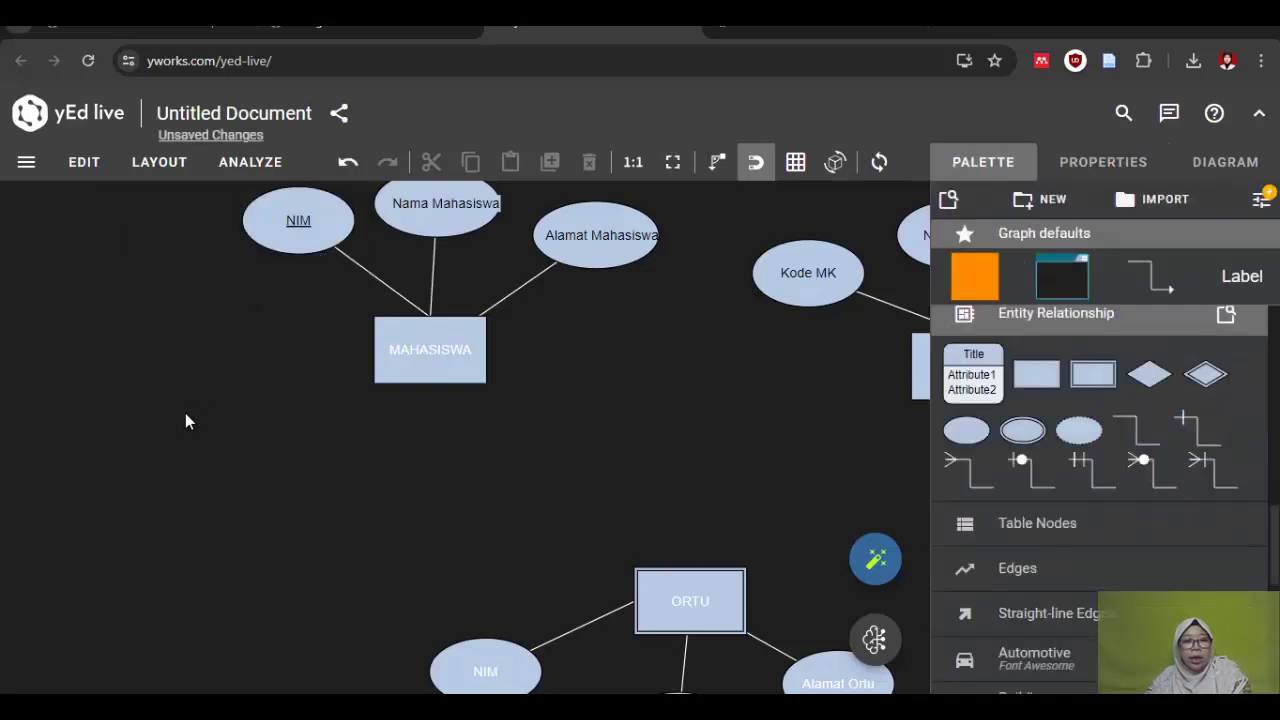
click(298, 228)
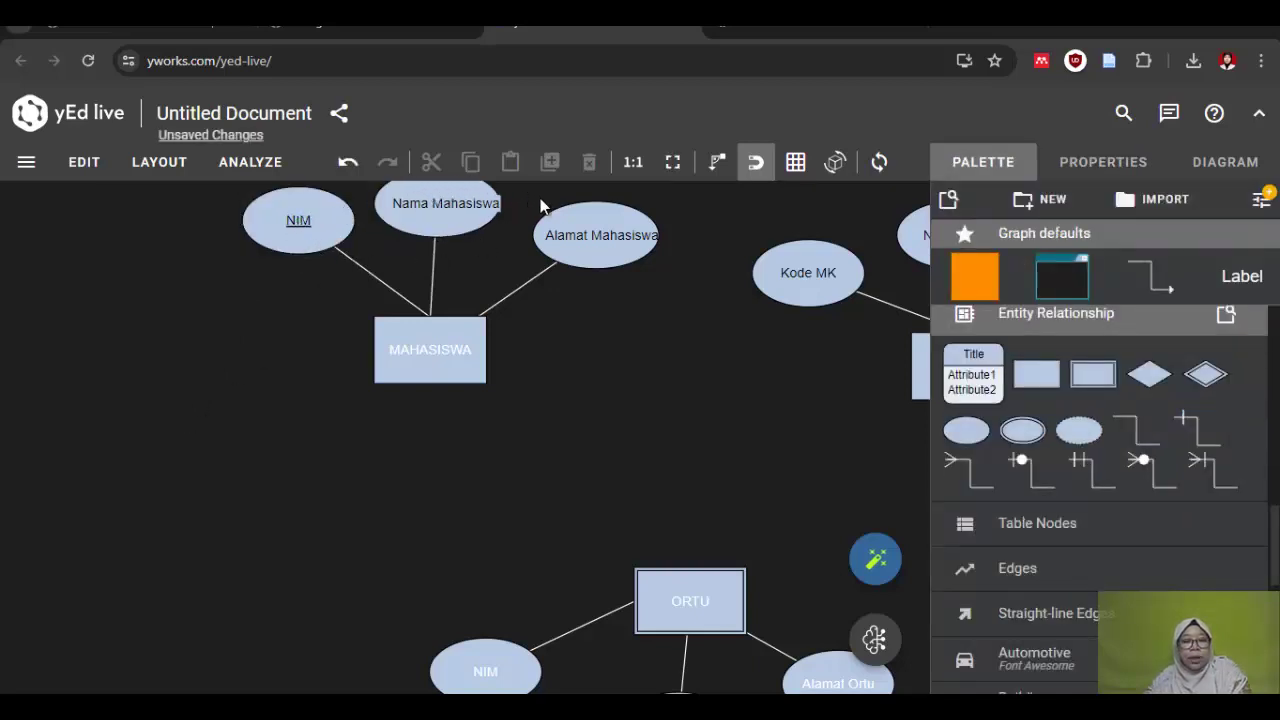
Step: Underline MATAKULIAH's Kode MK attribute label to mark its primary key
click(608, 232)
click(749, 367)
drag(846, 370, 652, 386)
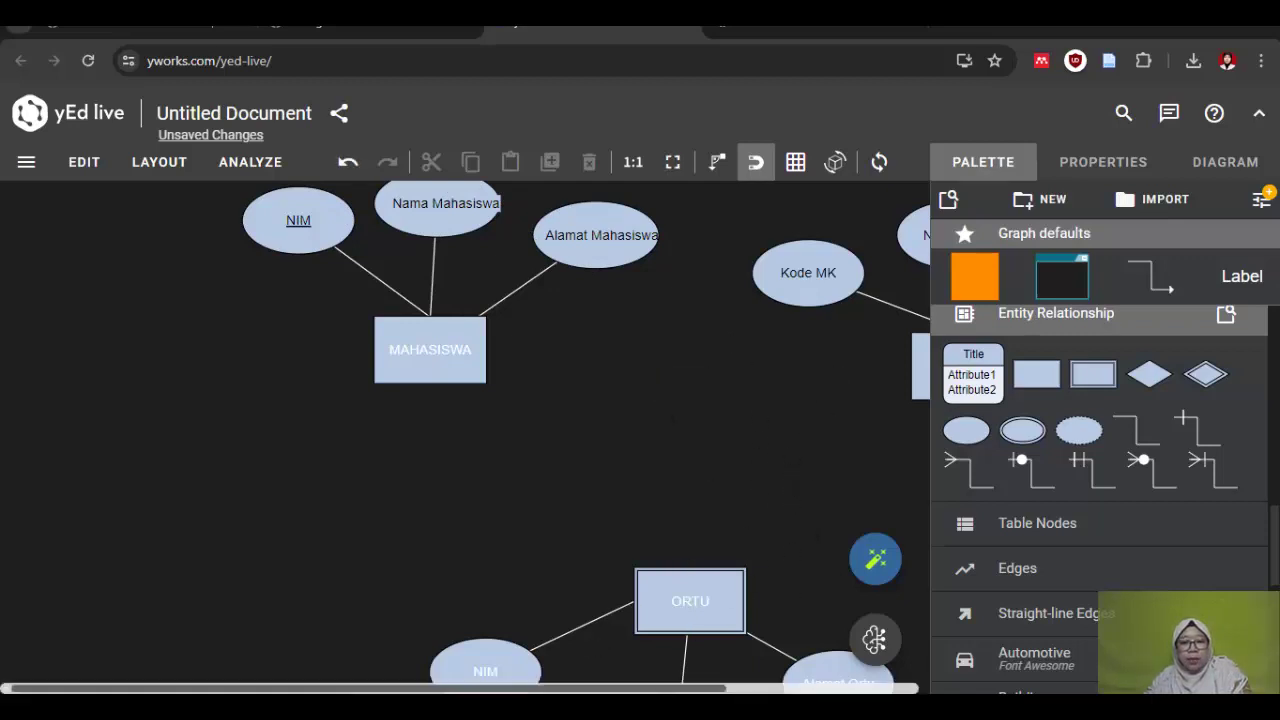
drag(655, 688, 817, 688)
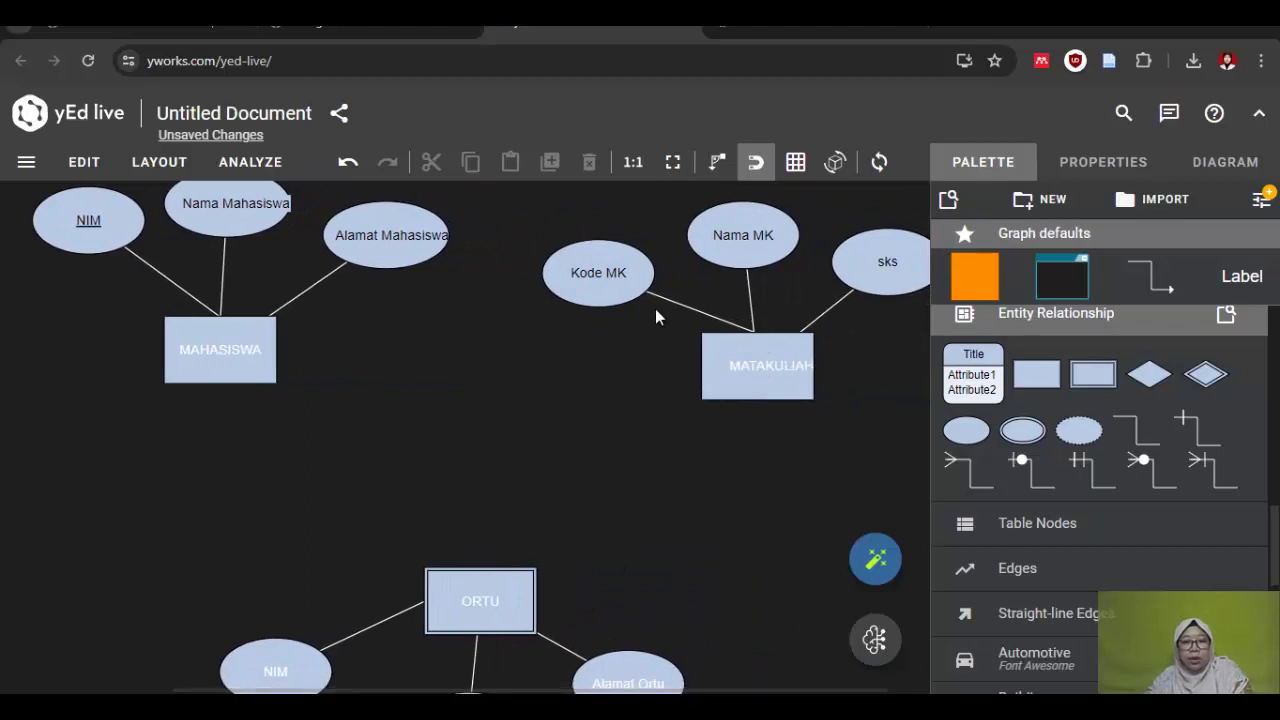
click(609, 262)
double_click(606, 268)
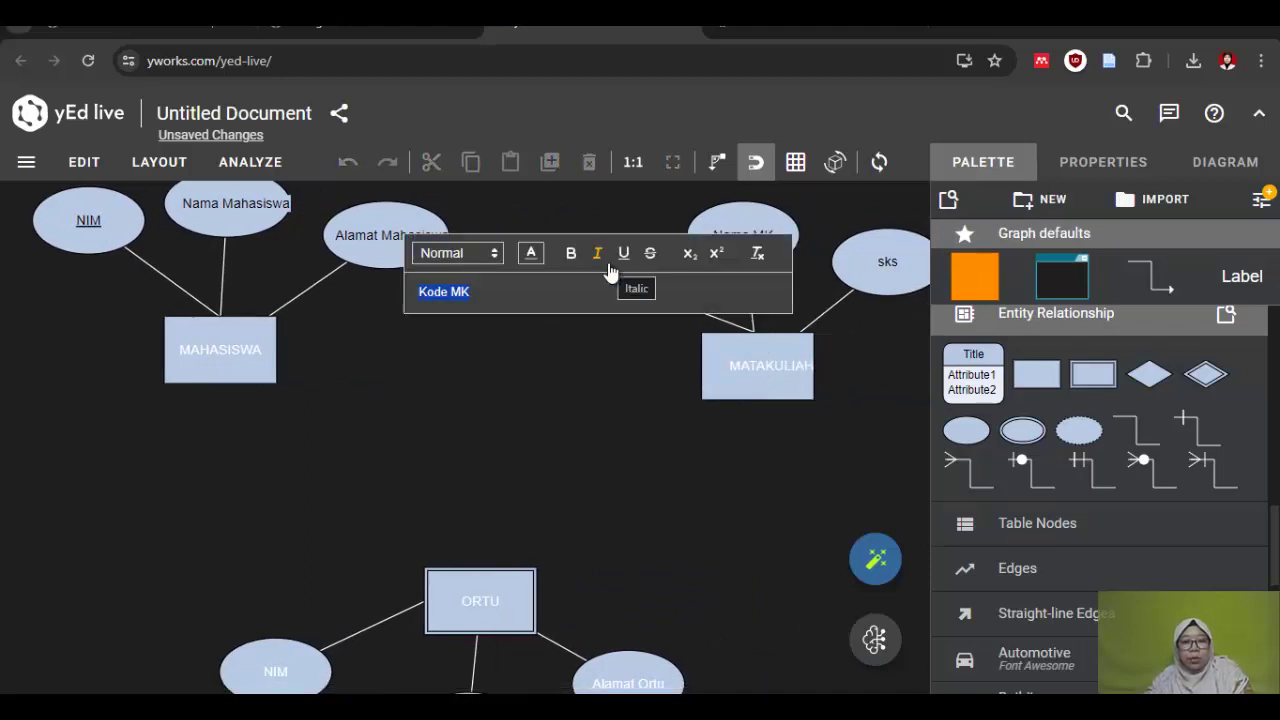
click(623, 255)
click(648, 473)
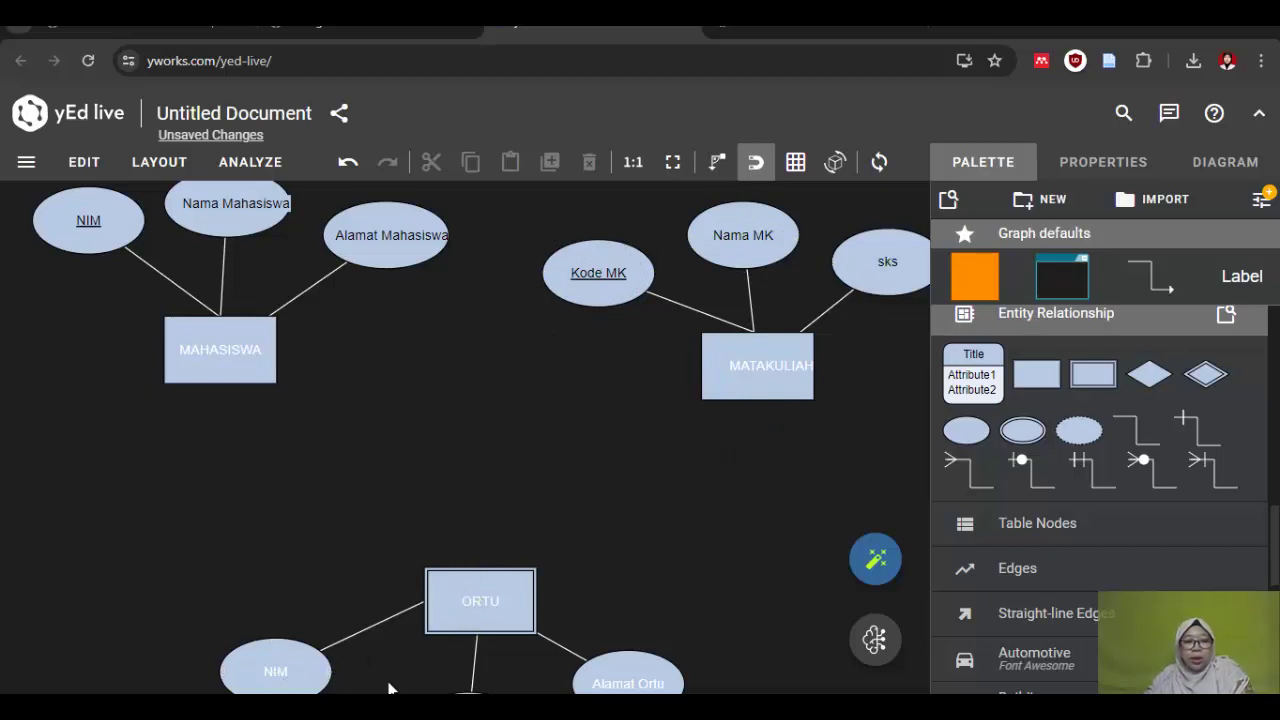
Step: Underline the NIM attribute label beneath ORTU
double_click(296, 669)
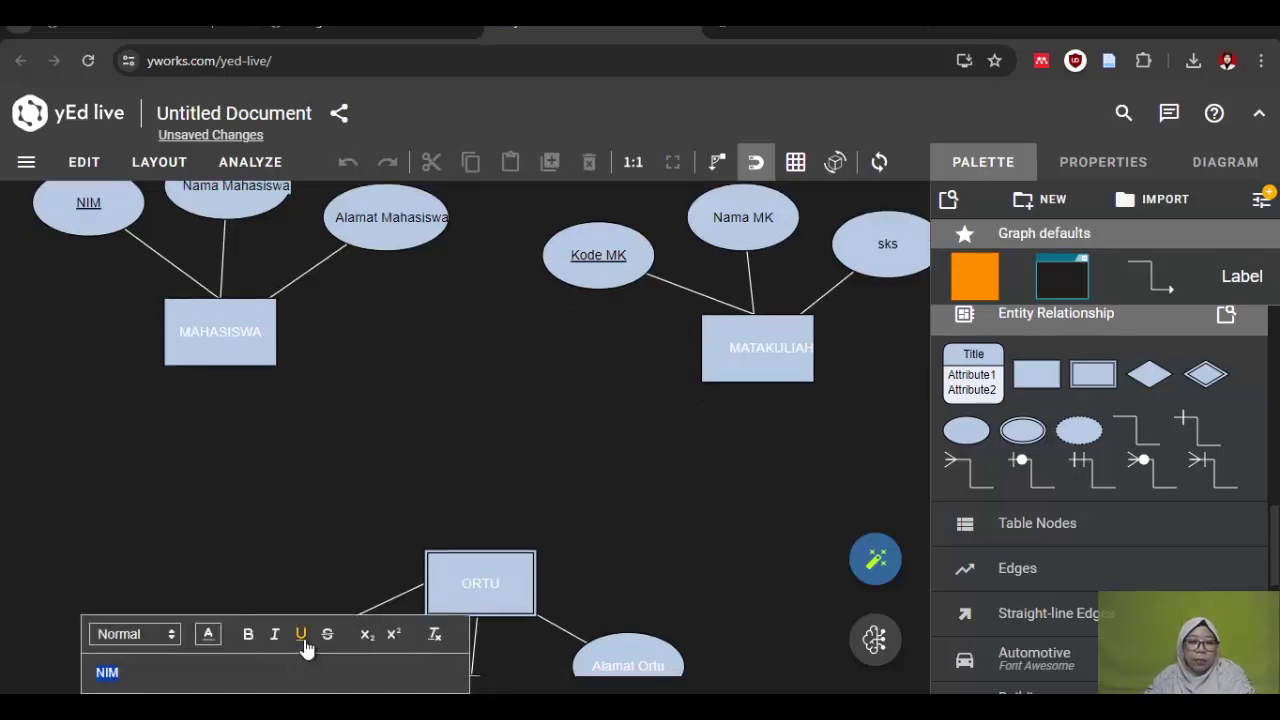
click(76, 500)
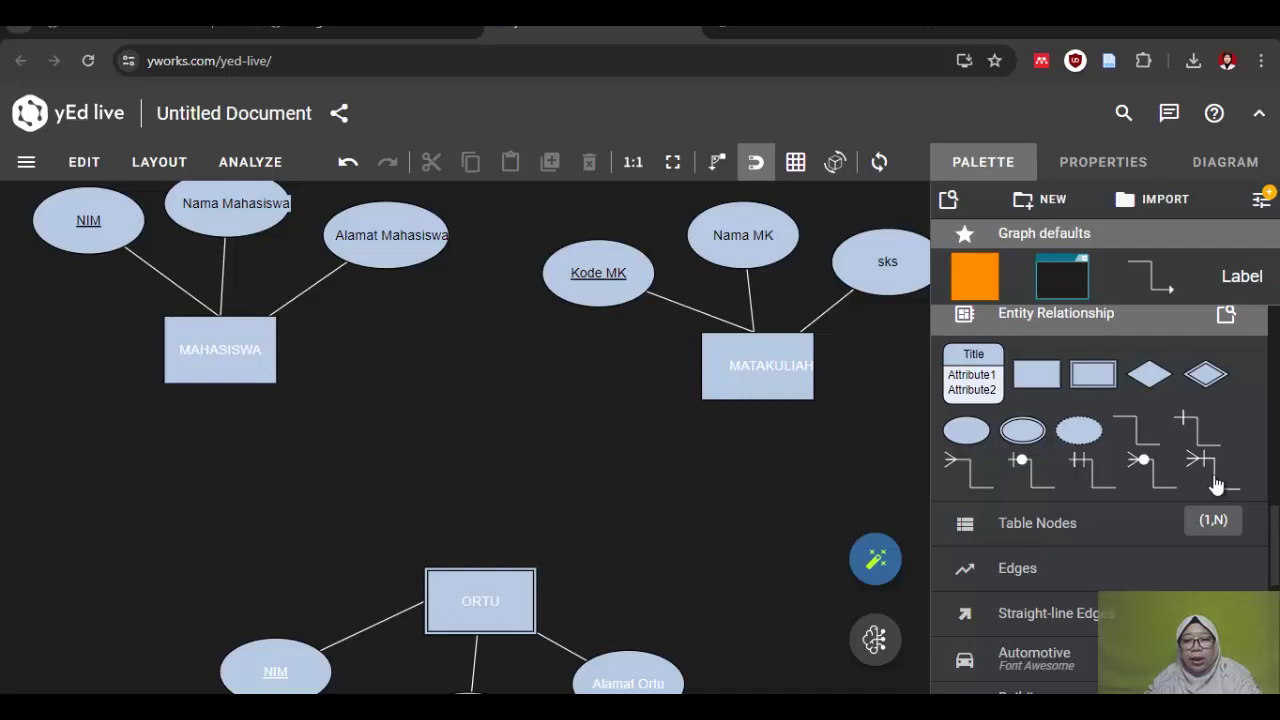
drag(1214, 486, 778, 366)
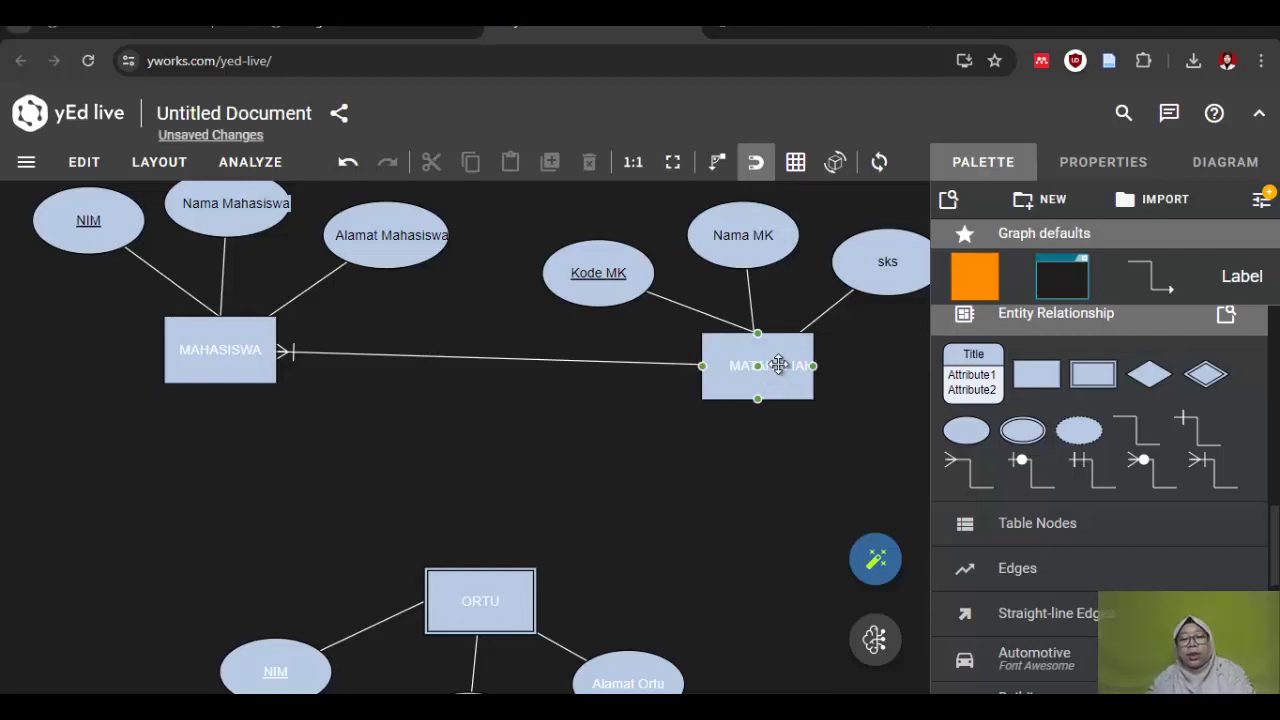
click(398, 375)
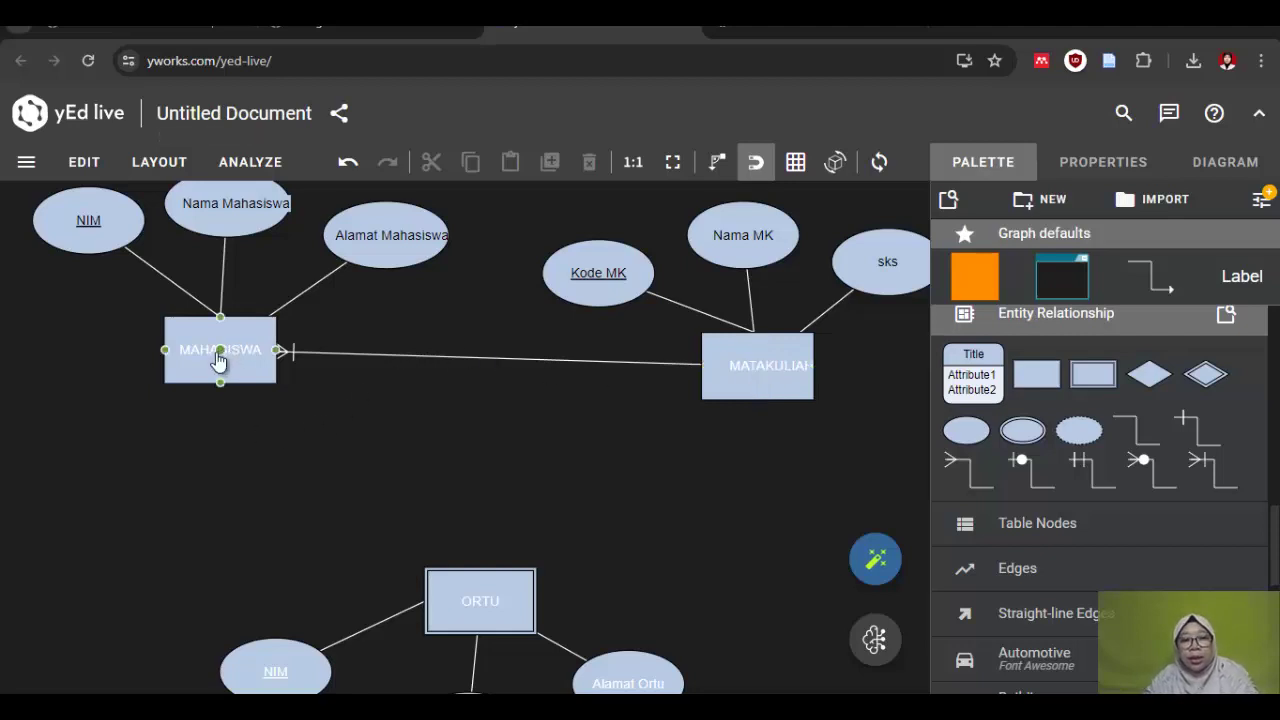
click(735, 379)
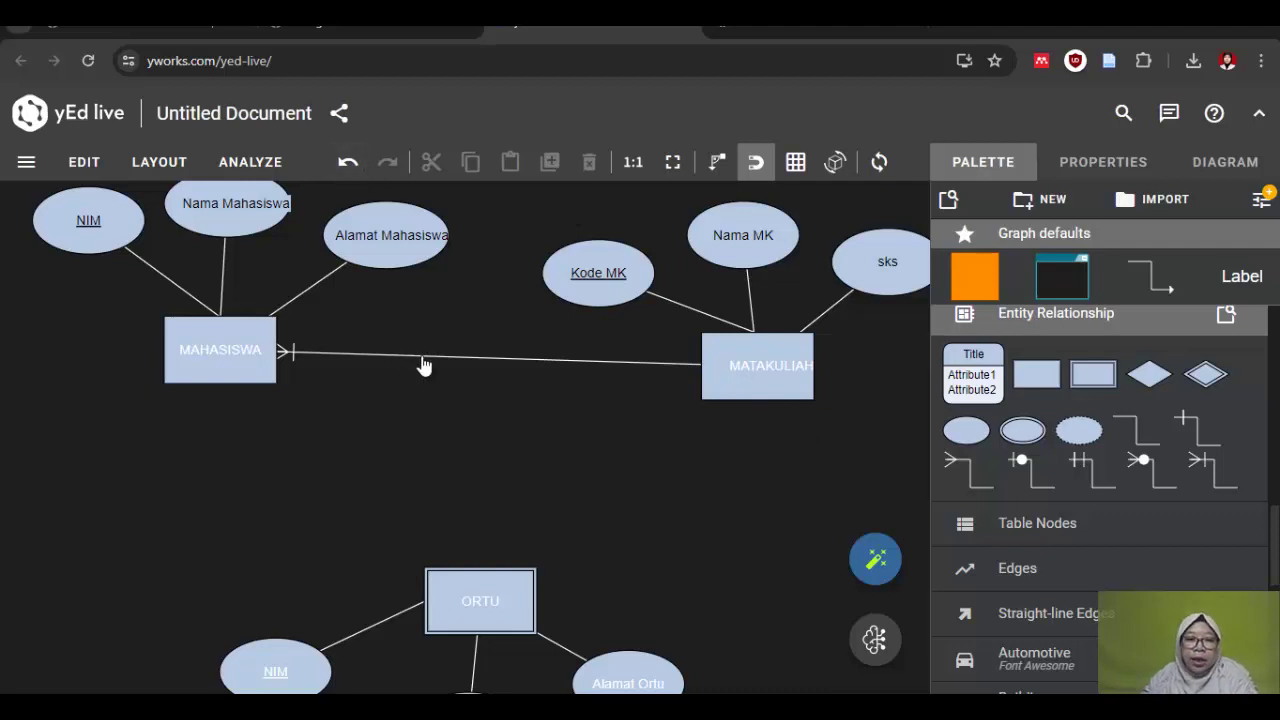
click(519, 371)
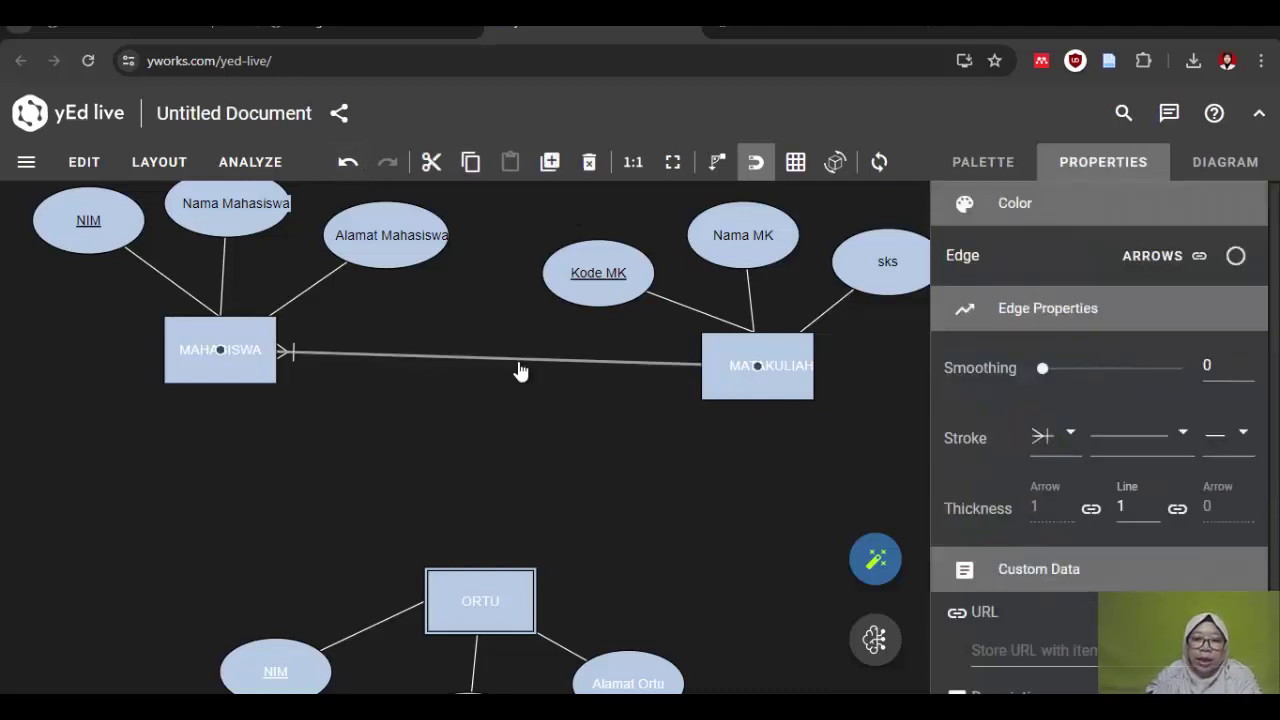
key(Delete)
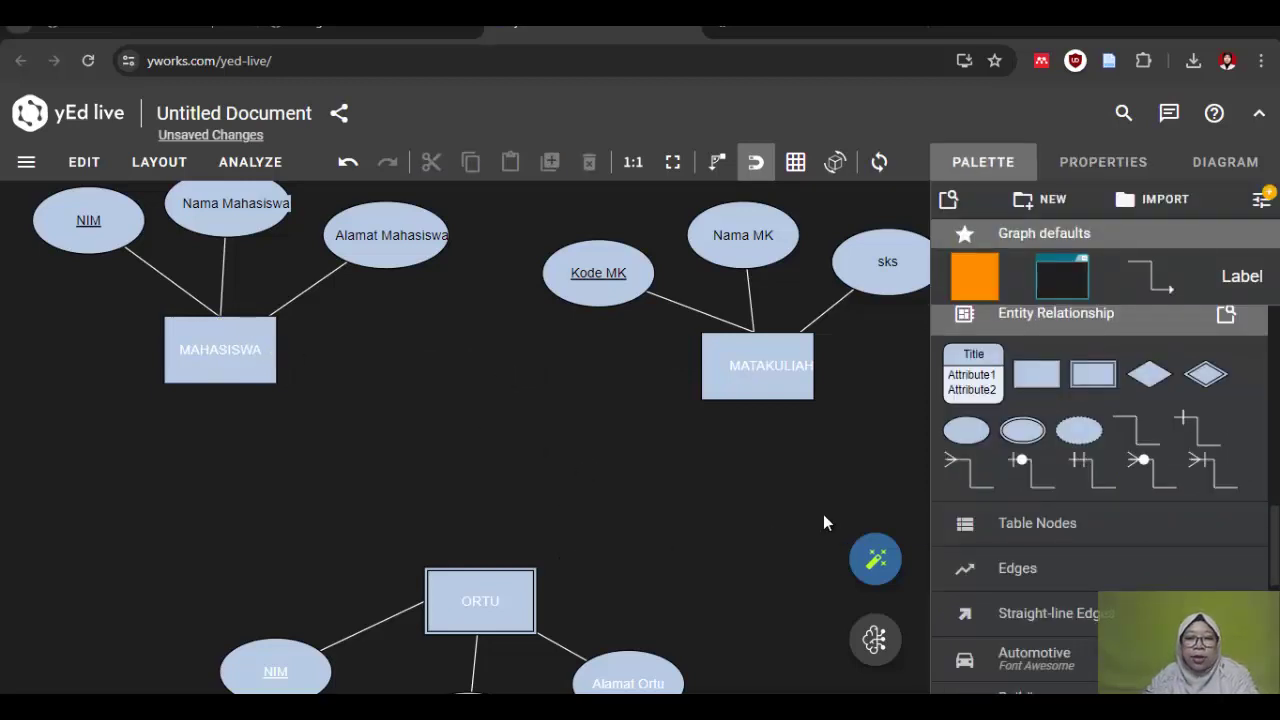
Step: Place a relationship diamond between MAHASISWA and MATAKULIAH and label it KRS
drag(1150, 376, 487, 374)
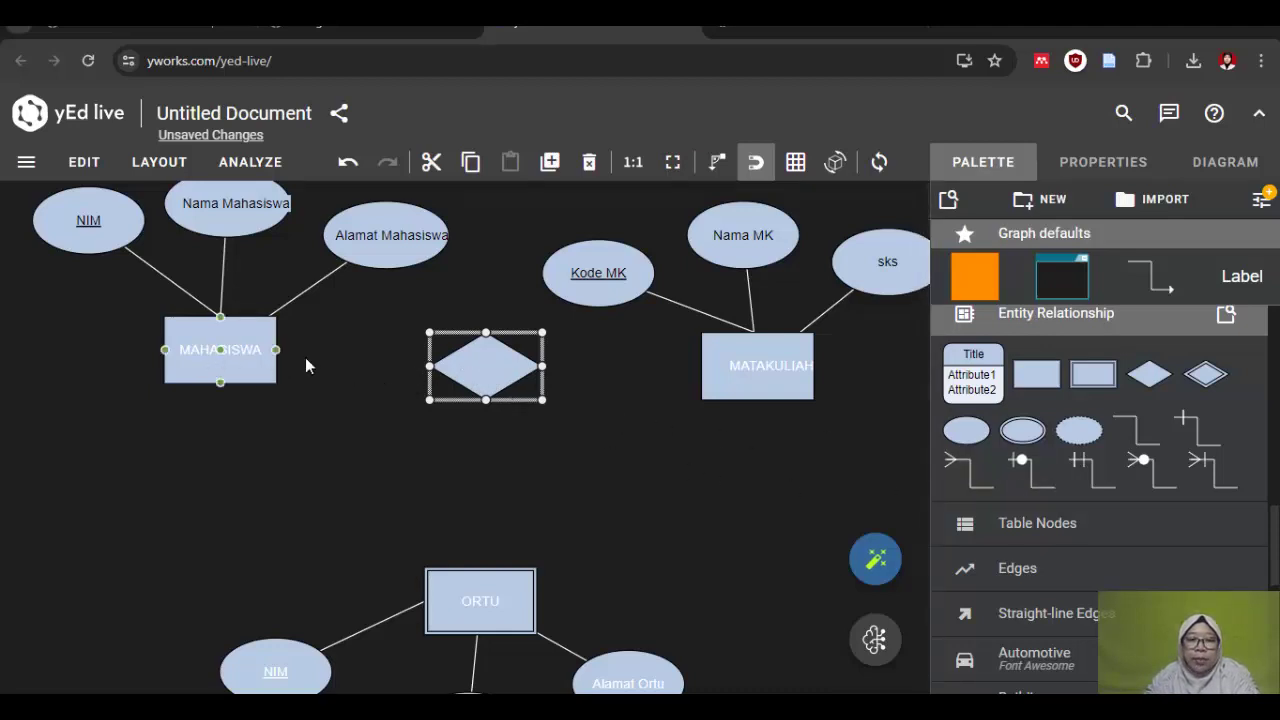
double_click(483, 363)
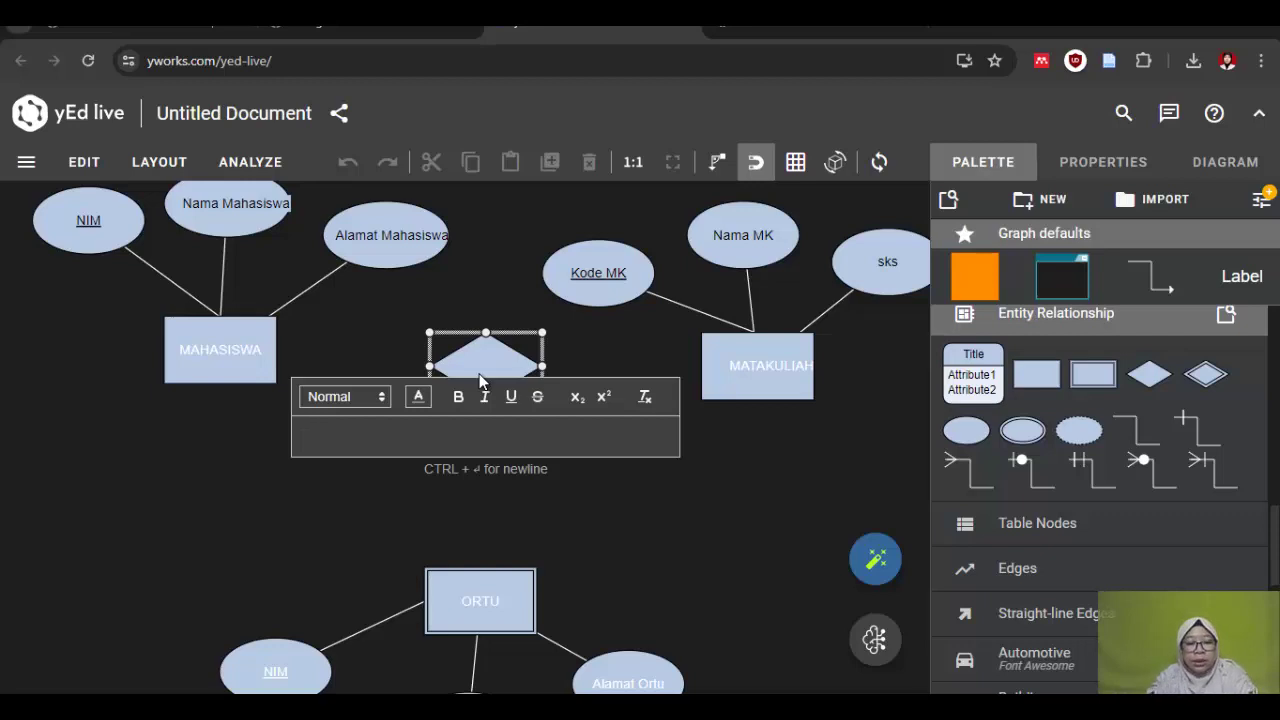
text(KRP)
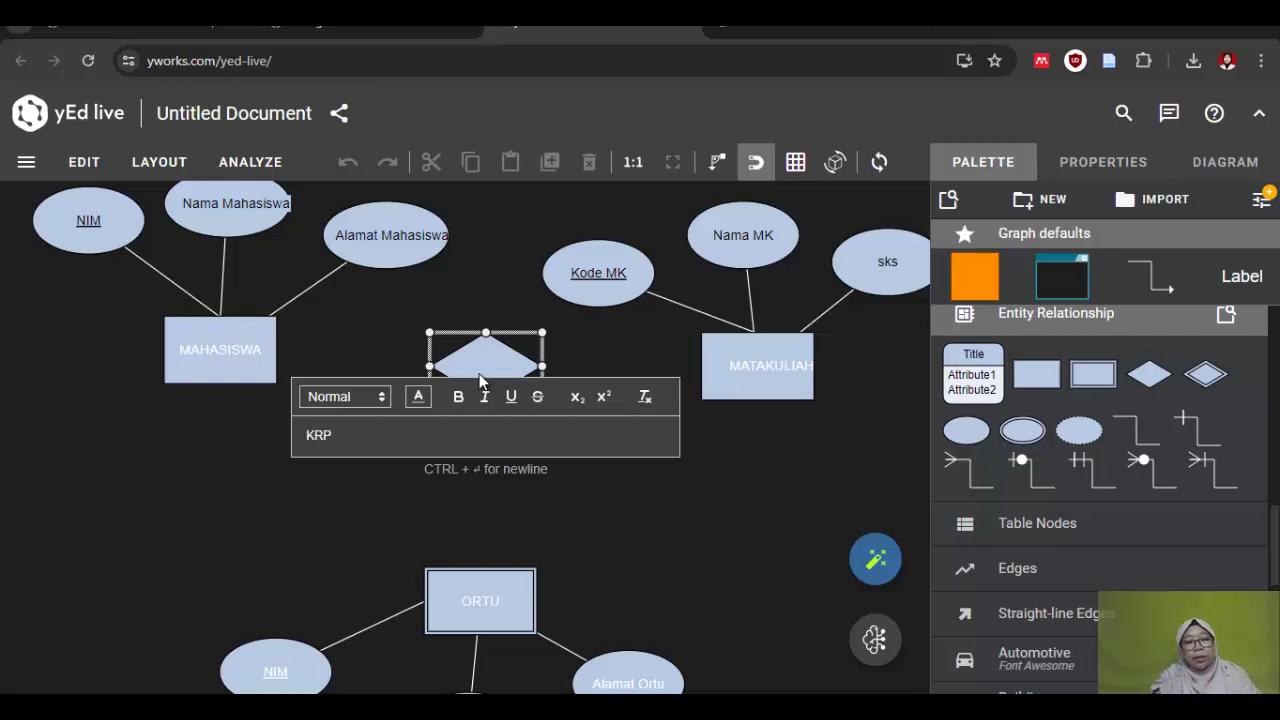
key(BackSpace)
text(S)
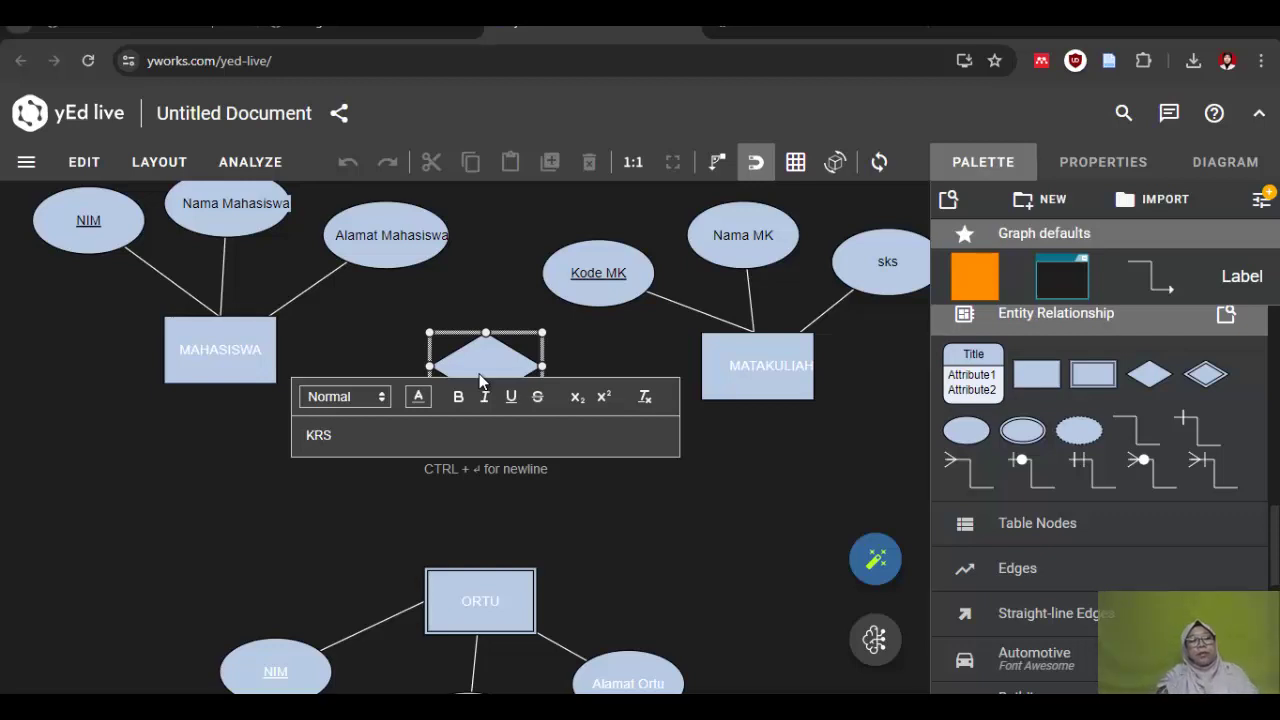
key(Return)
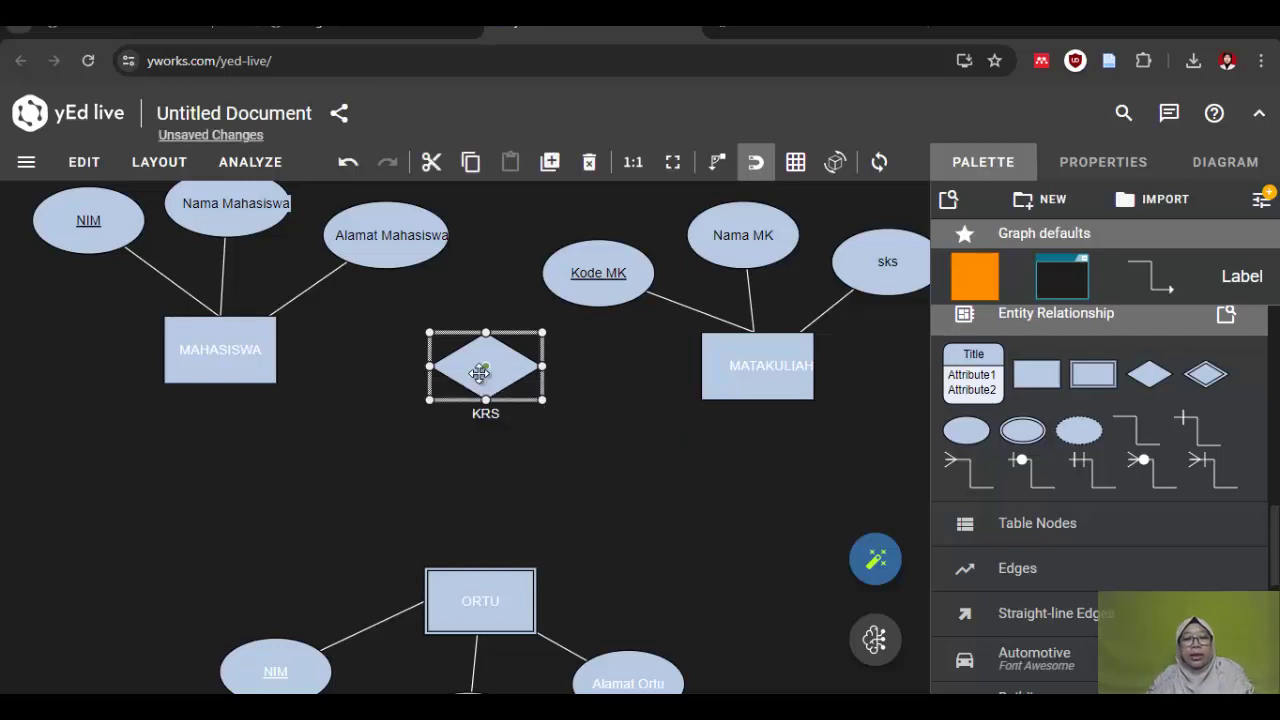
click(478, 439)
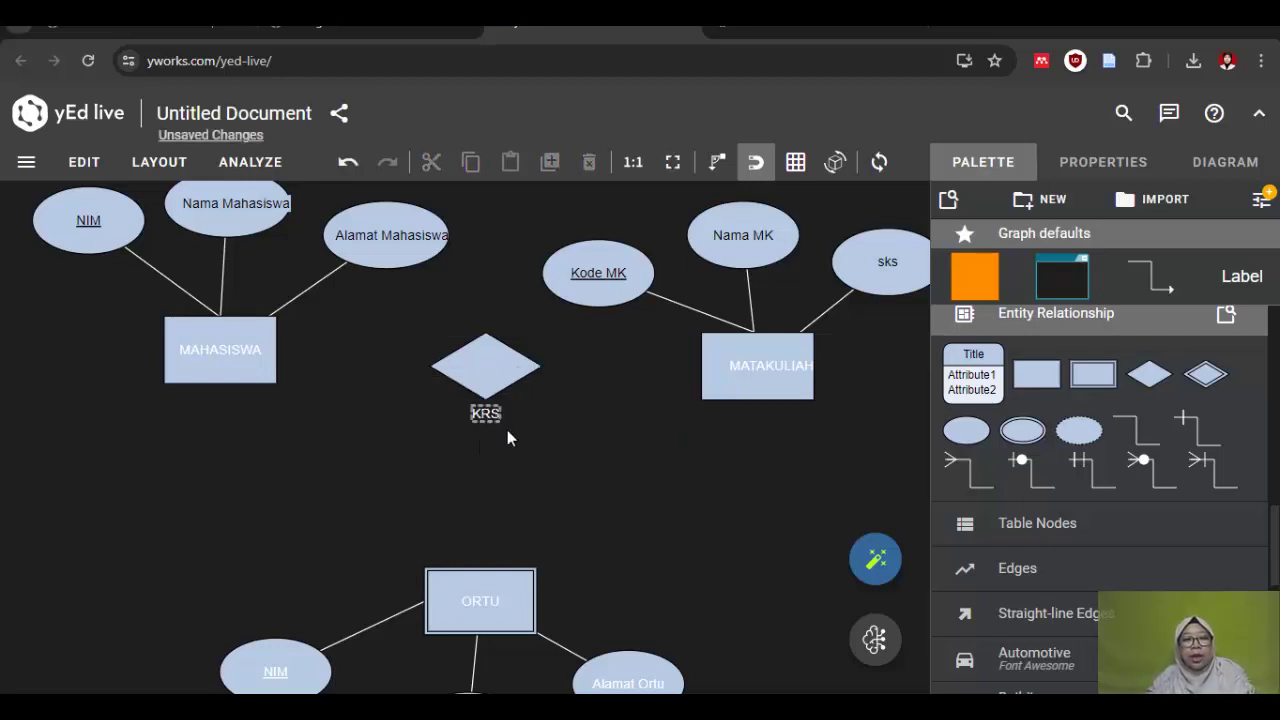
Step: Move the KRS label from below the diamond into its centre
click(507, 431)
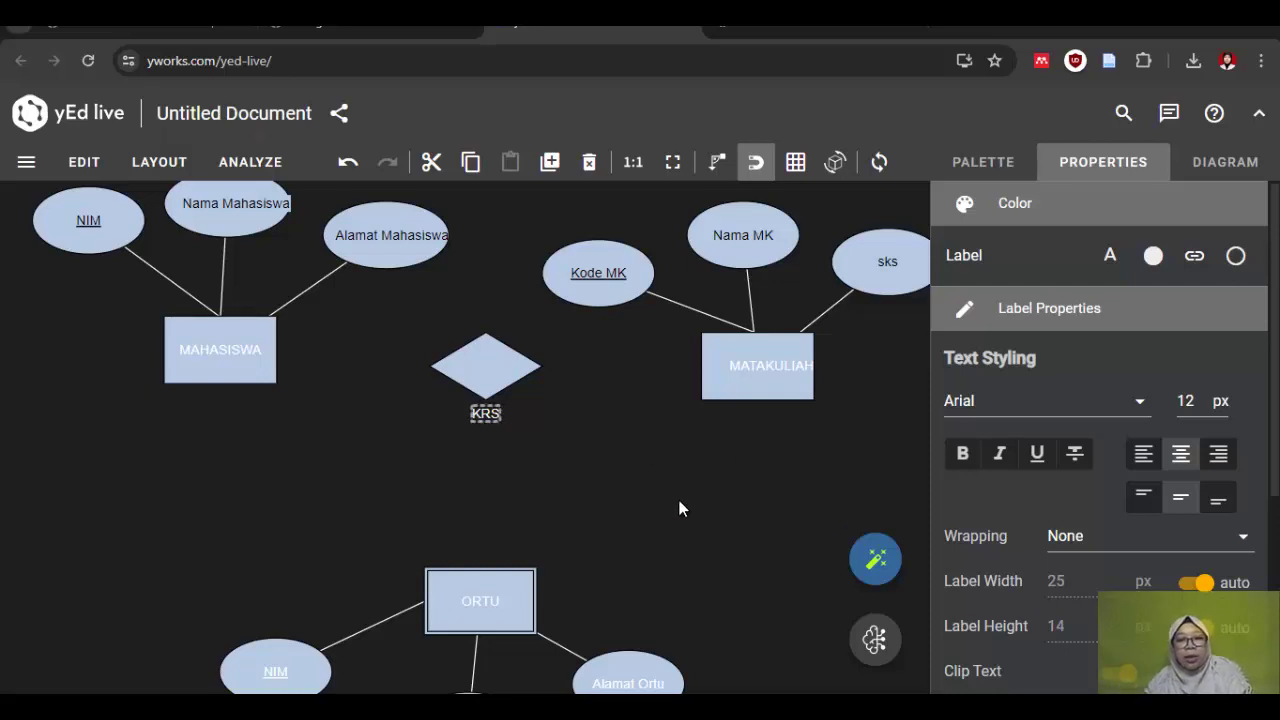
double_click(485, 417)
click(524, 487)
click(502, 479)
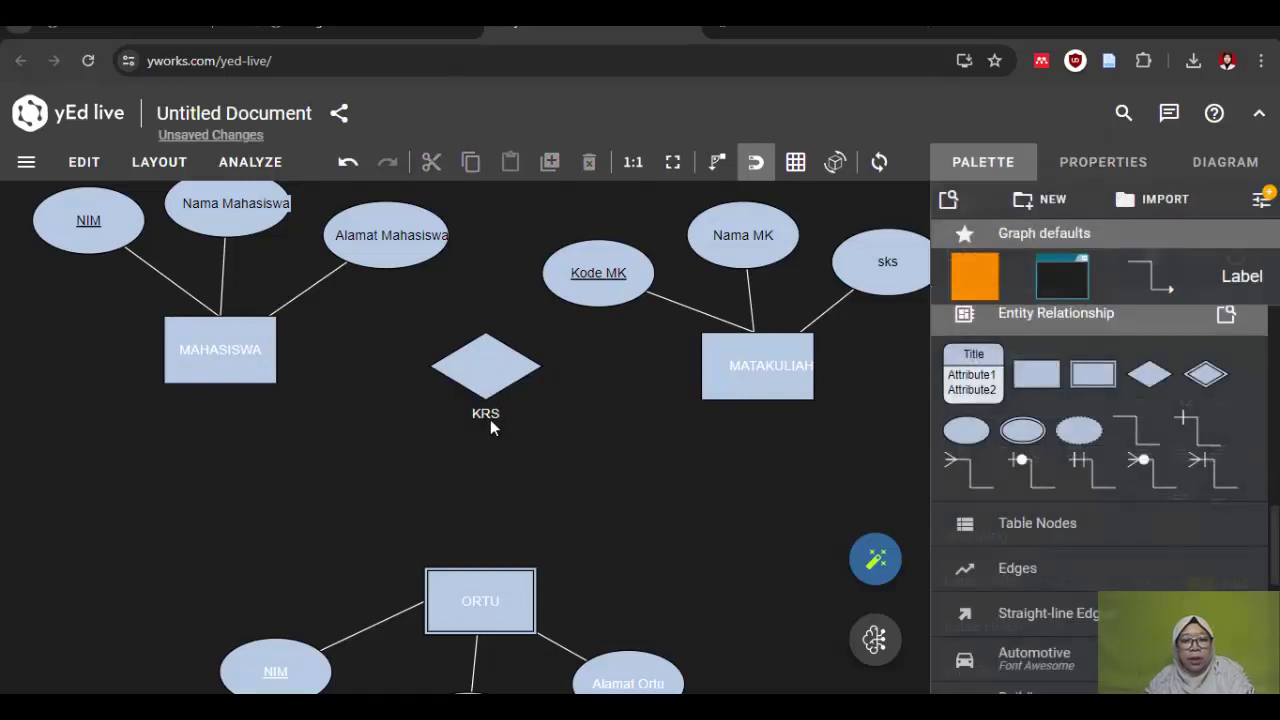
click(485, 412)
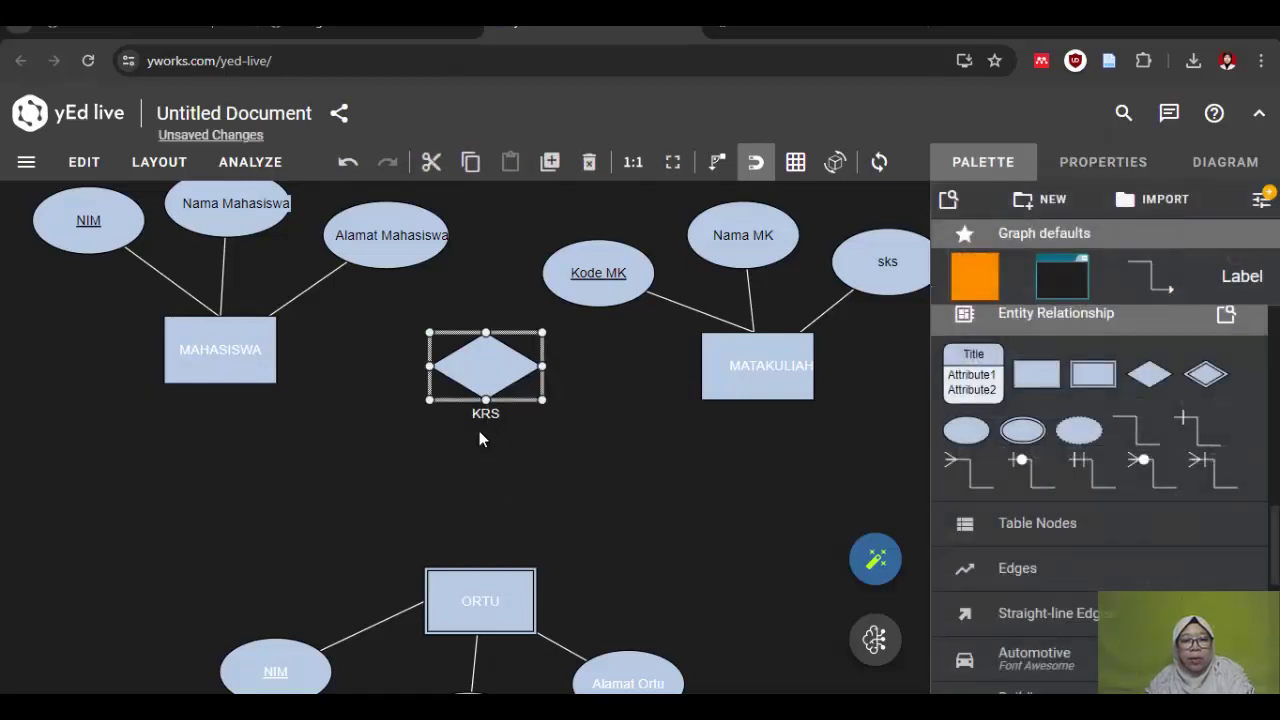
click(485, 412)
drag(486, 410, 489, 372)
click(520, 457)
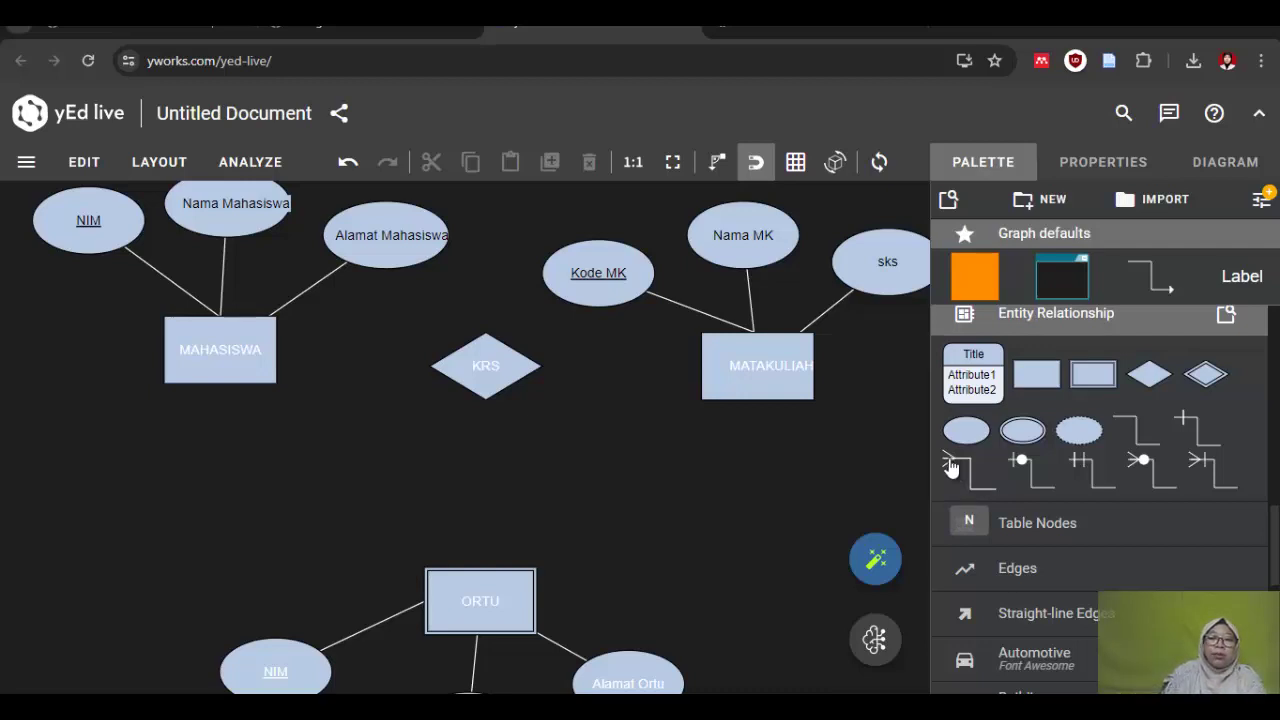
Step: Join MAHASISWA and MATAKULIAH to KRS with crow's-foot edges and align MAHASISWA with KRS
drag(958, 470, 433, 370)
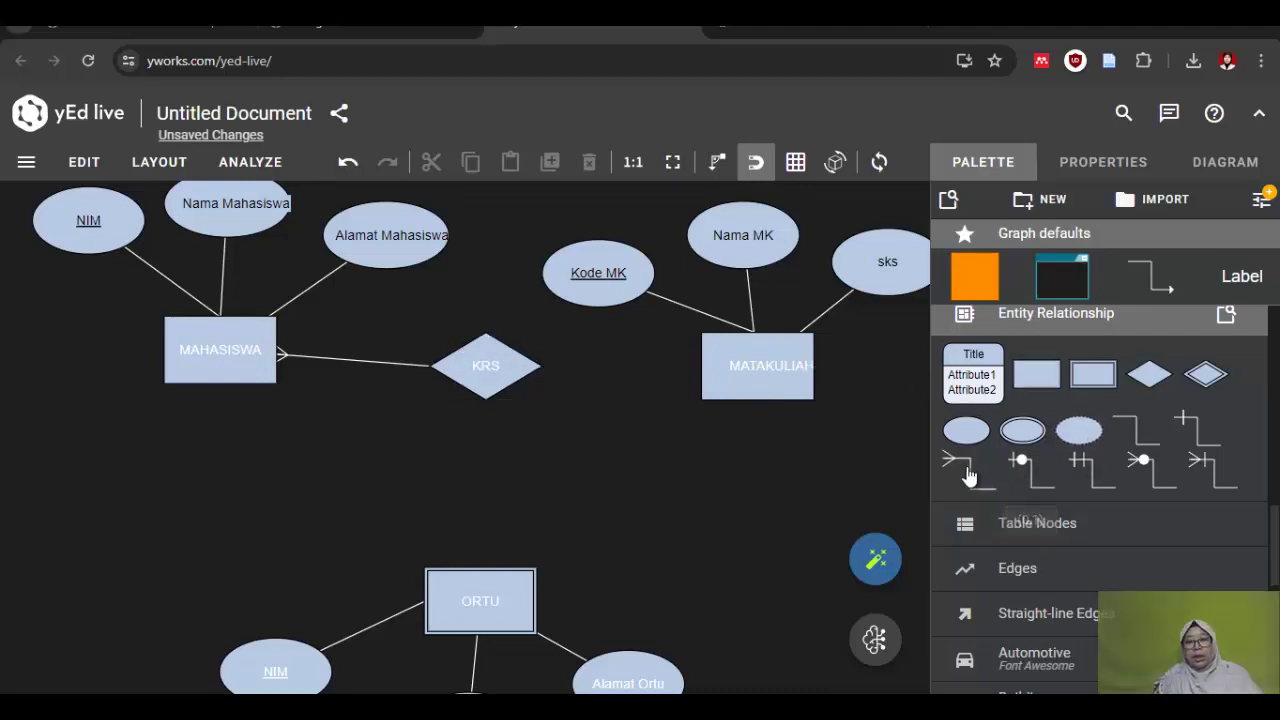
drag(955, 480, 500, 370)
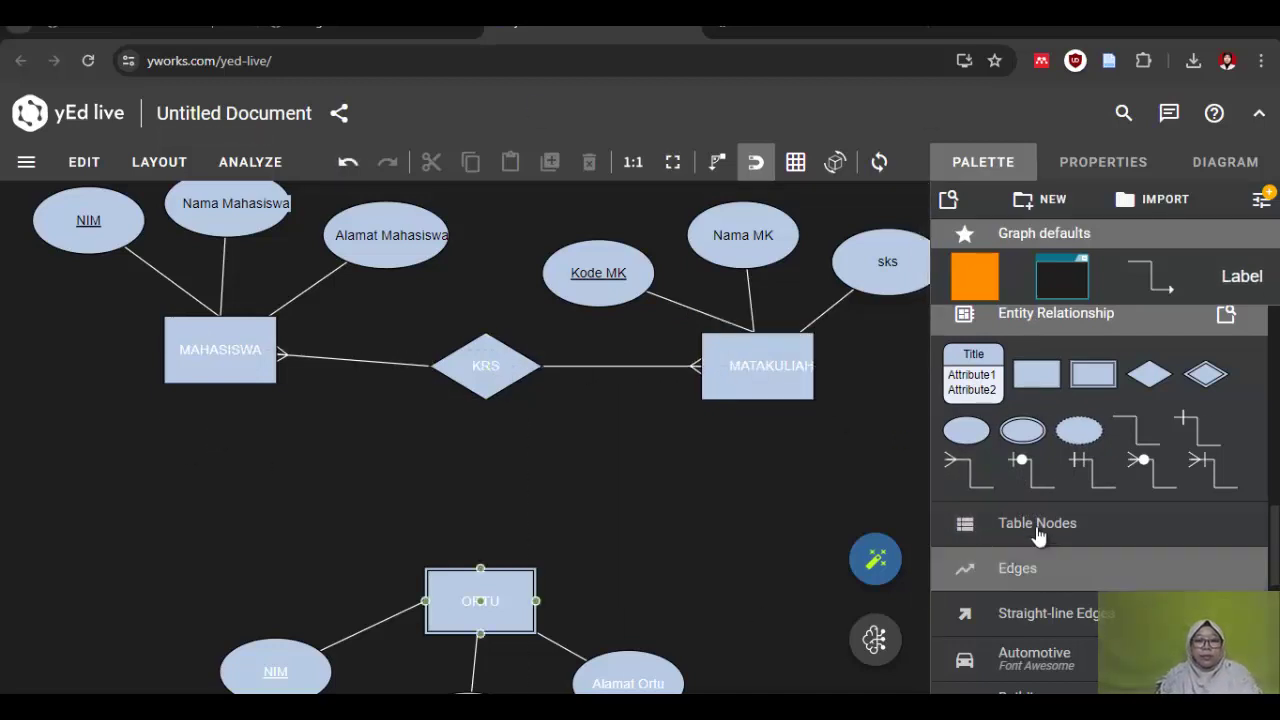
drag(184, 360, 186, 378)
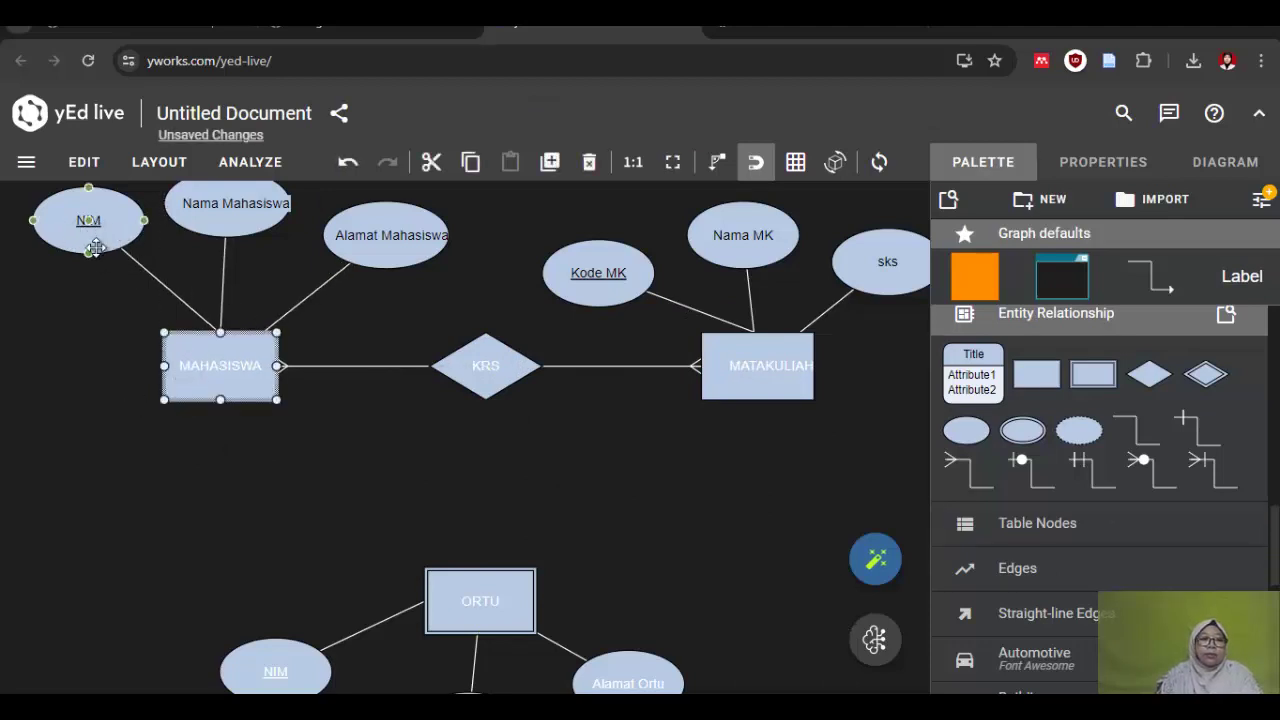
Step: Pull NIM, Nama Mahasiswa and Alamat Mahasiswa closer and place a diamond beside ORTU
mouse_move(62, 226)
mouse_down()
mouse_move(51, 240)
mouse_move(63, 206)
mouse_move(47, 245)
mouse_up()
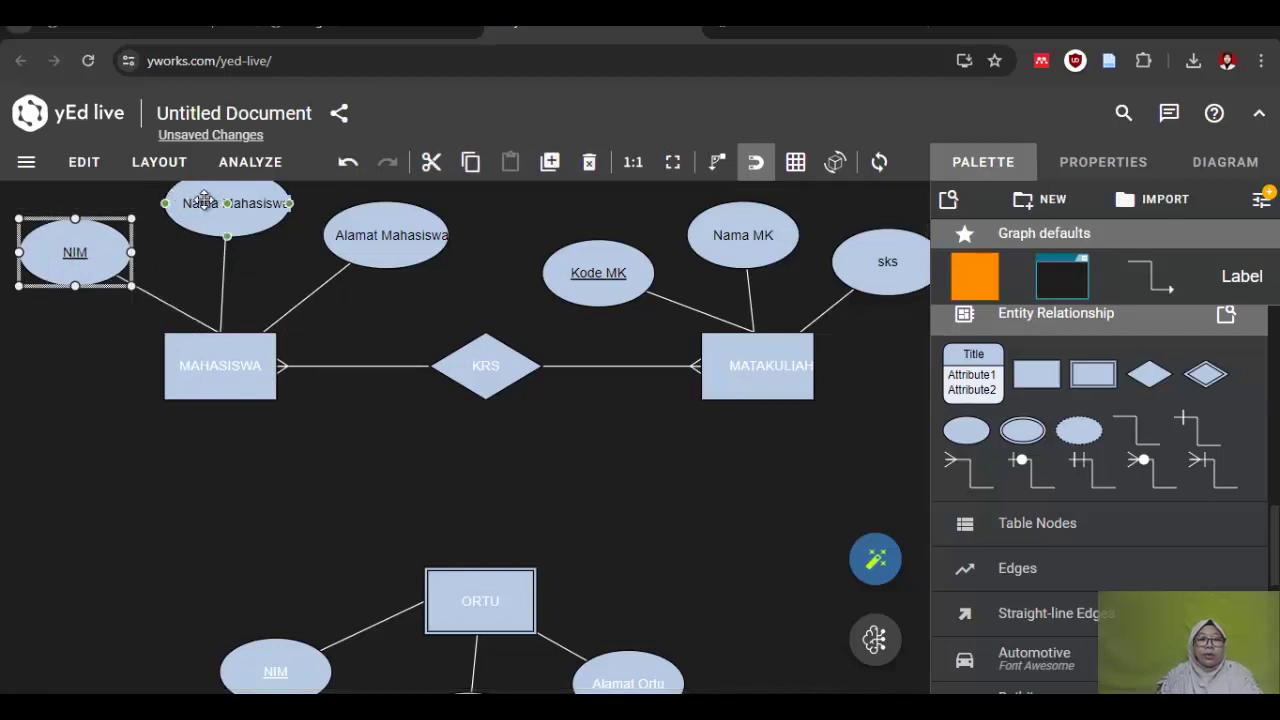
drag(200, 200, 190, 208)
drag(374, 218, 347, 220)
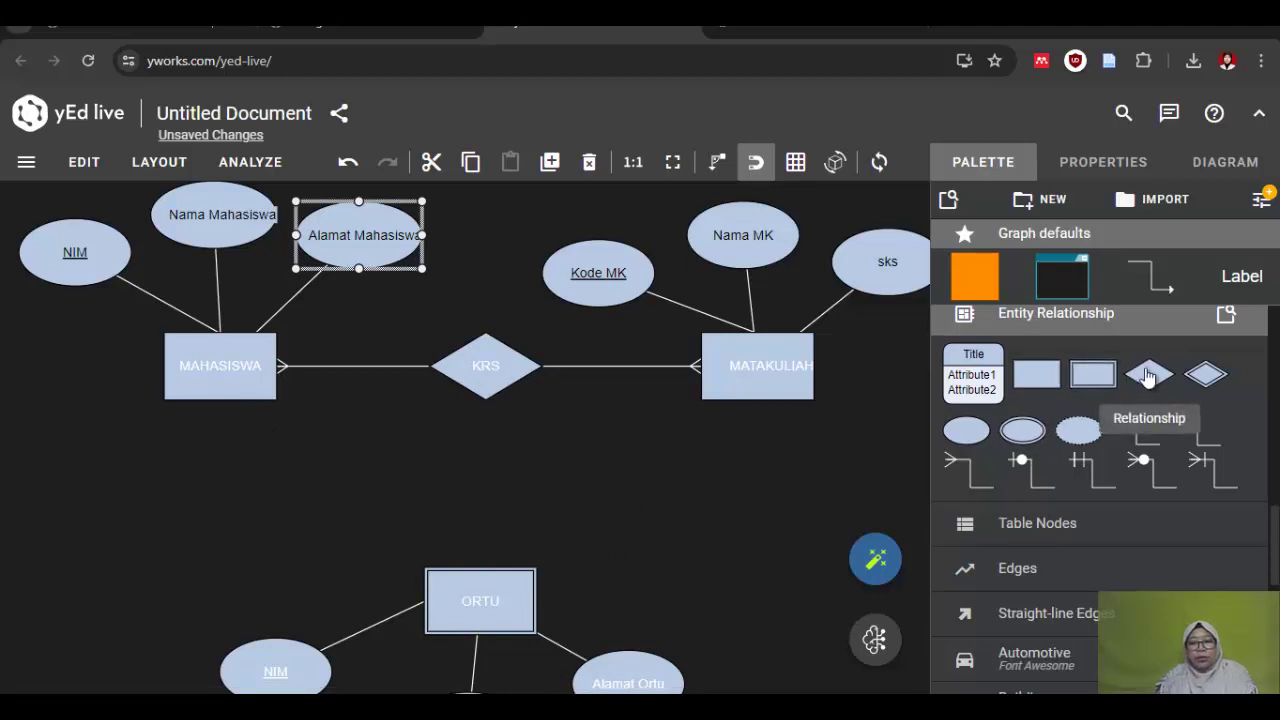
drag(1149, 374, 728, 454)
drag(573, 485, 303, 498)
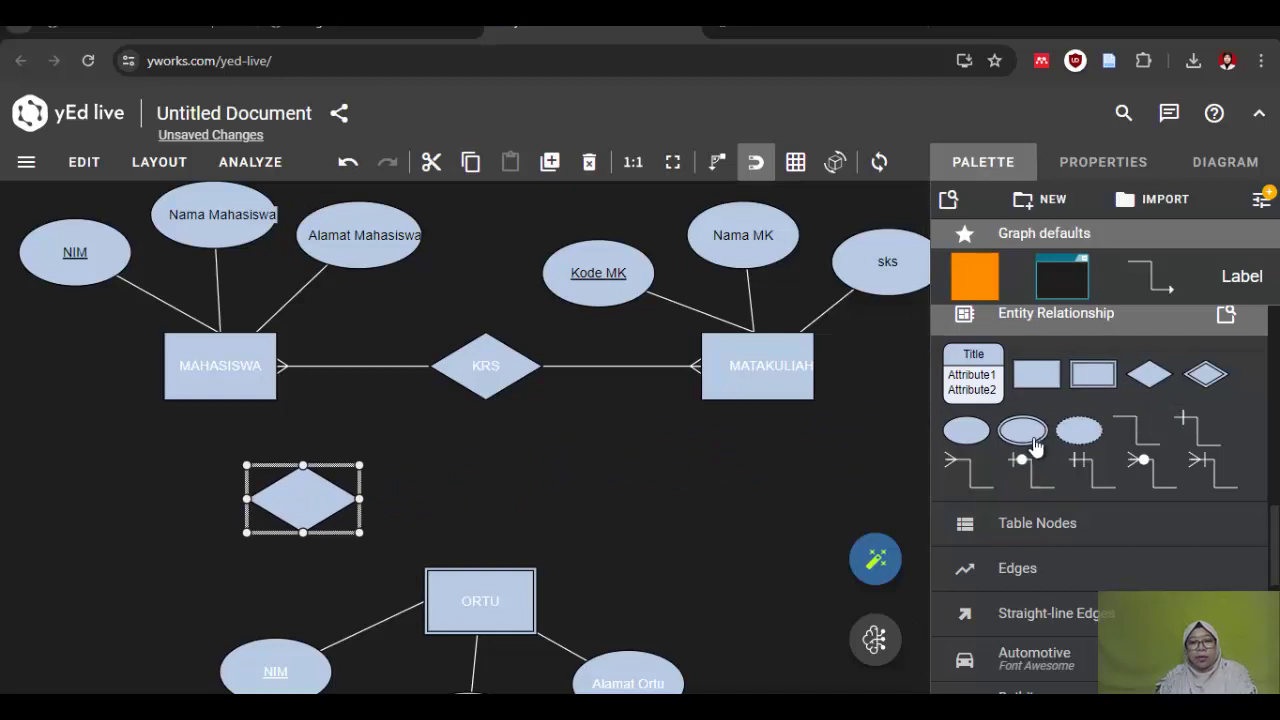
Step: Label the new diamond 'memiliki' with black text centred inside it
double_click(310, 492)
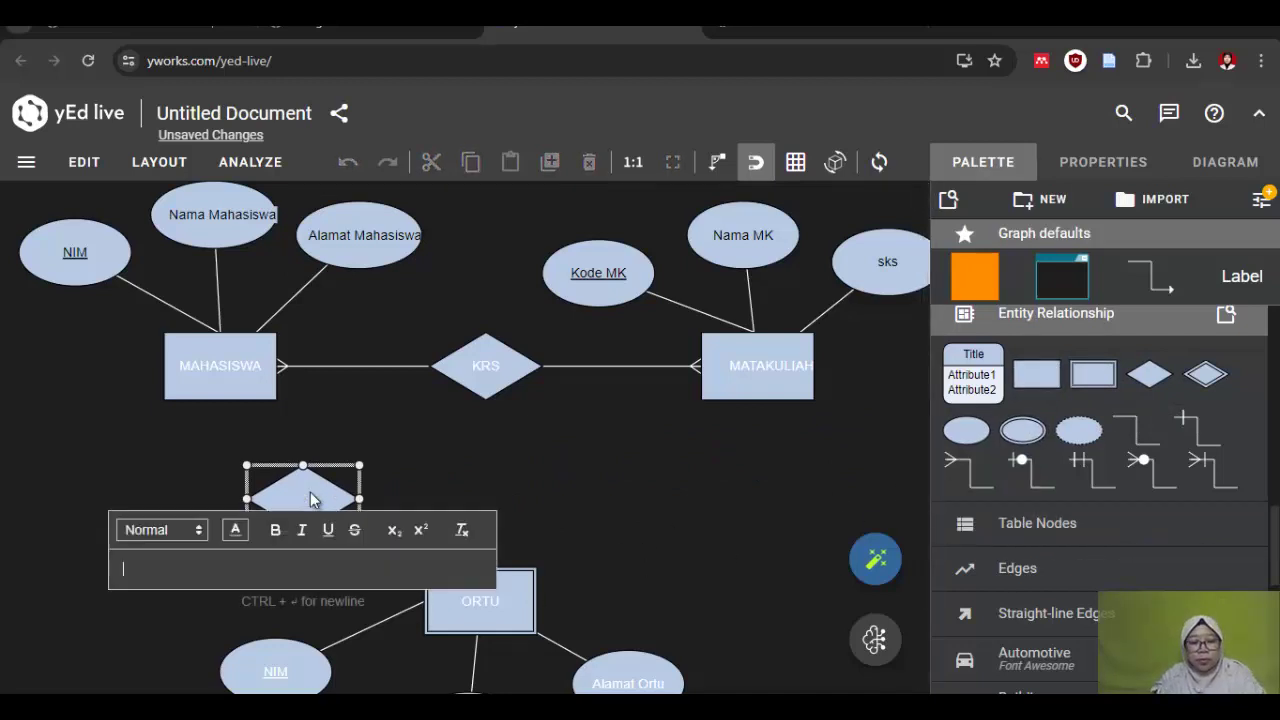
text(memiliki)
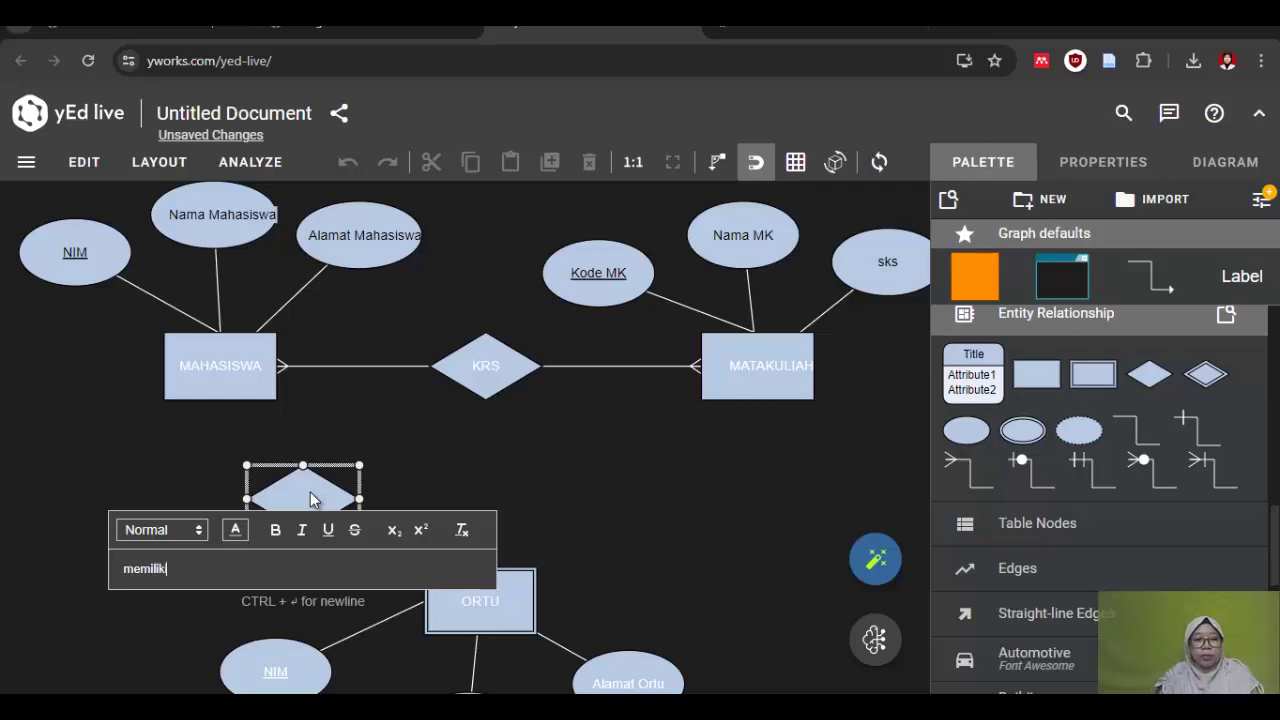
key(Return)
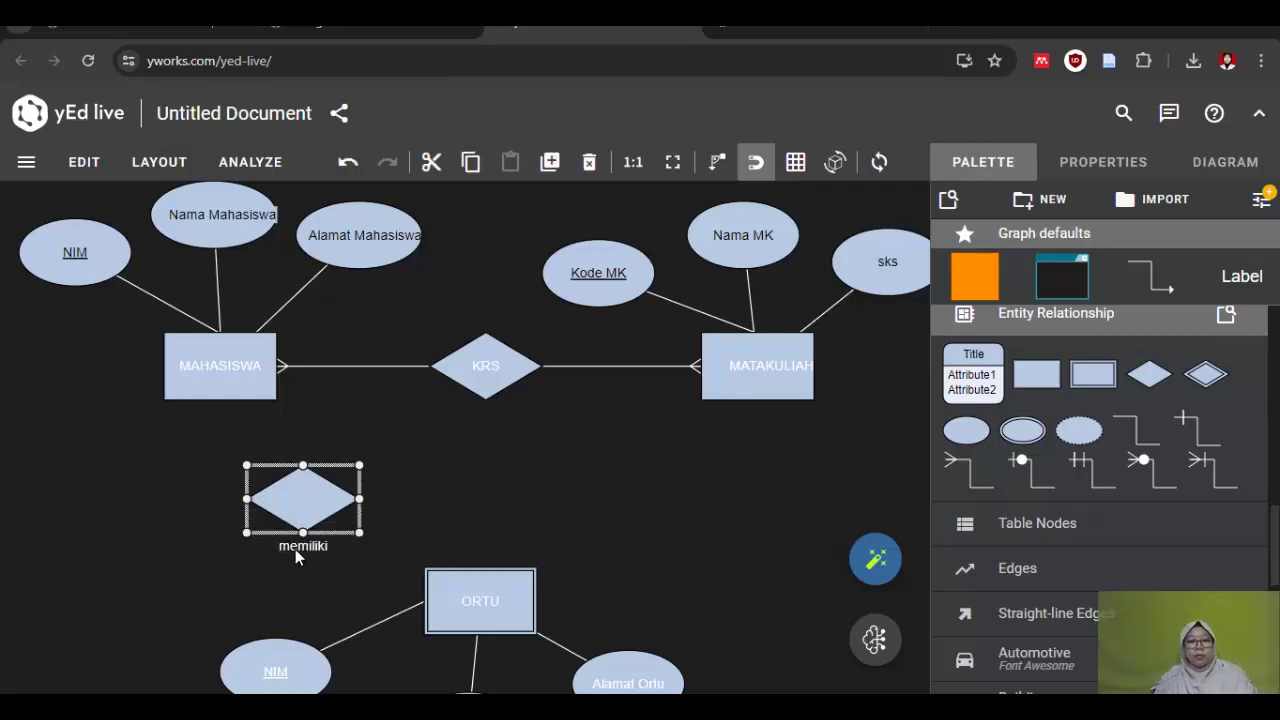
click(296, 547)
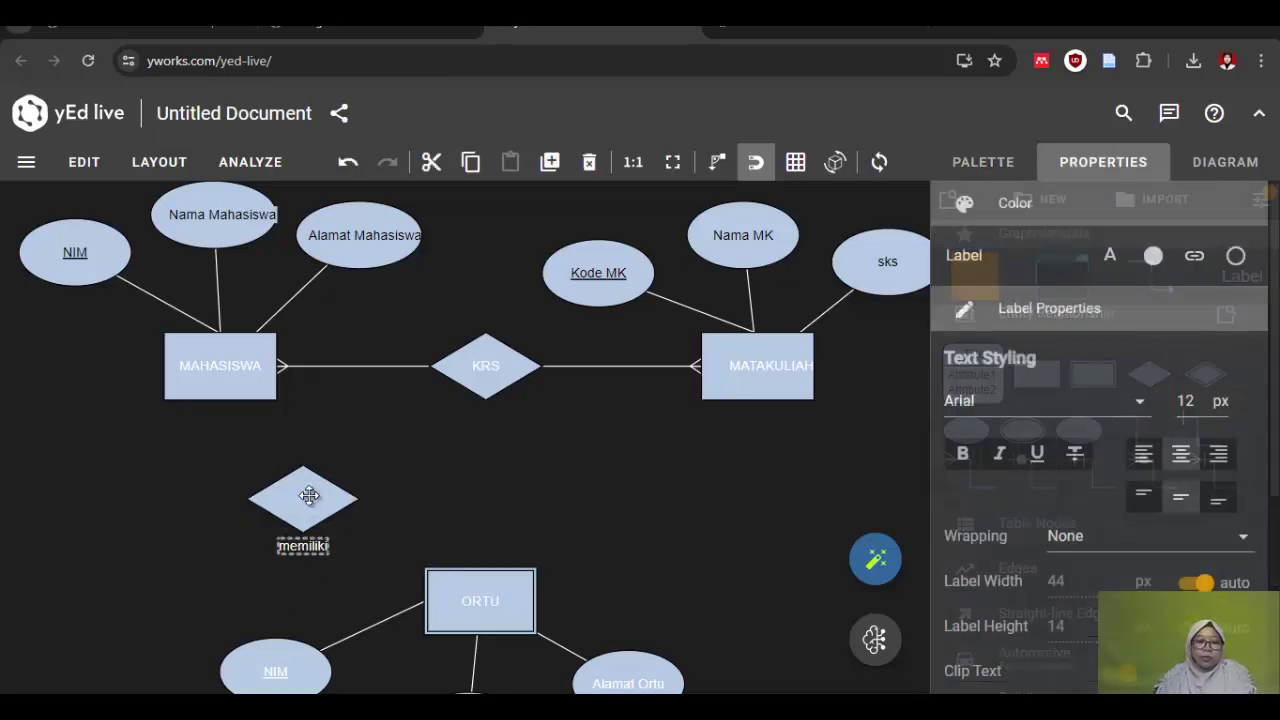
drag(303, 540, 304, 498)
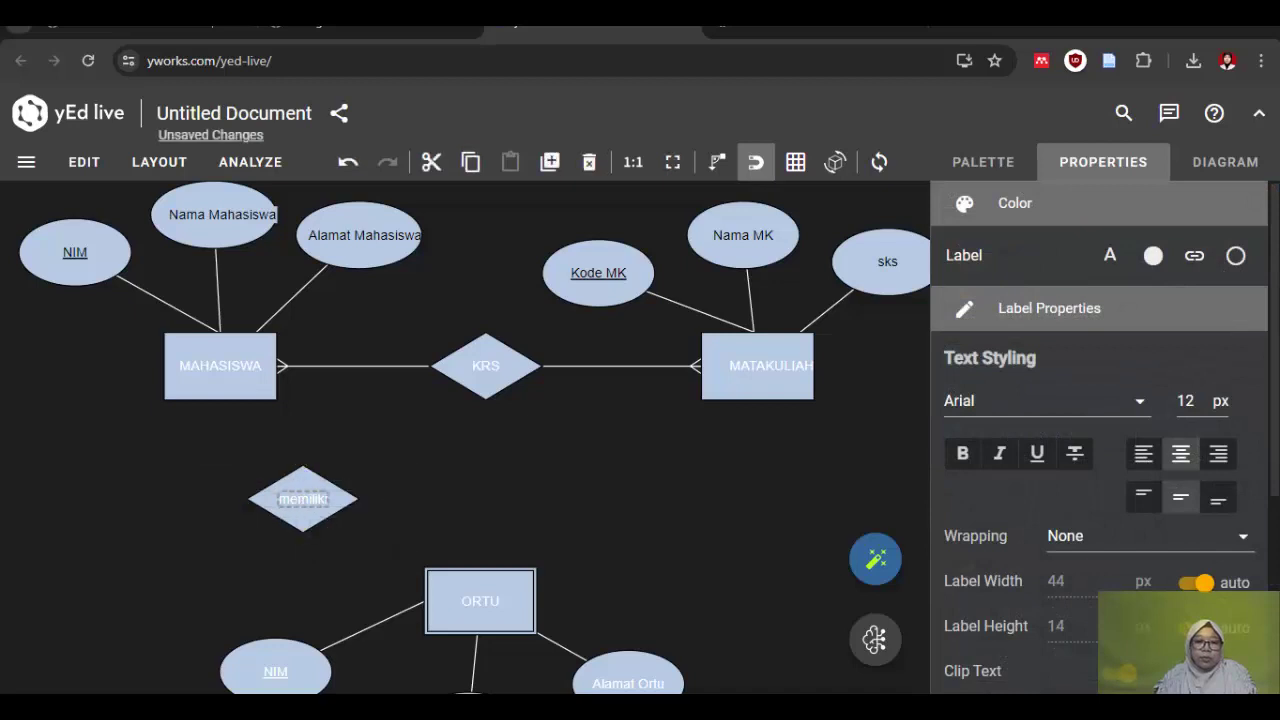
click(1112, 256)
click(1117, 485)
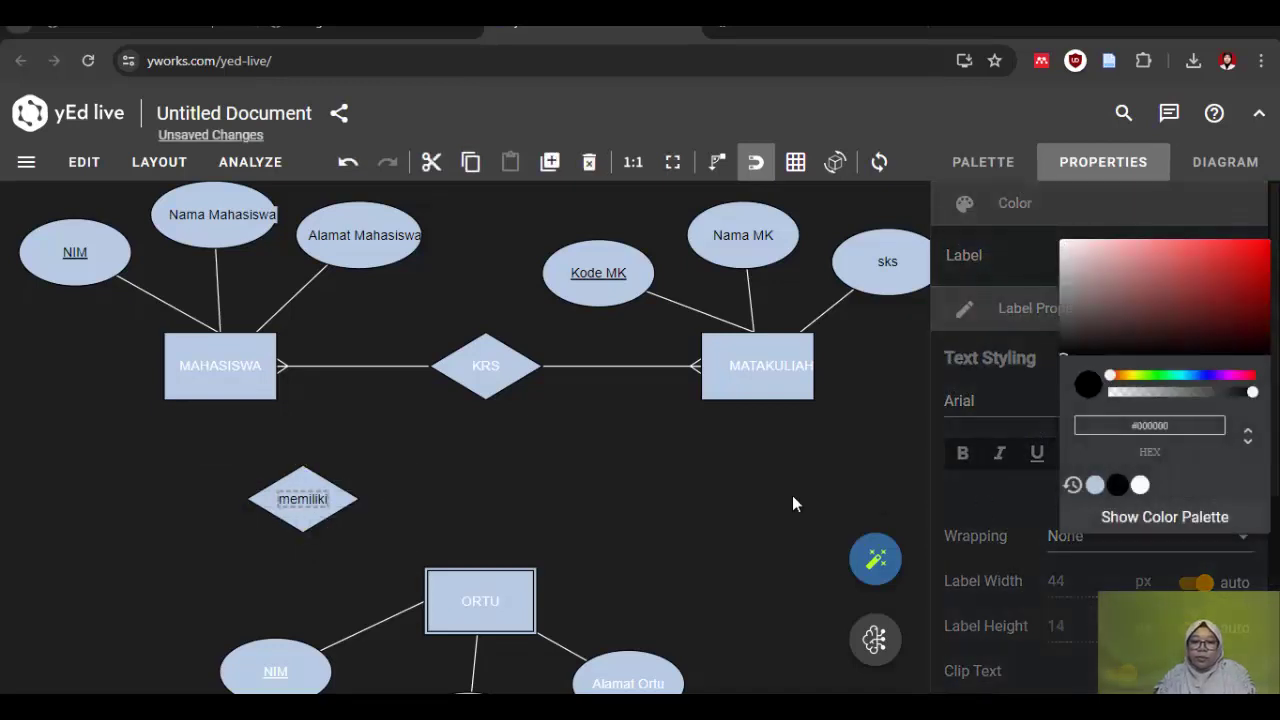
click(543, 530)
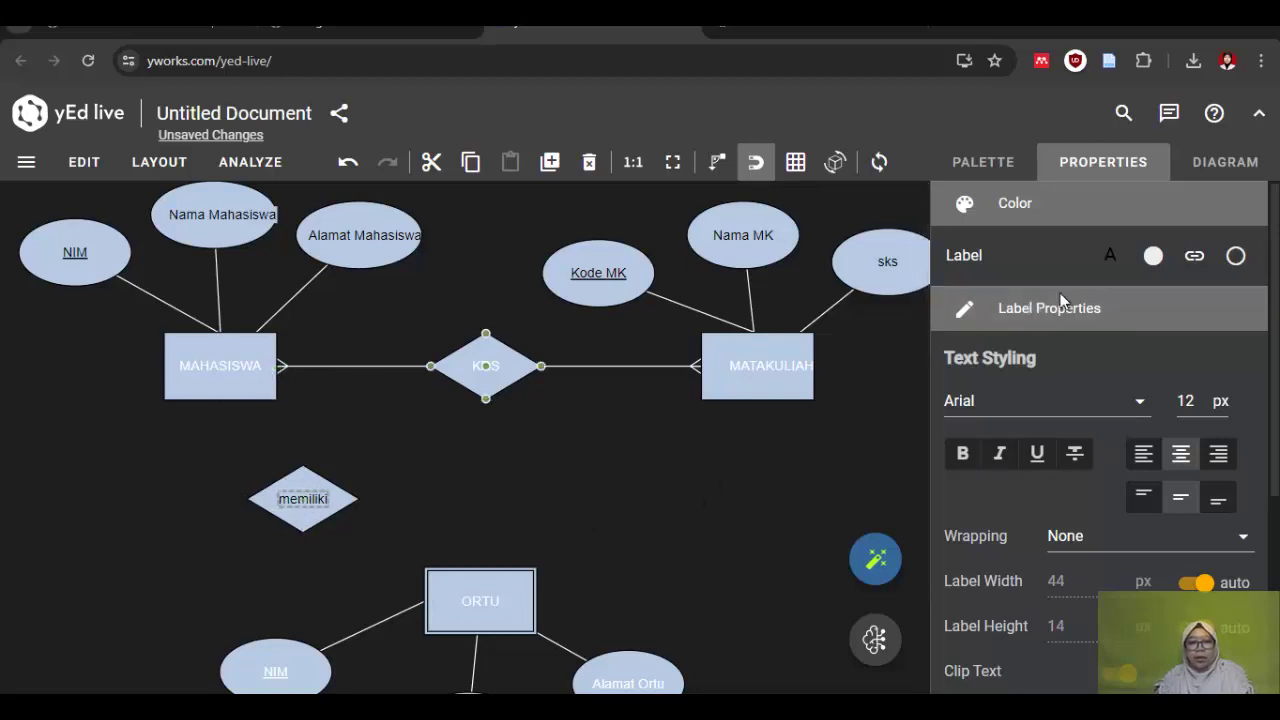
click(990, 172)
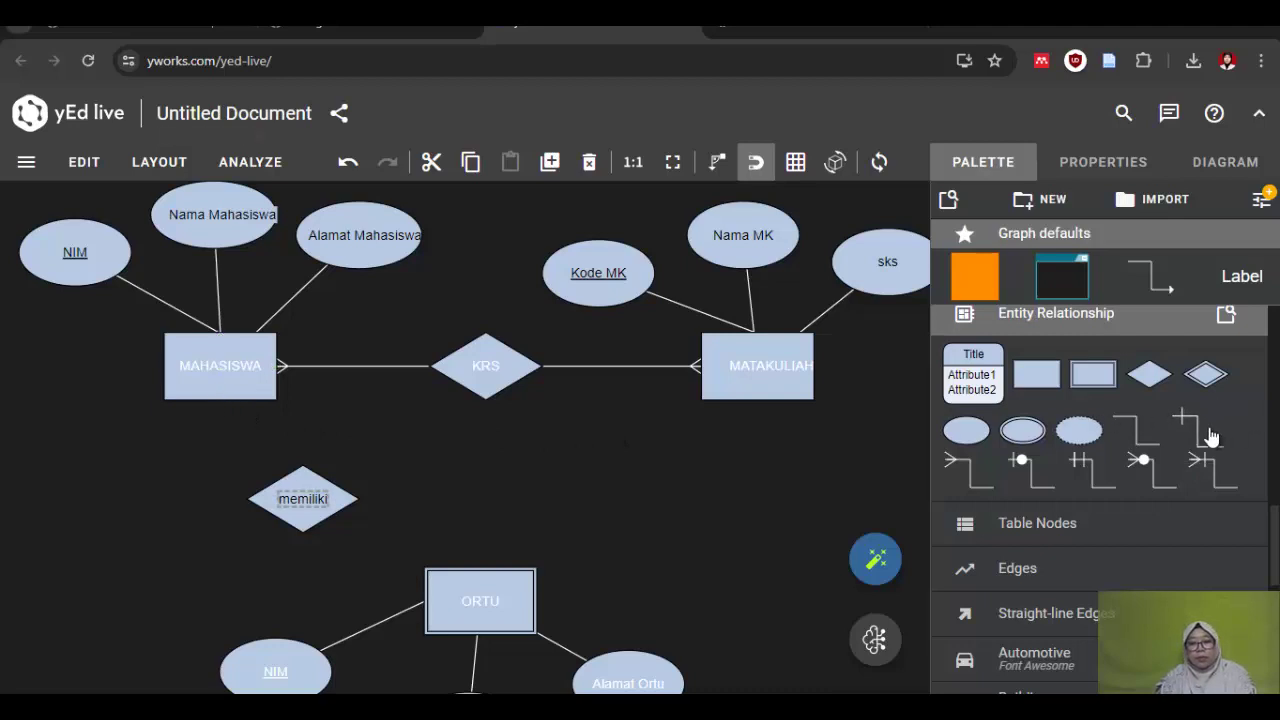
Step: Connect memiliki to MAHASISWA and ORTU with ER edges, then switch to the PDF slides
drag(1200, 470, 300, 482)
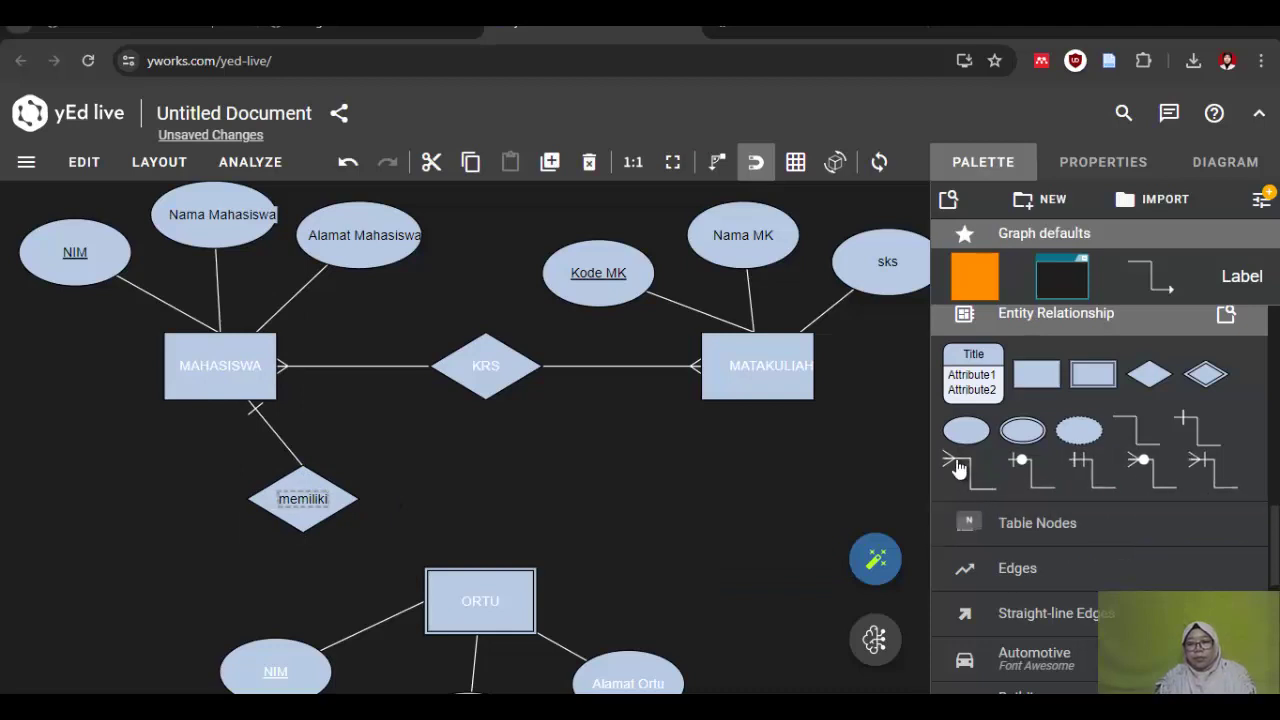
click(474, 577)
drag(474, 577, 306, 533)
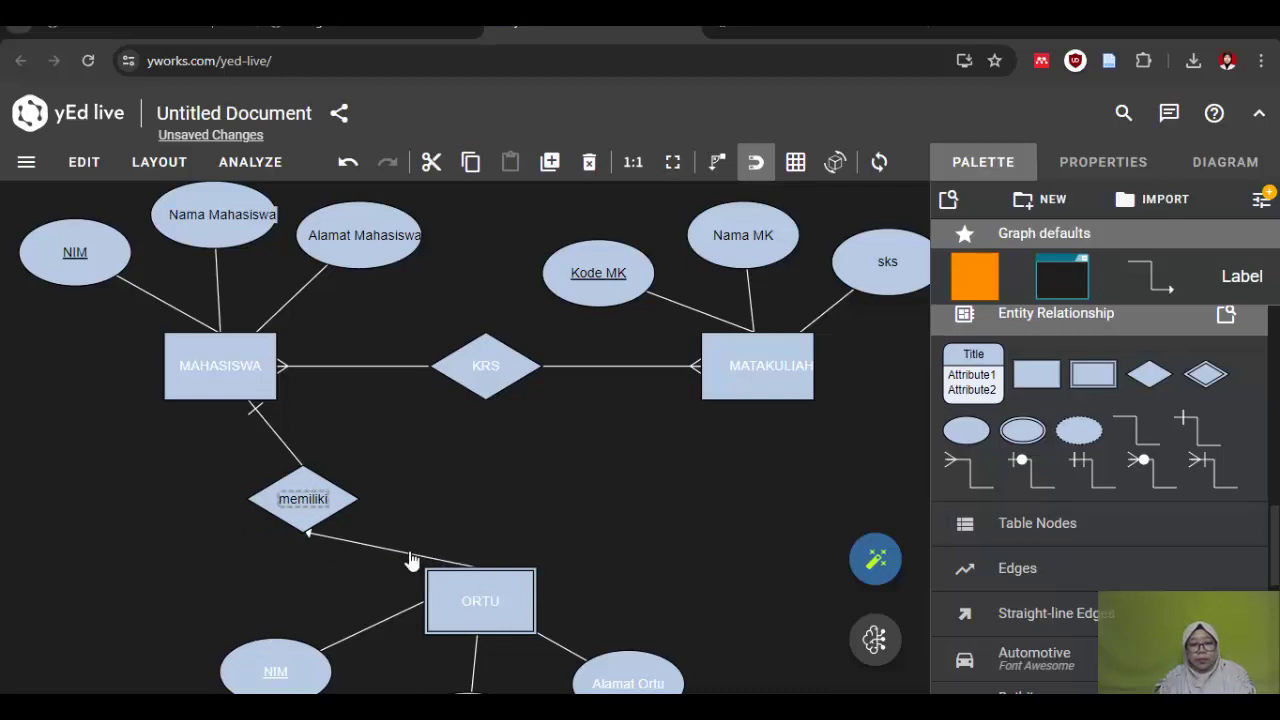
click(410, 554)
key(Delete)
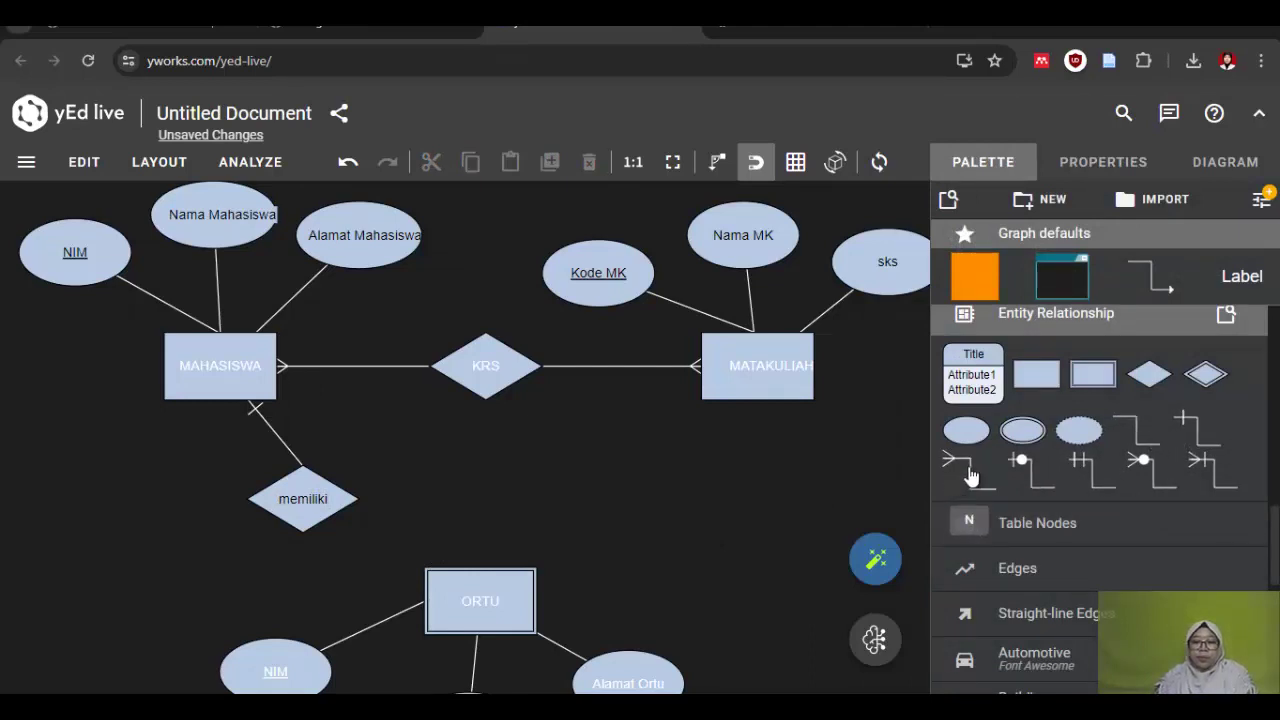
drag(969, 476, 303, 518)
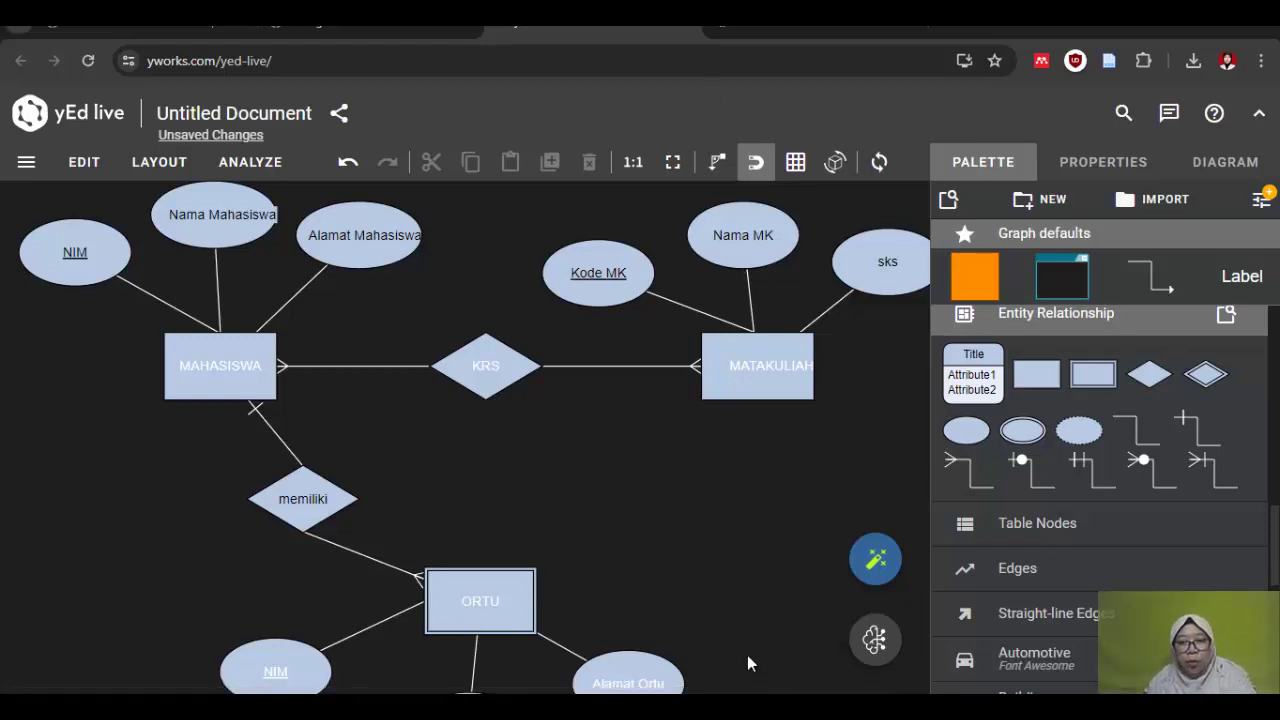
key(alt+Tab)
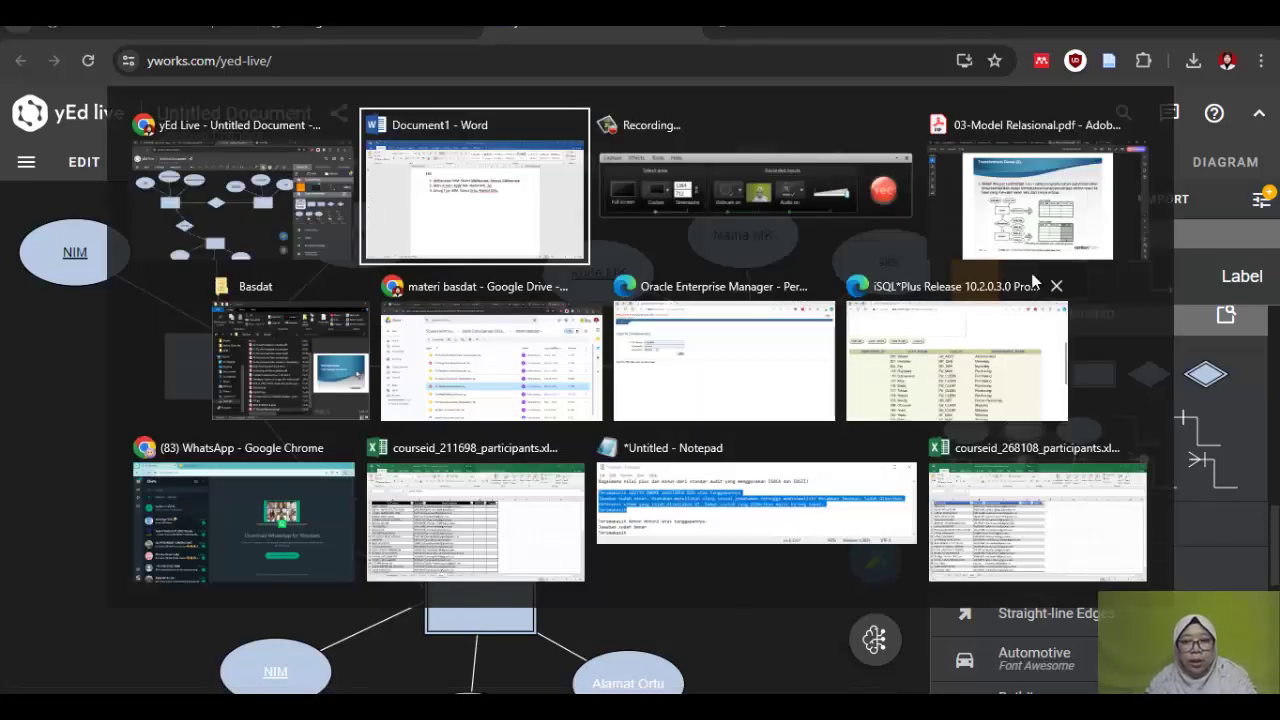
key(alt+Tab)
key(alt+Tab)
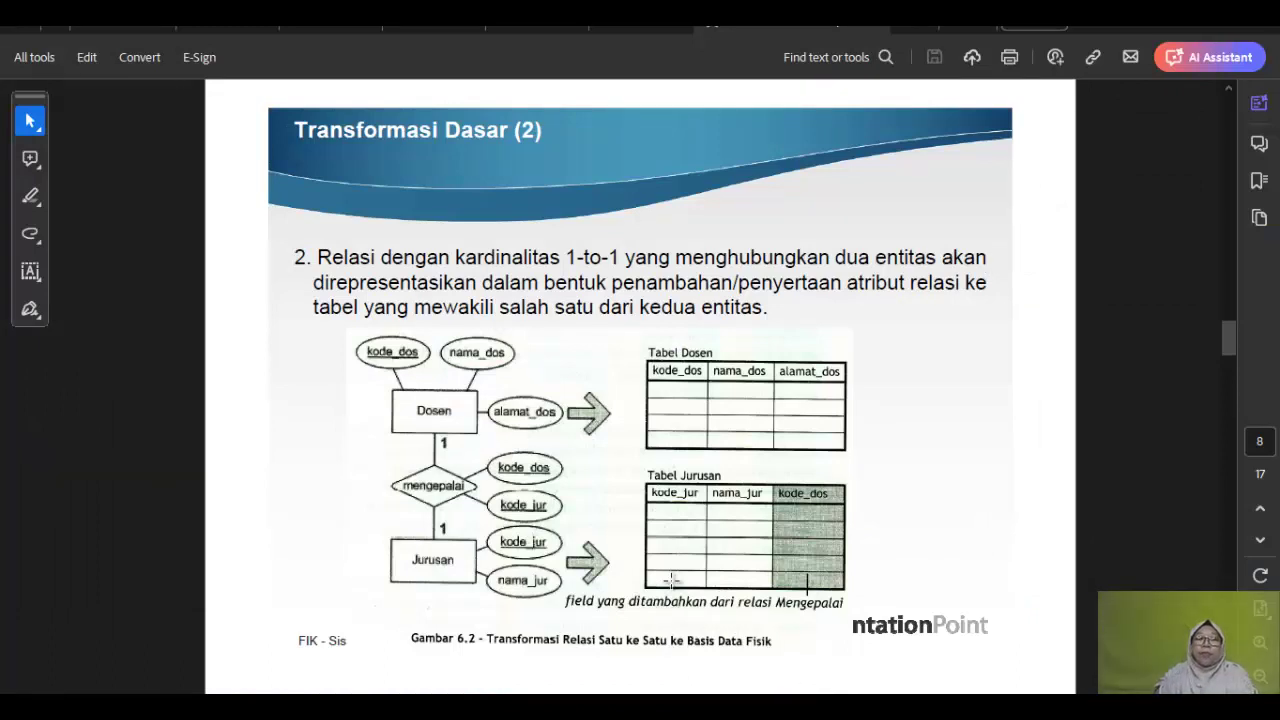
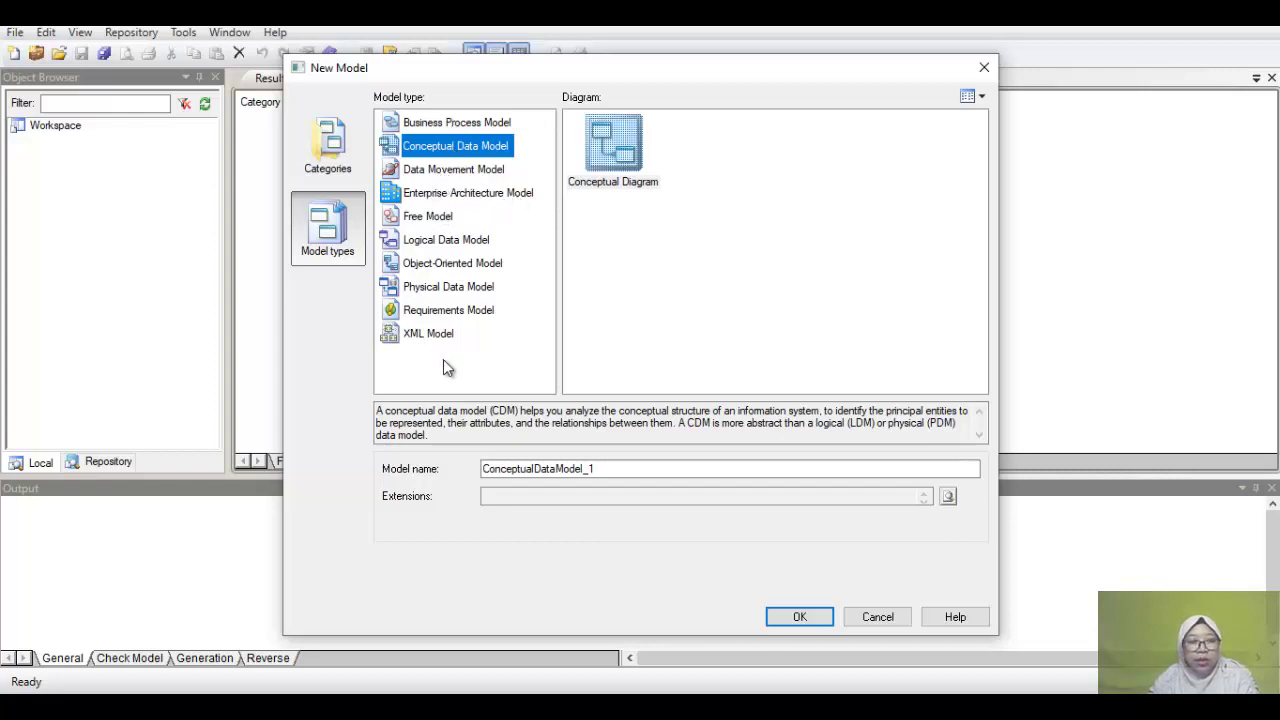
Step: Create a Conceptual Diagram model with the default name ConceptualDataModel_1
click(613, 142)
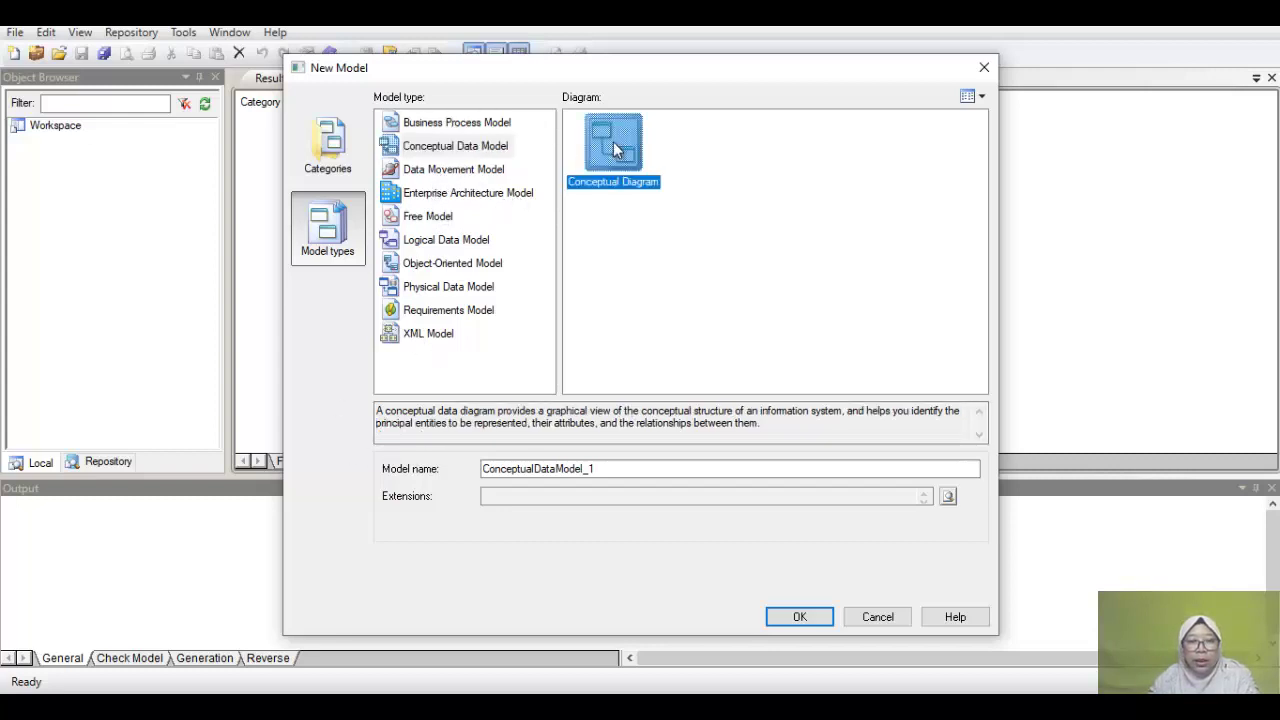
click(625, 470)
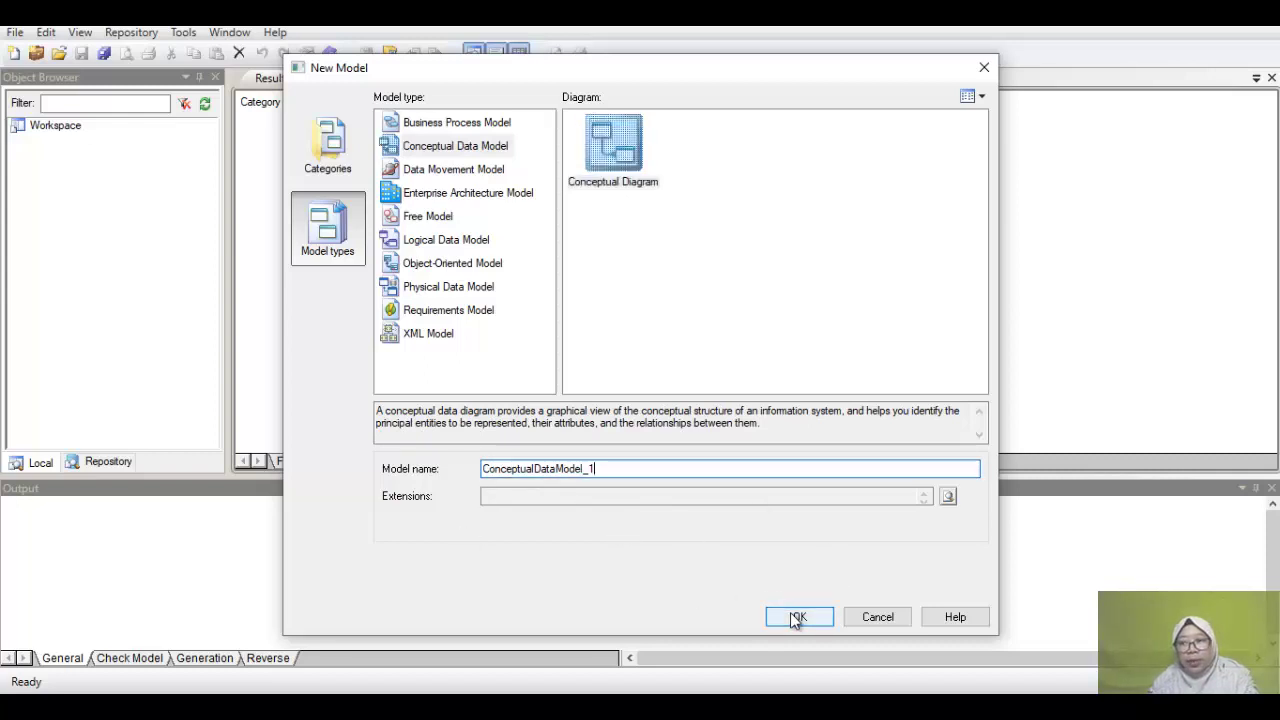
click(797, 618)
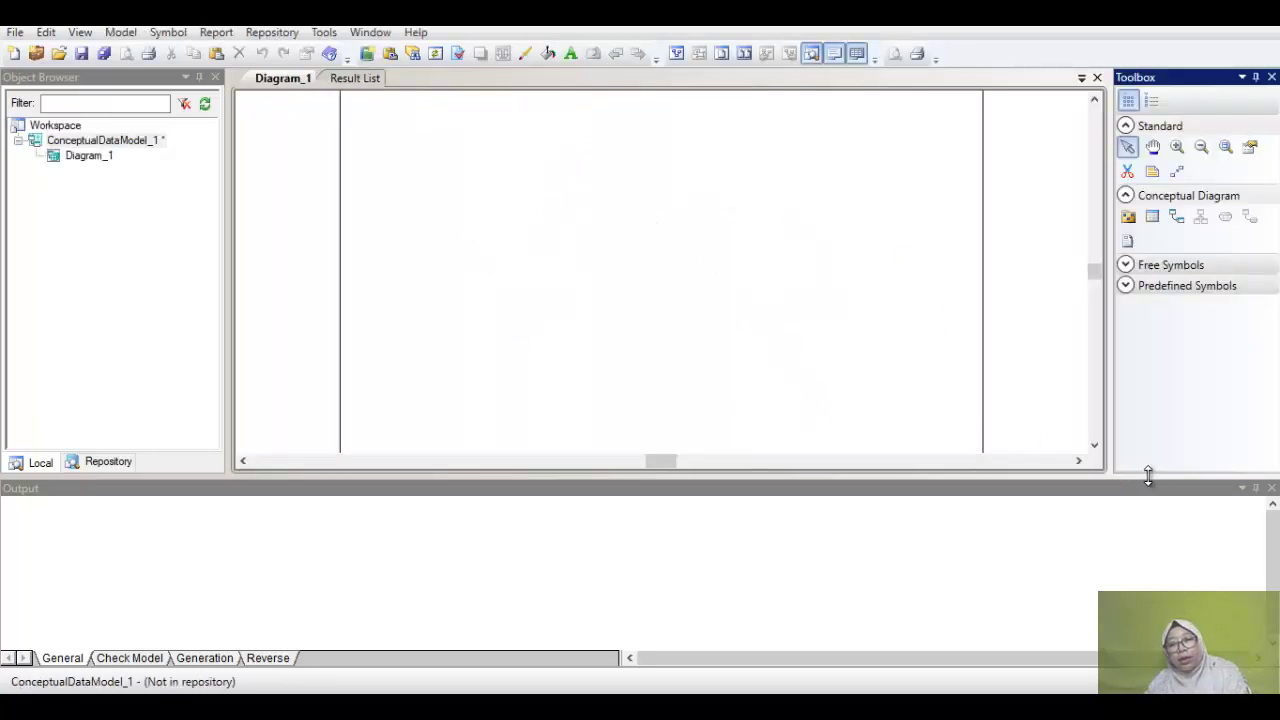
Step: Hide the Output pane and place Entity_1, Entity_2 and Entity_3 on the canvas
click(1256, 488)
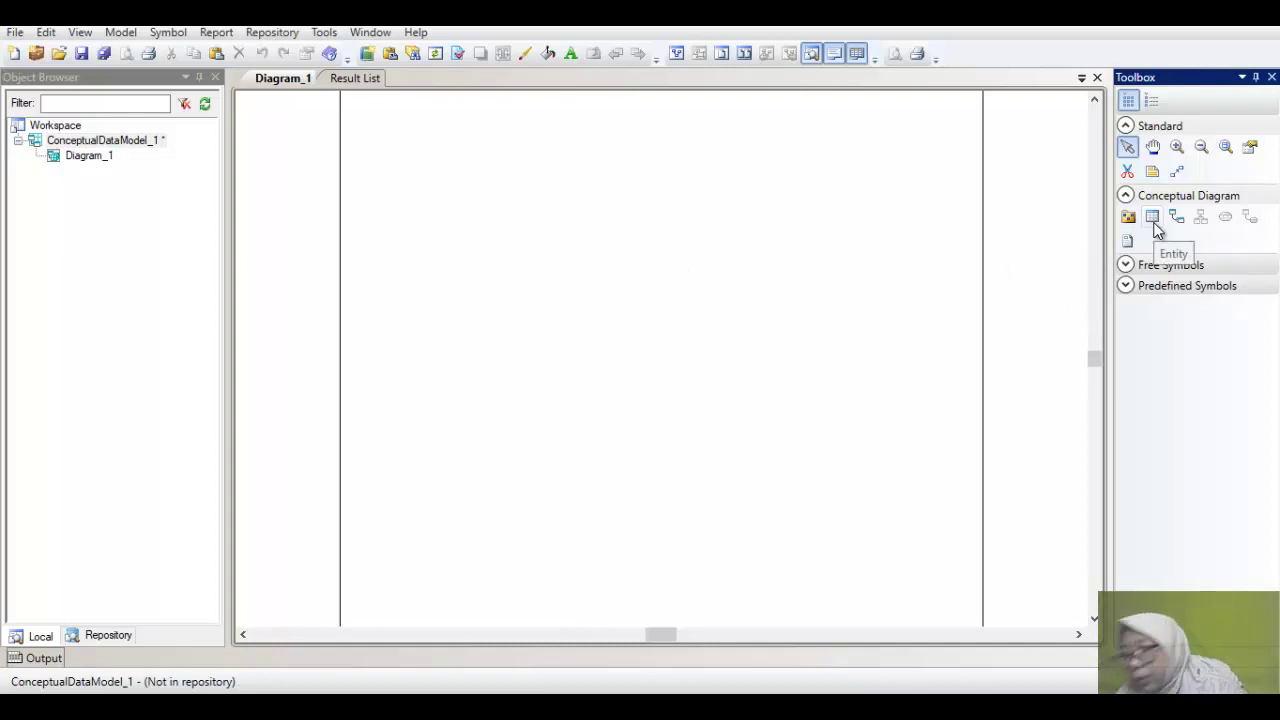
click(1153, 220)
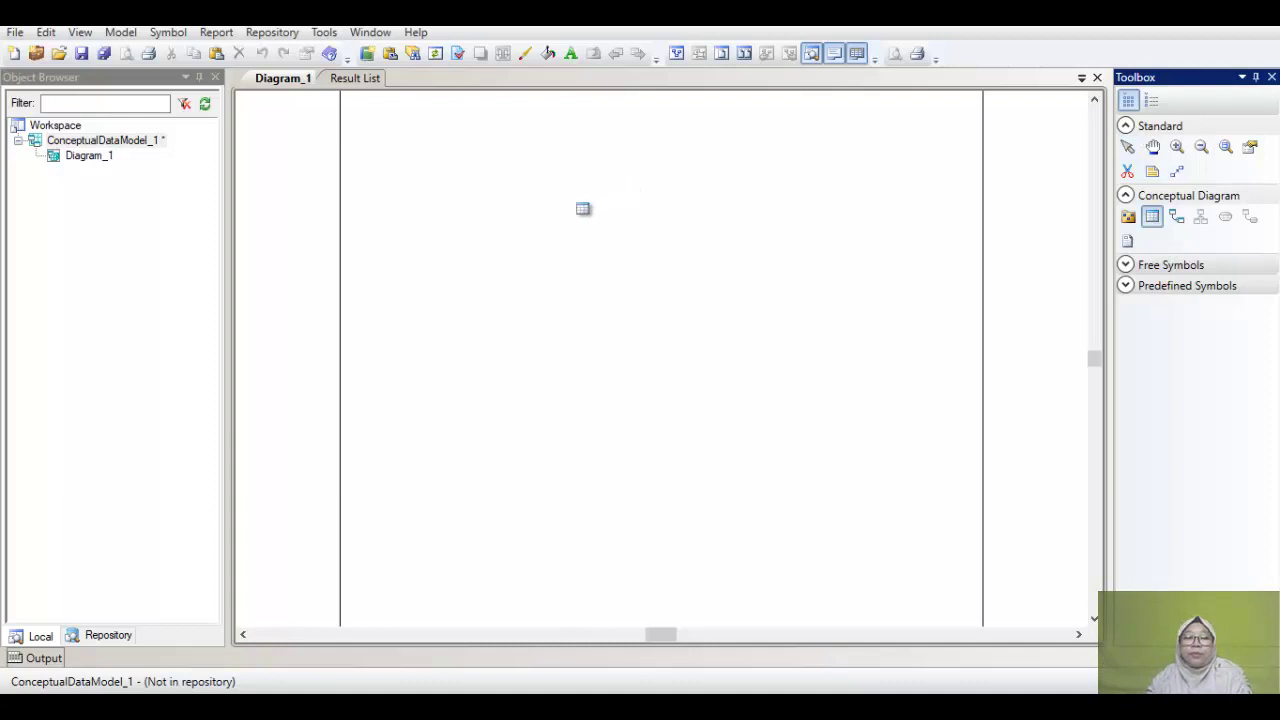
click(697, 232)
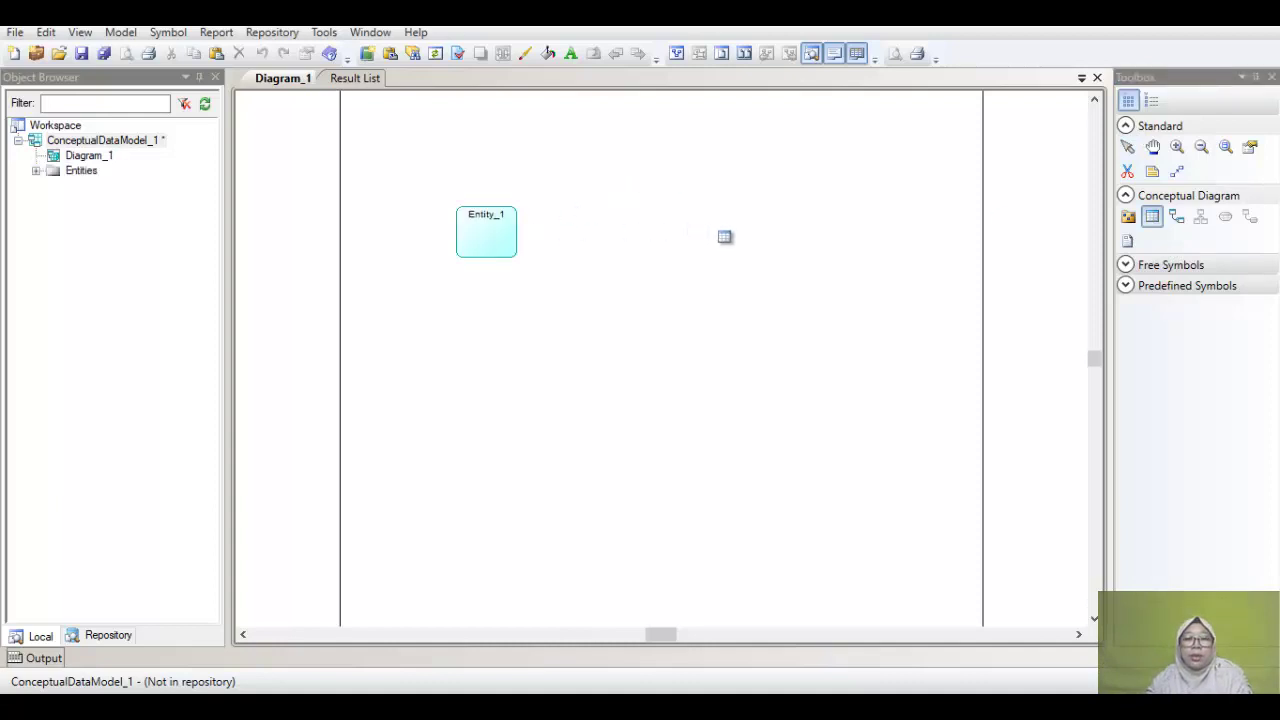
click(753, 233)
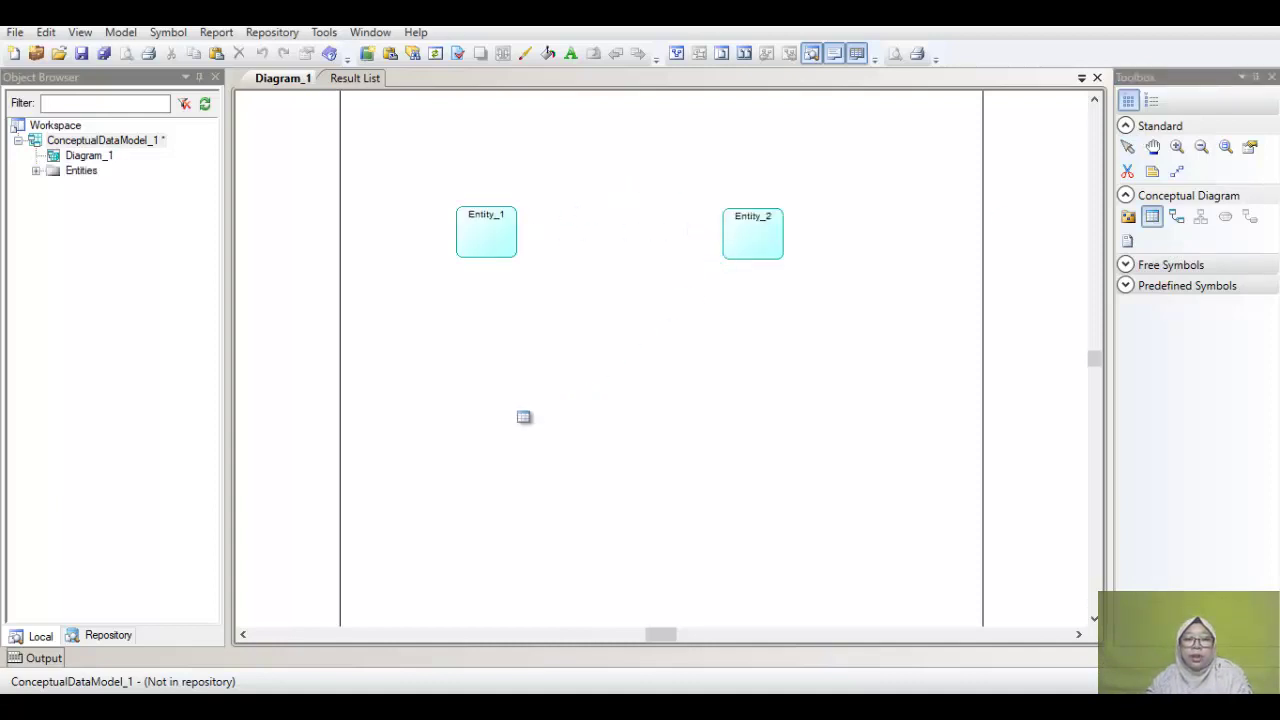
click(523, 417)
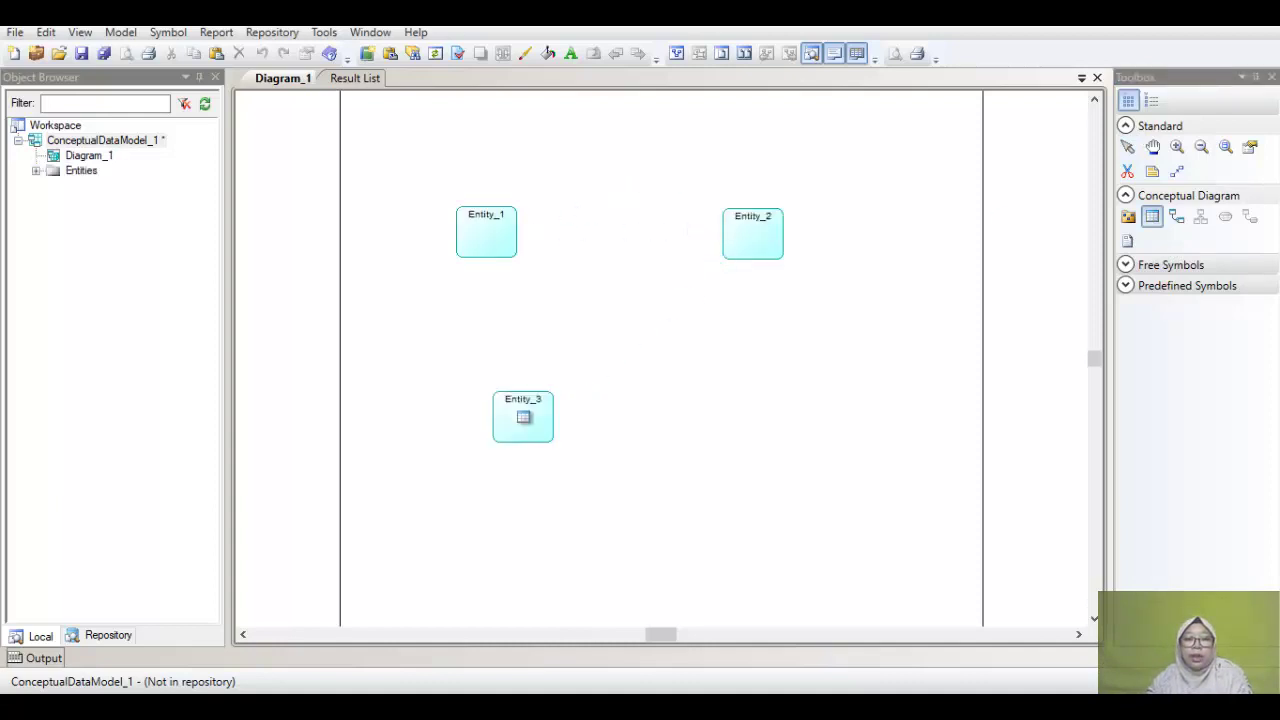
click(1153, 220)
click(1127, 146)
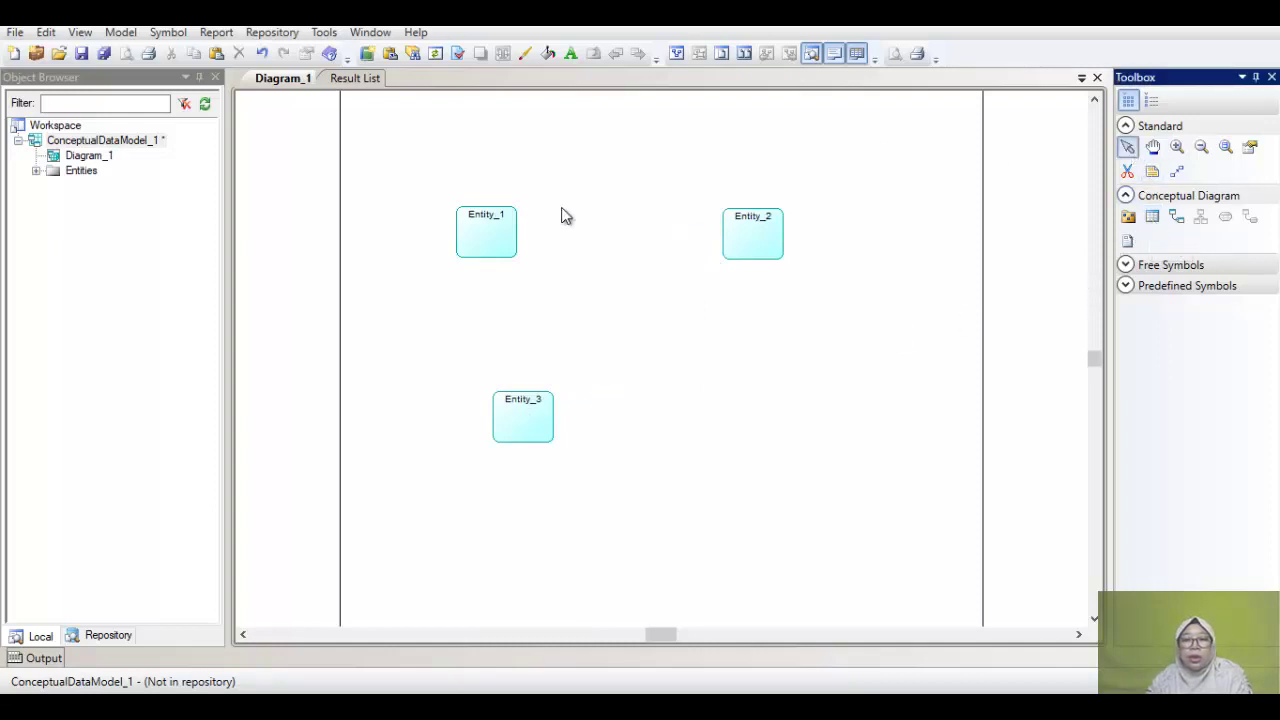
Step: Rename Entity_1 to MAHASISWA
click(491, 244)
double_click(491, 244)
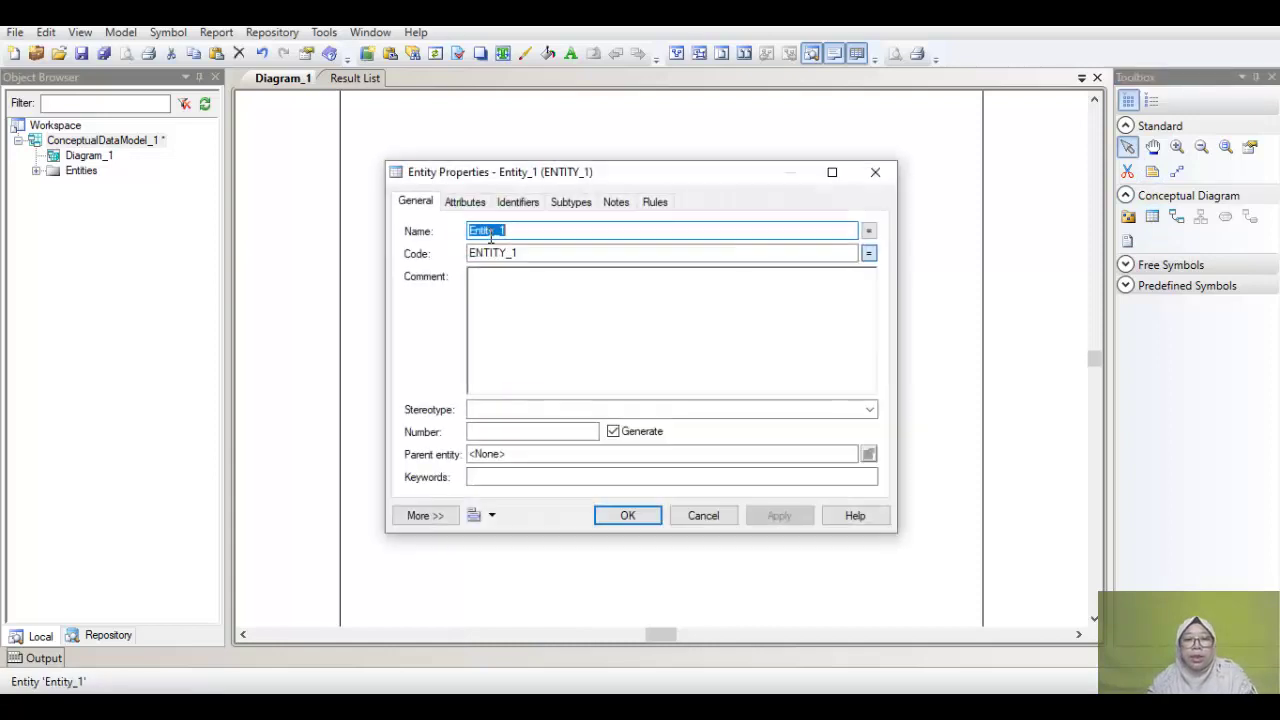
text(M)
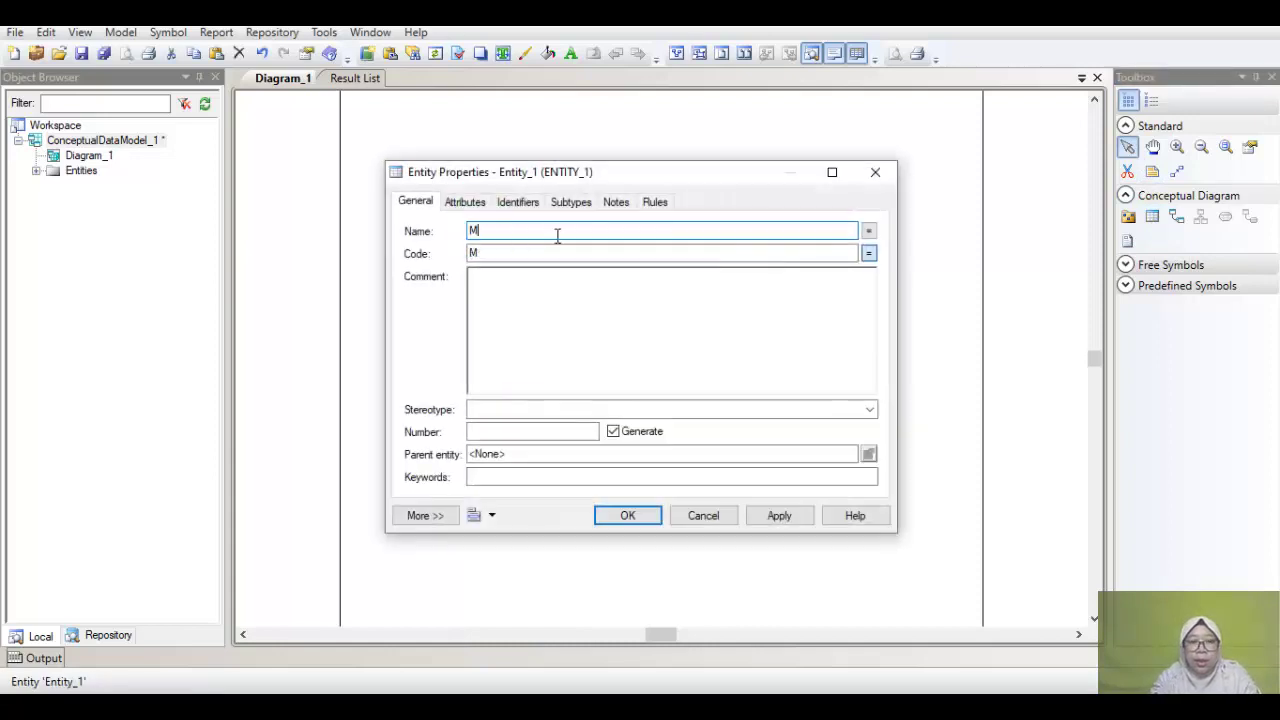
text(A)
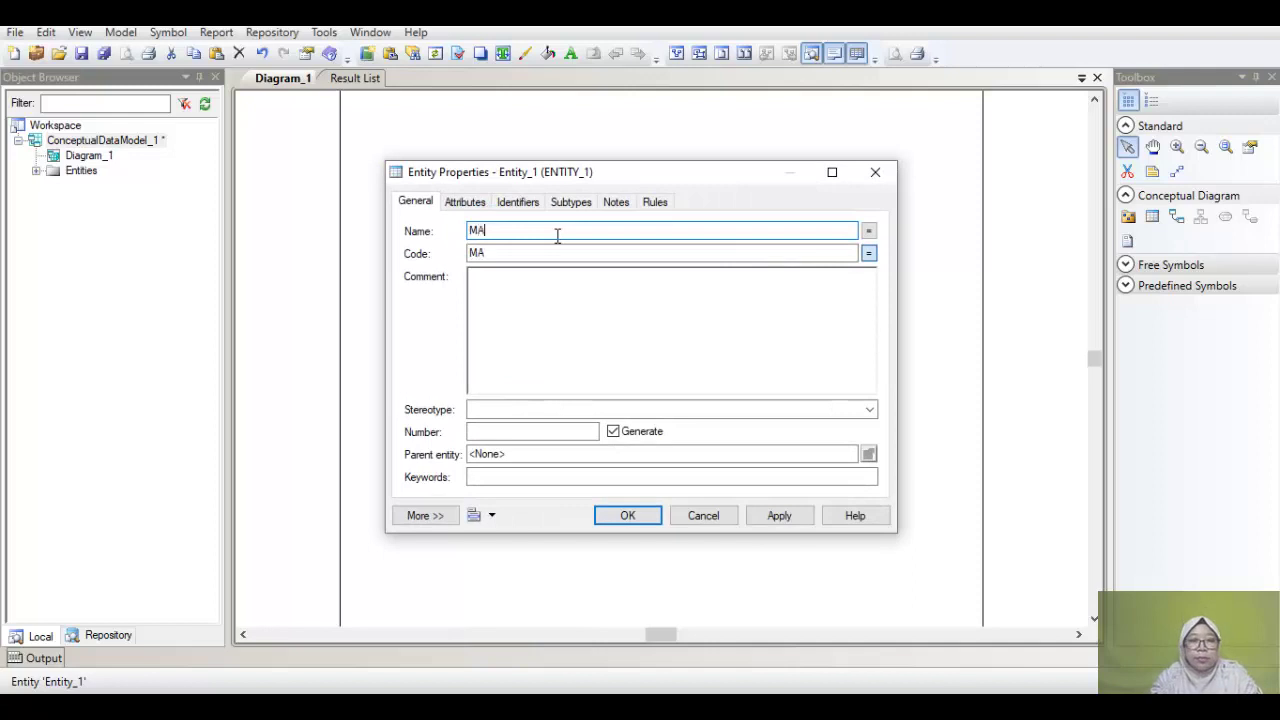
text(HASISWA)
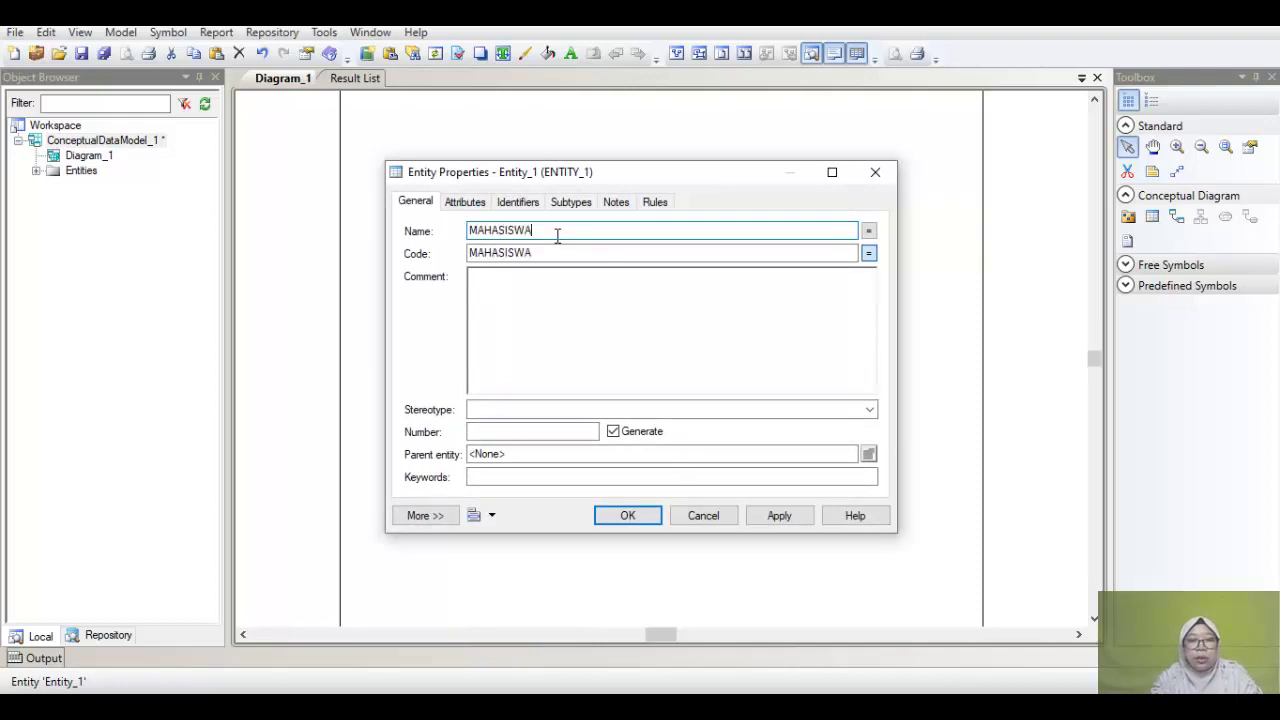
Step: Add the attributes NIM, NAMA_MAHASISWA and ALAMAT_MAHASISWA to MAHASISWA
click(466, 202)
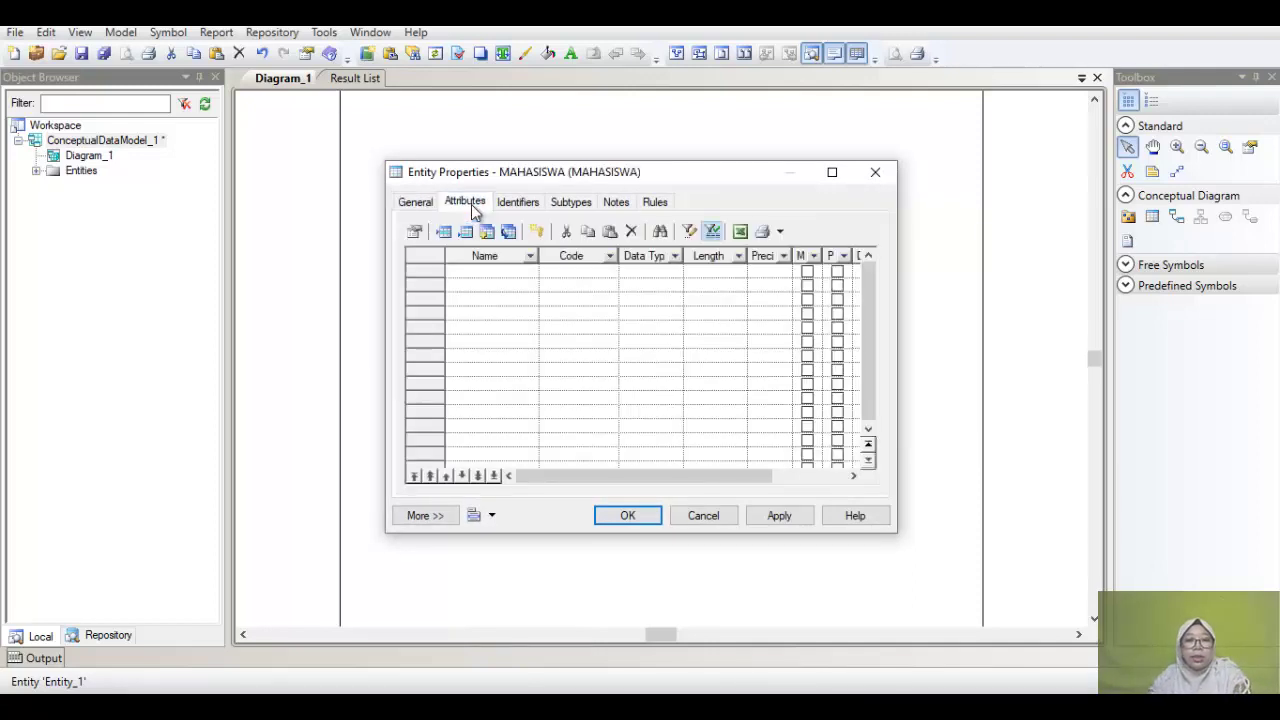
click(500, 275)
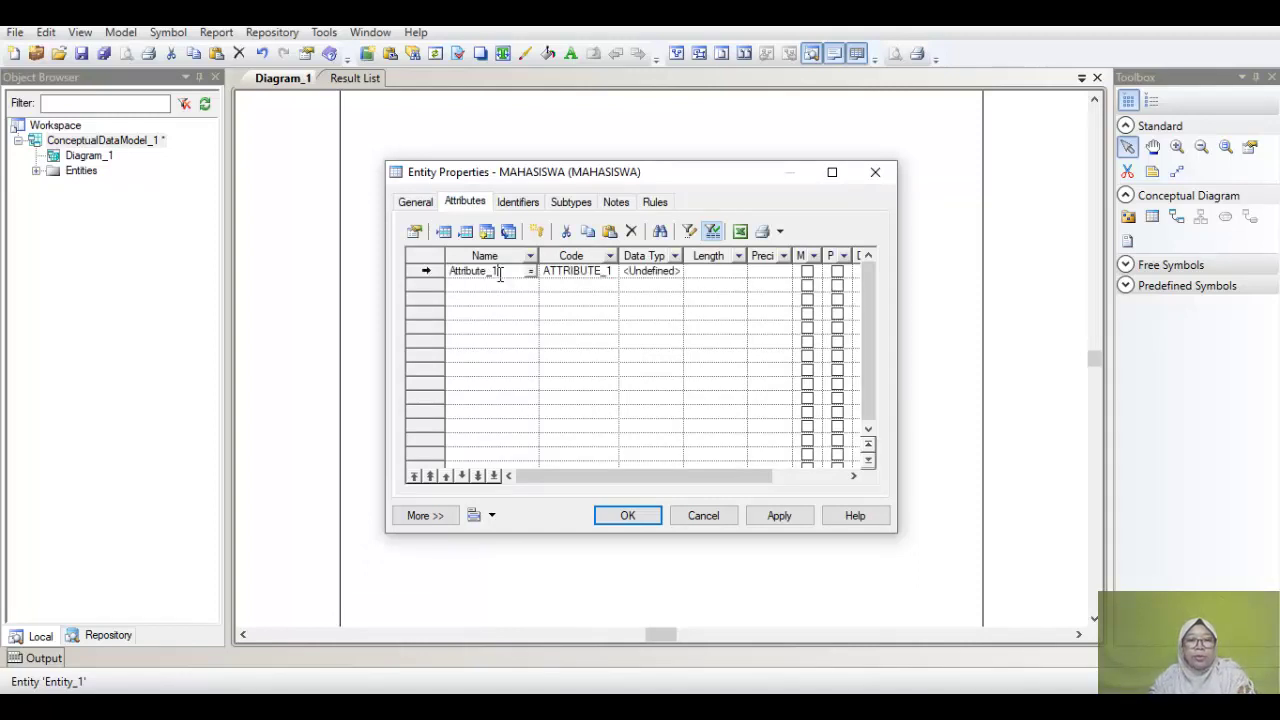
double_click(500, 275)
text(nim)
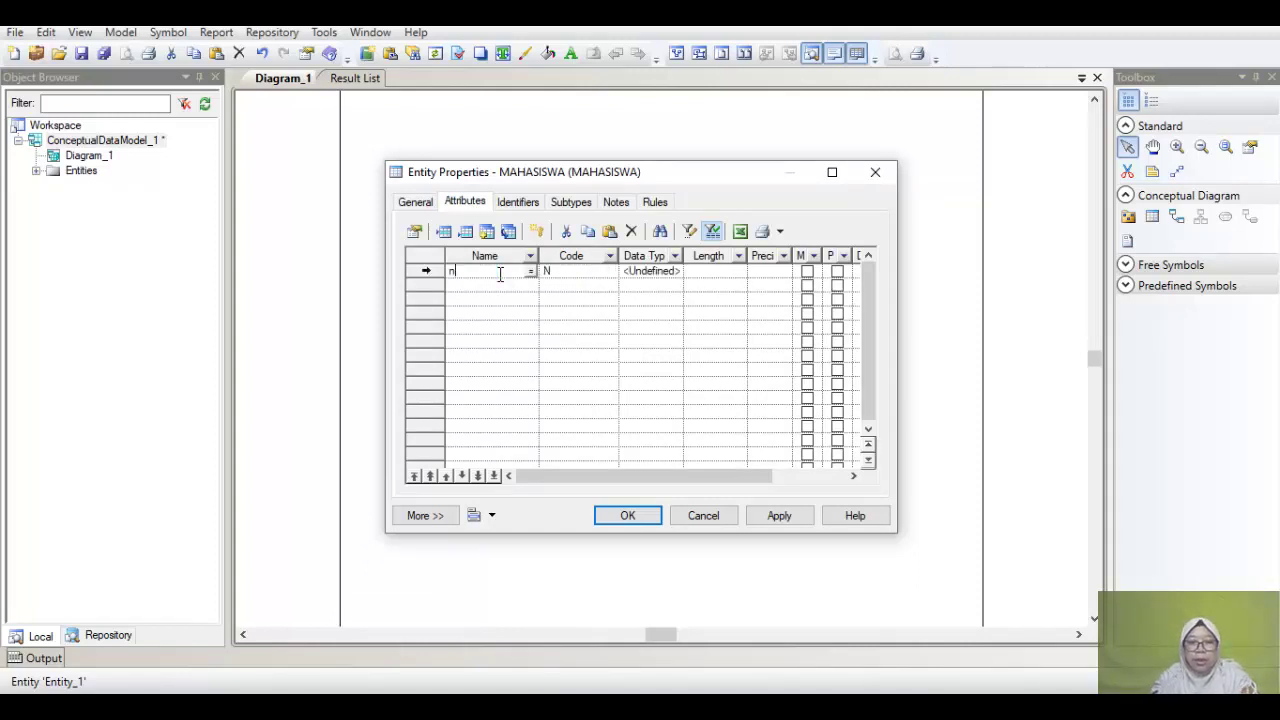
key(BackSpace)
key(BackSpace)
key(BackSpace)
text(NIM)
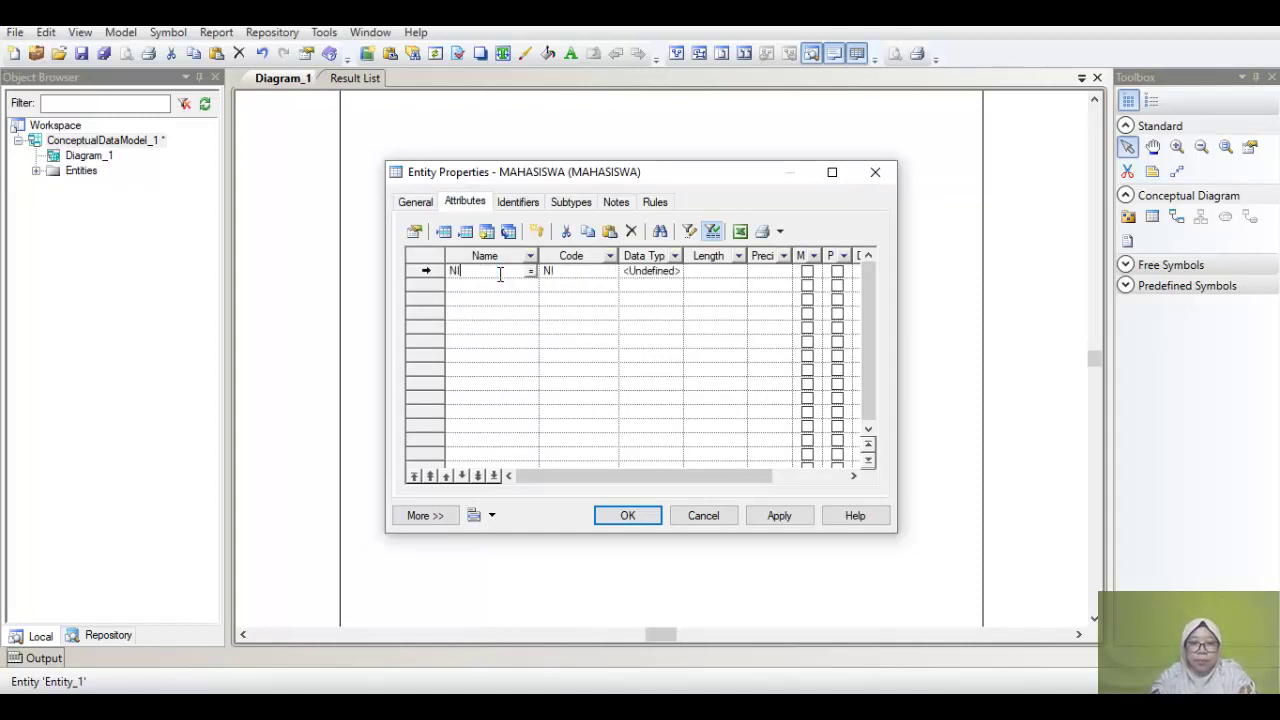
click(474, 285)
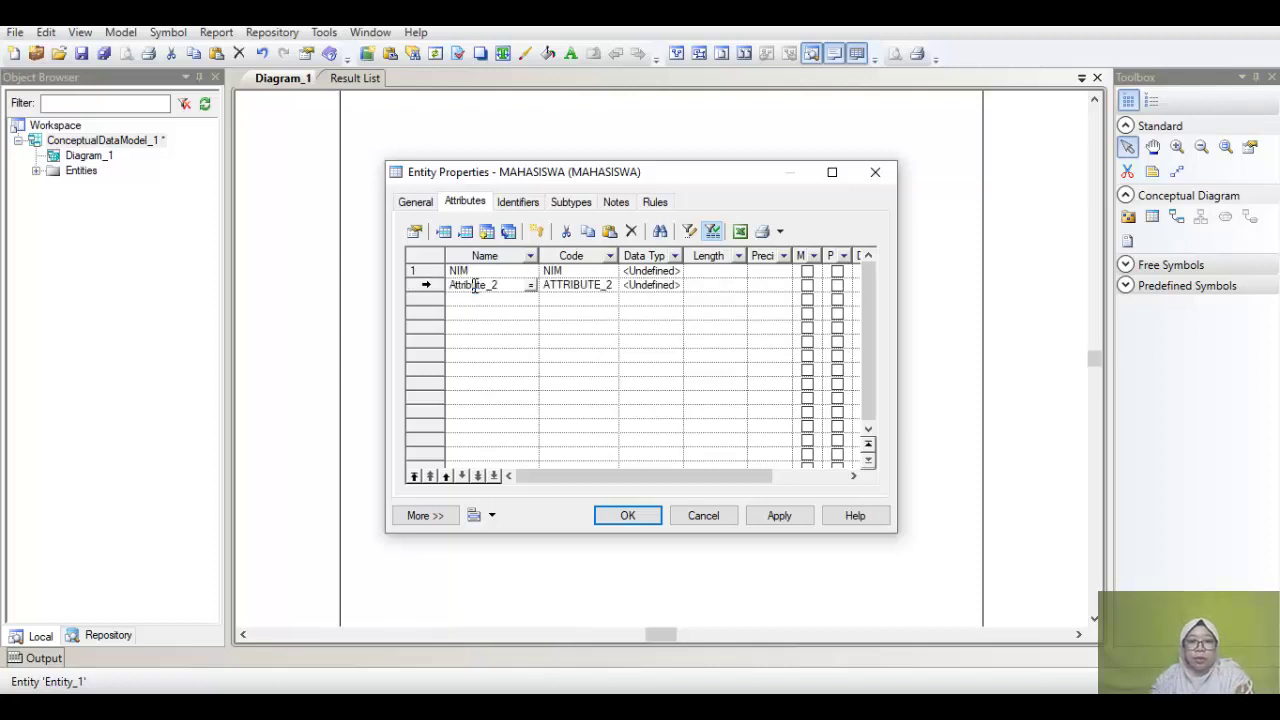
click(507, 287)
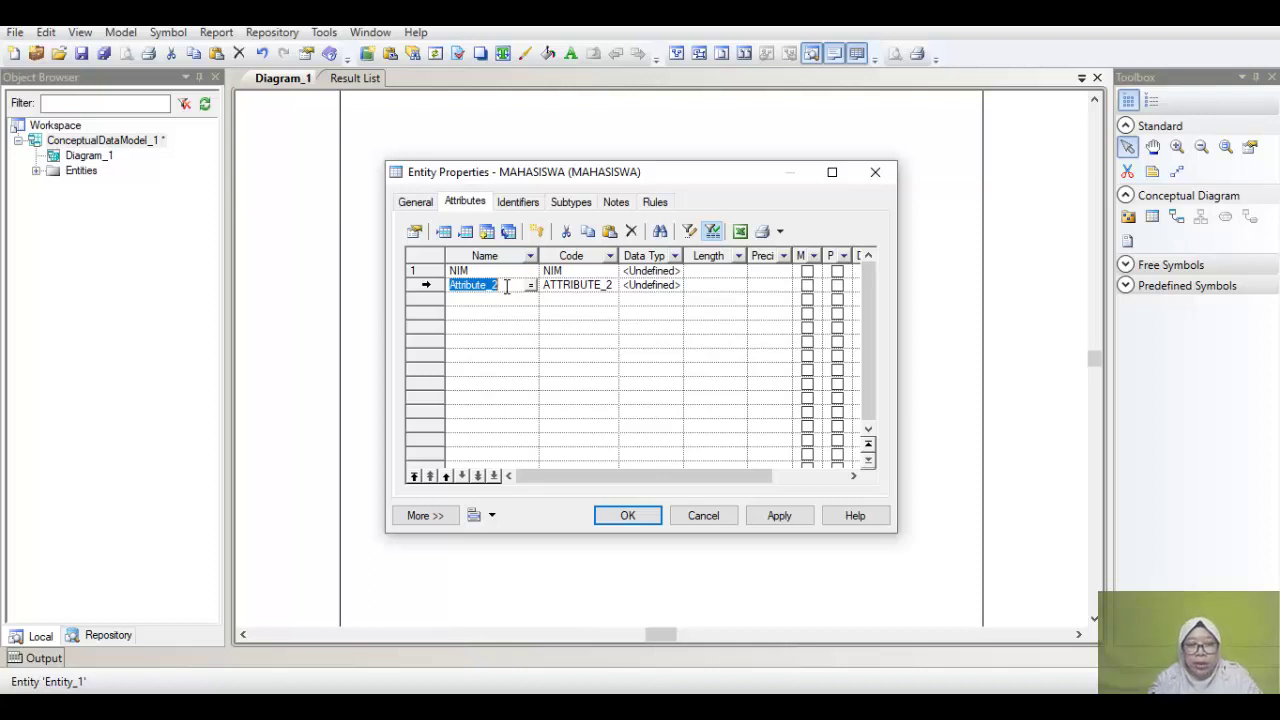
text(NAMA)
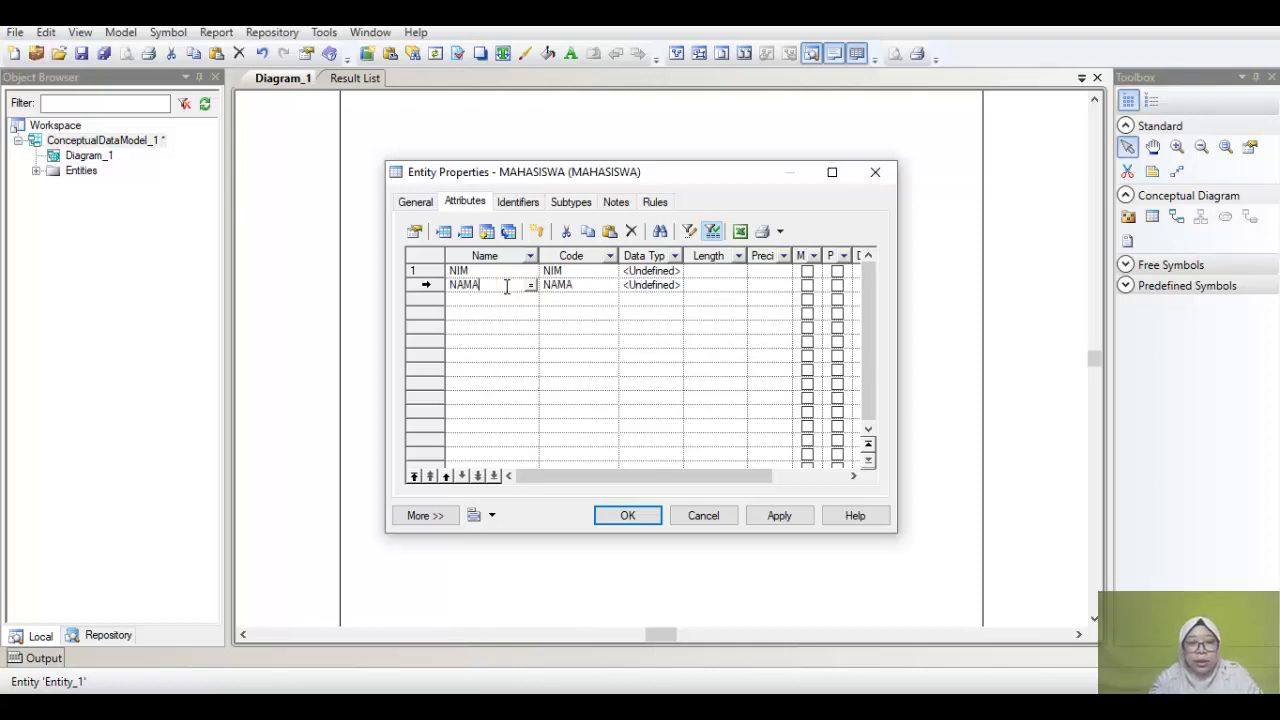
text(_MAHA)
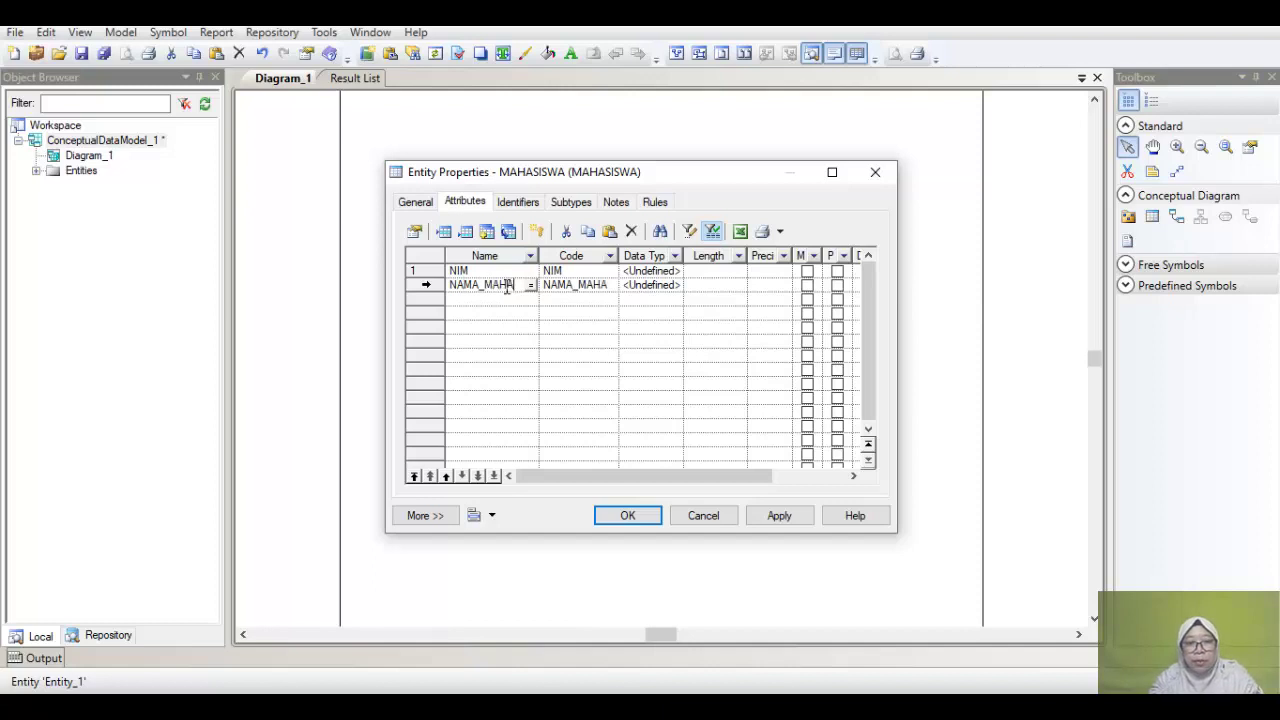
text(SISWA)
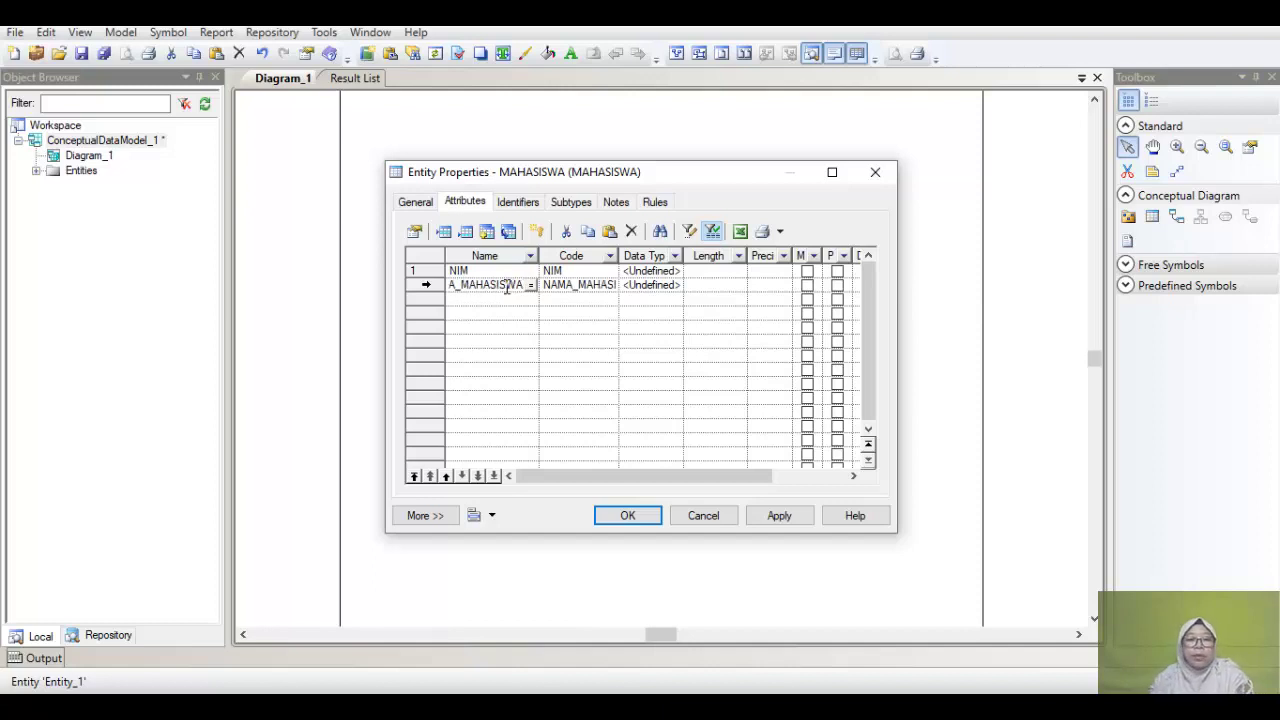
click(500, 300)
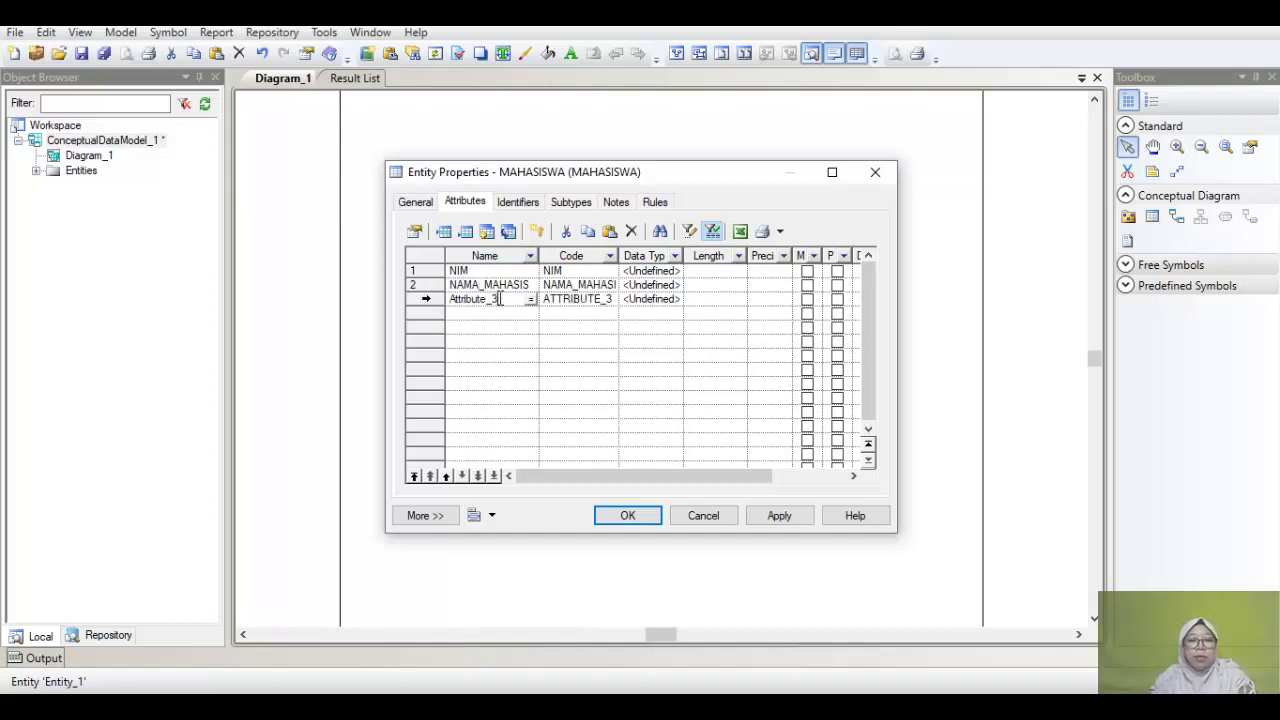
double_click(511, 301)
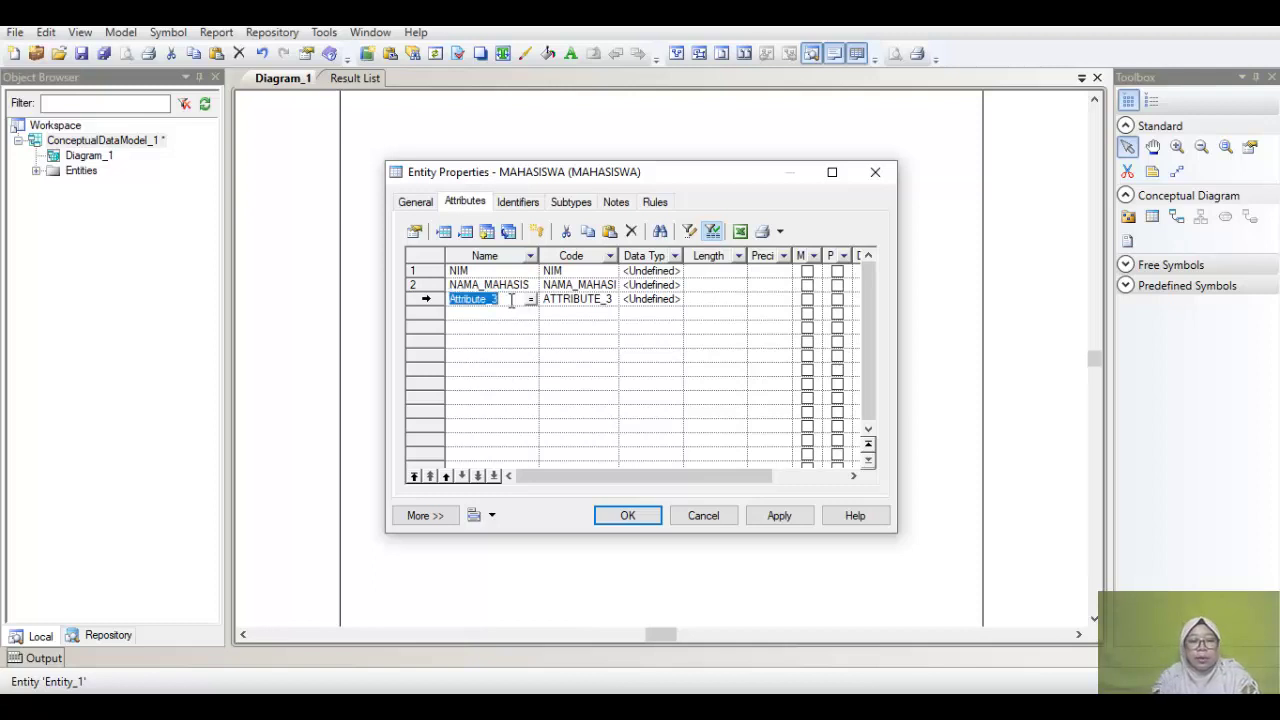
text(ALL)
key(BackSpace)
key(BackSpace)
text(LAMAT)
text(_MAHASISWA)
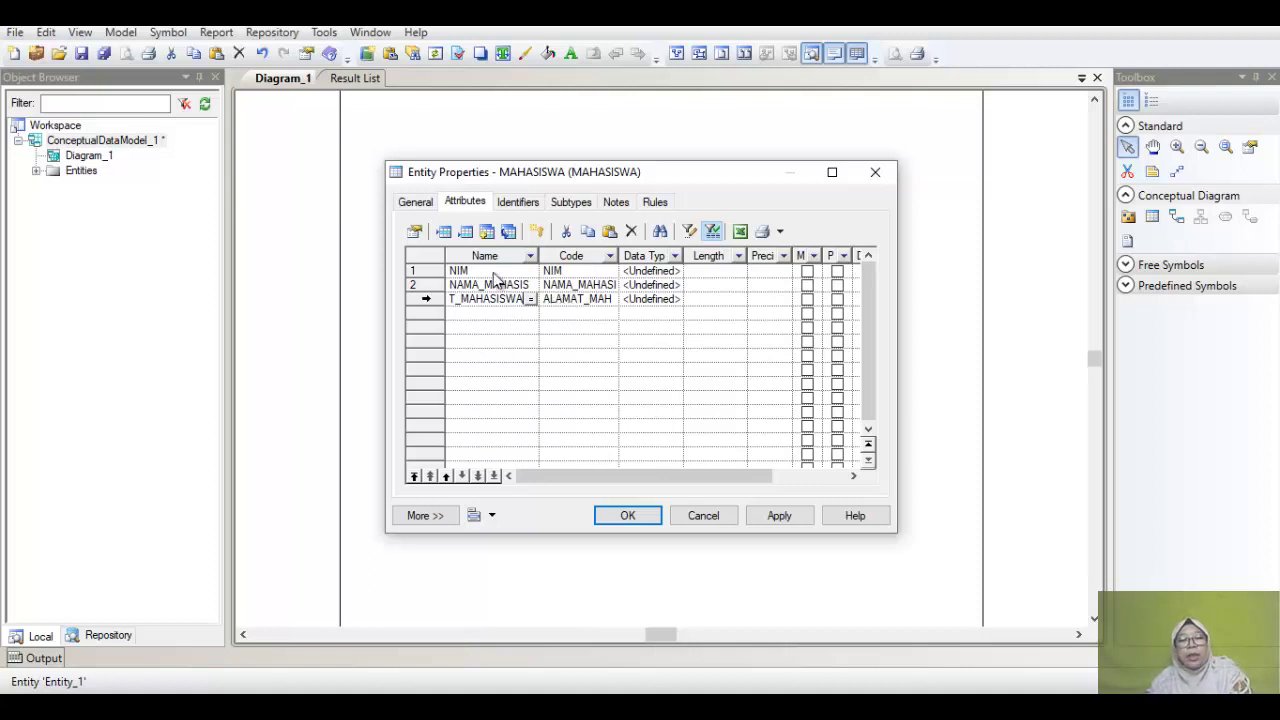
Step: Set NIM's data type to Number with length 12
click(657, 277)
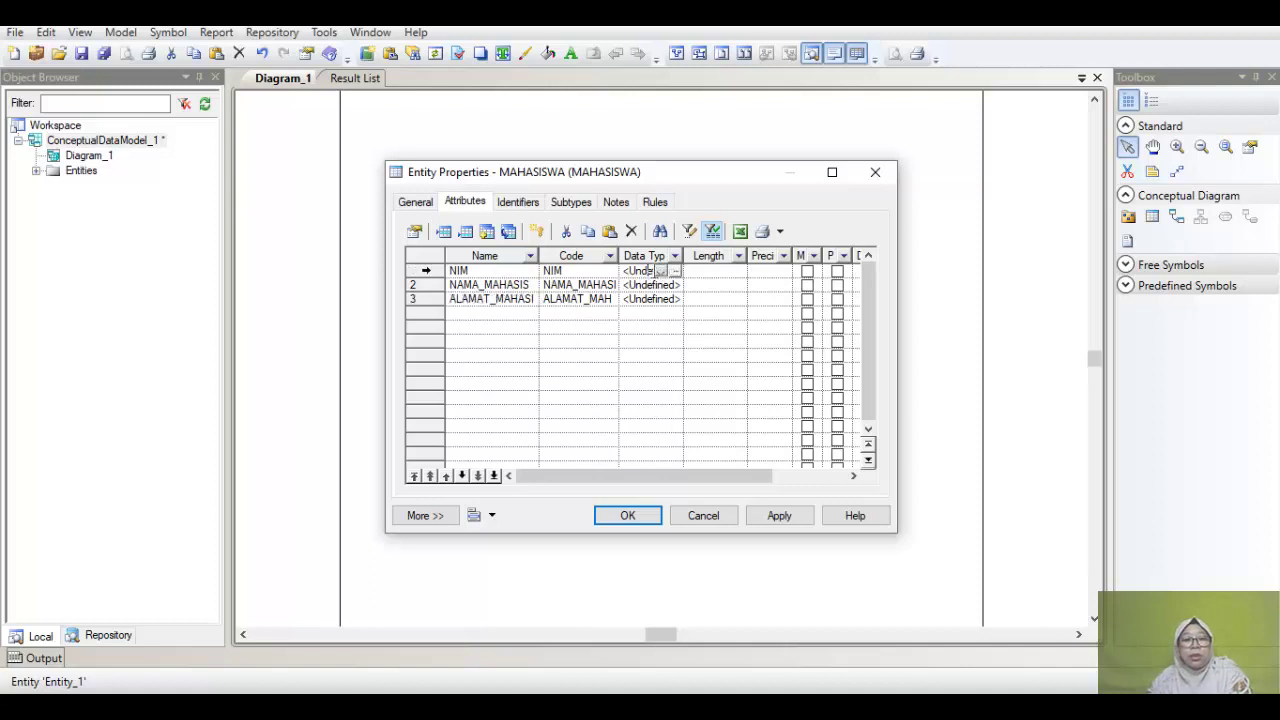
click(677, 270)
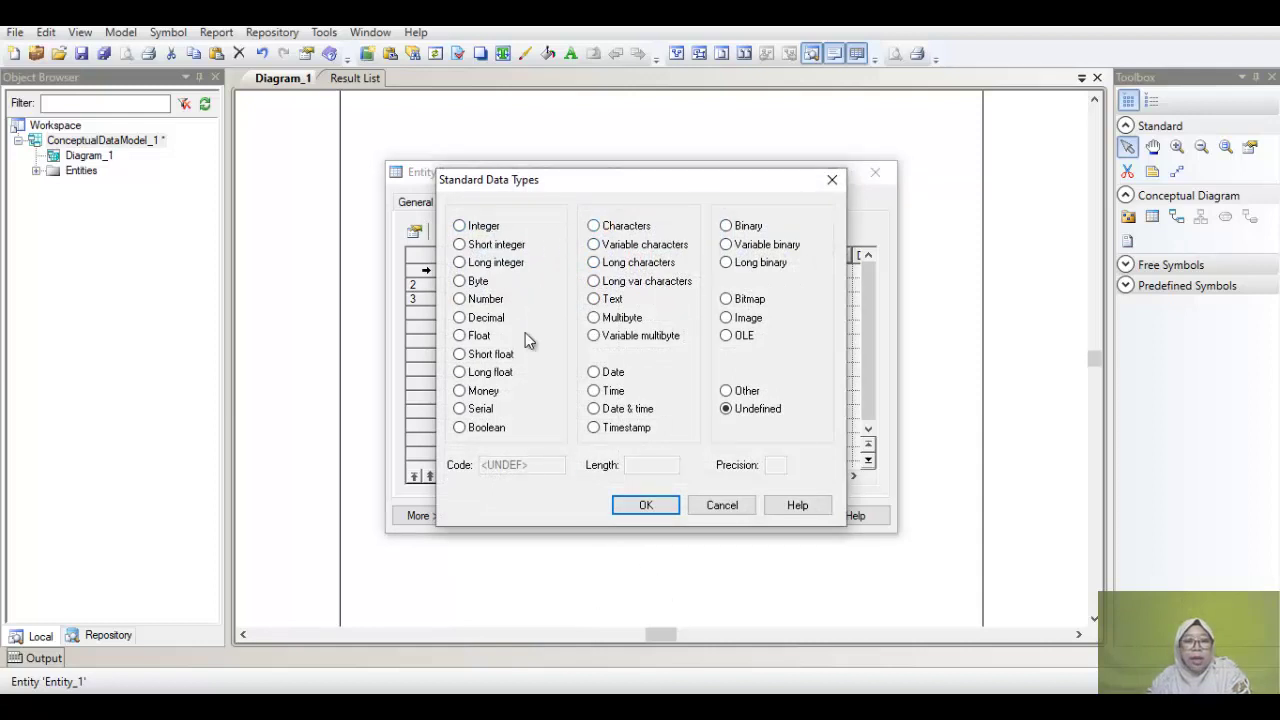
click(478, 300)
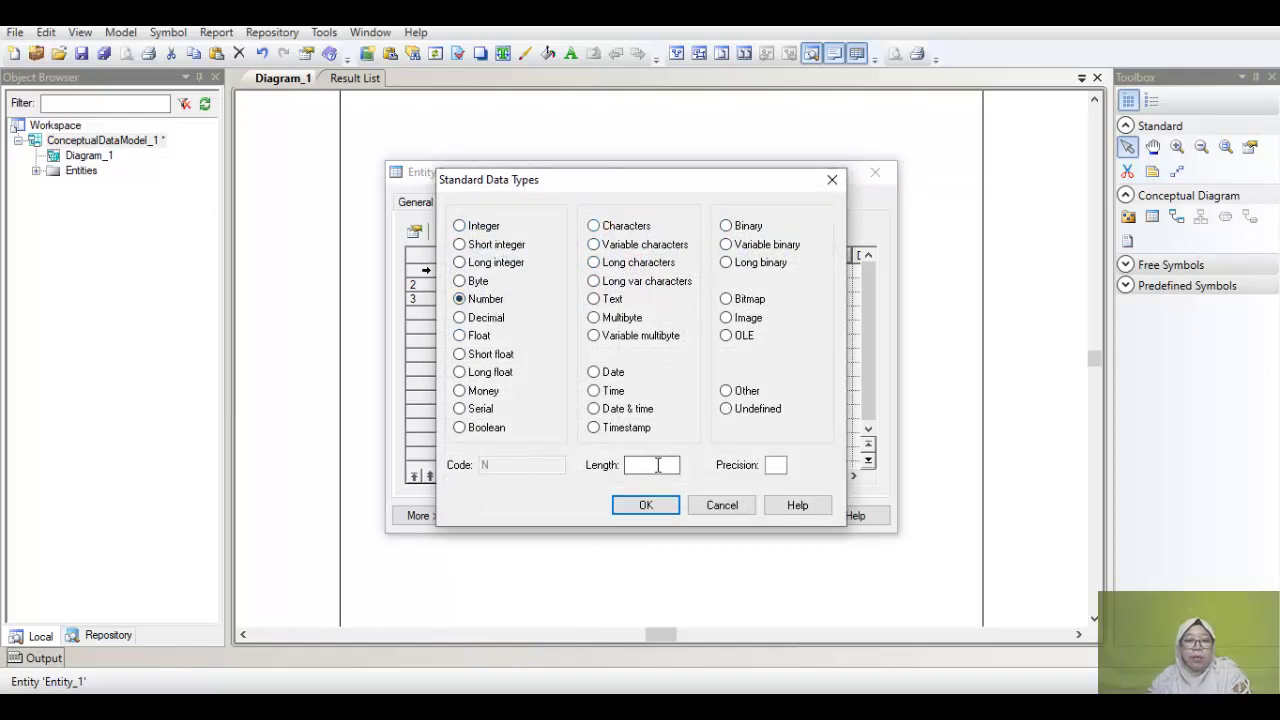
click(657, 465)
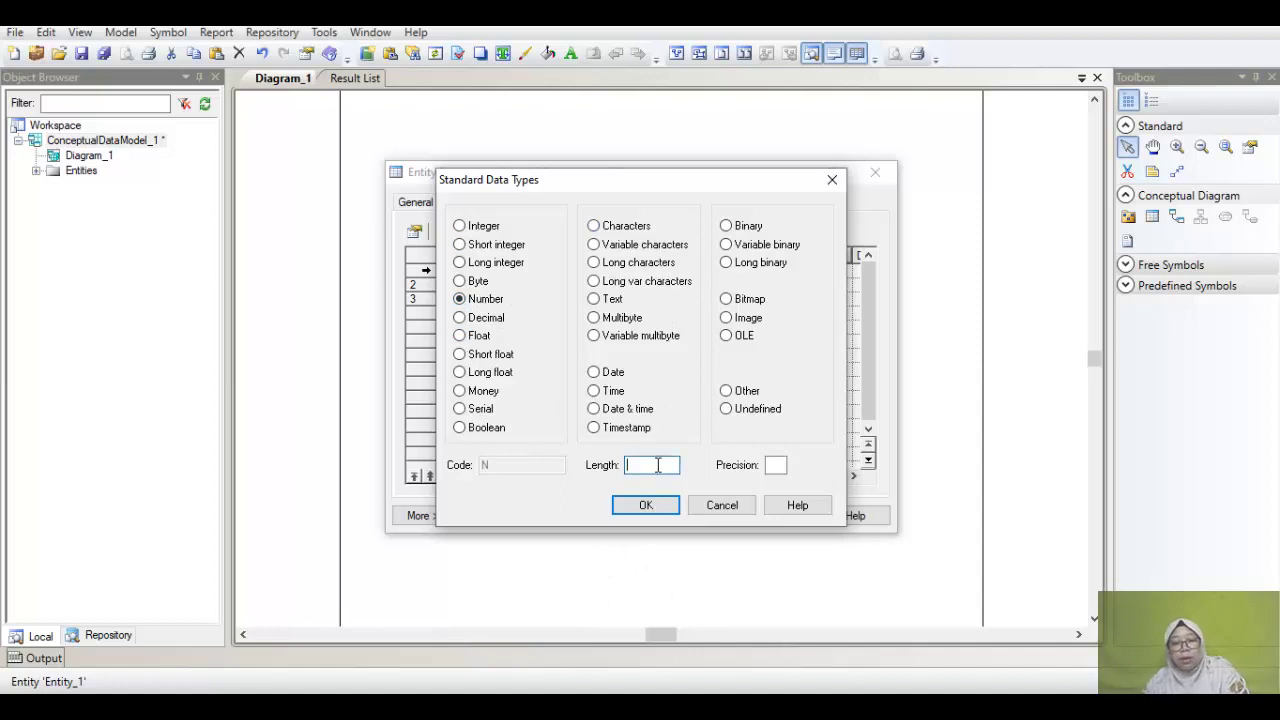
text(12)
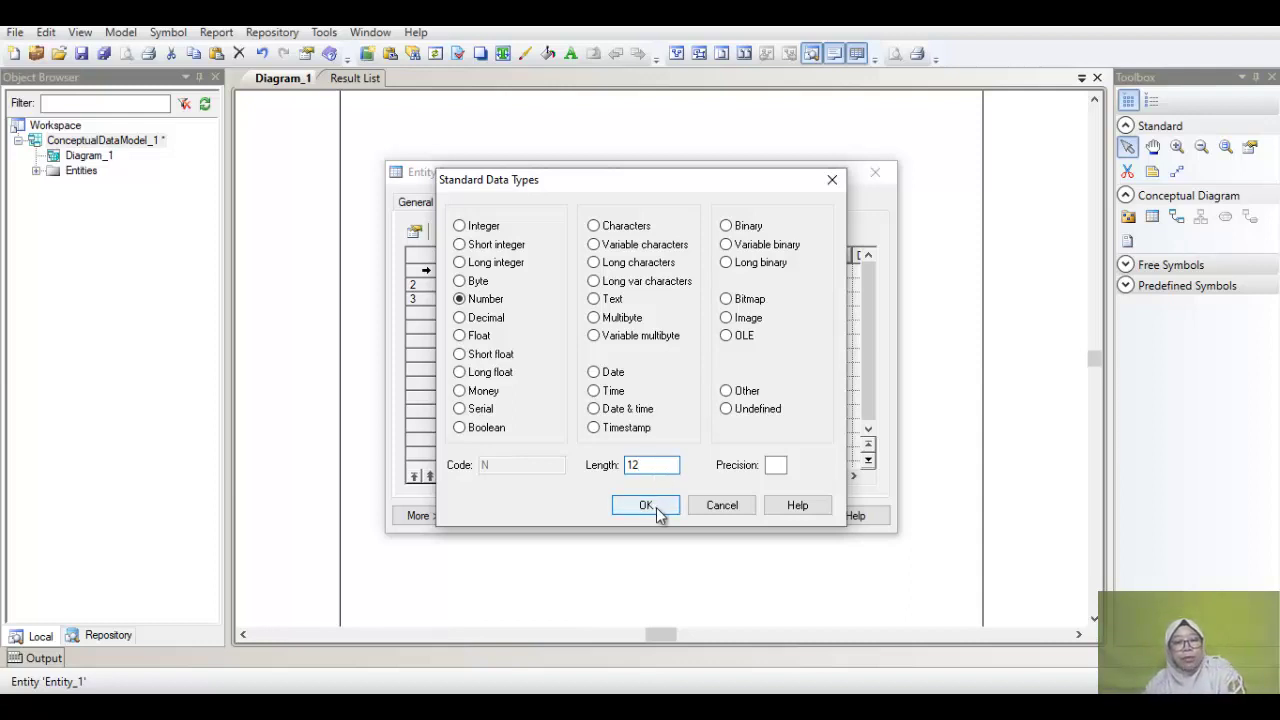
click(646, 506)
Step: Set NAMA_MAHASISWA's data type to Variable characters of length 50
click(707, 285)
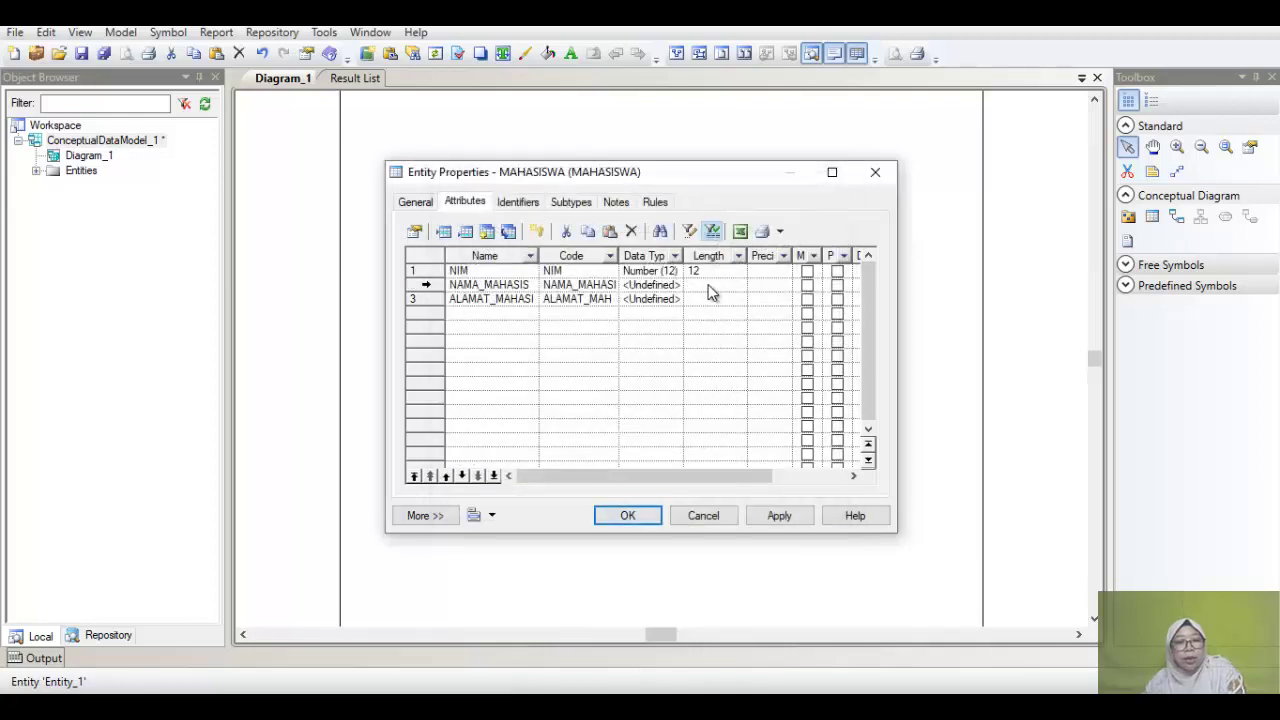
click(665, 290)
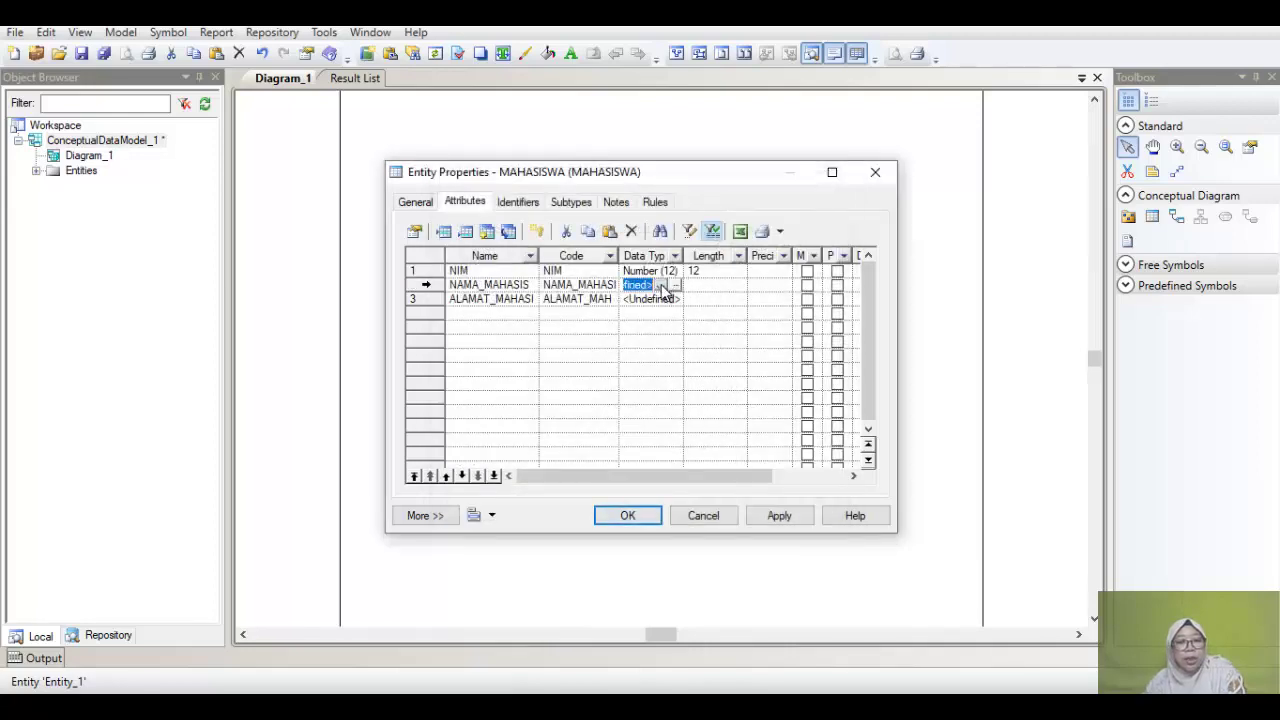
click(680, 288)
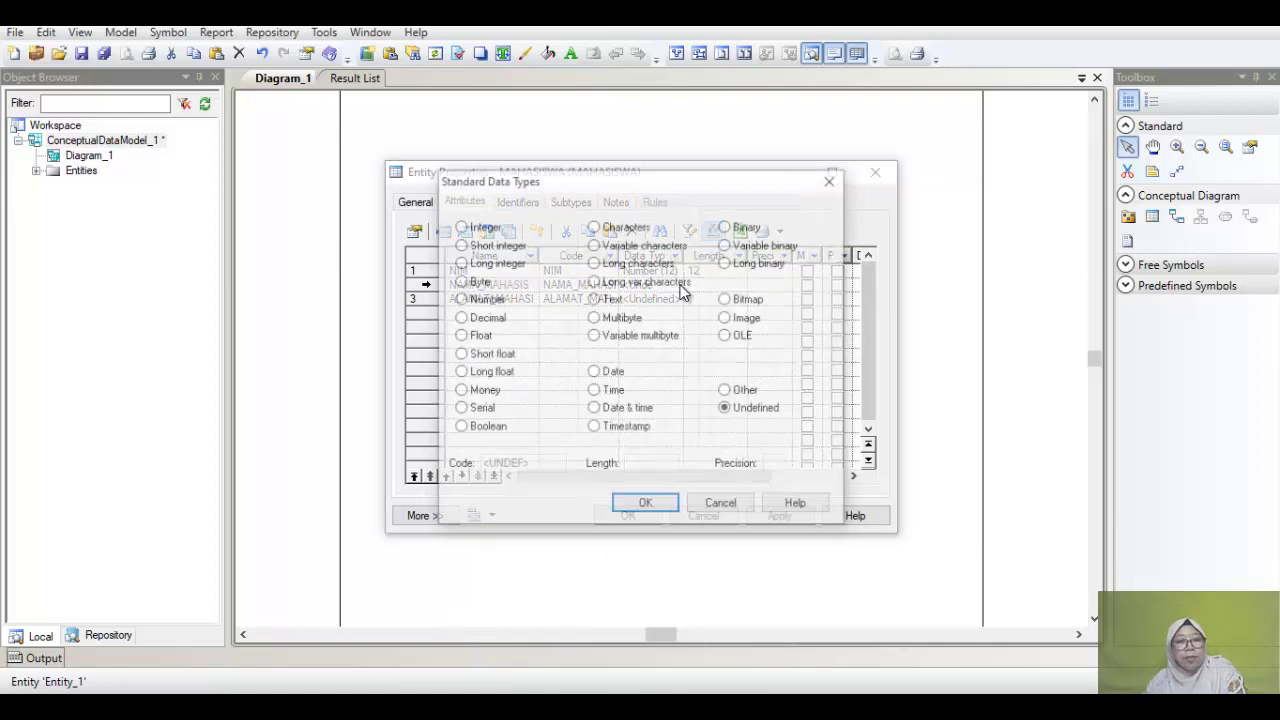
click(645, 247)
click(655, 463)
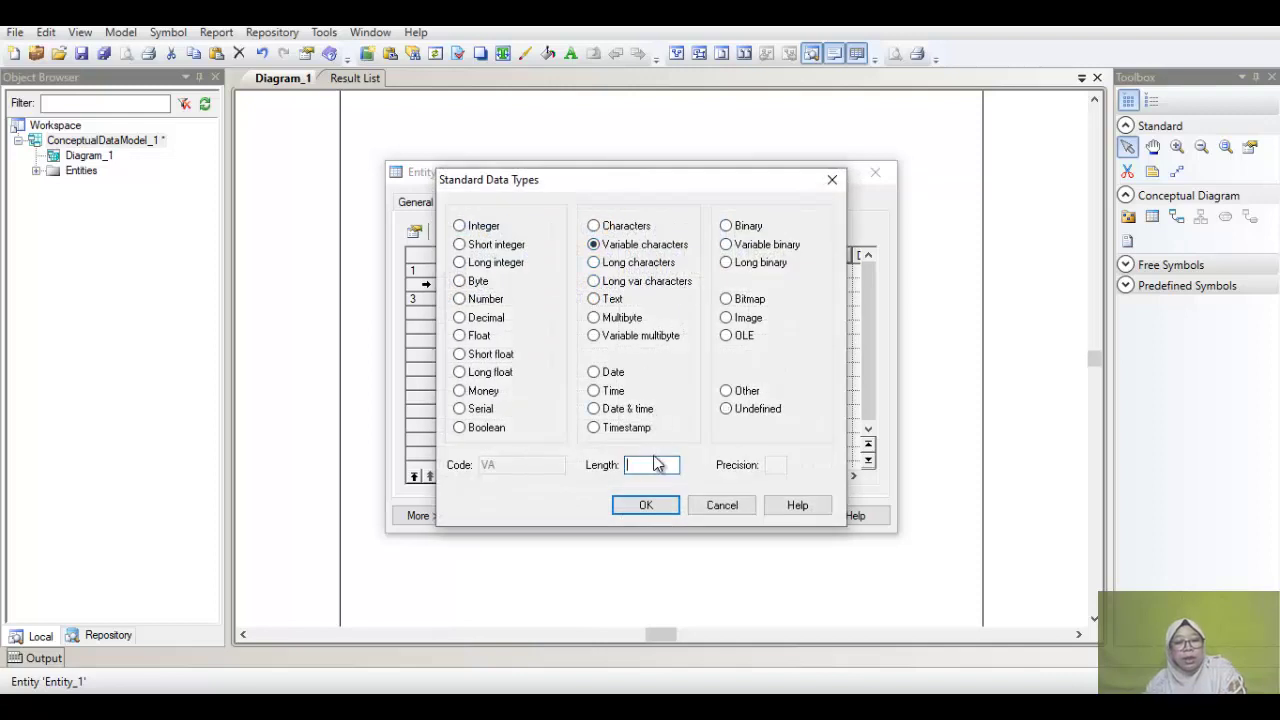
text(50)
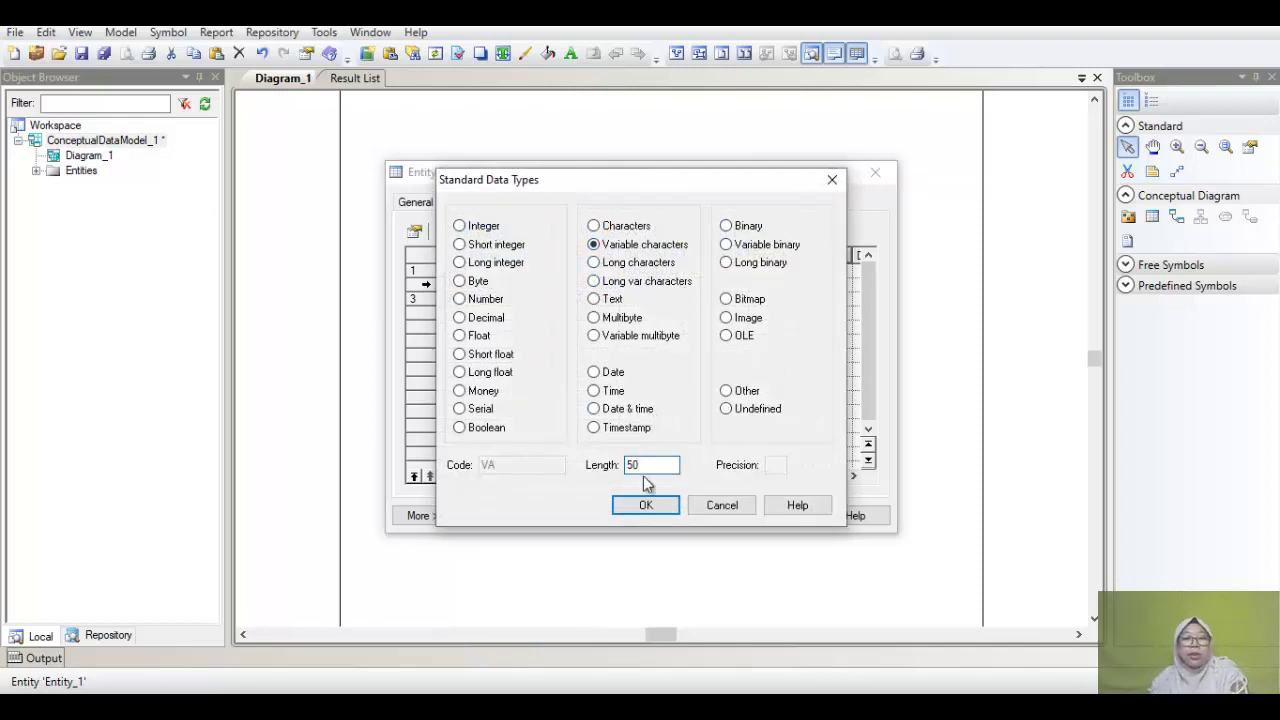
click(645, 505)
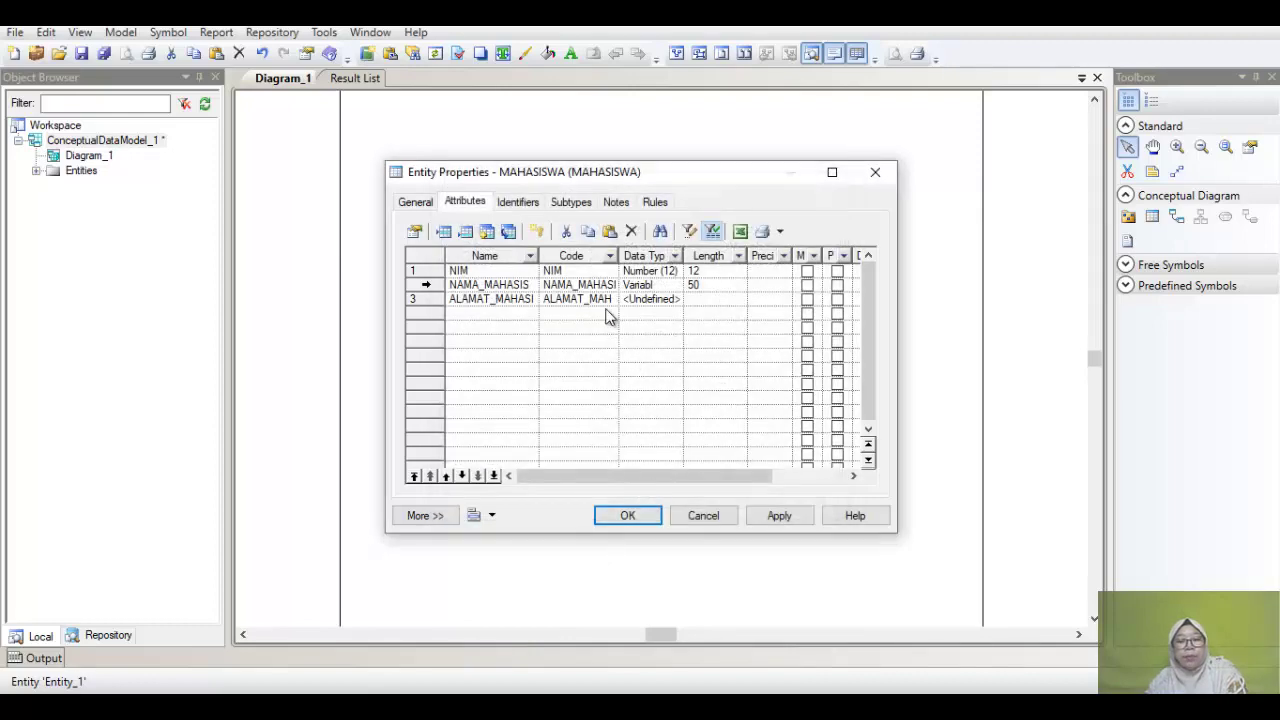
Step: Make ALAMAT_MAHASISWA Variable characters of length 50 and mark NIM mandatory
click(643, 300)
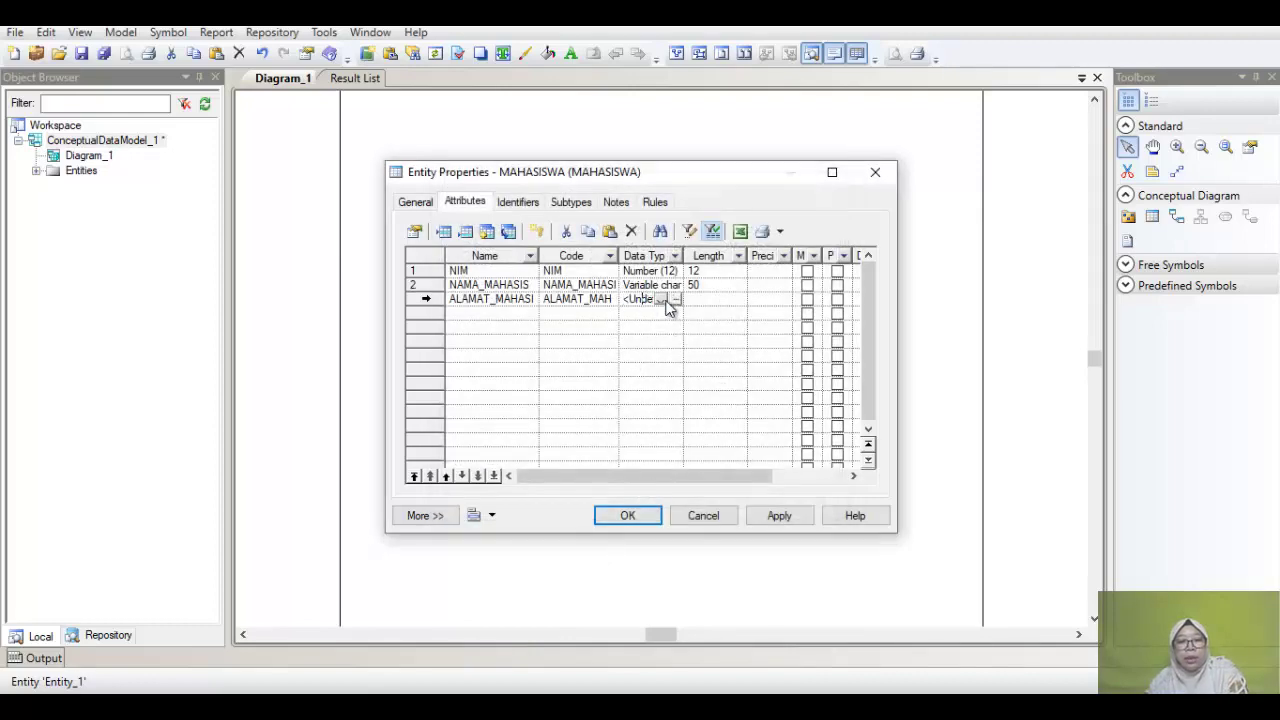
click(676, 301)
click(656, 245)
click(652, 466)
text(50)
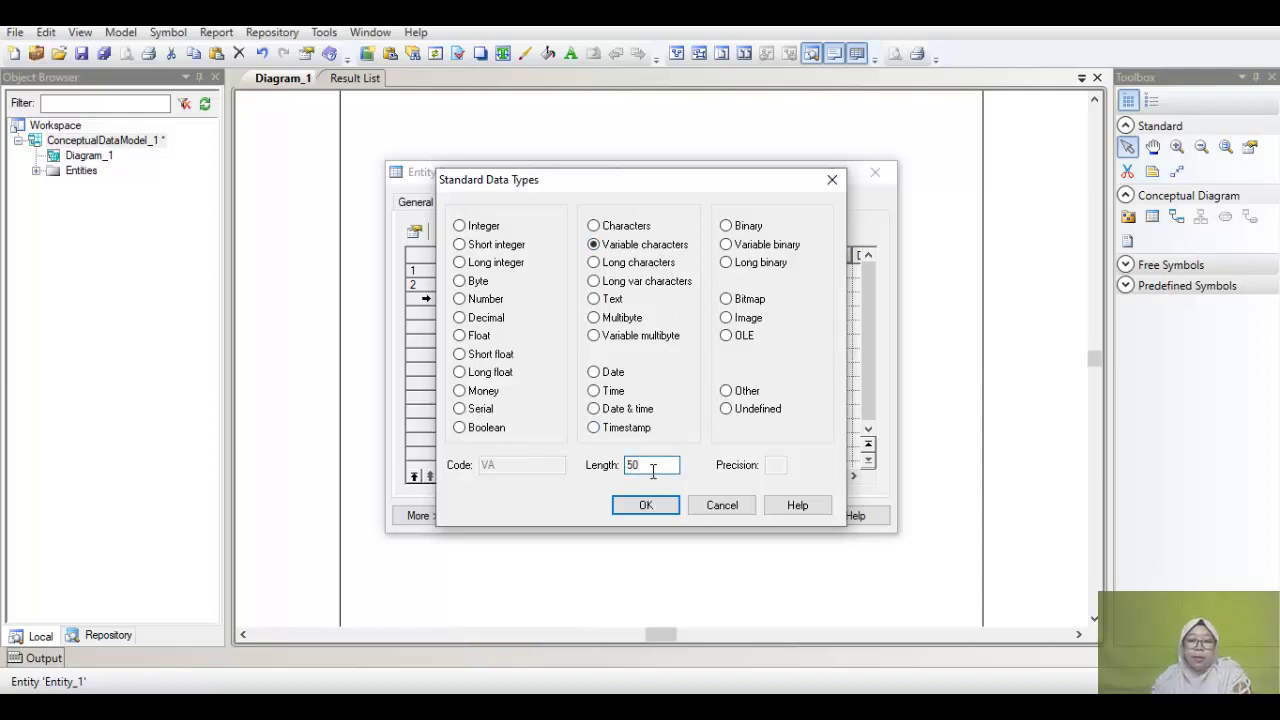
click(645, 506)
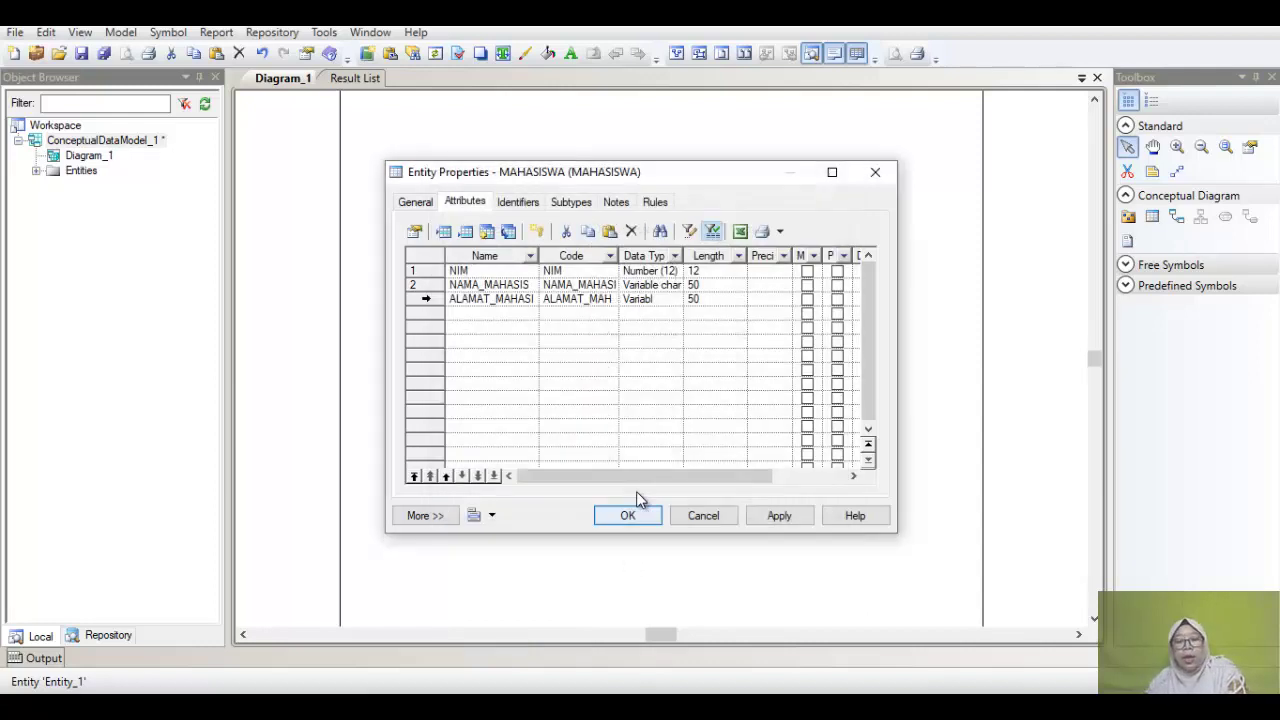
click(808, 271)
Step: Make NIM the primary identifier and rename Identifier_1 to NIM
click(838, 271)
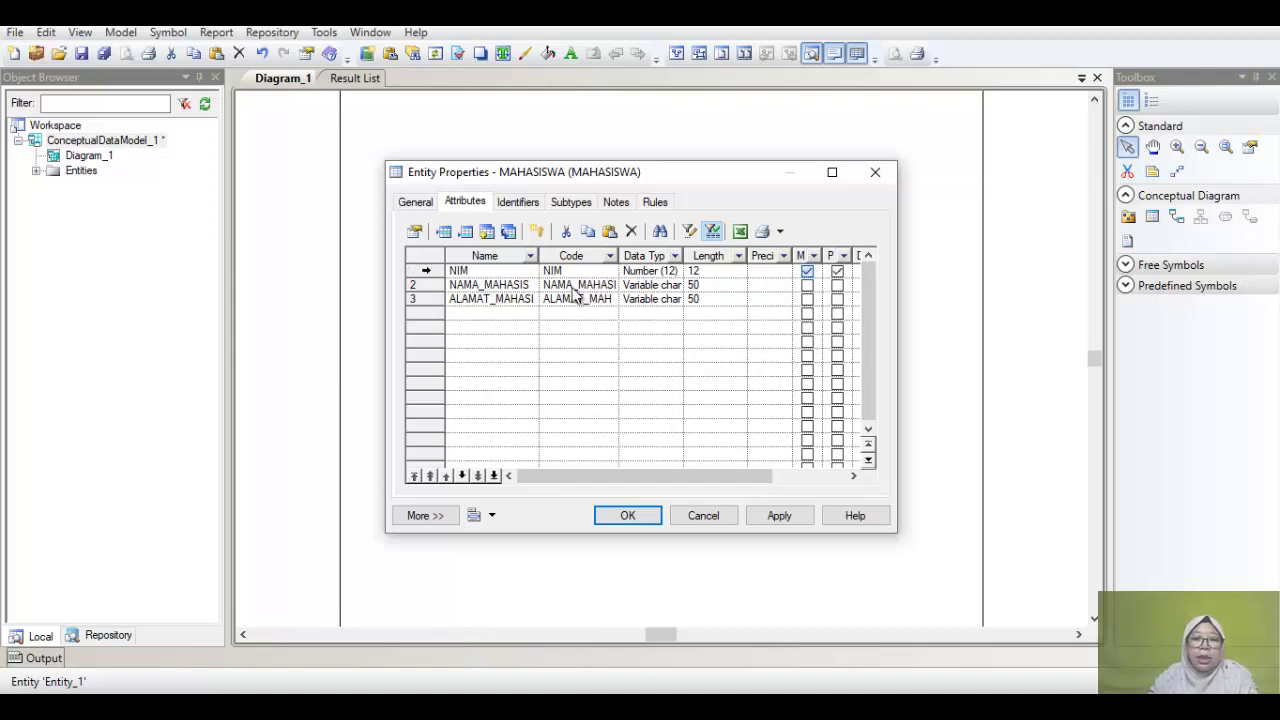
click(484, 274)
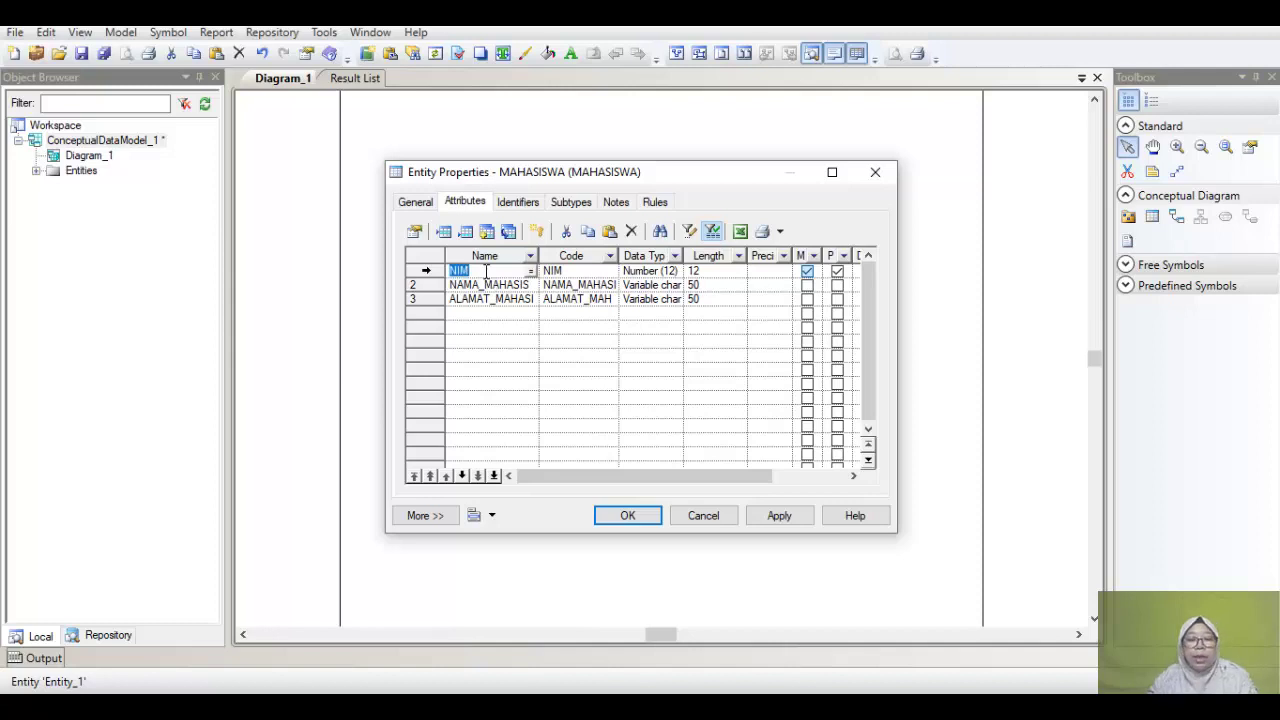
right_click(484, 274)
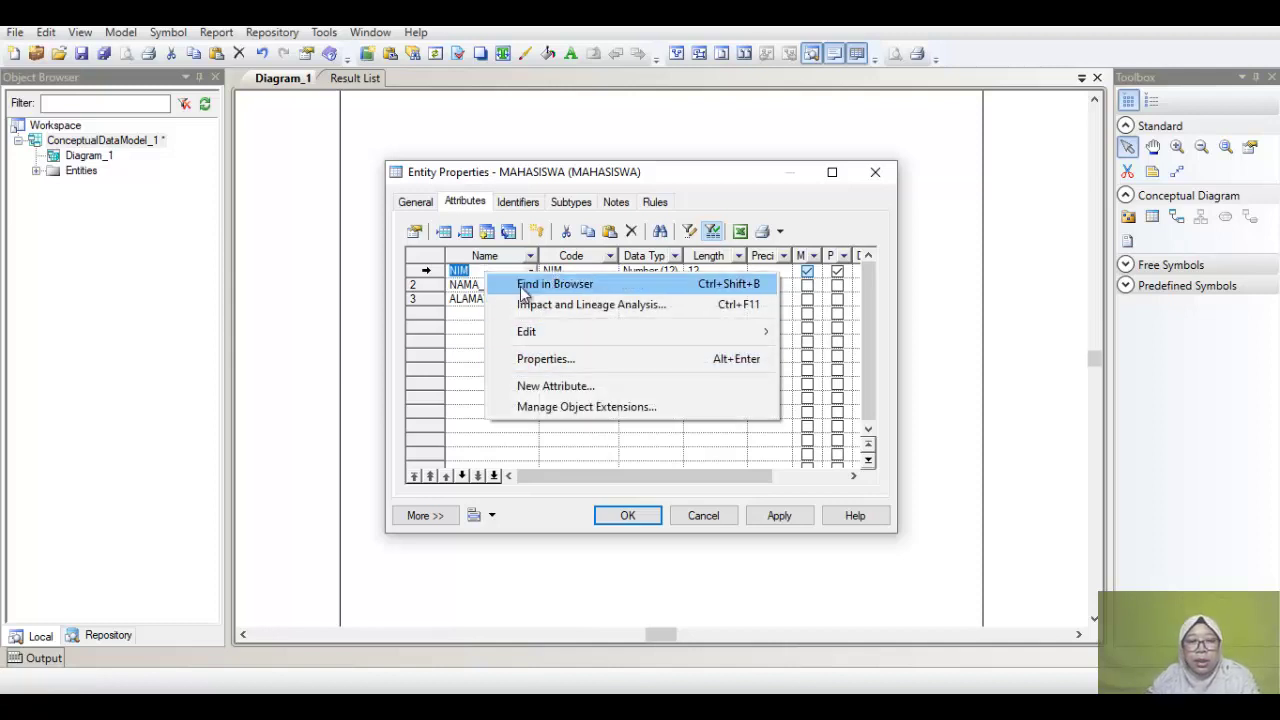
click(588, 238)
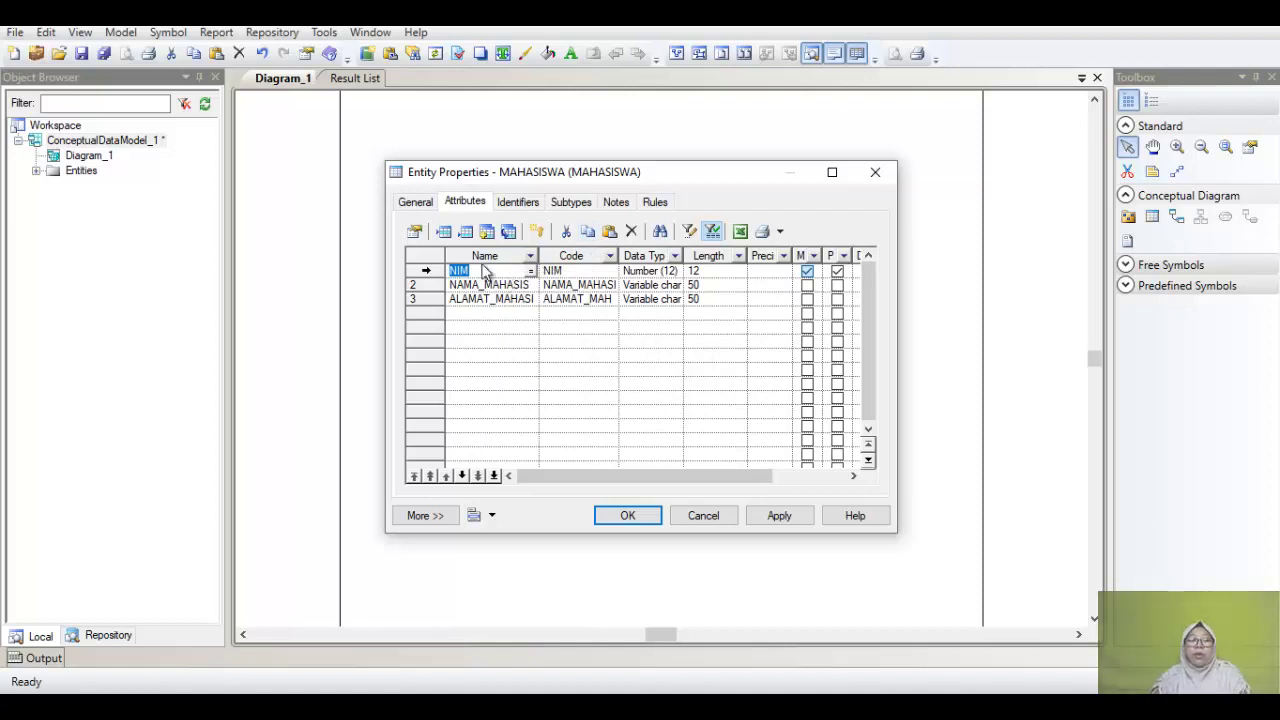
click(518, 203)
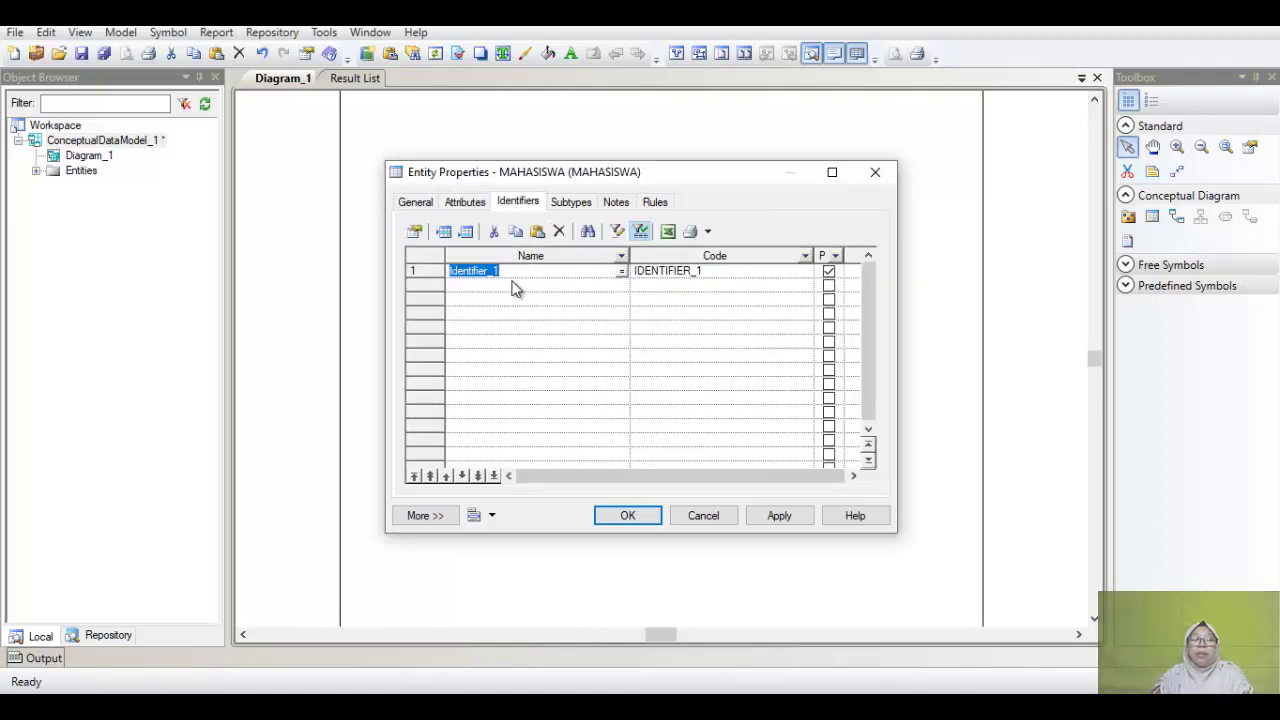
right_click(519, 273)
click(537, 231)
click(537, 231)
click(530, 272)
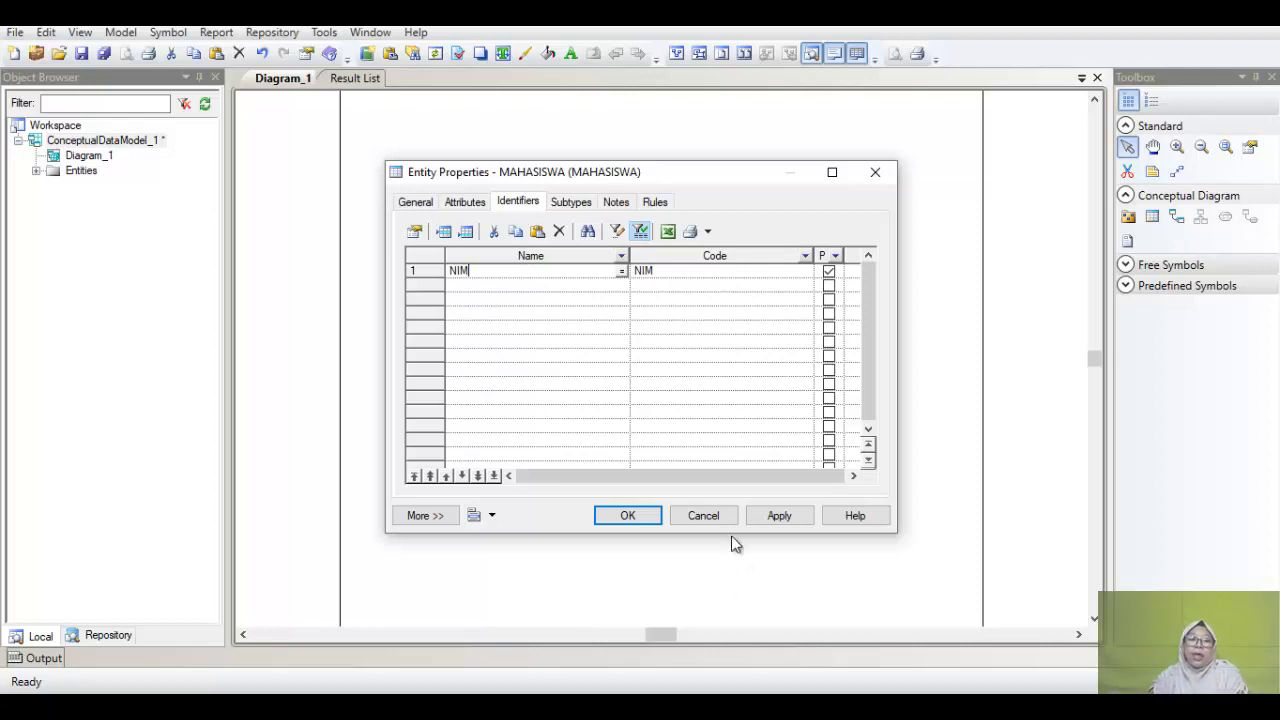
Step: Close MAHASISWA's properties and move Entity_2 further right
click(622, 516)
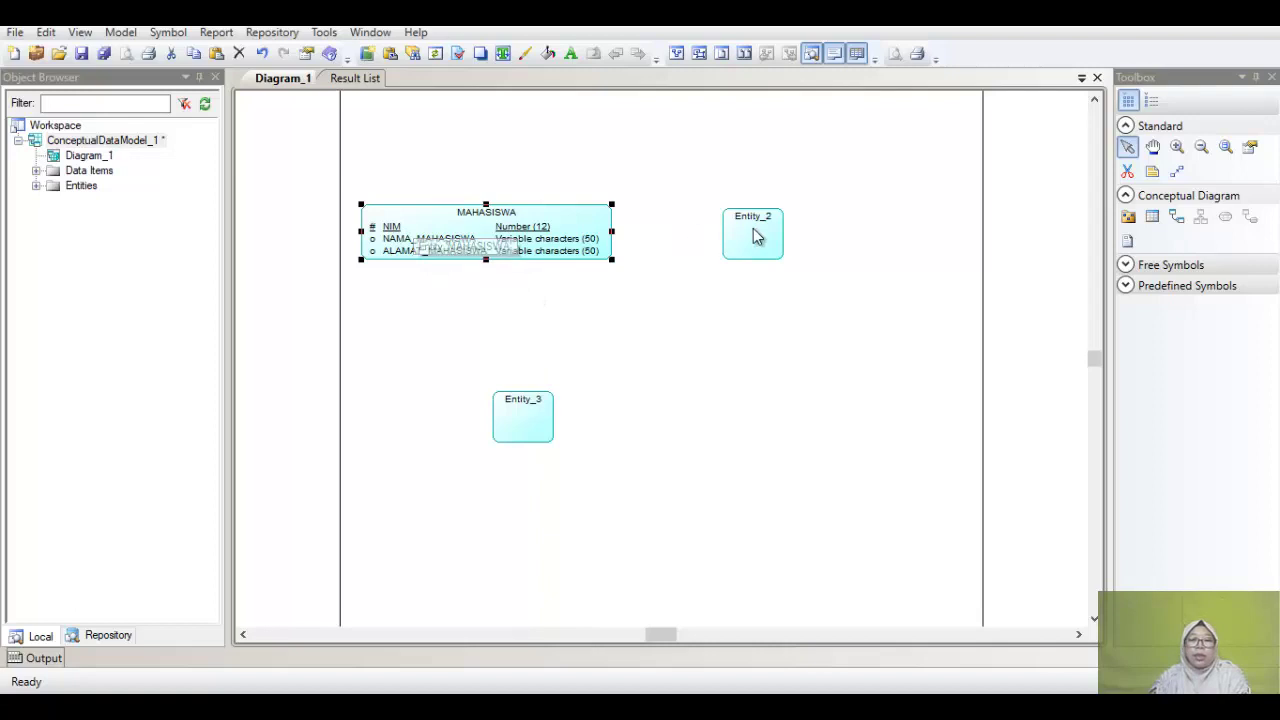
drag(750, 230, 850, 234)
Step: Rename Entity_2 to MATAKULIAH
double_click(846, 254)
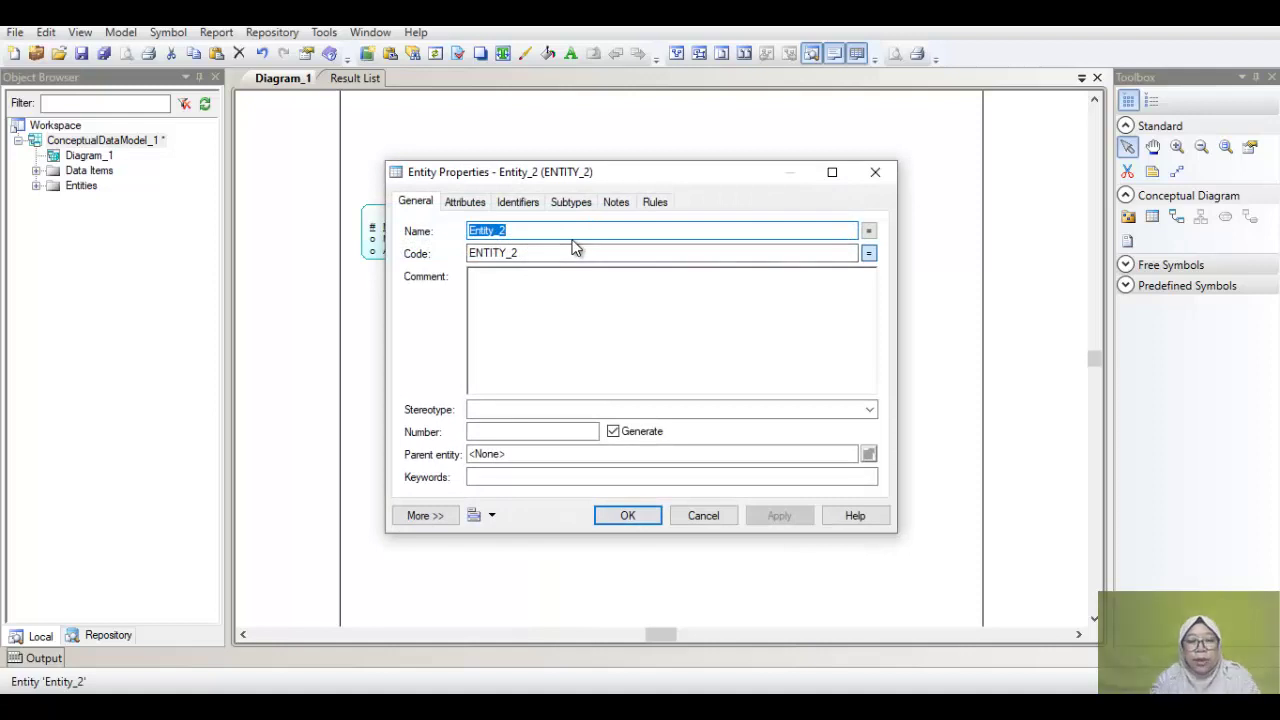
text(MA)
text(TAKULIAH)
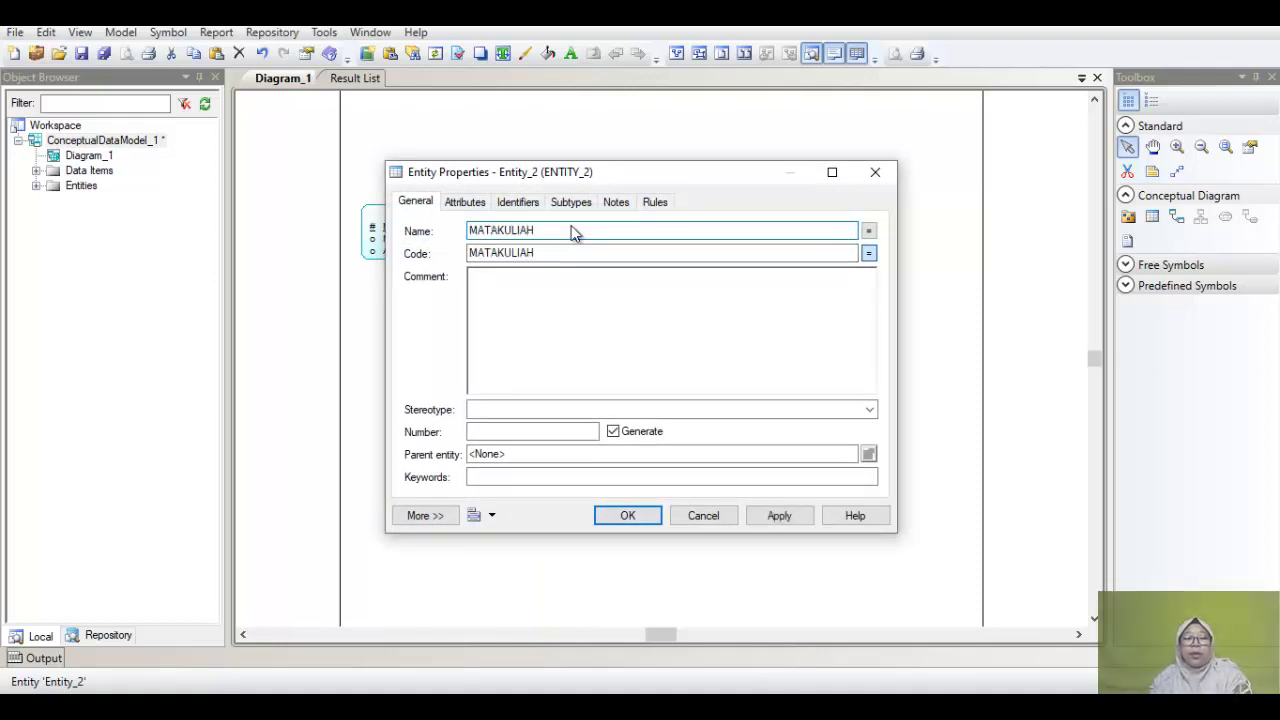
Step: Add the attributes KODE_MK, NAMA_MK and SKS to MATAKULIAH
click(460, 204)
click(500, 271)
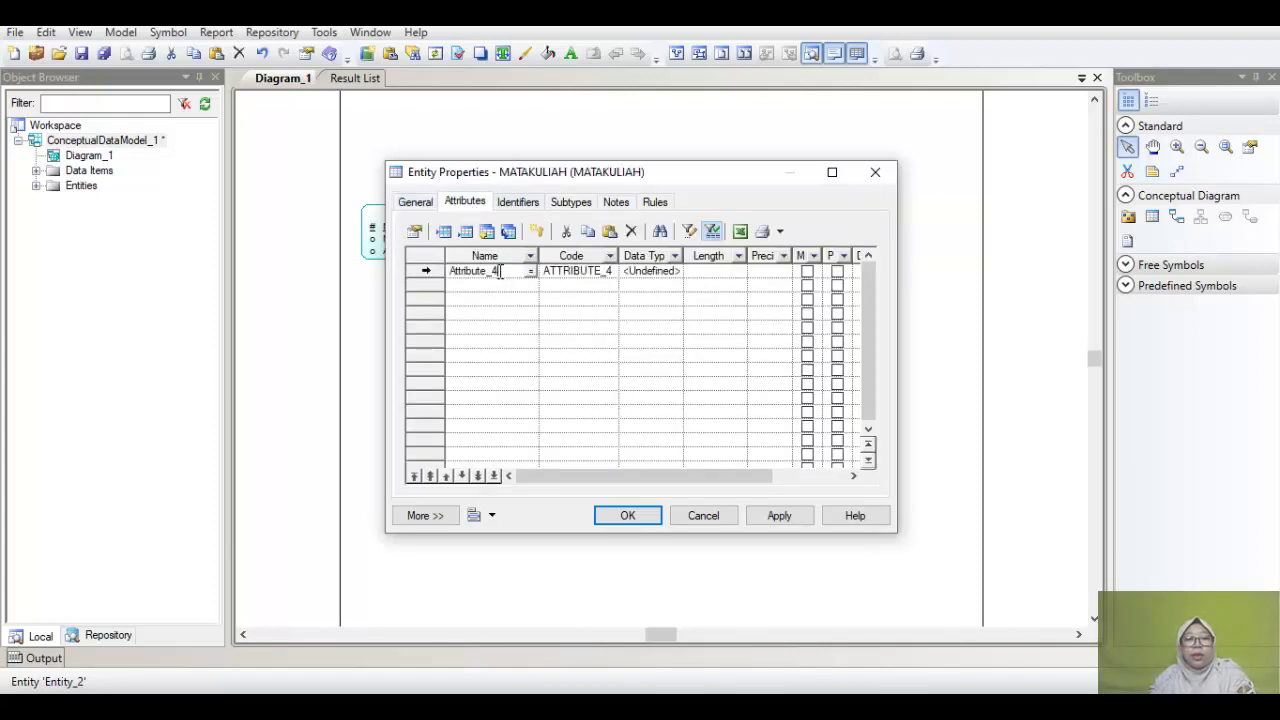
double_click(500, 271)
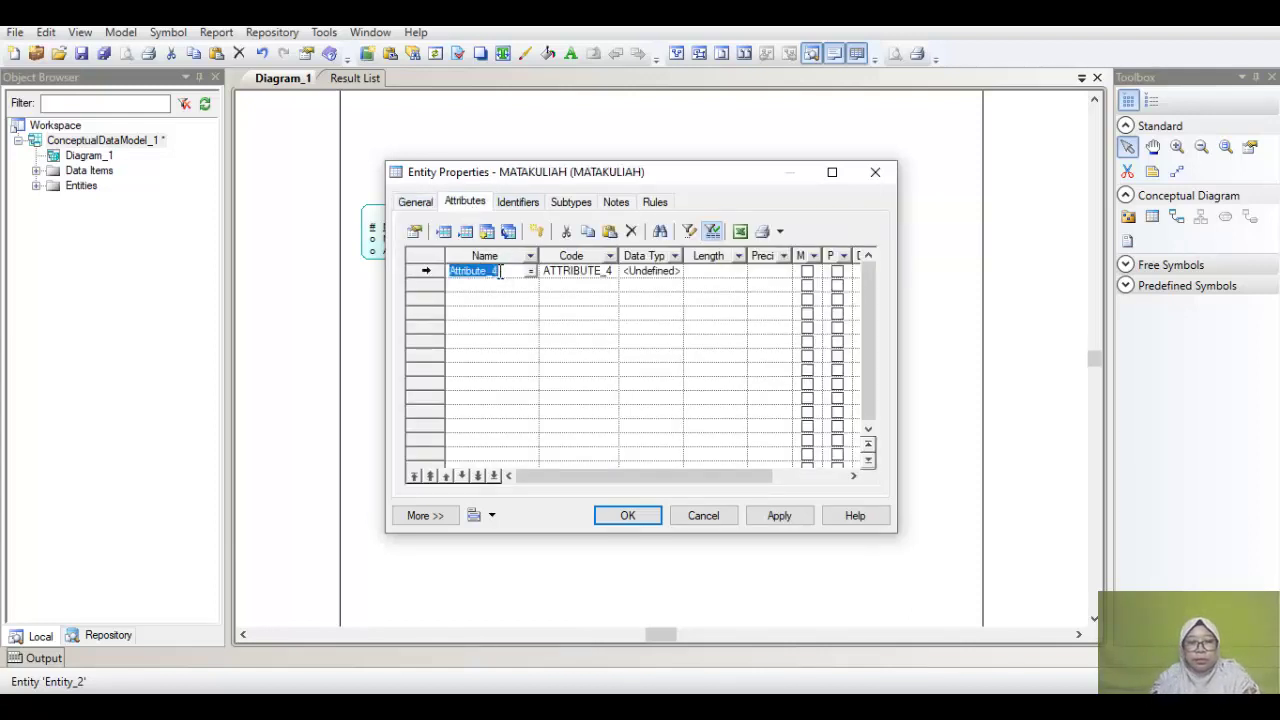
text(kODE_MK)
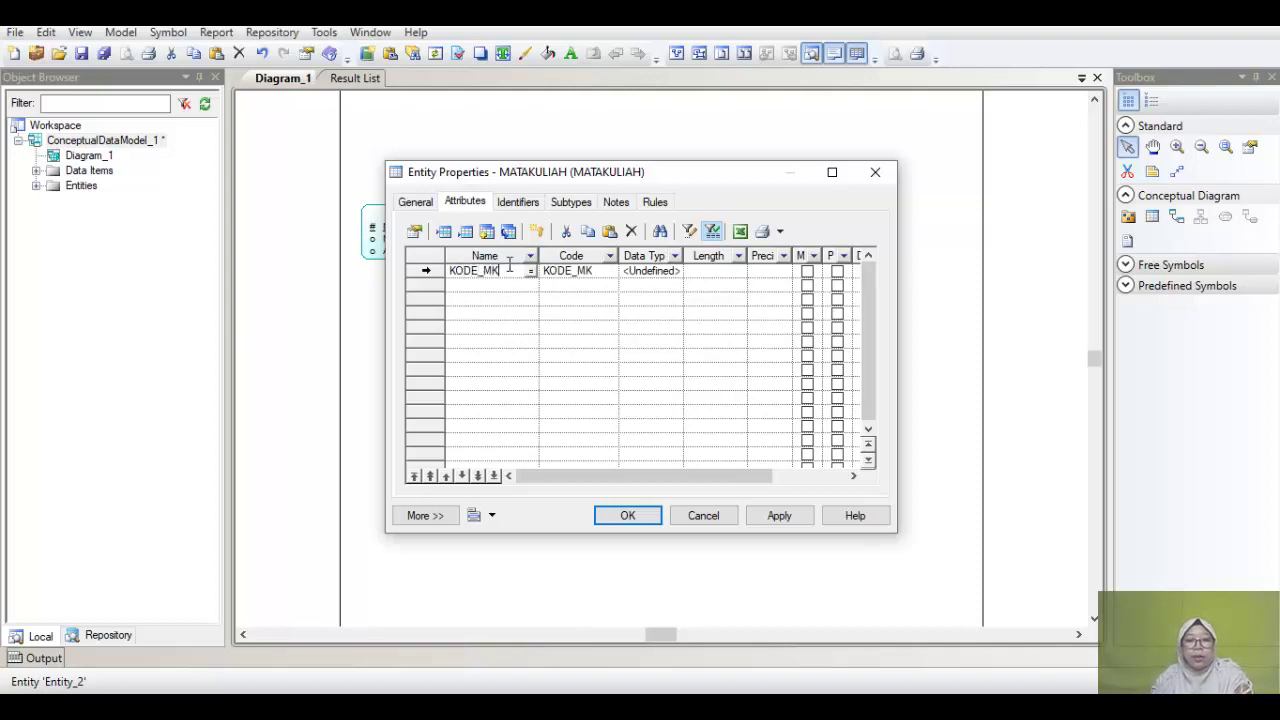
click(491, 288)
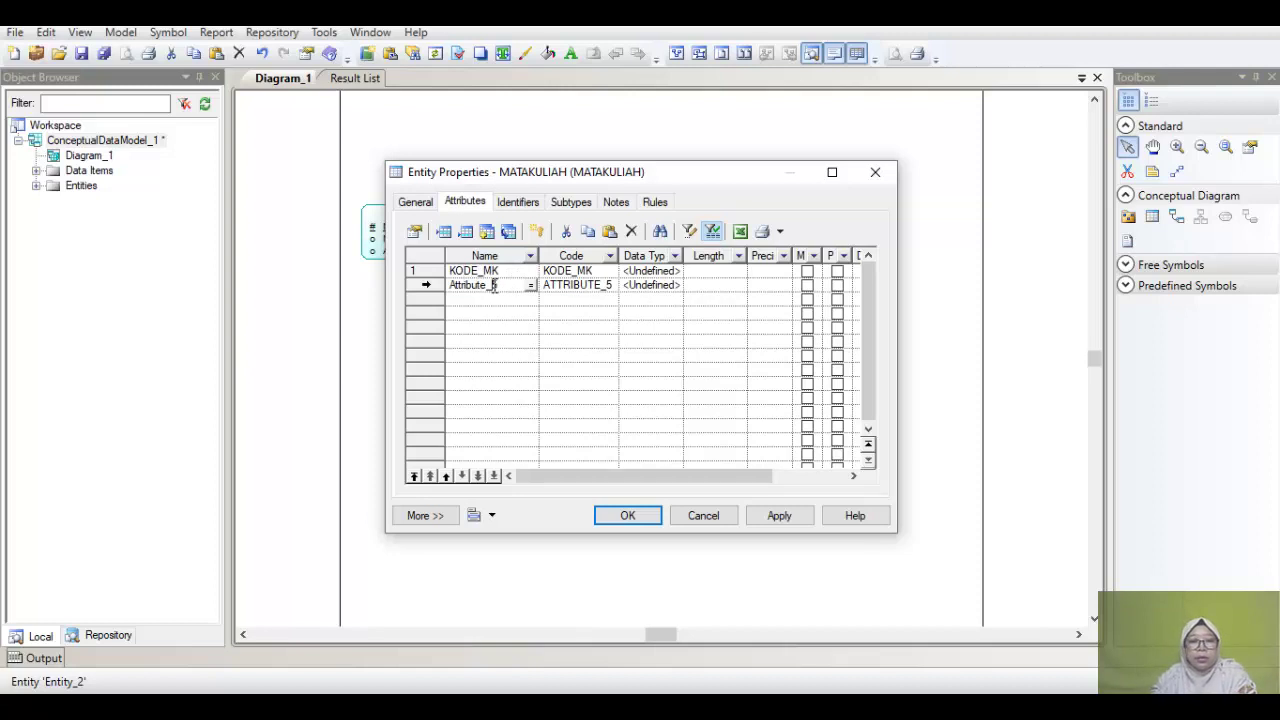
double_click(511, 286)
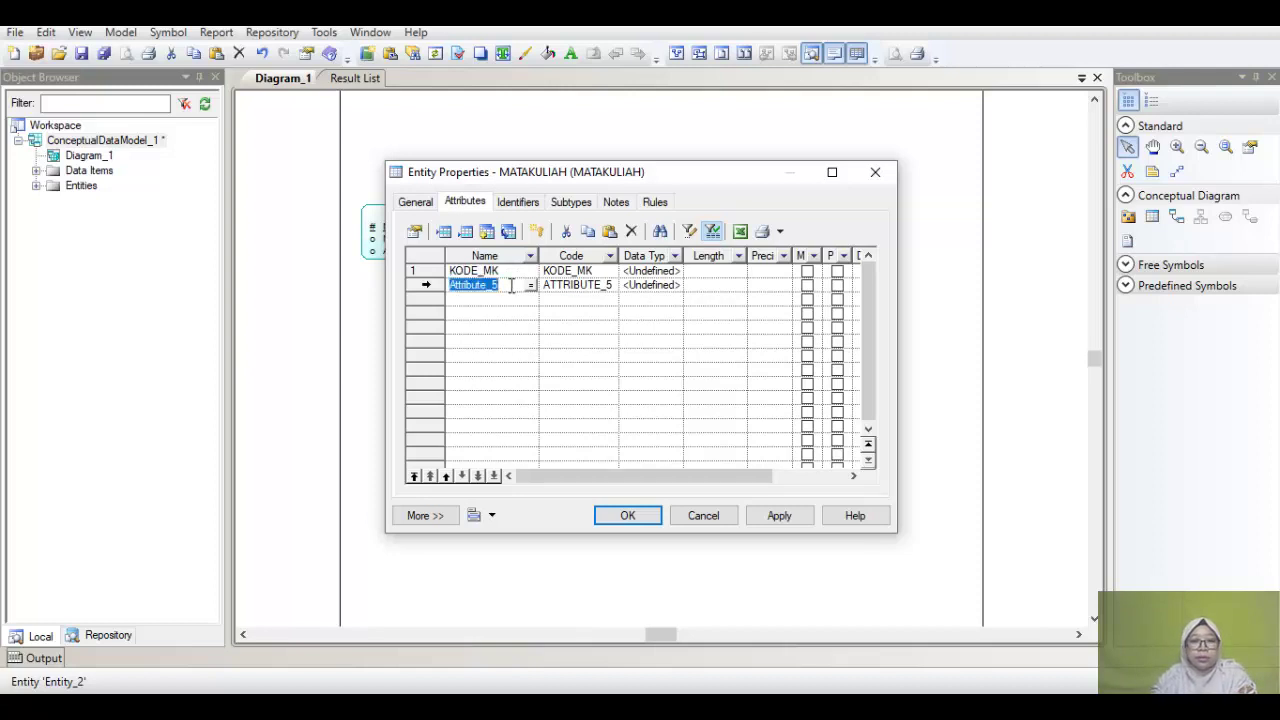
text(NAMA_MK)
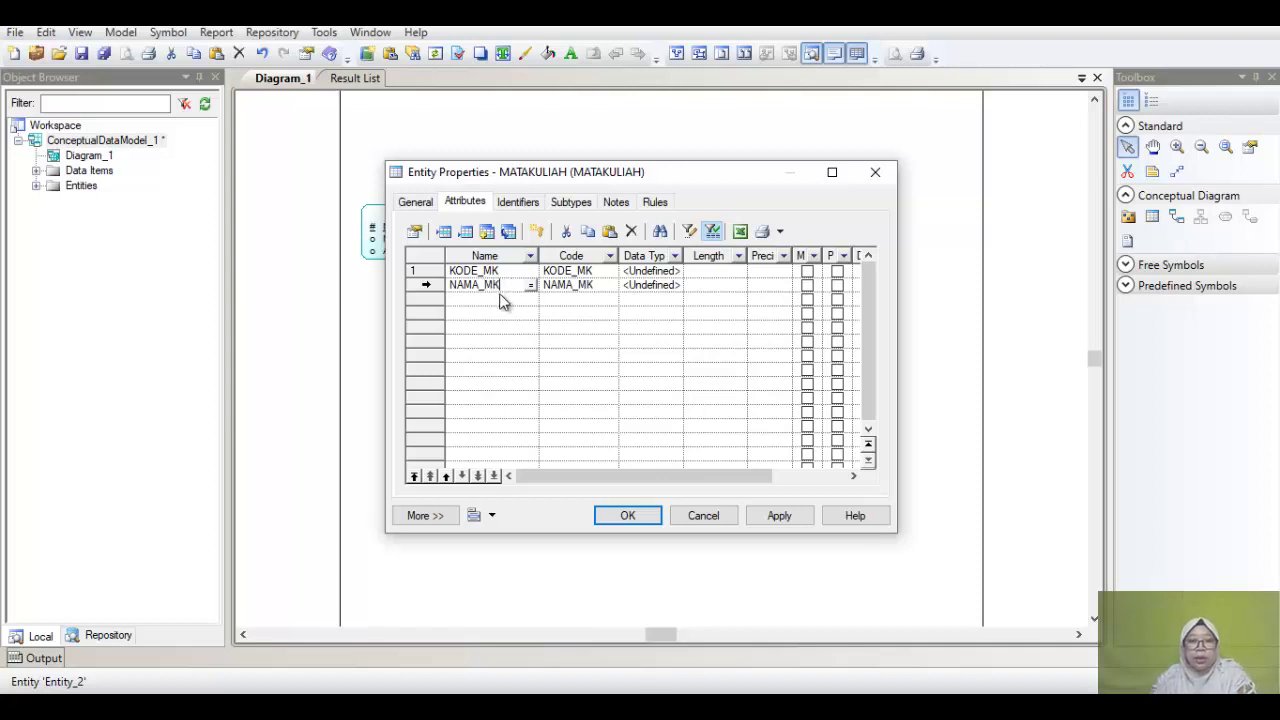
click(502, 299)
double_click(502, 299)
text(SKS)
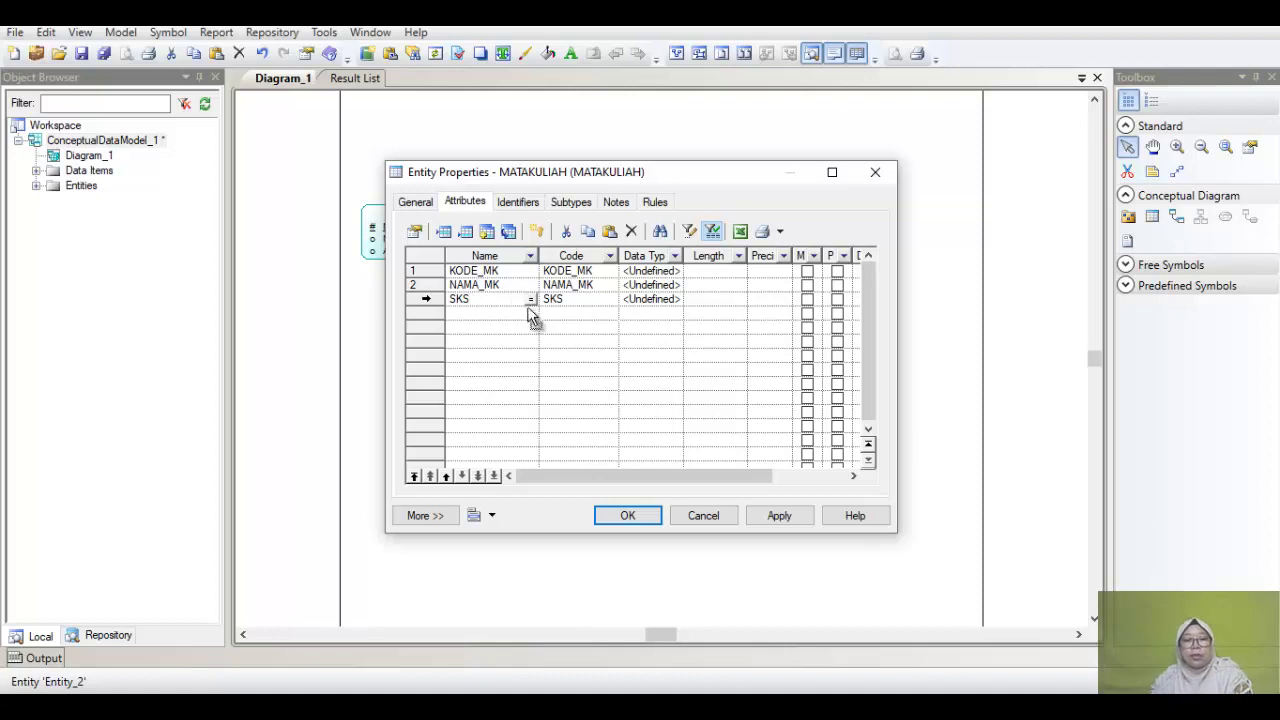
click(656, 272)
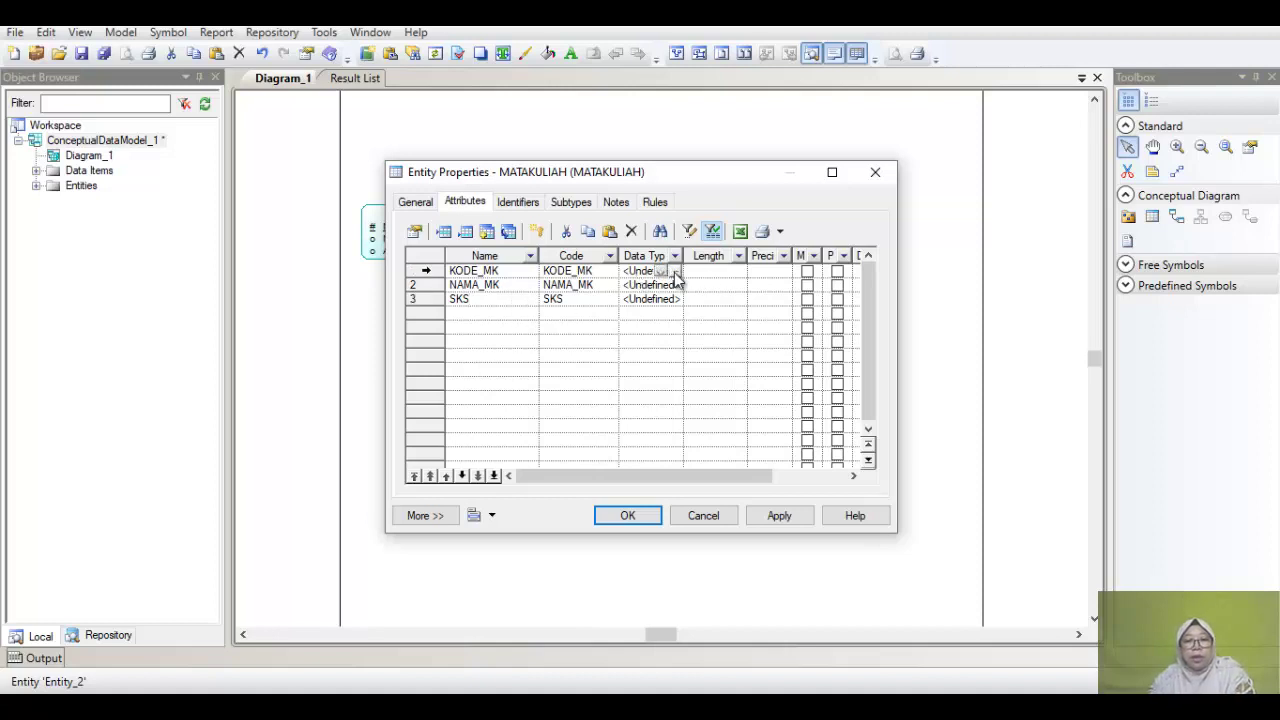
Step: Set KODE_MK's data type to Variable characters of length 6
click(675, 274)
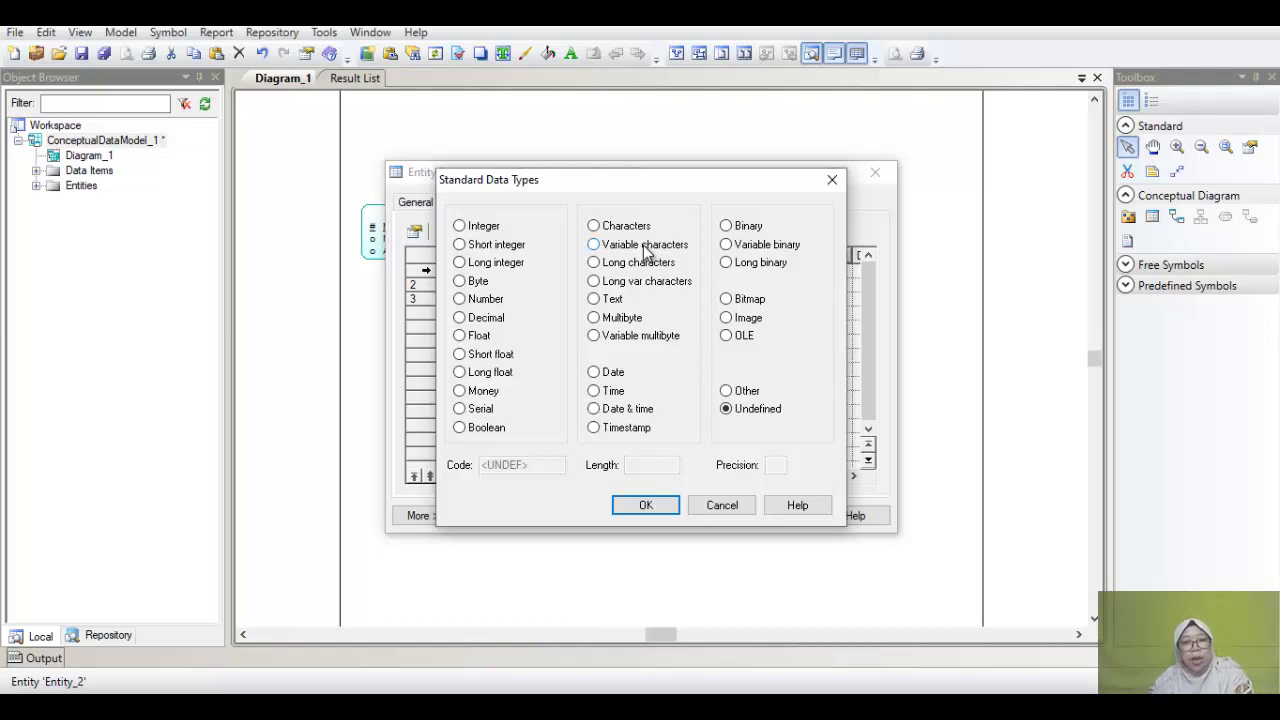
click(645, 253)
click(658, 463)
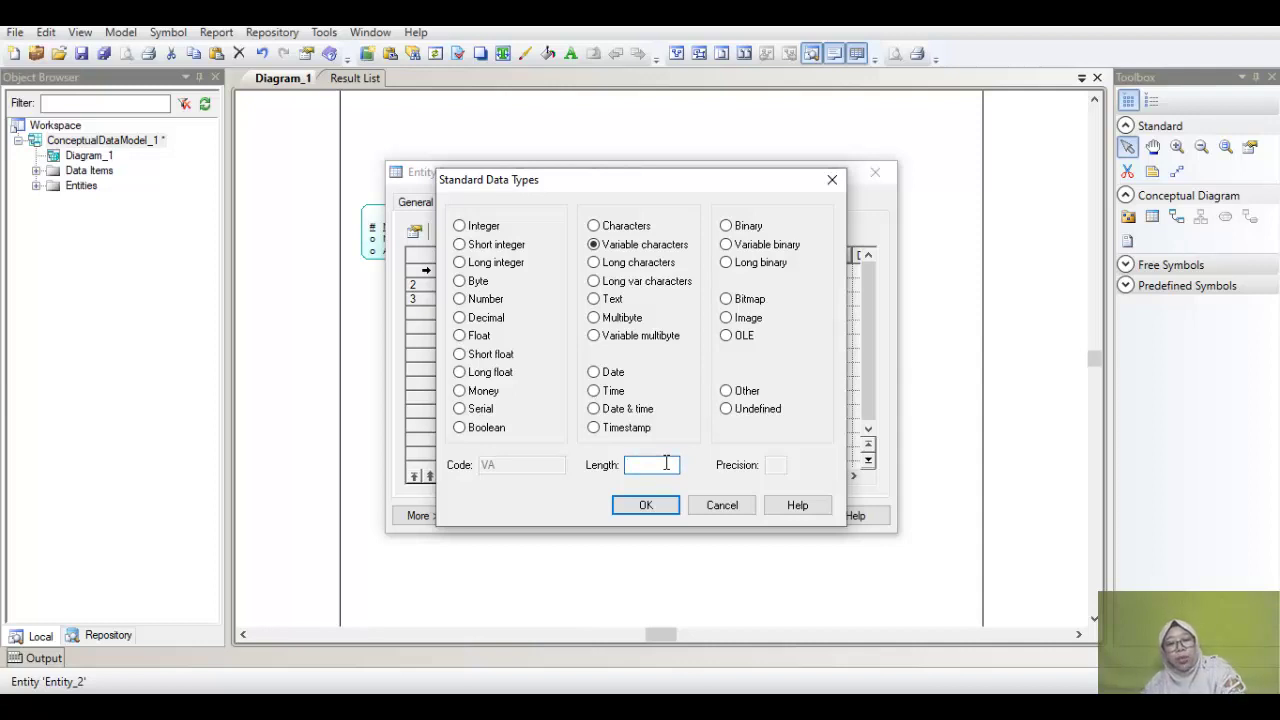
text(6)
click(646, 505)
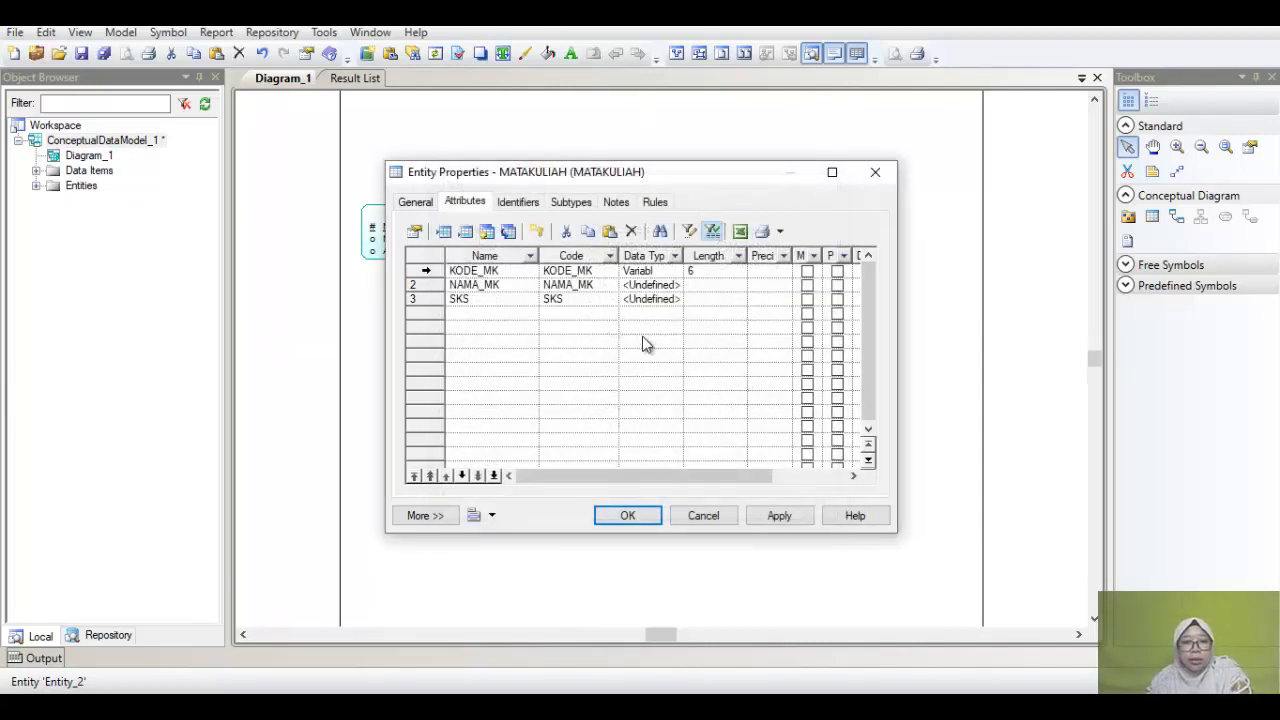
Step: Set NAMA_MK's data type to Variable characters of length 20
click(660, 285)
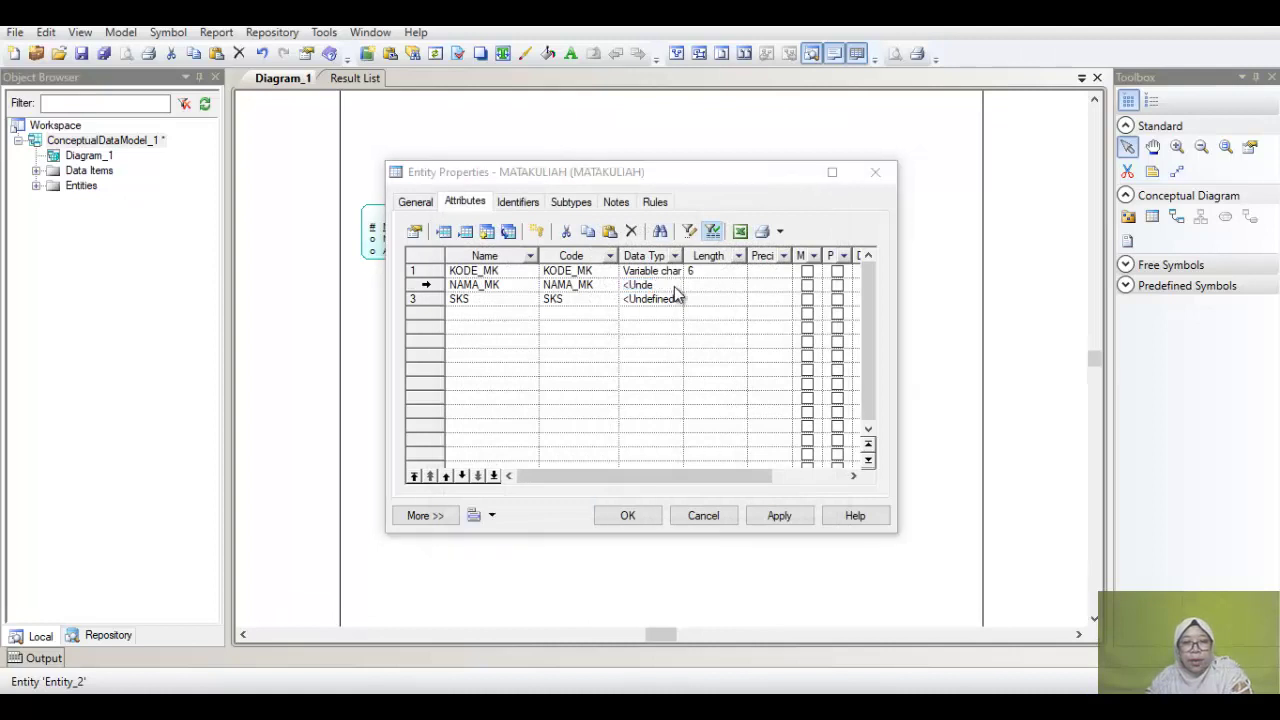
click(675, 289)
click(645, 245)
click(650, 464)
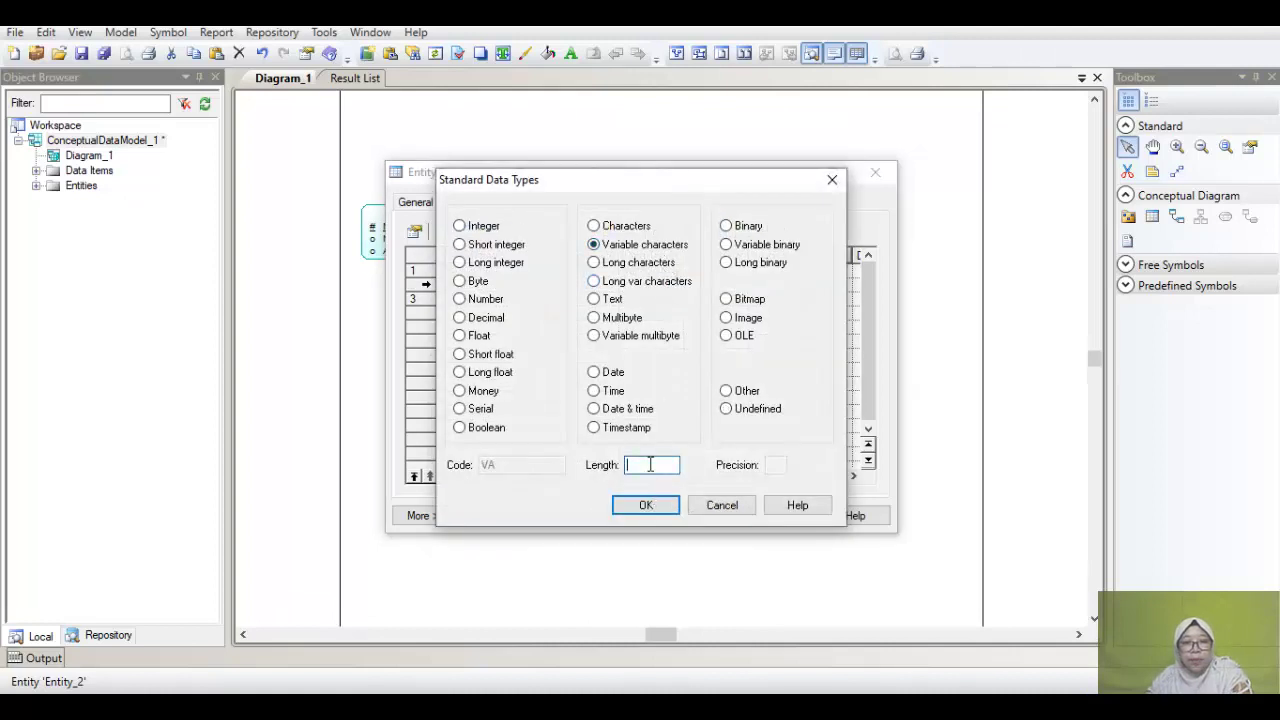
text(20)
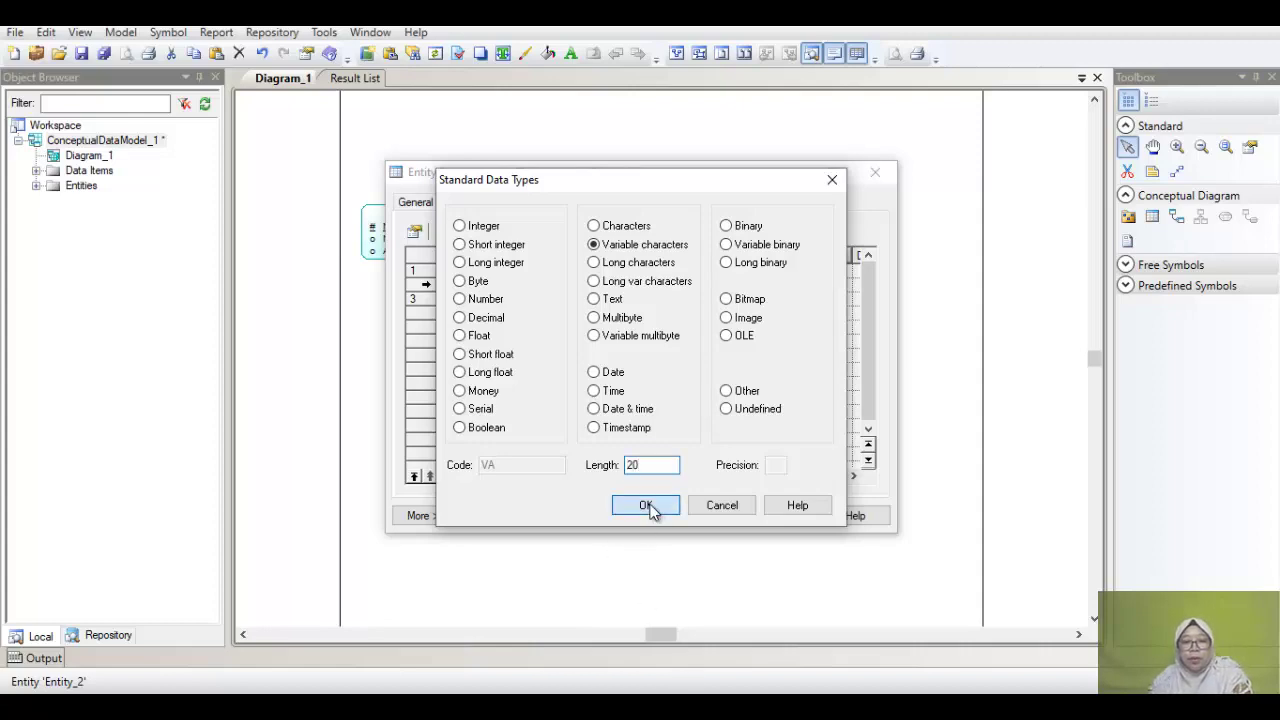
click(646, 505)
Step: Set SKS's data type to Number with length 2
click(670, 300)
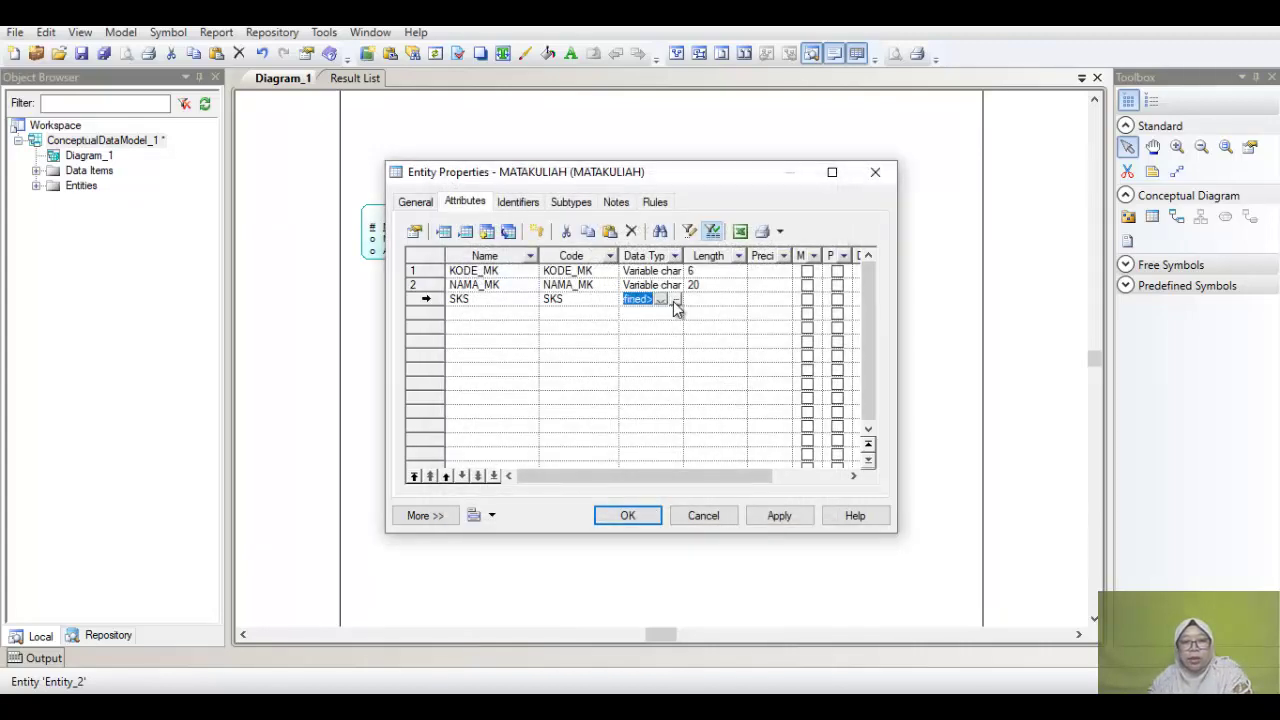
click(675, 300)
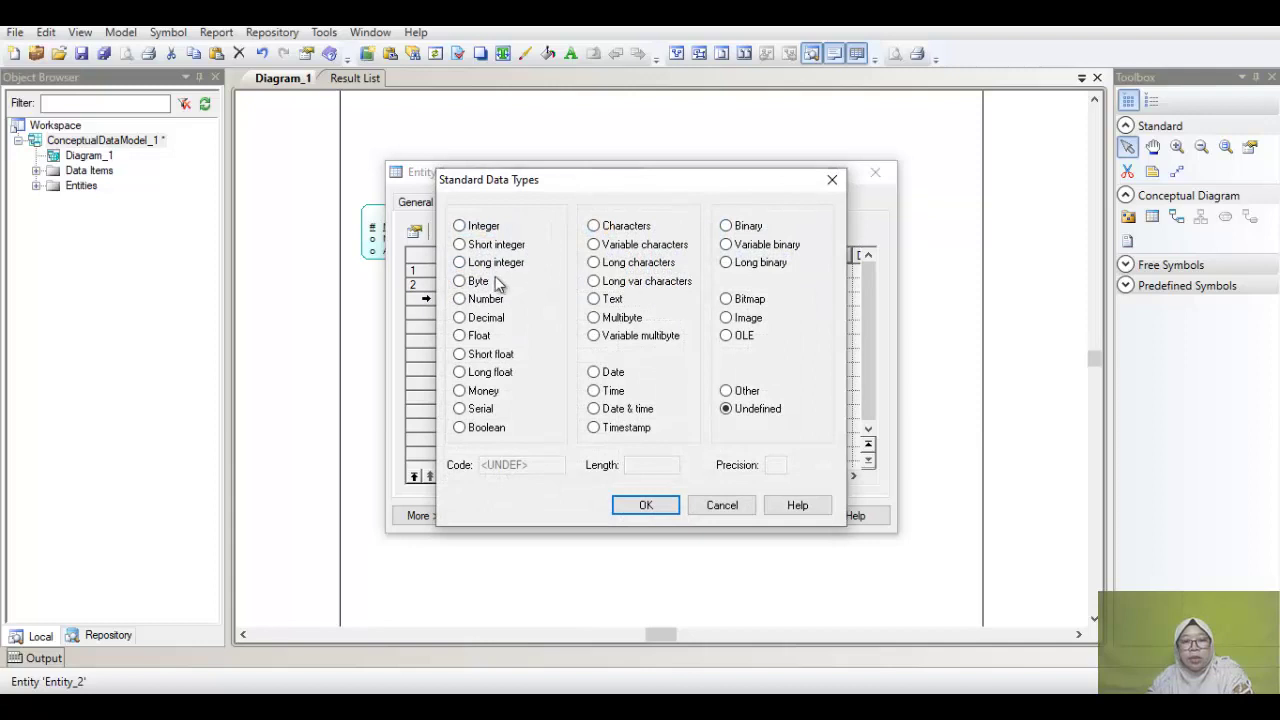
click(486, 299)
click(658, 464)
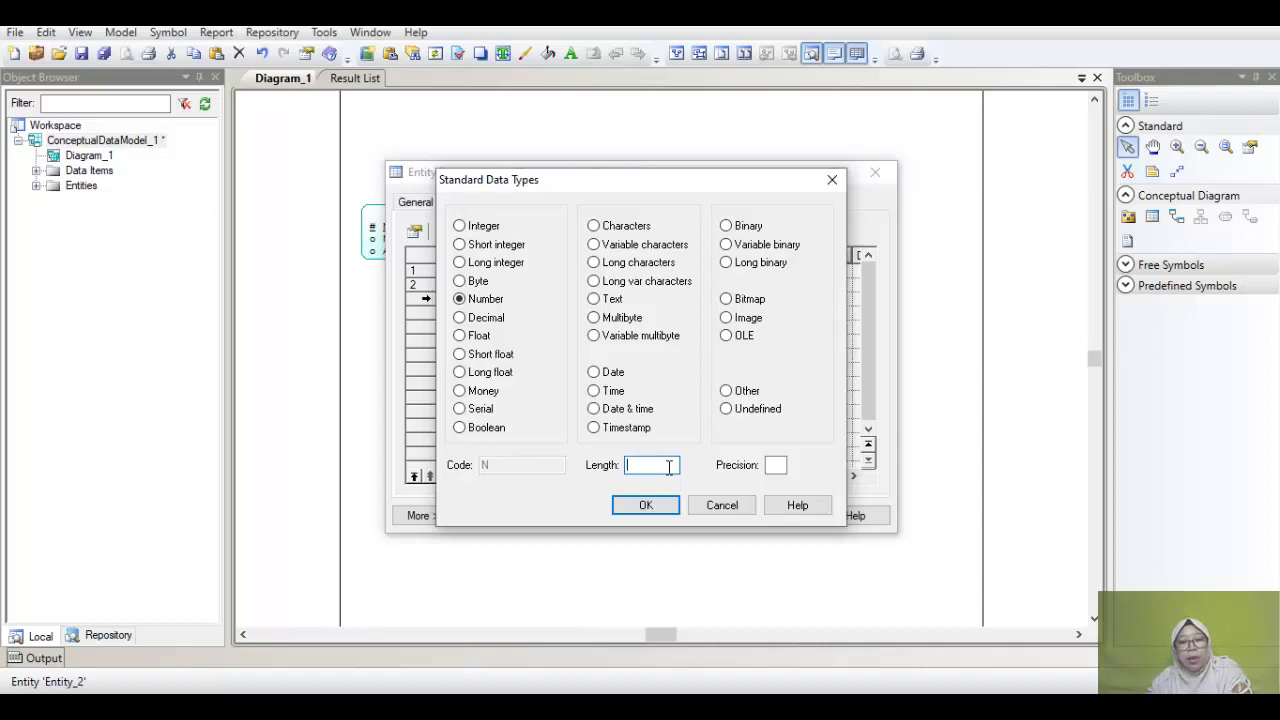
click(646, 505)
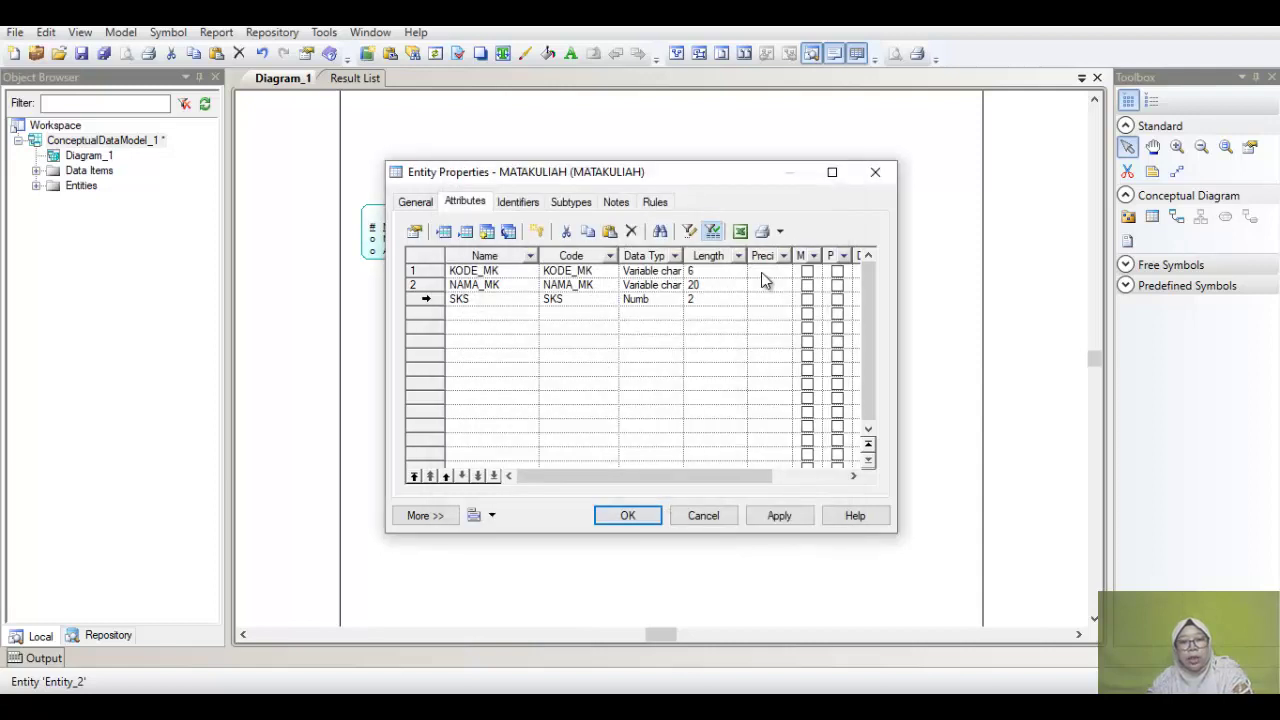
Step: Make KODE_MK the primary identifier, name the identifier KODE_MK, and apply
click(838, 273)
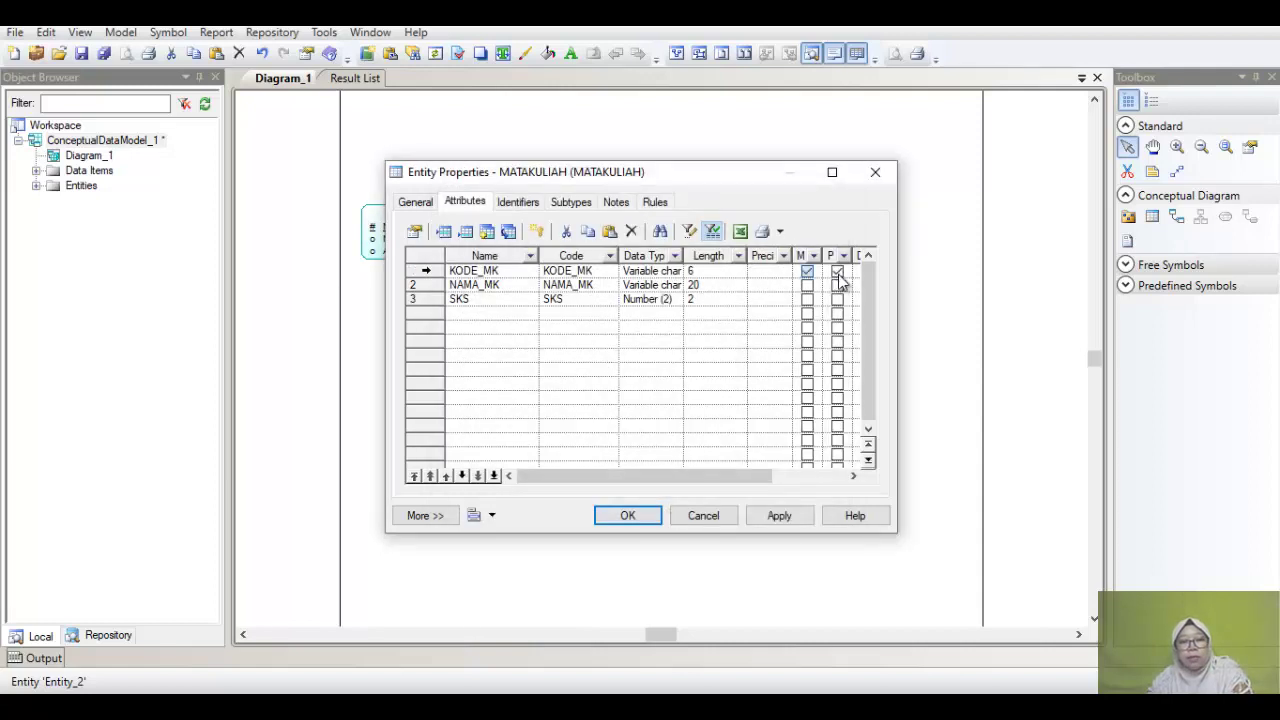
click(505, 270)
key(ctrl+c)
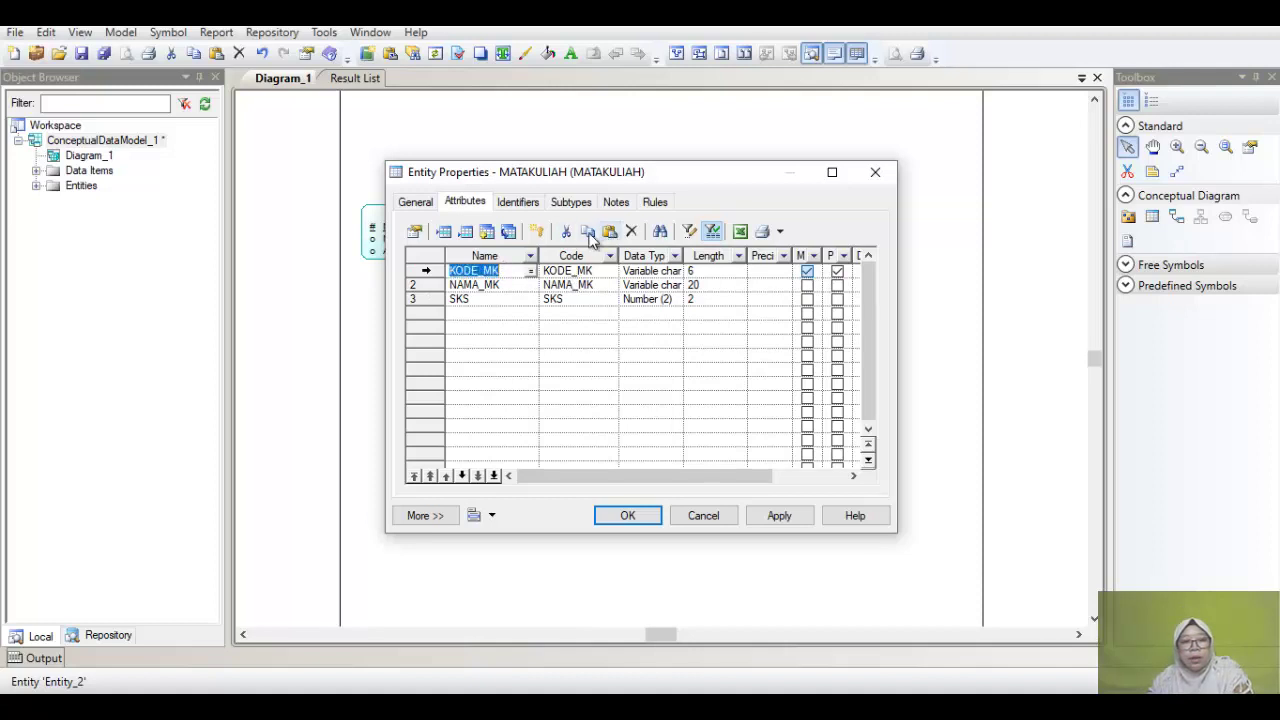
click(520, 203)
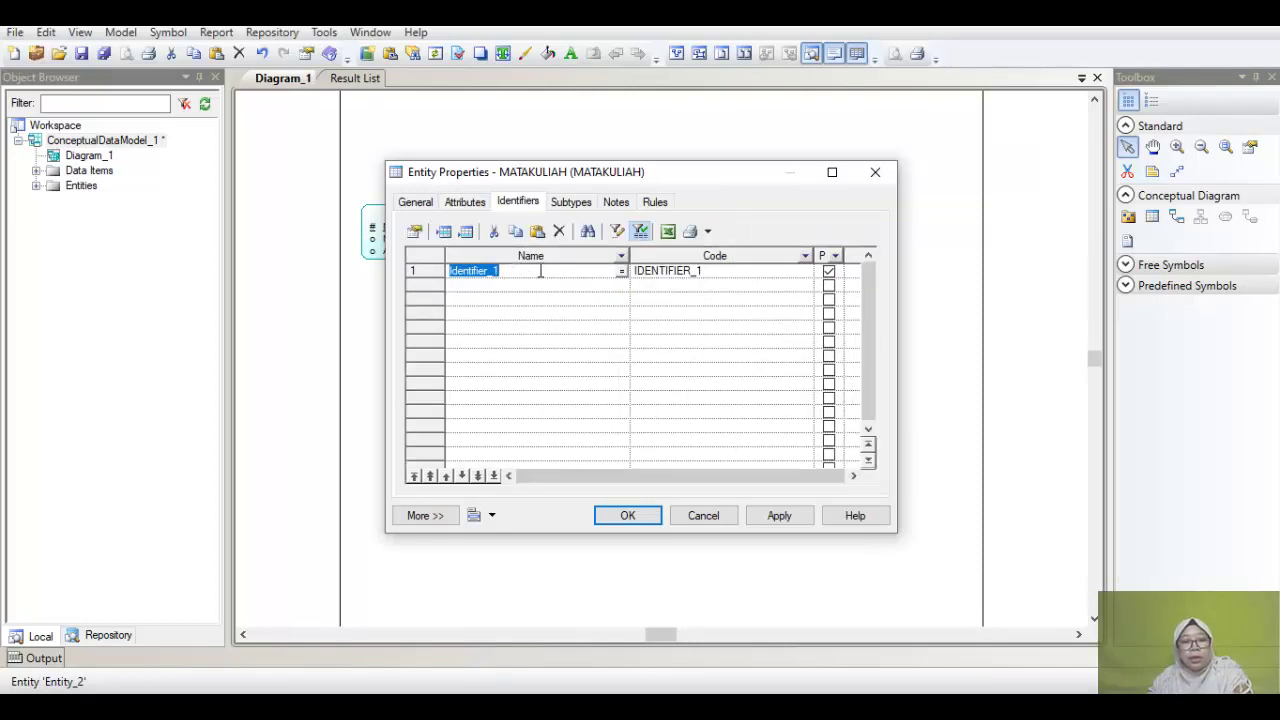
key(ctrl+v)
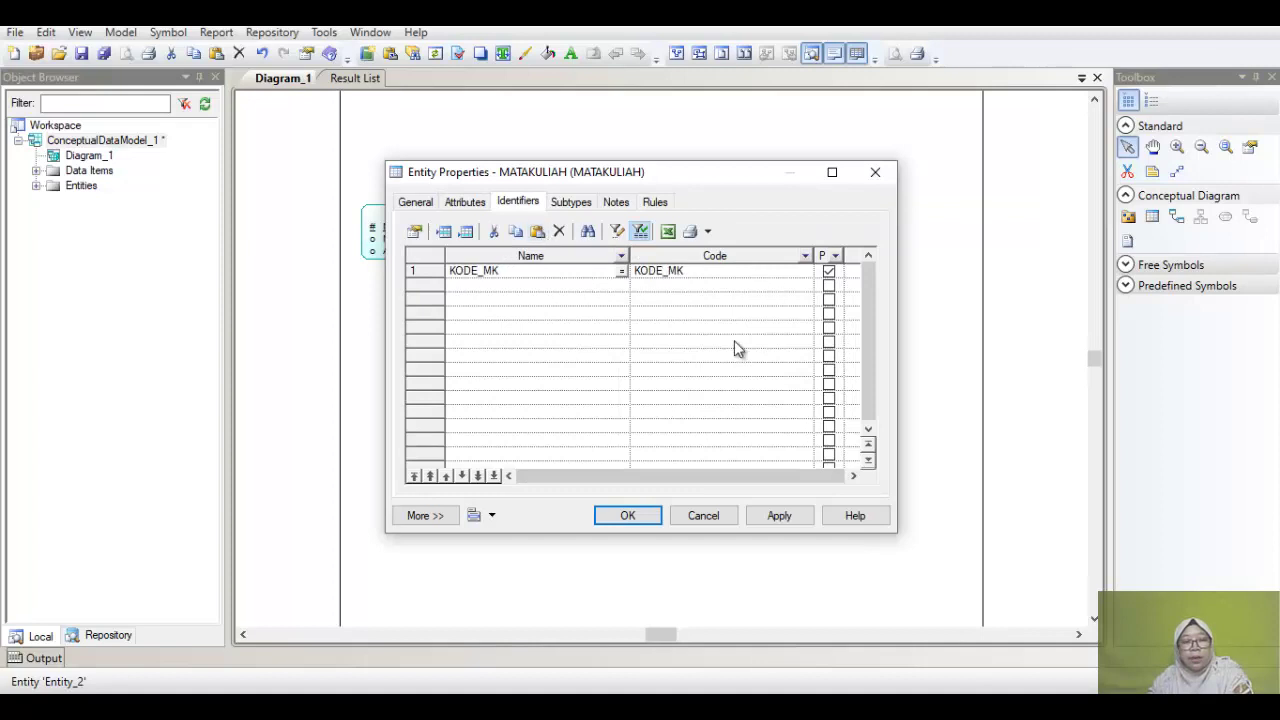
click(620, 516)
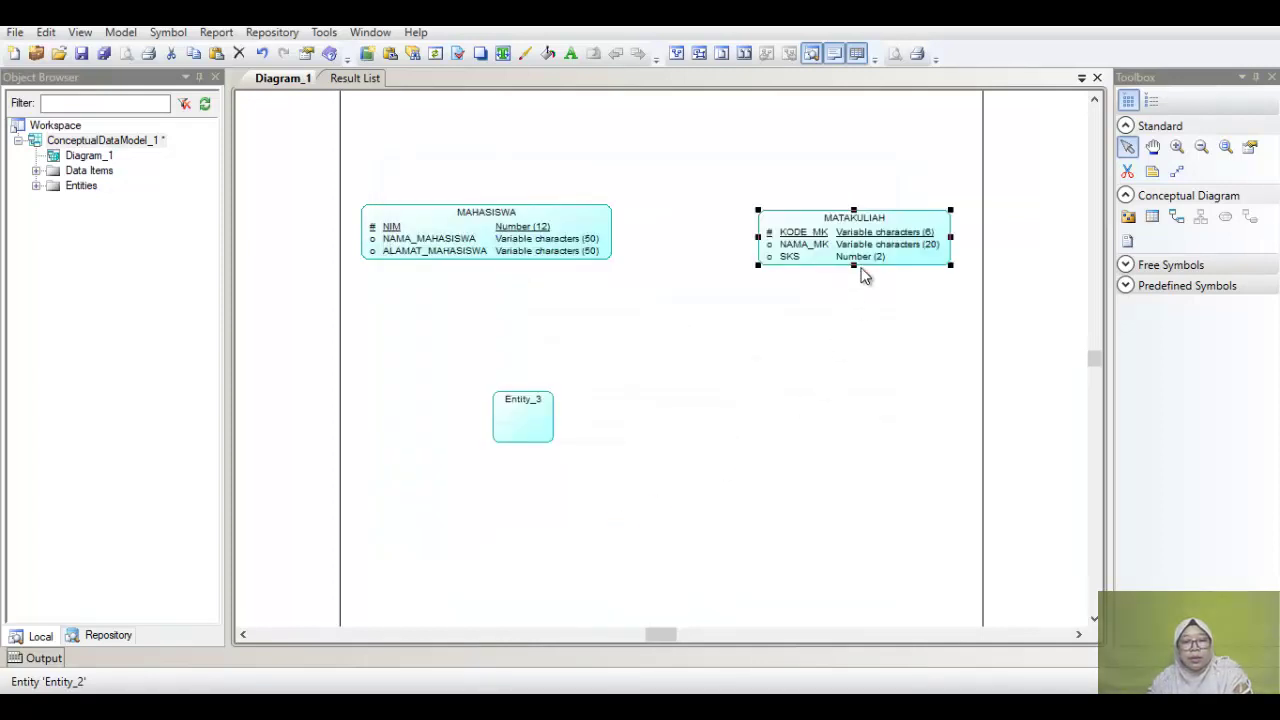
Step: Check Nama MK in the yEd reference diagram, then open Entity_3's properties
key(alt+Tab)
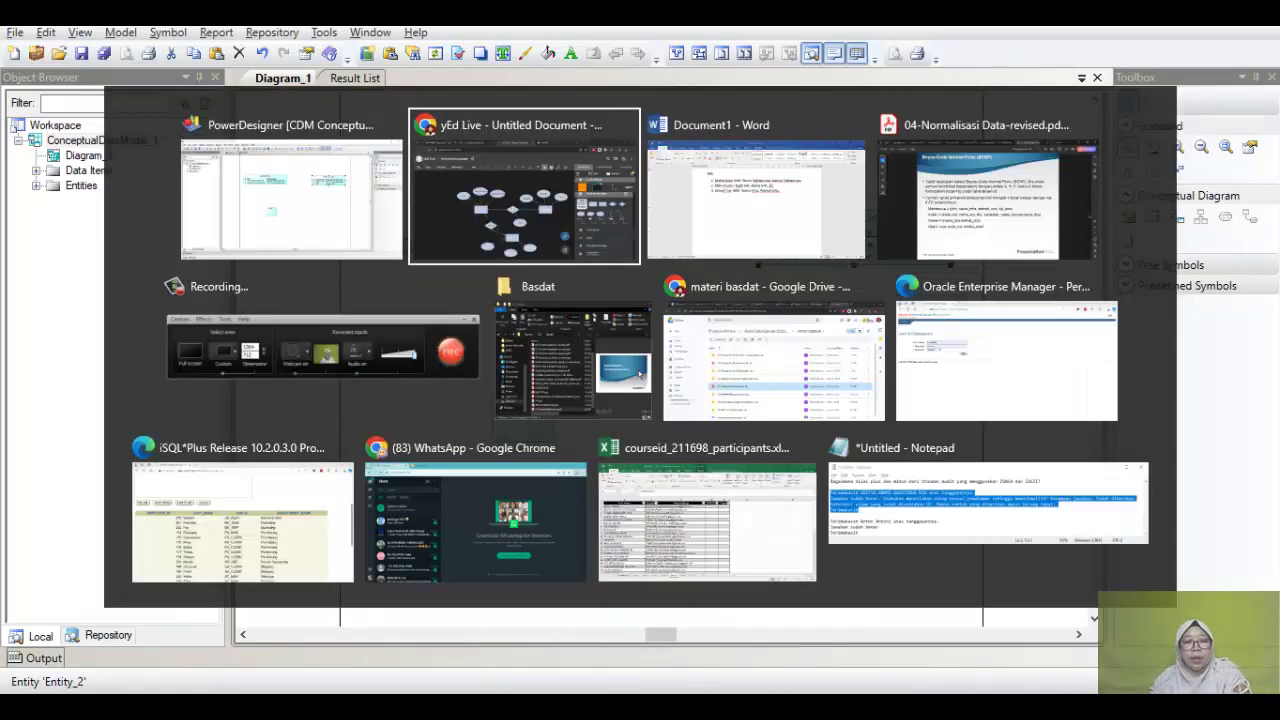
click(757, 320)
key(alt+Tab)
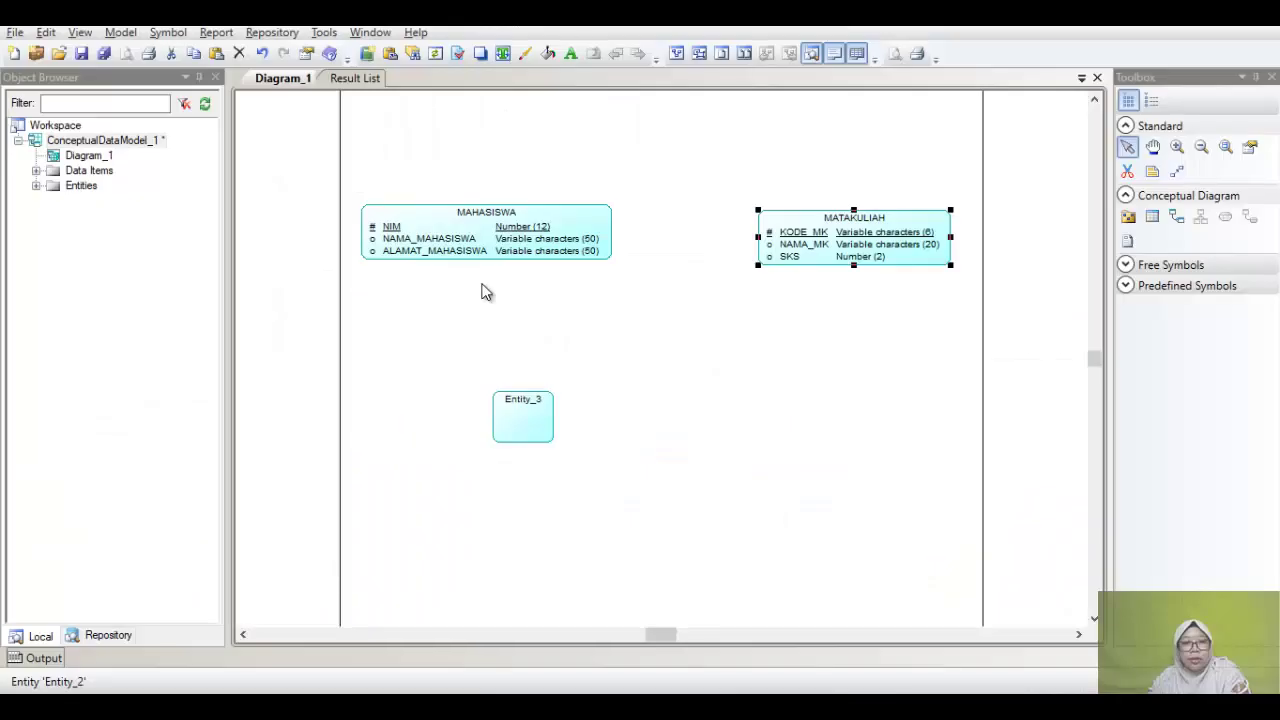
click(516, 431)
double_click(516, 431)
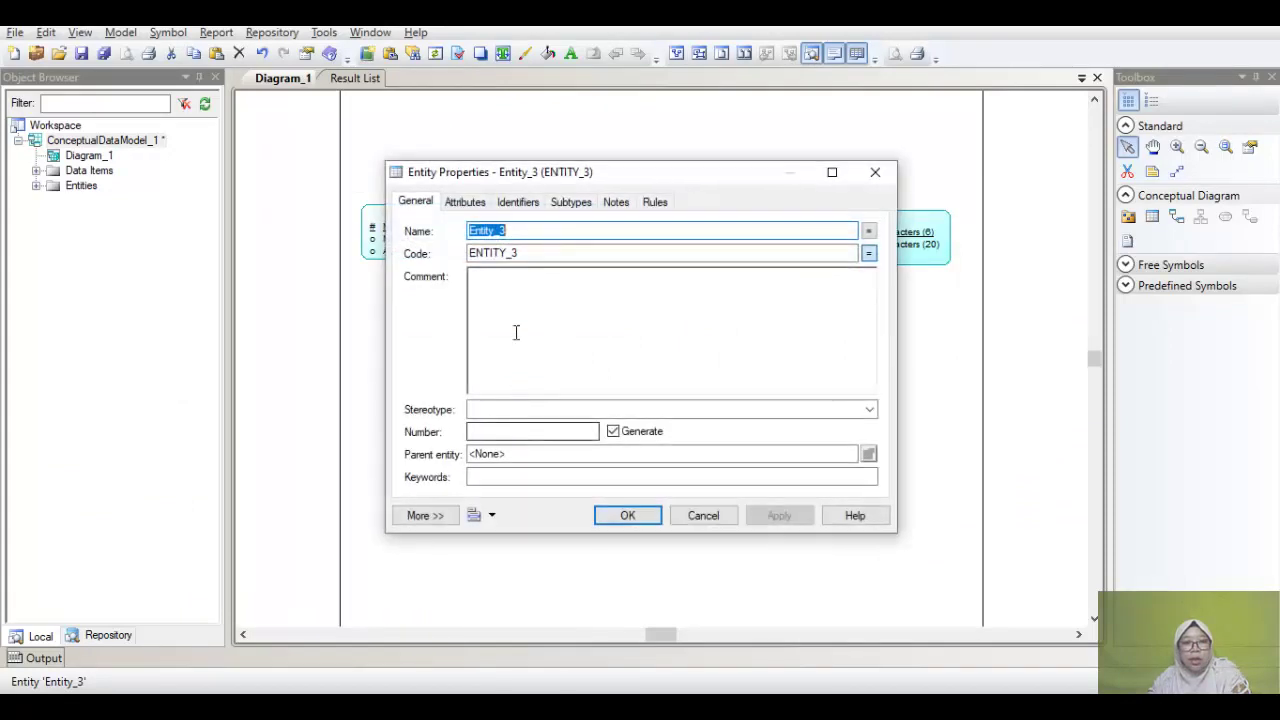
Step: Rename Entity_3 to ORANGTUA
click(578, 231)
text(OR)
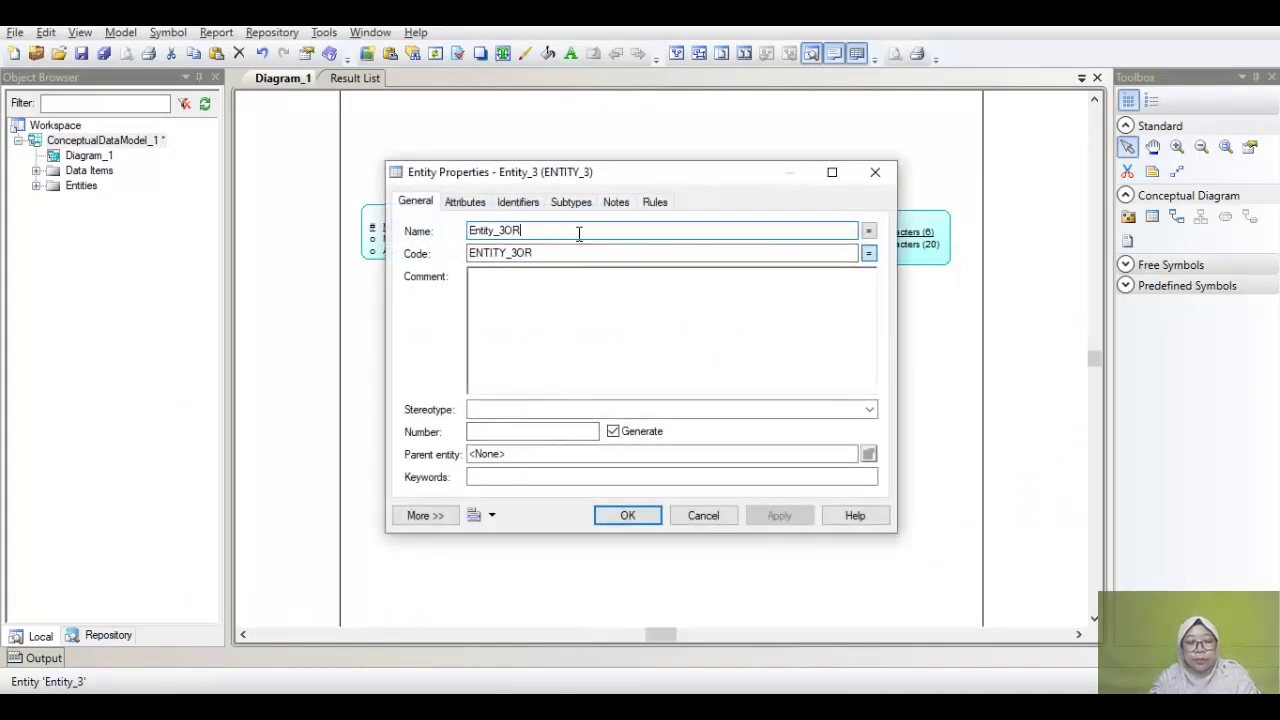
text(ANG)
key(BackSpace)
key(BackSpace)
key(BackSpace)
key(BackSpace)
key(BackSpace)
key(BackSpace)
key(BackSpace)
key(BackSpace)
key(BackSpace)
key(BackSpace)
key(BackSpace)
key(BackSpace)
key(BackSpace)
text(ORANGTUA)
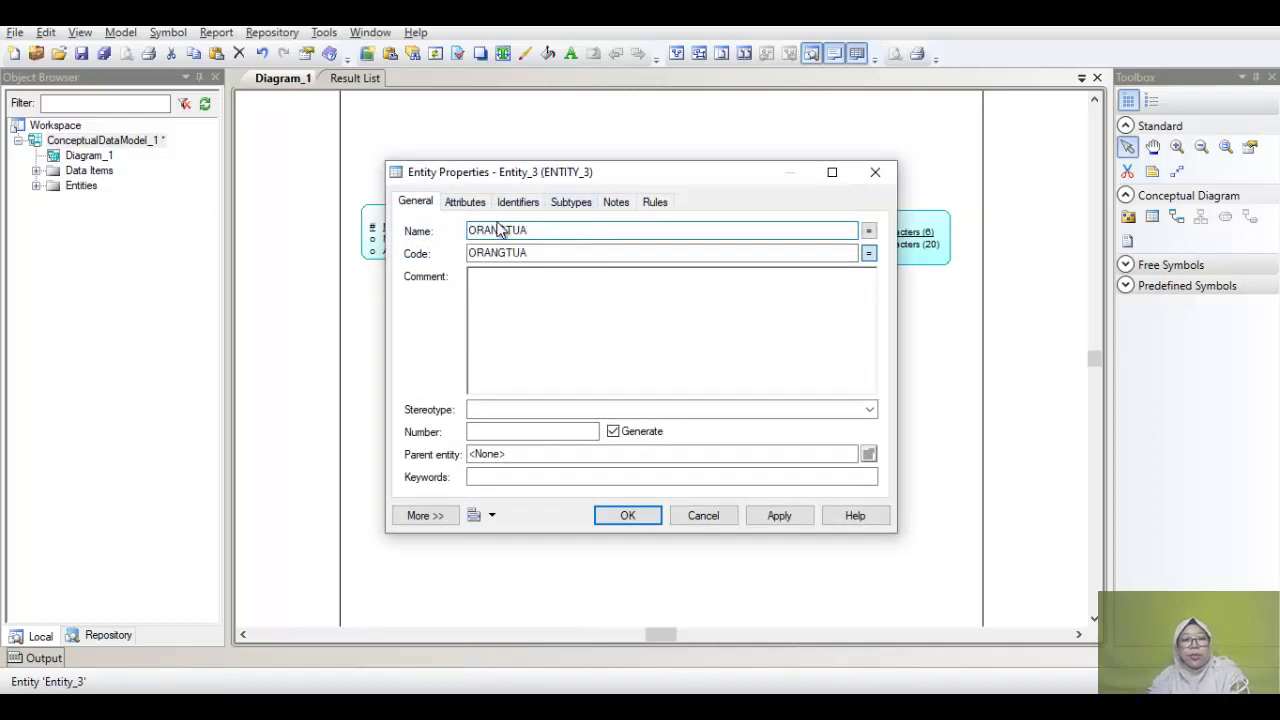
Step: Add the attributes NAMA_ORTU and ALAMAT_ORTU to ORANGTUA
click(467, 203)
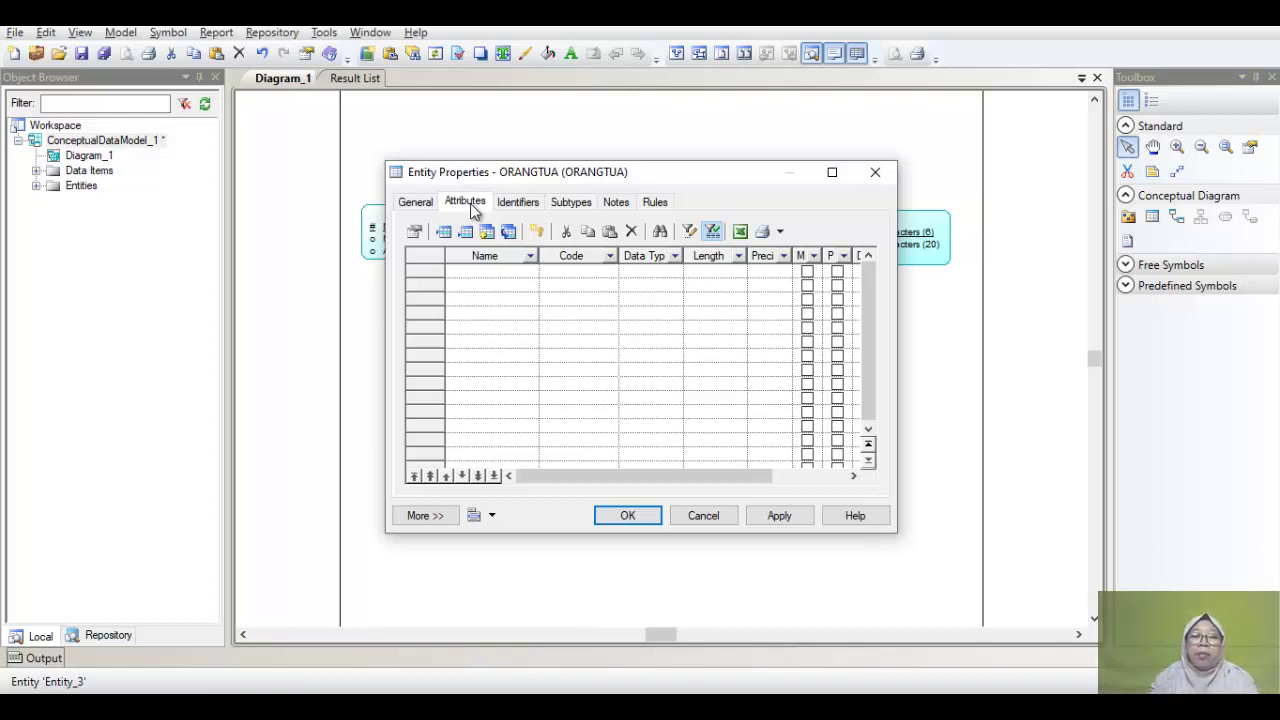
click(530, 275)
click(528, 276)
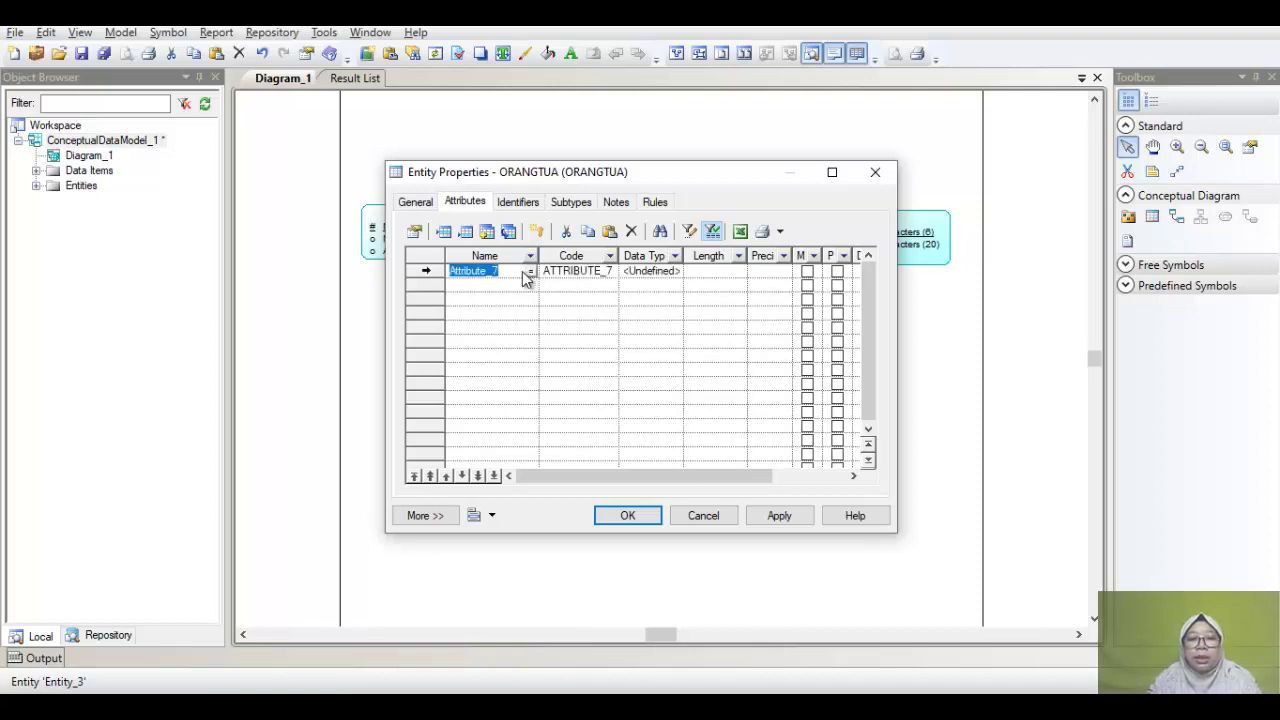
text(NAMA_ORTU)
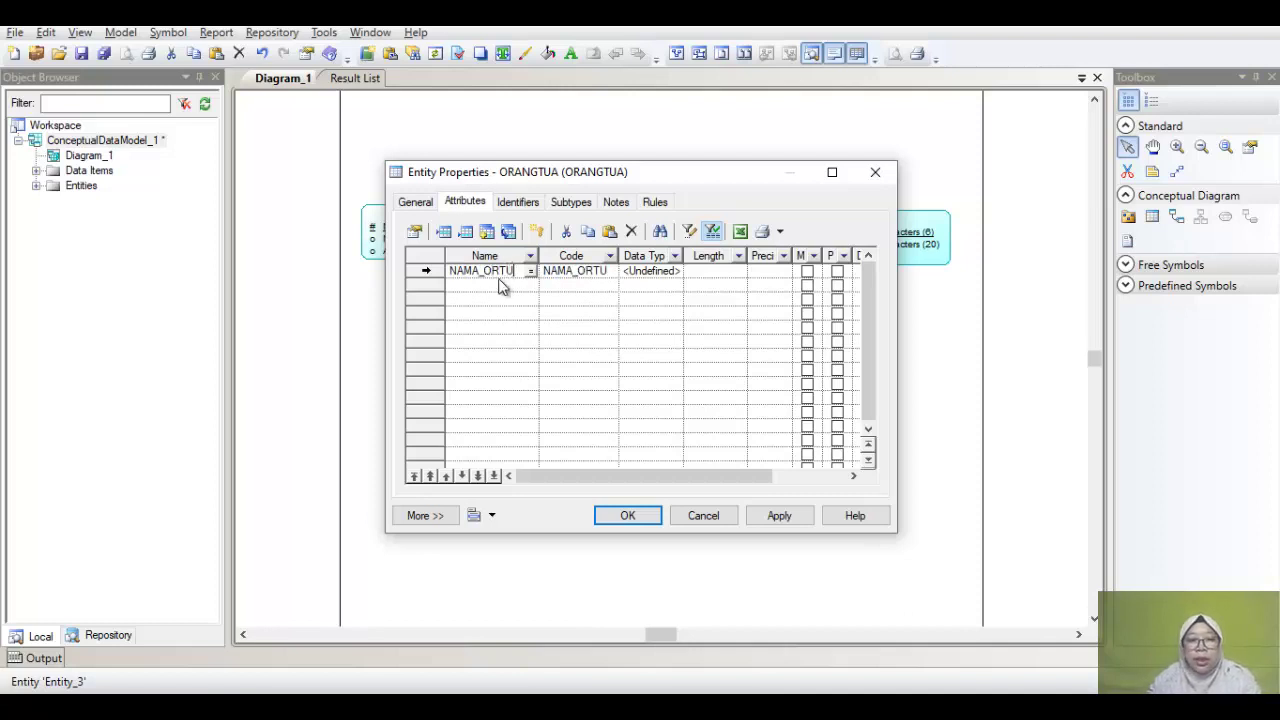
click(502, 285)
click(503, 287)
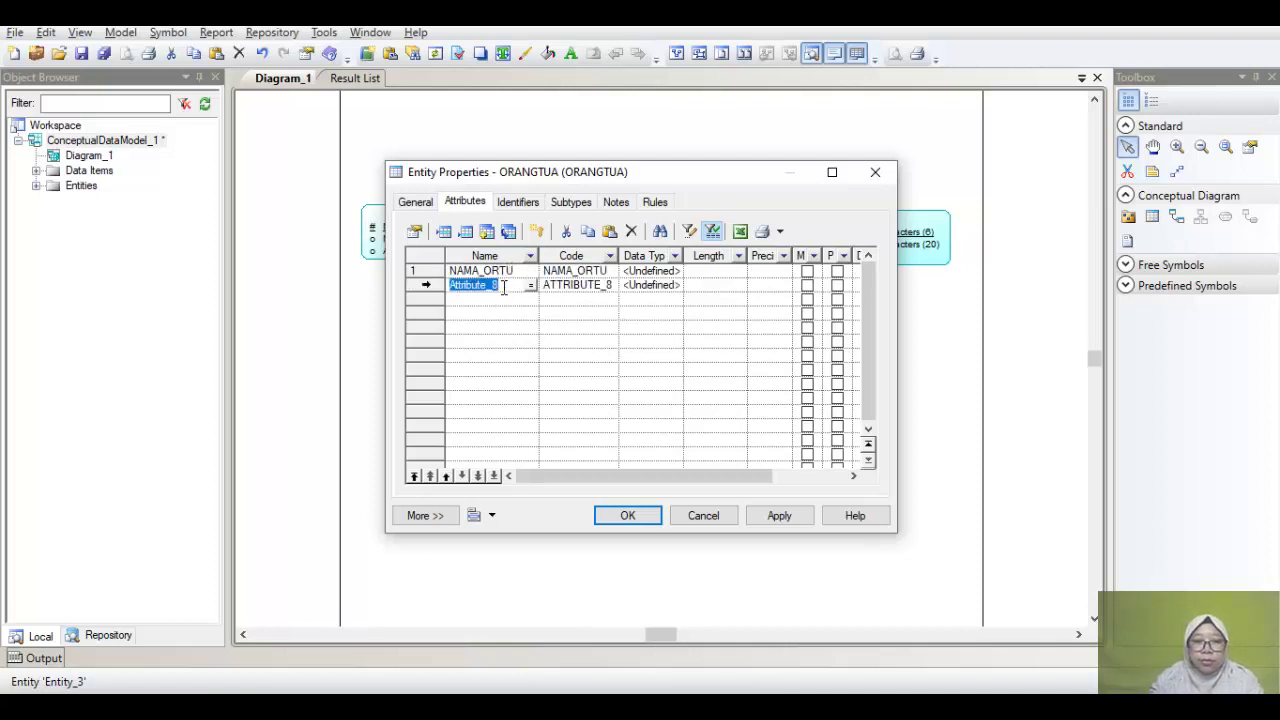
text(ALAMAT)
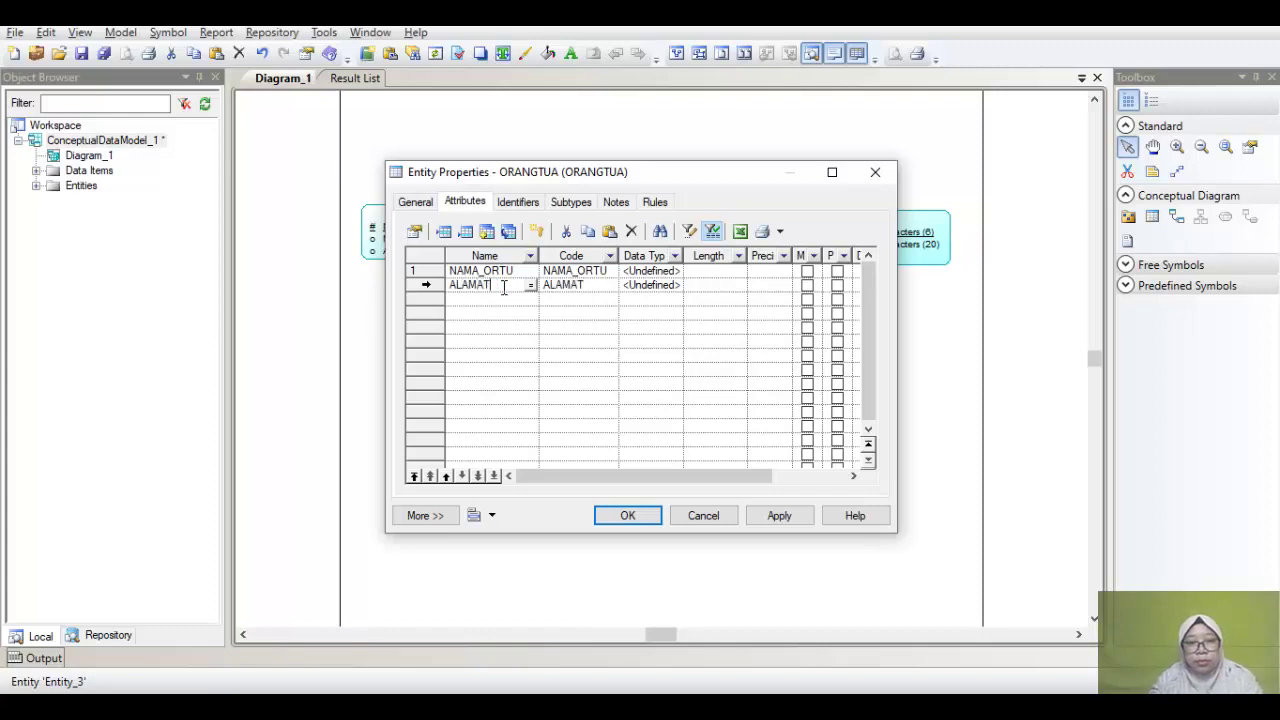
text(_ORTU)
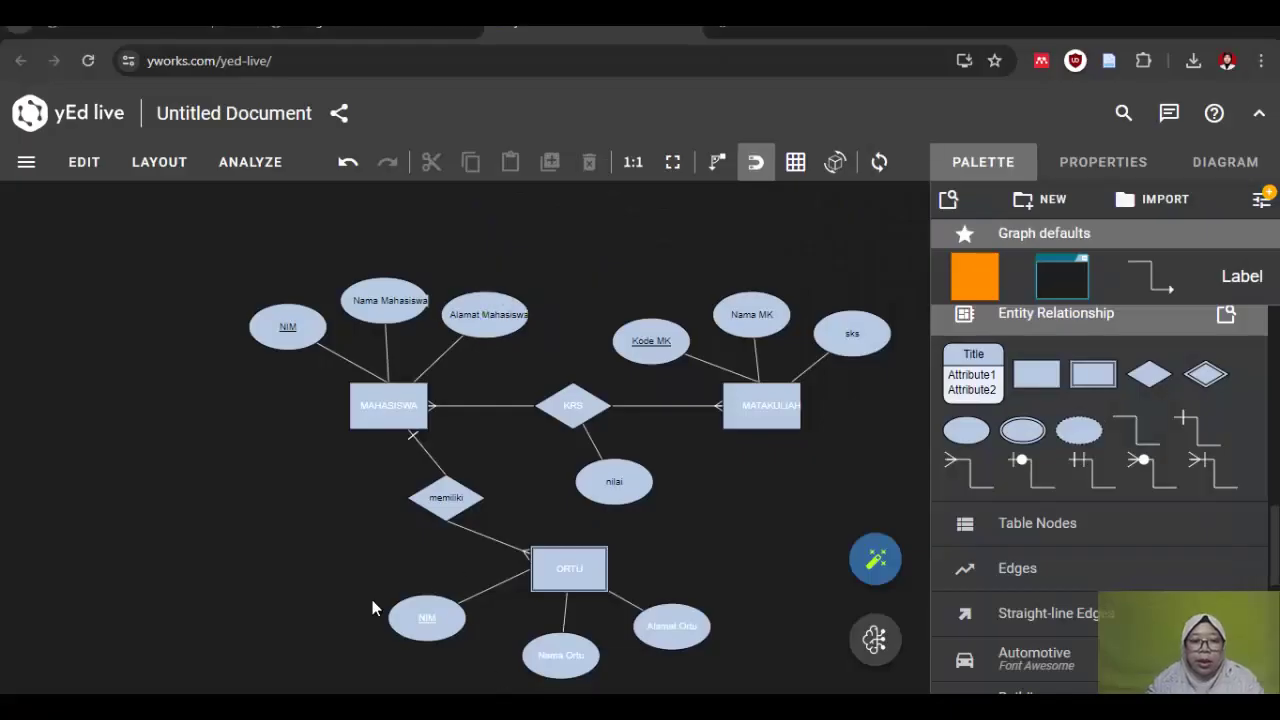
Step: Select ORTU's NIM attribute in the yEd Live reference ER diagram
drag(366, 587, 478, 644)
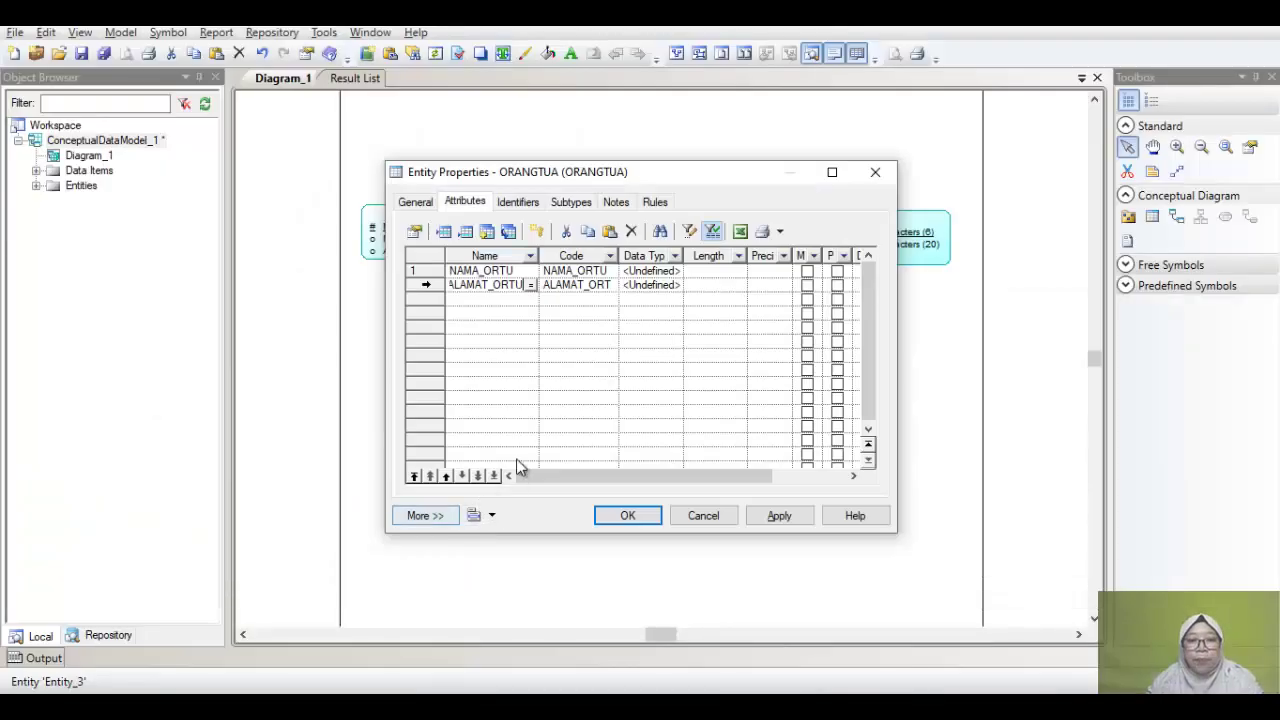
Step: Set NAMA_ORTU's data type to Variable characters with length 50
click(655, 271)
click(676, 271)
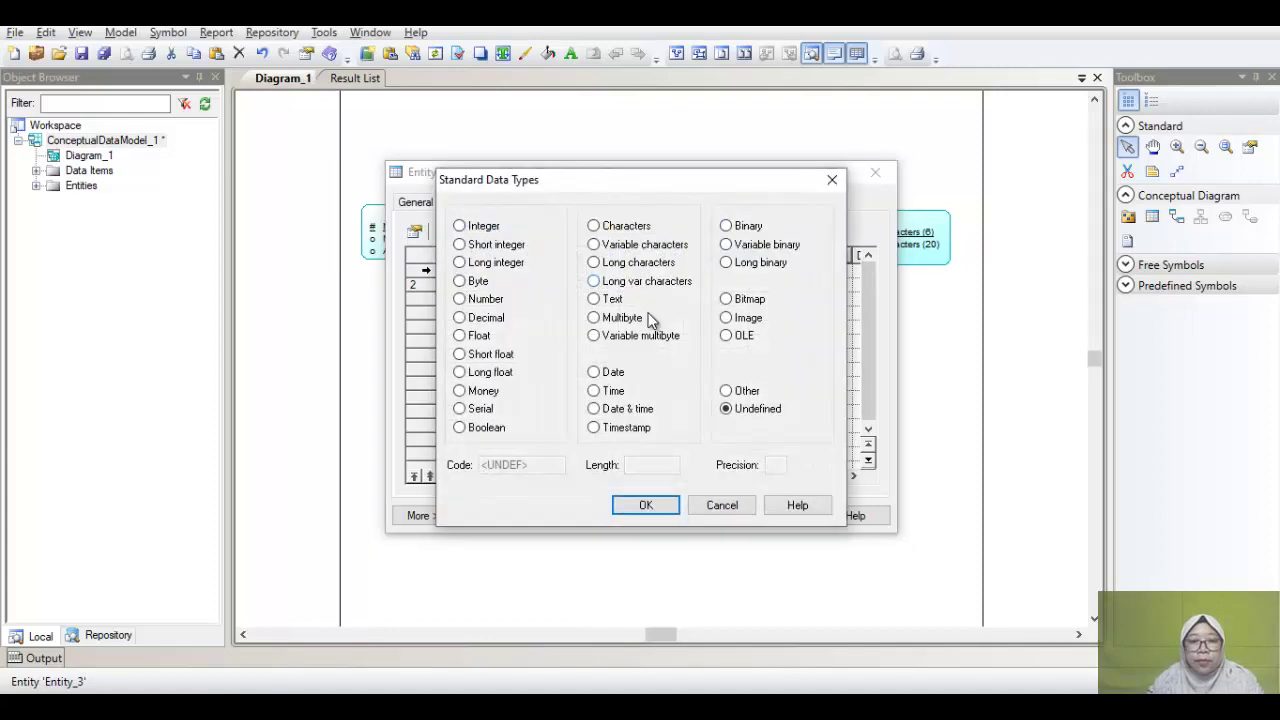
click(645, 246)
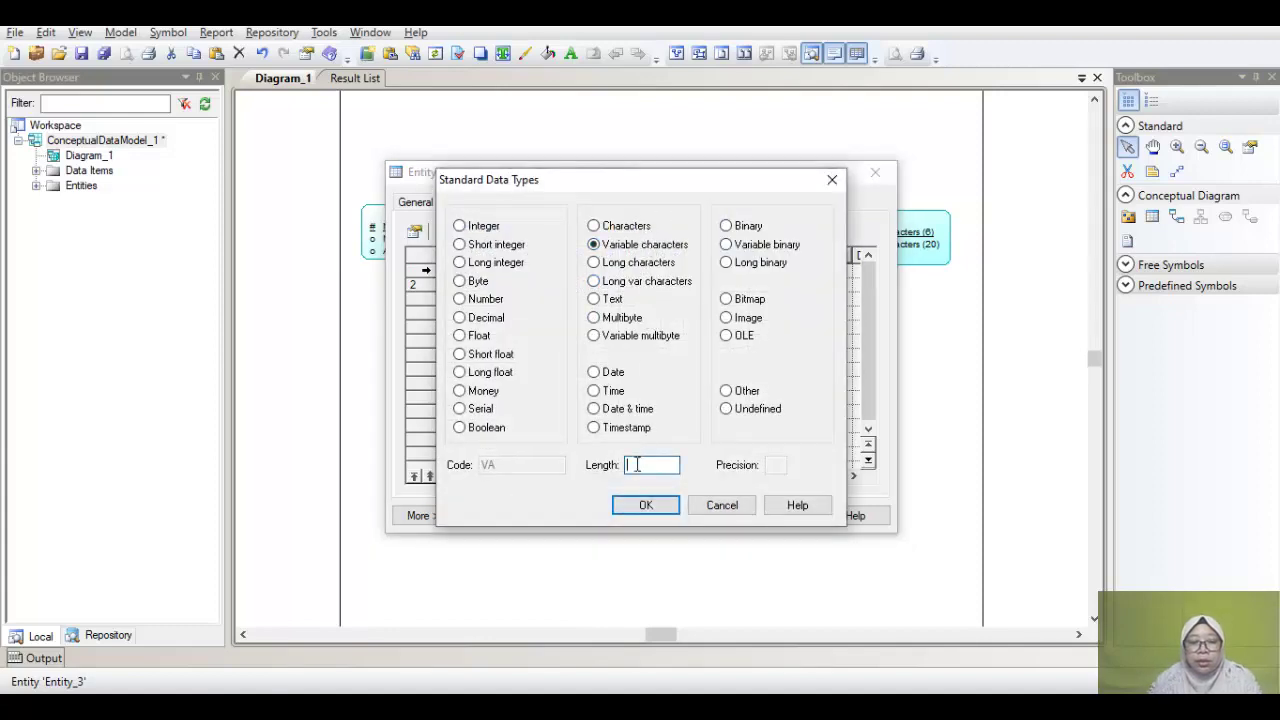
click(632, 465)
text(50)
key(Return)
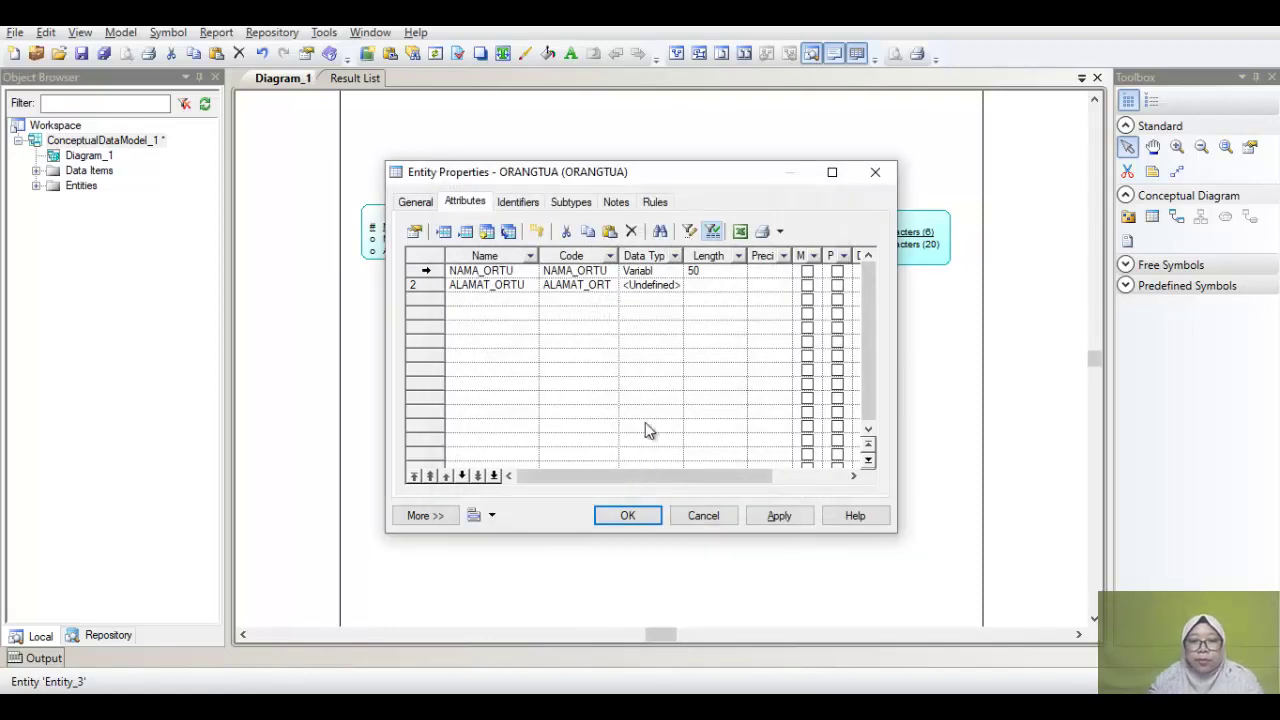
Step: Set ALAMAT_ORTU to Variable characters (50) and apply the ORANGTUA properties
click(676, 289)
click(676, 289)
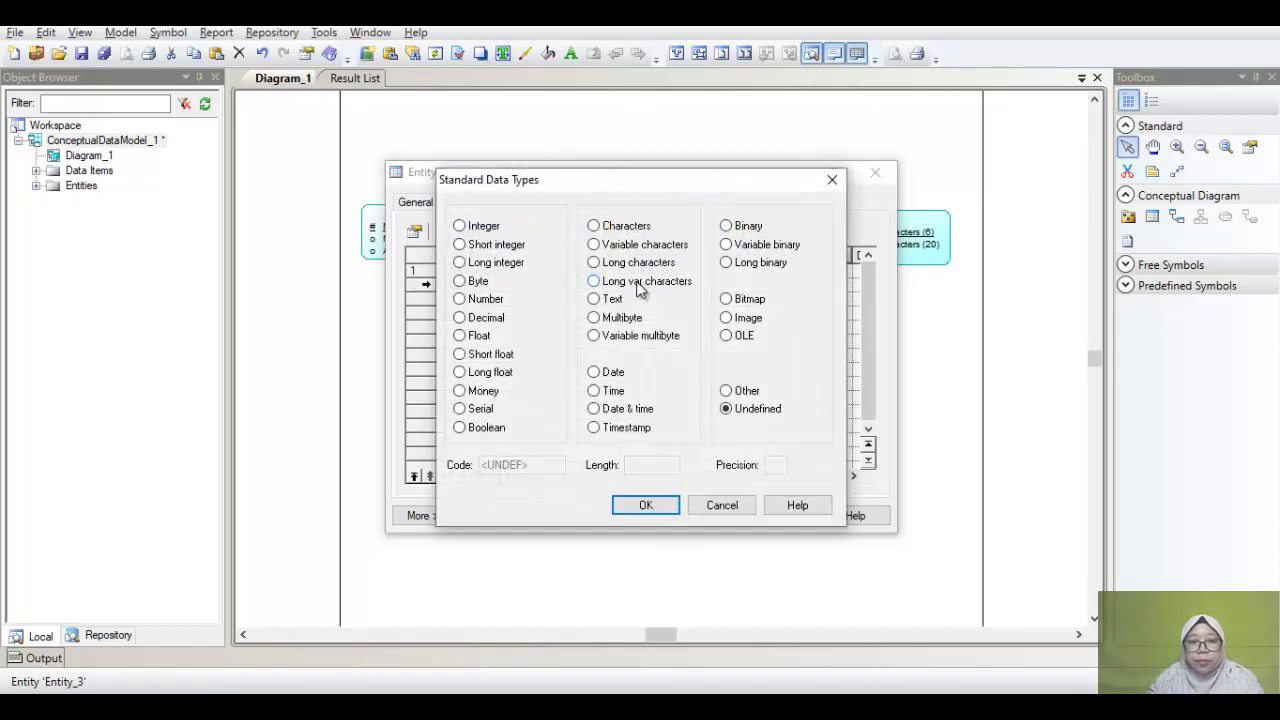
click(636, 256)
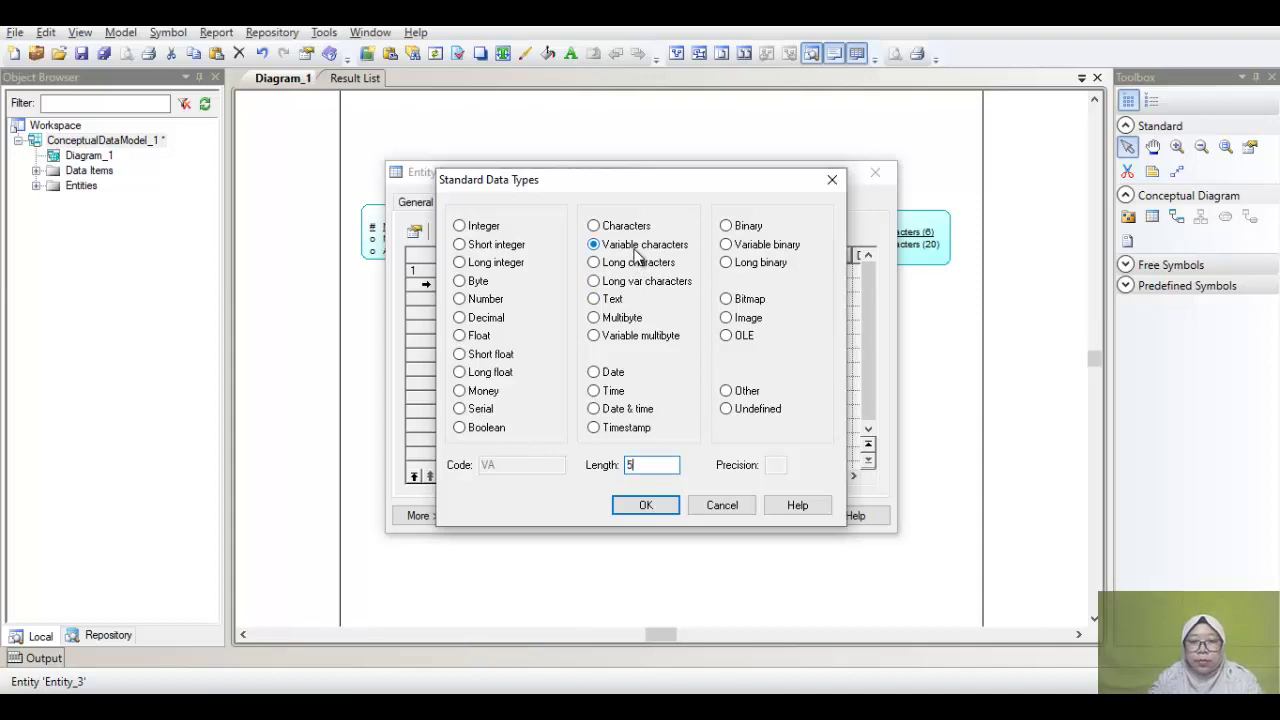
click(645, 505)
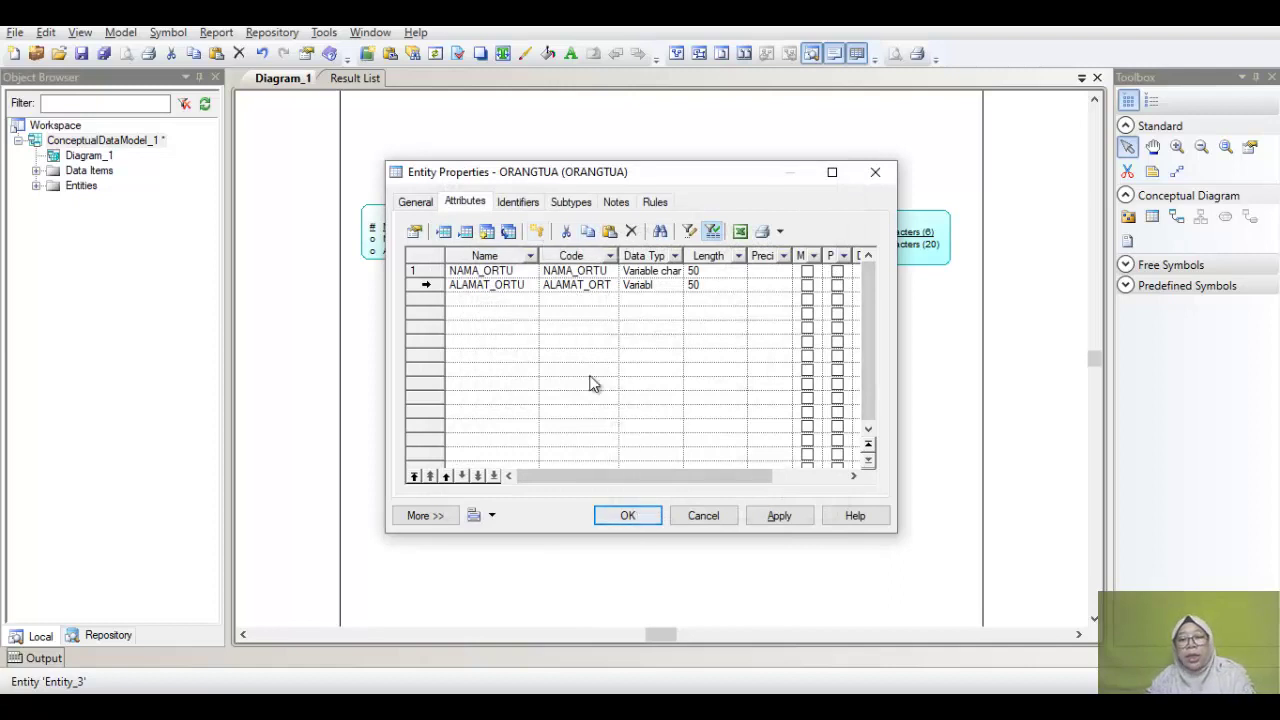
click(519, 201)
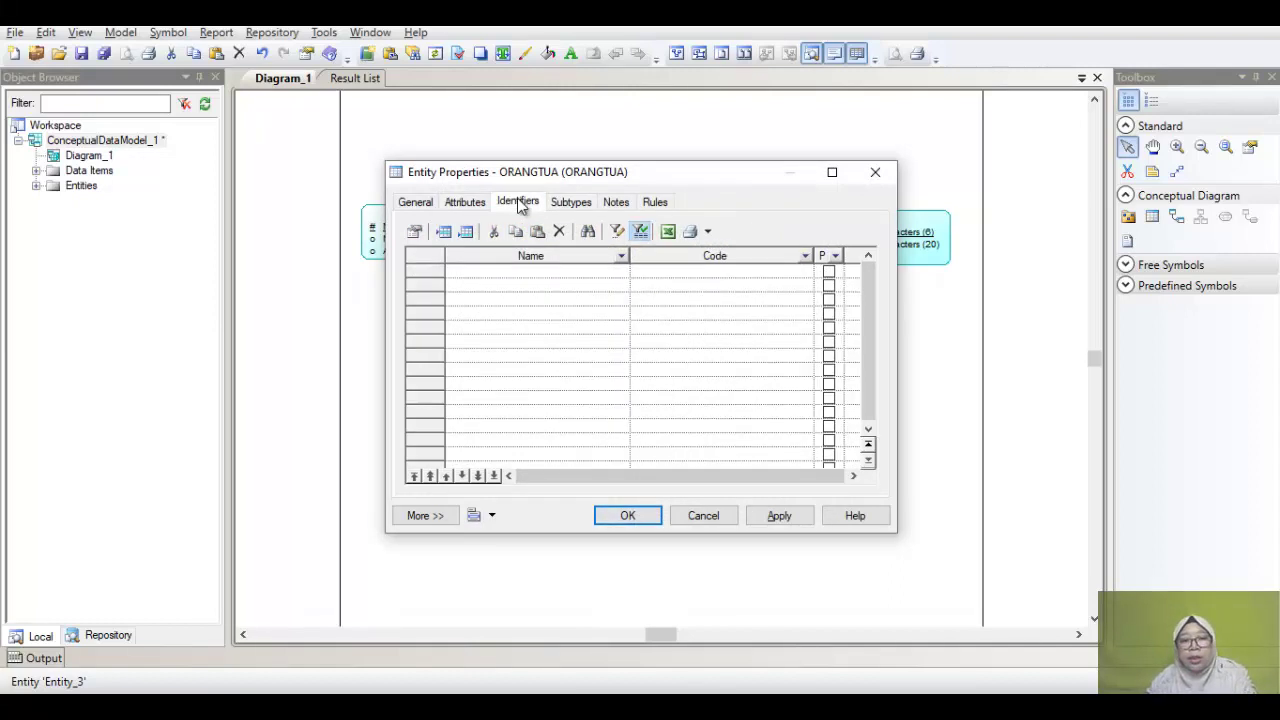
click(451, 204)
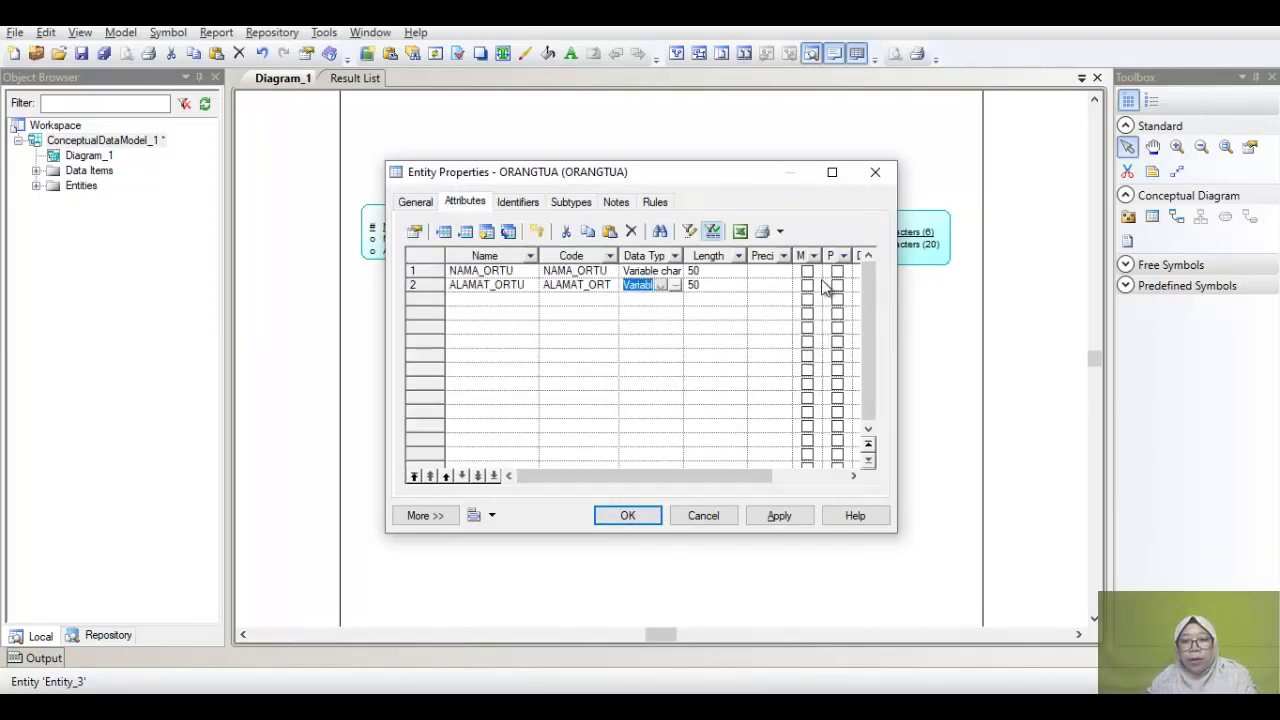
click(616, 518)
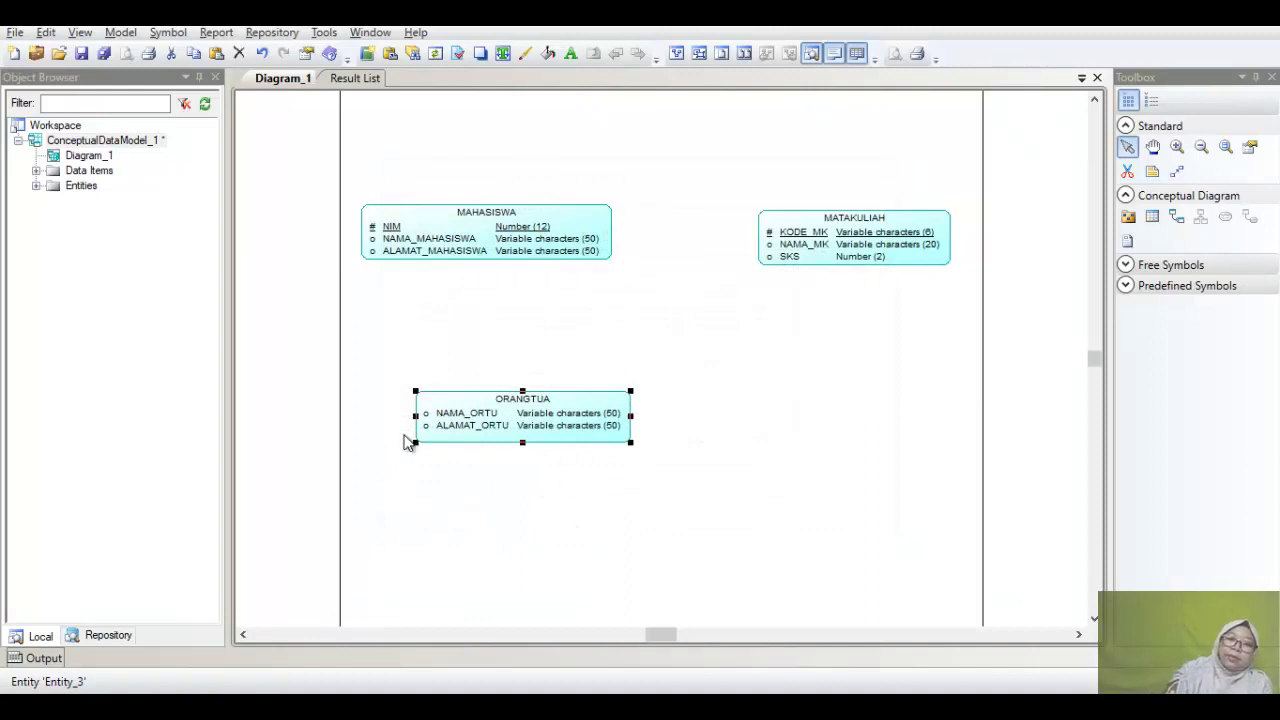
Step: Position the ORANGTUA entity below MAHASISWA on the diagram
drag(472, 406, 415, 410)
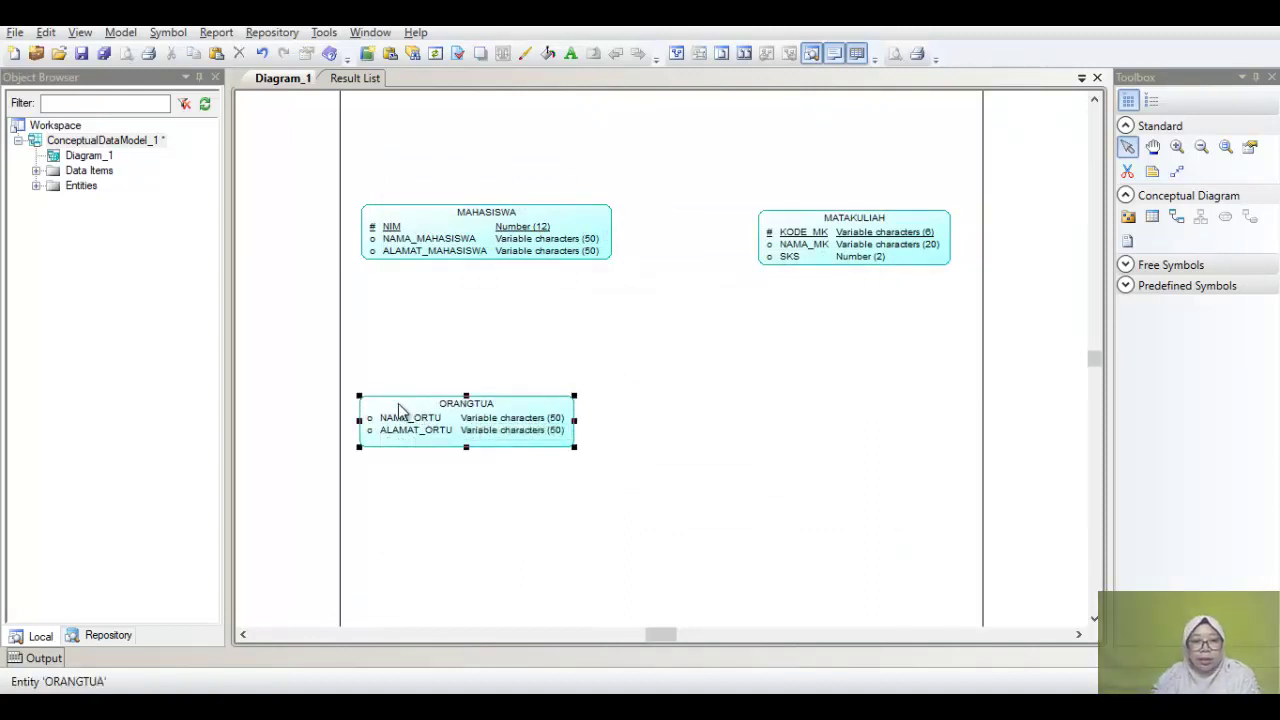
drag(409, 403, 415, 388)
click(590, 300)
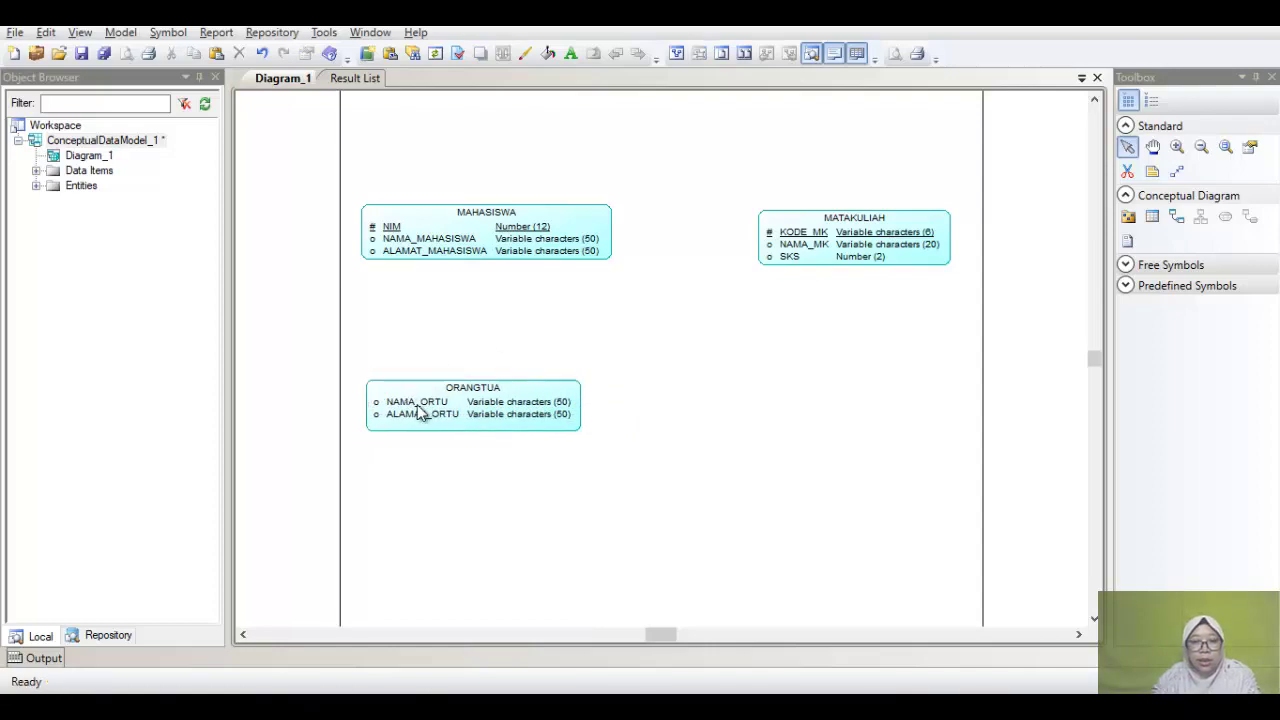
Step: Nudge MATAKULIAH, MAHASISWA and ORANGTUA so MAHASISWA and ORANGTUA align in one column
key(alt+Tab)
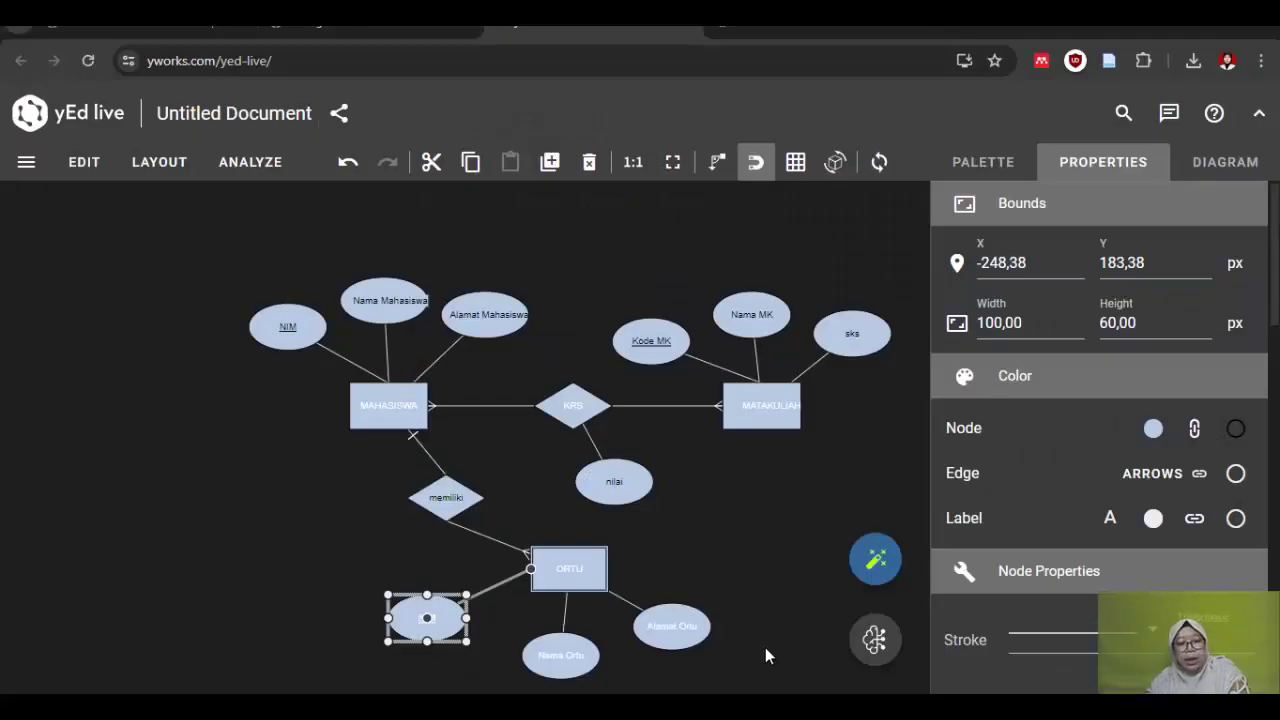
key(alt+Tab)
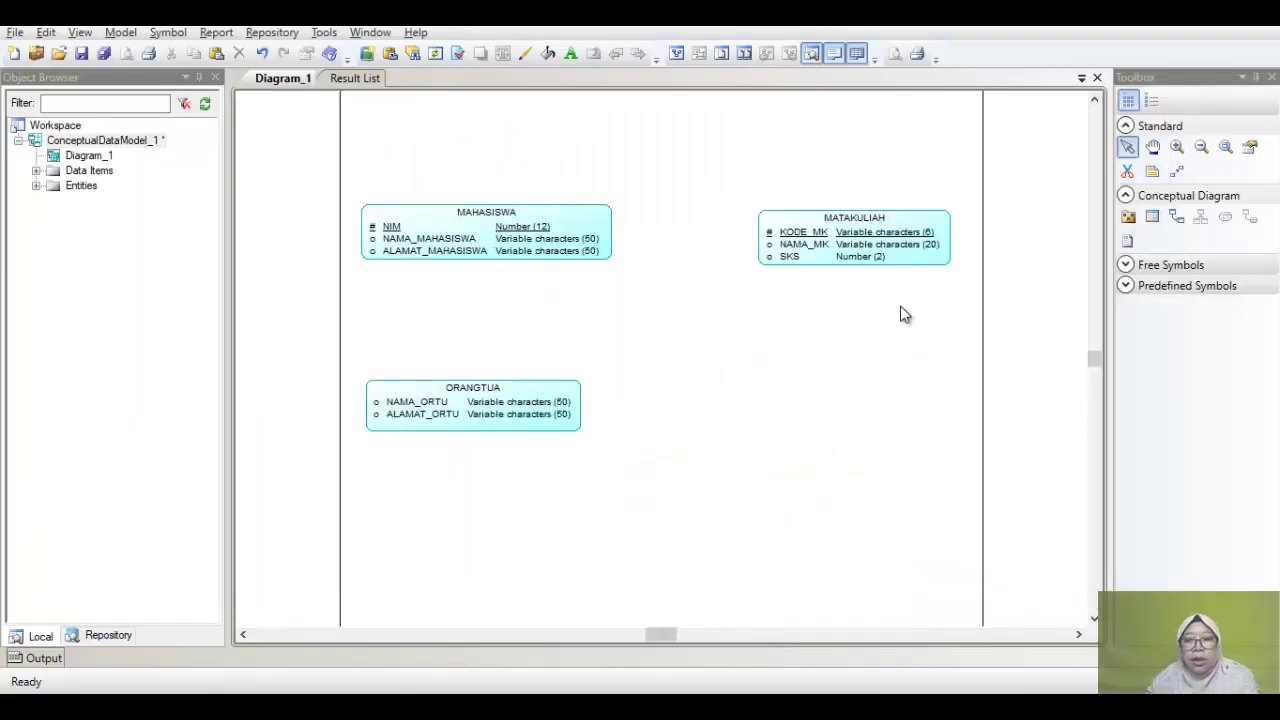
drag(812, 228, 835, 220)
drag(480, 222, 458, 220)
drag(411, 394, 400, 393)
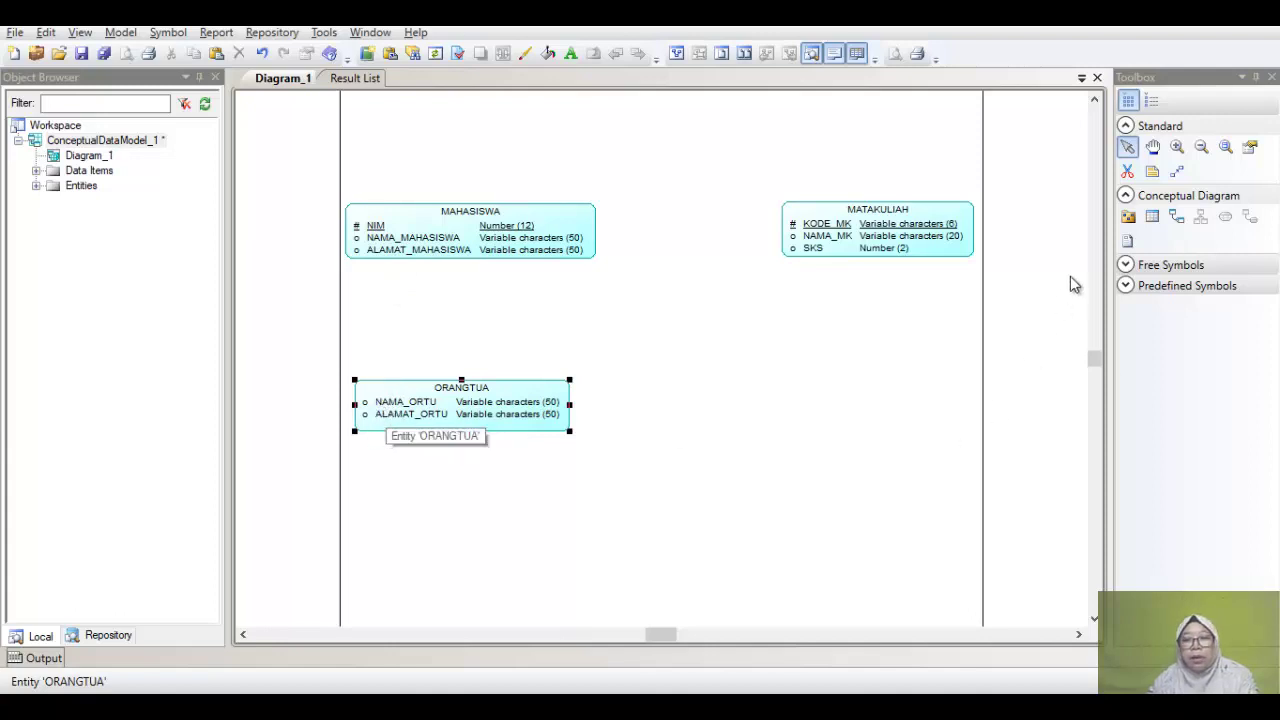
Step: Draw Relationship_1 from MAHASISWA to MATAKULIAH and Relationship_2 from MAHASISWA to ORANGTUA
click(1178, 218)
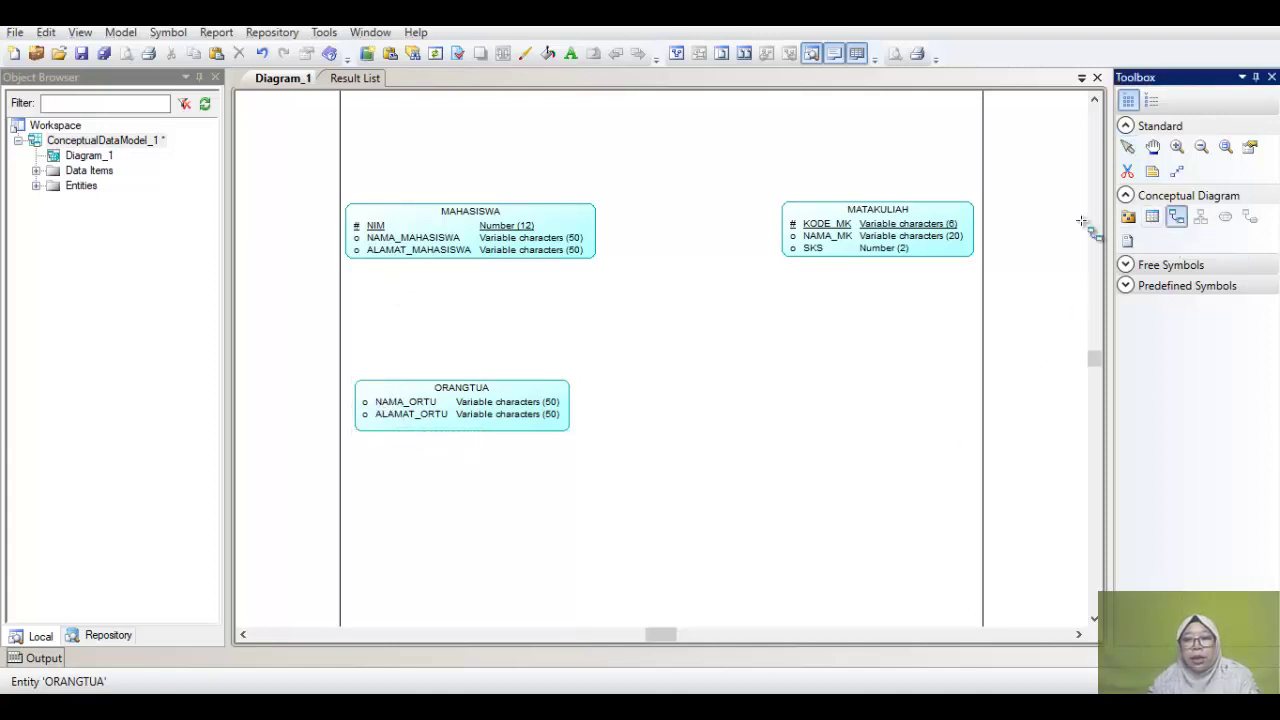
drag(510, 228, 832, 236)
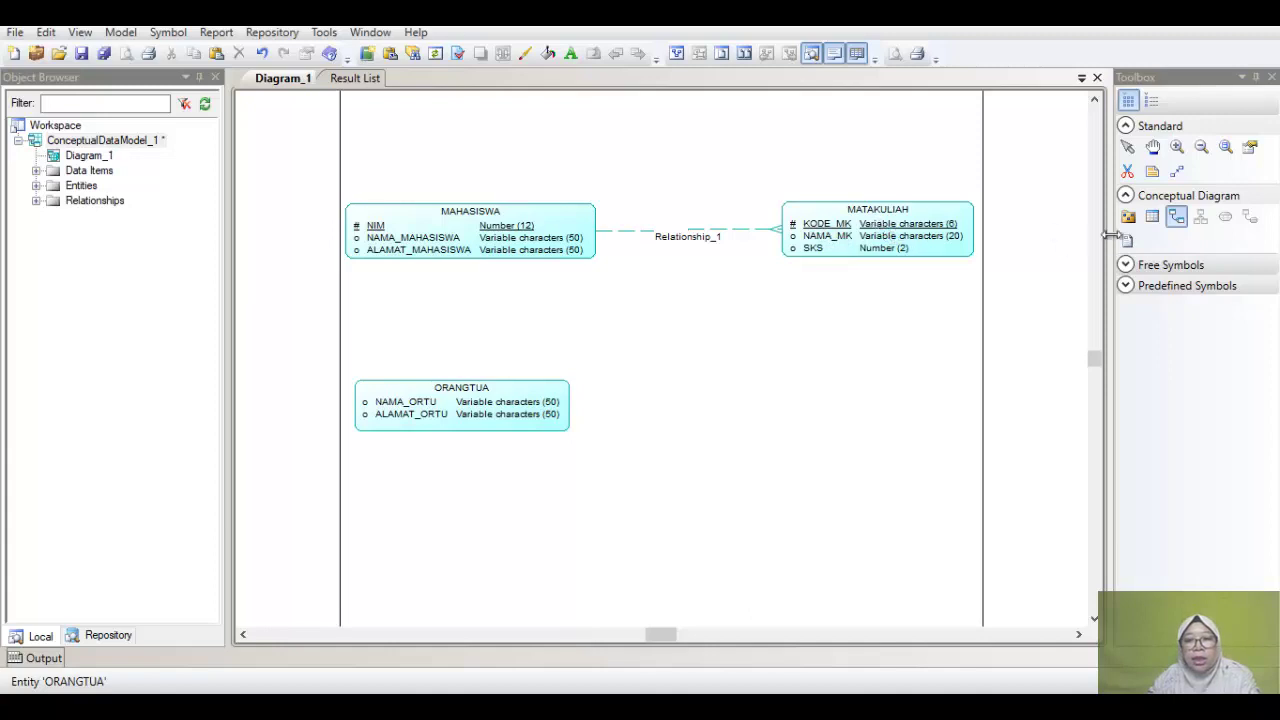
mouse_move(440, 255)
mouse_down()
mouse_move(428, 286)
mouse_move(439, 416)
mouse_up()
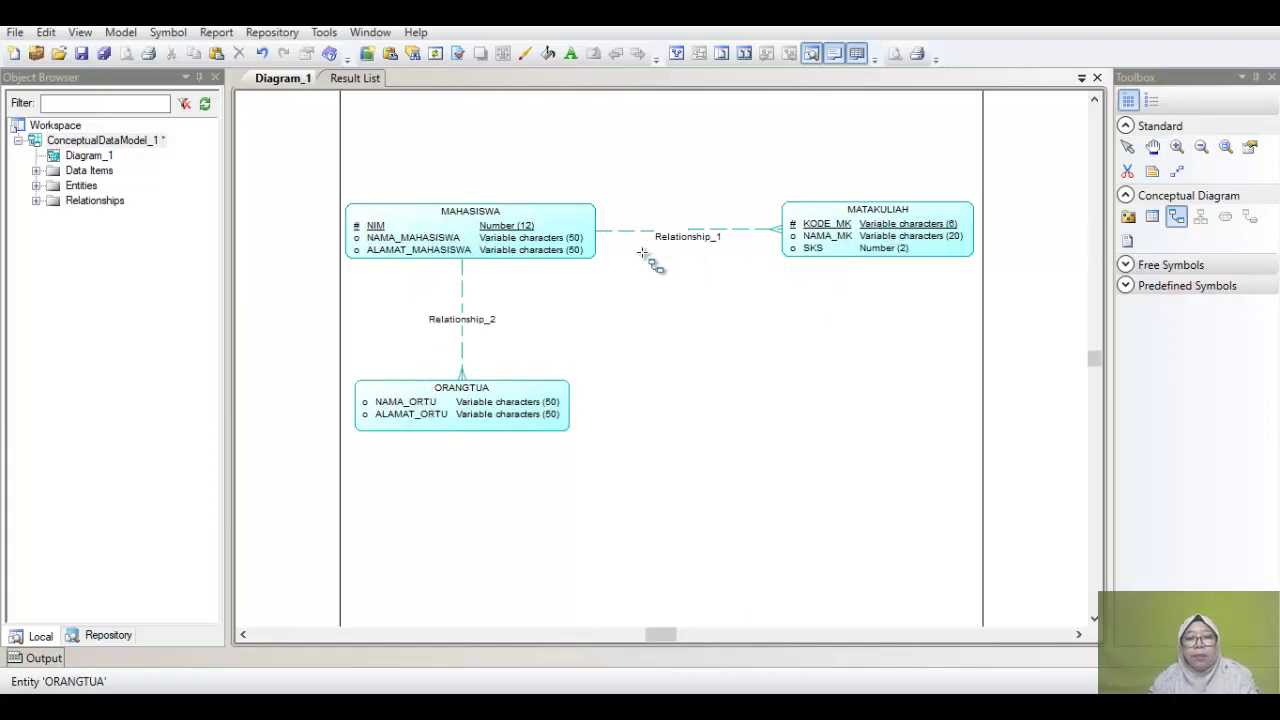
click(1129, 150)
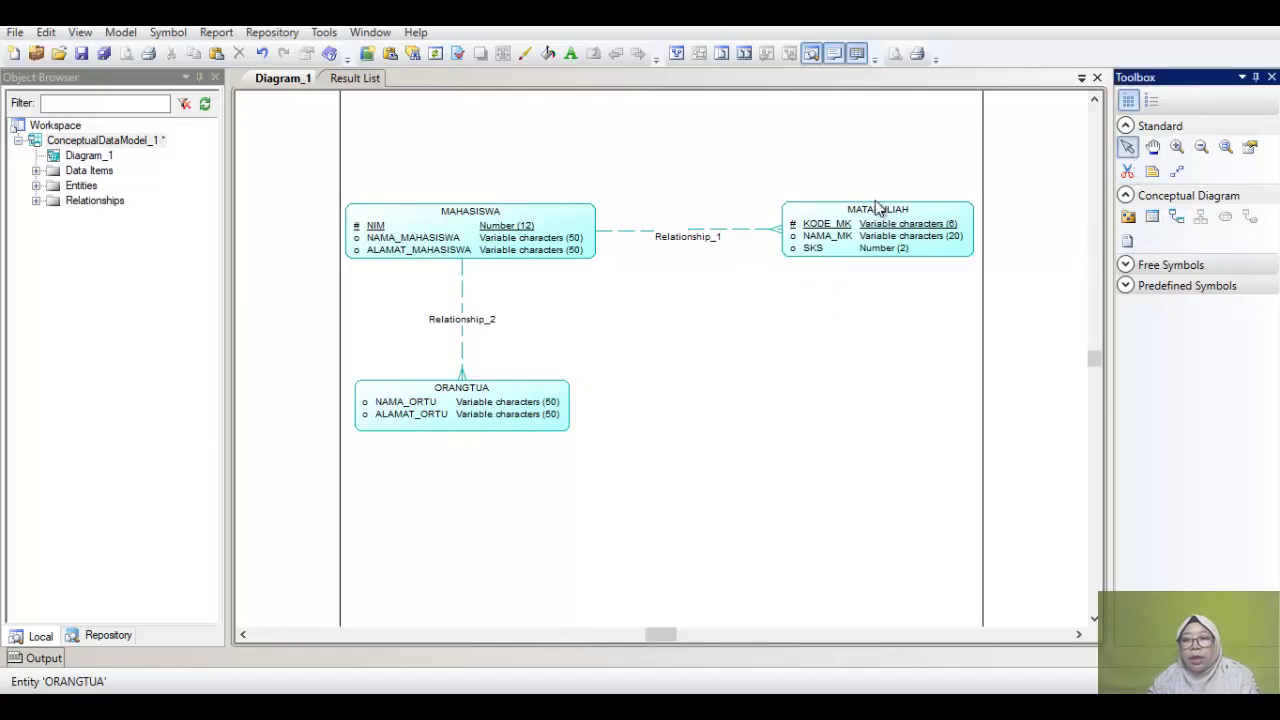
click(671, 238)
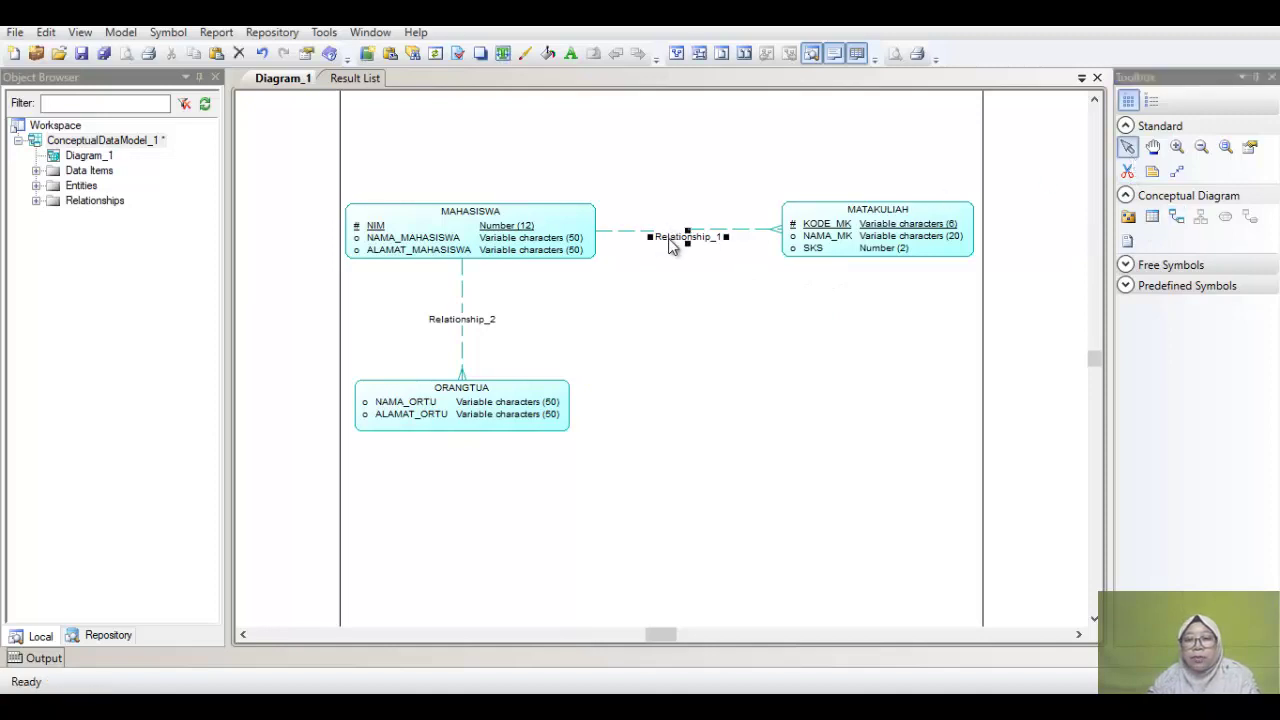
double_click(671, 242)
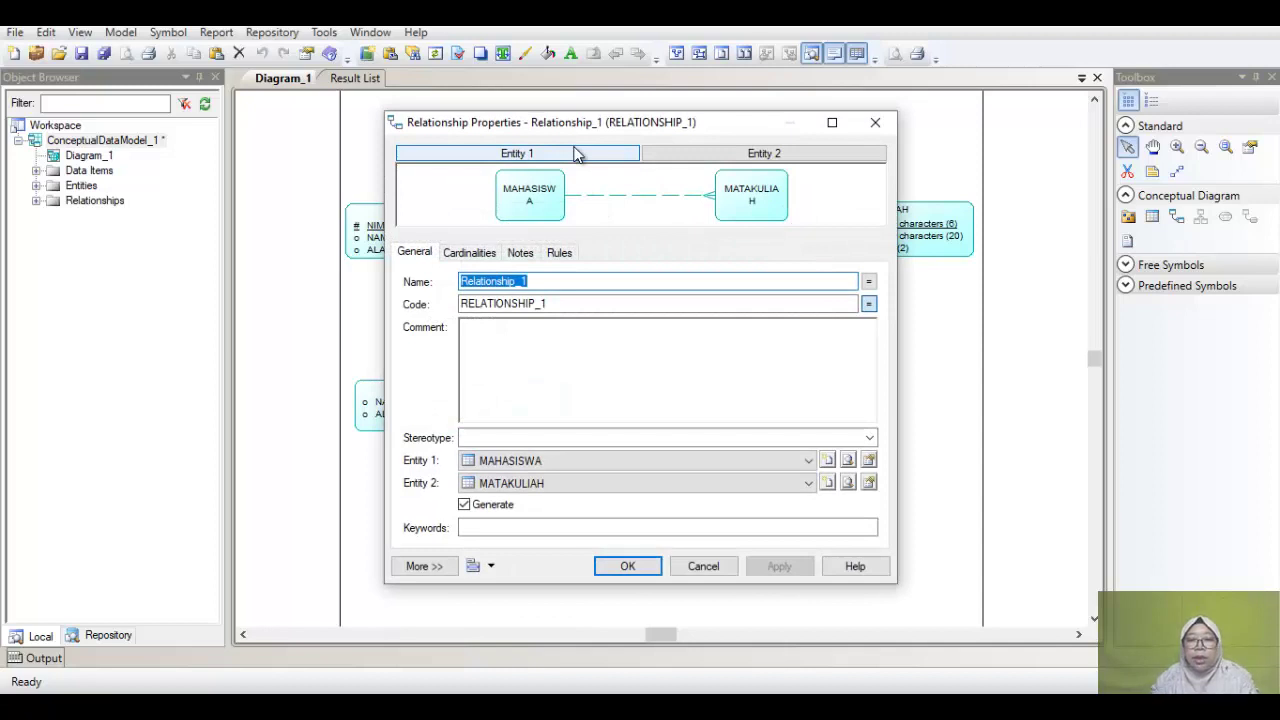
text(KR)
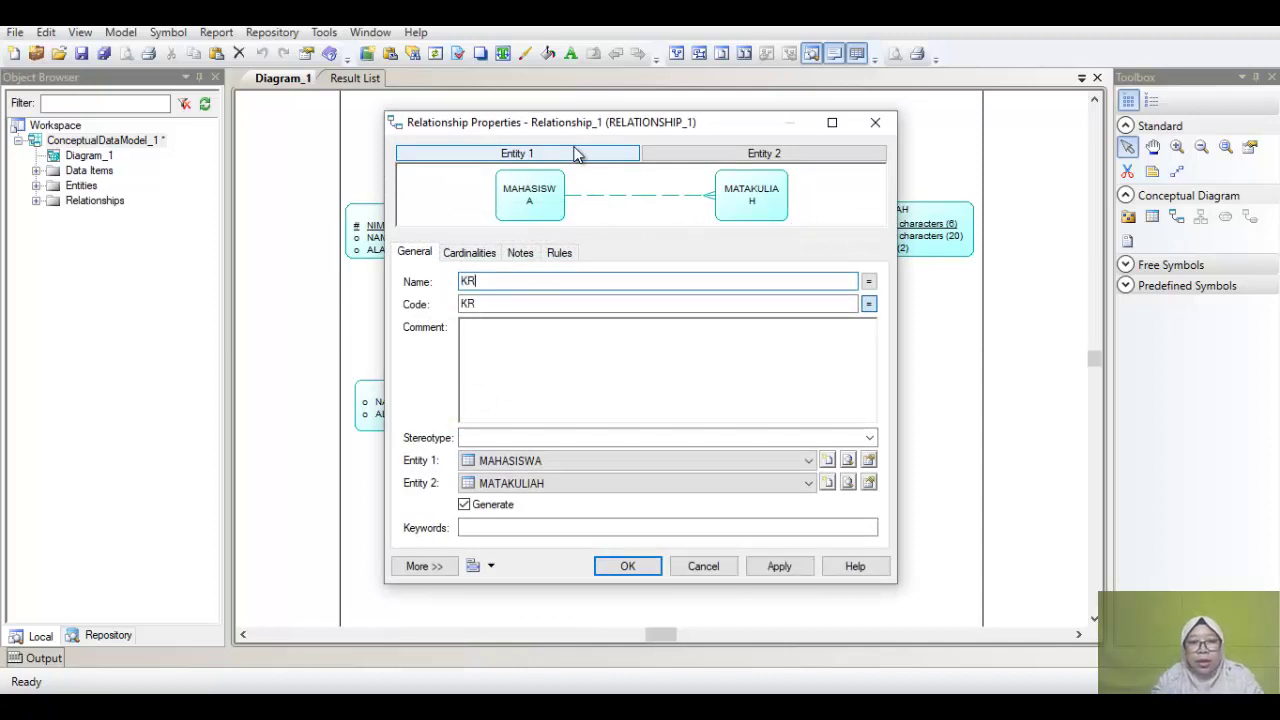
text(S)
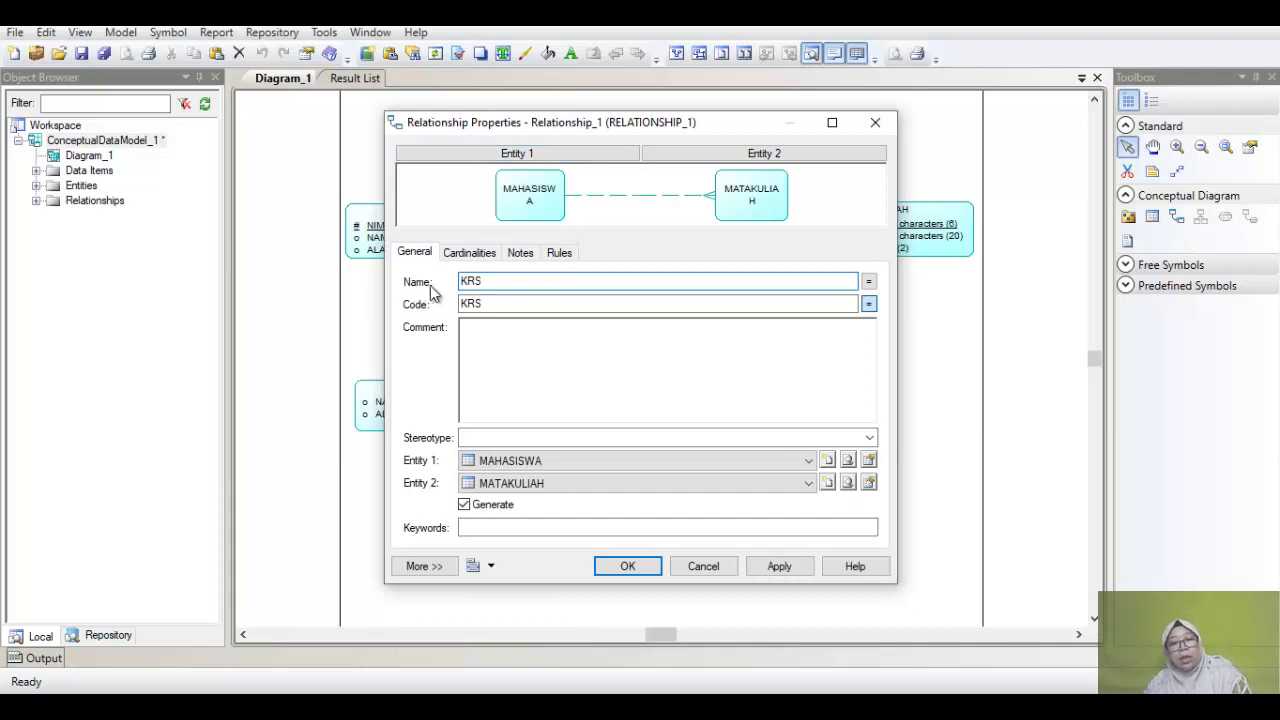
click(478, 256)
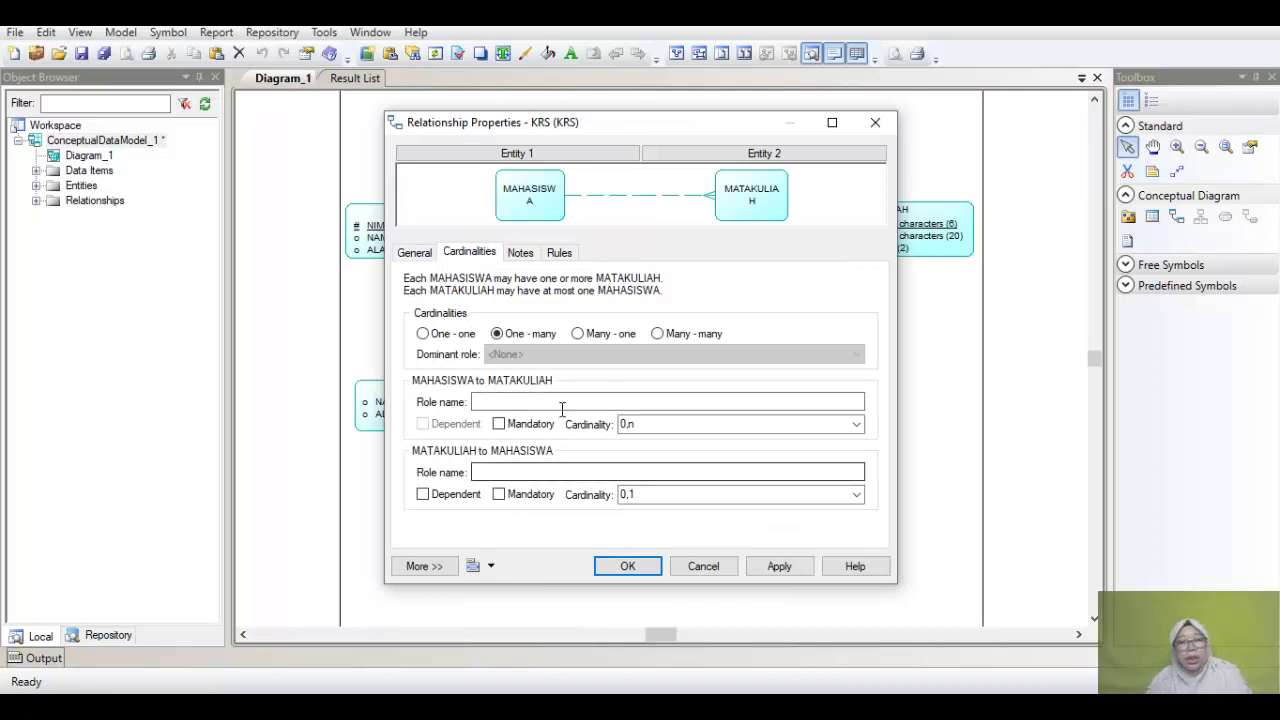
click(669, 341)
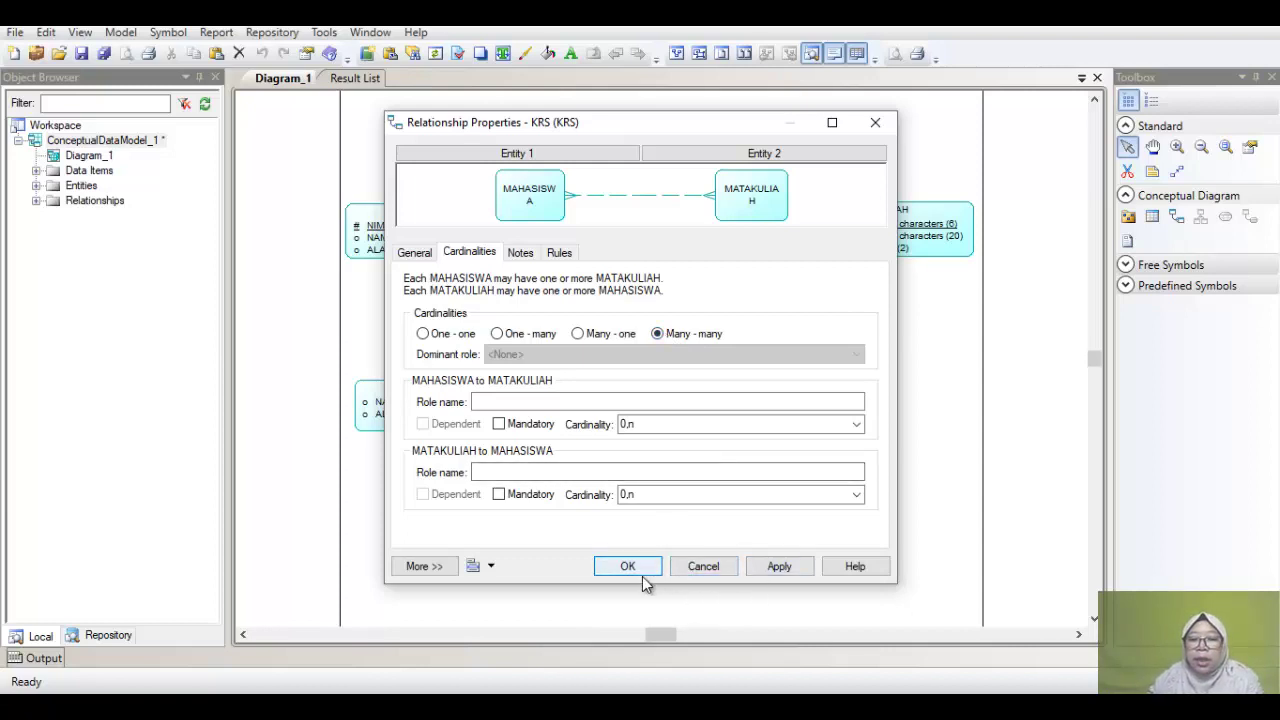
click(696, 570)
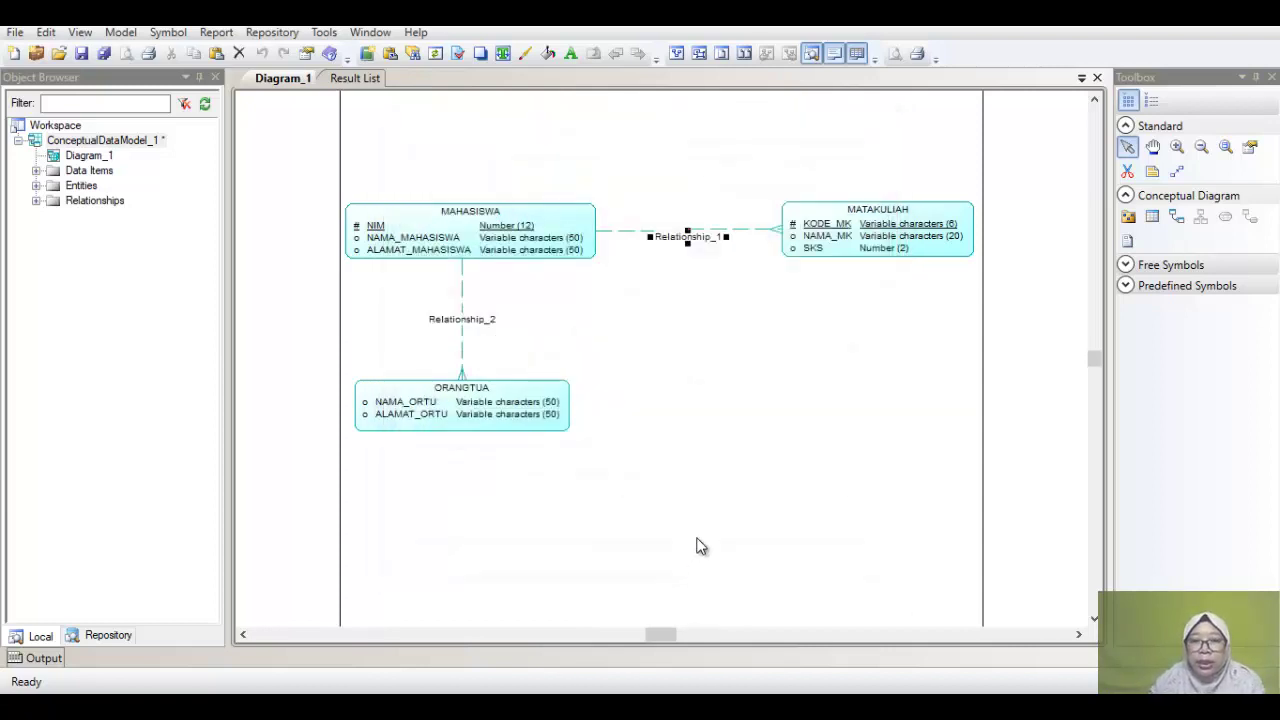
key(alt+Tab)
Step: In Acrobat, review the Transformasi Dasar (4) slide's mempelajari diagram and Tabel Mempelajari
click(920, 212)
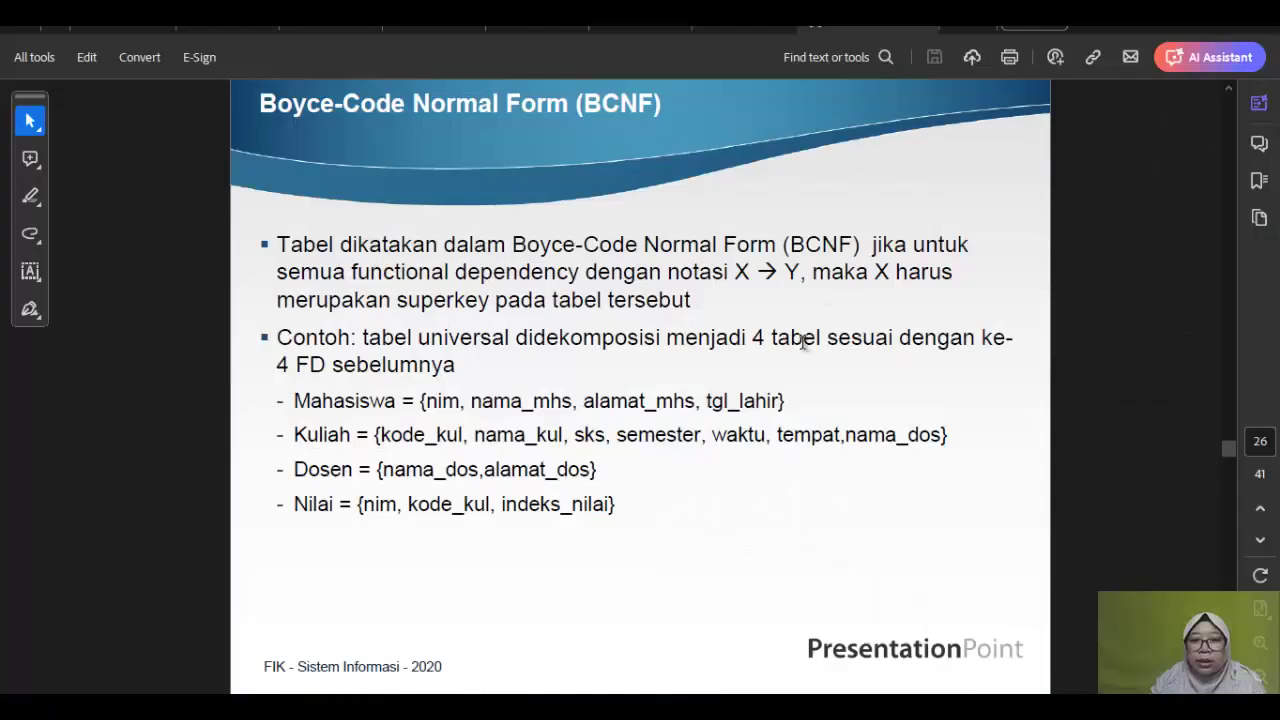
click(727, 28)
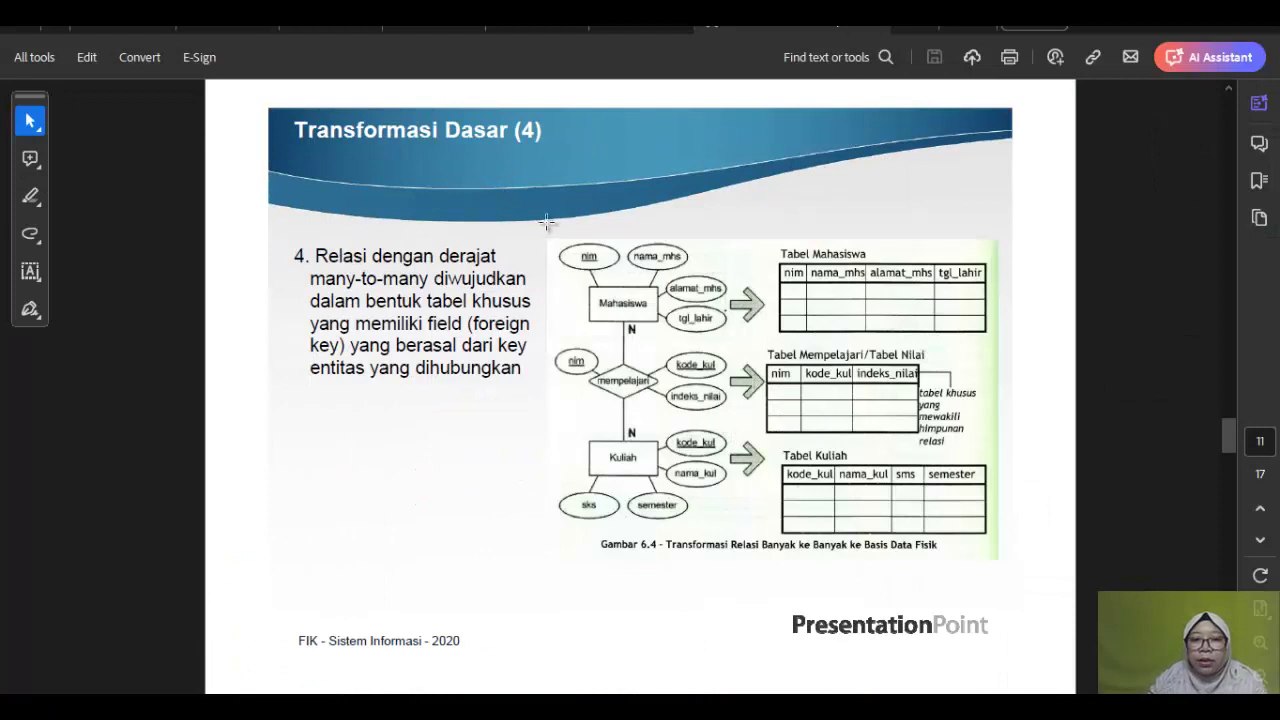
drag(553, 227, 725, 550)
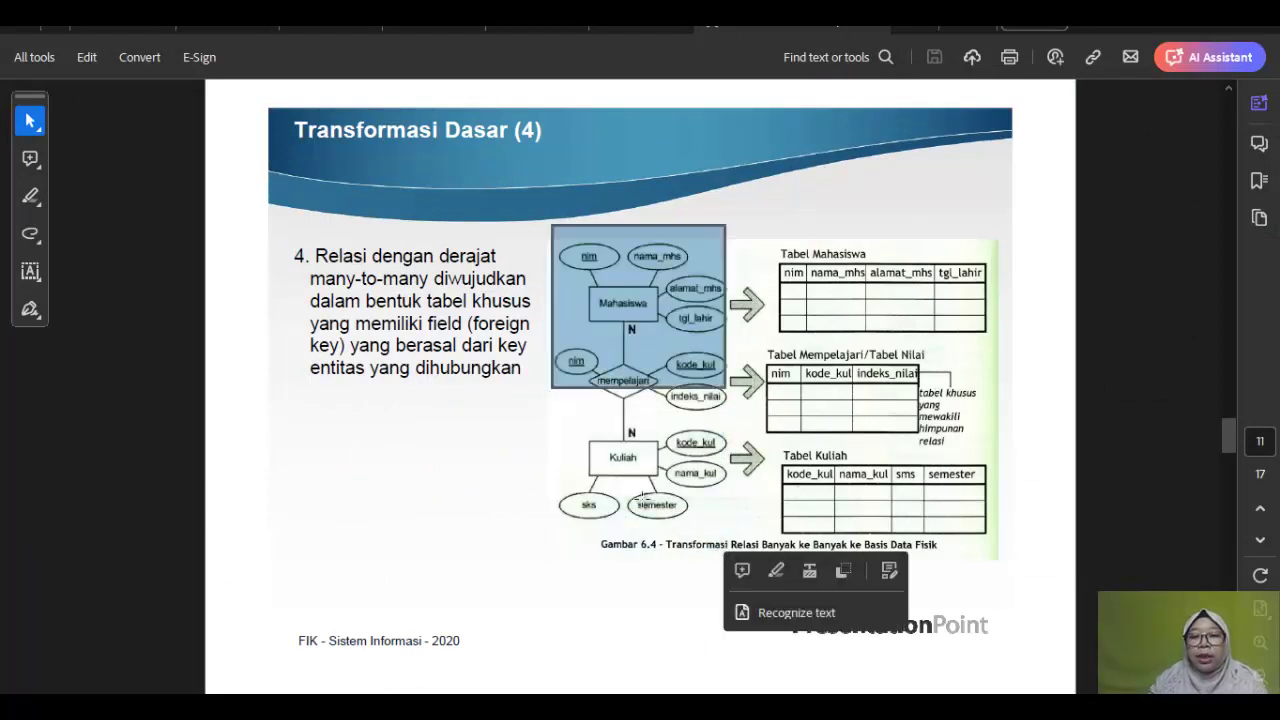
click(585, 375)
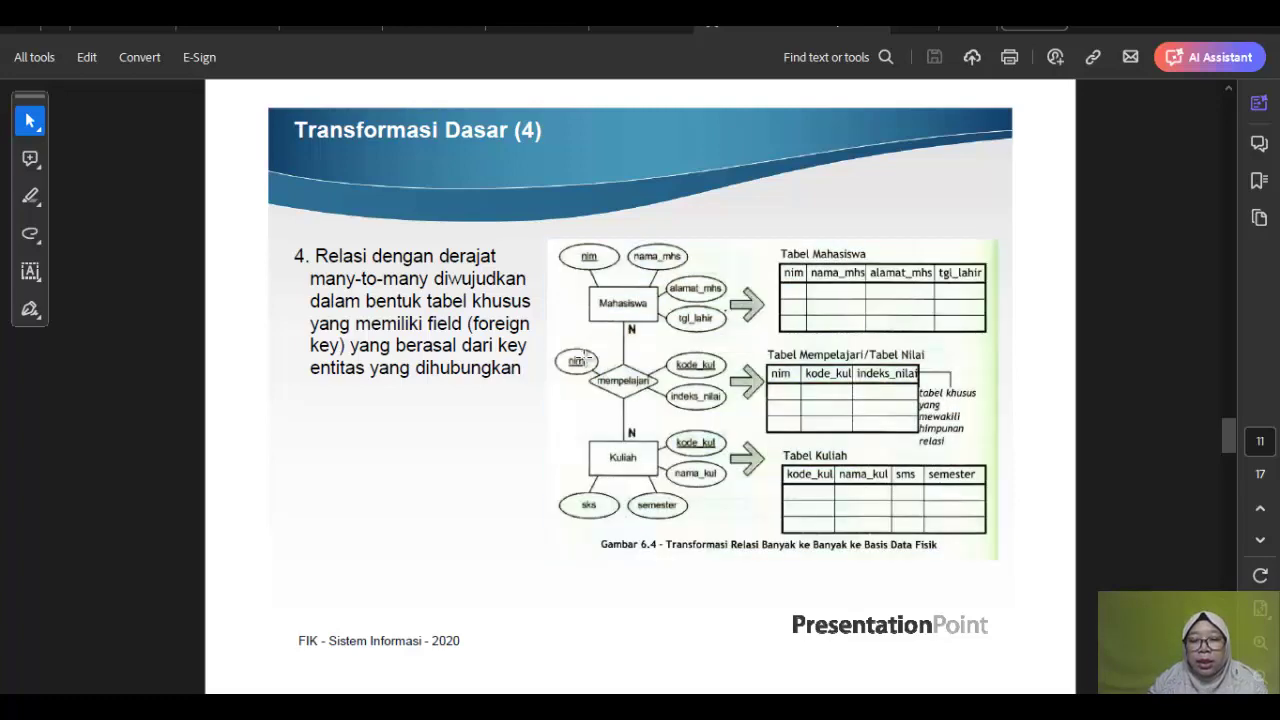
drag(581, 358, 716, 428)
drag(765, 352, 985, 452)
Step: Return to the PowerDesigner diagram and select Relationship_1
key(alt+Tab)
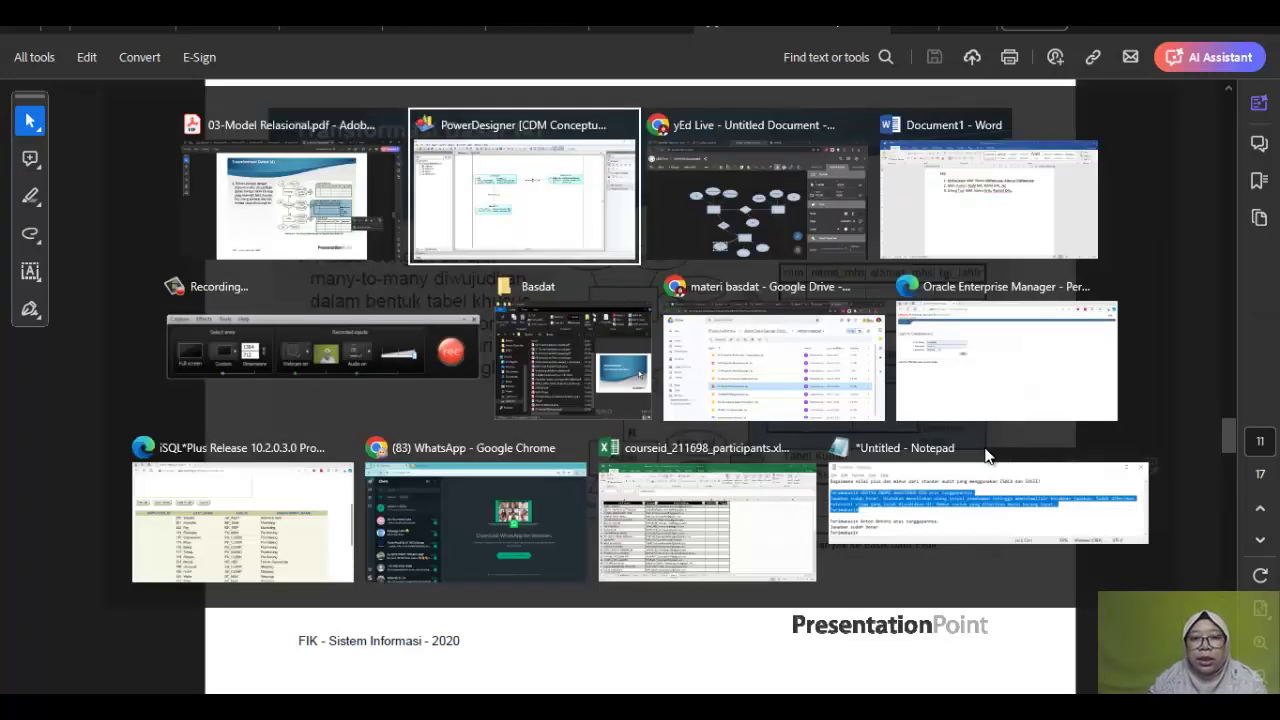
click(548, 248)
click(710, 240)
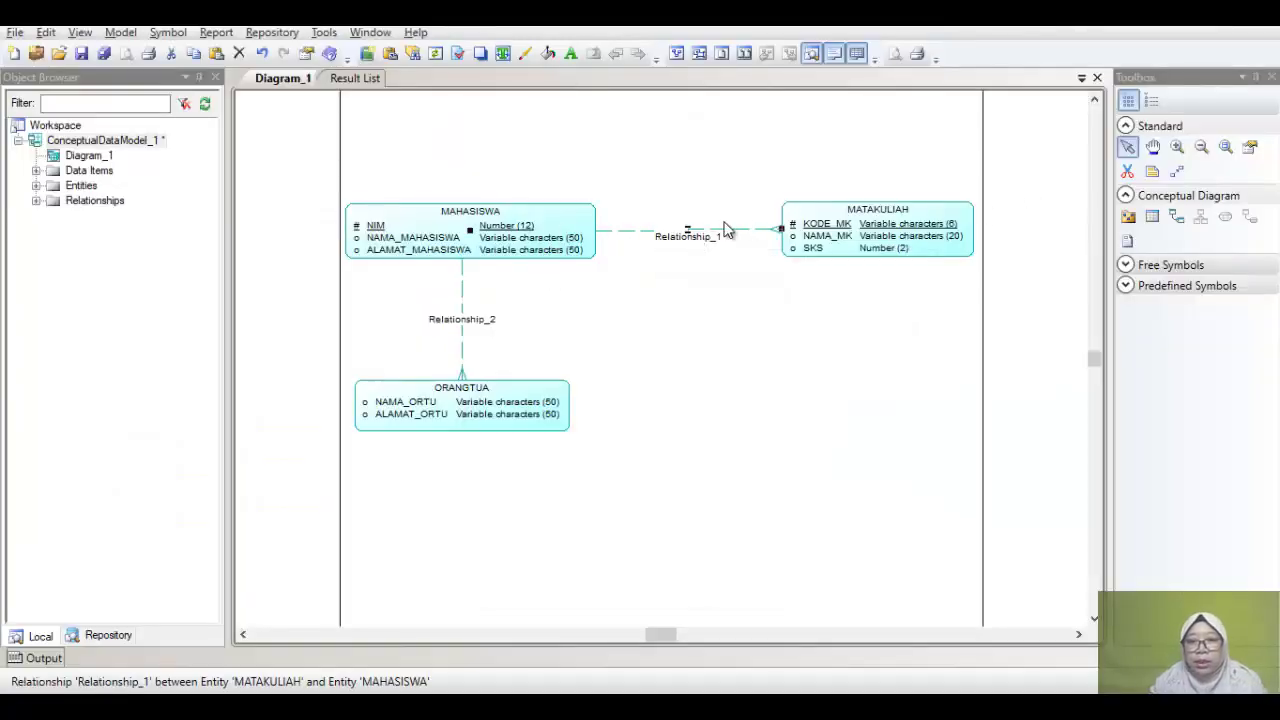
Step: Delete Relationship_1 and move MATAKULIAH lower on the diagram
key(Delete)
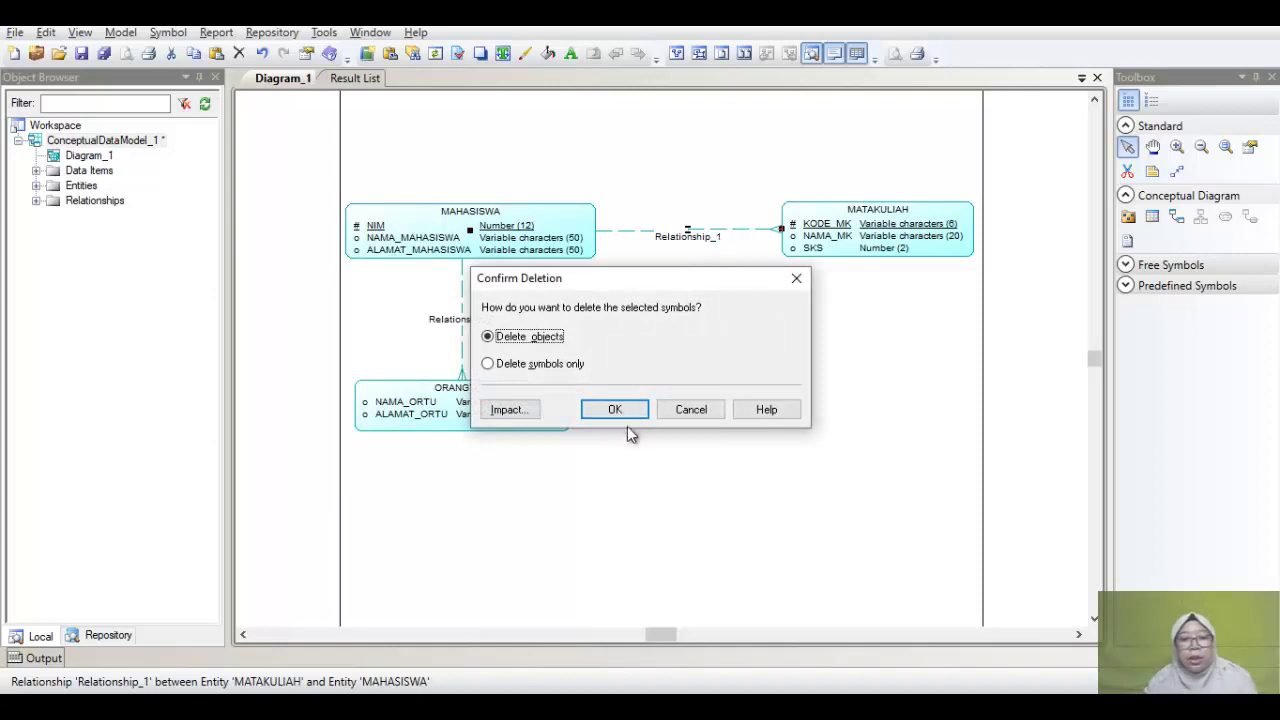
click(614, 411)
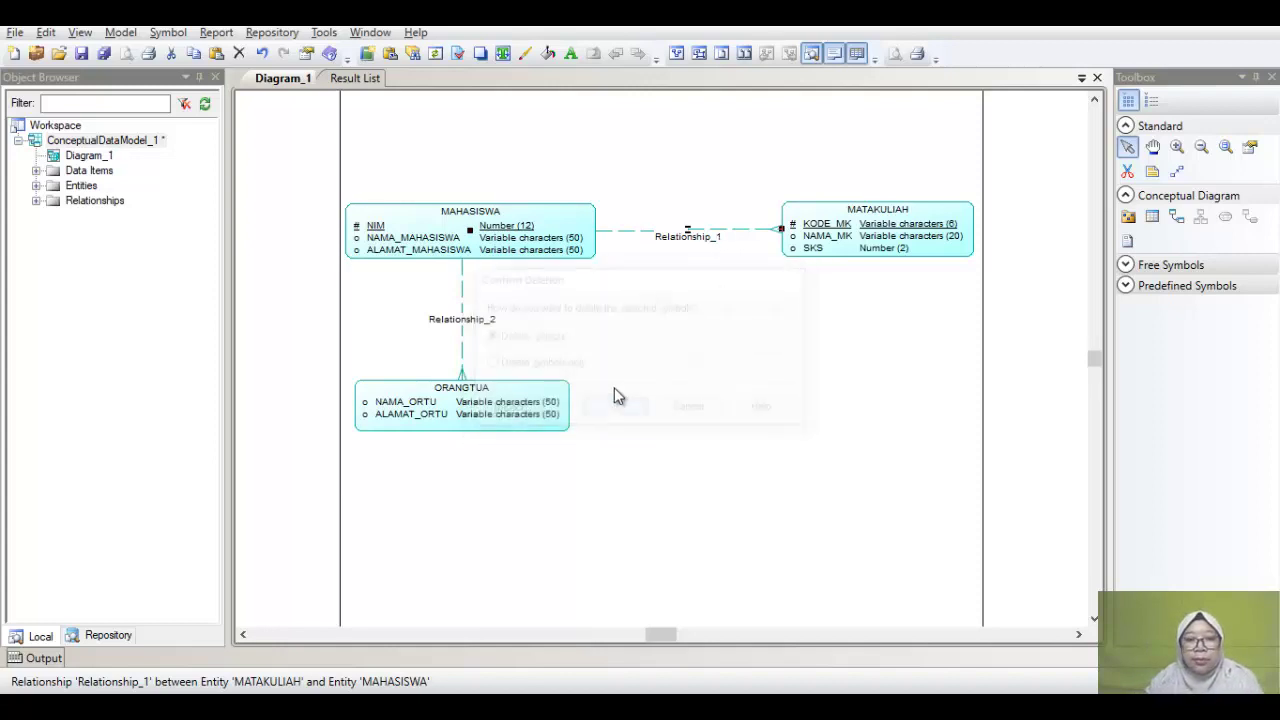
drag(872, 214, 866, 390)
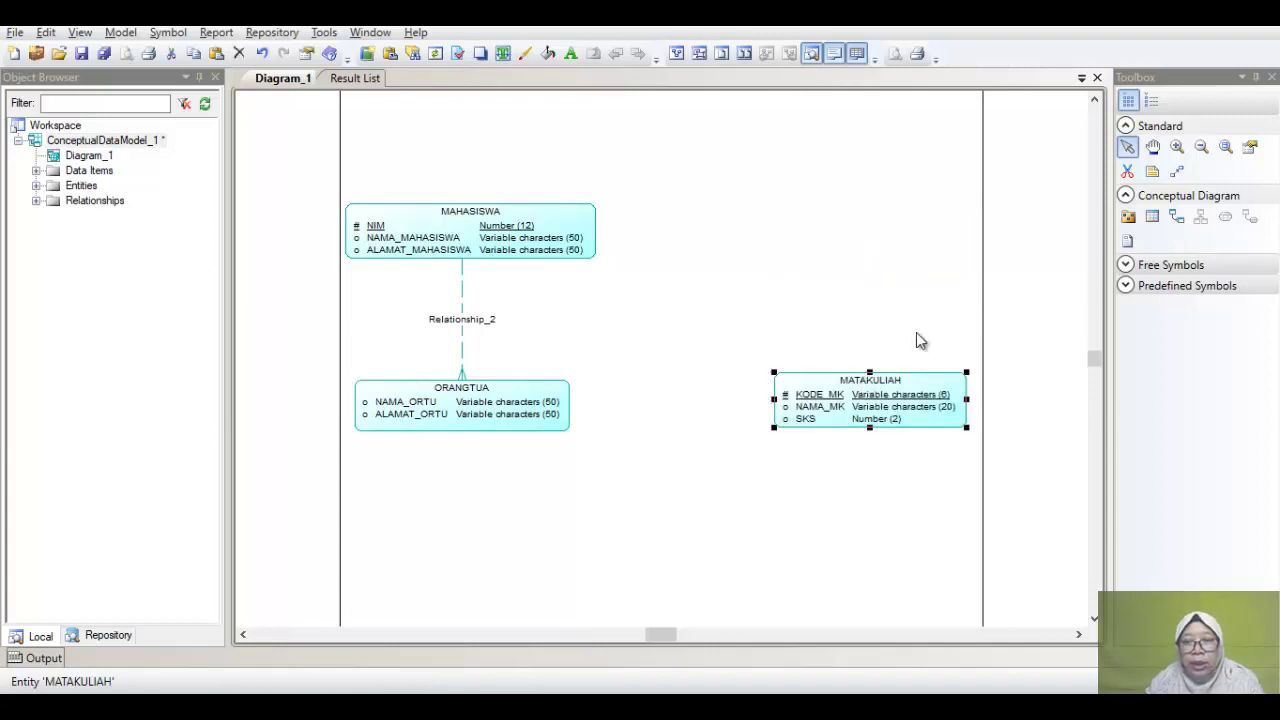
Step: Add a new entity, Entity_4, at the upper right and open its properties
click(1152, 216)
click(814, 227)
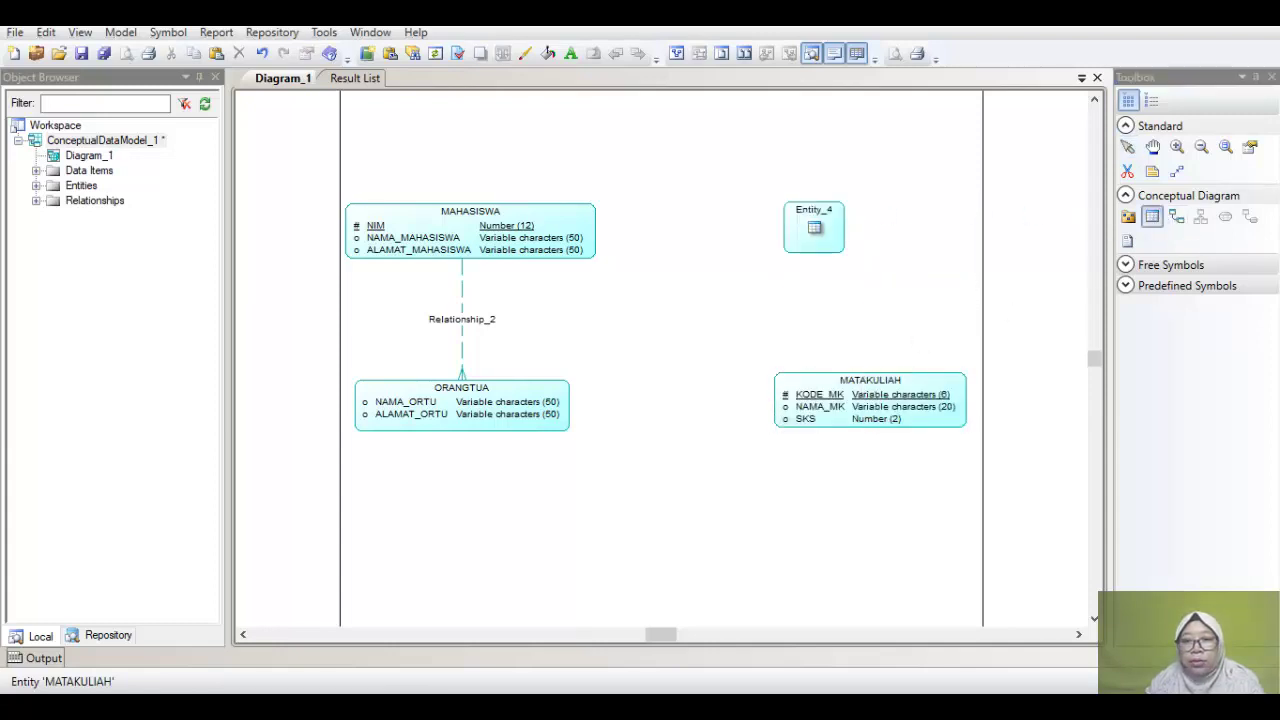
click(1128, 147)
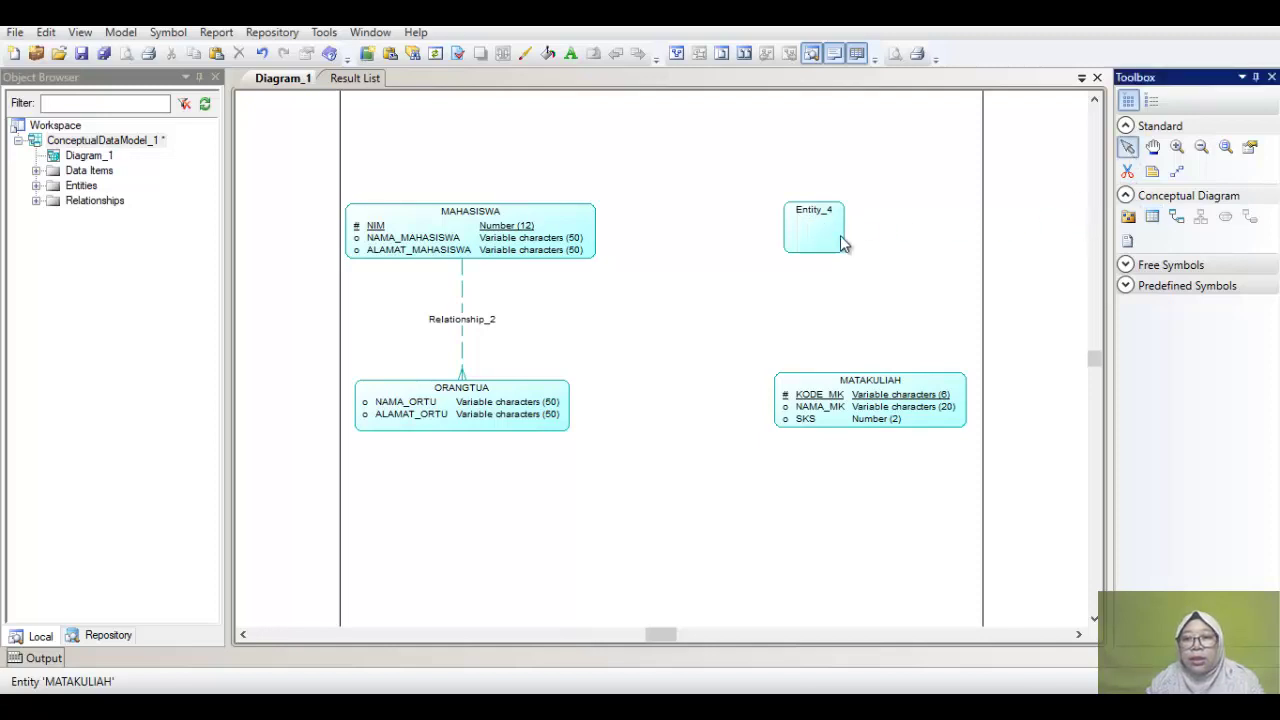
click(828, 244)
double_click(828, 244)
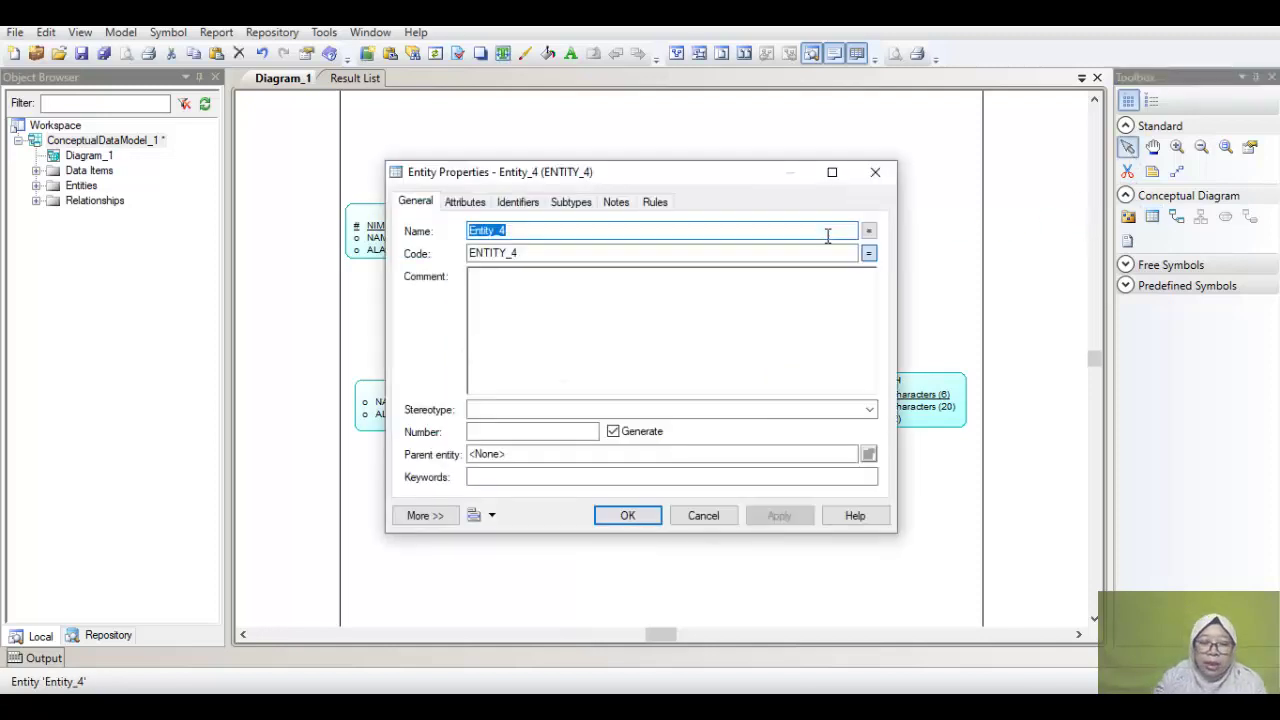
Step: Name the new entity KRS
text(kr)
key(BackSpace)
key(BackSpace)
text(KRS)
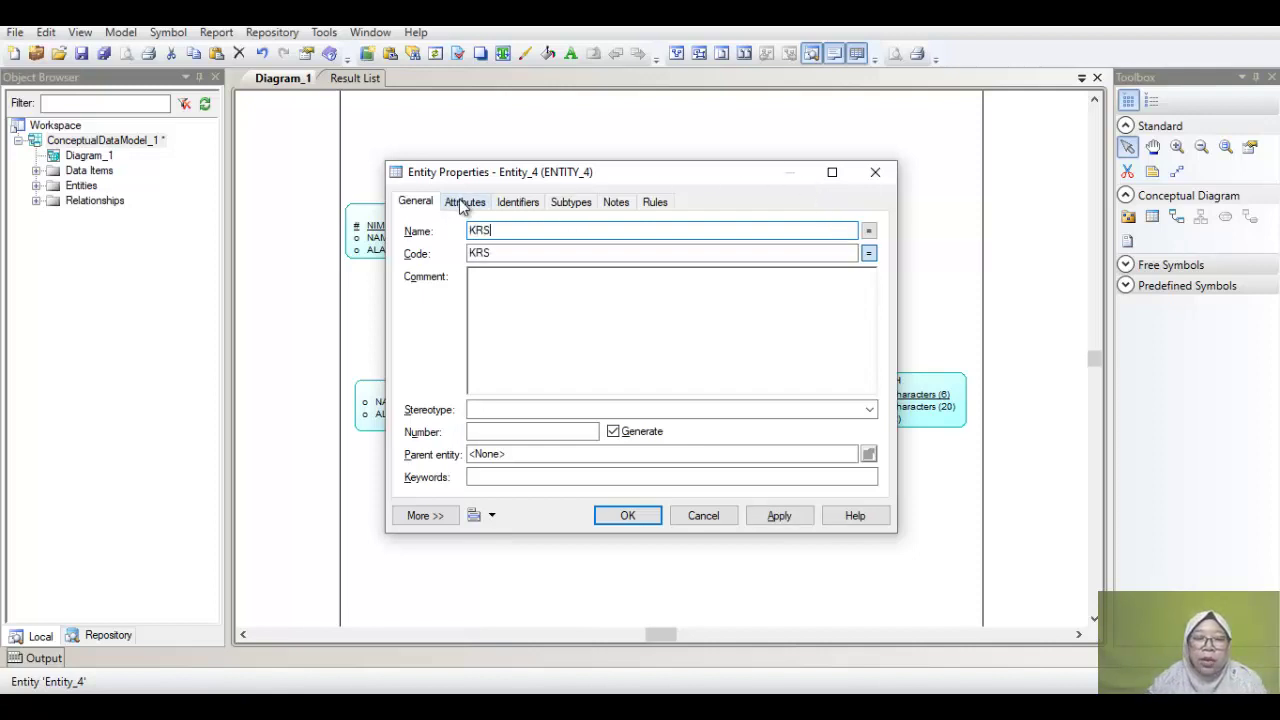
key(alt+Tab)
key(alt+Tab)
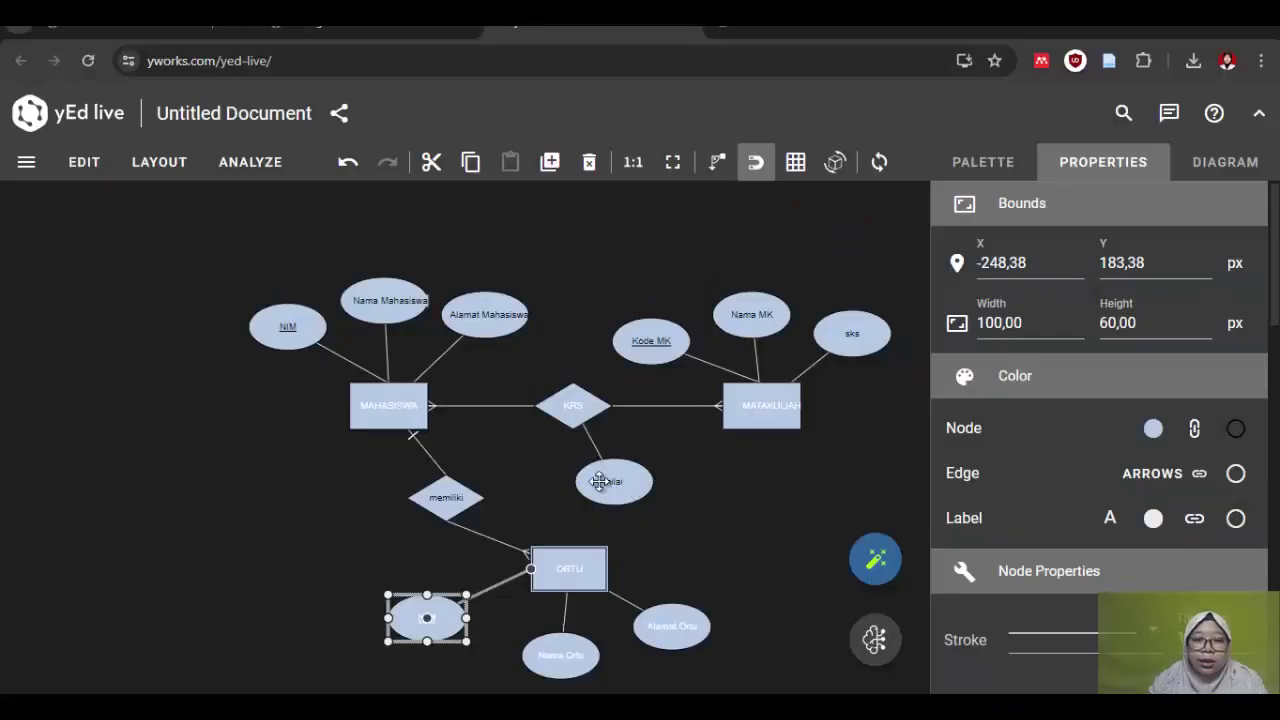
key(alt+Tab)
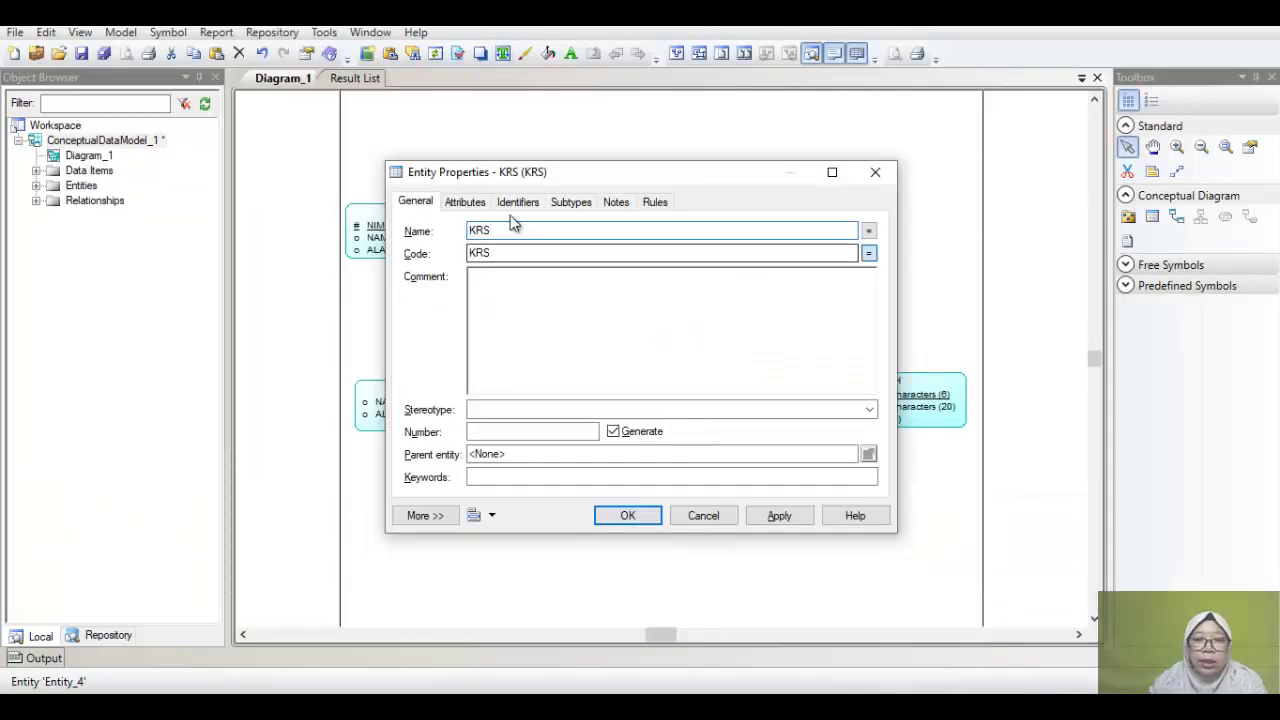
Step: Add attribute NILAI of type Number with length 3 to KRS and apply
click(483, 208)
click(500, 271)
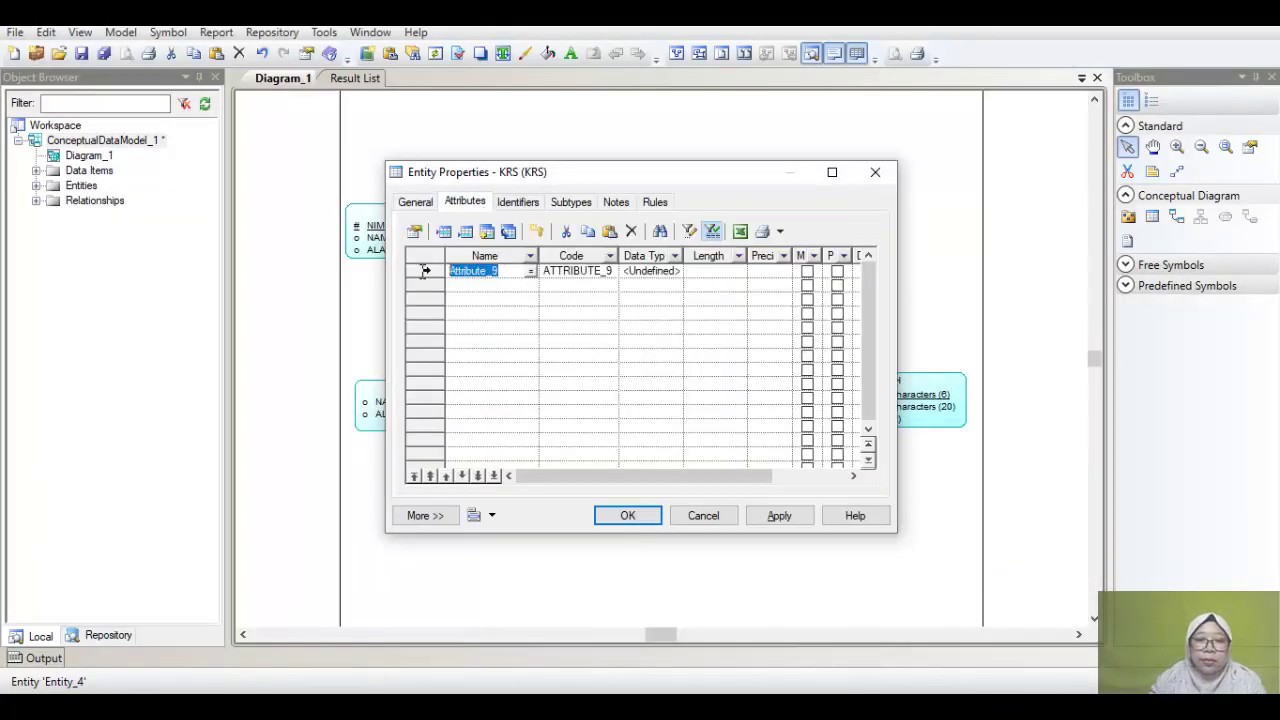
text(NILAI)
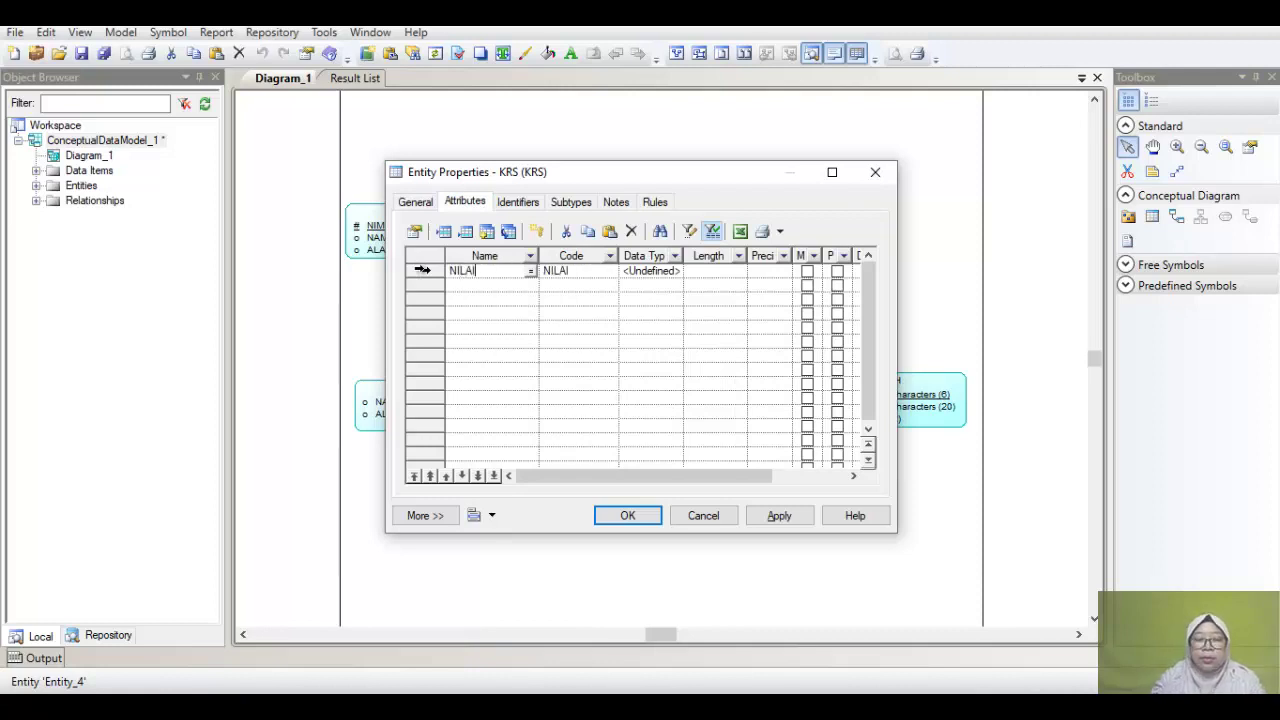
click(678, 272)
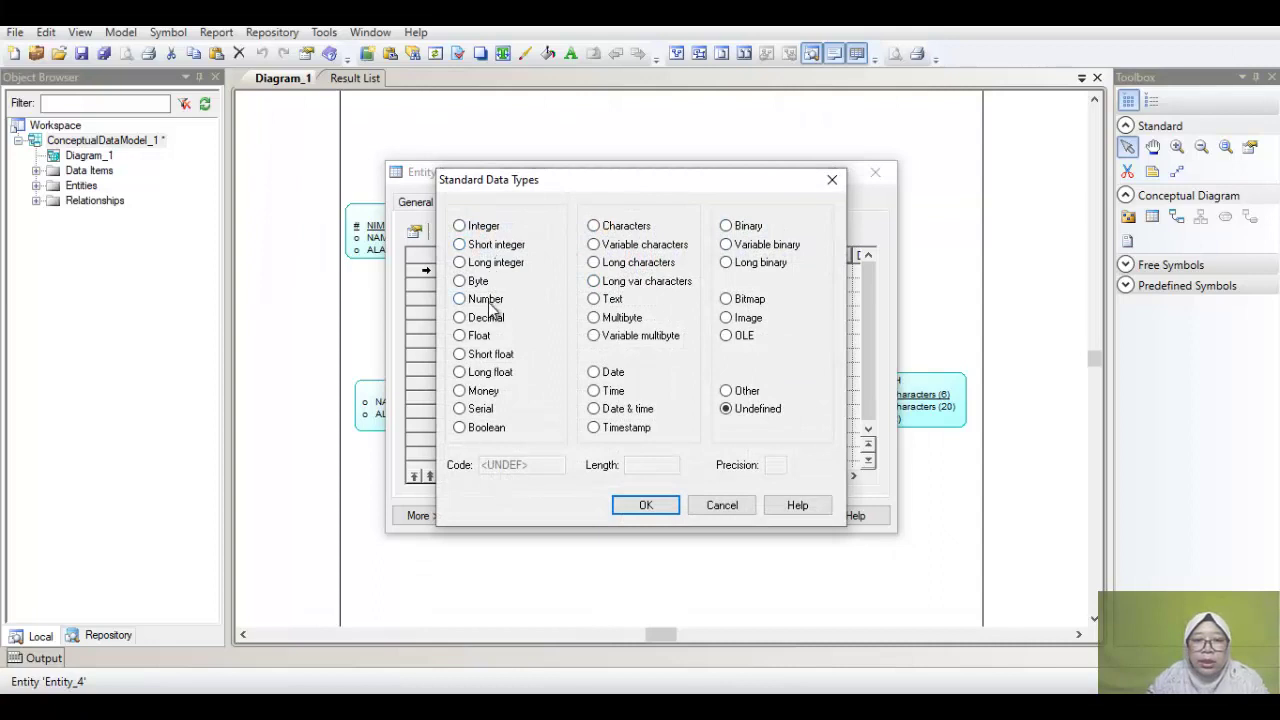
click(486, 300)
click(660, 465)
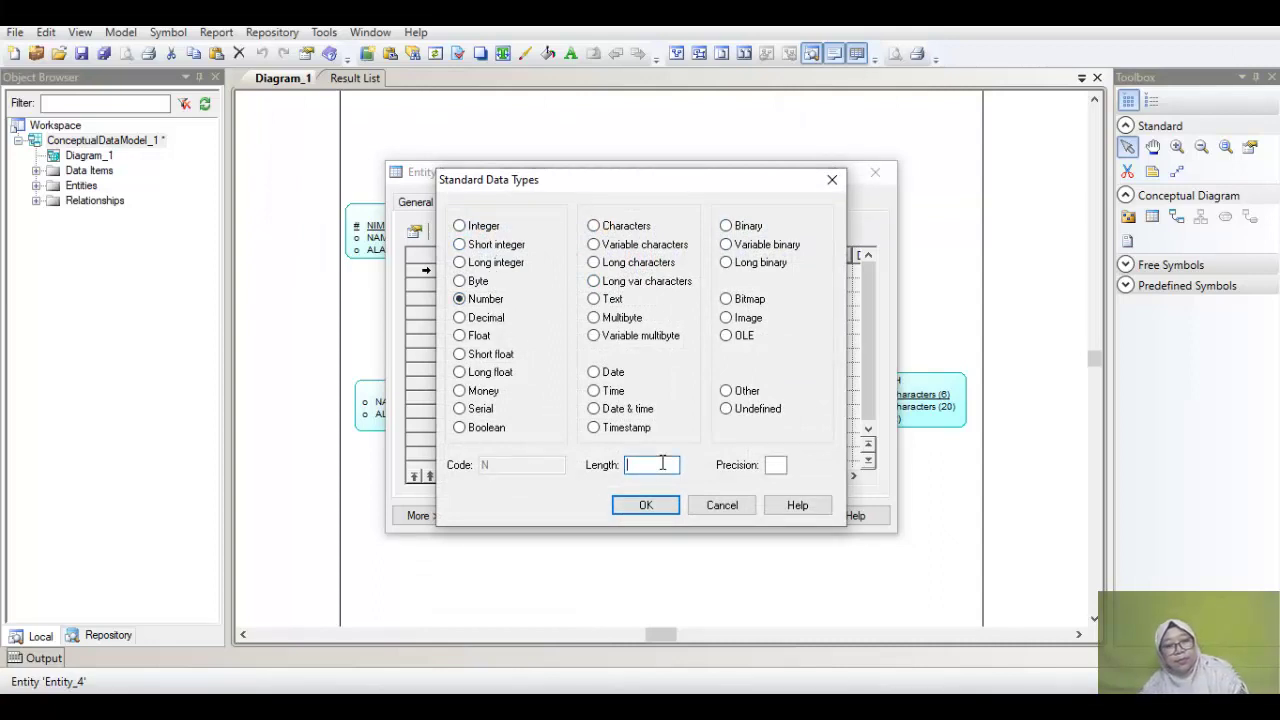
text(3)
click(660, 510)
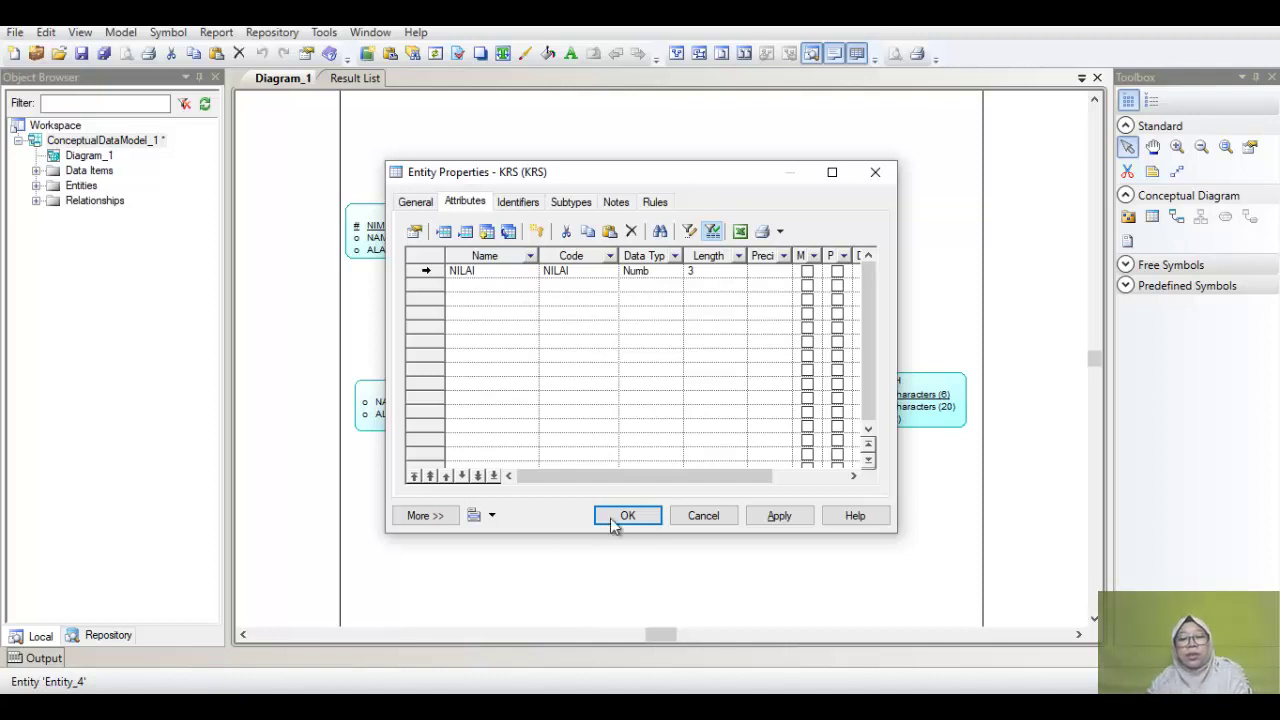
click(638, 514)
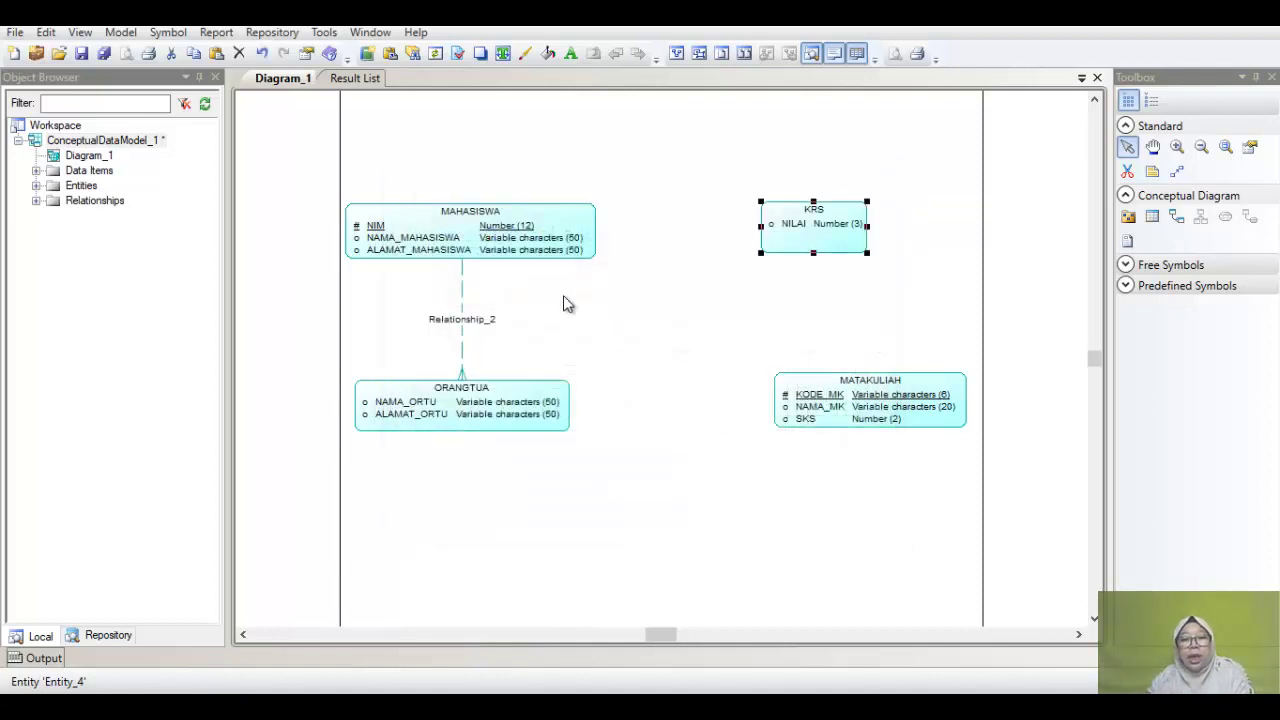
Step: Draw Relationship_3 MAHASISWA–KRS and Relationship_4 KRS–MATAKULIAH, shifting Relationship_4 so its label shows
click(1184, 224)
drag(578, 236, 838, 230)
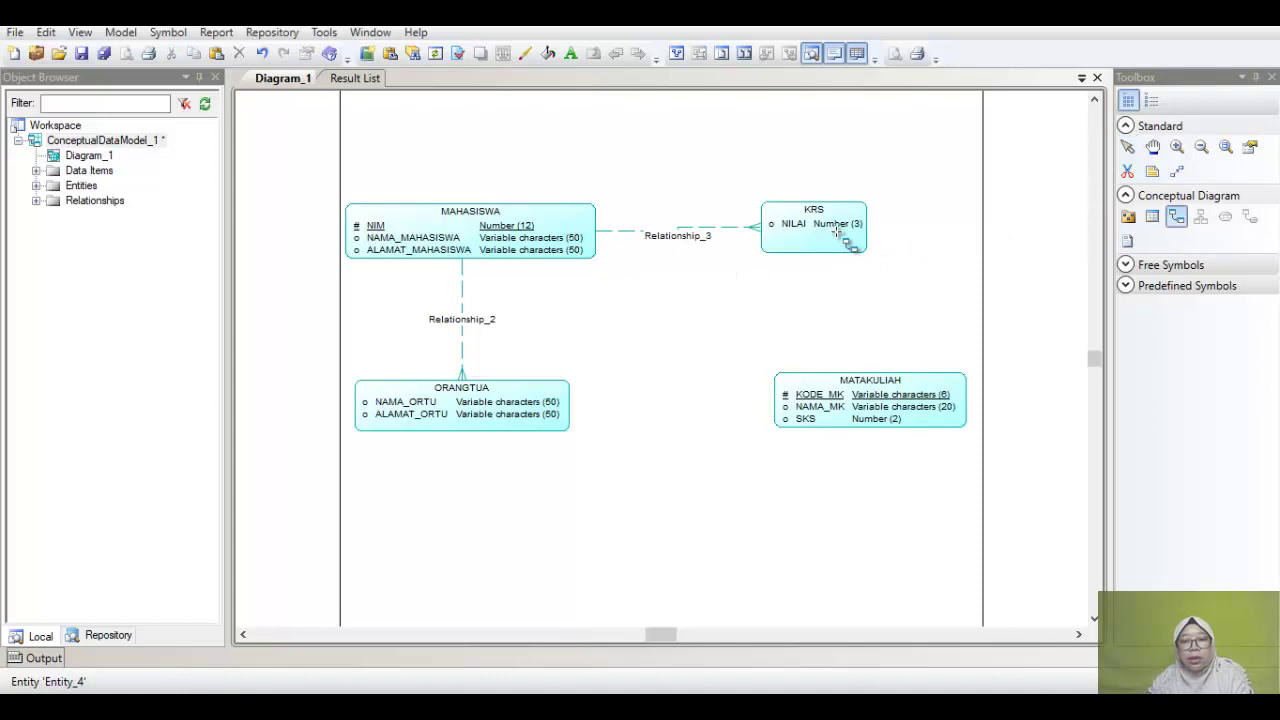
drag(810, 237, 848, 405)
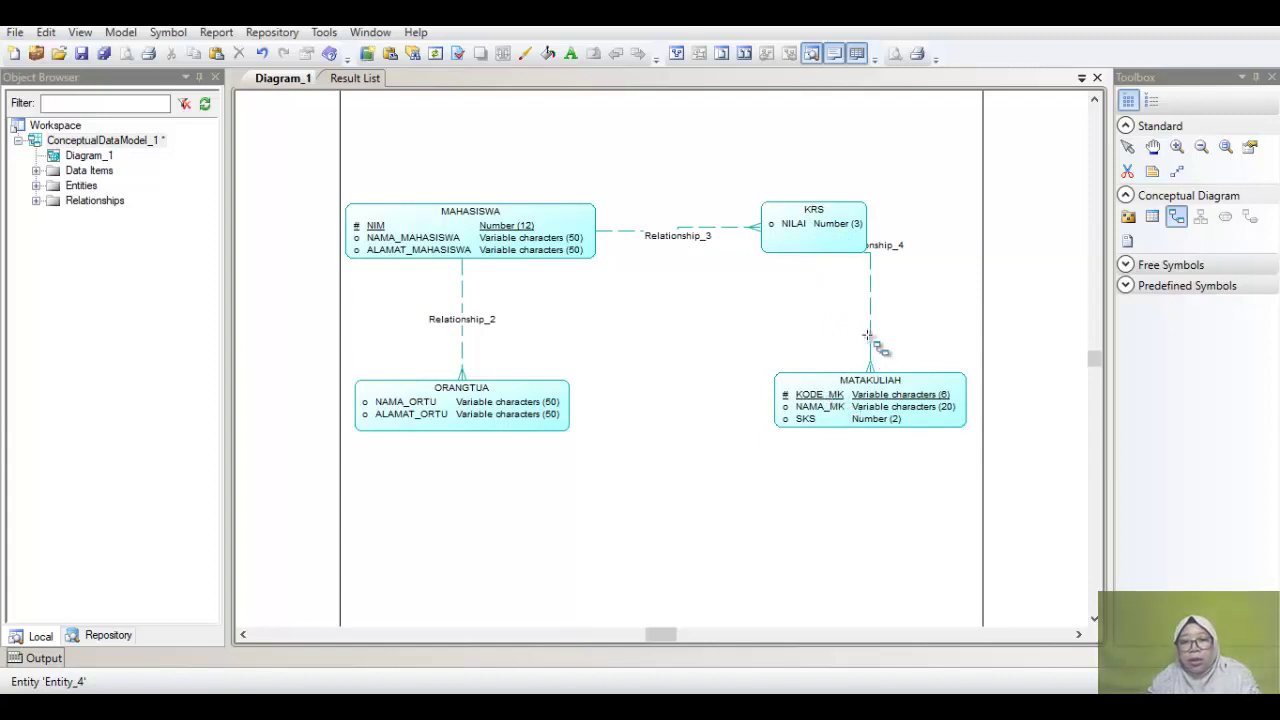
click(1179, 224)
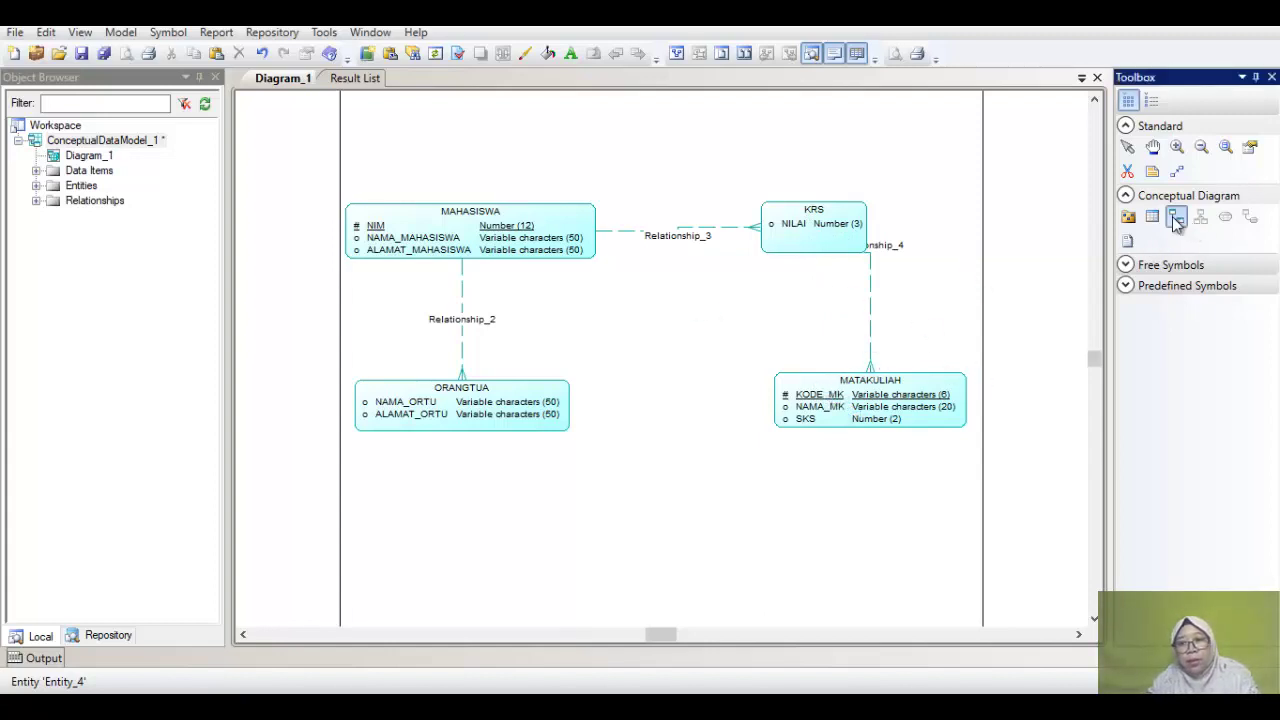
click(1127, 147)
drag(871, 325, 815, 290)
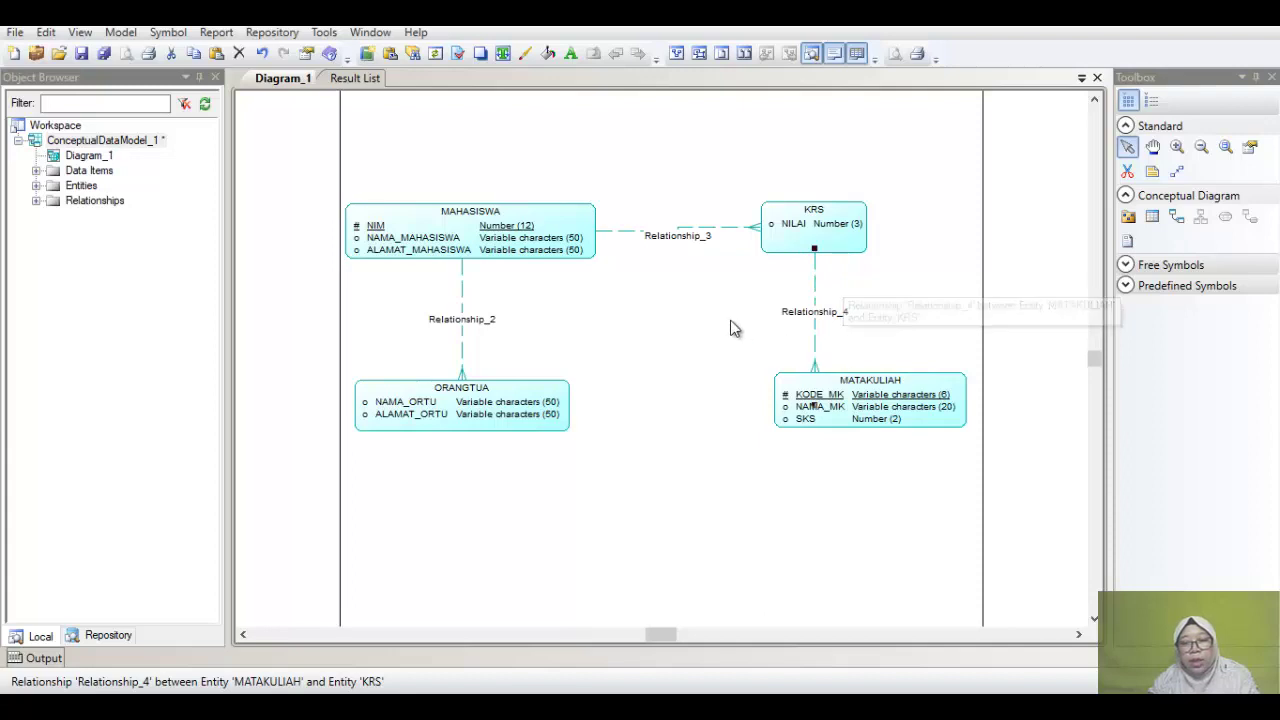
click(700, 232)
double_click(700, 234)
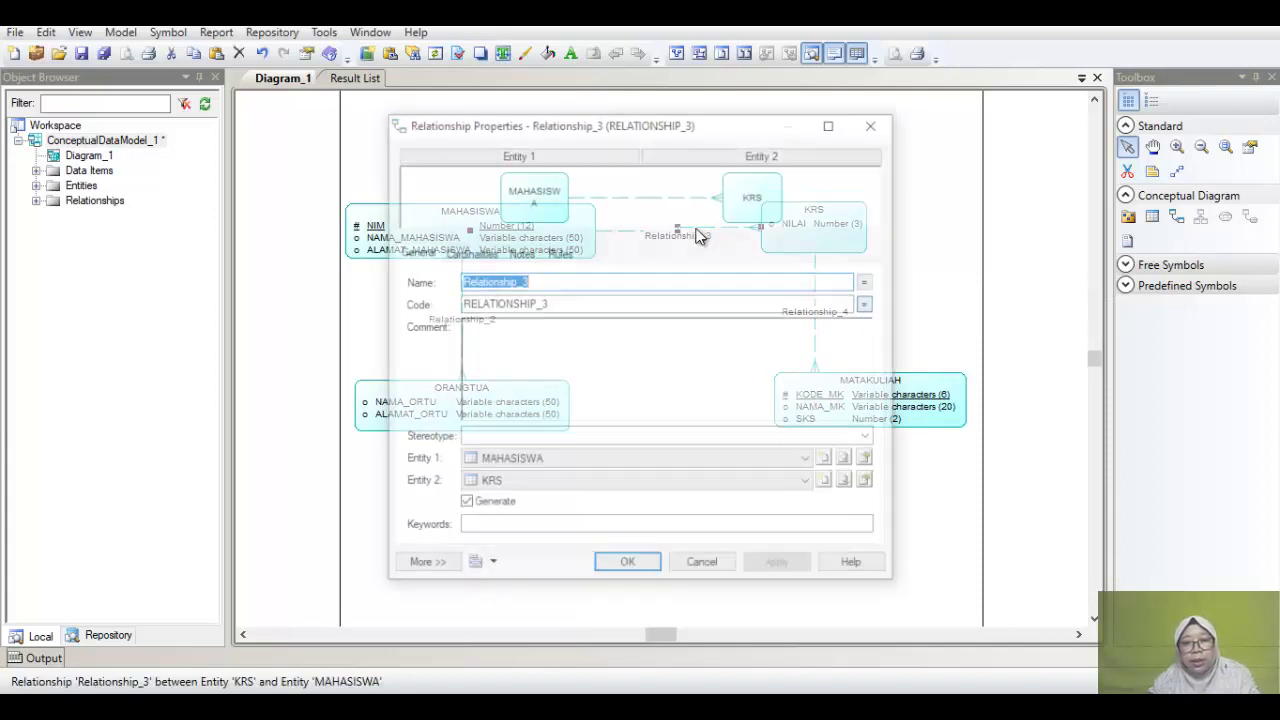
click(486, 258)
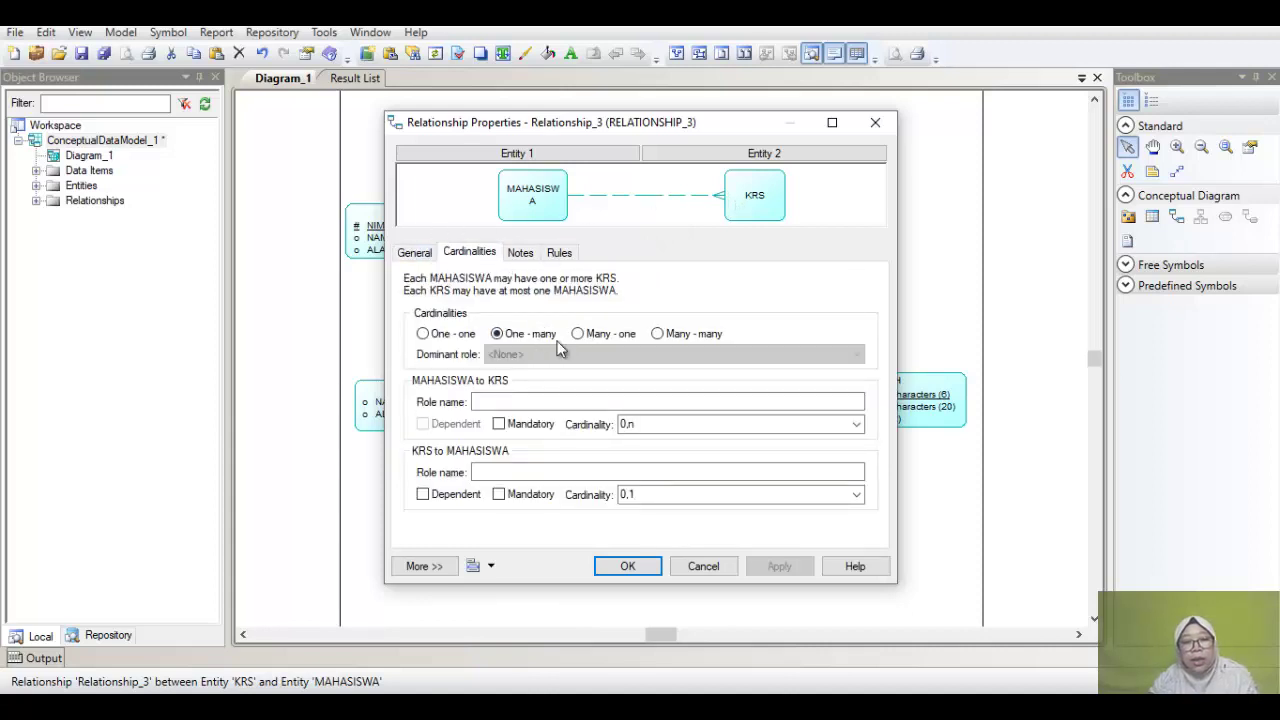
click(619, 336)
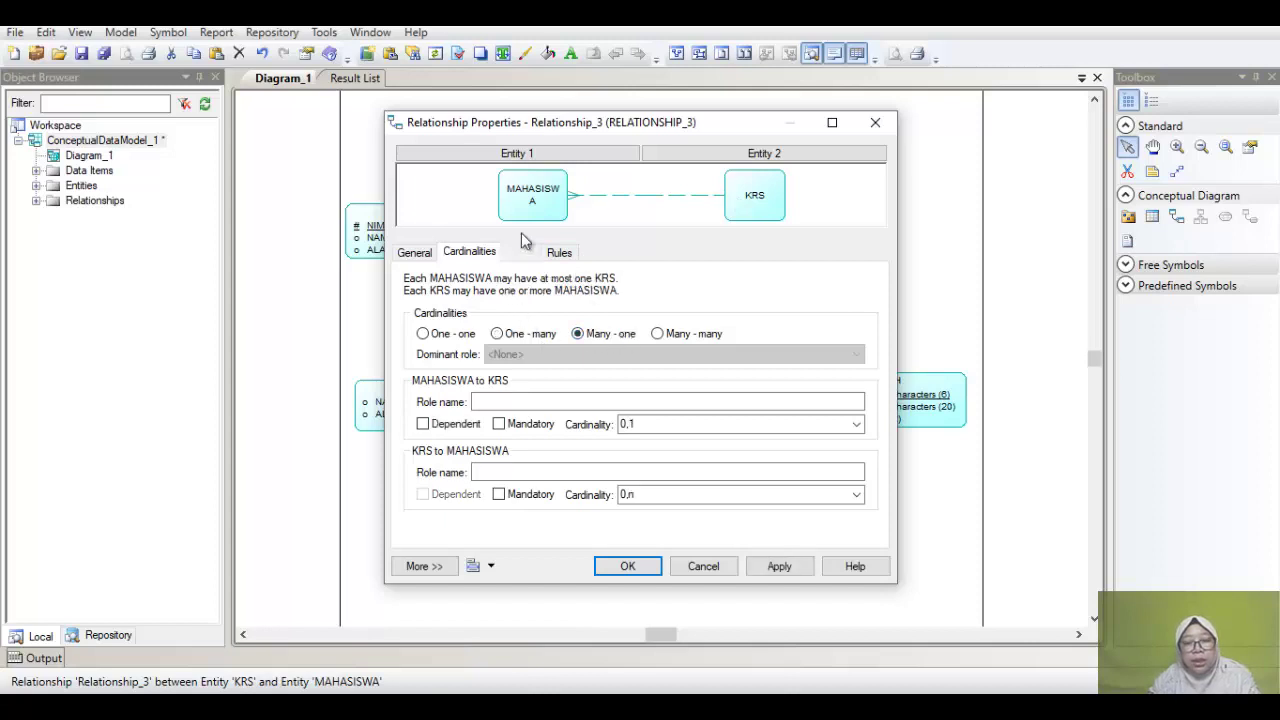
click(718, 569)
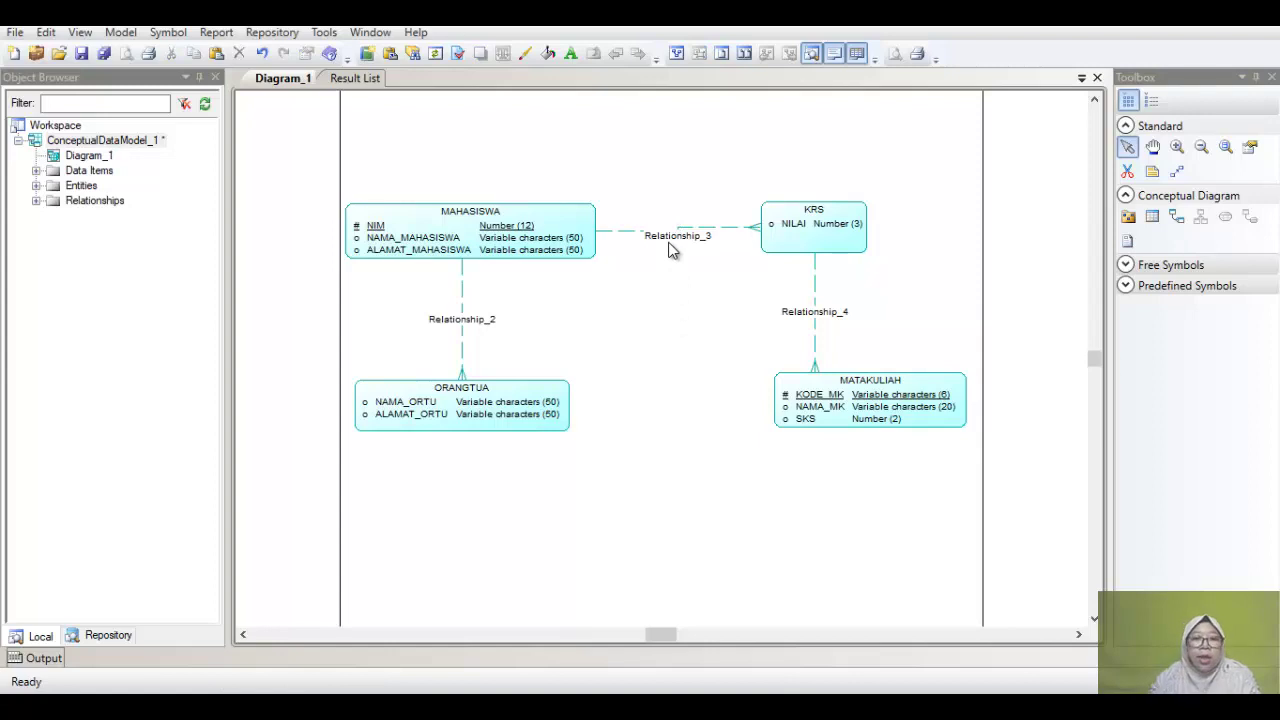
Step: Rename Relationship_2 to MEMILIKI and make ORANGTUA dependent on MAHASISWA (cardinality 1,1)
click(463, 331)
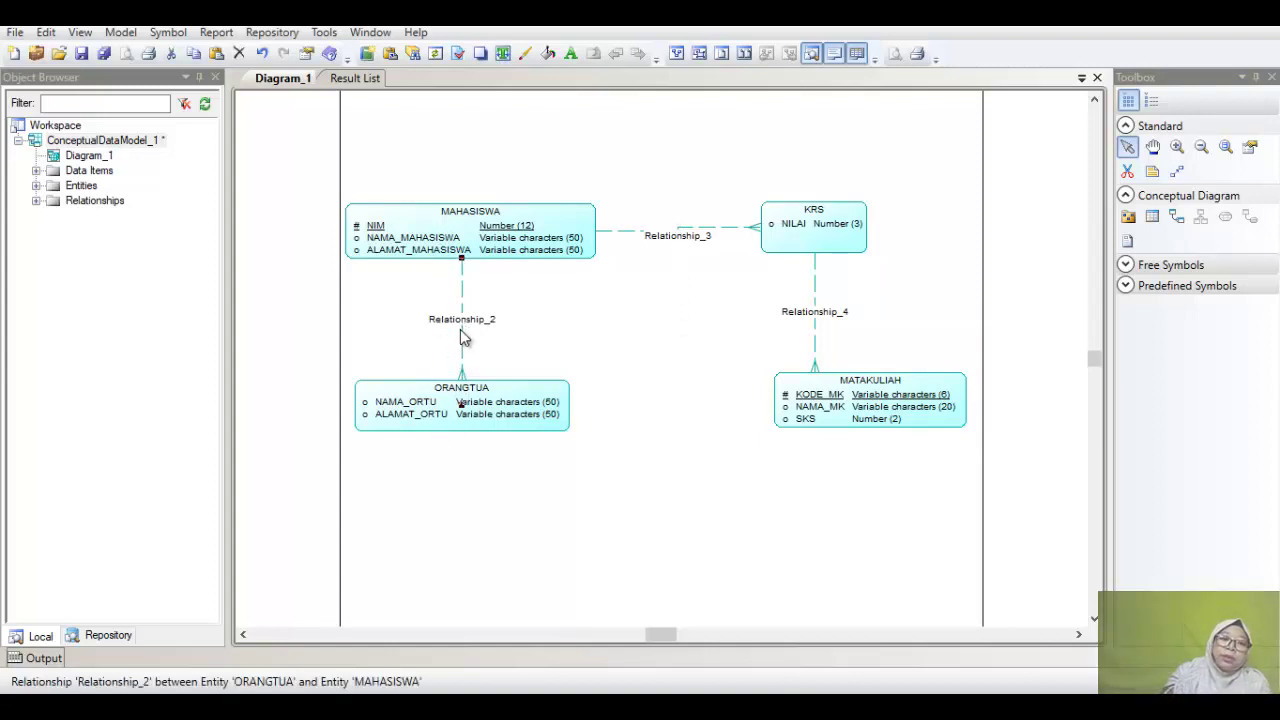
double_click(466, 328)
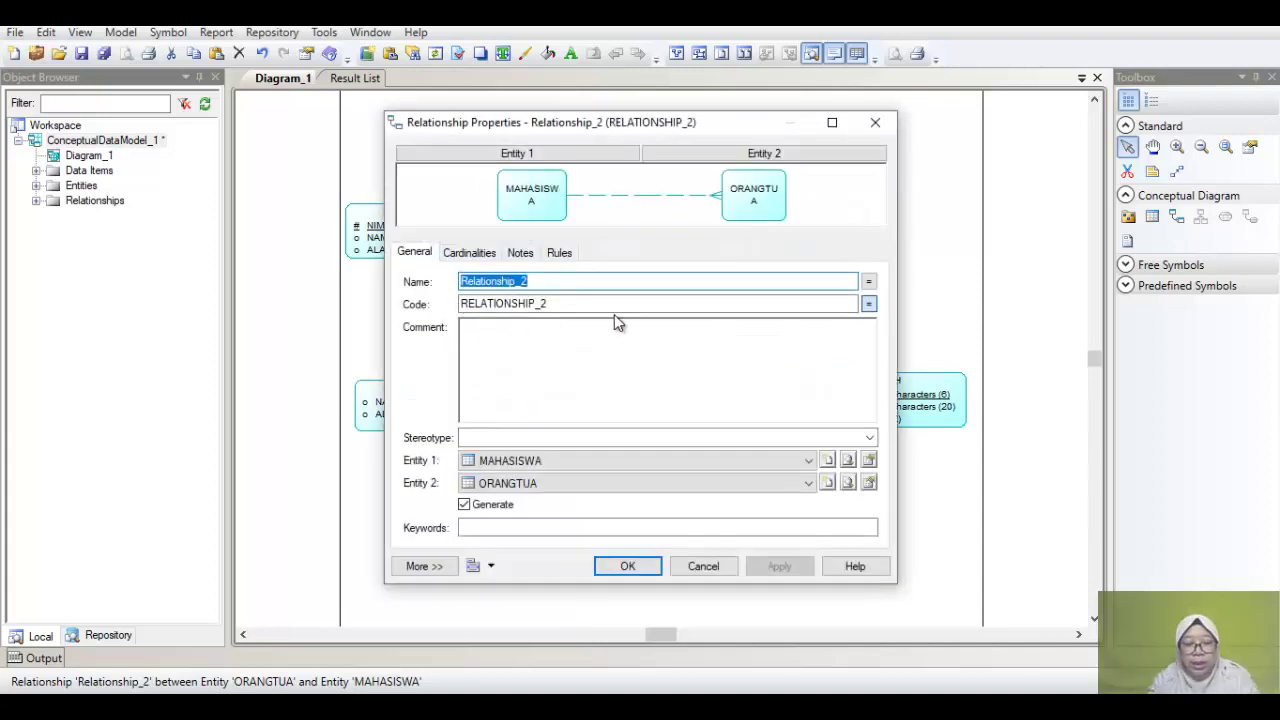
text(MEMILIKI)
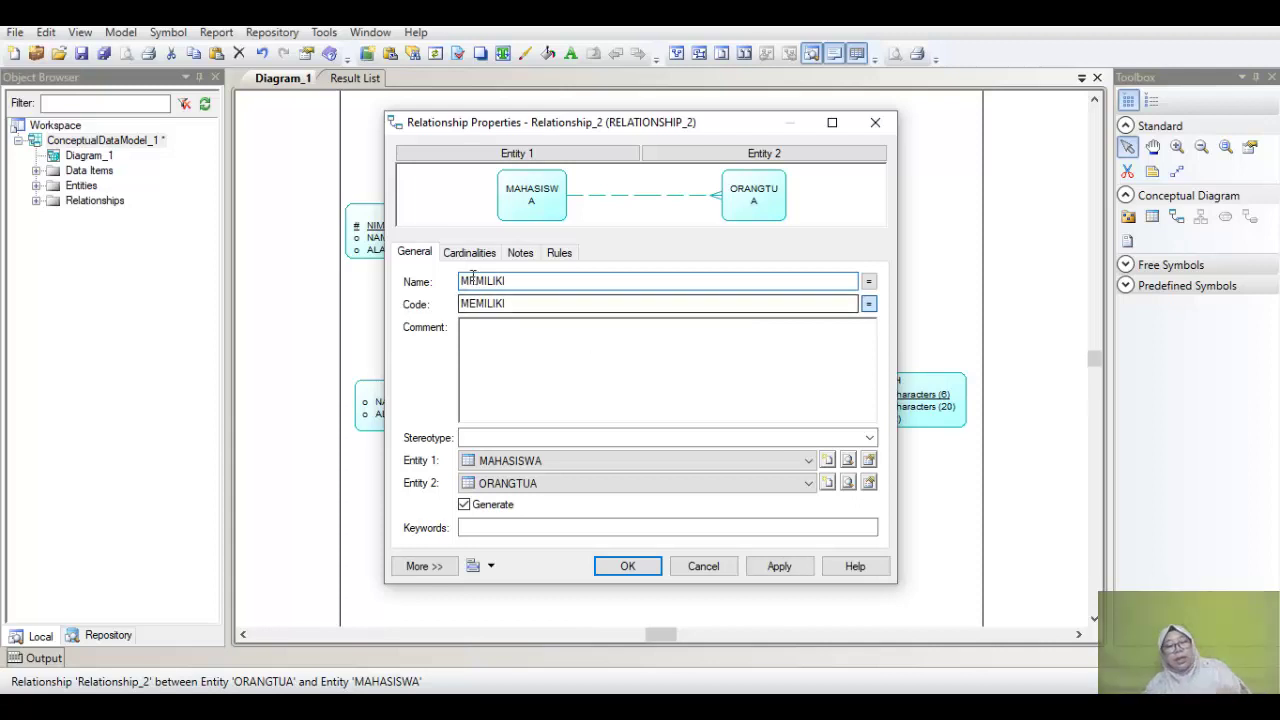
click(456, 252)
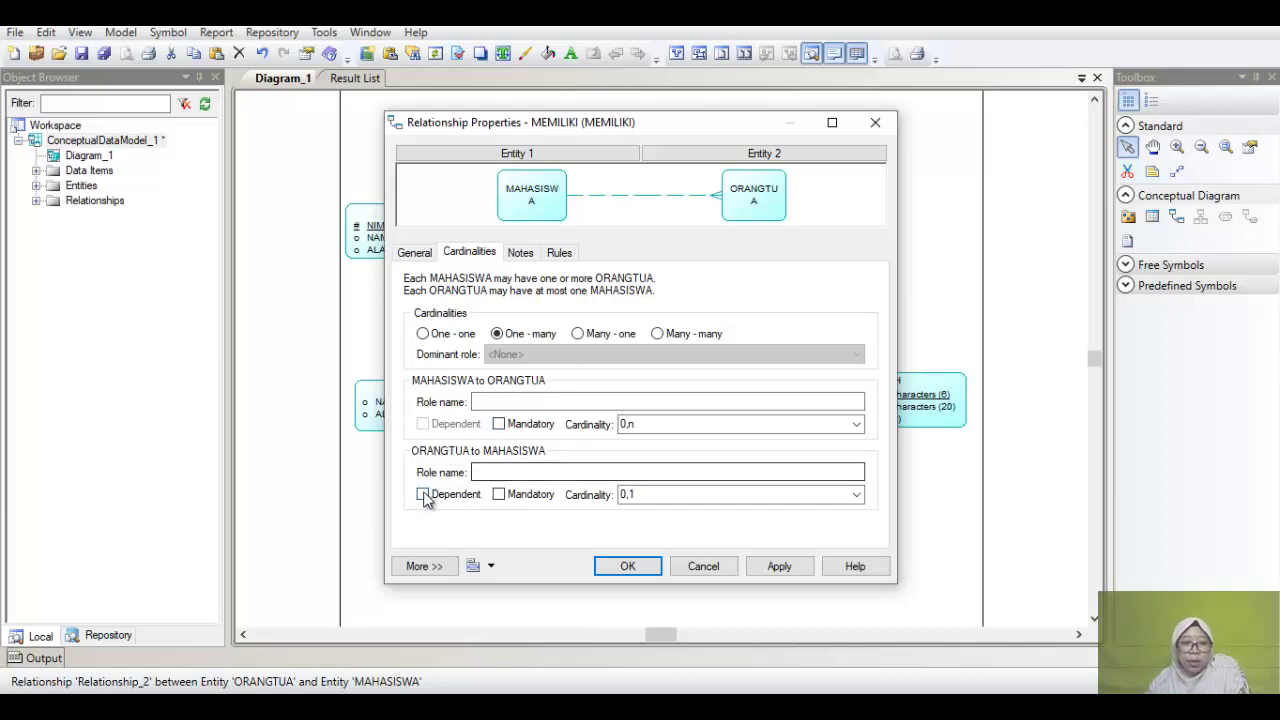
click(423, 494)
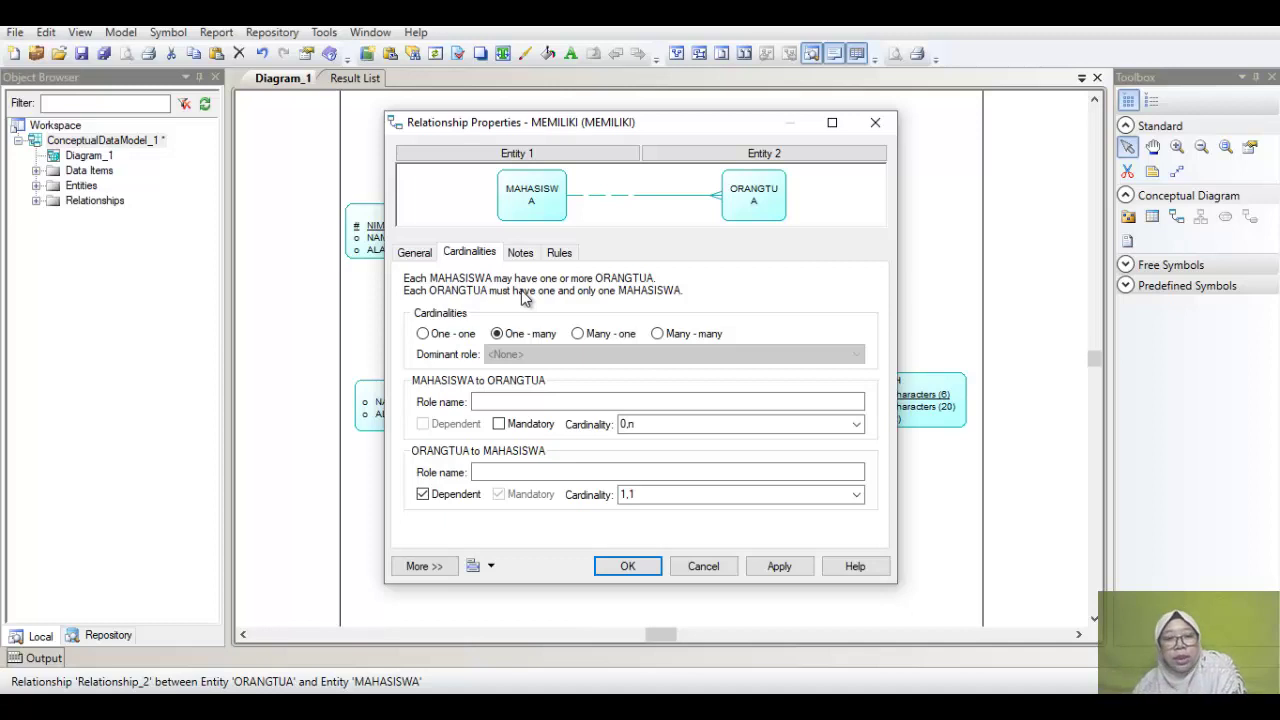
click(635, 572)
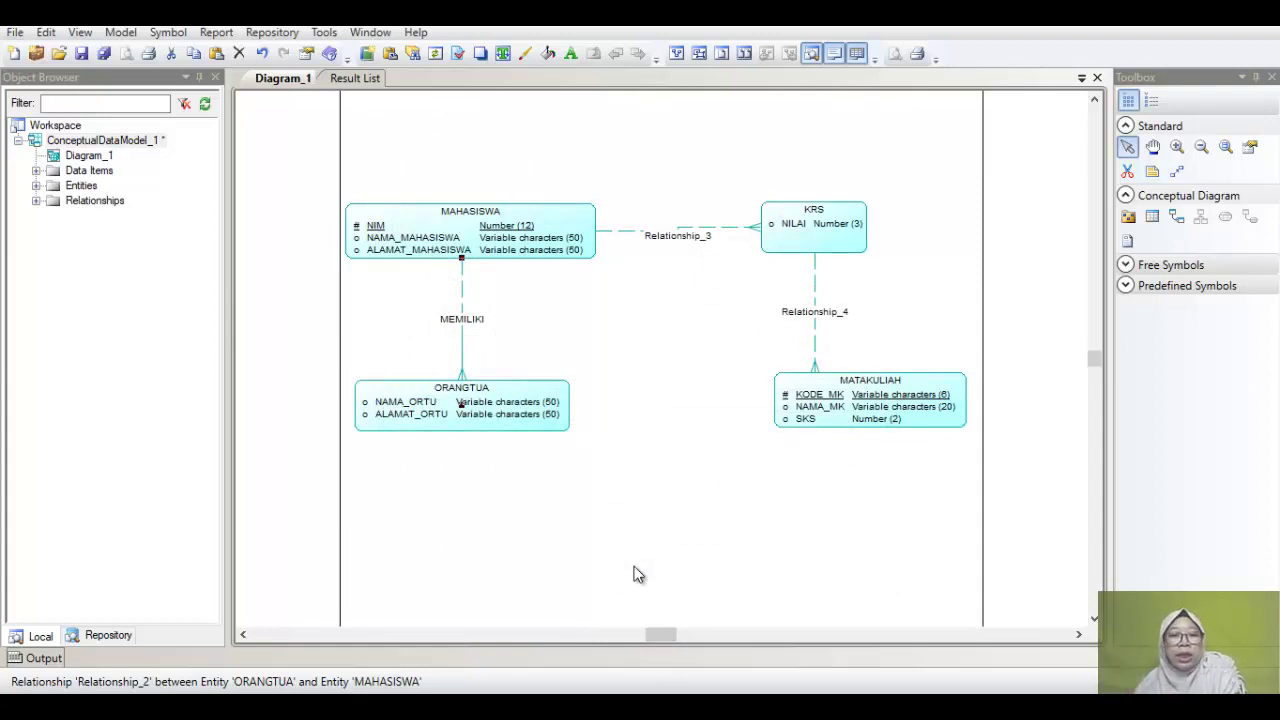
click(683, 236)
Step: Name the MAHASISWA–KRS relationship MENGAMBIL, one-to-many, with KRS dependent on MAHASISWA
double_click(683, 237)
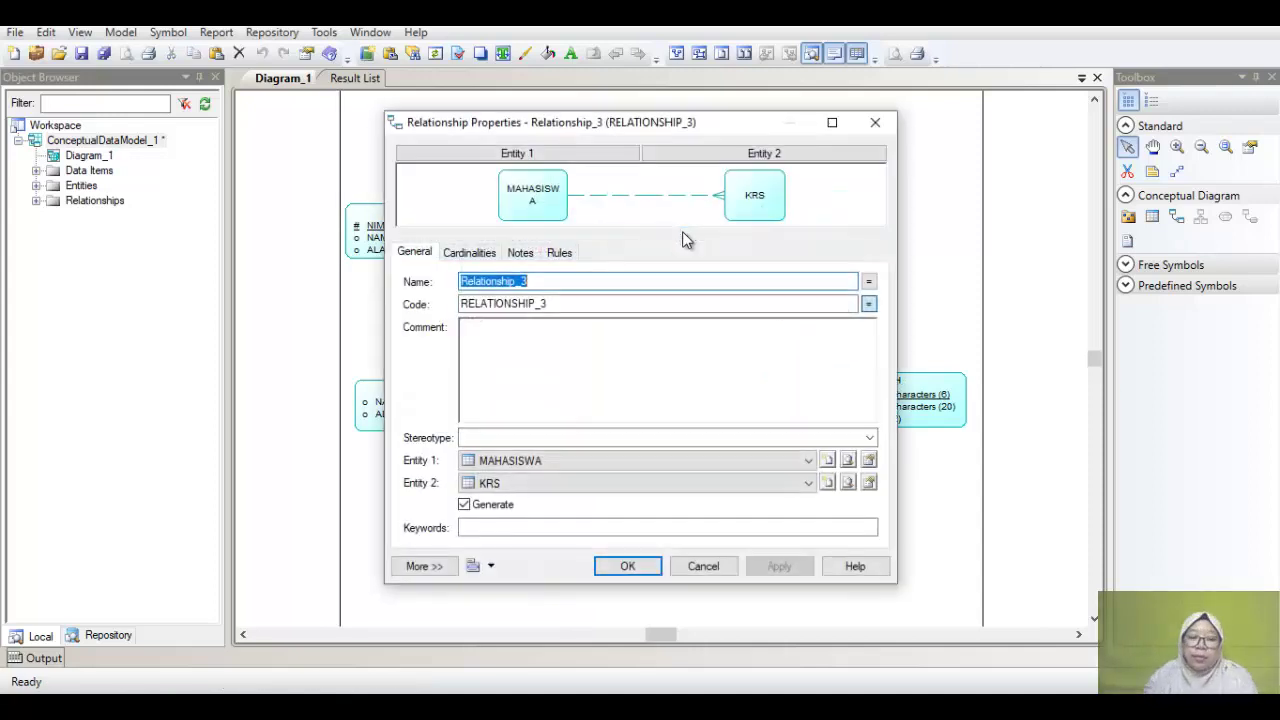
text(M)
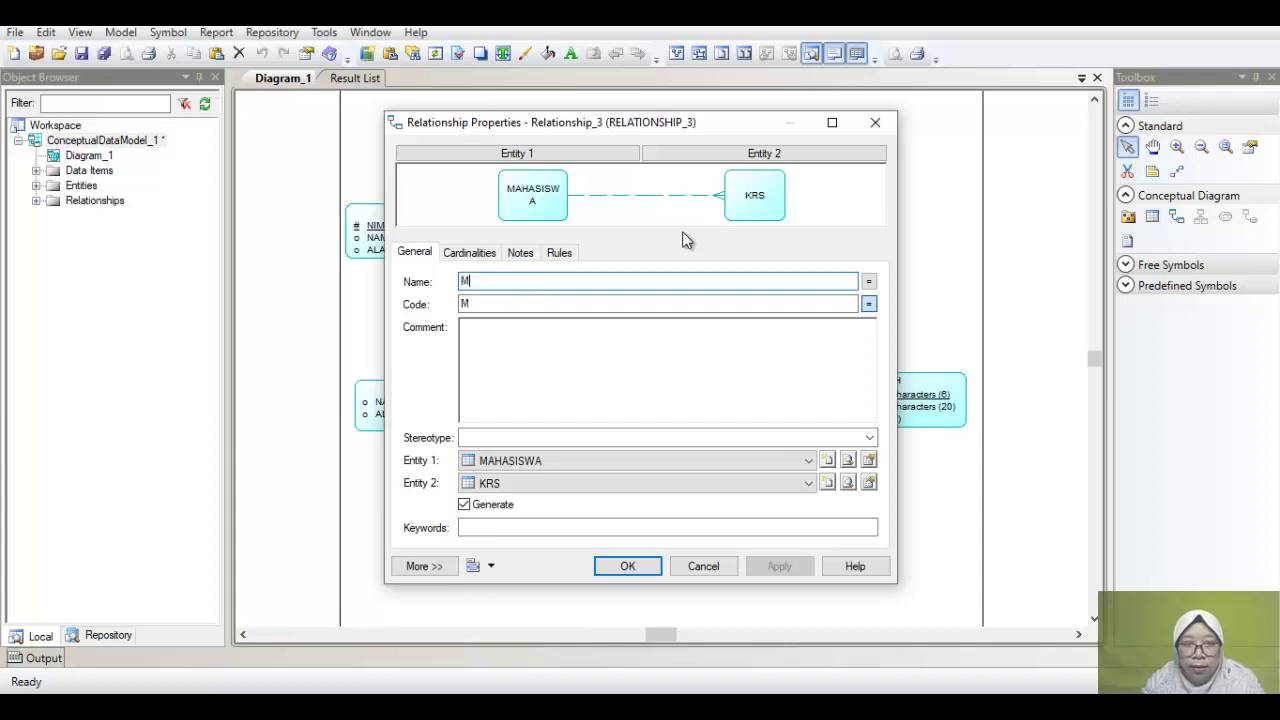
text(E)
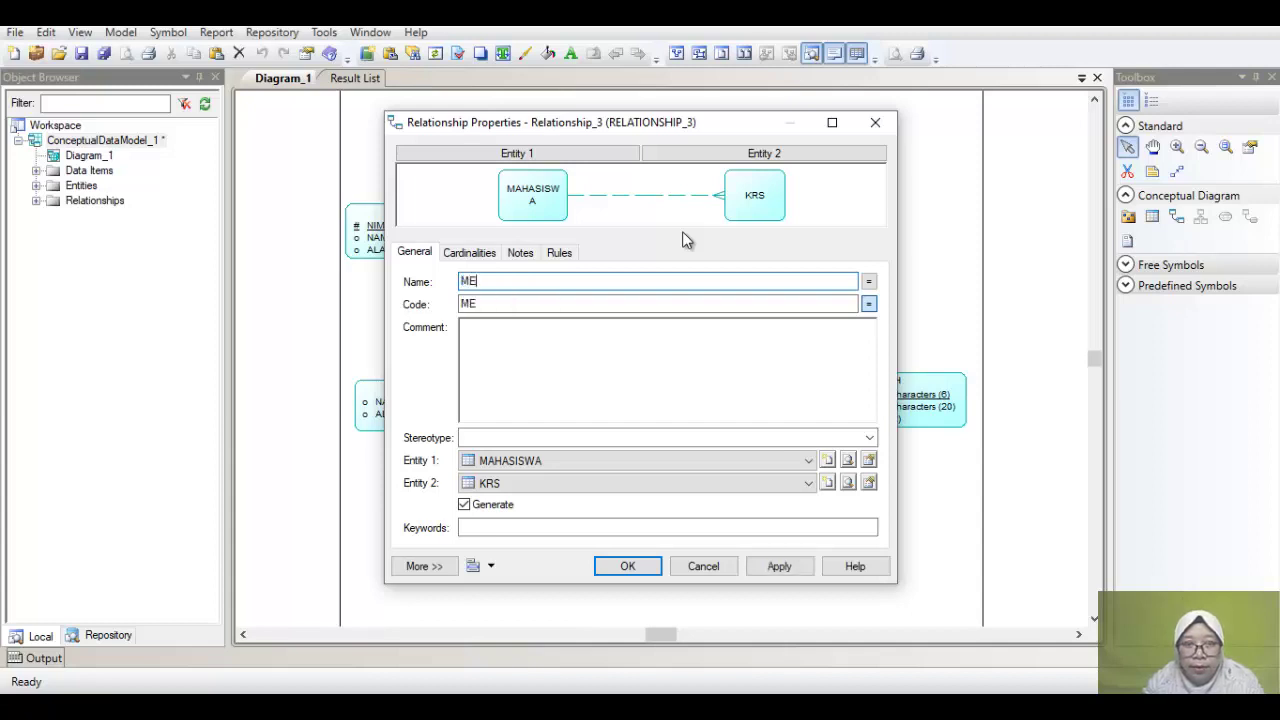
text(NGAMB)
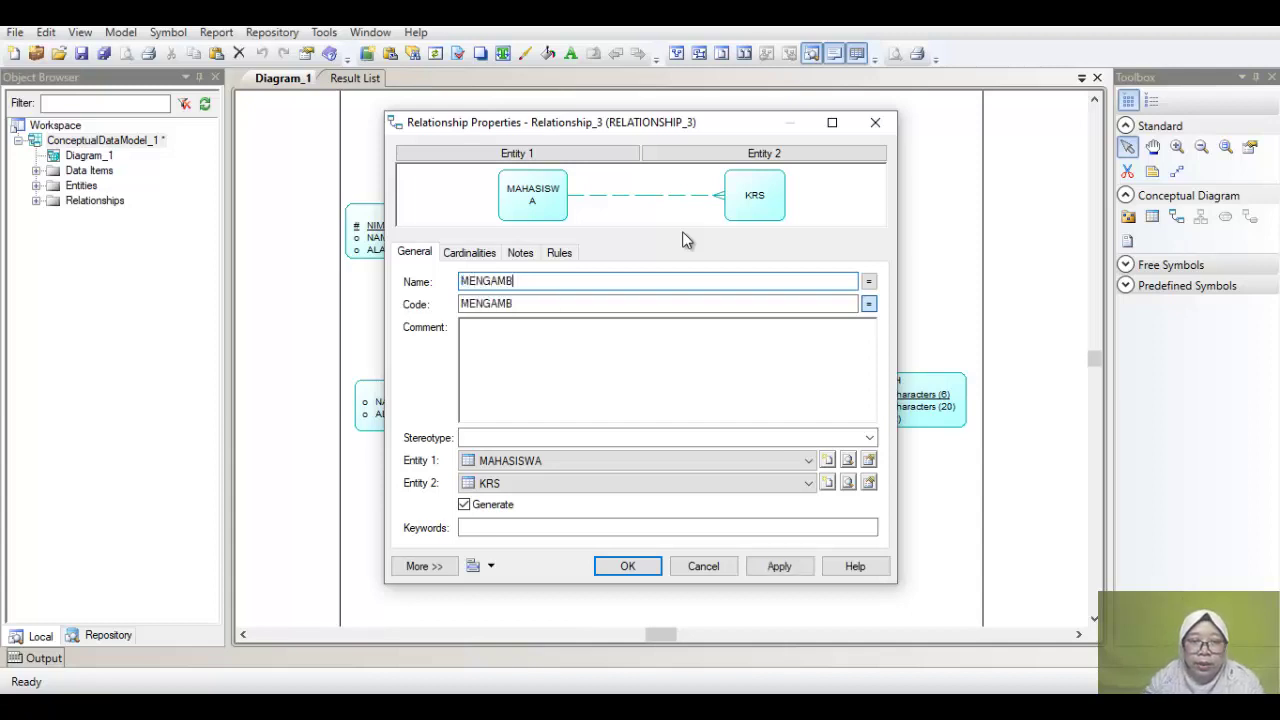
text(IL)
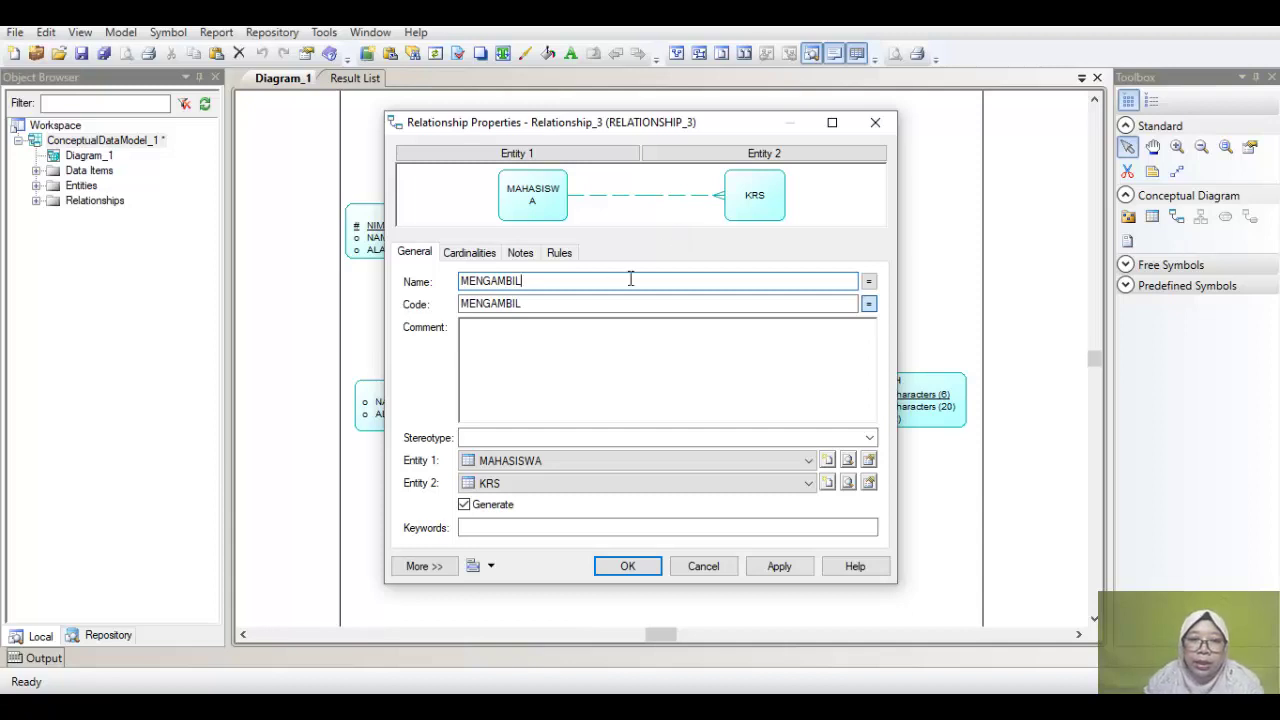
click(476, 258)
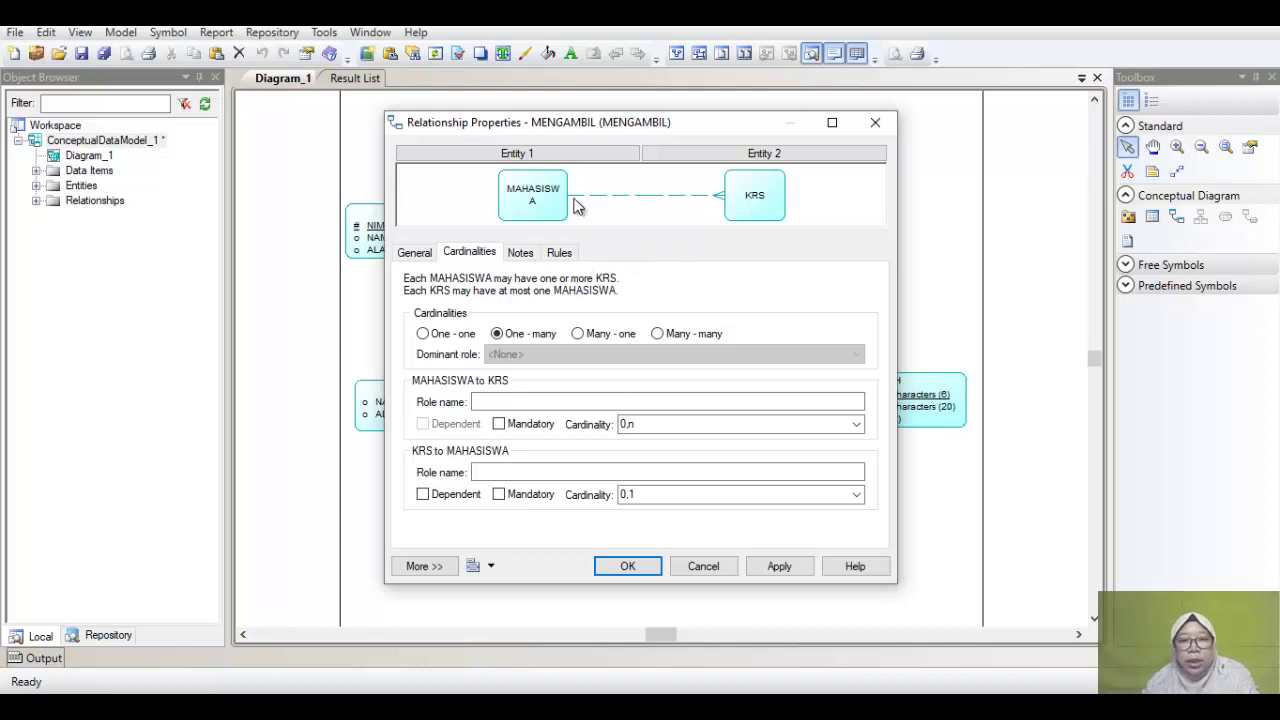
click(442, 497)
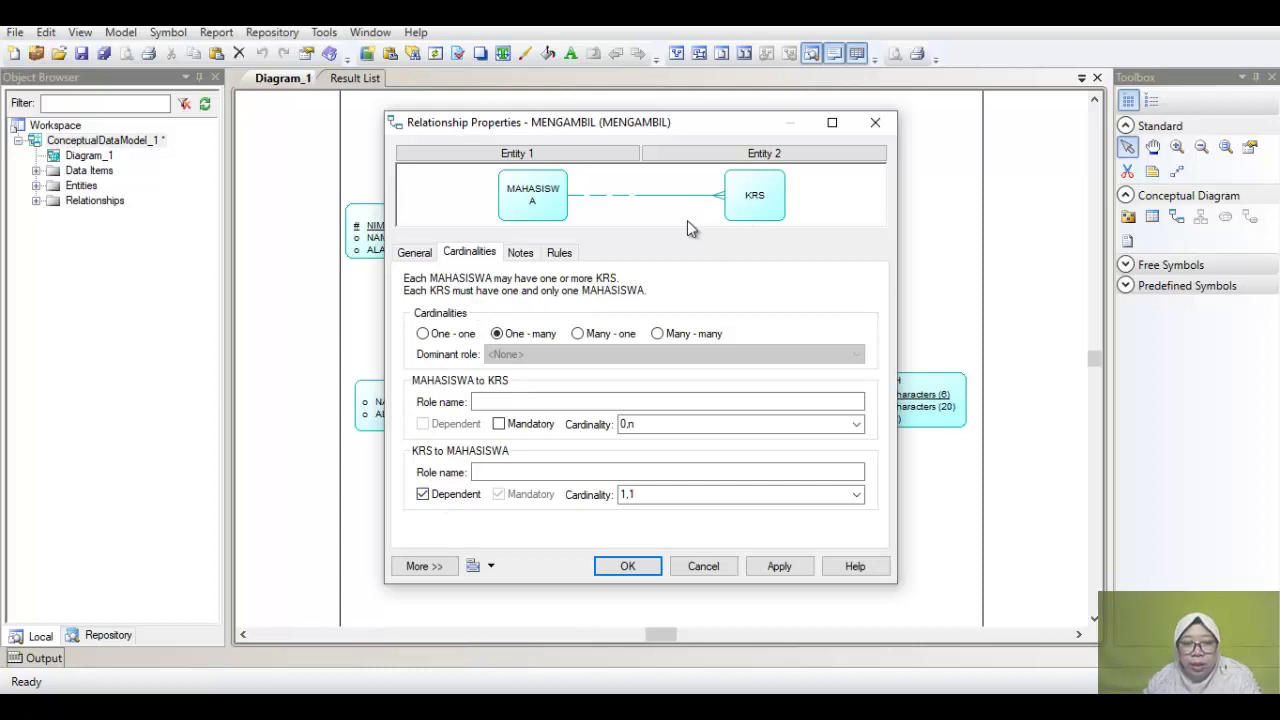
click(598, 337)
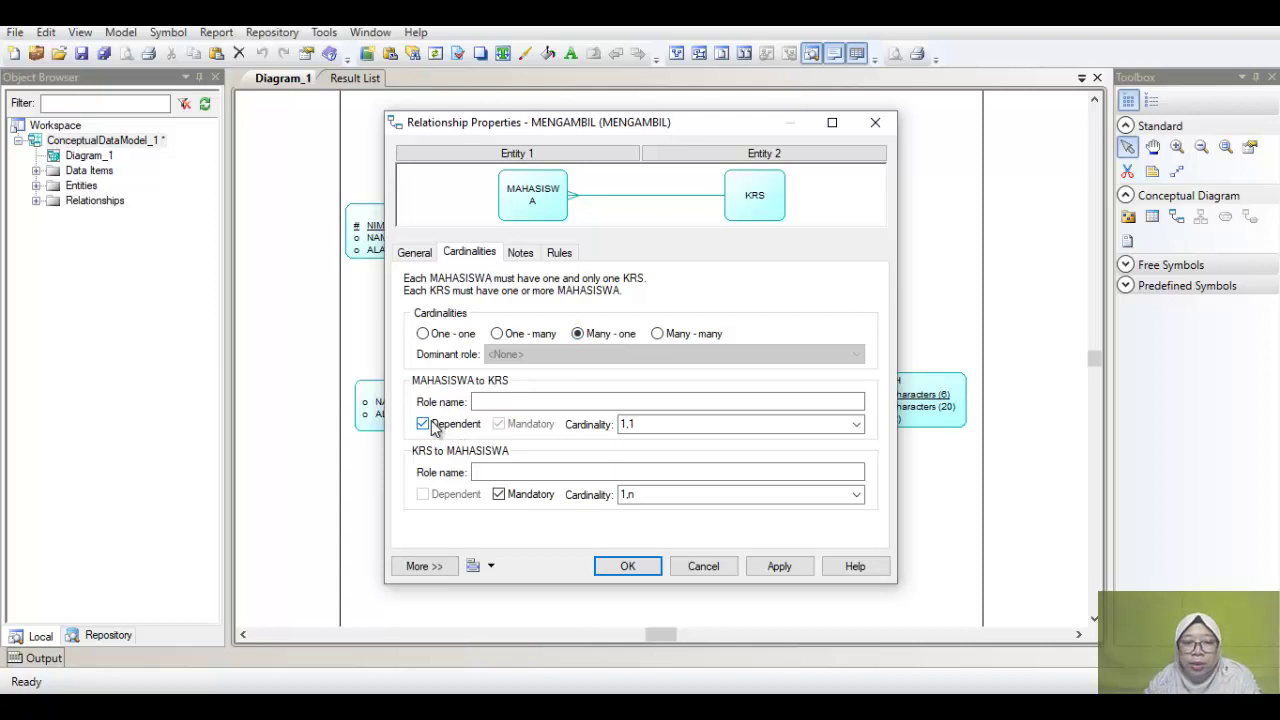
click(499, 336)
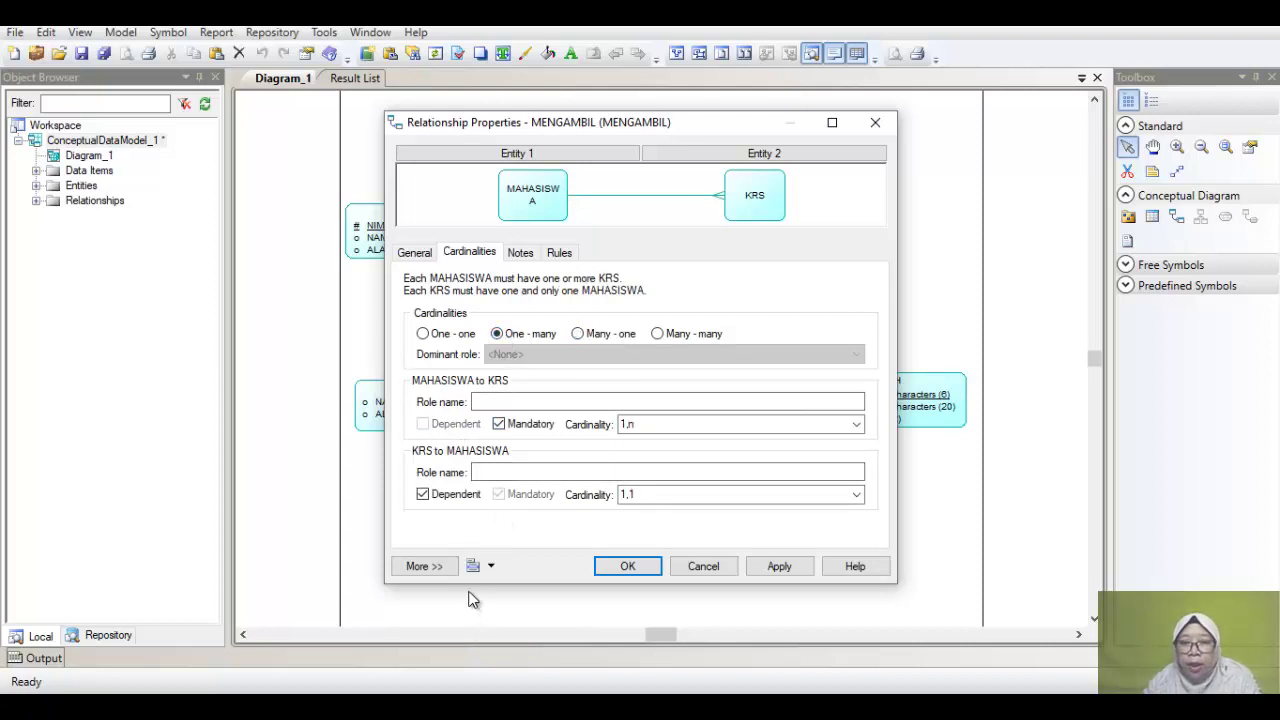
click(628, 566)
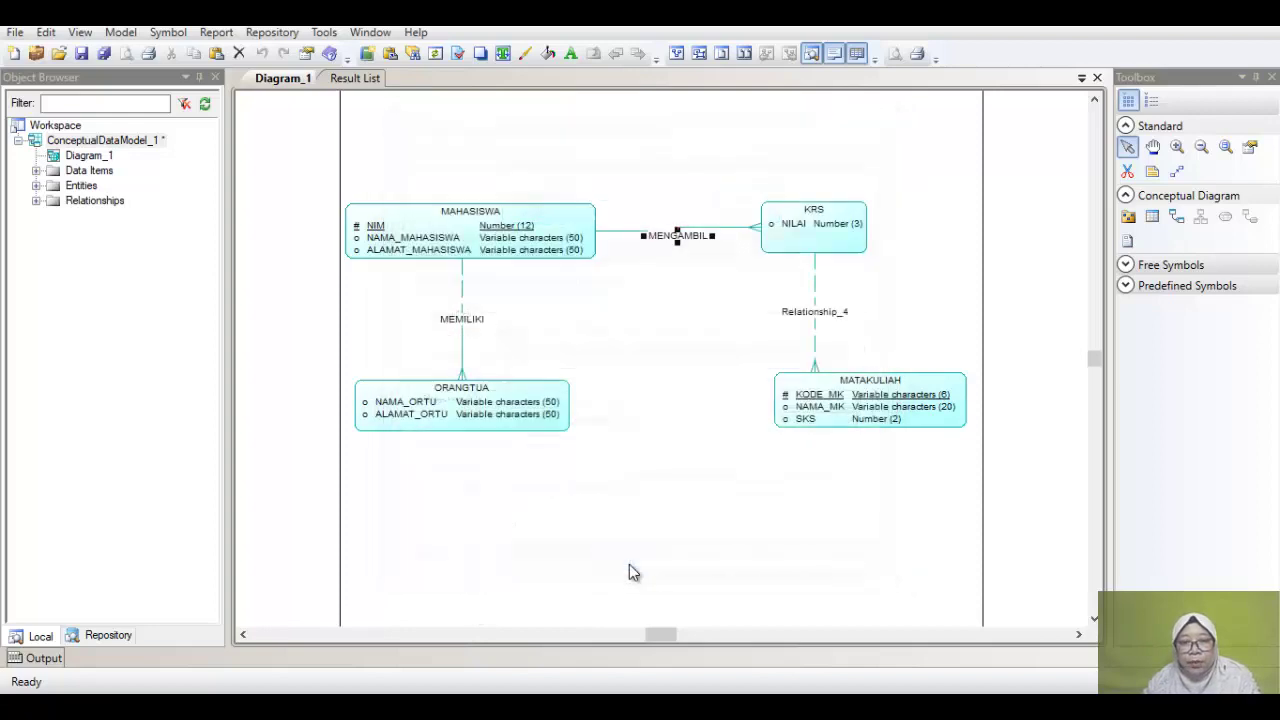
click(817, 318)
Step: Rename Relationship_4 to MEMILIH and make it many-to-one with KRS dependent on MATAKULIAH
double_click(817, 318)
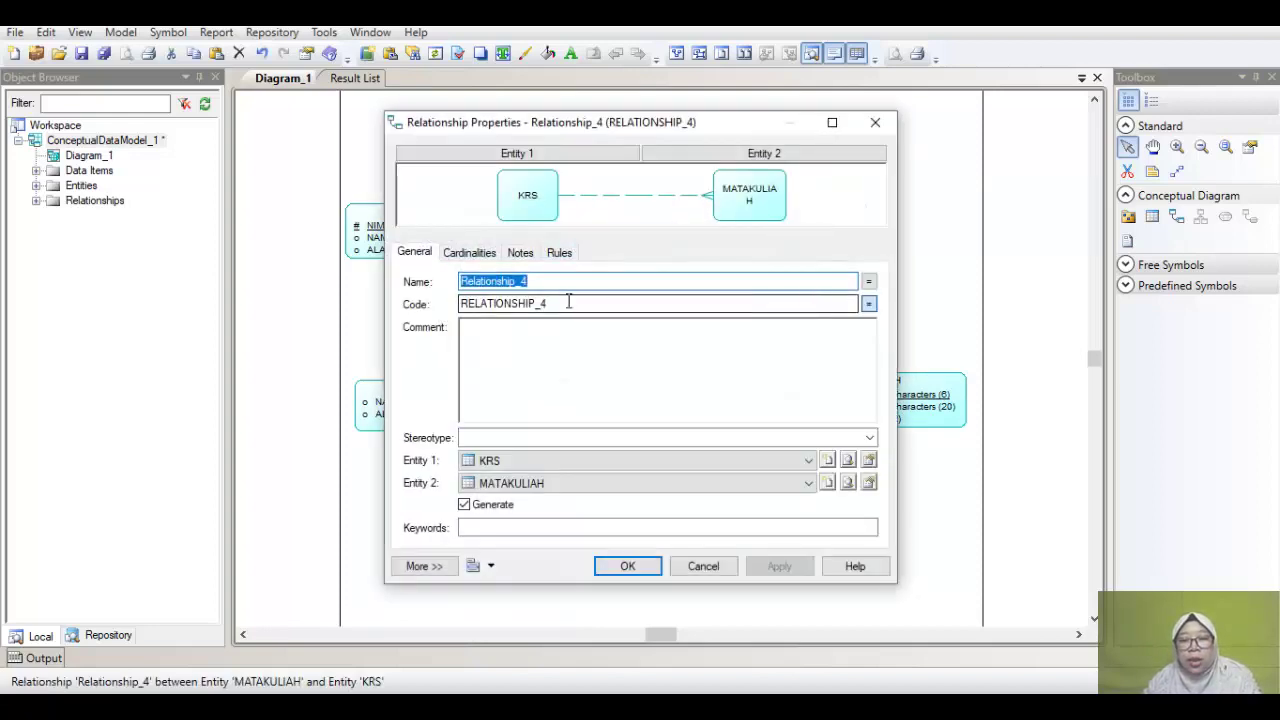
text(MEMILIH)
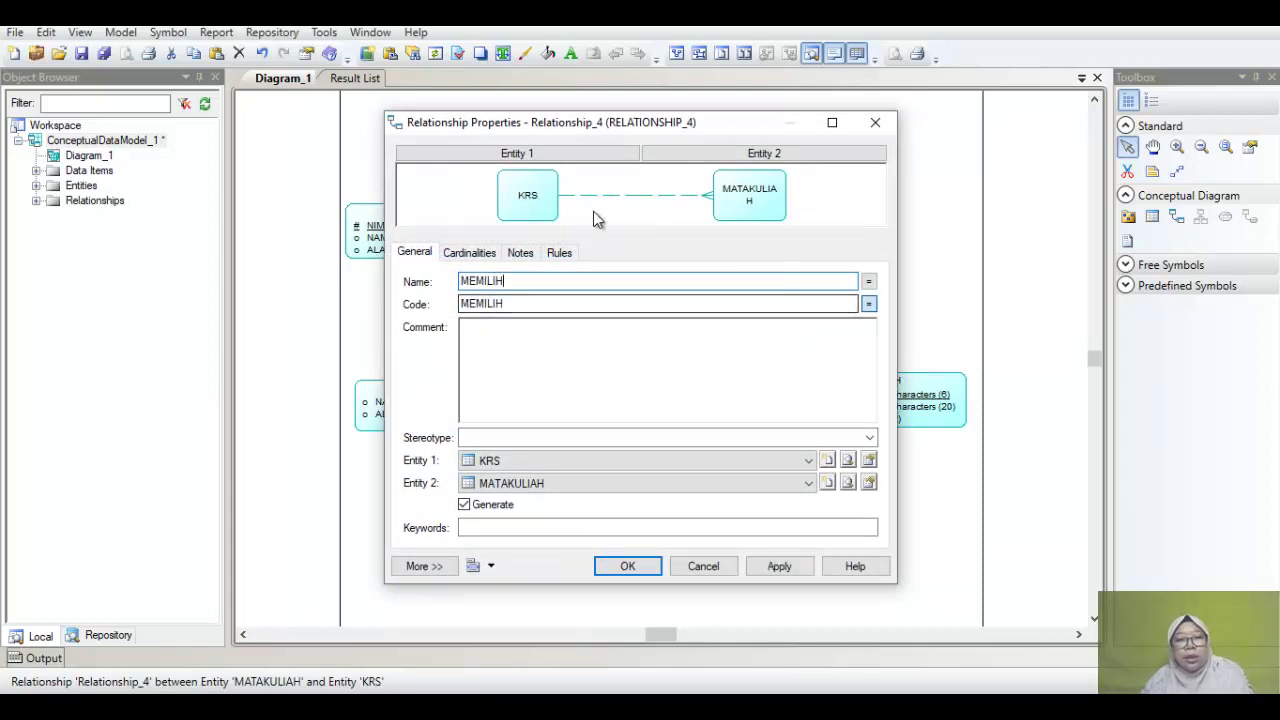
click(483, 256)
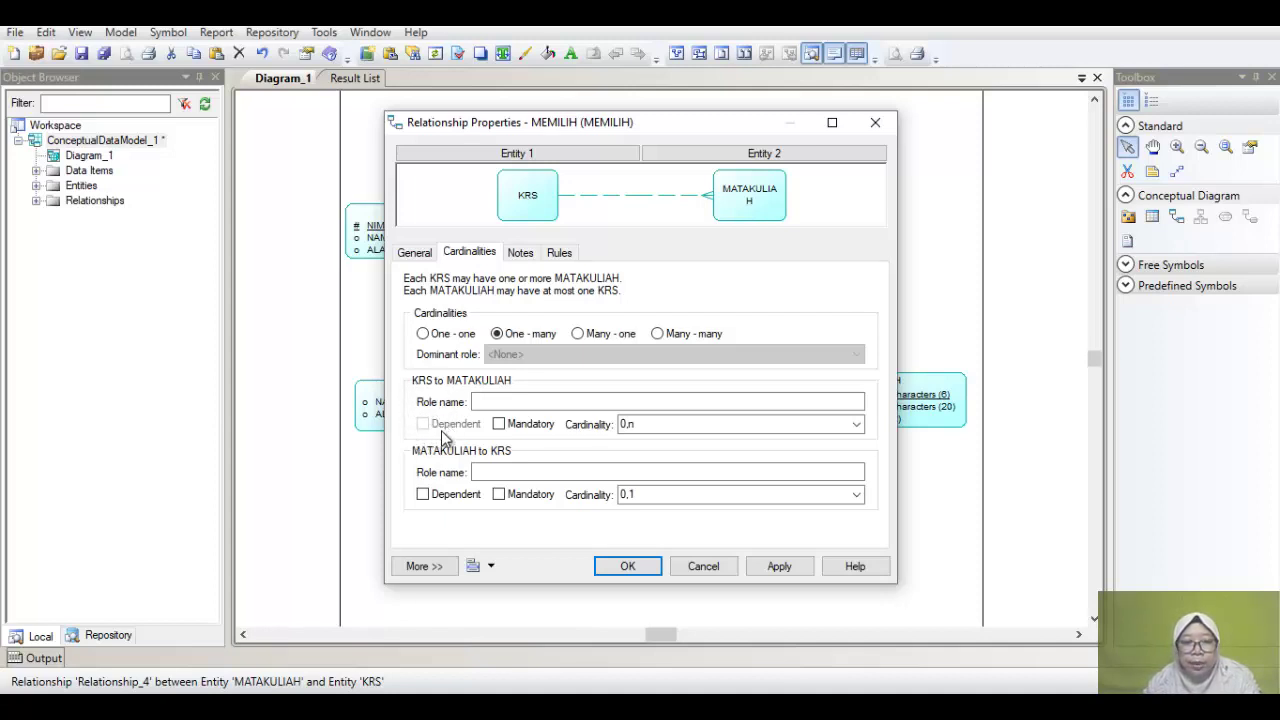
click(592, 337)
click(423, 425)
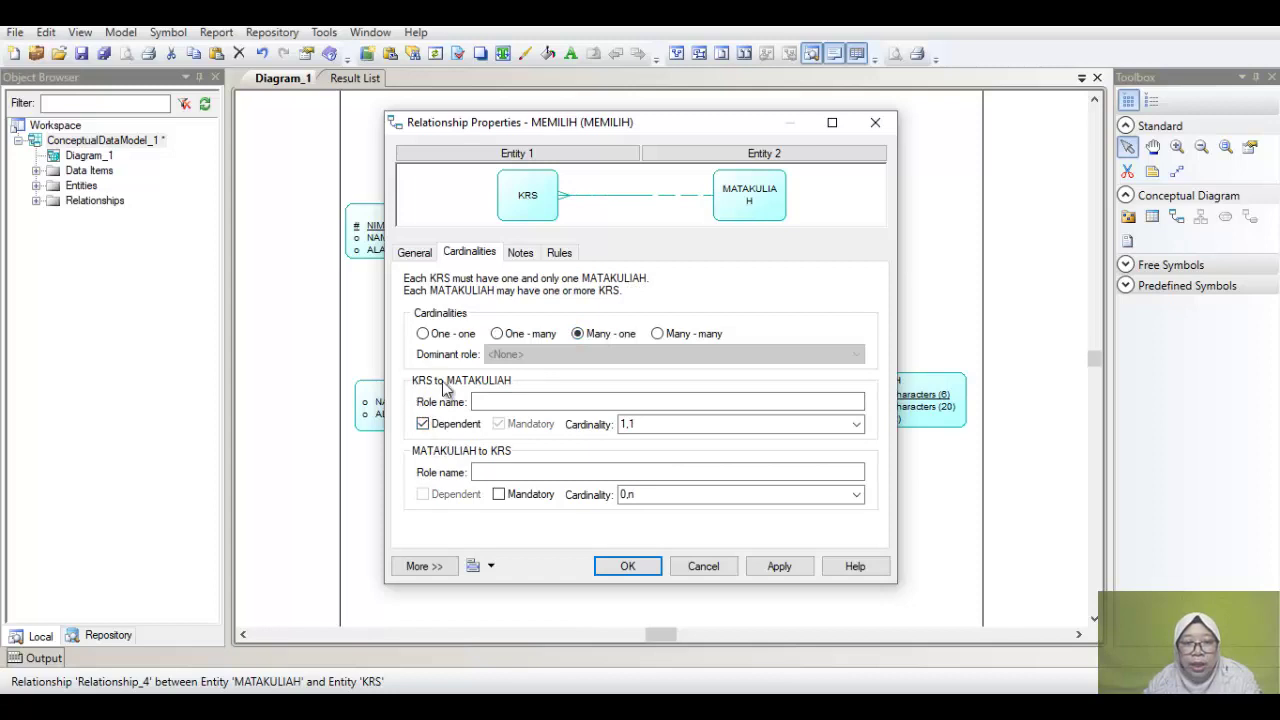
click(625, 565)
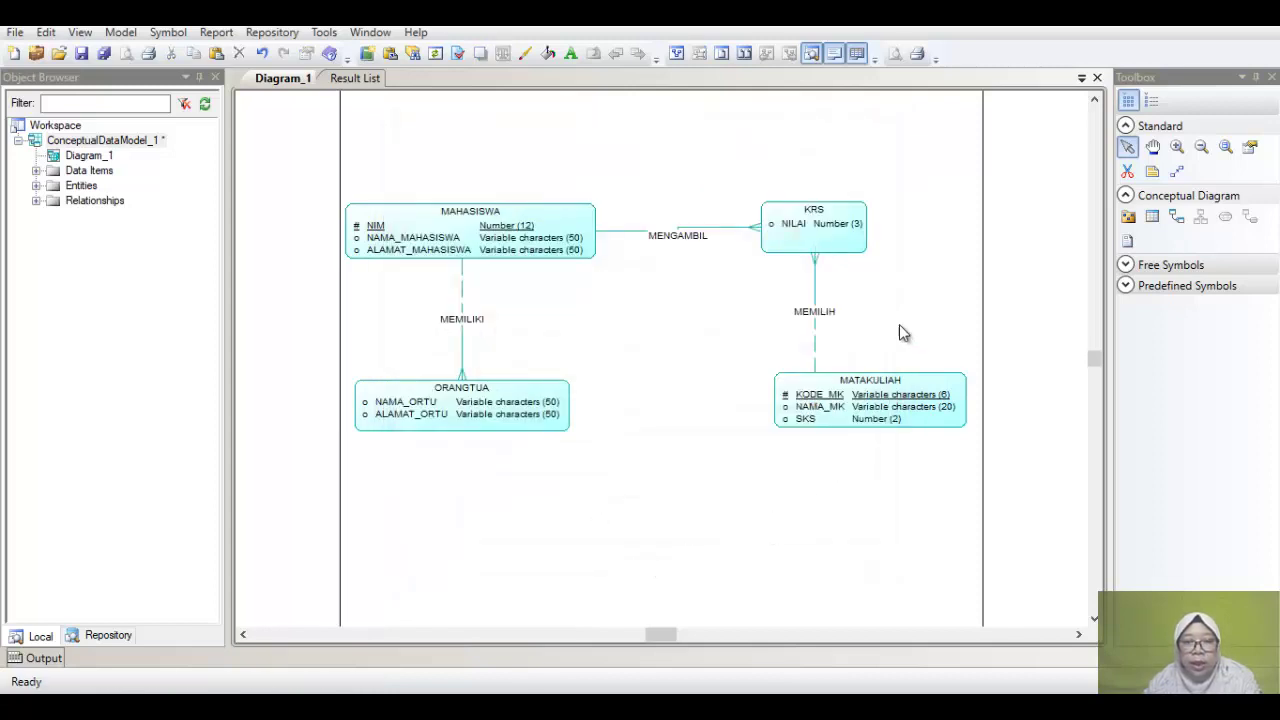
Step: Nudge KRS down and left, and place MATAKULIAH to the left beneath it
drag(289, 175, 1020, 451)
click(740, 500)
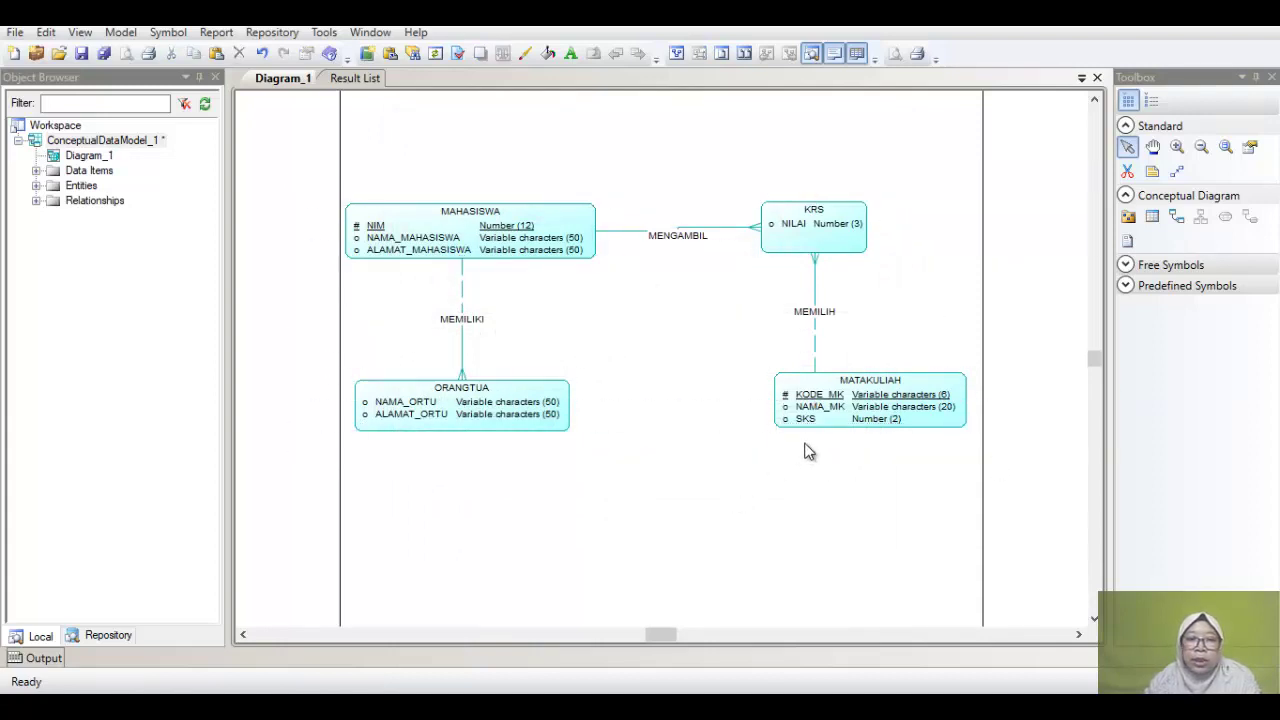
drag(802, 224, 811, 251)
drag(830, 394, 753, 391)
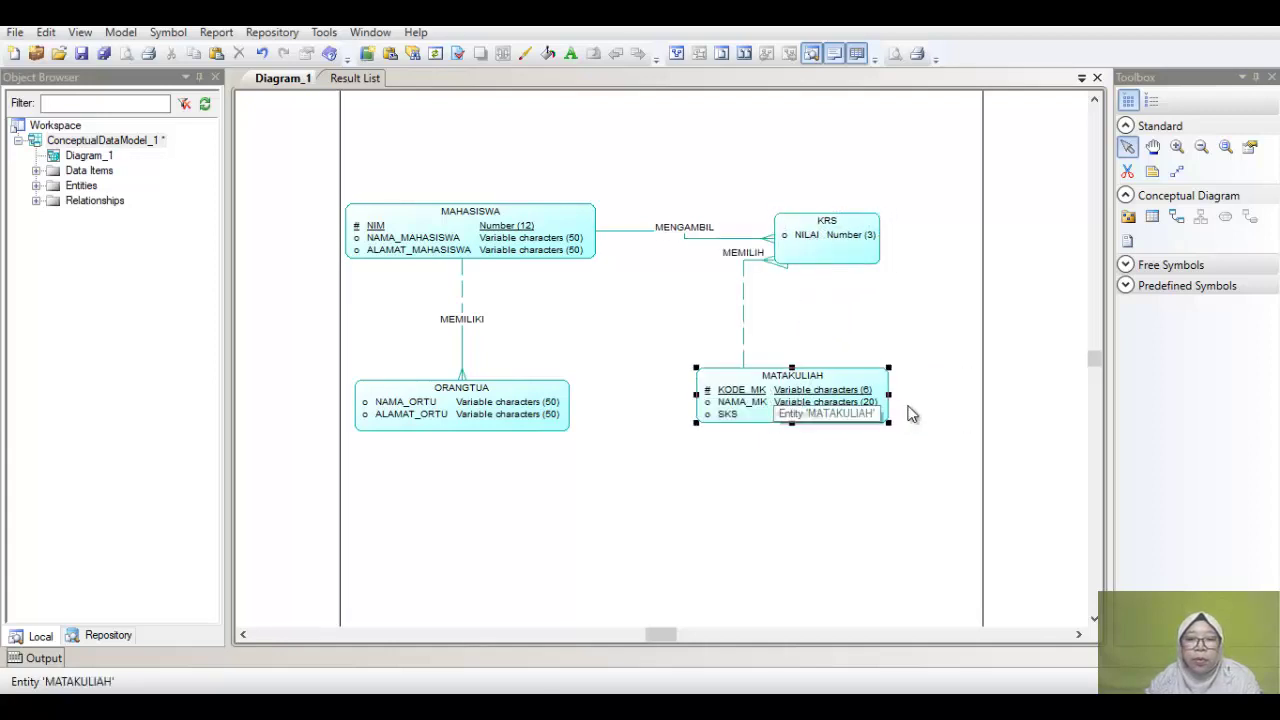
click(754, 341)
Step: Straighten the MEMILIH link up to KRS and leave nothing selected
click(747, 311)
drag(747, 311, 842, 330)
click(940, 305)
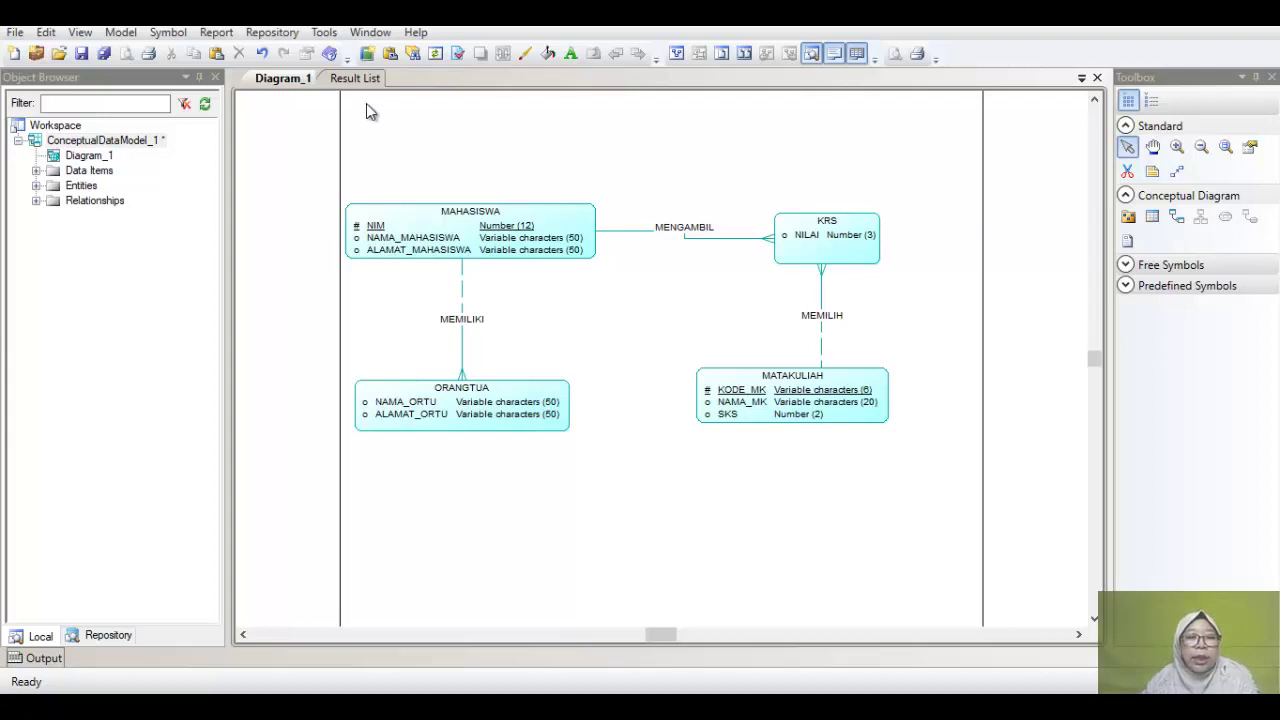
drag(284, 166, 945, 486)
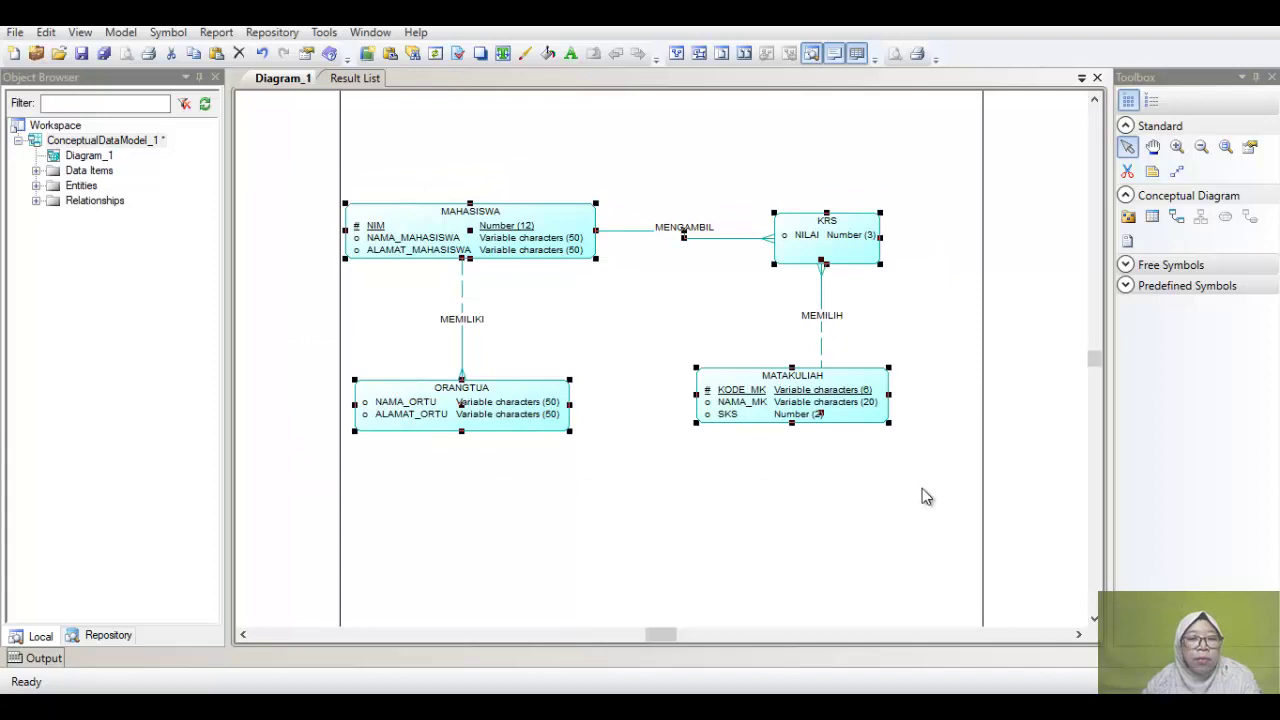
click(751, 517)
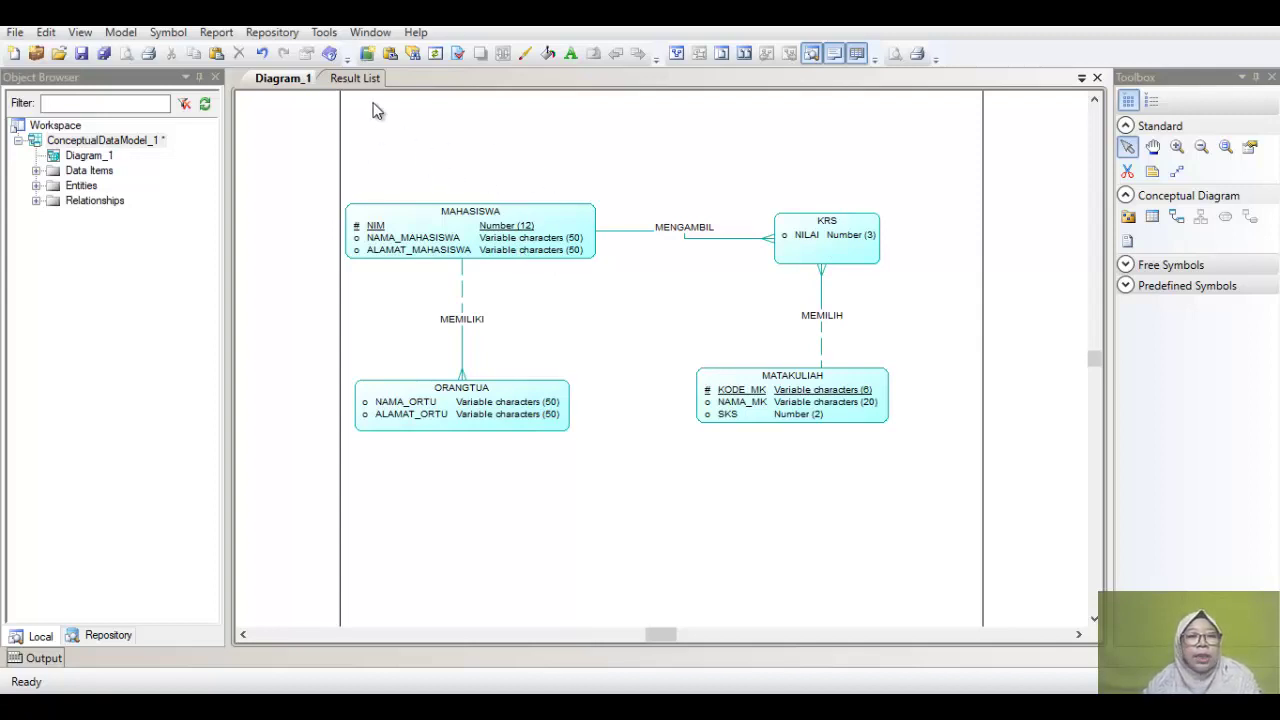
Step: Run Tools > Check Model on the conceptual model
click(324, 33)
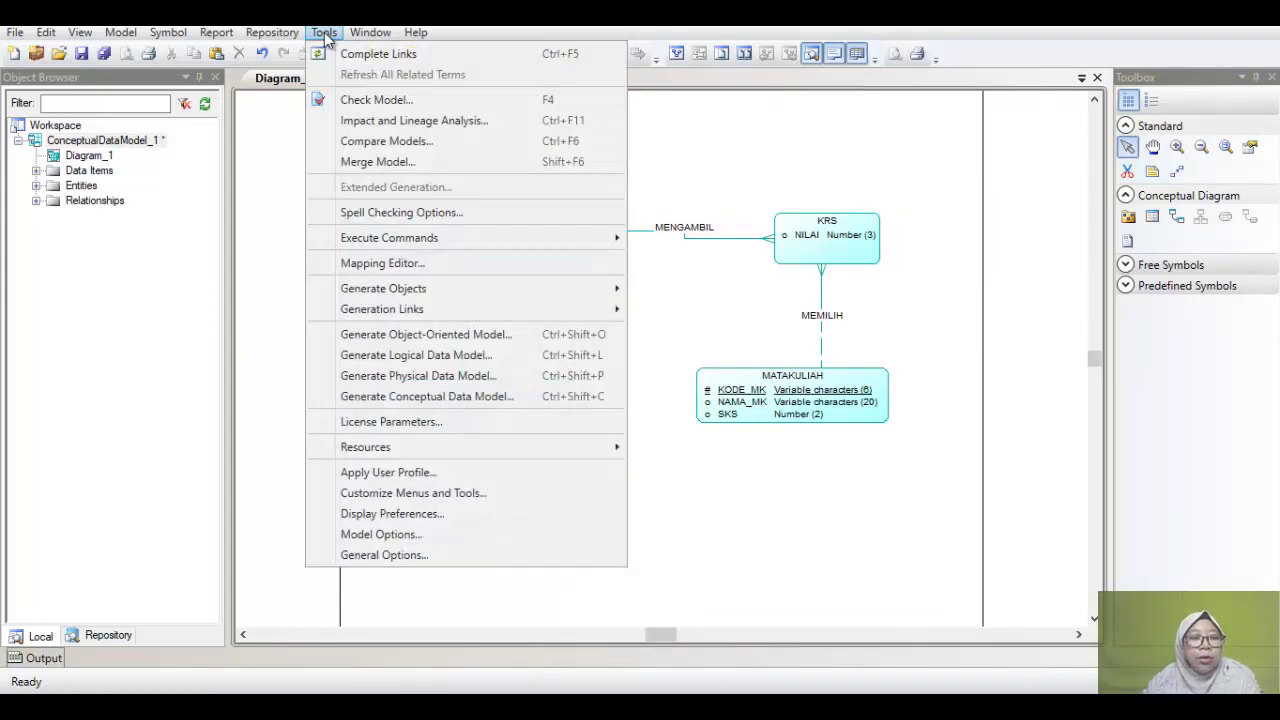
click(366, 104)
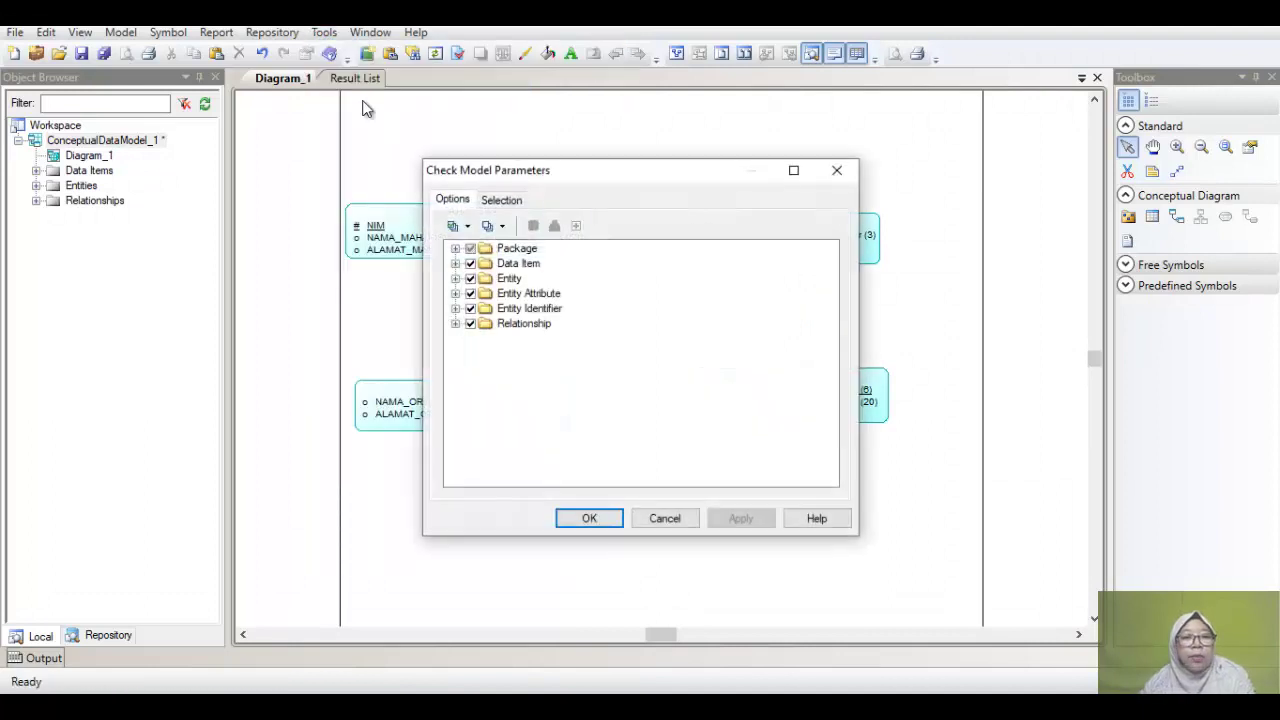
click(577, 518)
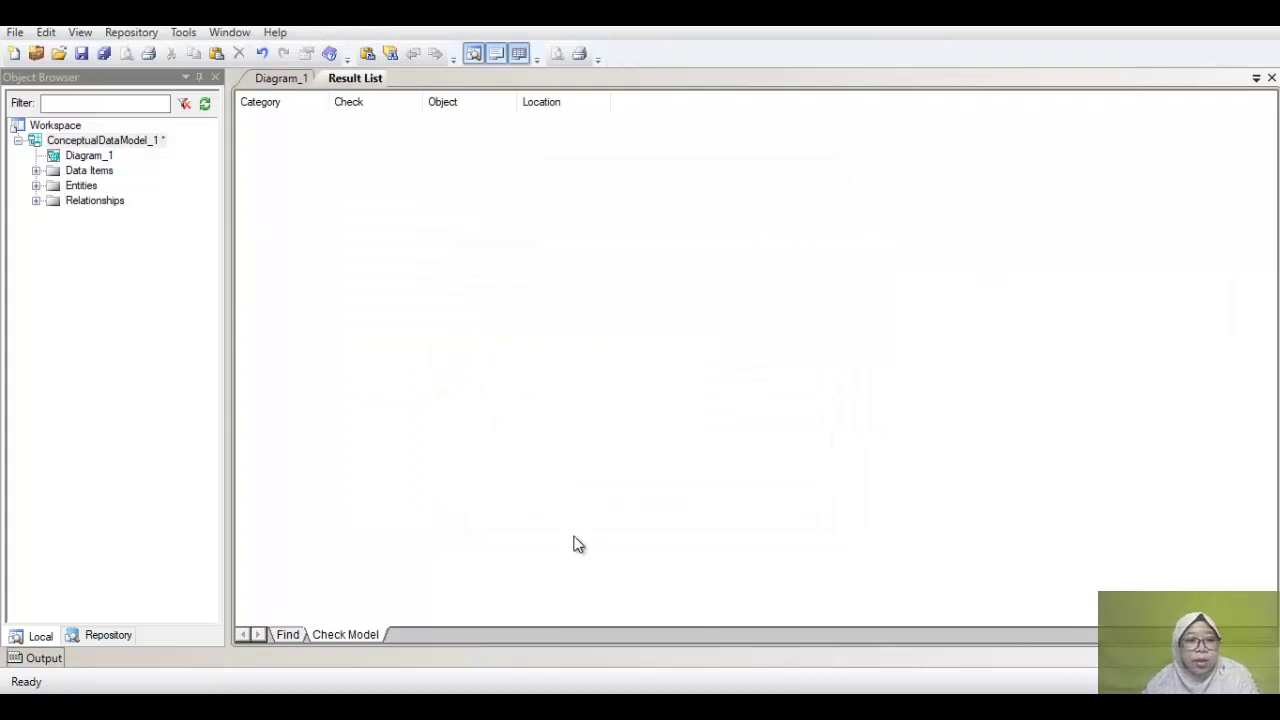
Step: Read the Check Model output showing 0 errors and 0 warnings, then return to Diagram_1
click(52, 664)
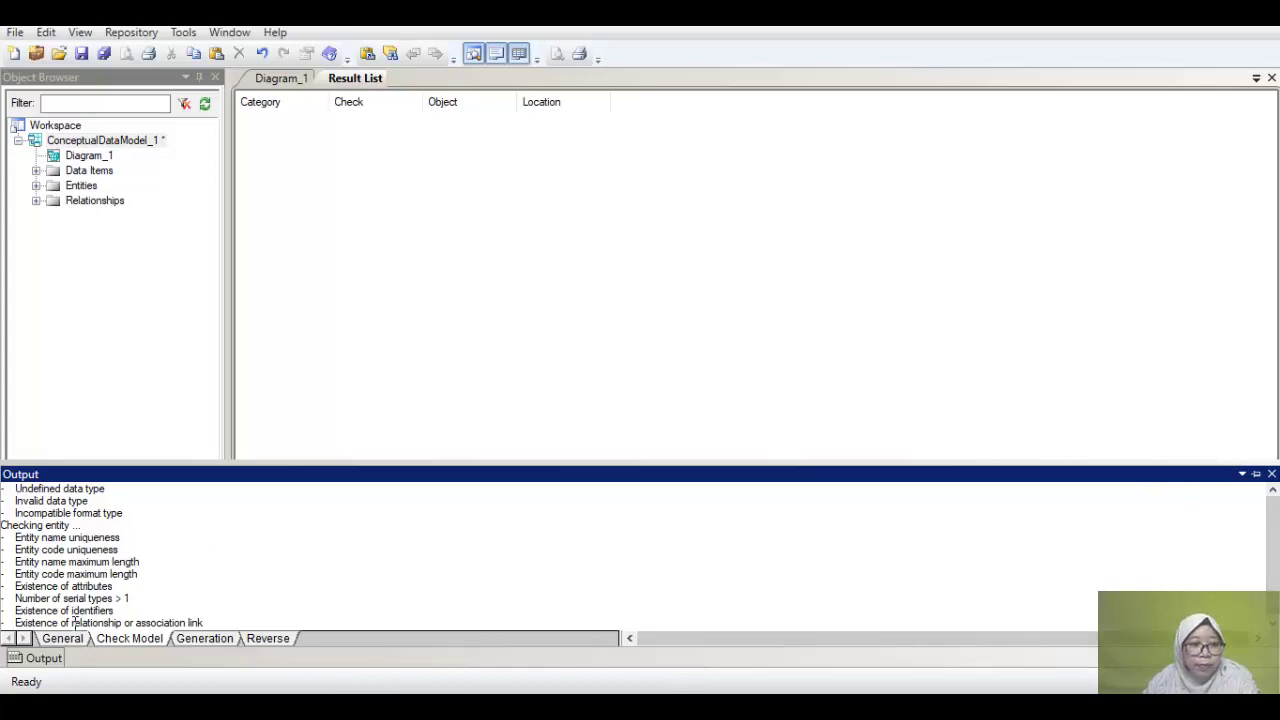
click(114, 641)
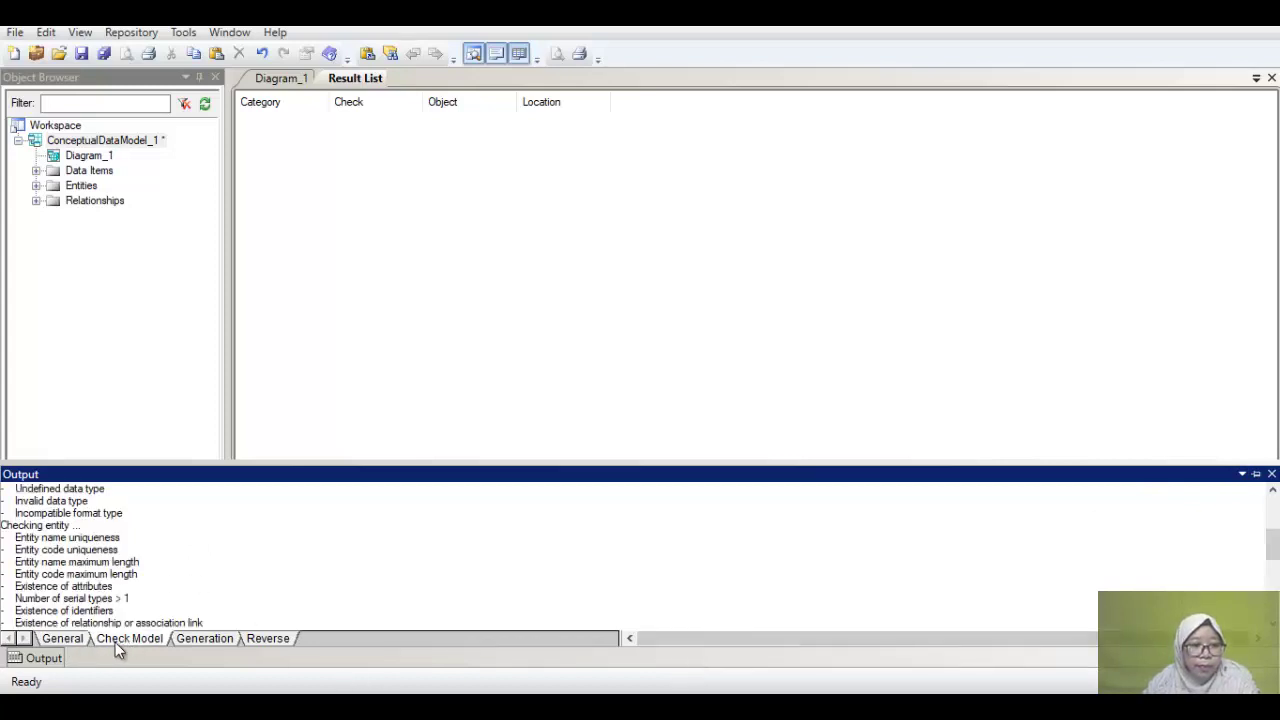
click(183, 644)
click(116, 641)
click(260, 640)
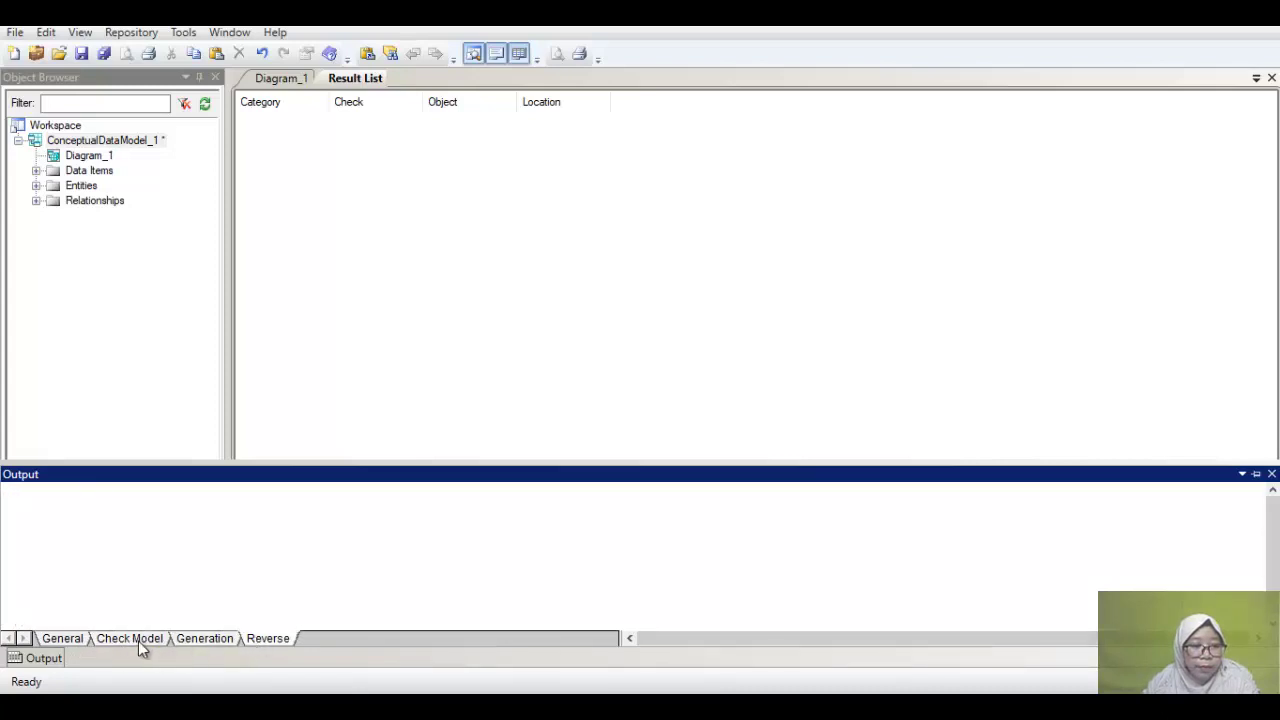
click(139, 644)
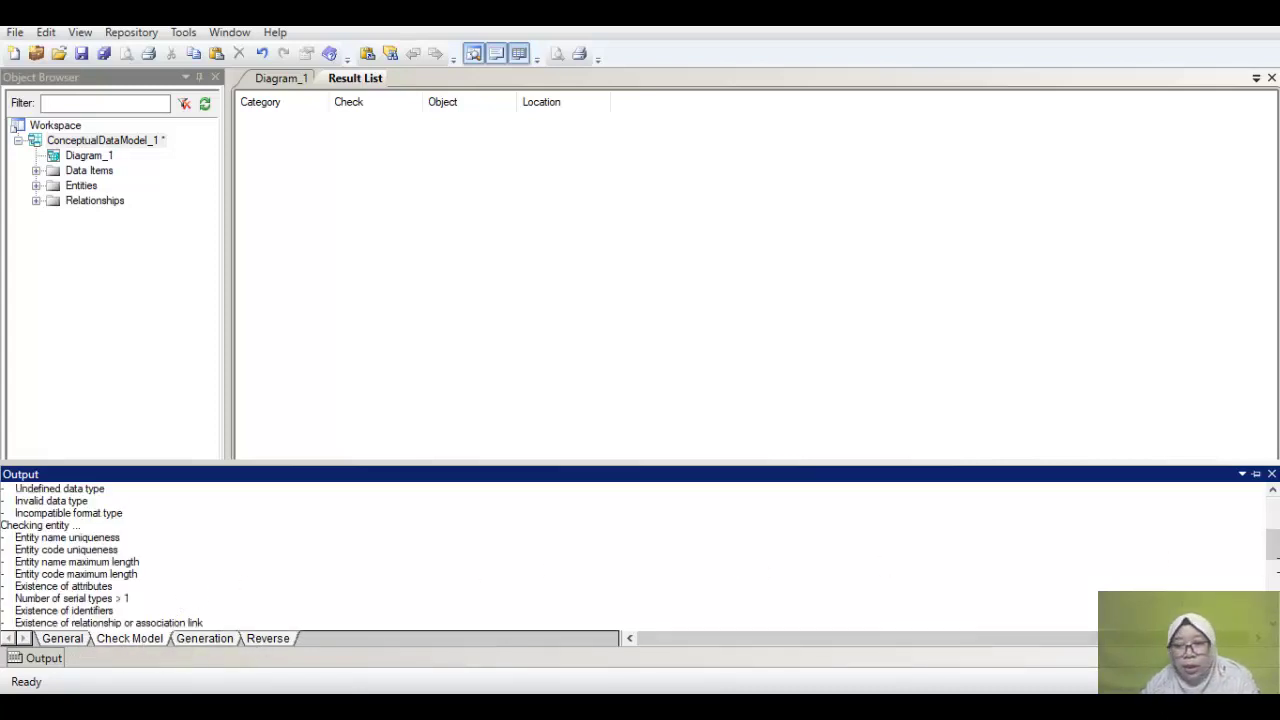
drag(1274, 543, 1274, 607)
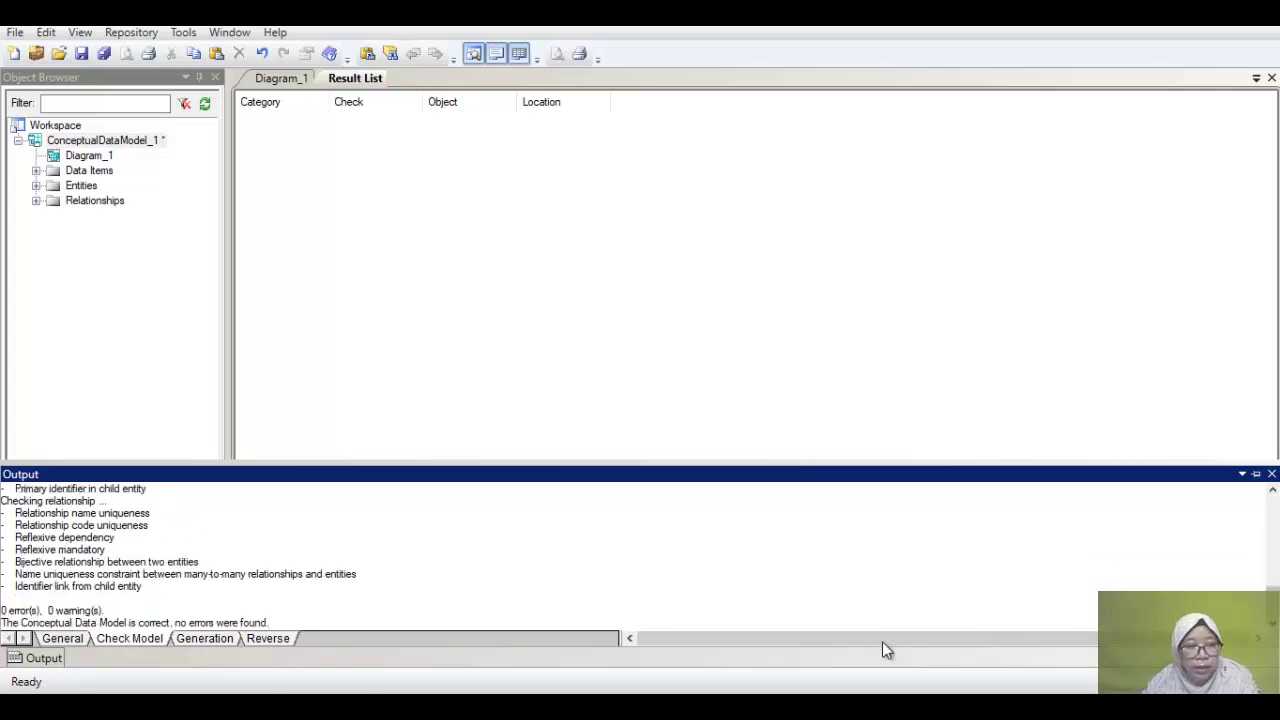
drag(14, 610, 104, 607)
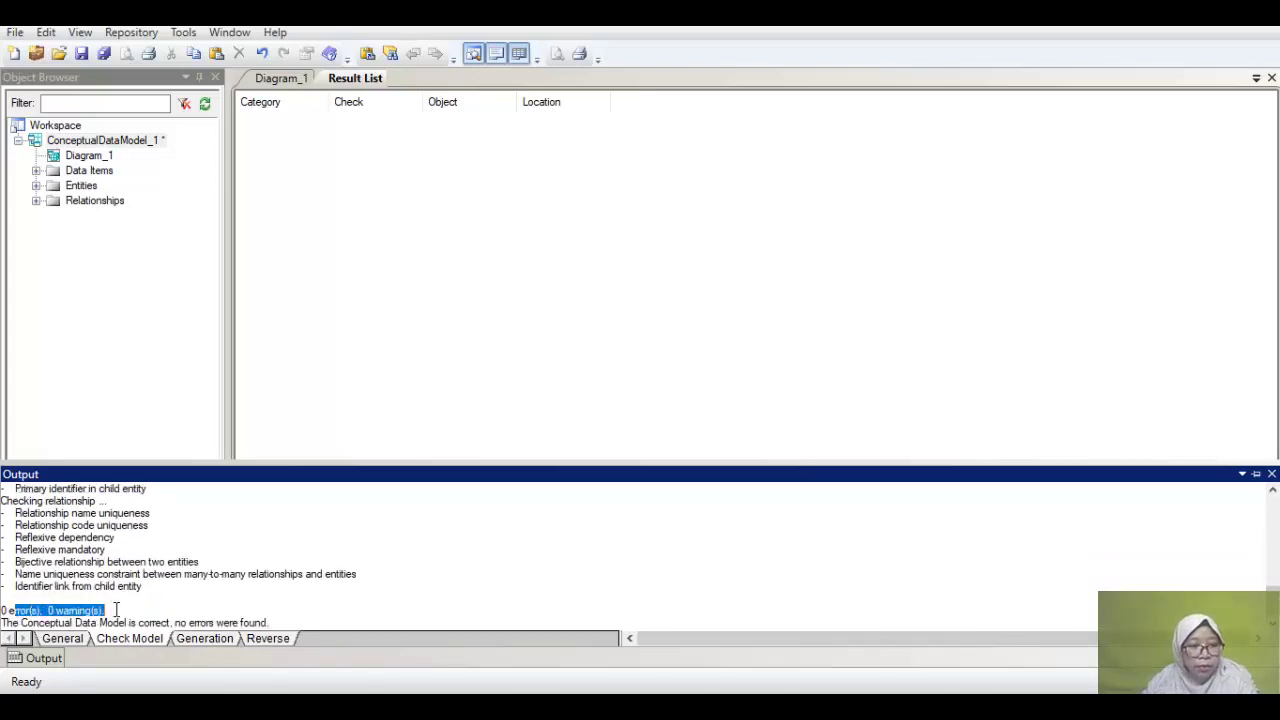
click(275, 79)
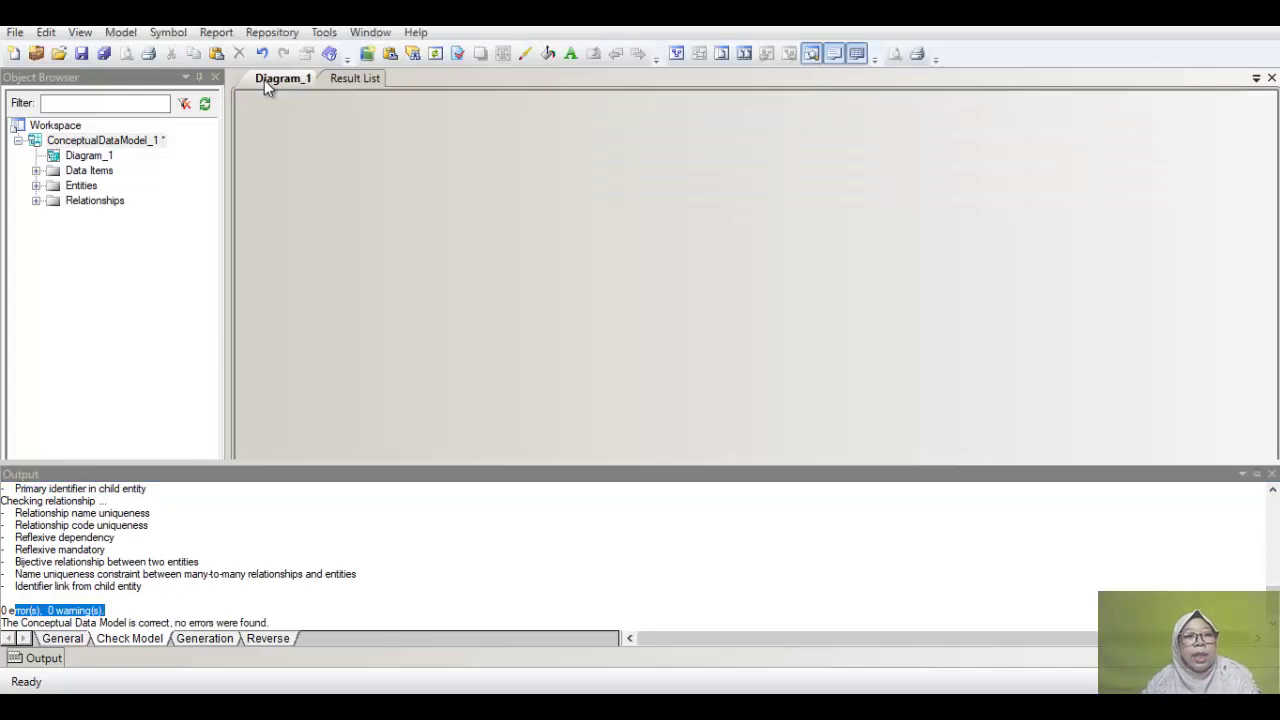
Step: Generate a new physical data model with ORACLE Version 10g kept as the target DBMS
click(323, 32)
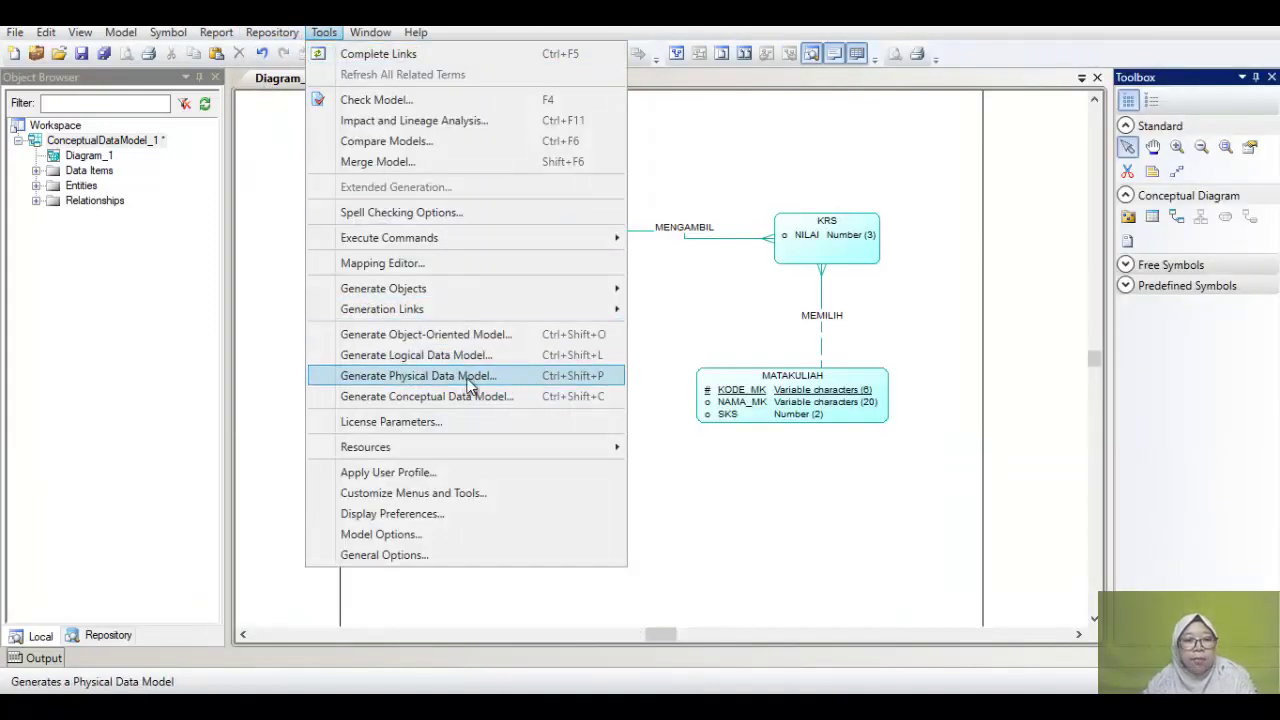
click(581, 380)
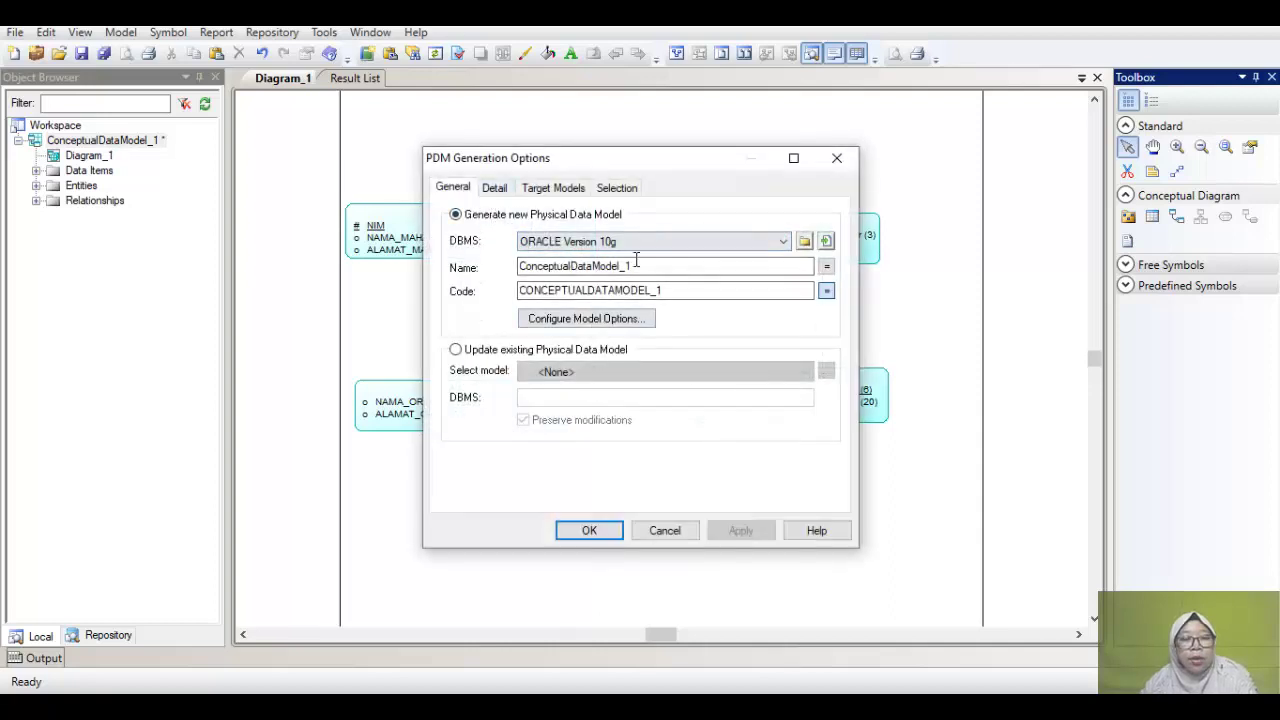
click(784, 245)
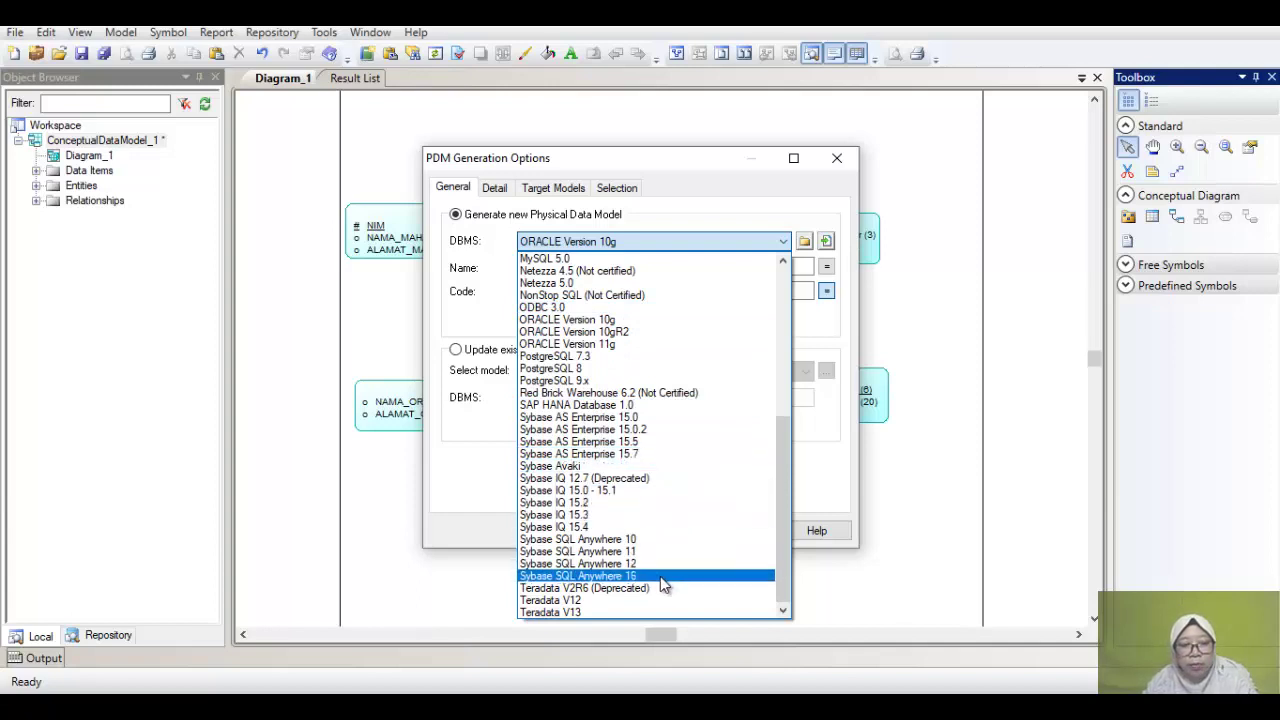
scroll(607, 496, up, 8)
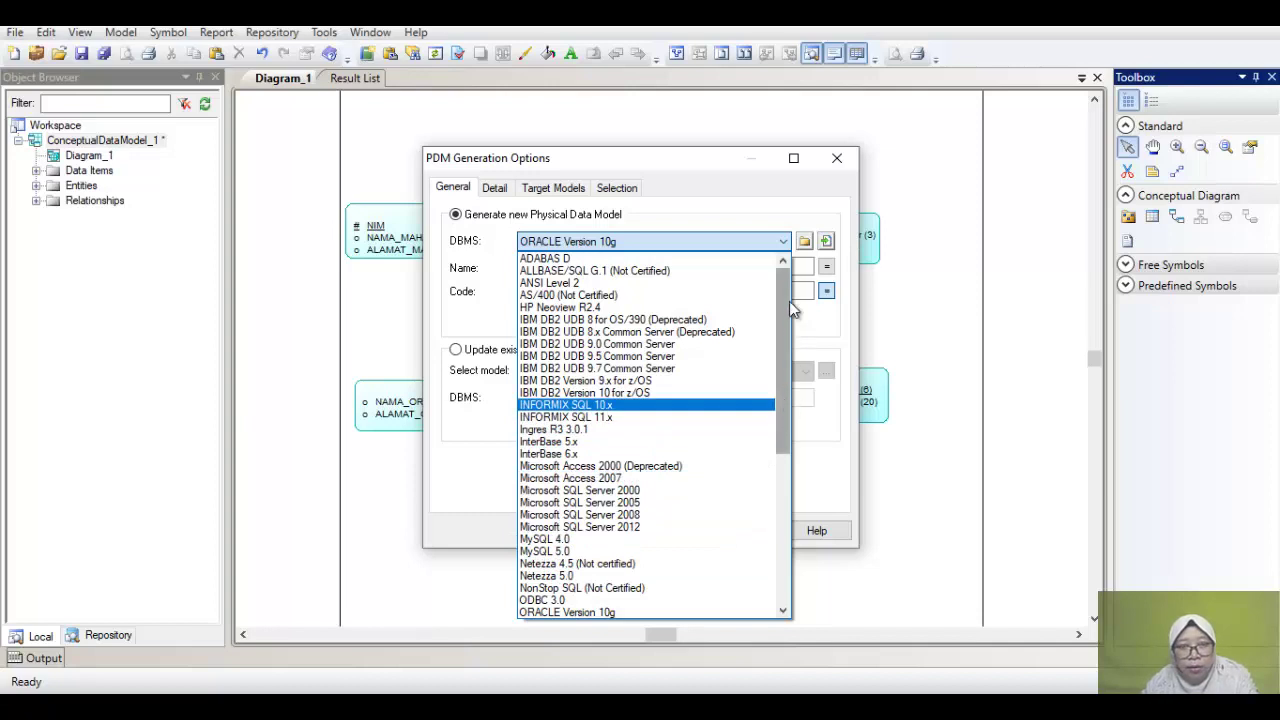
drag(789, 293, 777, 444)
drag(778, 497, 775, 520)
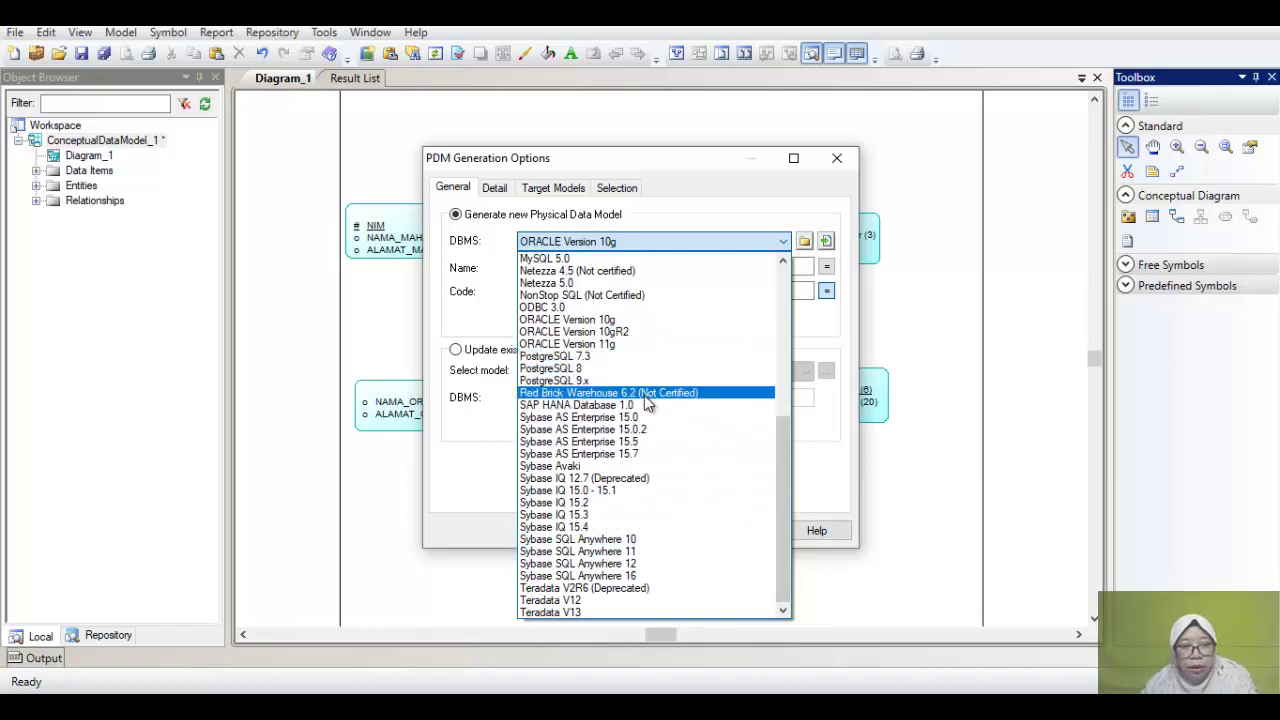
drag(788, 557, 786, 285)
click(778, 203)
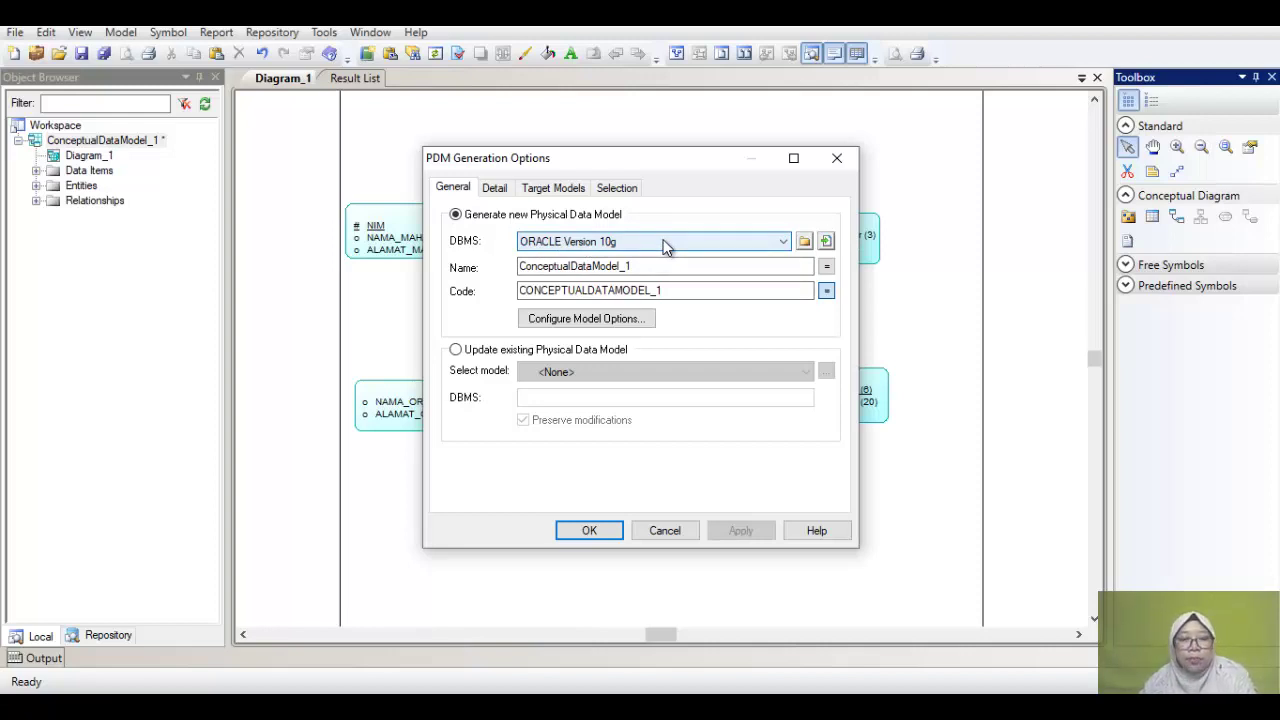
click(590, 531)
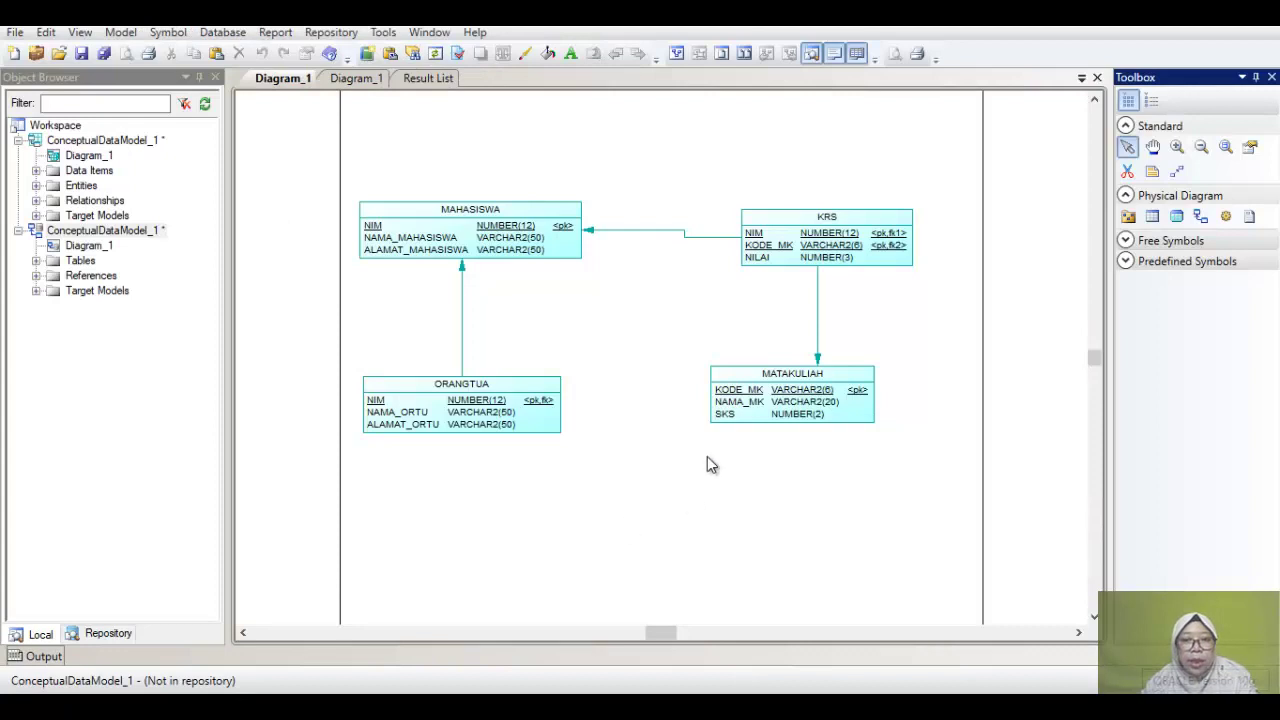
Step: Shift the KRS table up-left to straighten its MAHASISWA link, then select all four tables
click(371, 401)
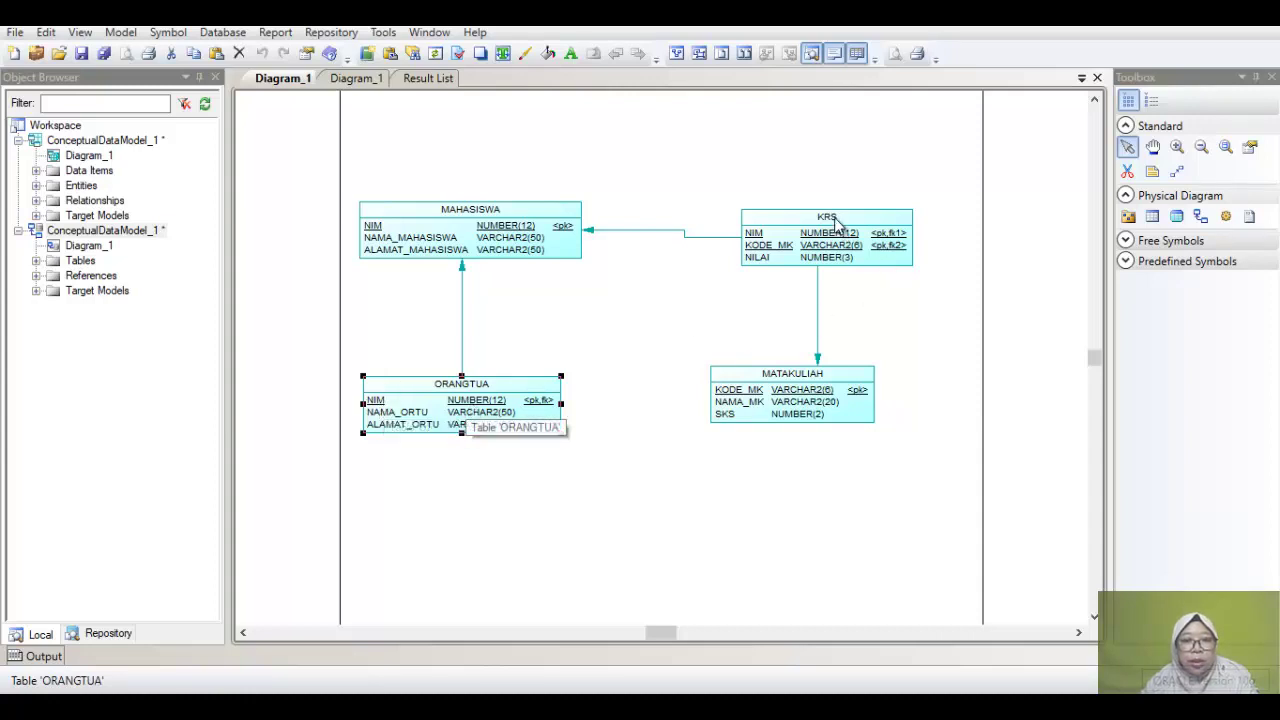
drag(758, 256, 738, 246)
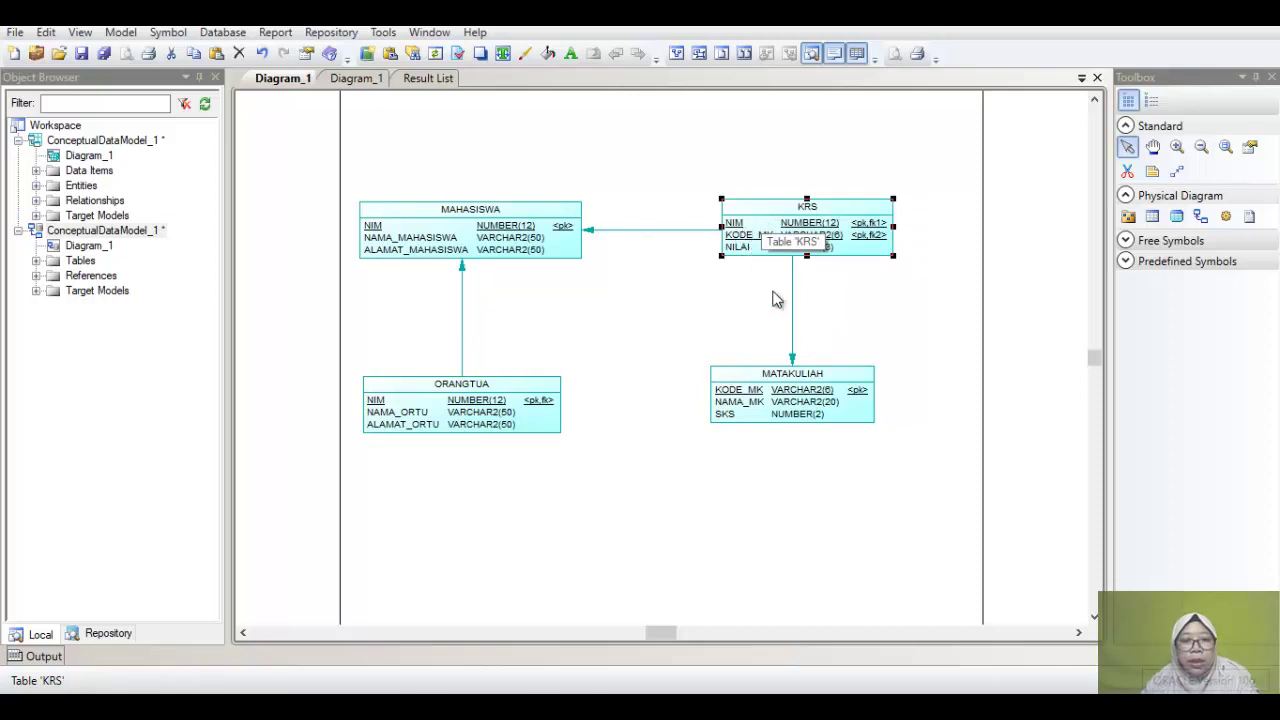
click(910, 334)
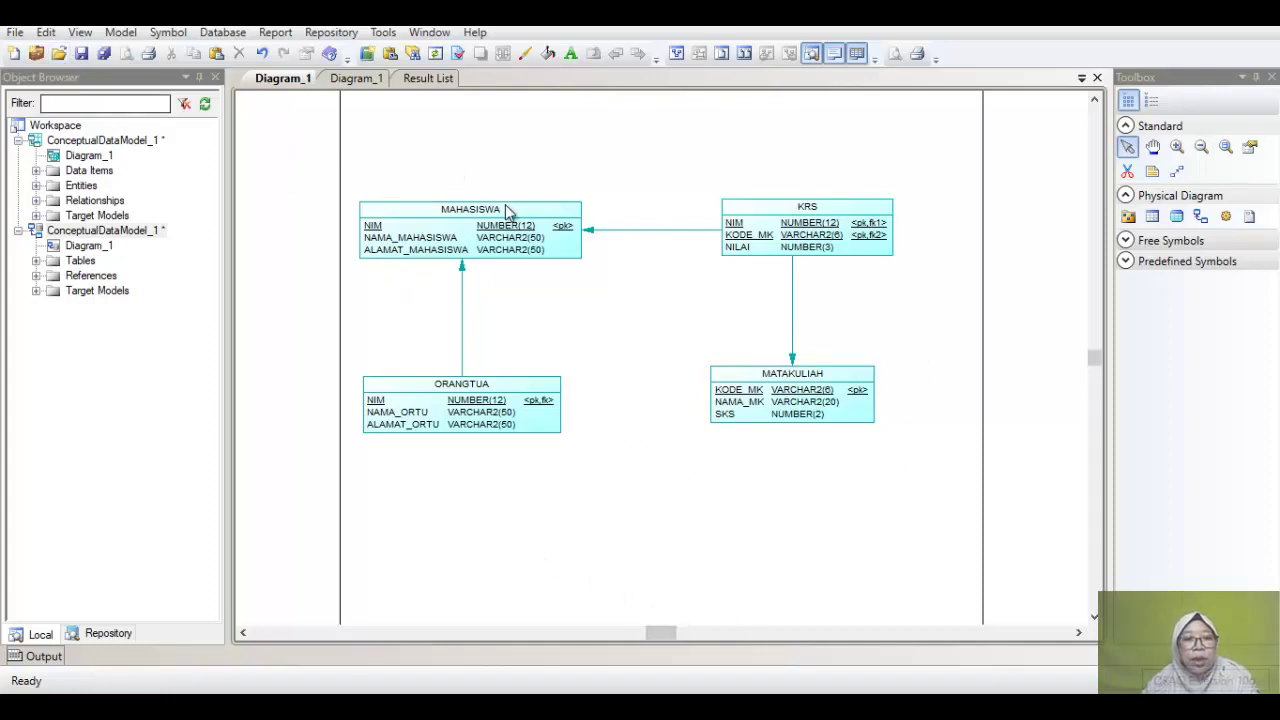
drag(250, 157, 937, 483)
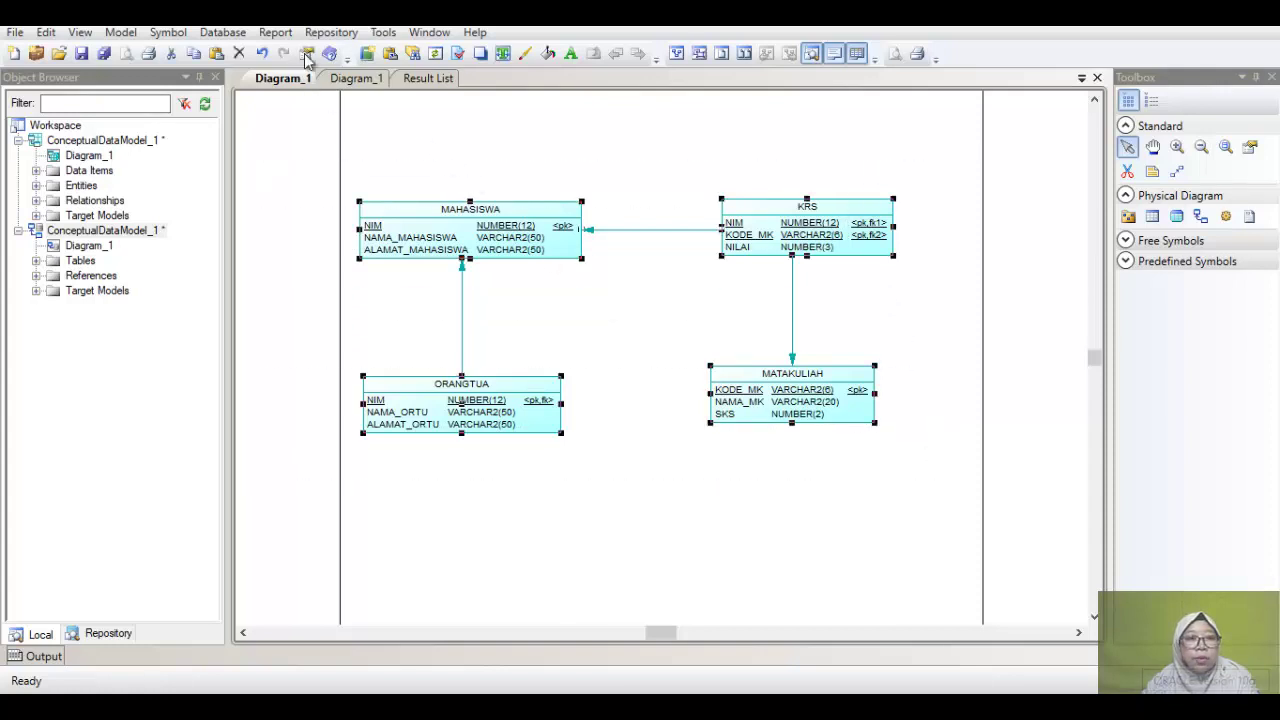
click(237, 36)
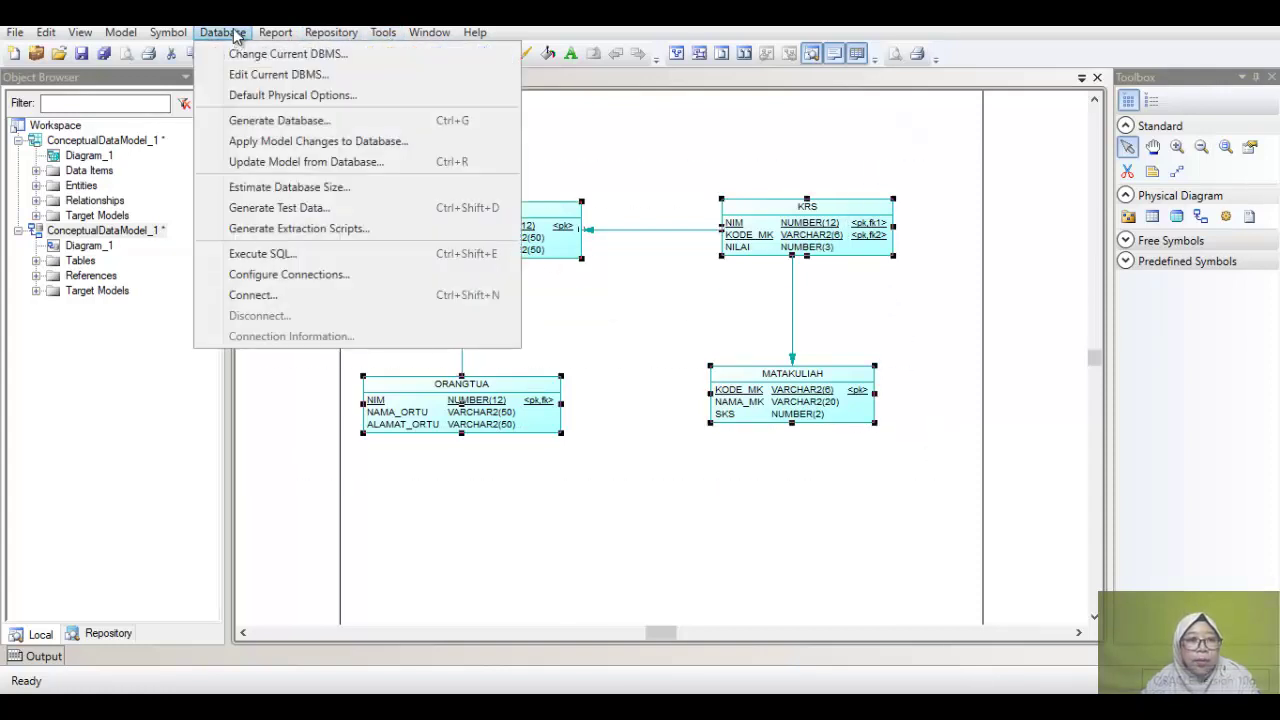
Step: Open Generate Database settings targeting crebas.sql in D:\Basdat\, then switch to File Explorer
click(269, 128)
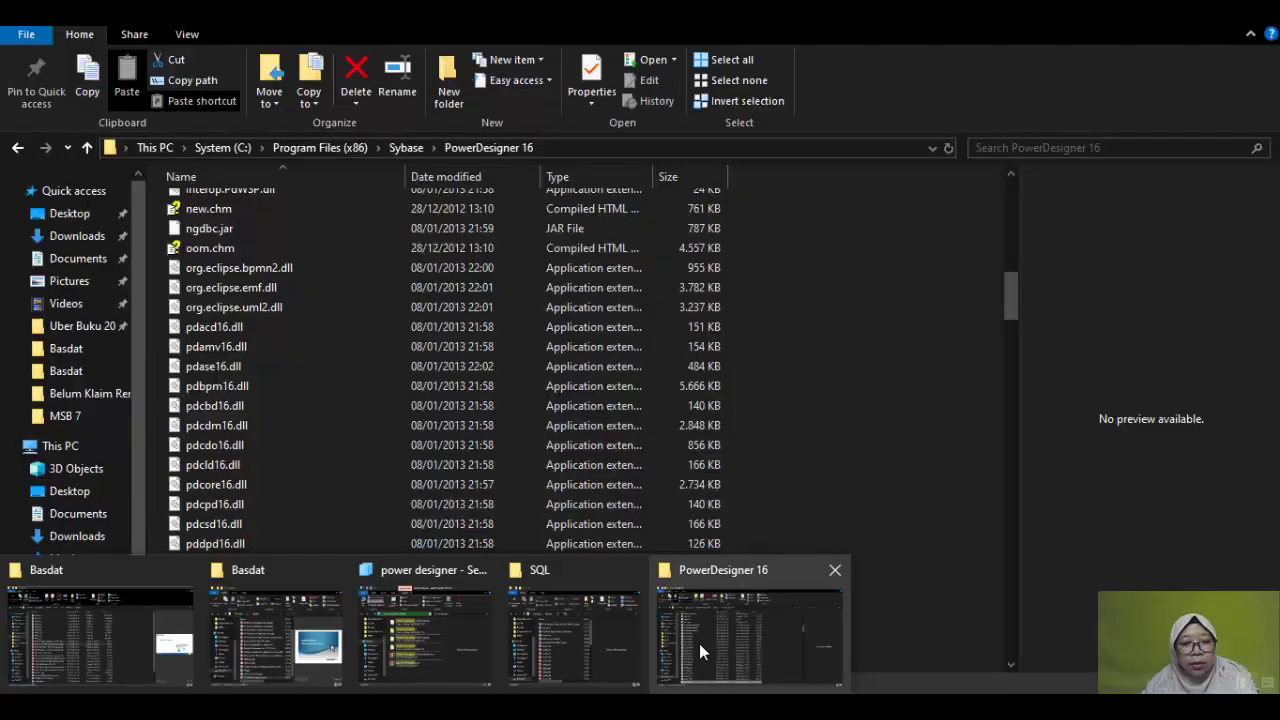
click(699, 643)
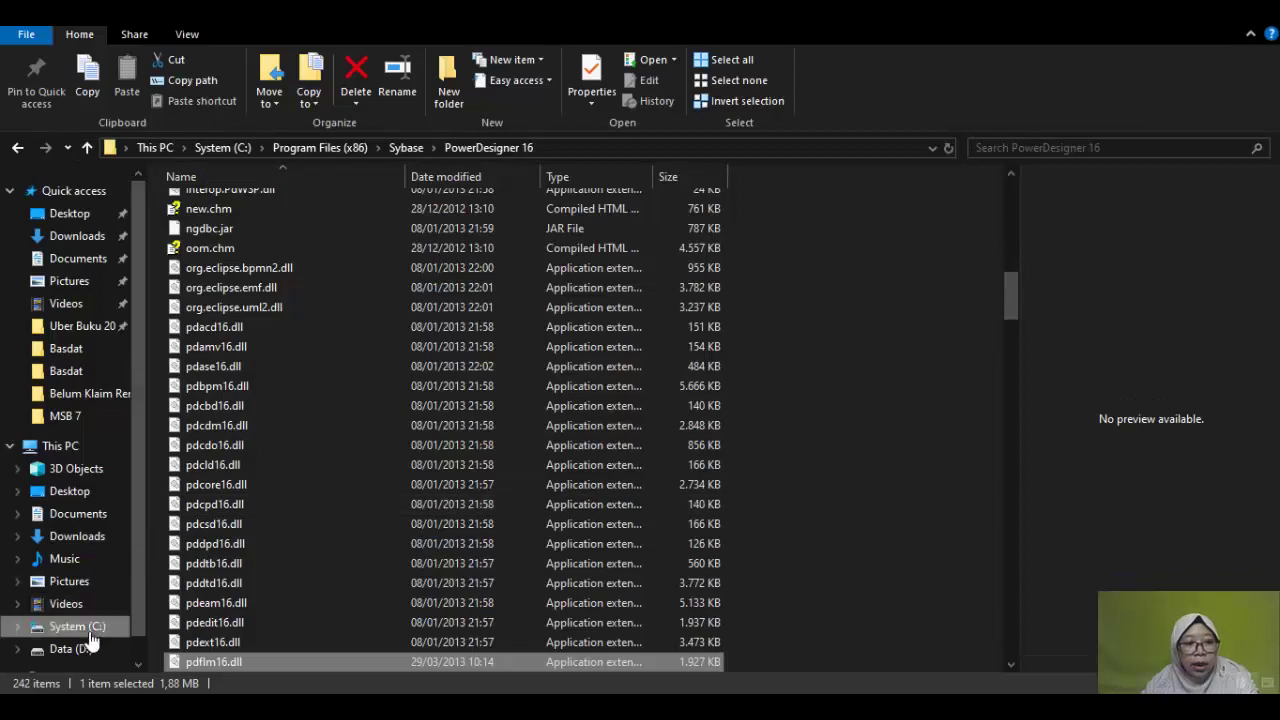
Step: Delete the old crebas.sql from the root of drive D
click(86, 648)
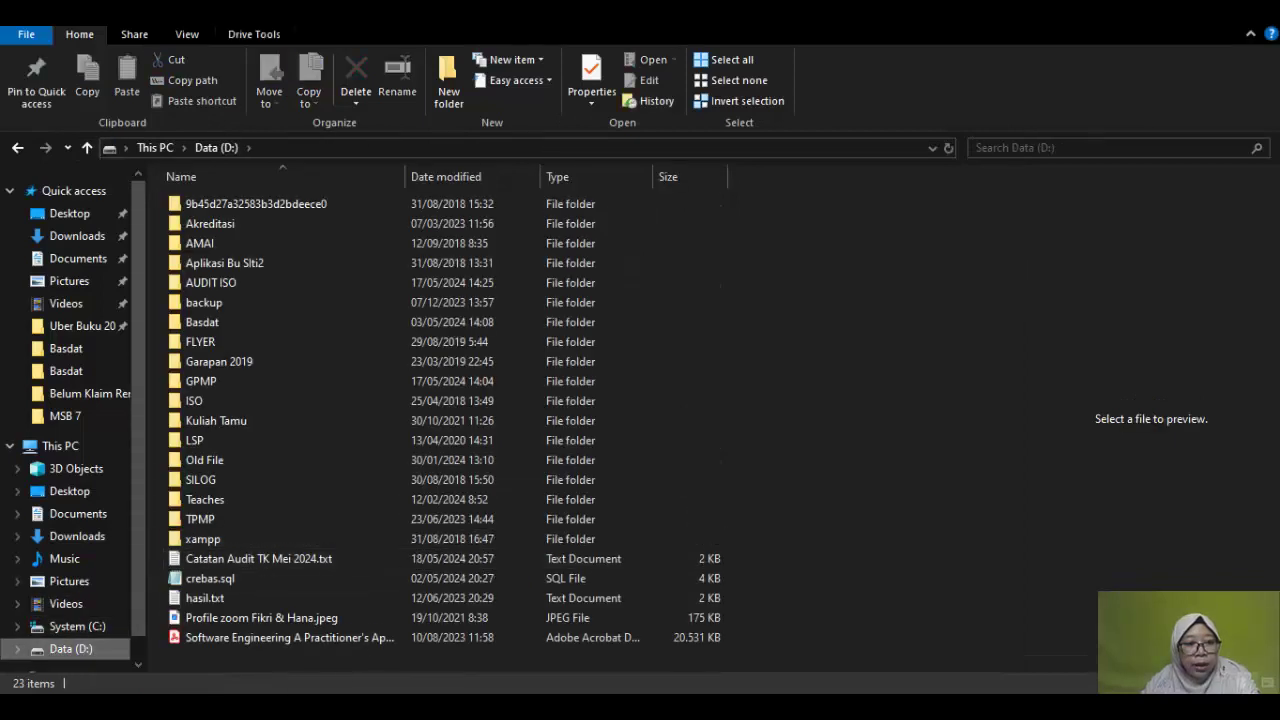
click(254, 579)
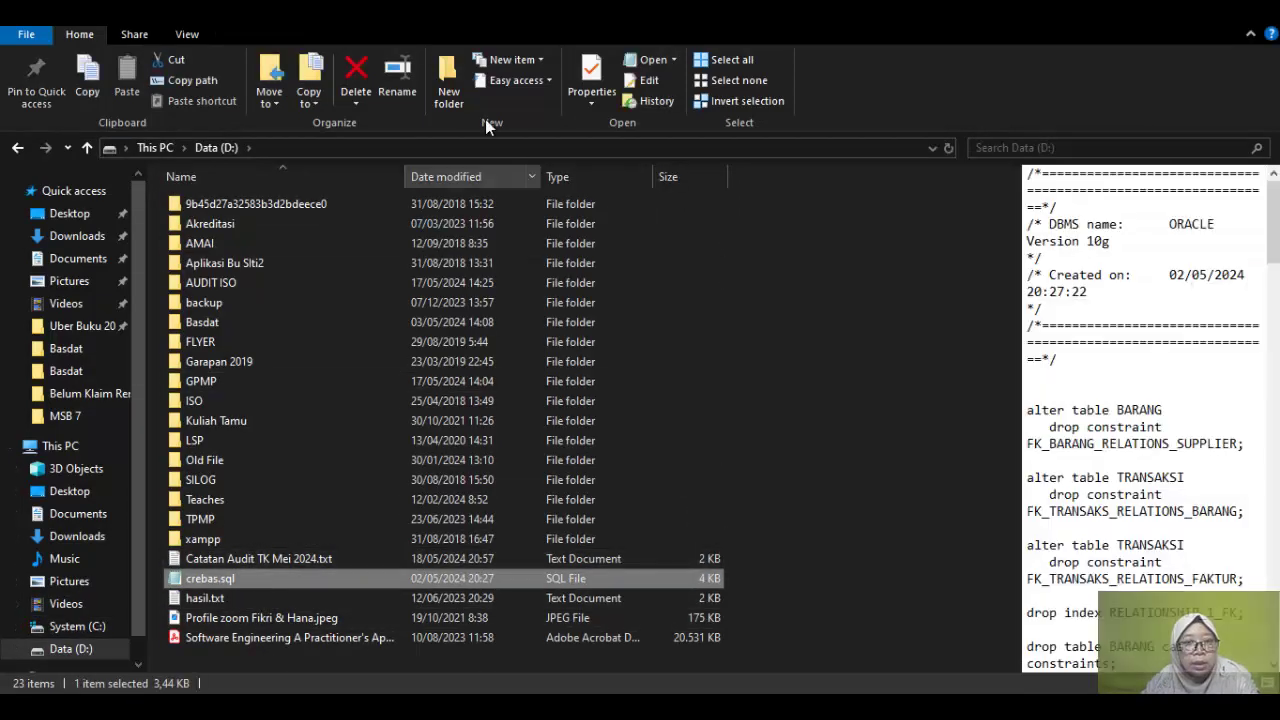
click(357, 64)
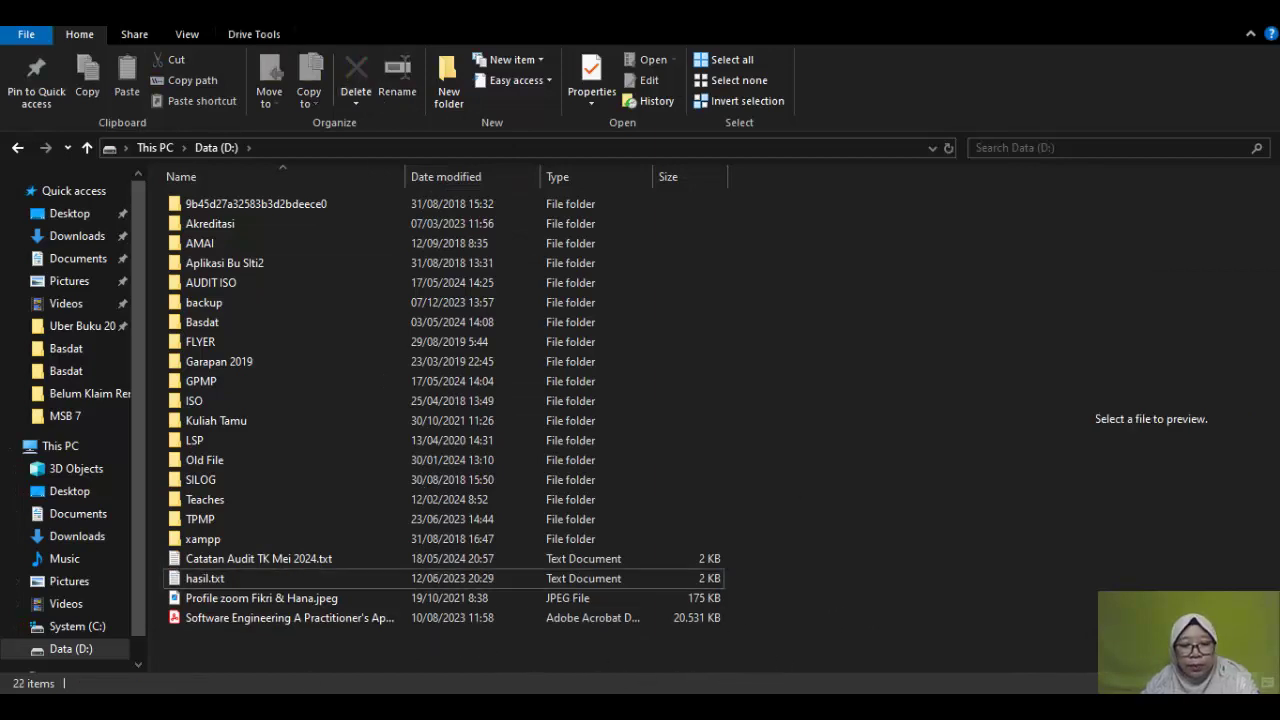
key(alt+Tab)
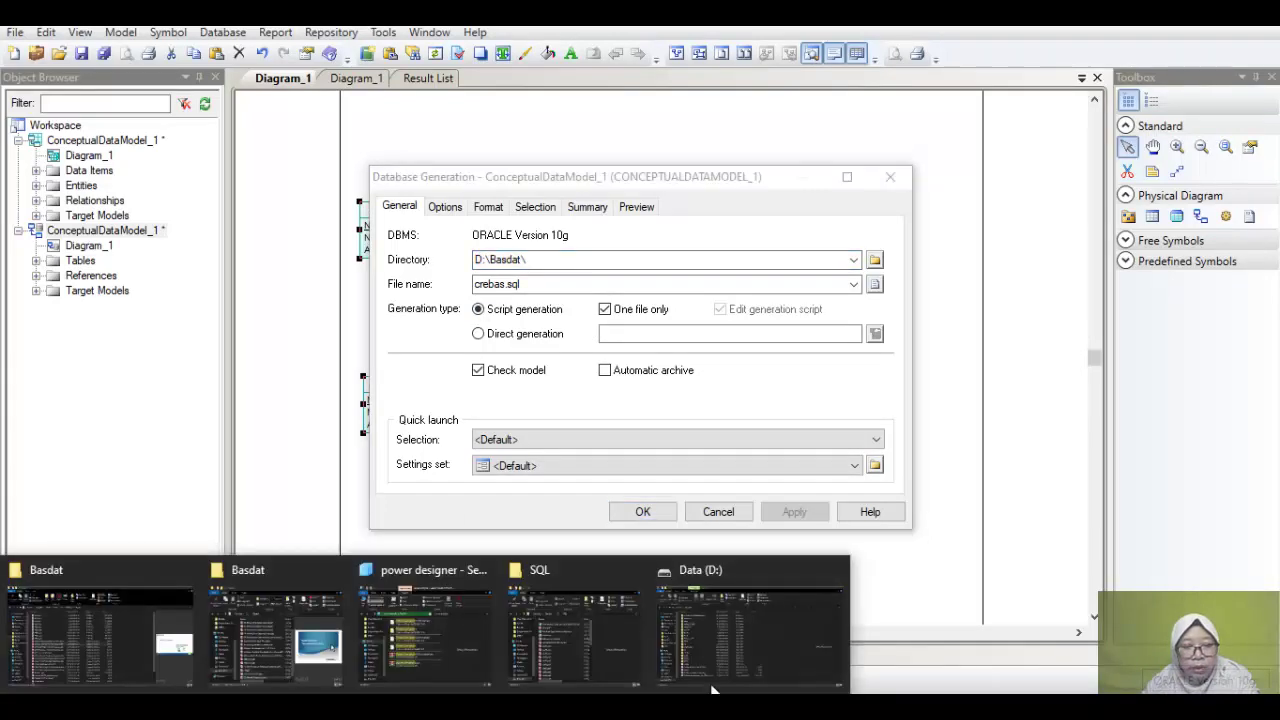
Step: Delete the old crebas.sql inside D:\Basdat, leaving the folder empty
click(770, 657)
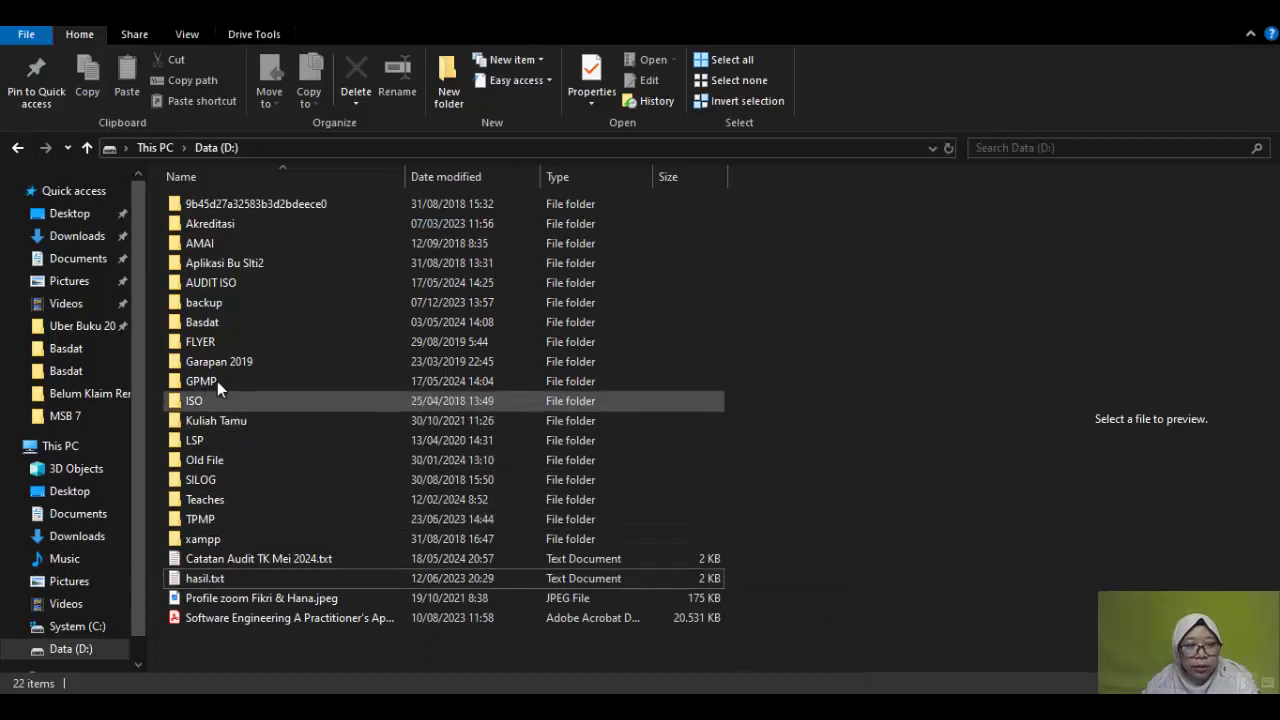
click(223, 324)
double_click(223, 322)
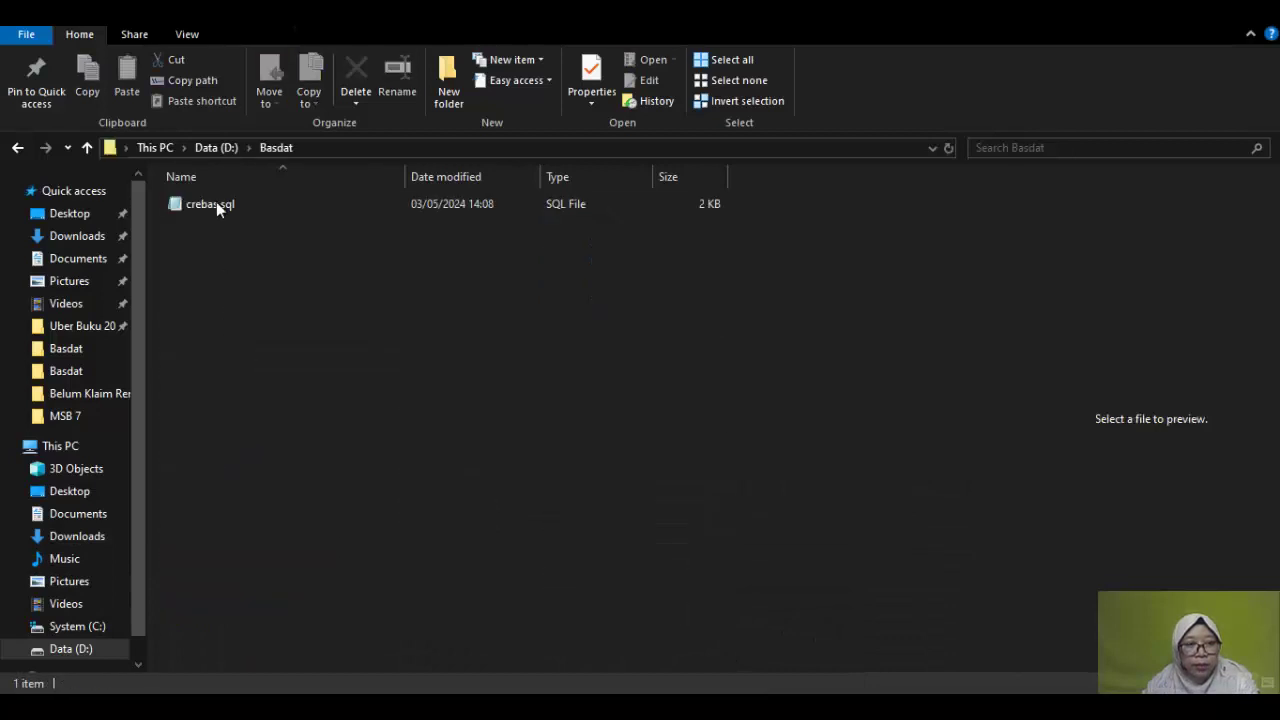
click(216, 201)
click(356, 70)
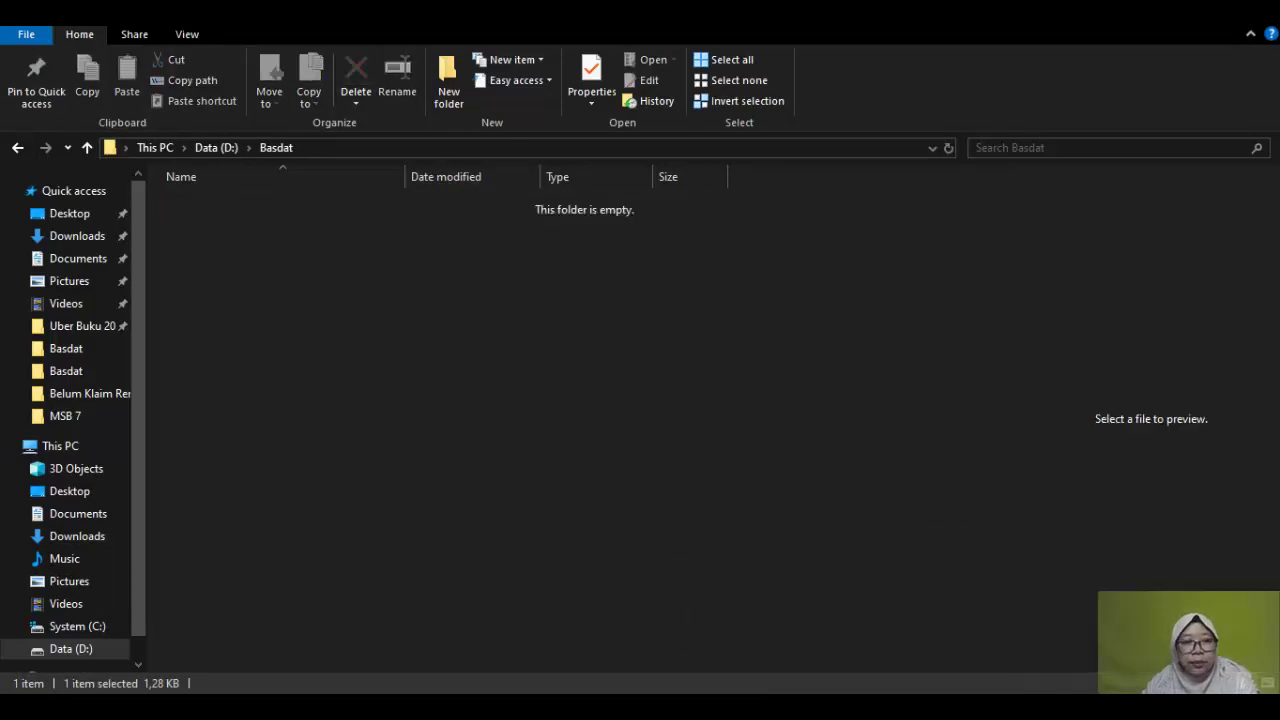
key(alt+Tab)
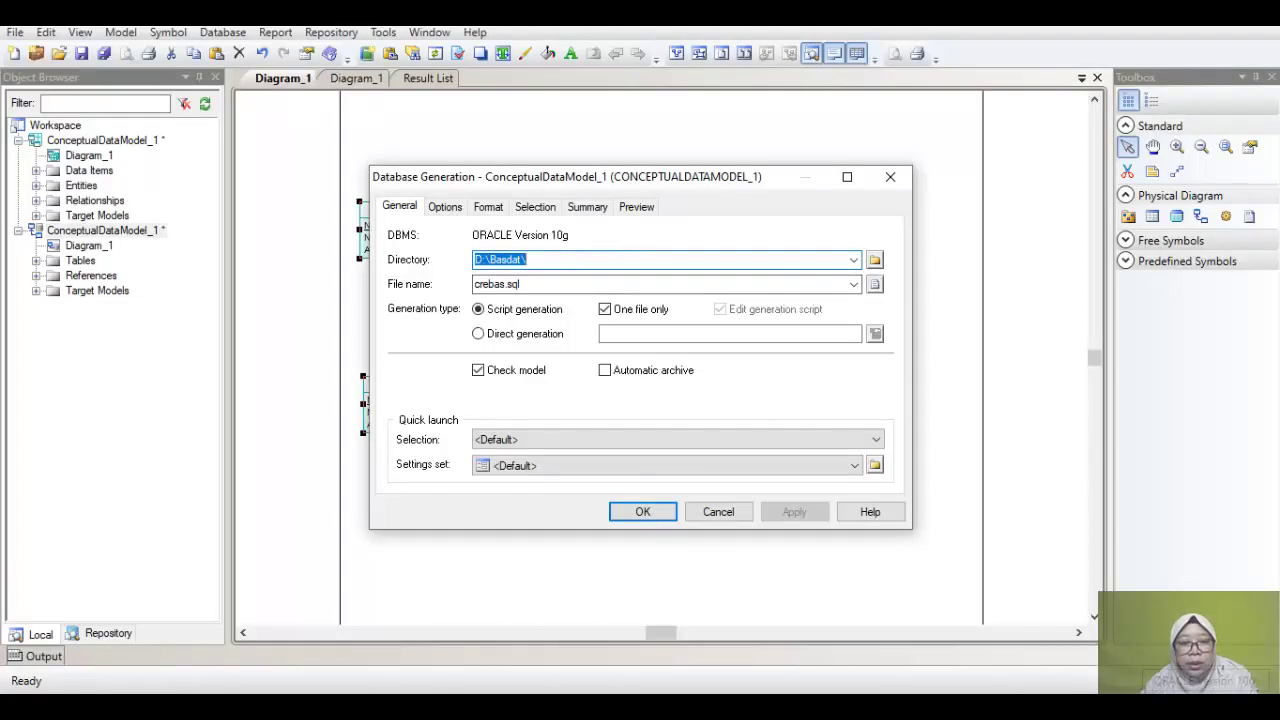
key(alt+Tab)
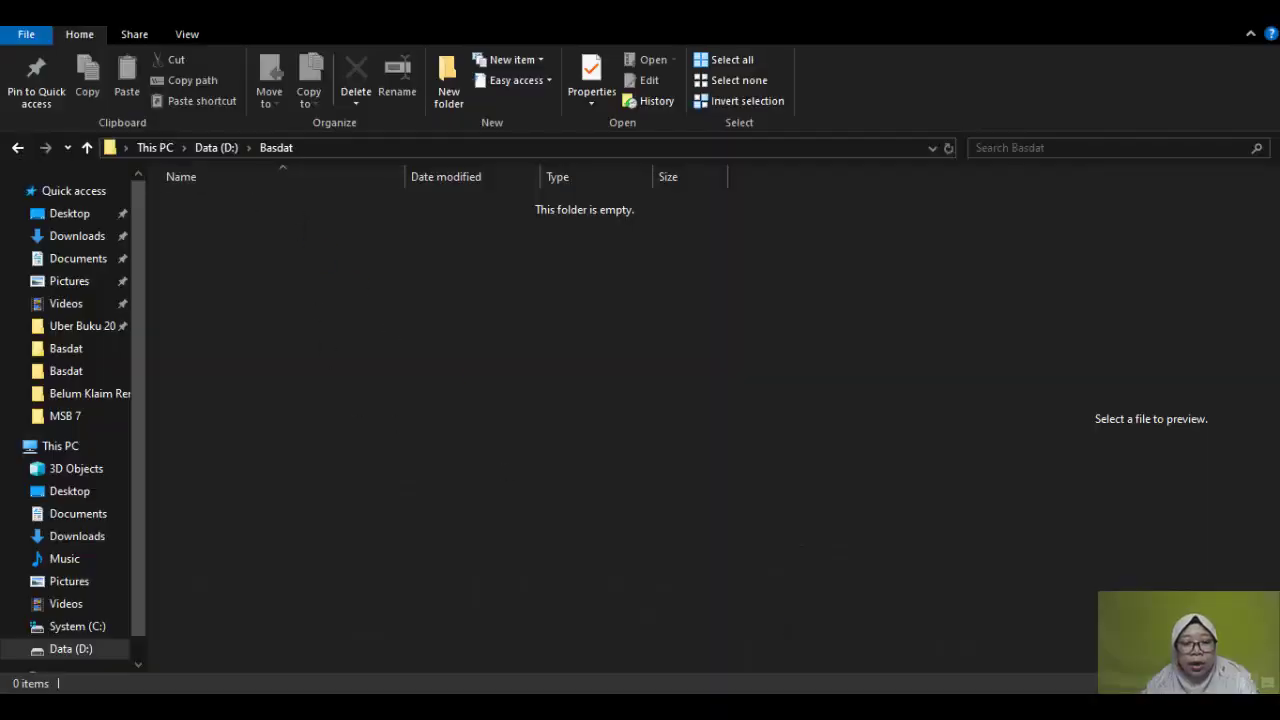
key(alt+Tab)
Step: Generate crebas.sql into Basdat and inspect its create table ORANGTUA statement in a widened preview
click(640, 512)
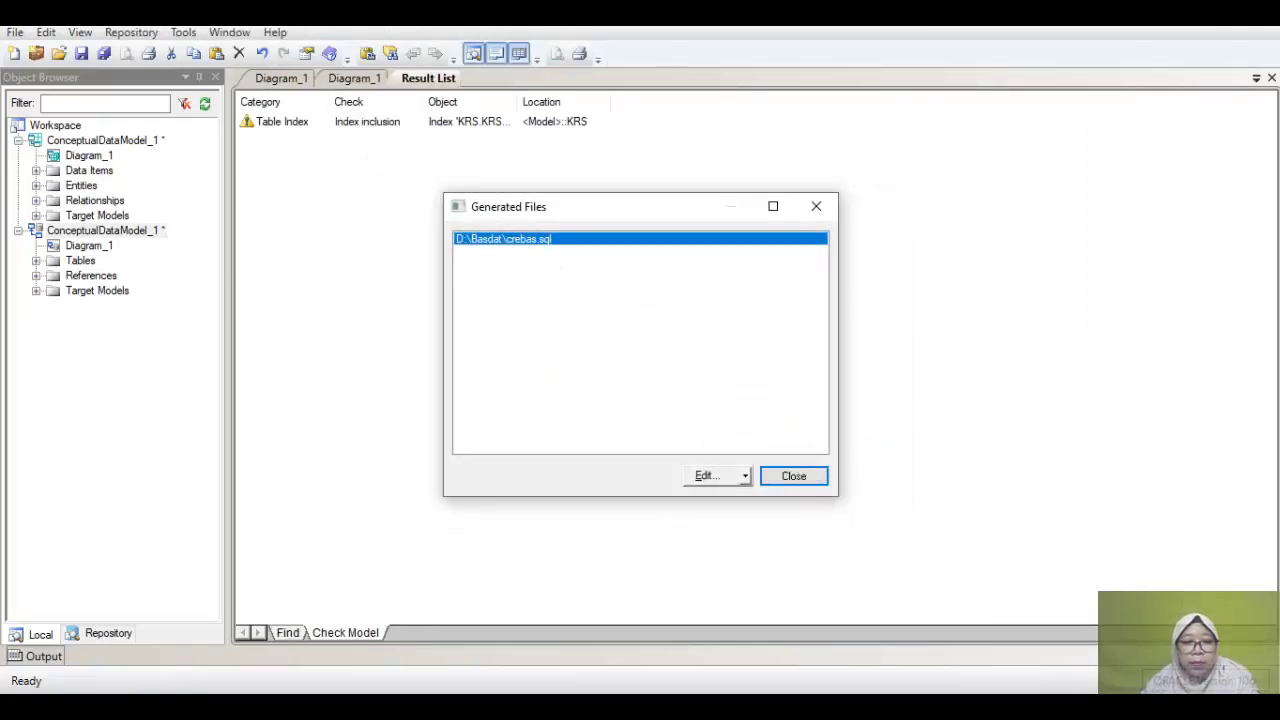
mouse_move(563, 686)
click(734, 651)
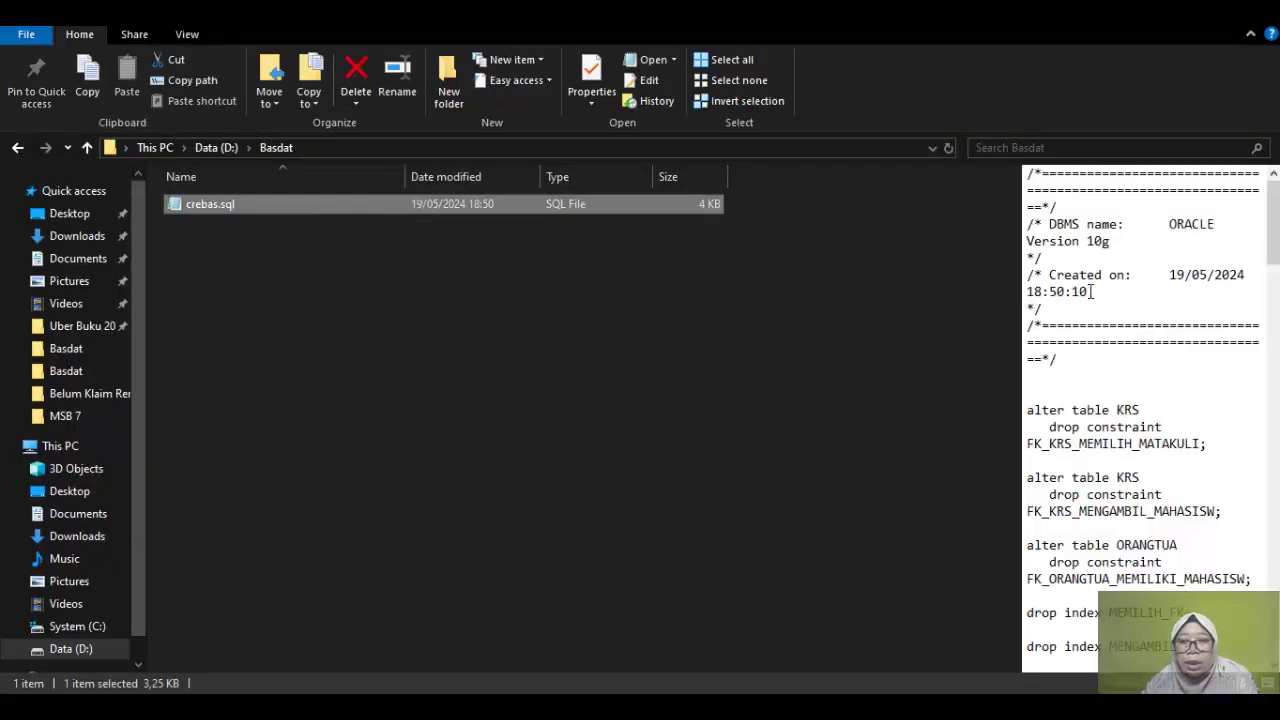
drag(1018, 258, 704, 264)
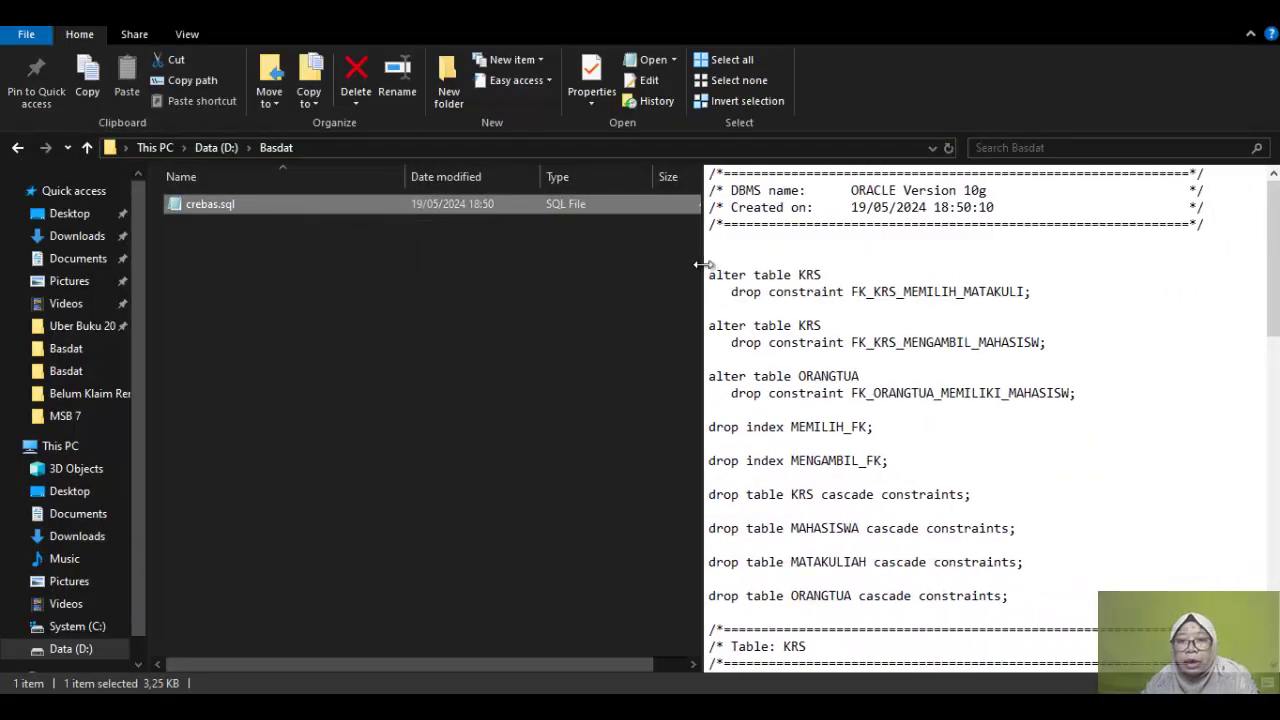
drag(1276, 278, 1276, 602)
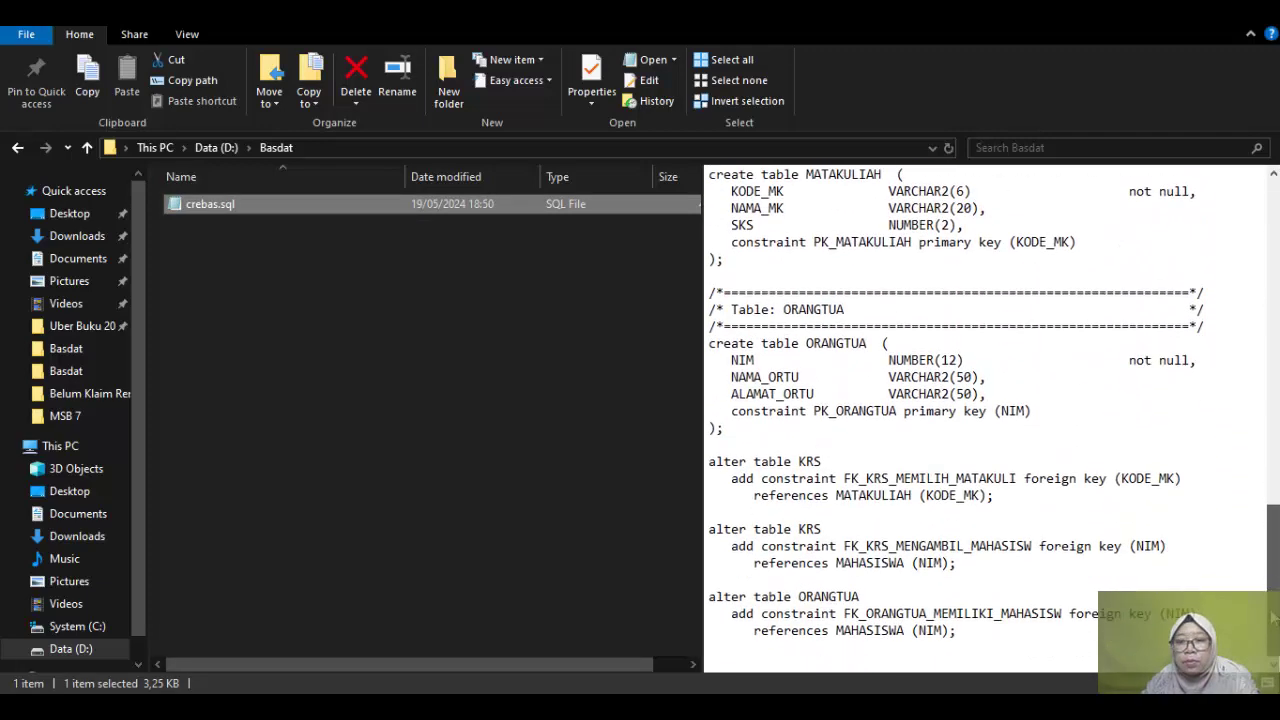
drag(709, 344, 890, 344)
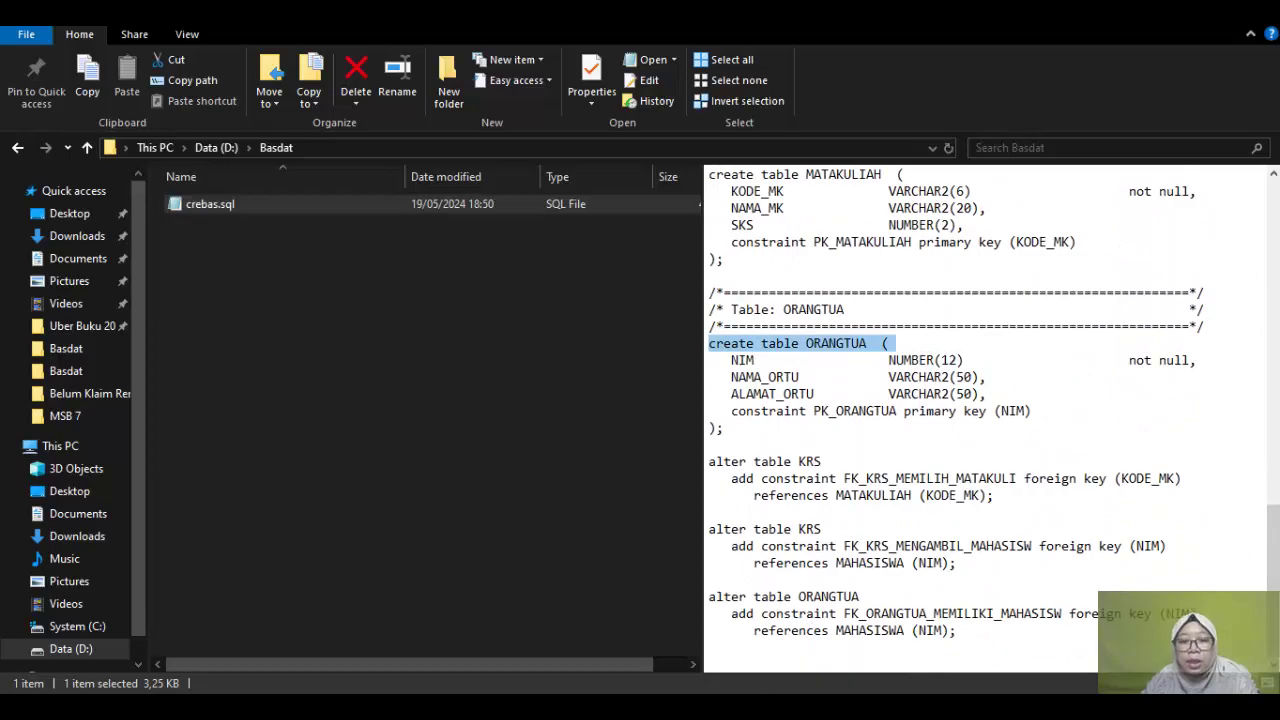
key(alt+Tab)
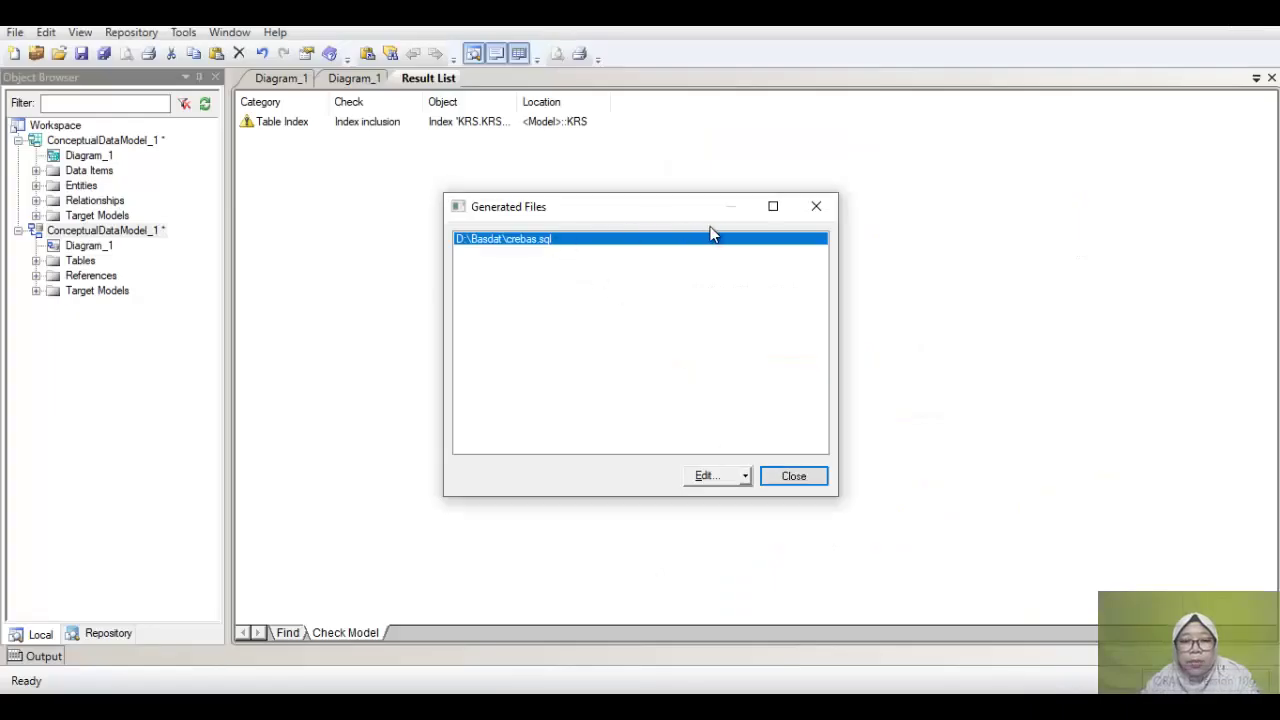
Step: Open crebas.sql in Notepad and copy the entire script text
click(706, 480)
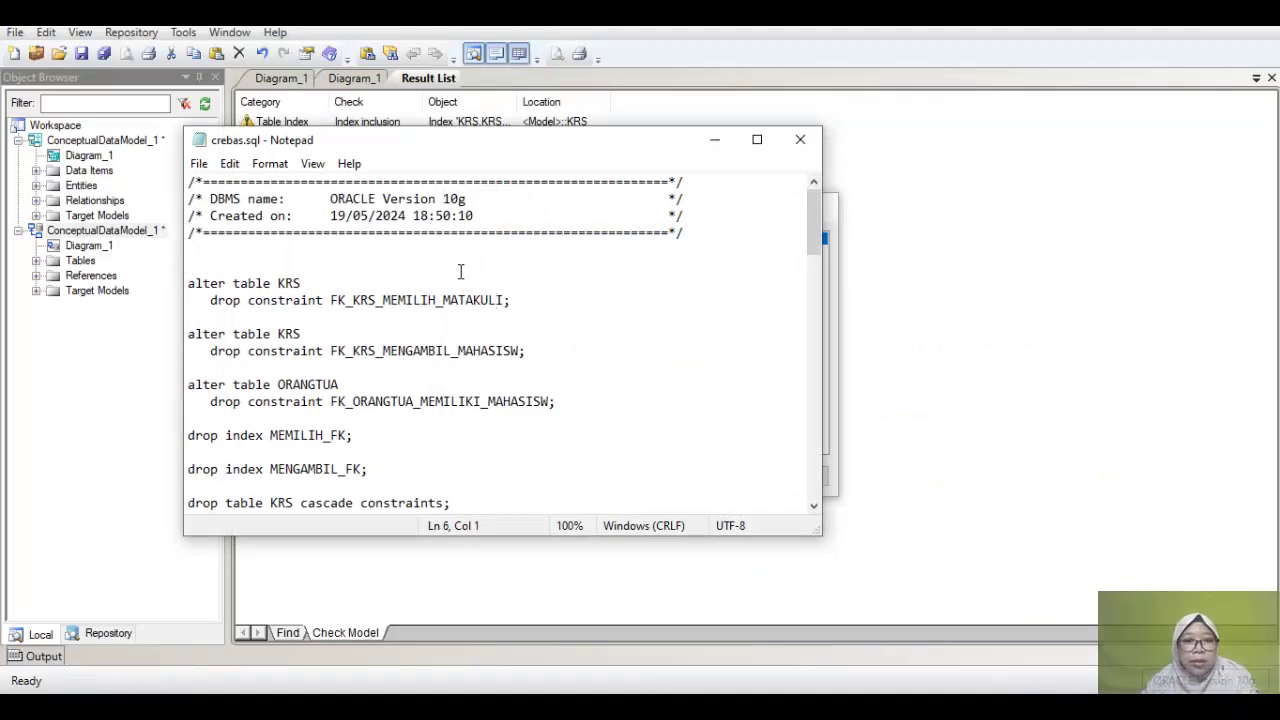
key(ctrl+a)
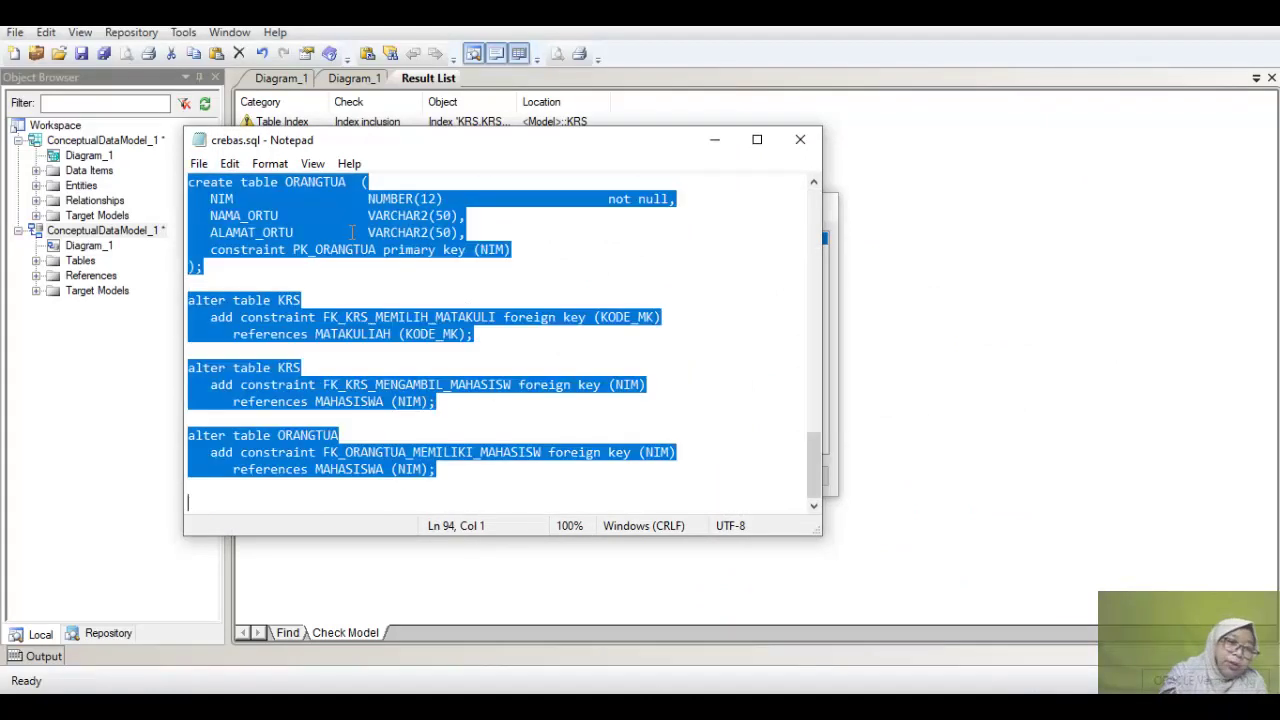
right_click(350, 231)
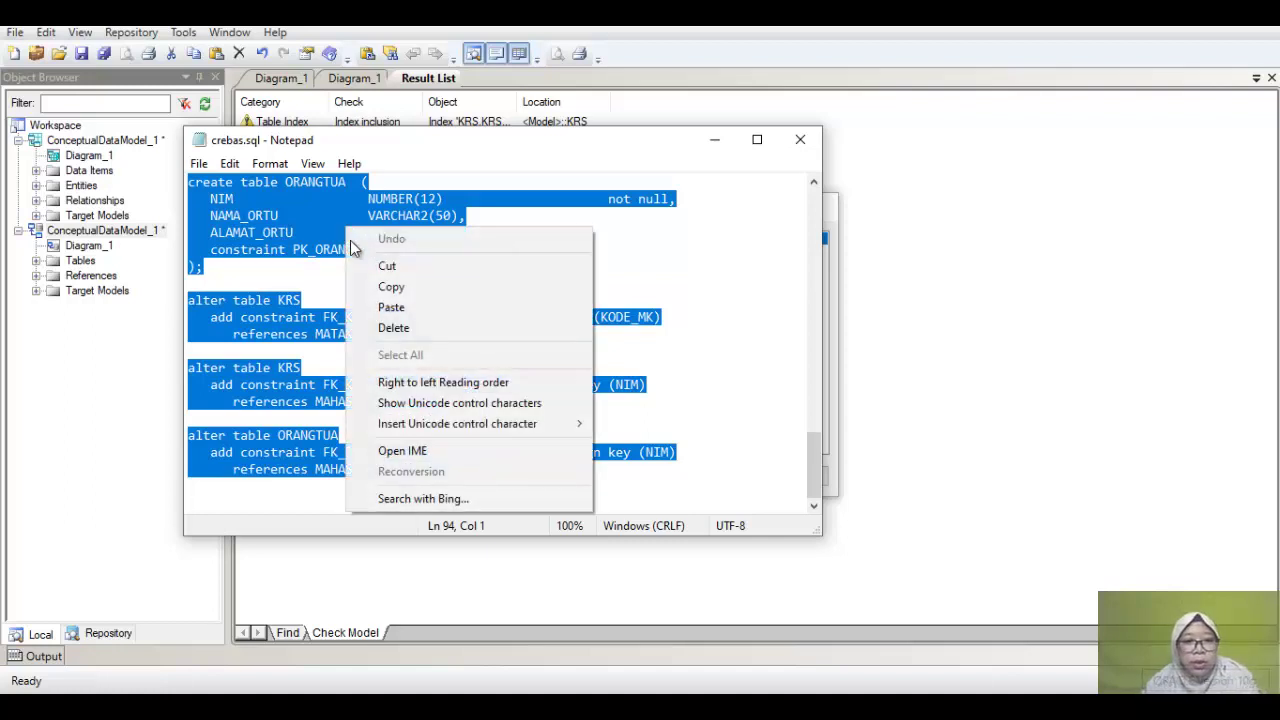
click(382, 290)
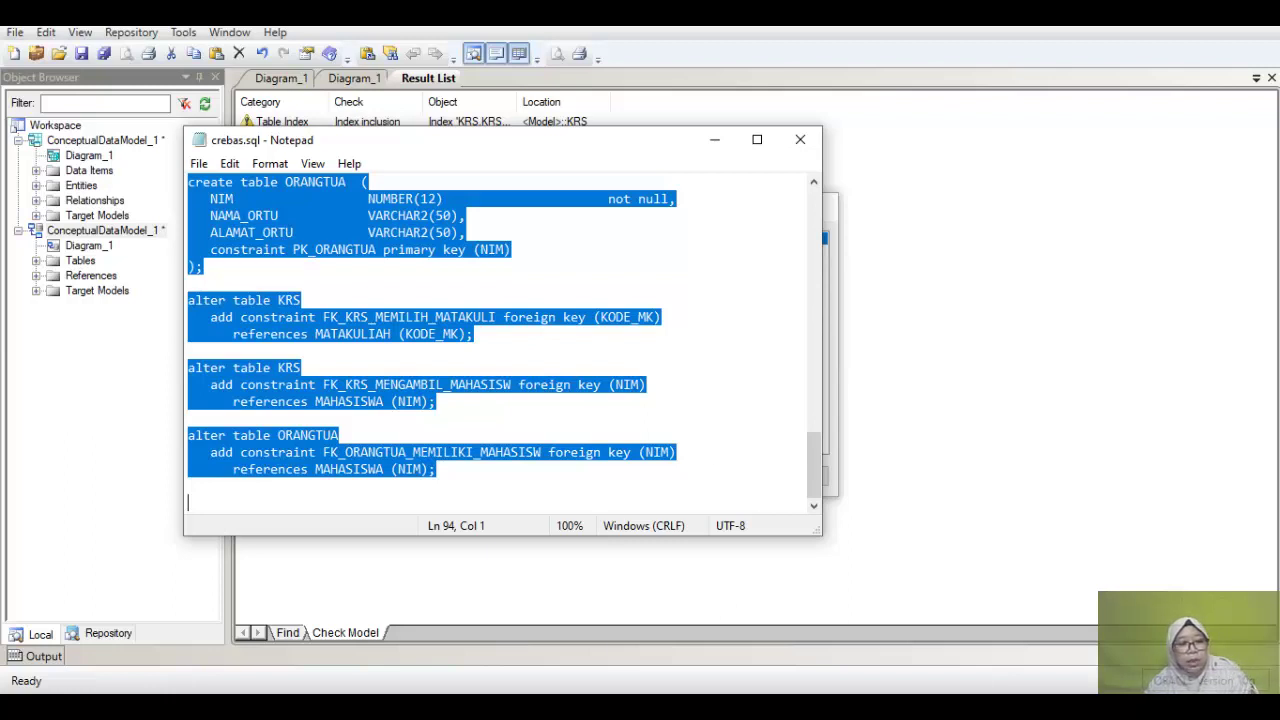
Step: Search Windows for cmd, then leave the Enterprise Manager login for the Command Prompt window
key(super+s)
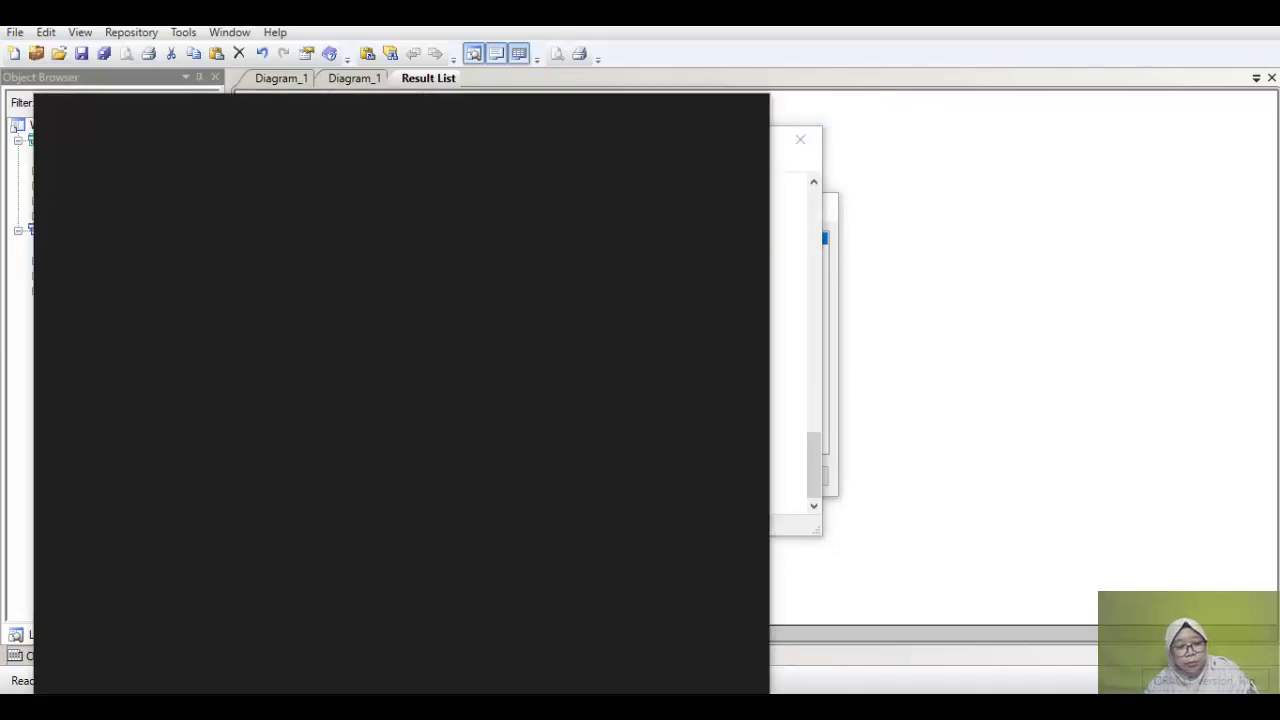
text(cmd)
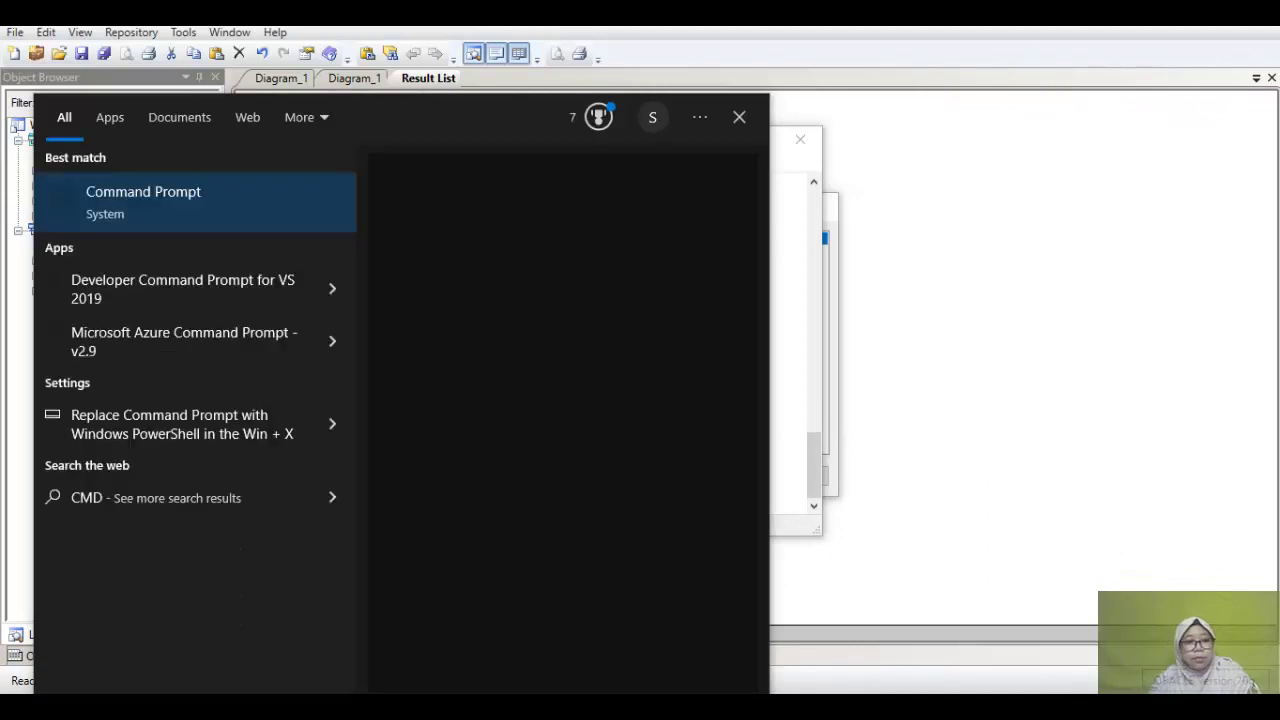
key(Escape)
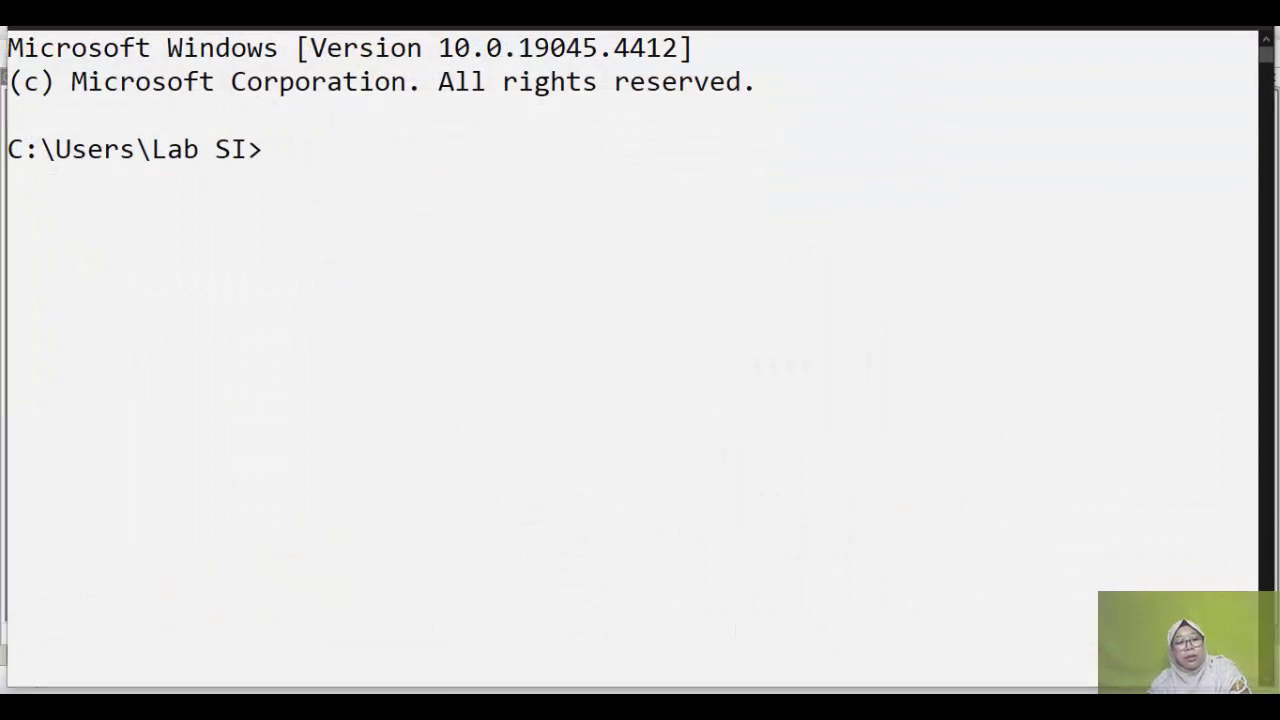
mouse_move(329, 706)
click(274, 654)
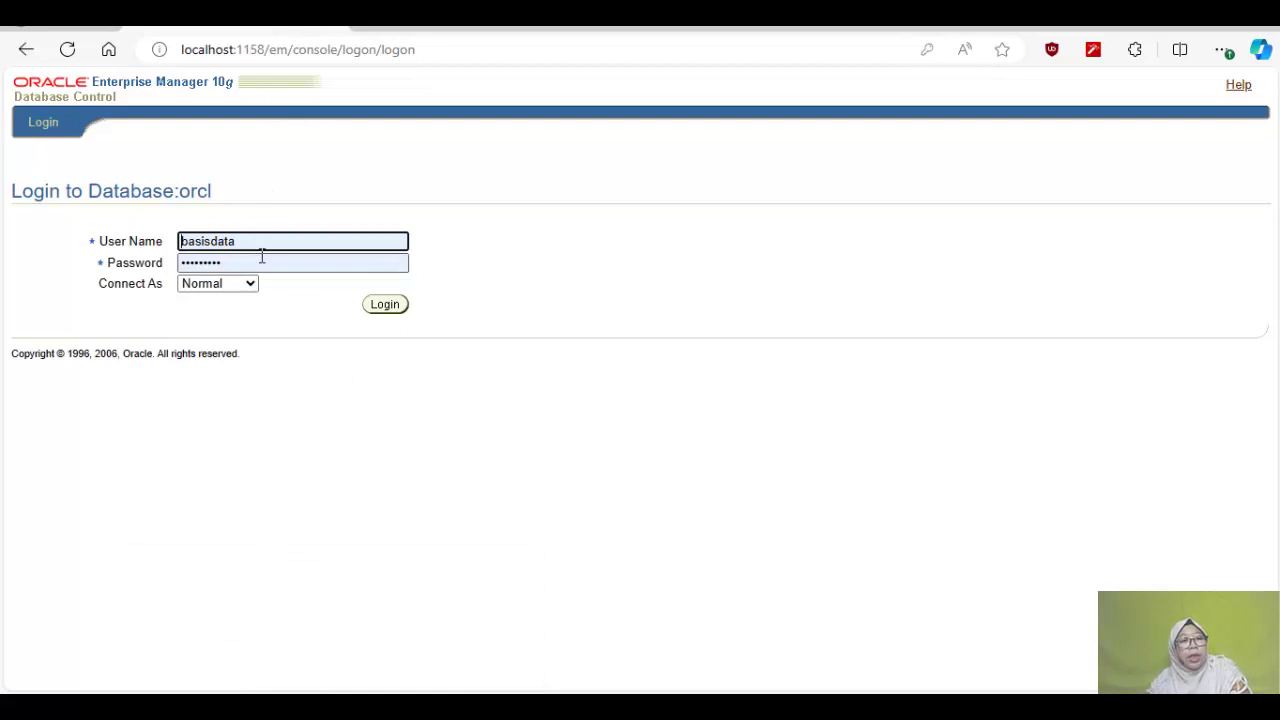
double_click(270, 241)
click(538, 232)
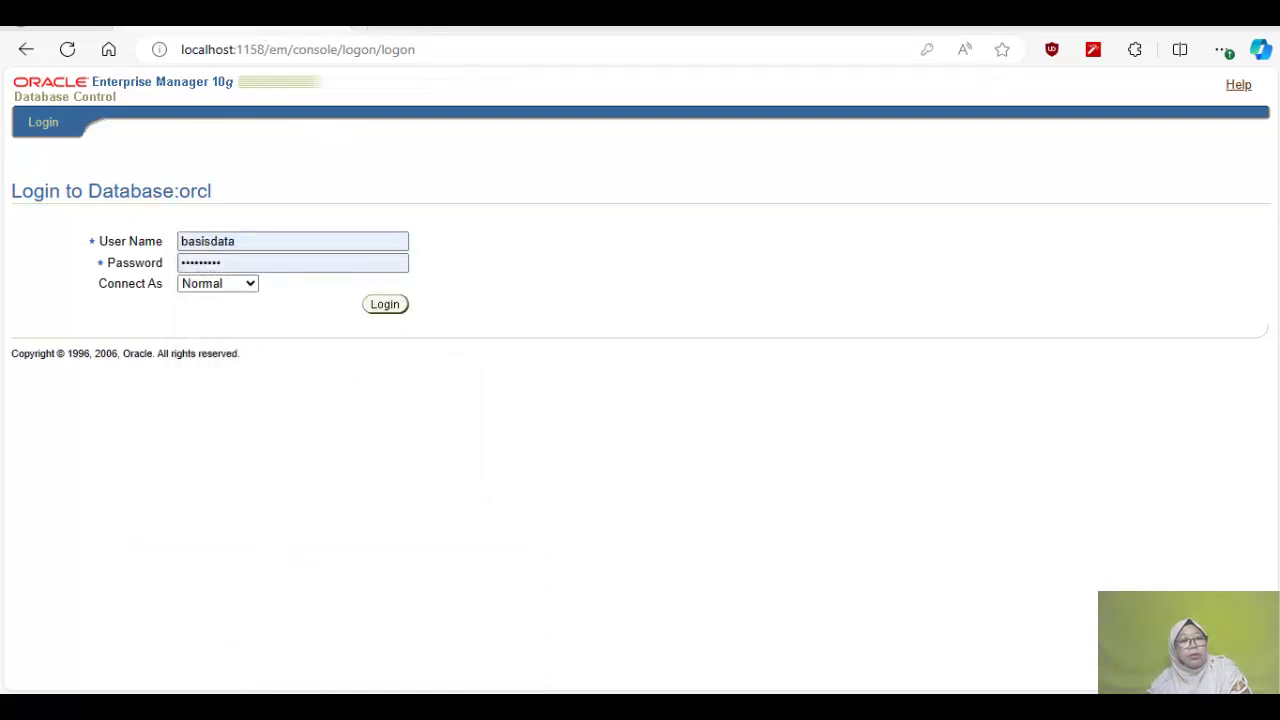
key(alt+Tab)
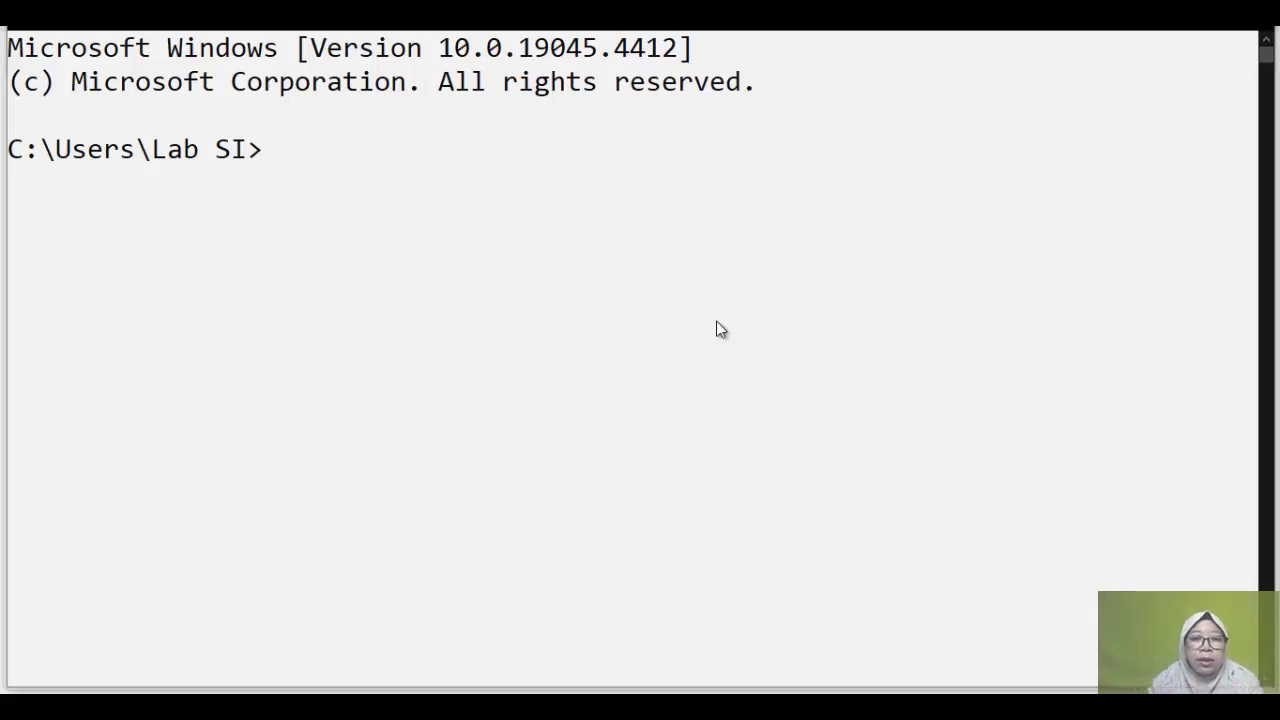
Step: Launch SQL*Plus without logging in using sqlplus /nolog
text(ONN)
key(BackSpace)
key(BackSpace)
key(BackSpace)
key(BackSpace)
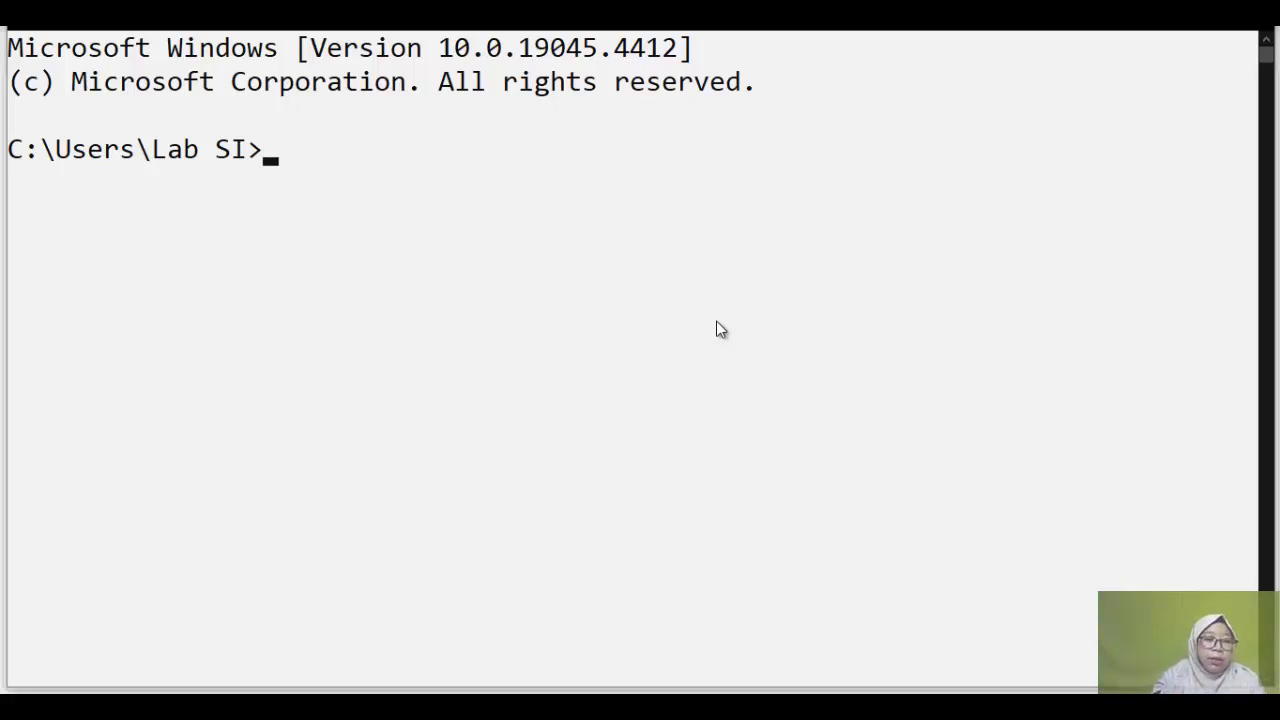
text(sqlpl)
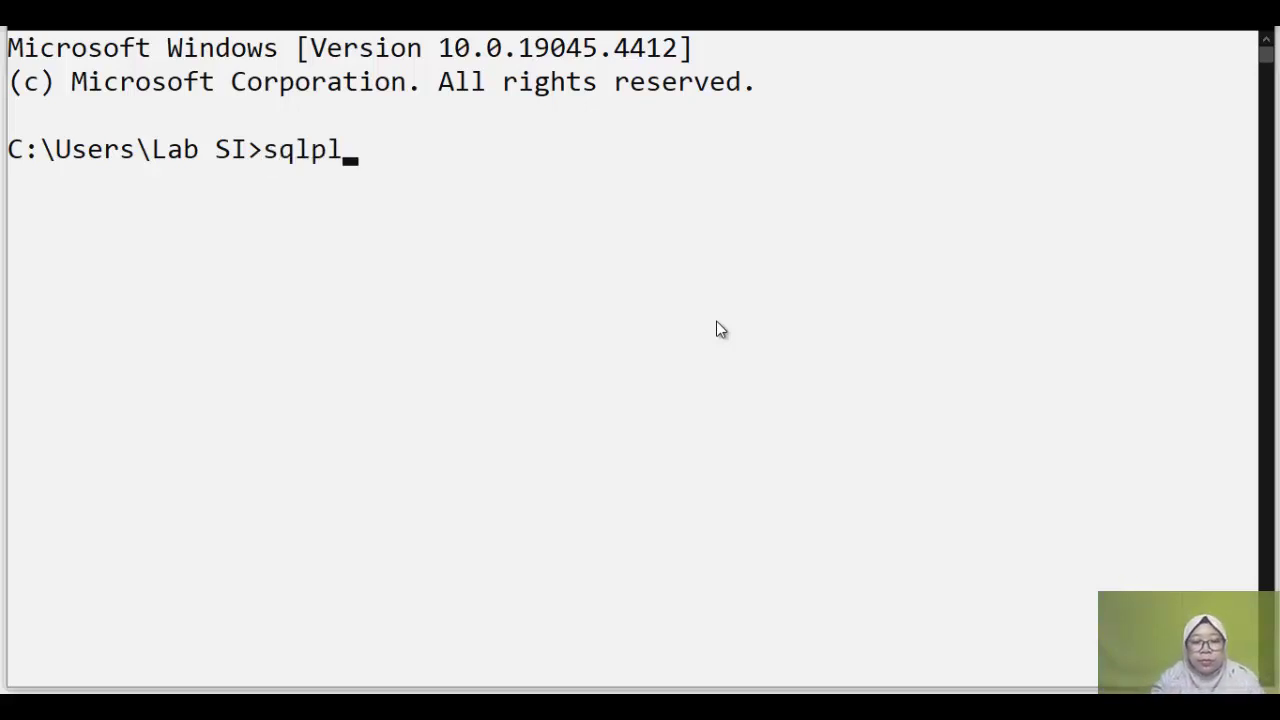
text(us /nolog)
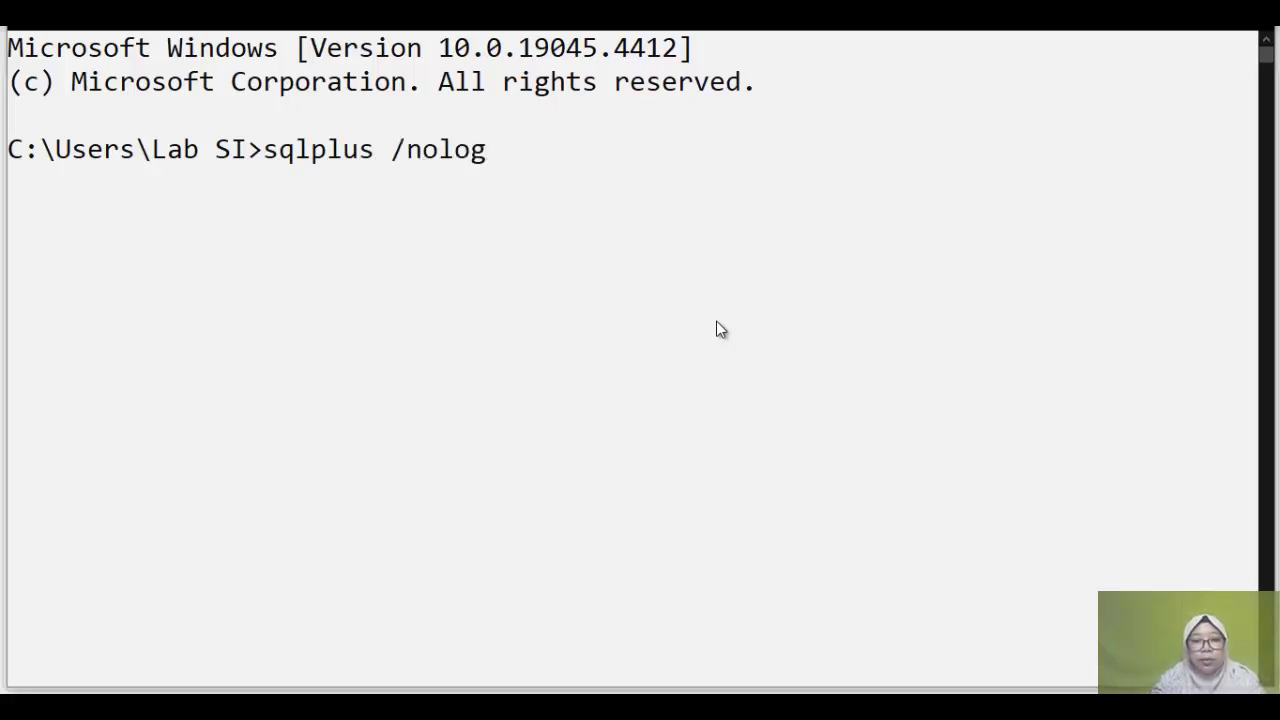
key(Return)
Step: Connect as SYS with SYSDBA, fixing the misspelled password after the ORA-01031 error
text(conn sy)
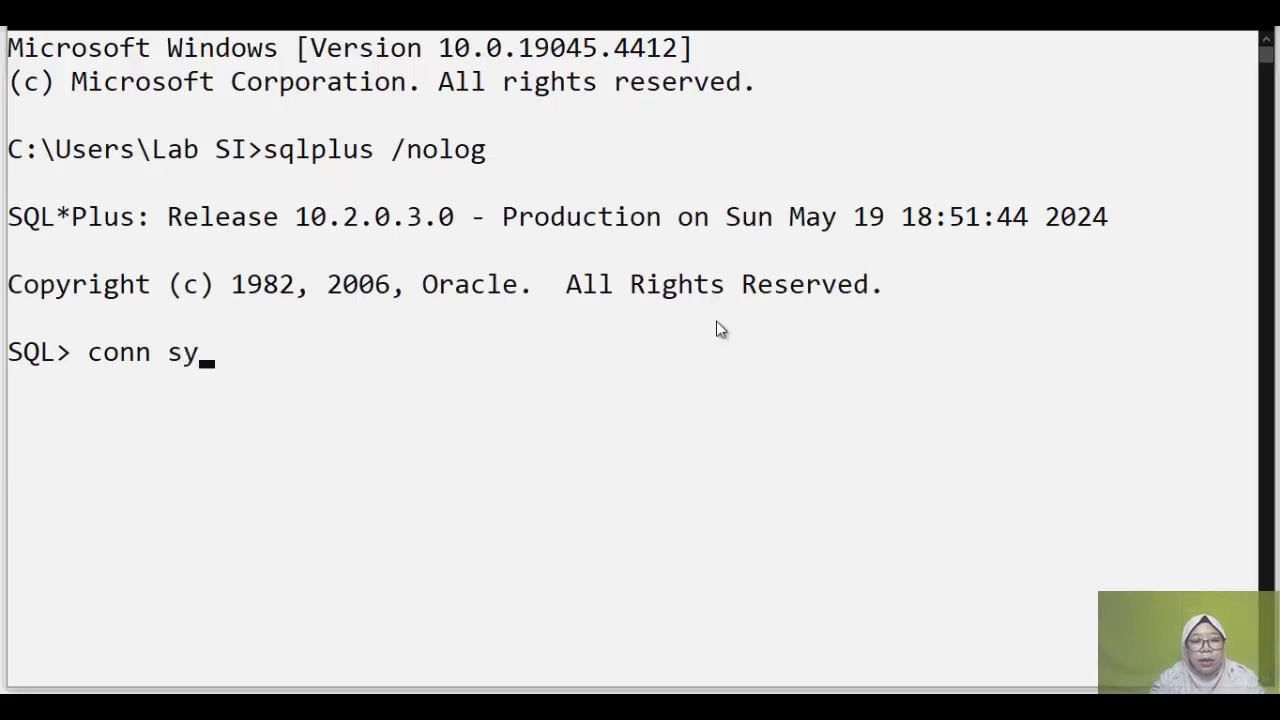
text(s/orc)
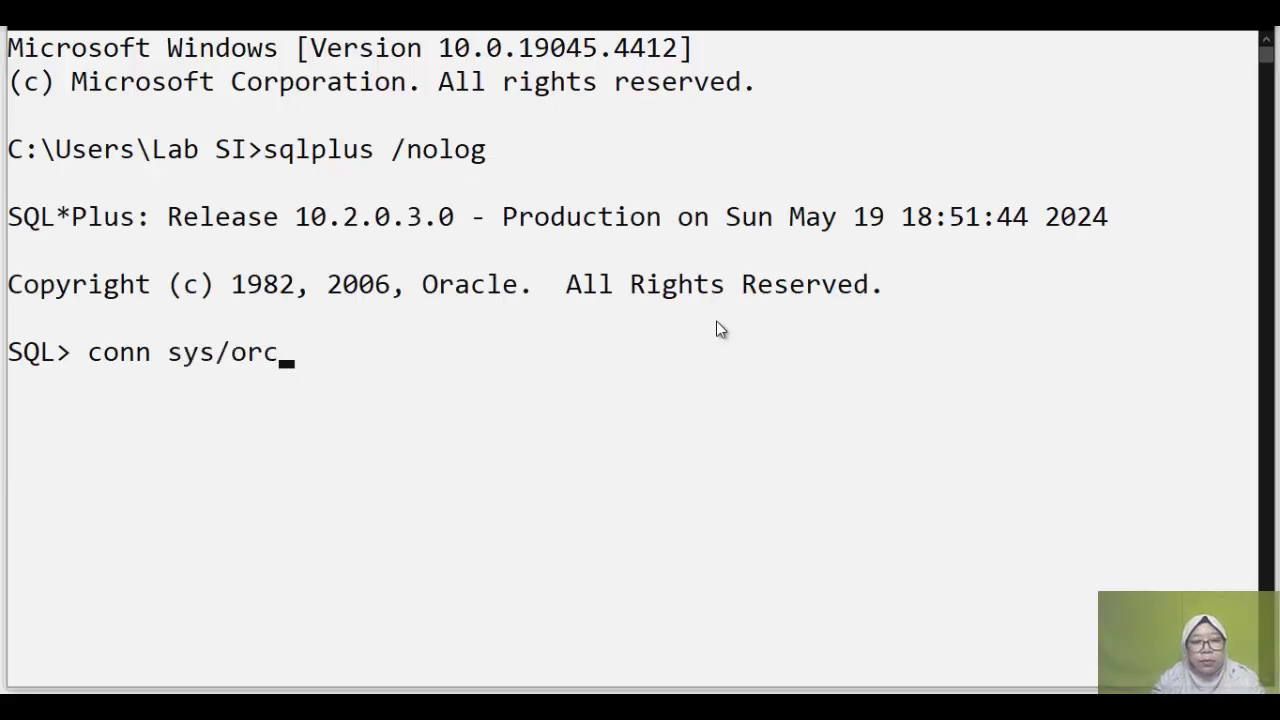
text(le a)
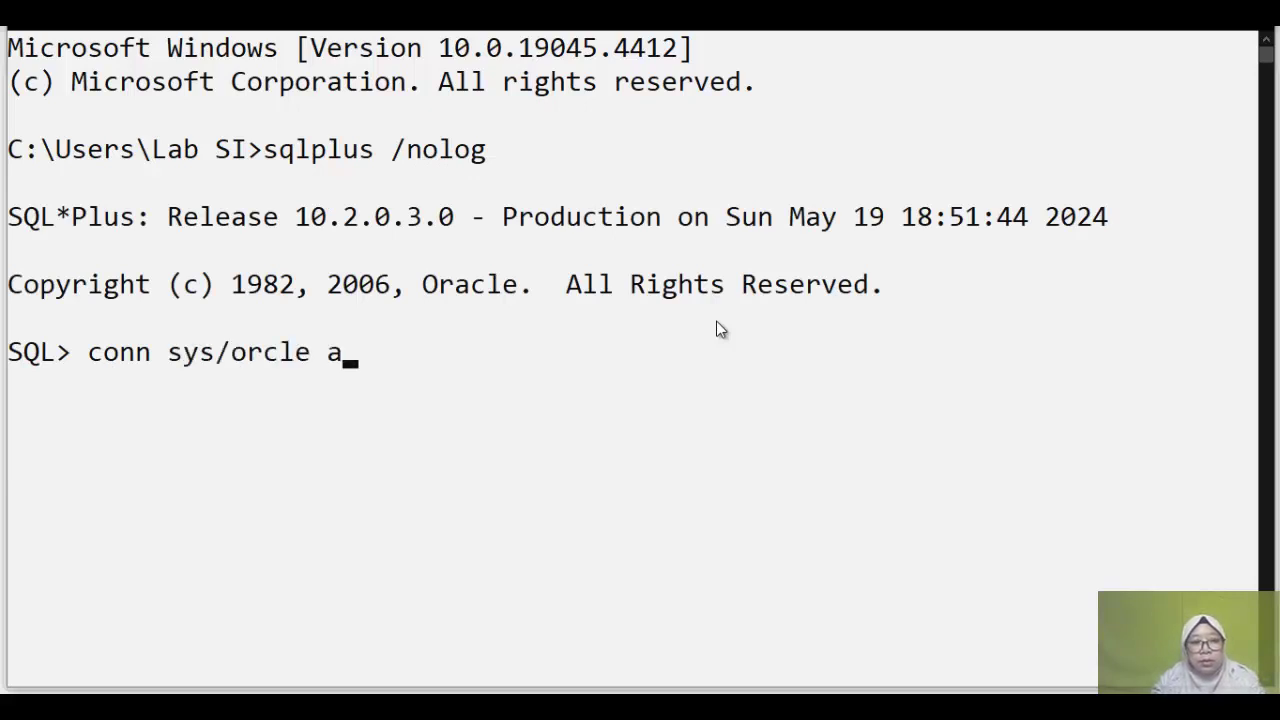
text(s sysdba)
key(Return)
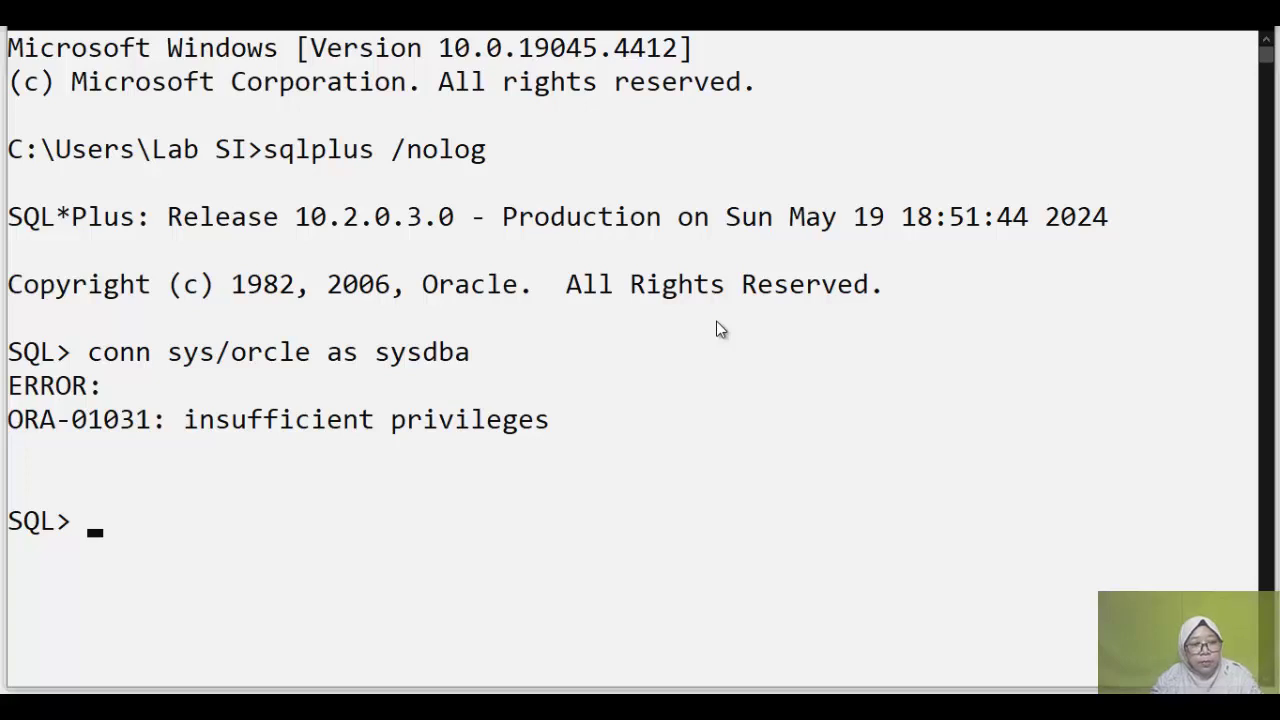
key(Up)
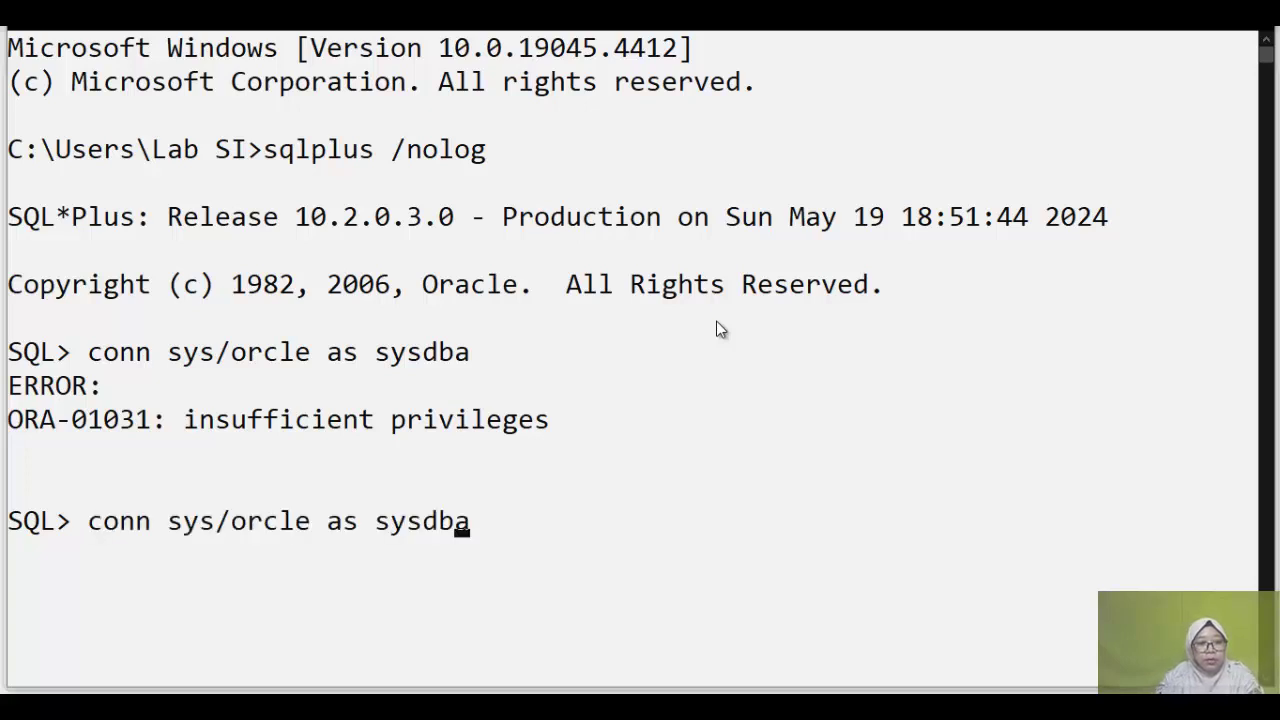
key(Left)
key(Left)
key(Left)
key(Left)
text(a)
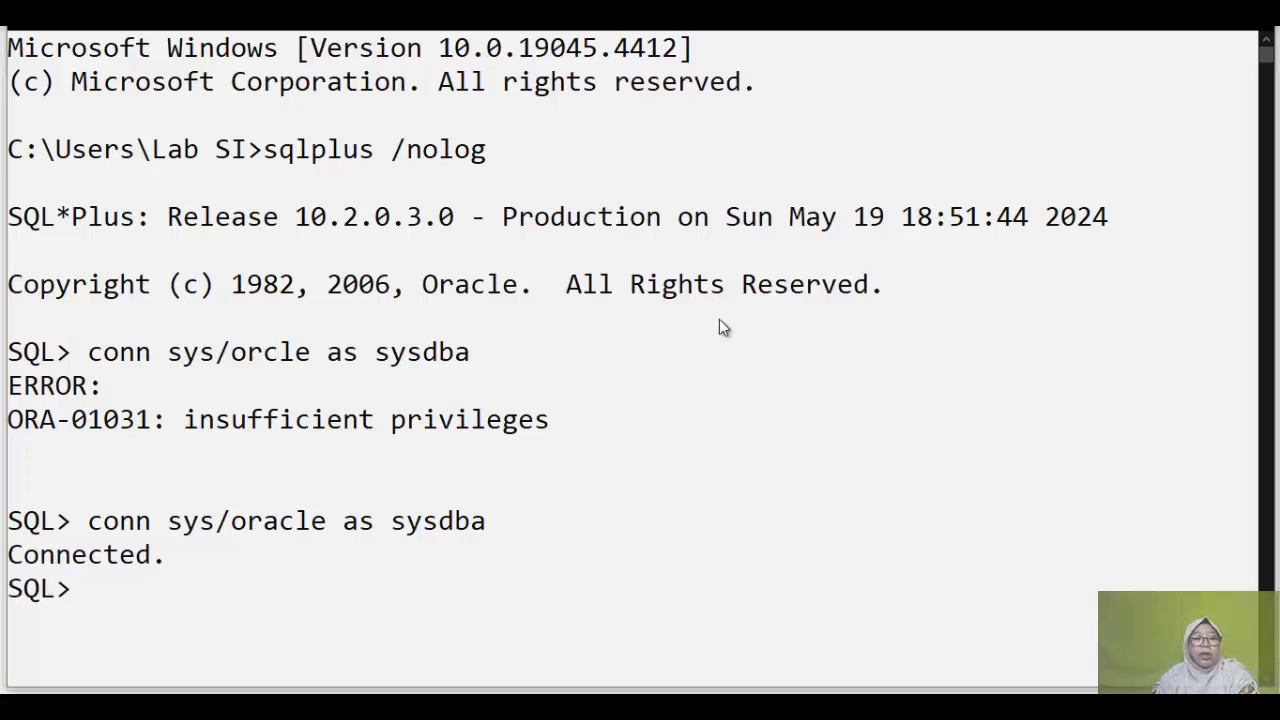
scroll(728, 346, down, 4)
scroll(793, 398, down, 1)
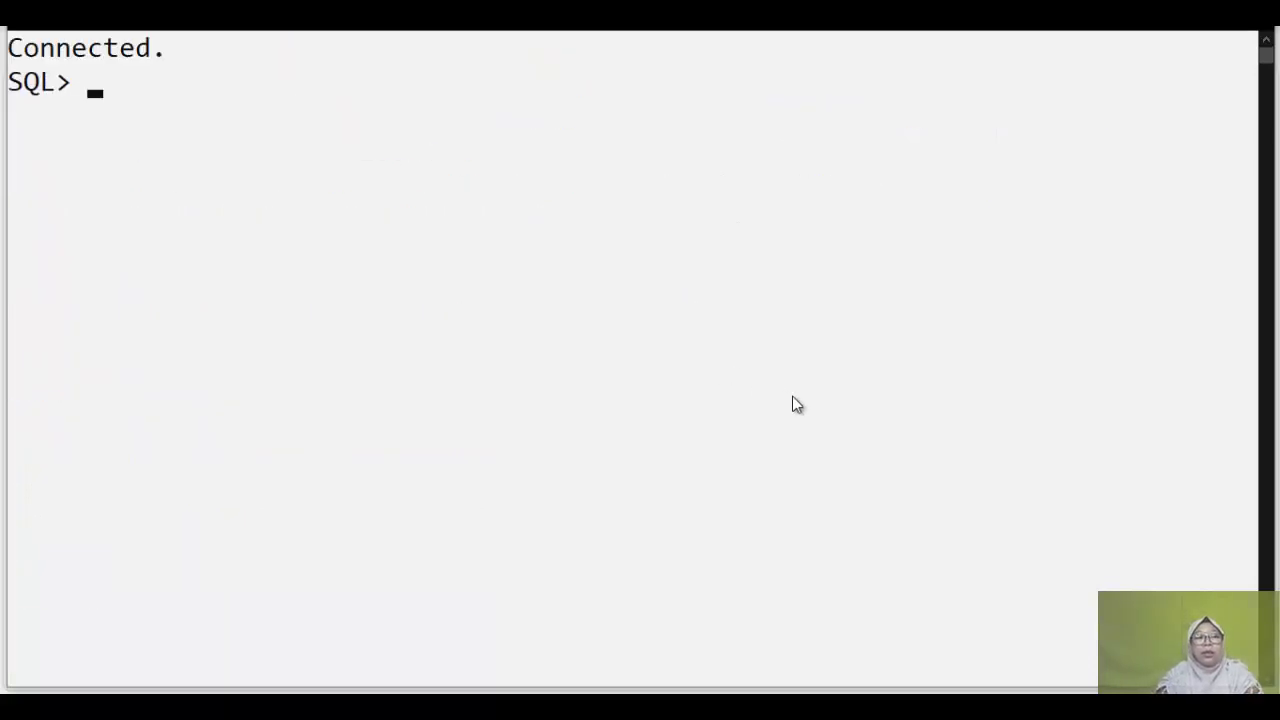
Step: Run a create command for basisdata identified by its password; it fails with ORA-00901
text(create )
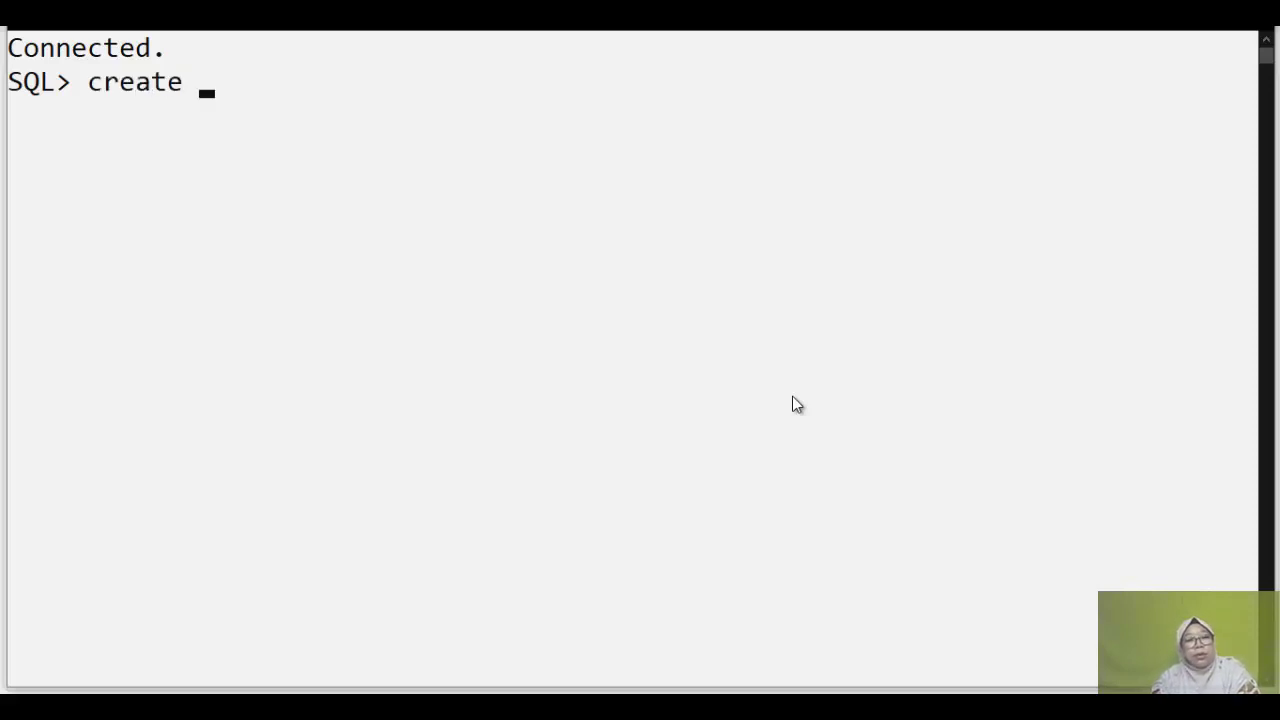
text(basiss)
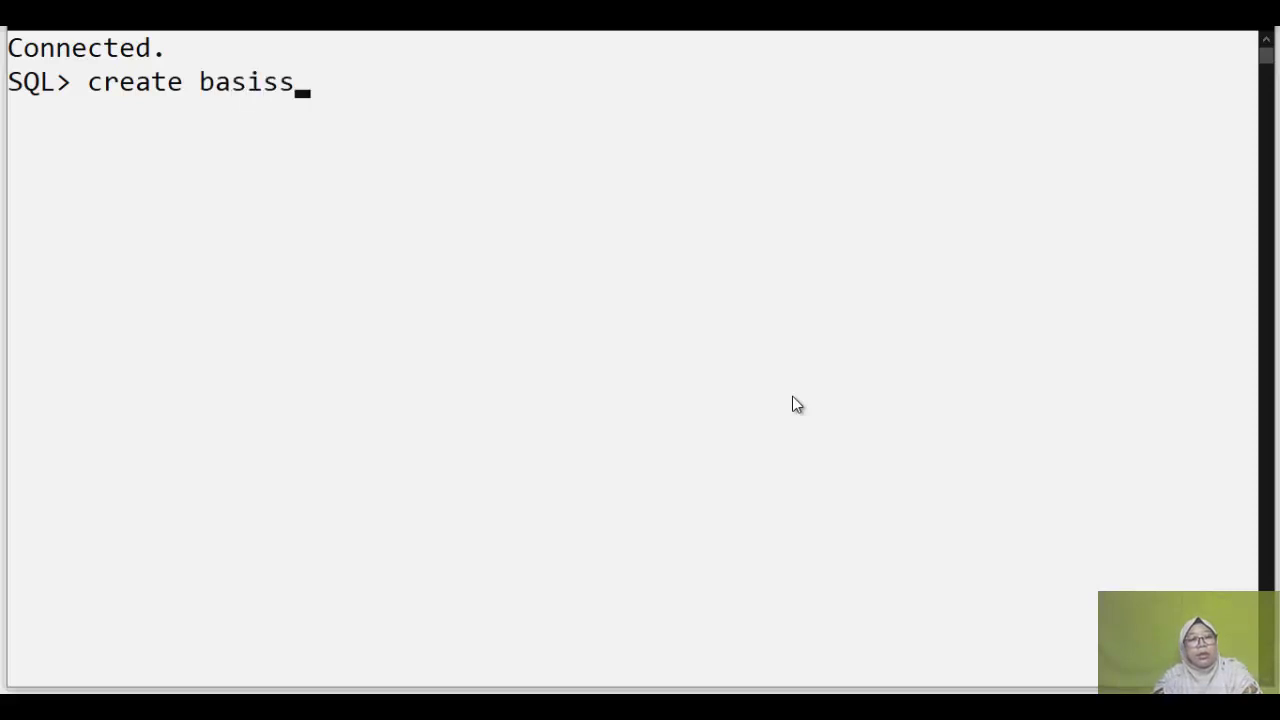
key(BackSpace)
text(data)
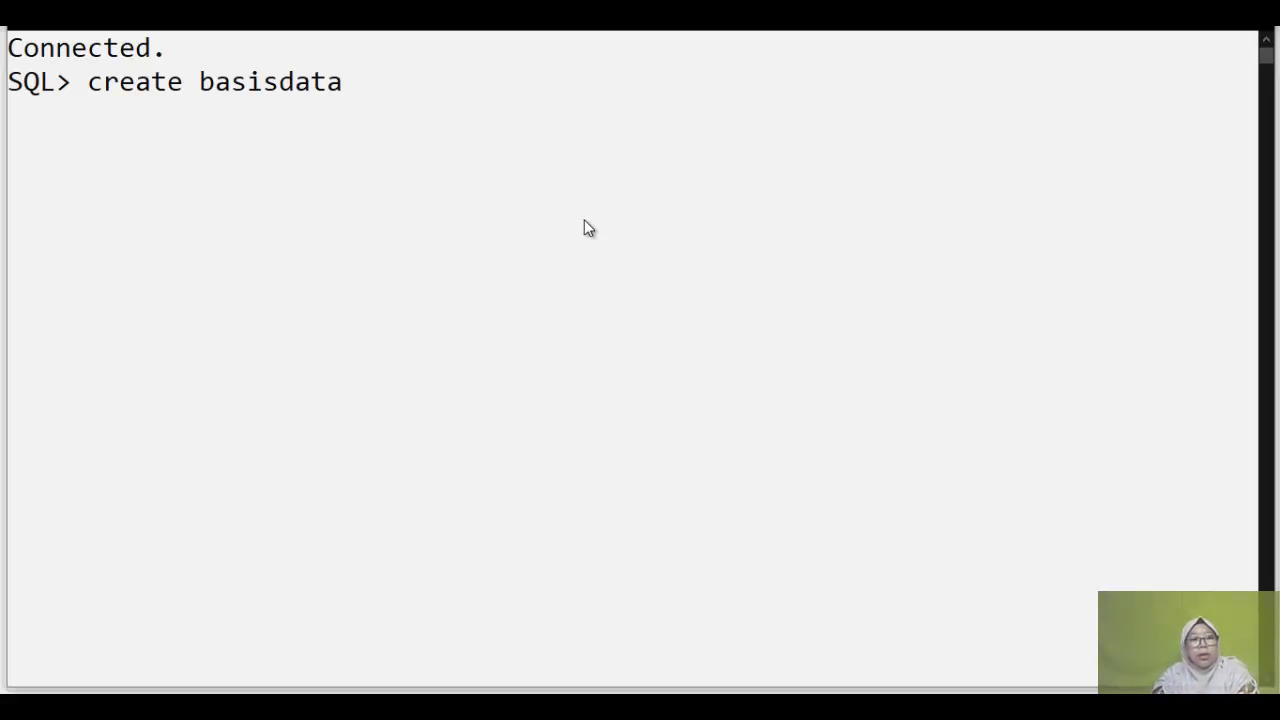
text(idendti)
key(BackSpace)
key(BackSpace)
key(BackSpace)
text(tifr)
key(BackSpace)
text(ied by basis data;)
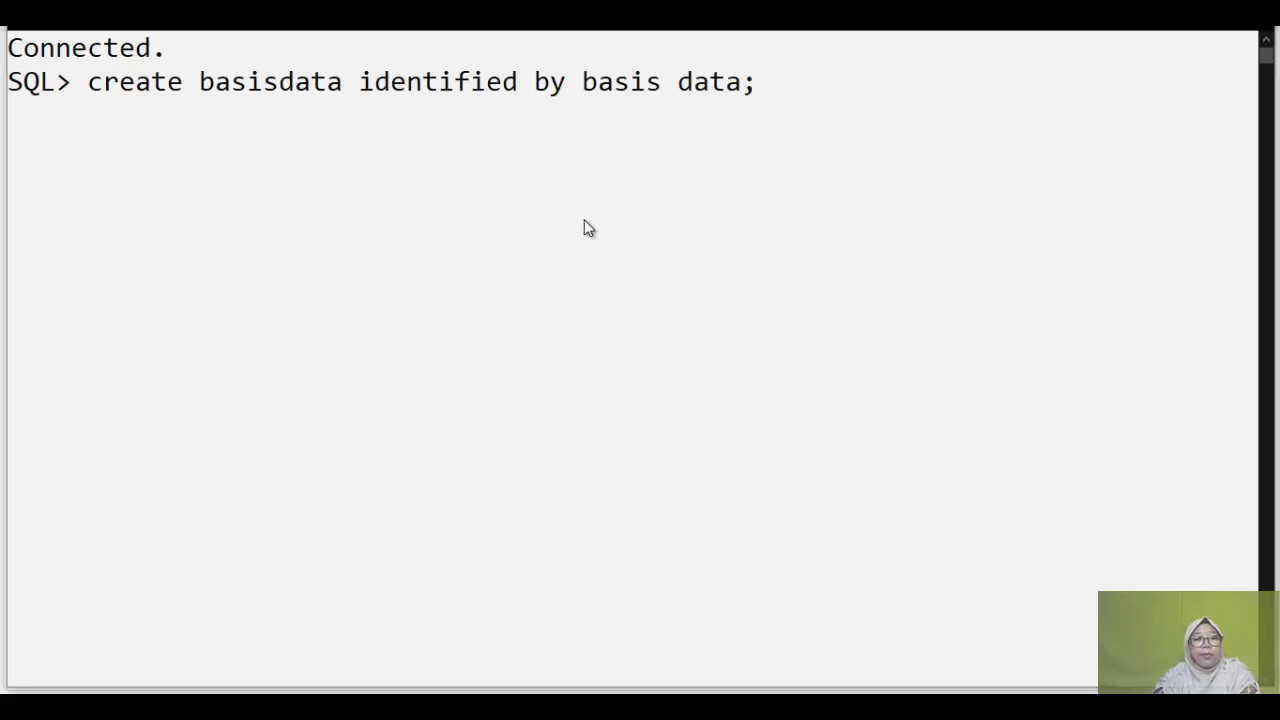
key(Left)
key(Left)
key(Left)
key(Left)
key(Left)
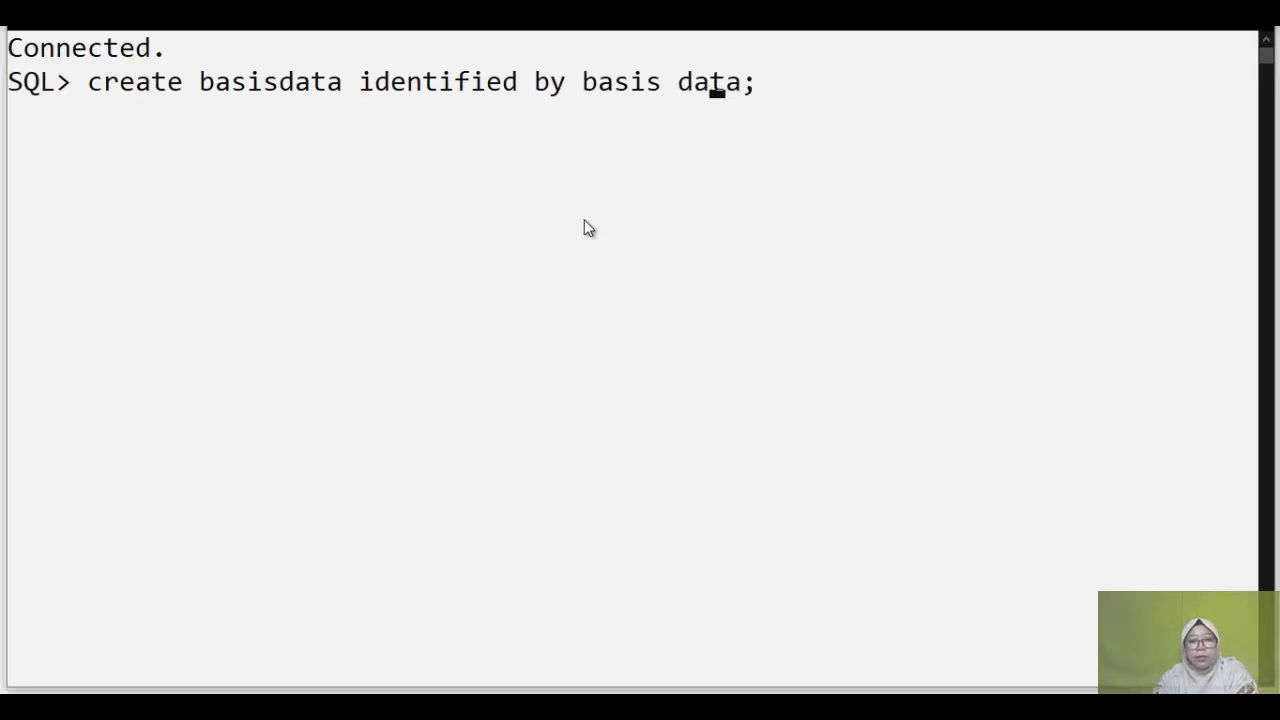
key(BackSpace)
key(Return)
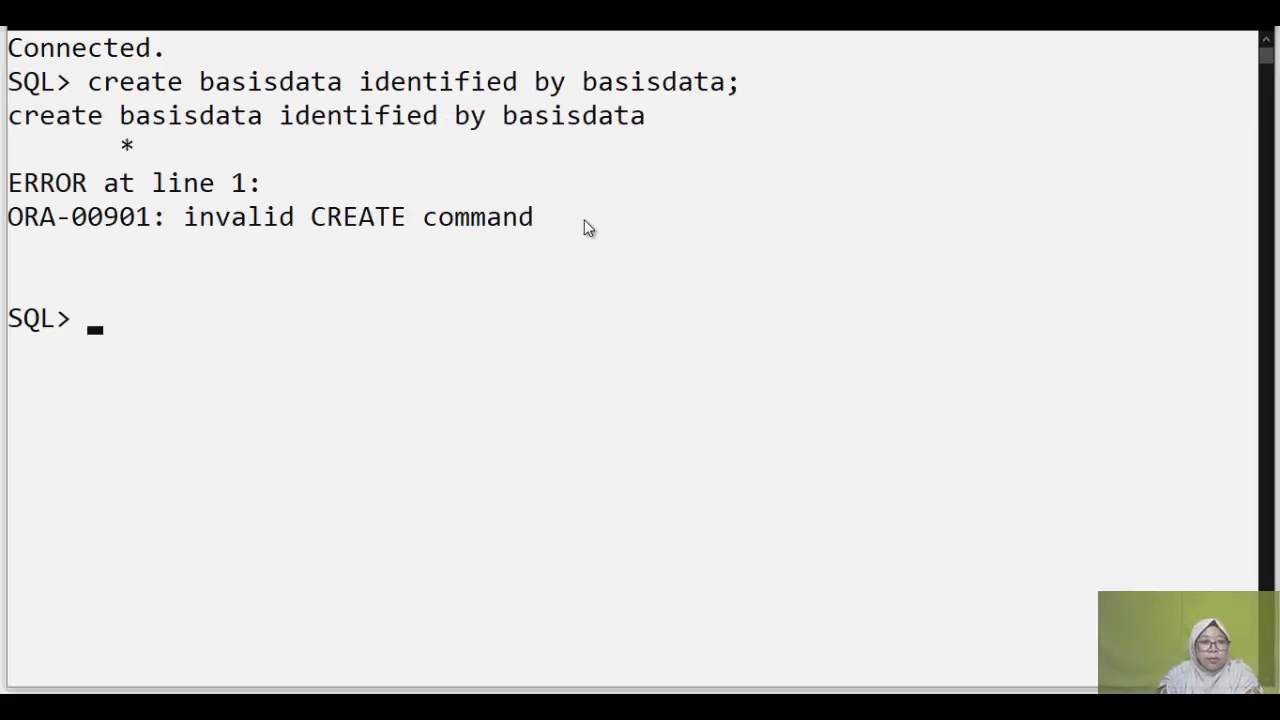
Step: Insert the missing USER keyword into the recalled command so SQL*Plus reports User created
key(Up)
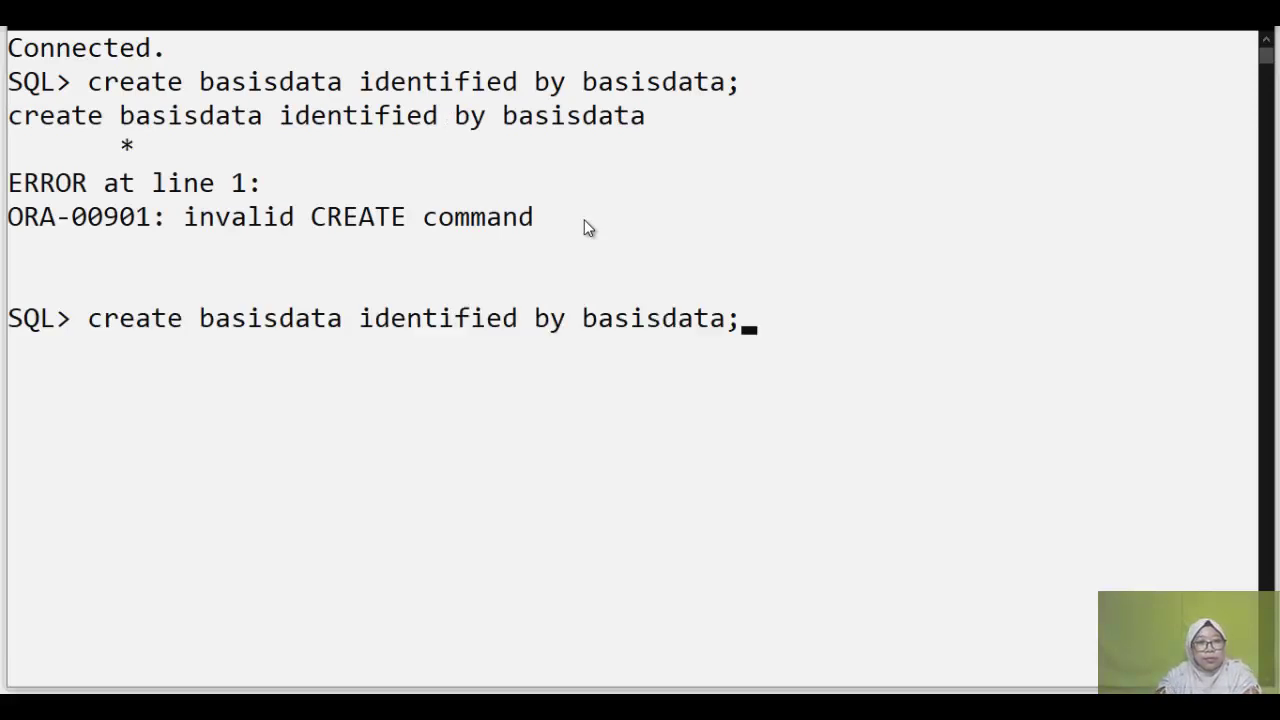
key(Left)
key(Left)
key(Left)
key(Left)
key(Left)
key(Left)
key(Left)
key(Left)
key(Left)
key(Left)
key(Left)
key(Left)
key(Left)
key(Left)
key(Left)
key(Left)
key(Left)
key(Left)
key(Left)
key(Left)
key(Left)
key(Left)
key(Left)
key(BackSpace)
key(BackSpace)
key(BackSpace)
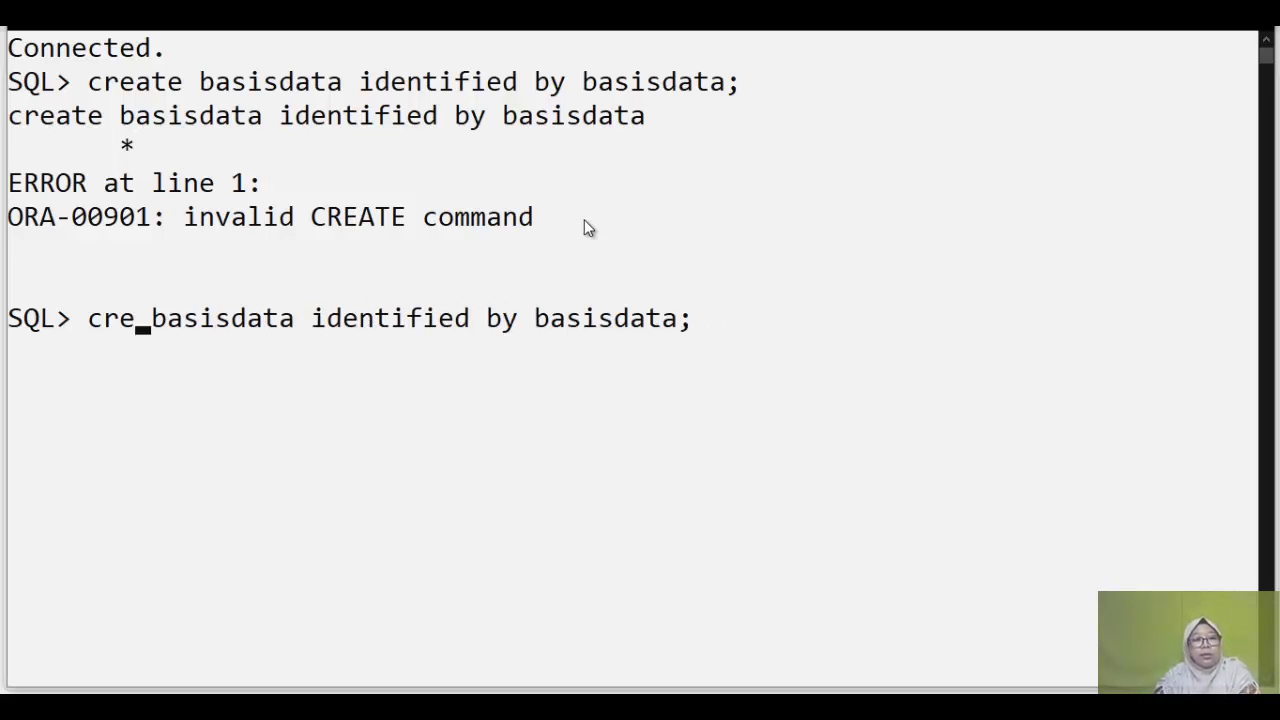
text(ate)
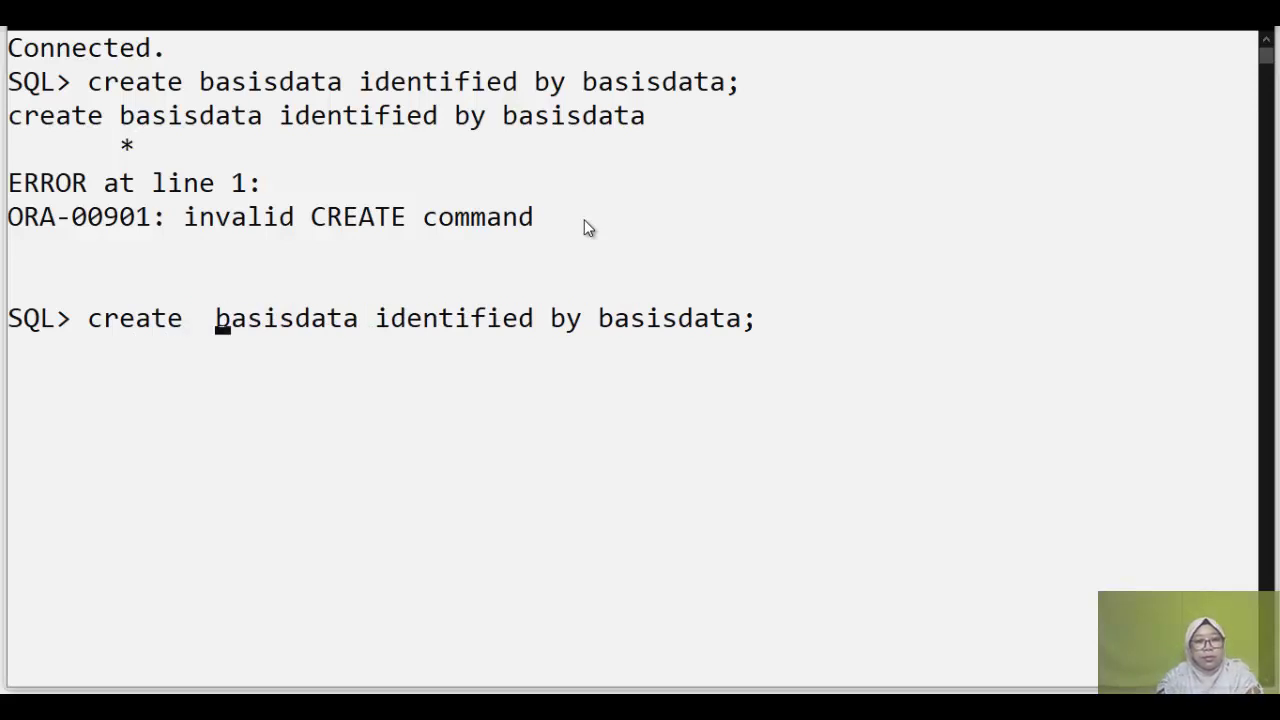
key(Left)
text(user)
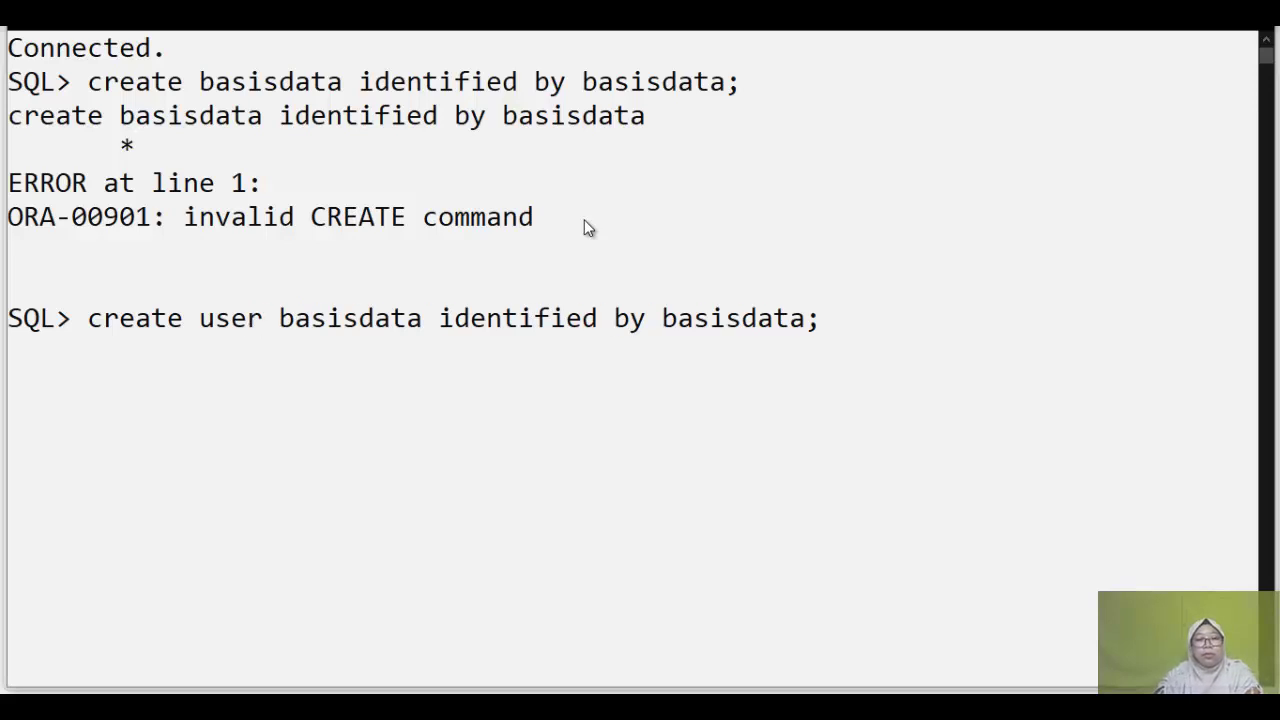
key(Return)
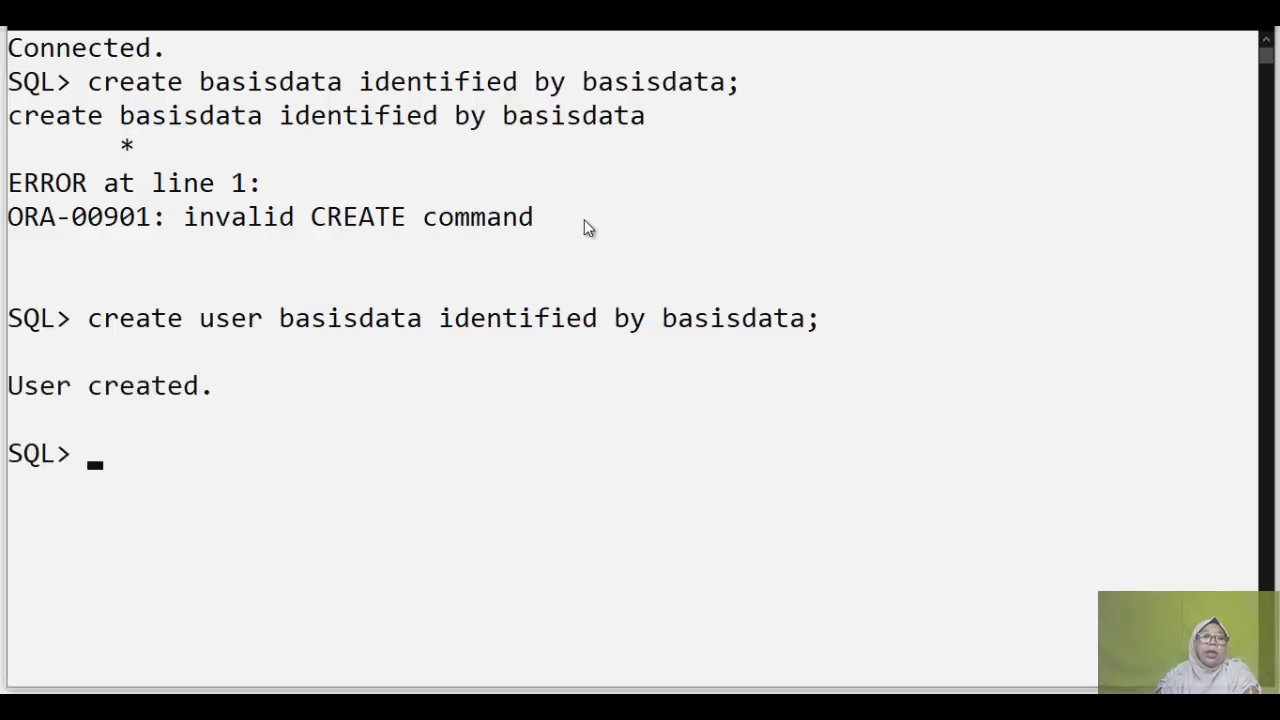
scroll(563, 277, down, 2)
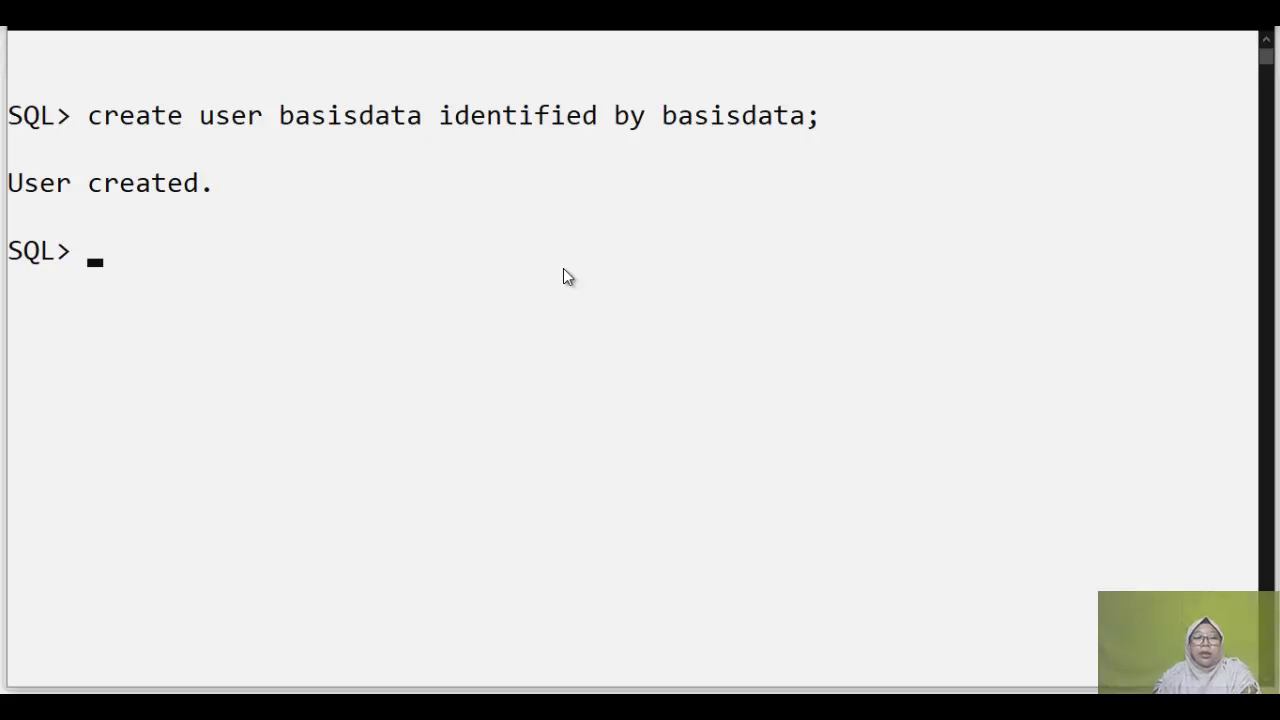